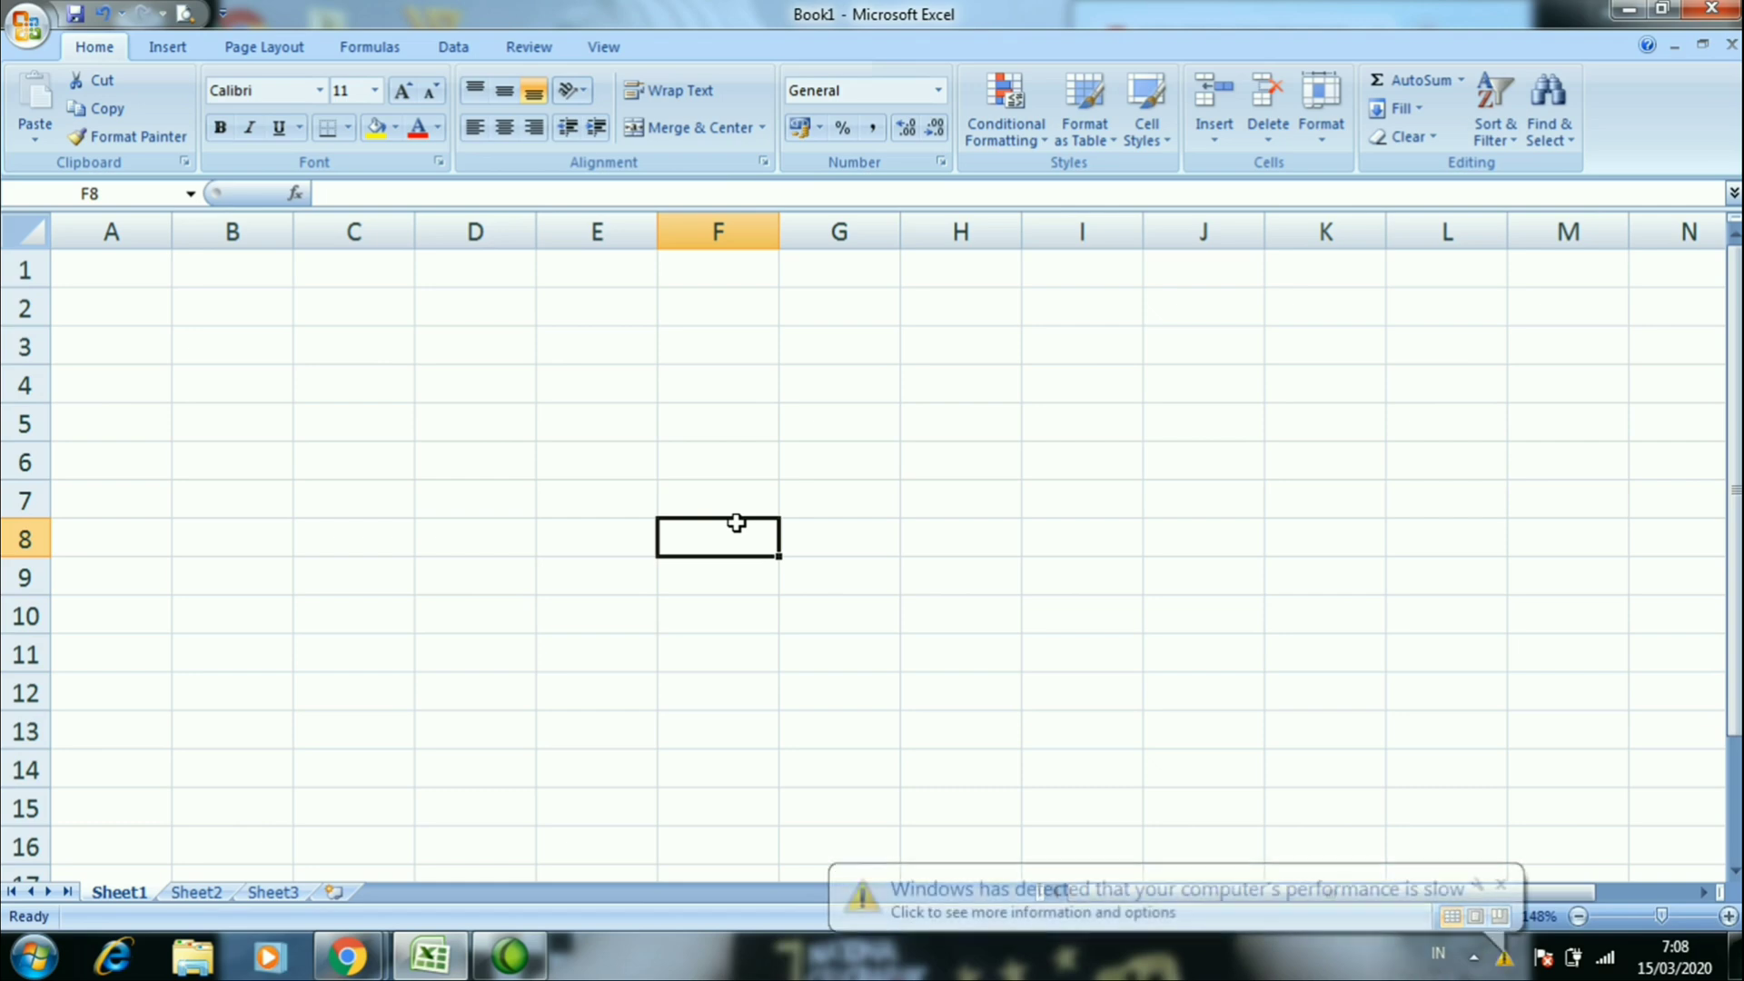
Dismiss the Windows slow-performance notification and return to cell D4 in the worksheet
left_click(439, 366)
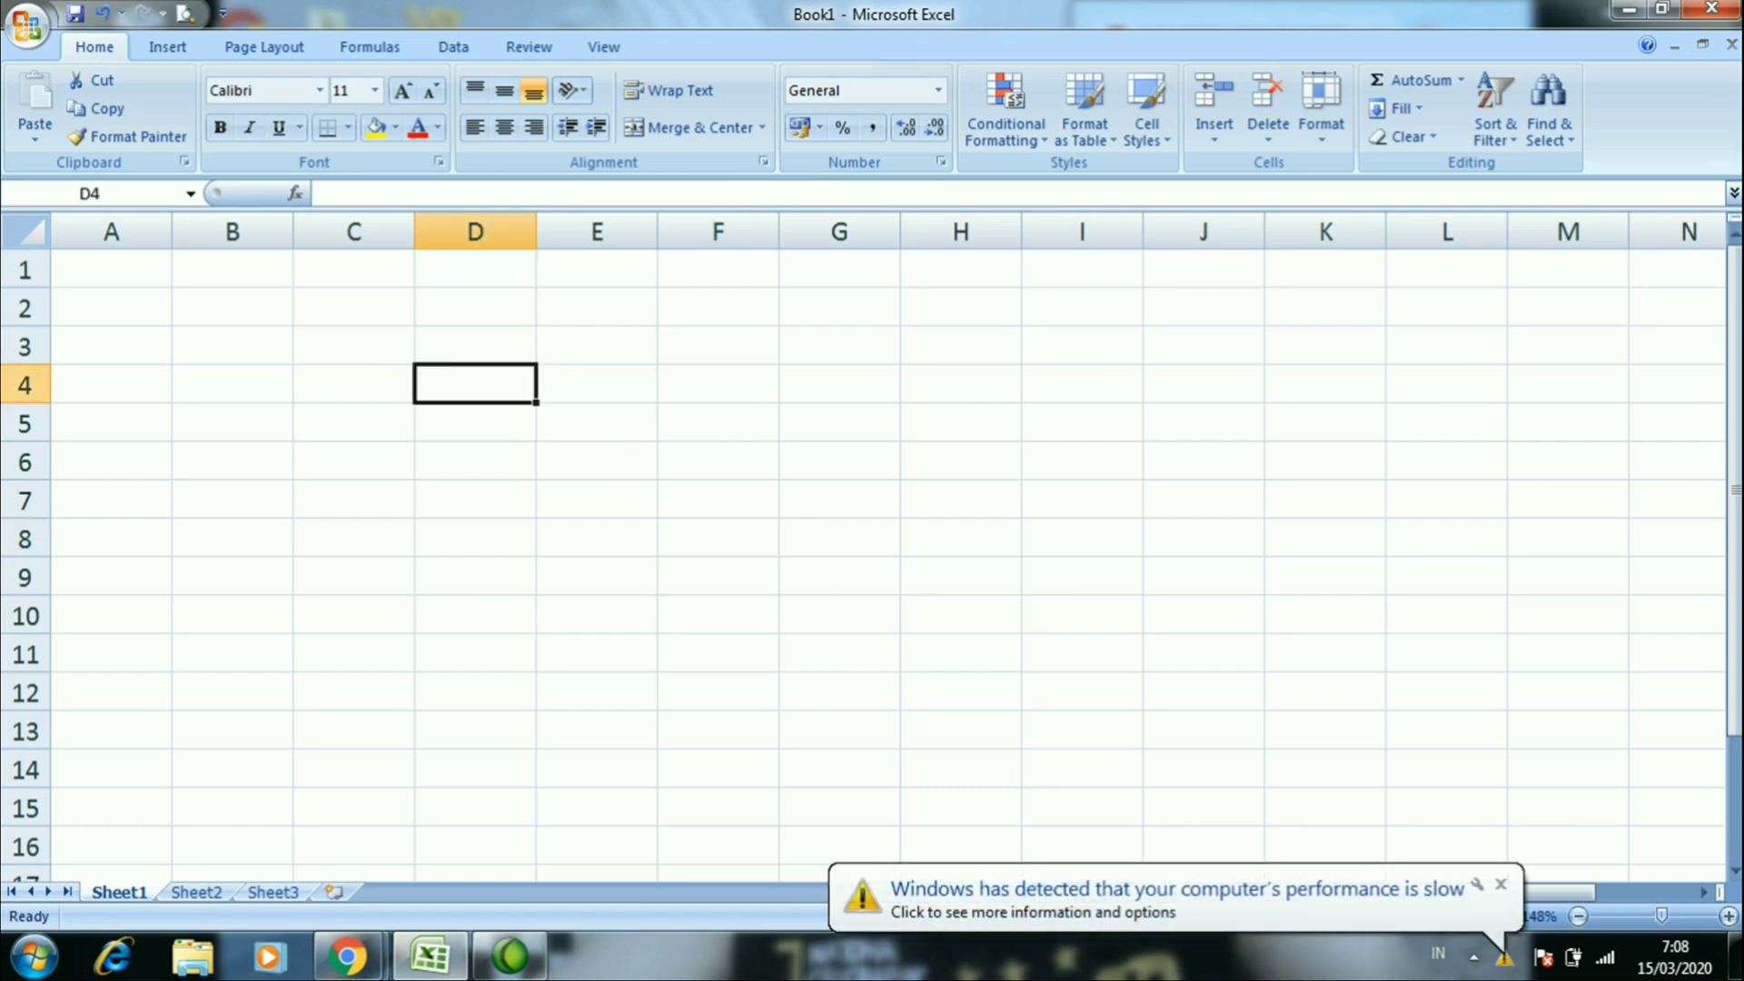
left_click(1500, 884)
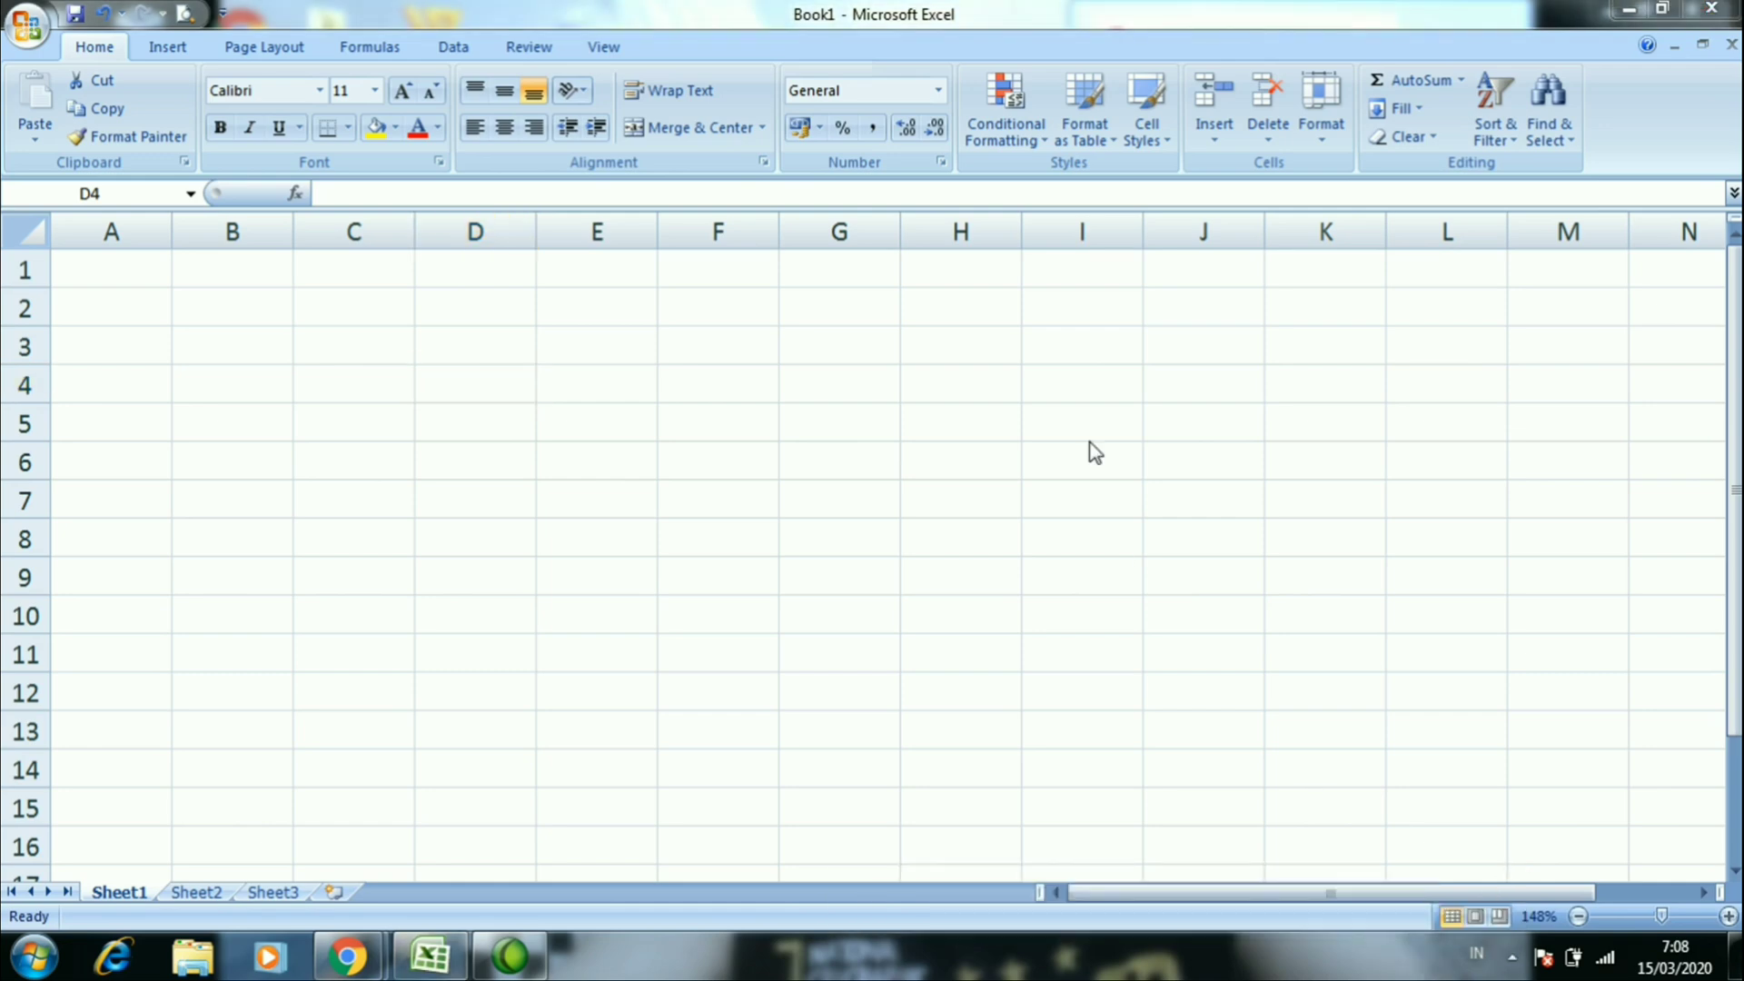
left_click(460, 373)
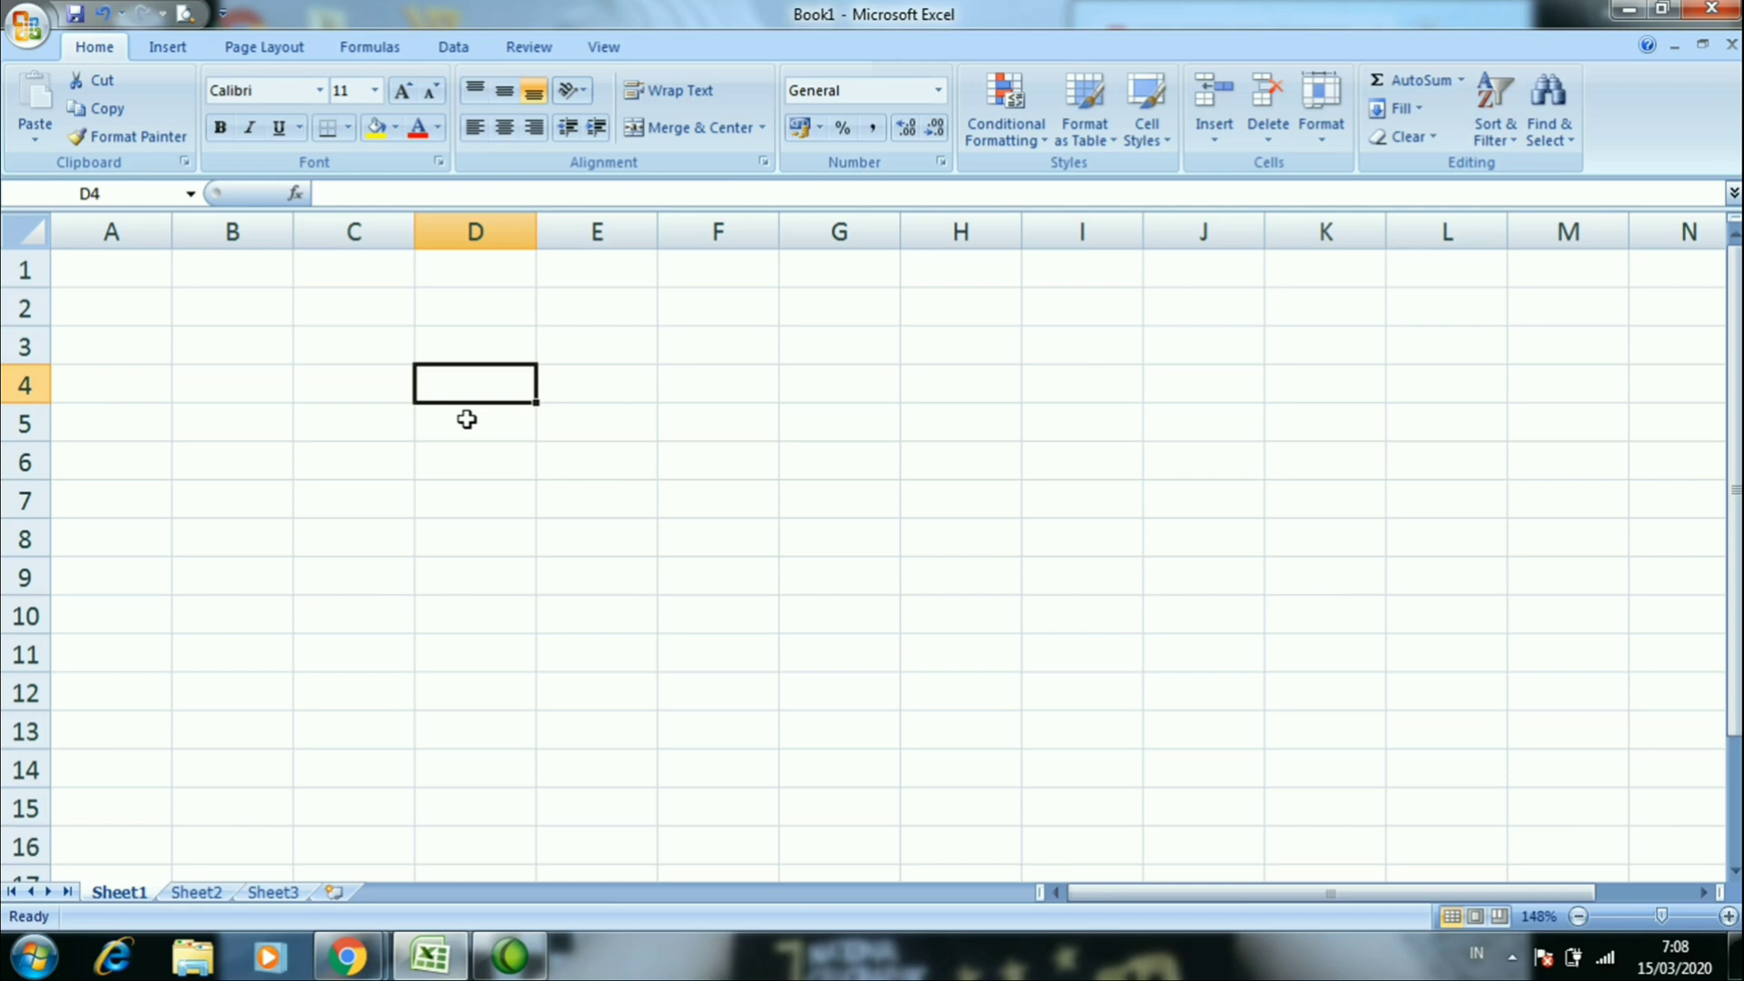
left_click(348, 386)
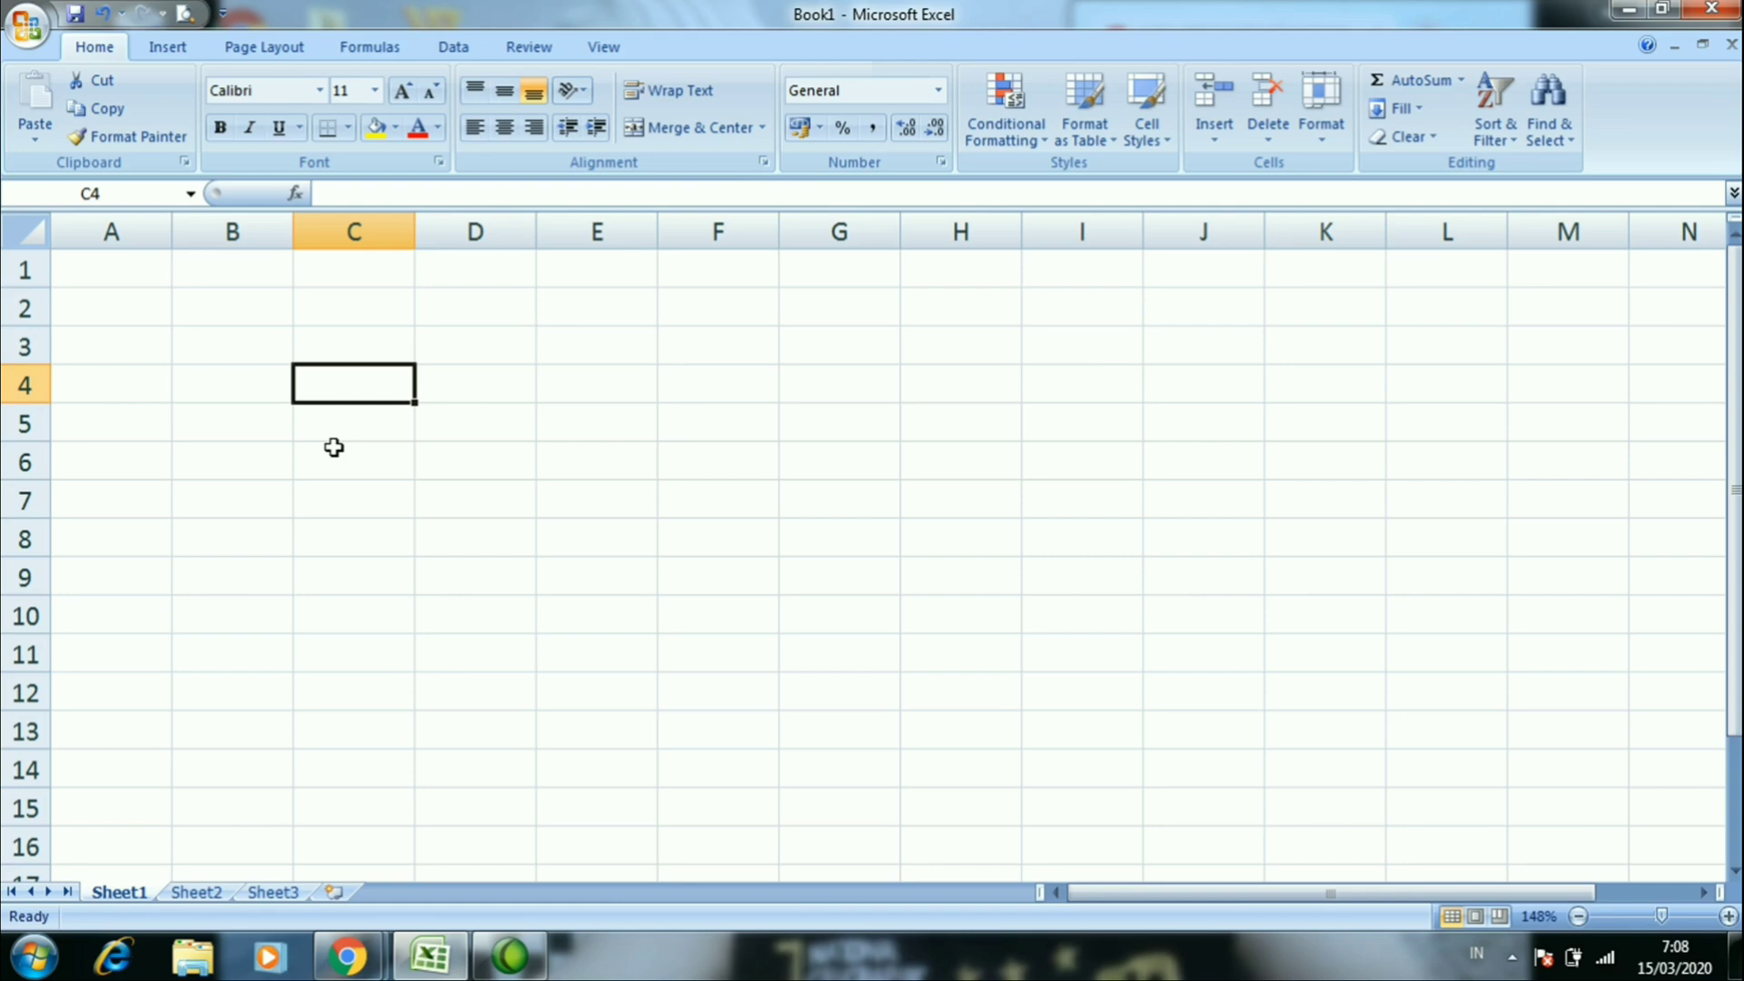
left_click(264, 385)
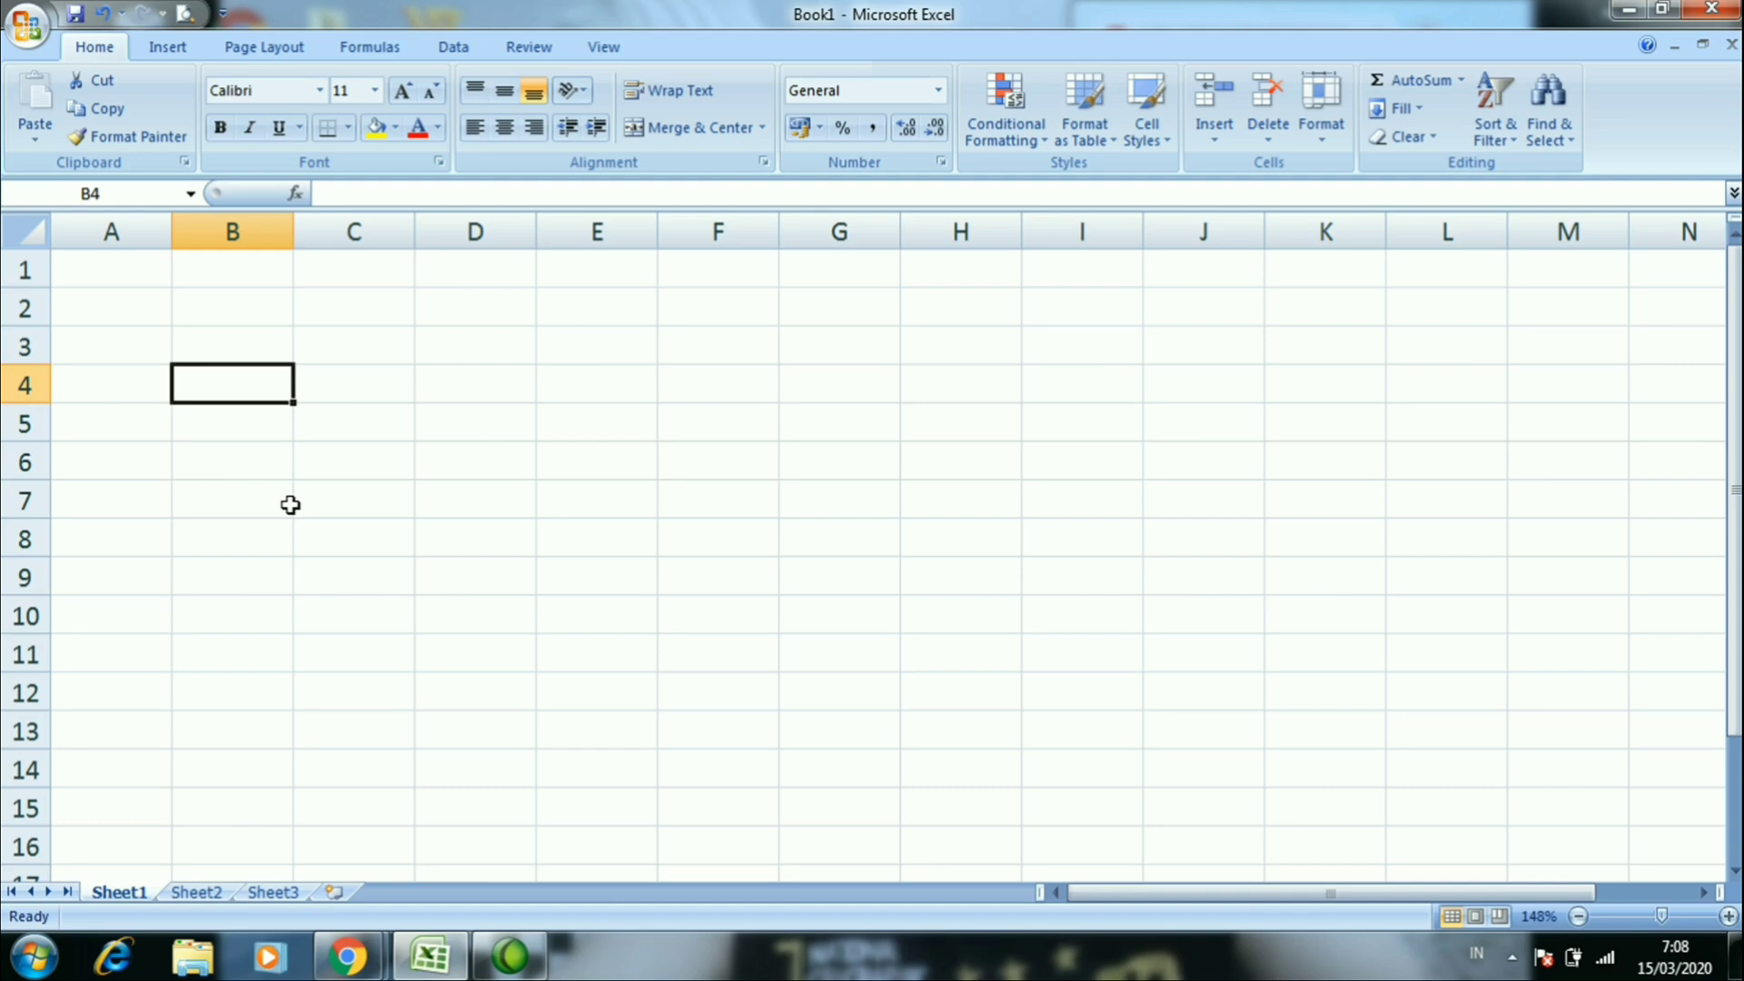
Examine the Number, Alignment, Font, Border, Fill and Protection options of Format Cells for cell C5, then close it without changes
left_click(365, 424)
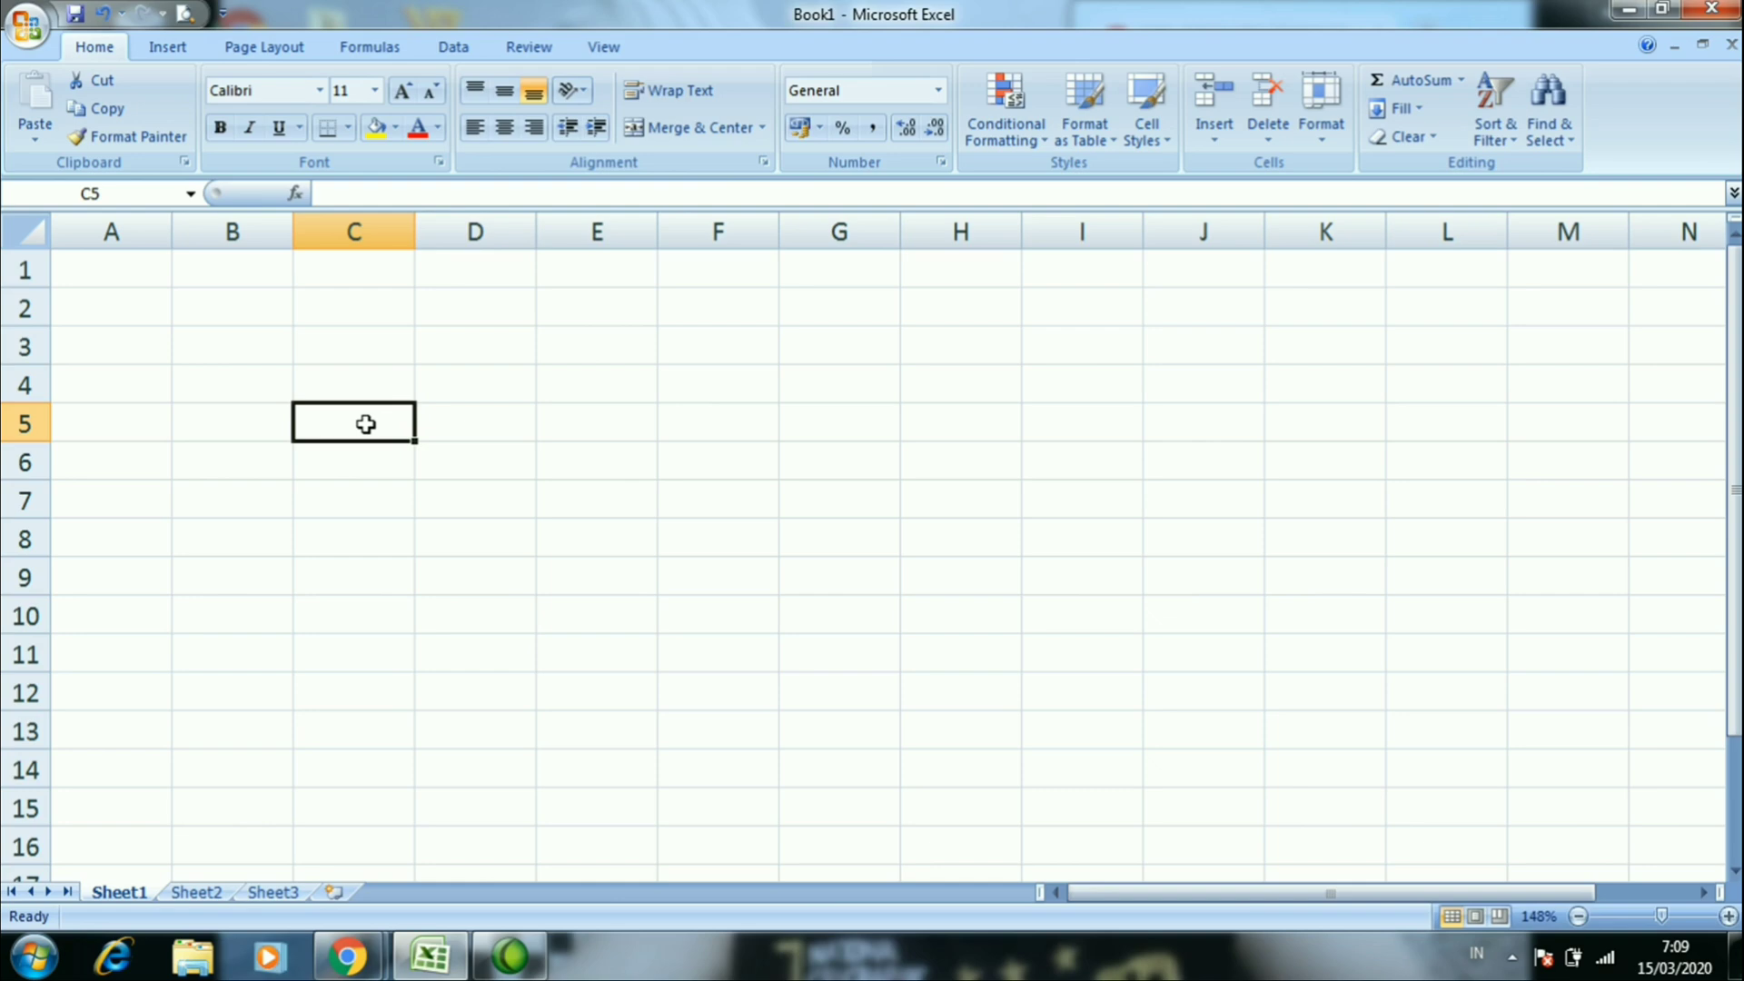
right_click(366, 425)
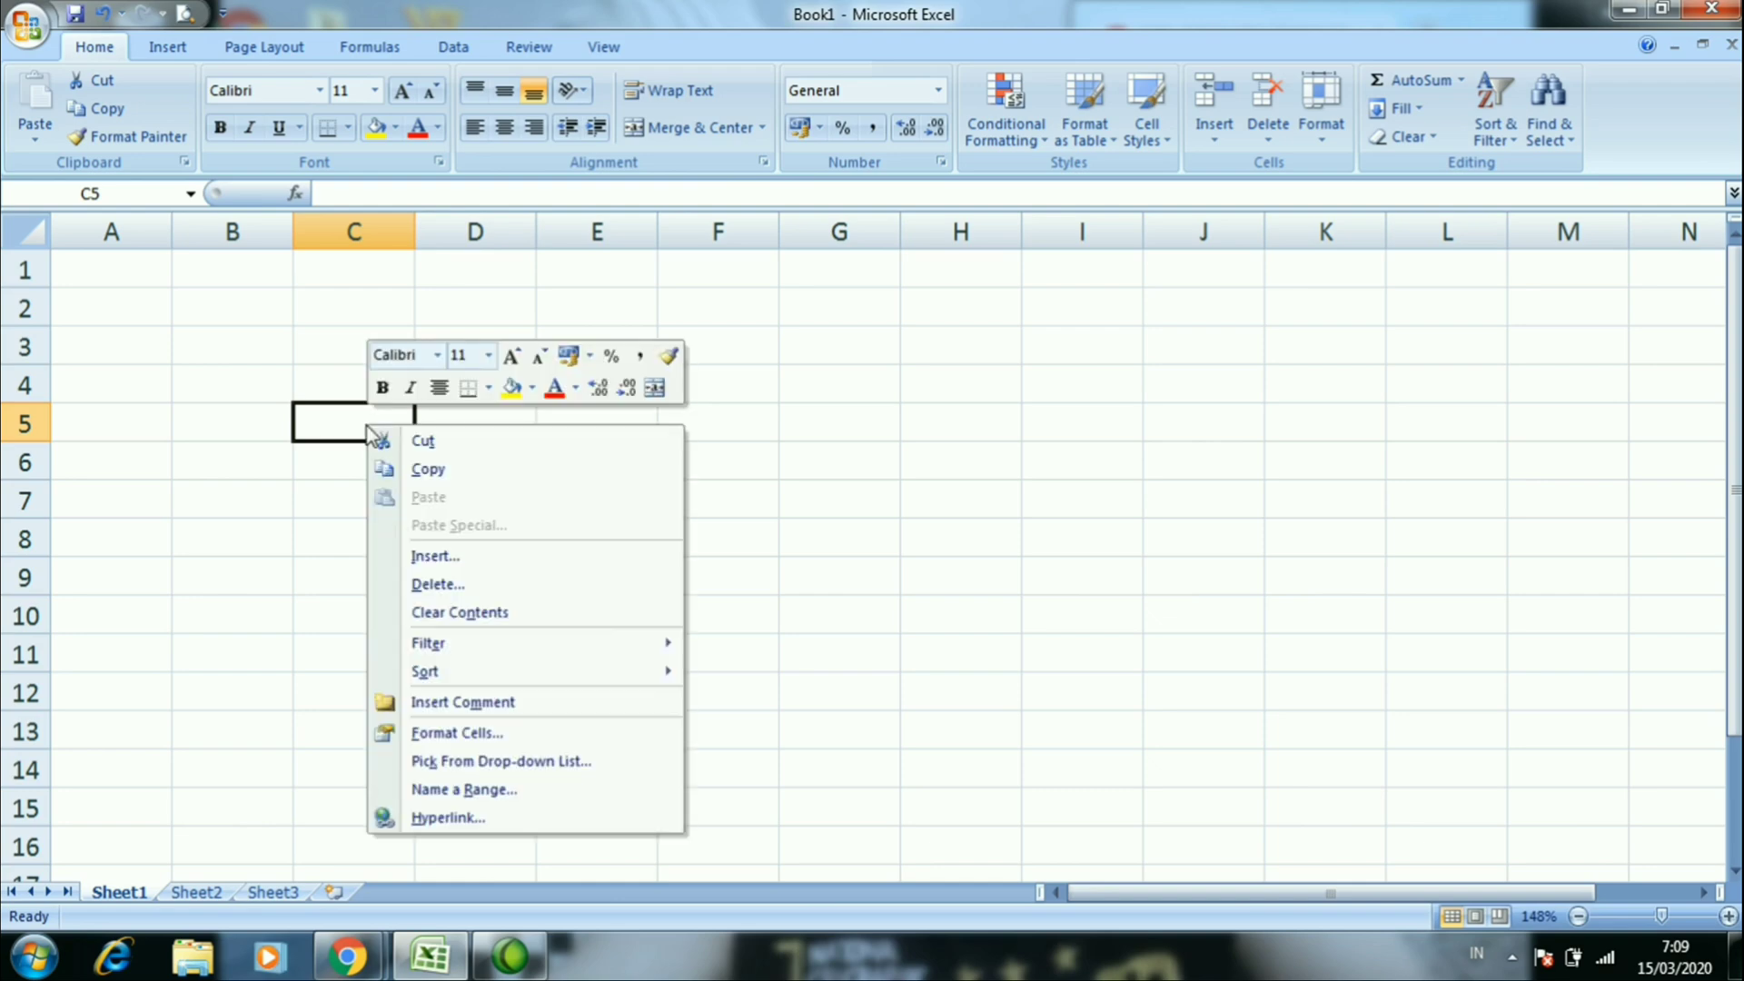
left_click(491, 732)
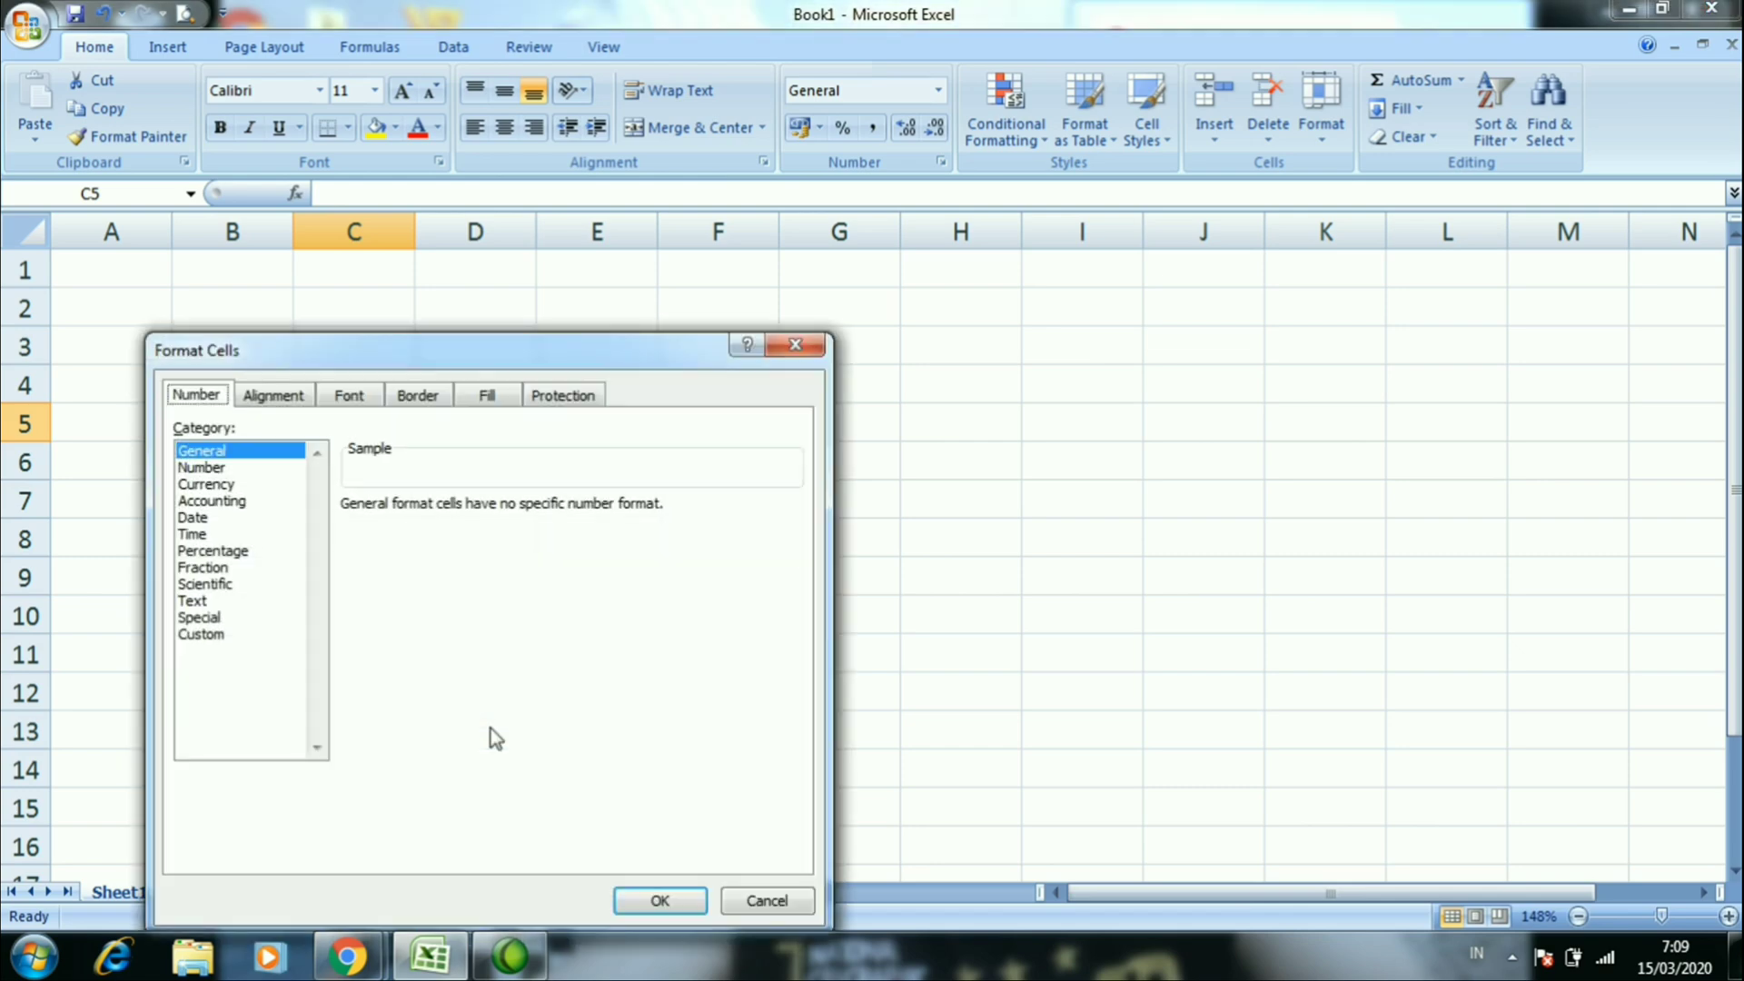
left_click(267, 400)
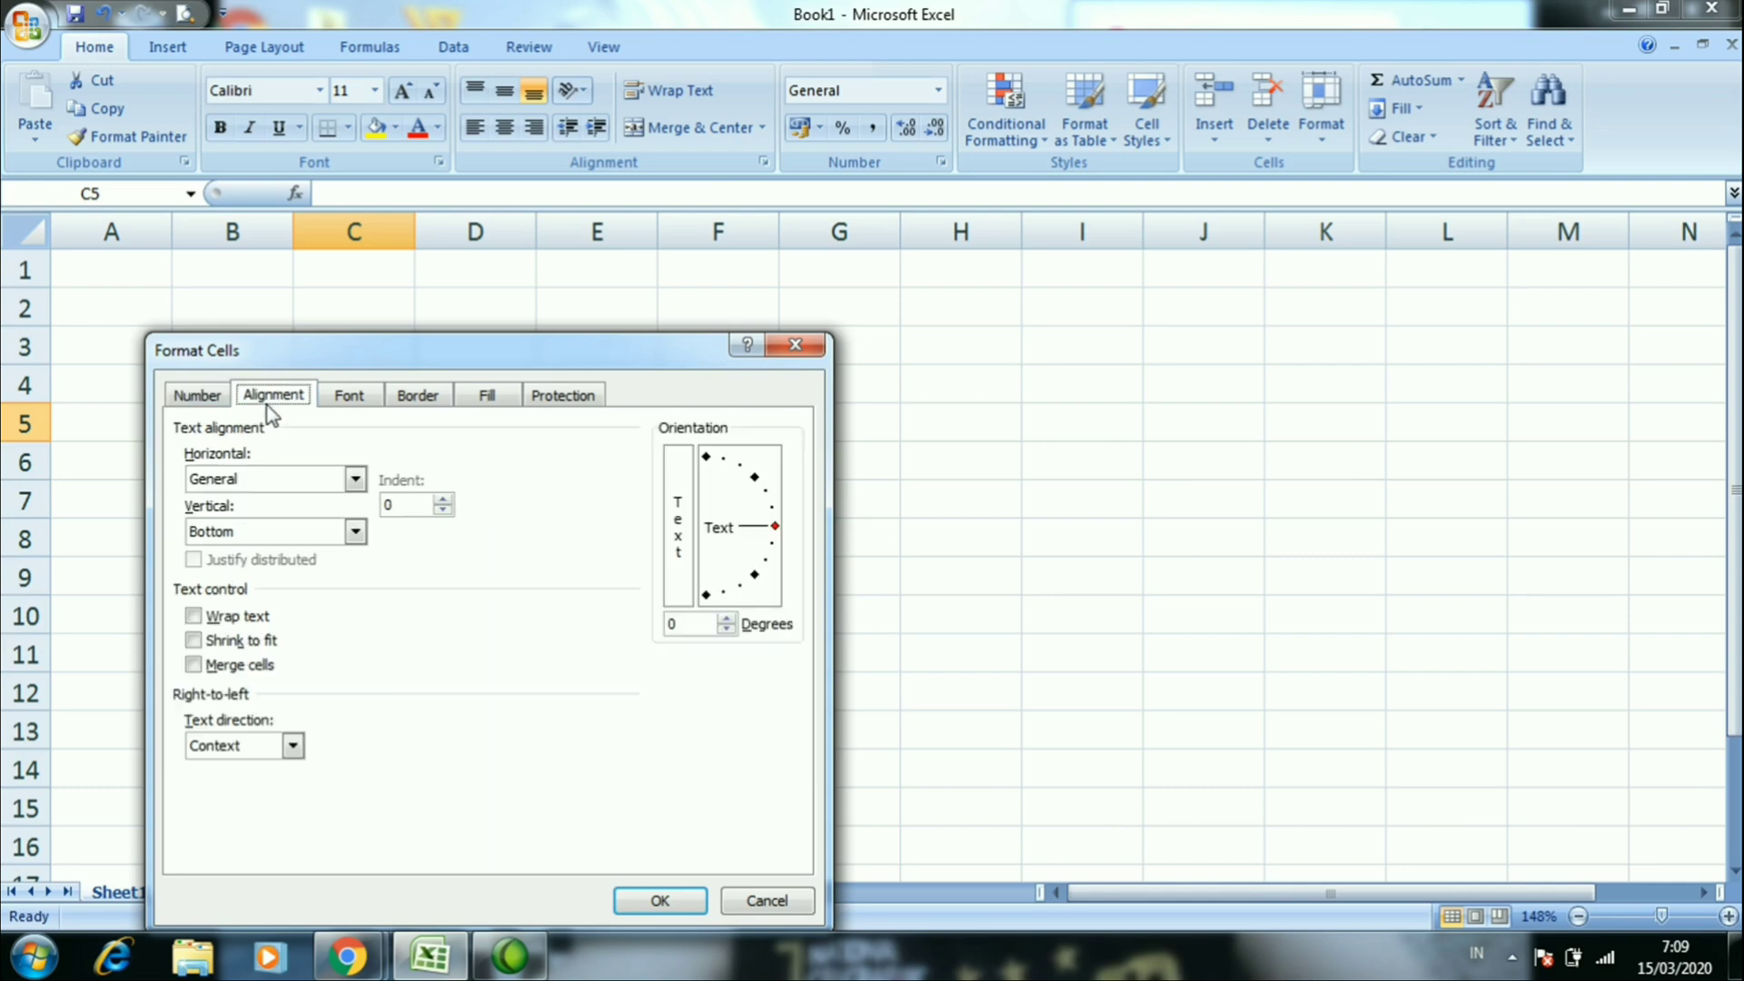
left_click(368, 397)
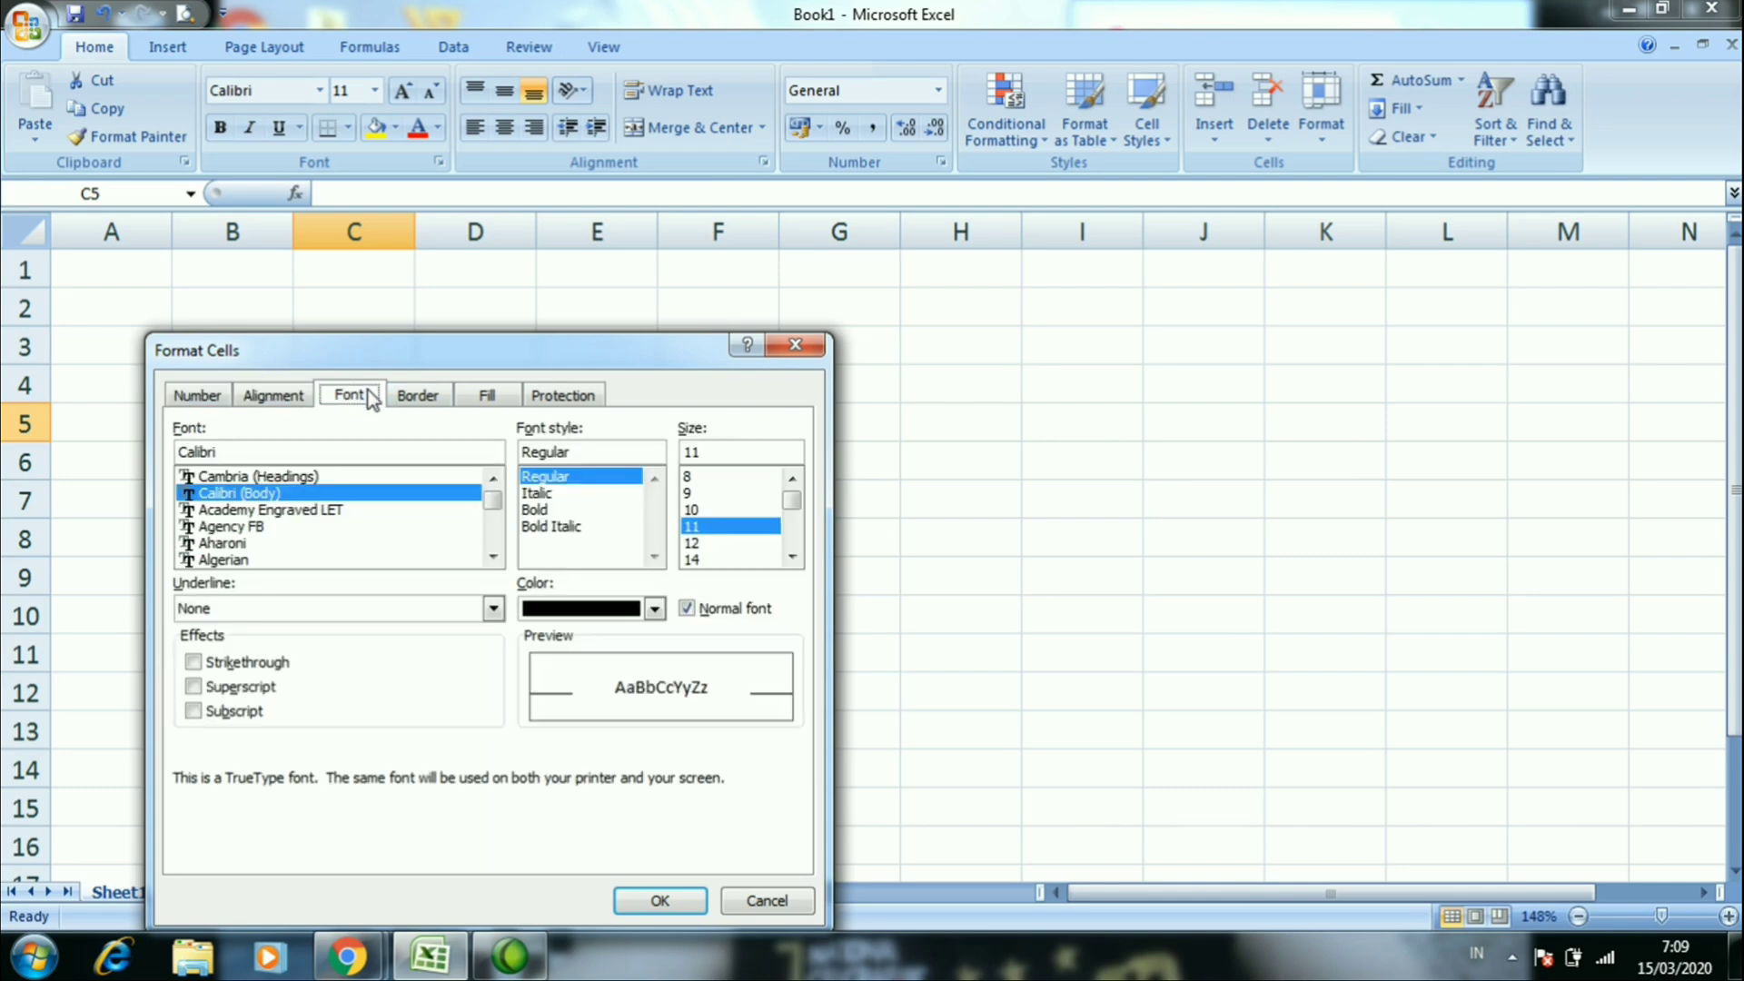
left_click(415, 396)
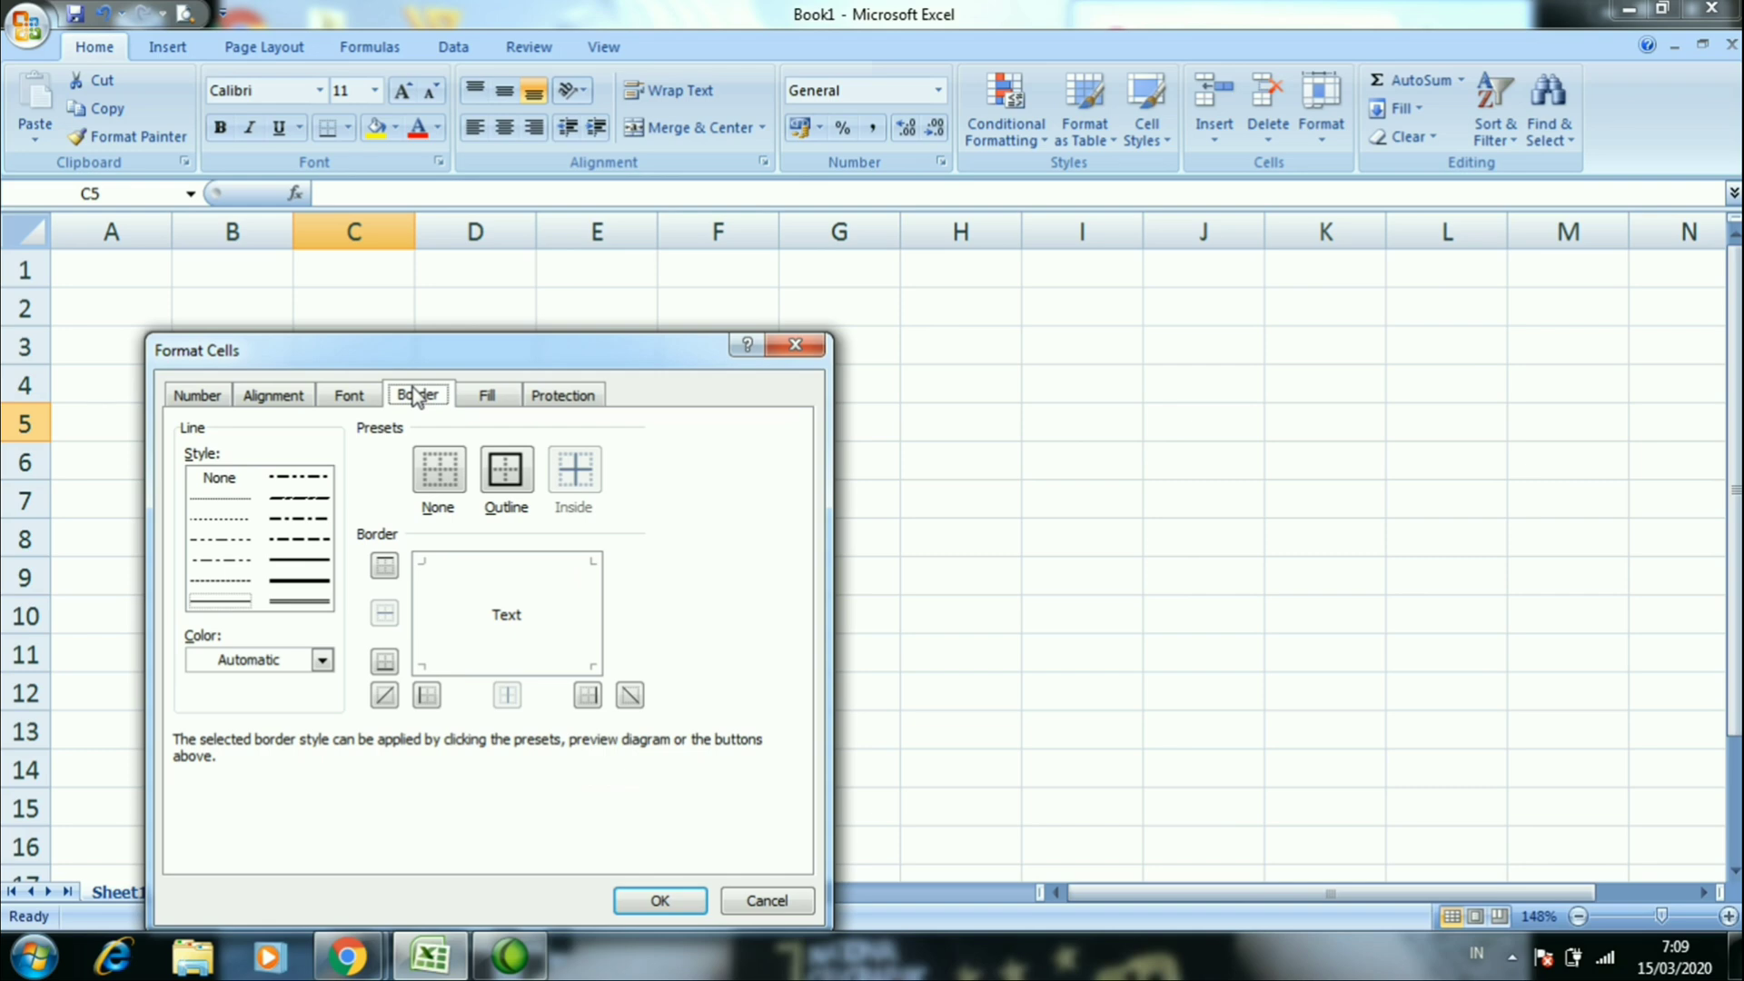
left_click(482, 400)
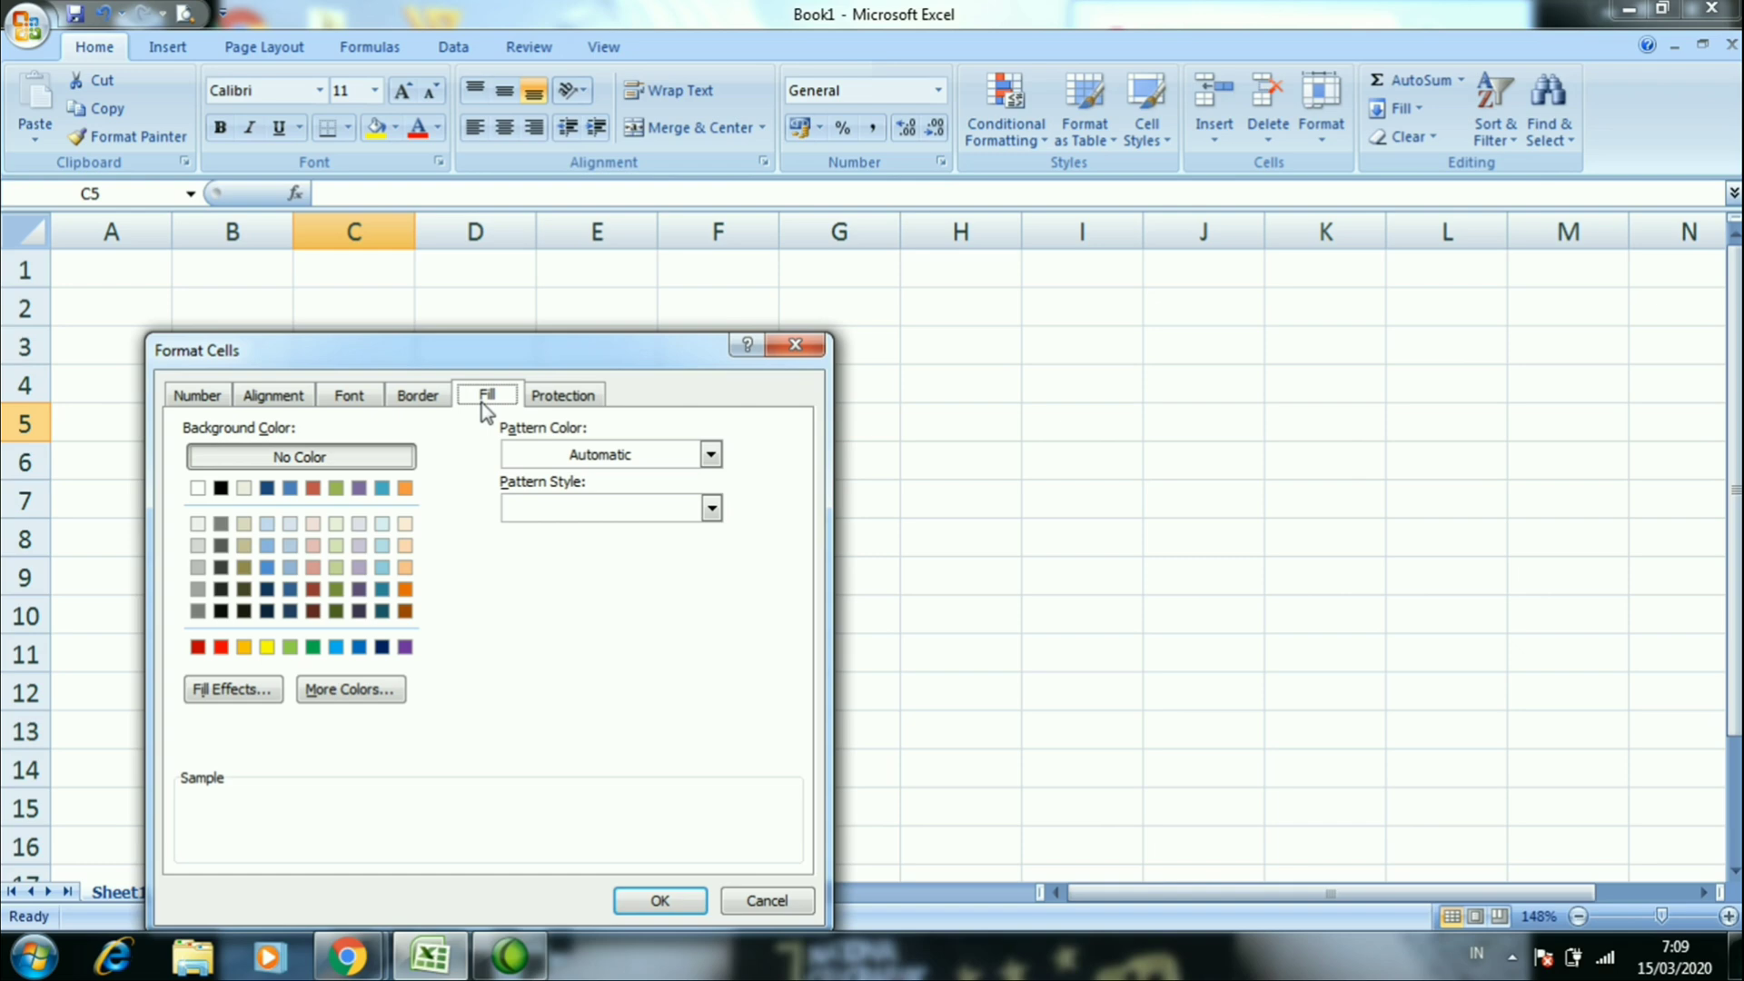
left_click(196, 398)
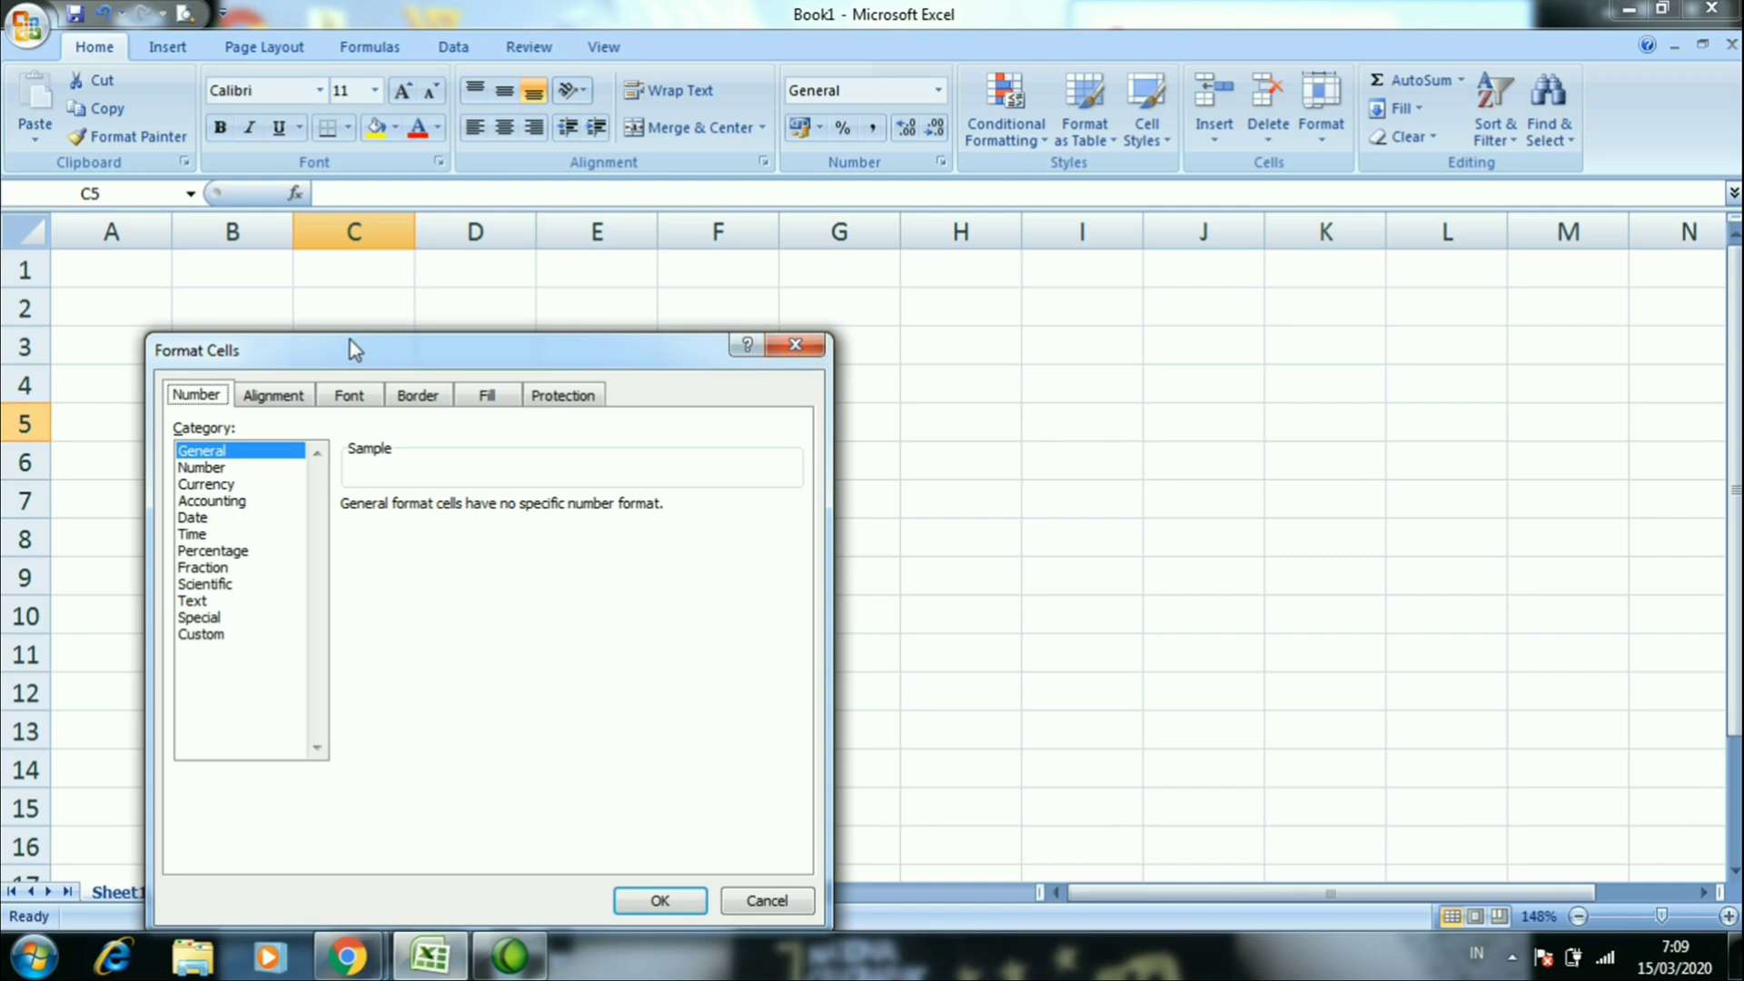
left_click(264, 399)
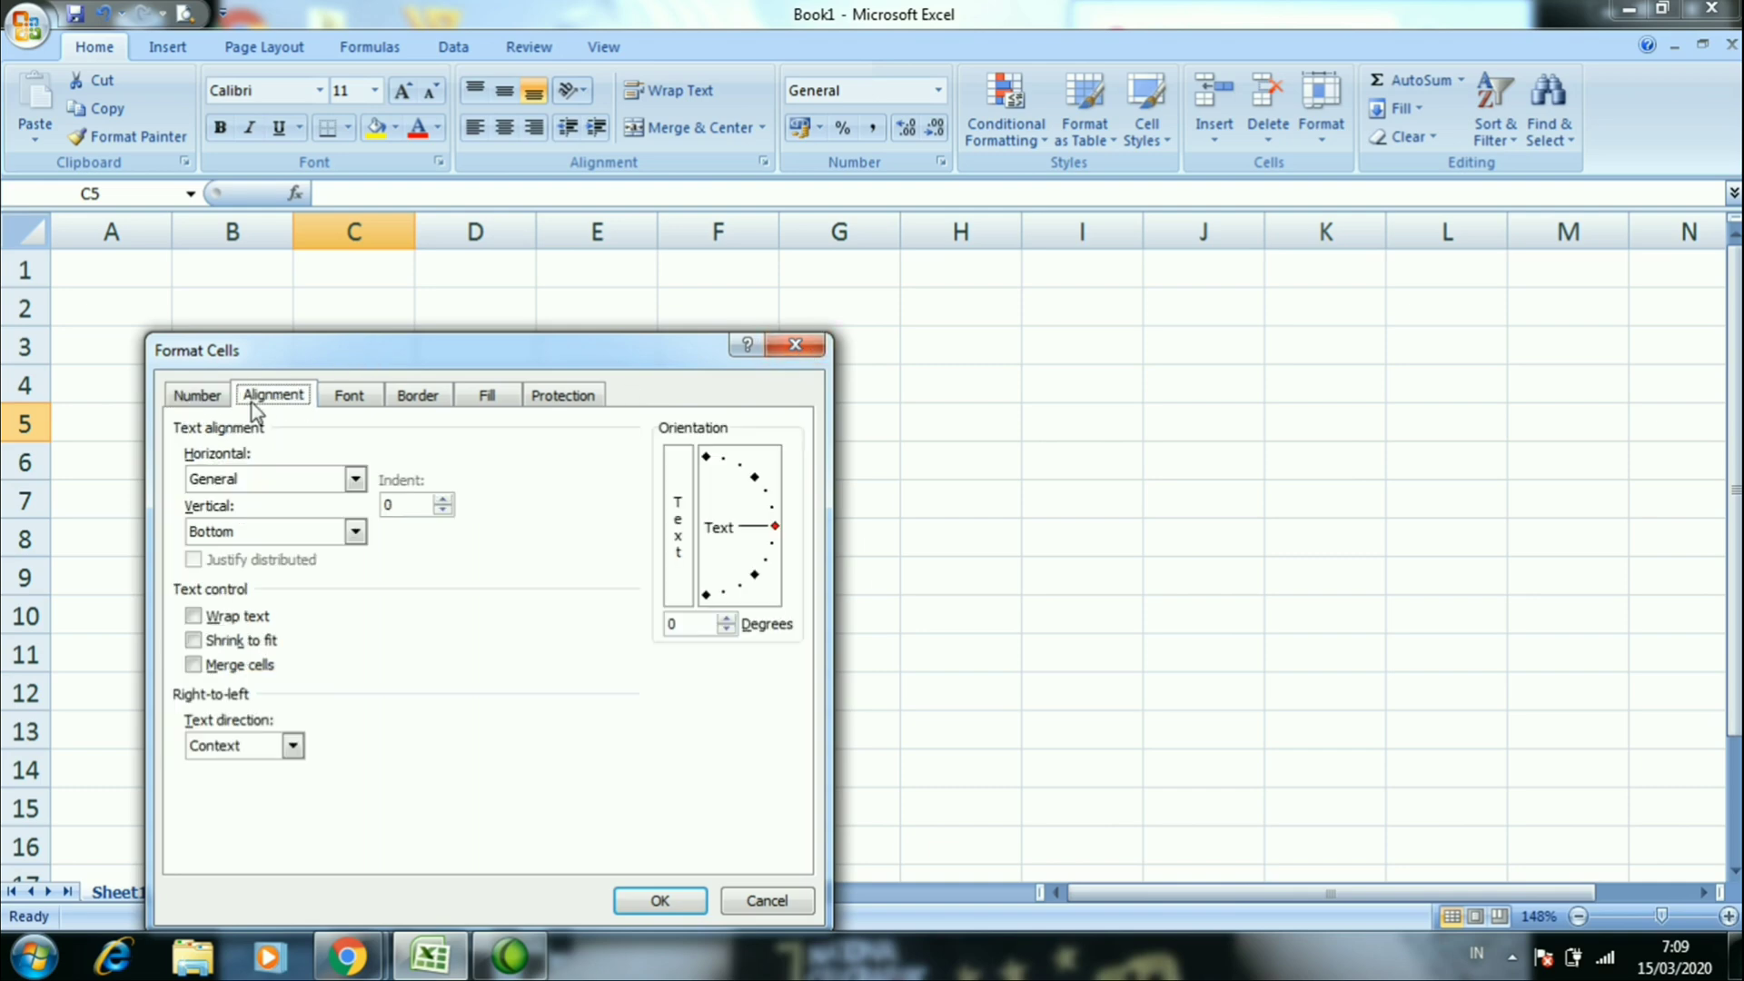
left_click(351, 400)
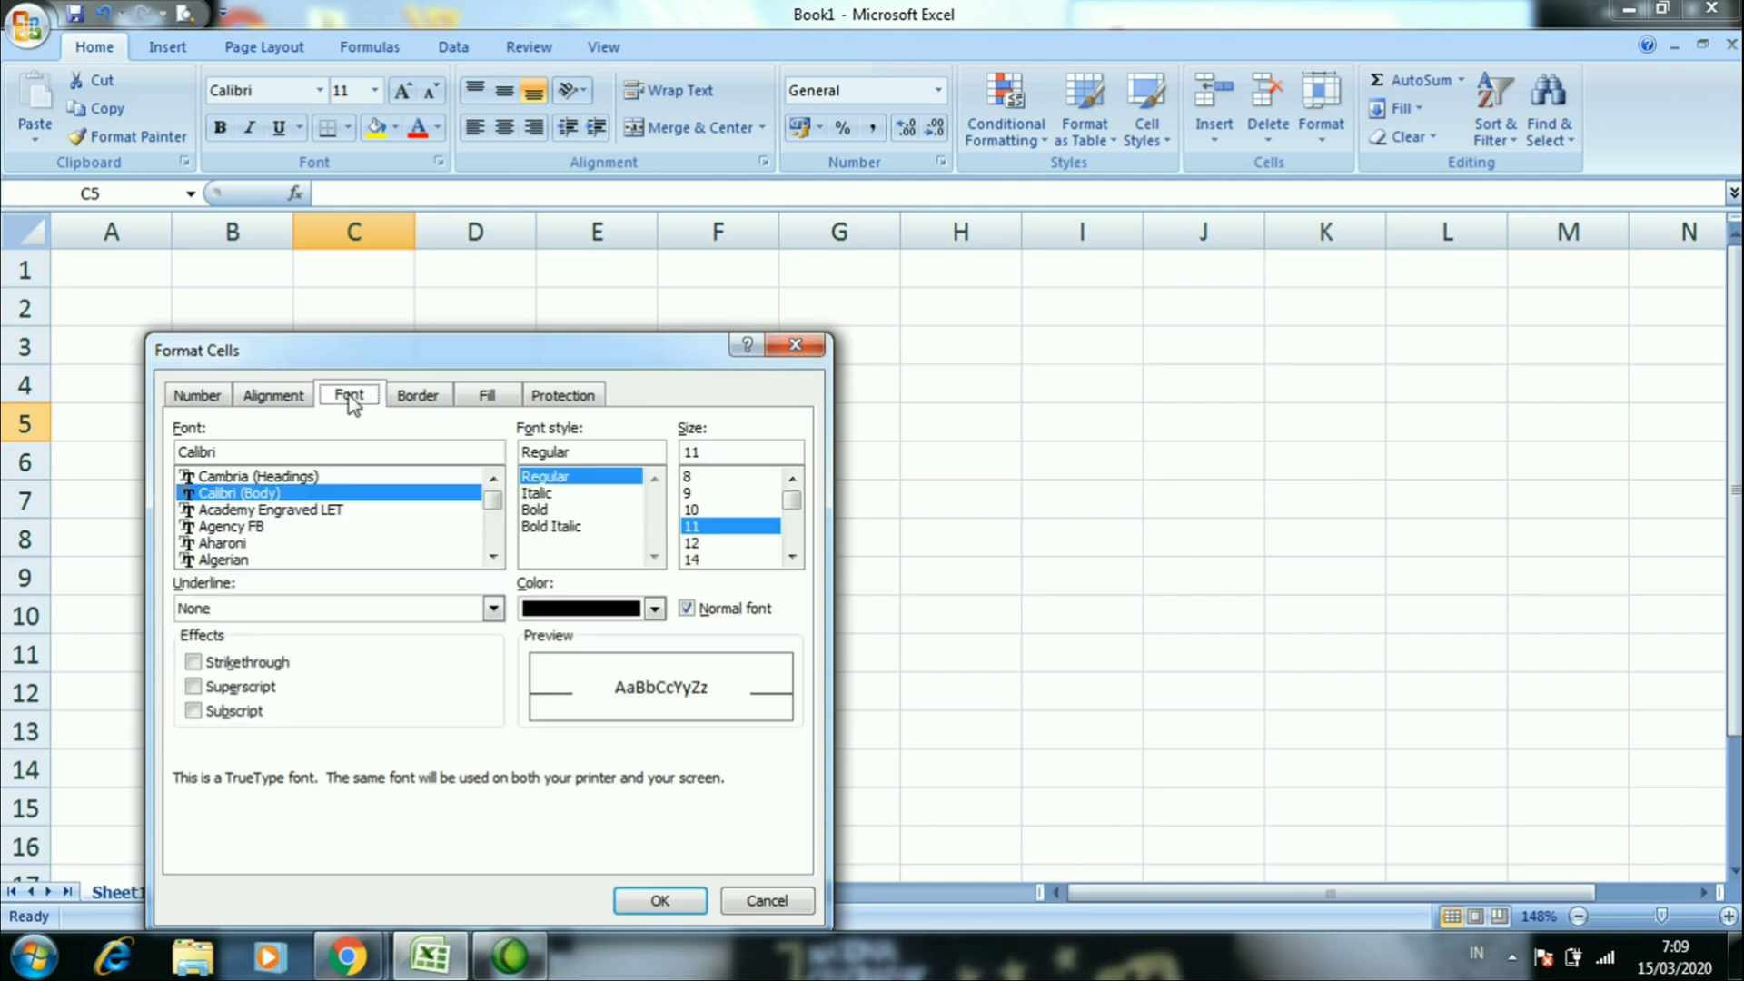
left_click(415, 397)
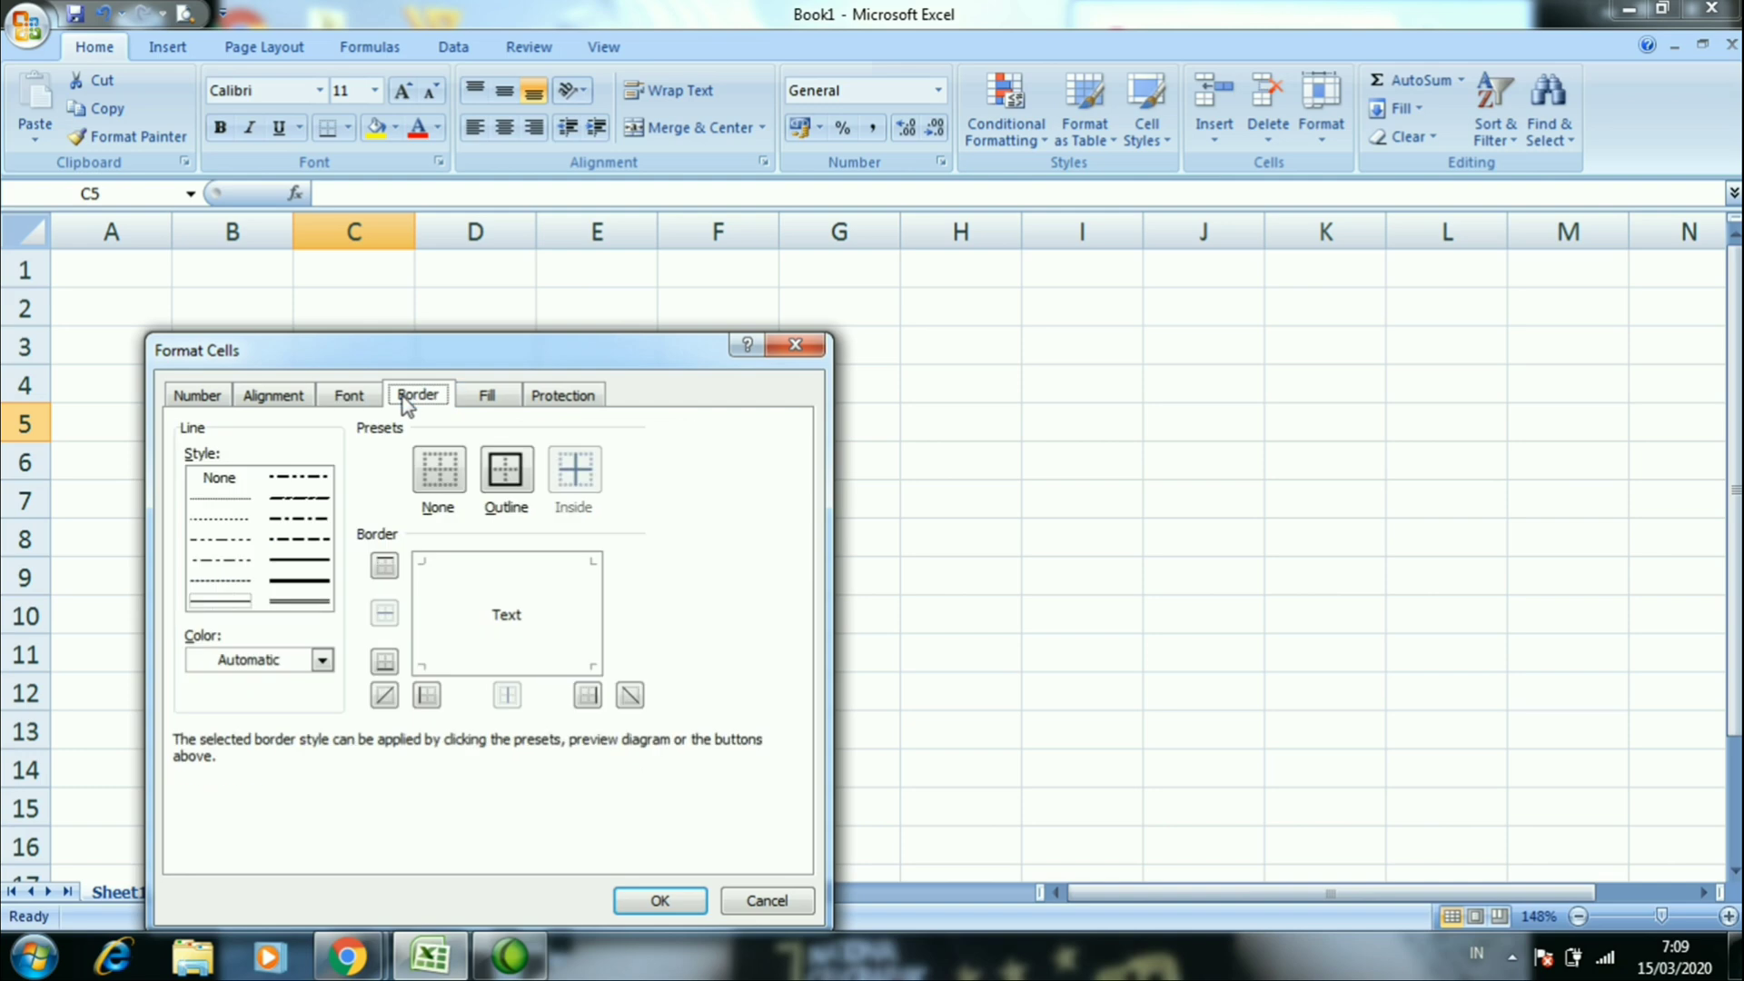
left_click(479, 398)
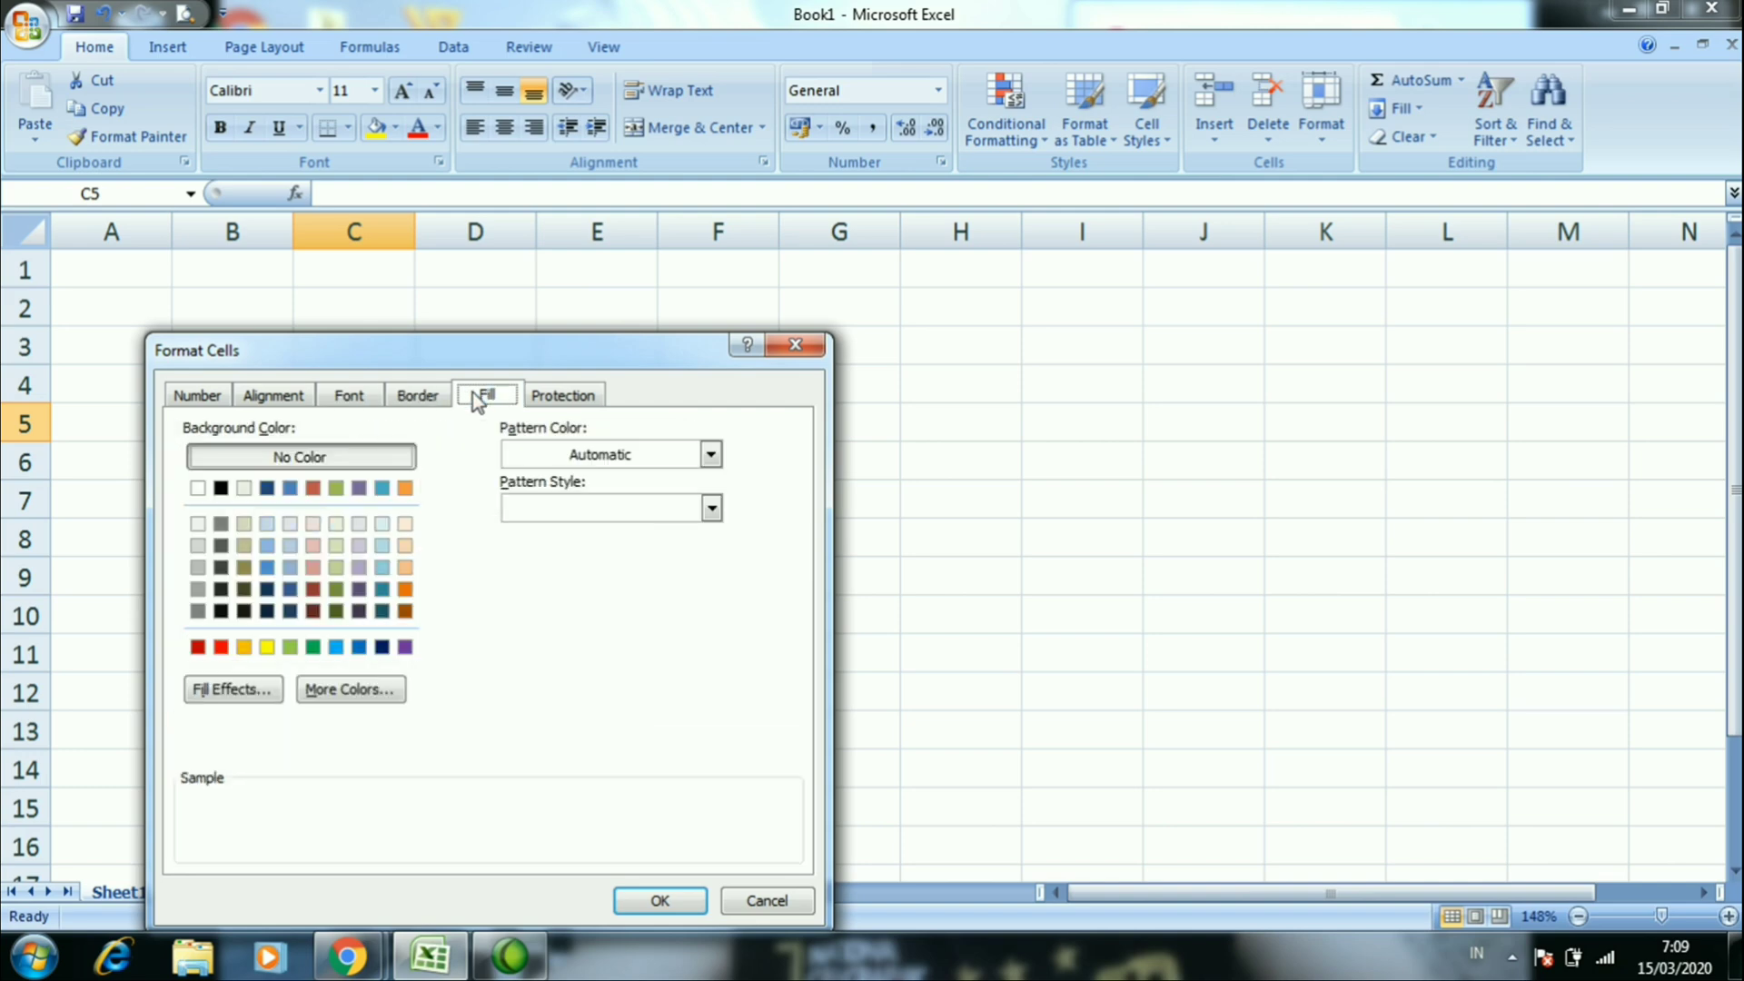
left_click(548, 402)
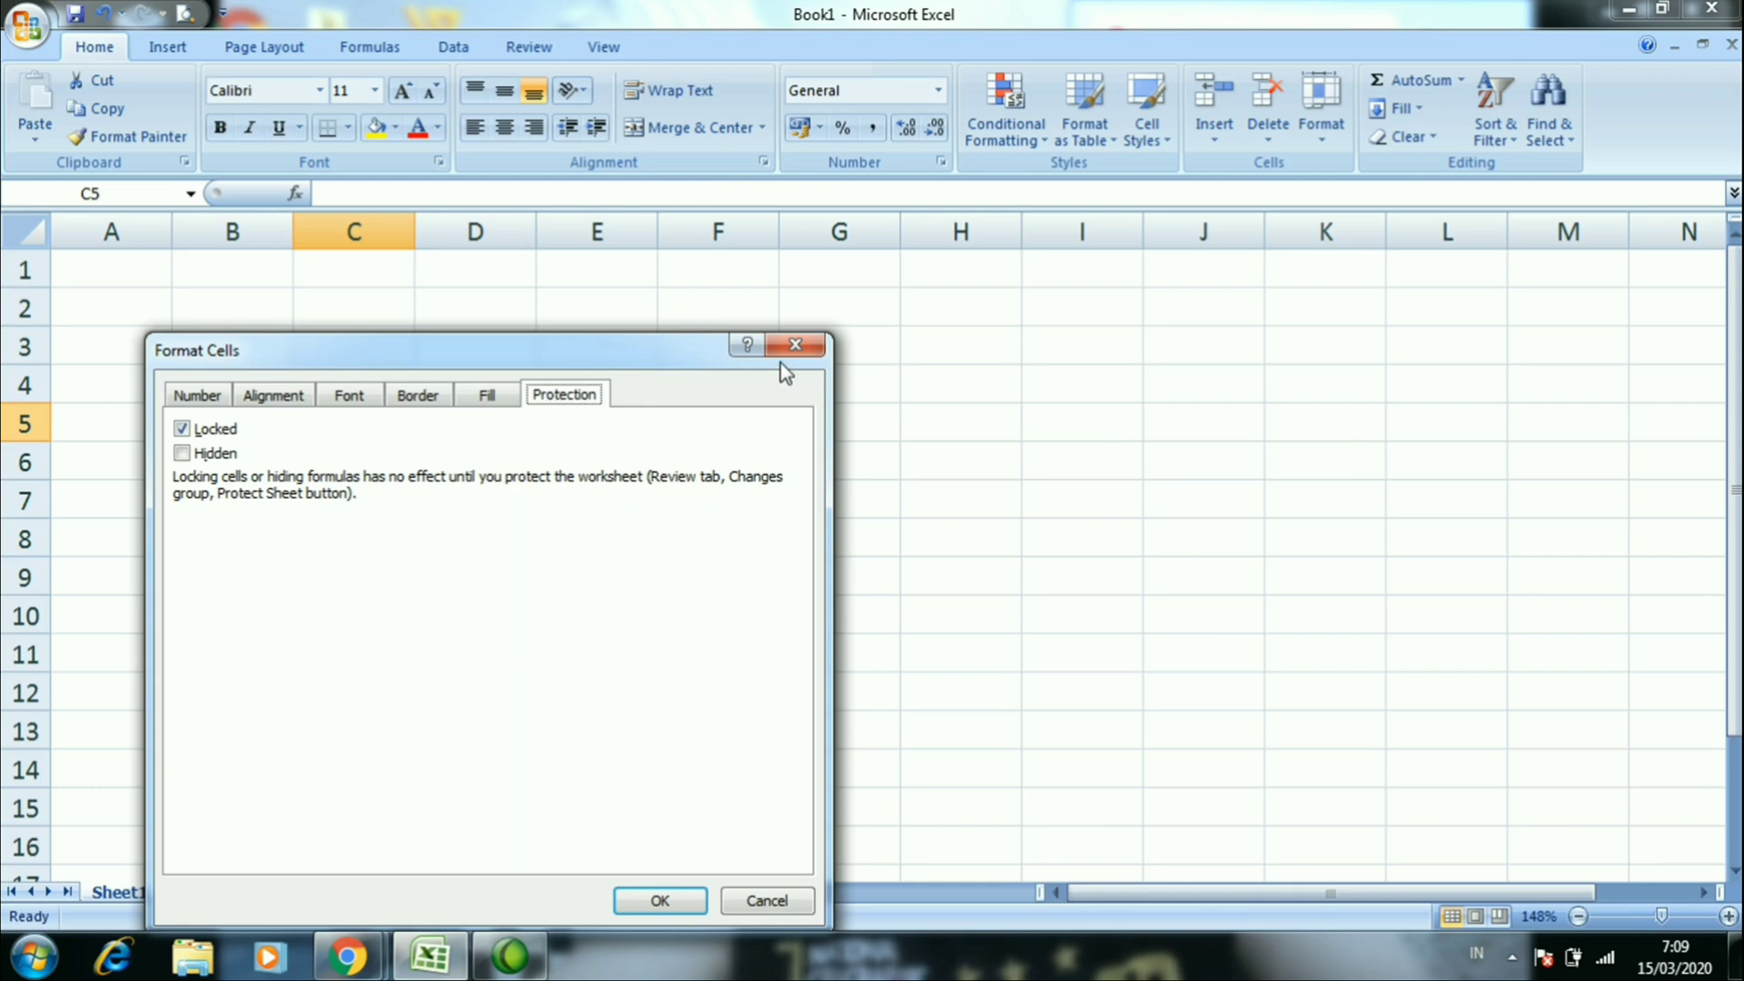
left_click(216, 399)
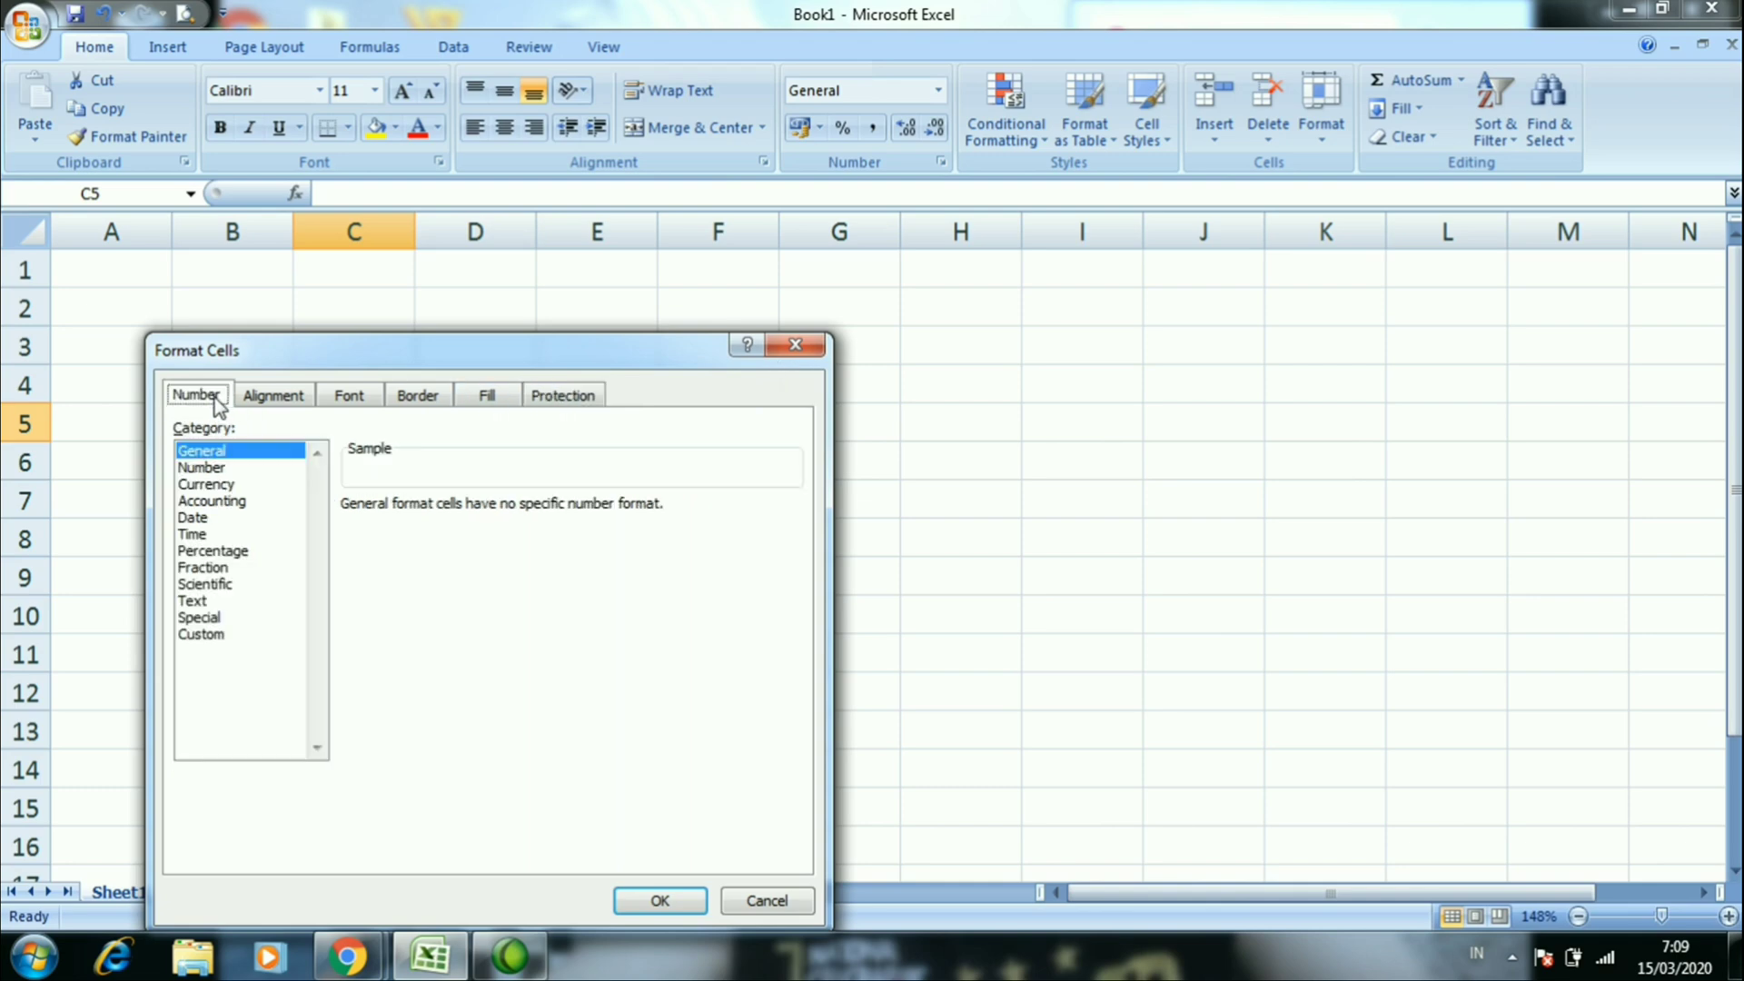
left_click(778, 357)
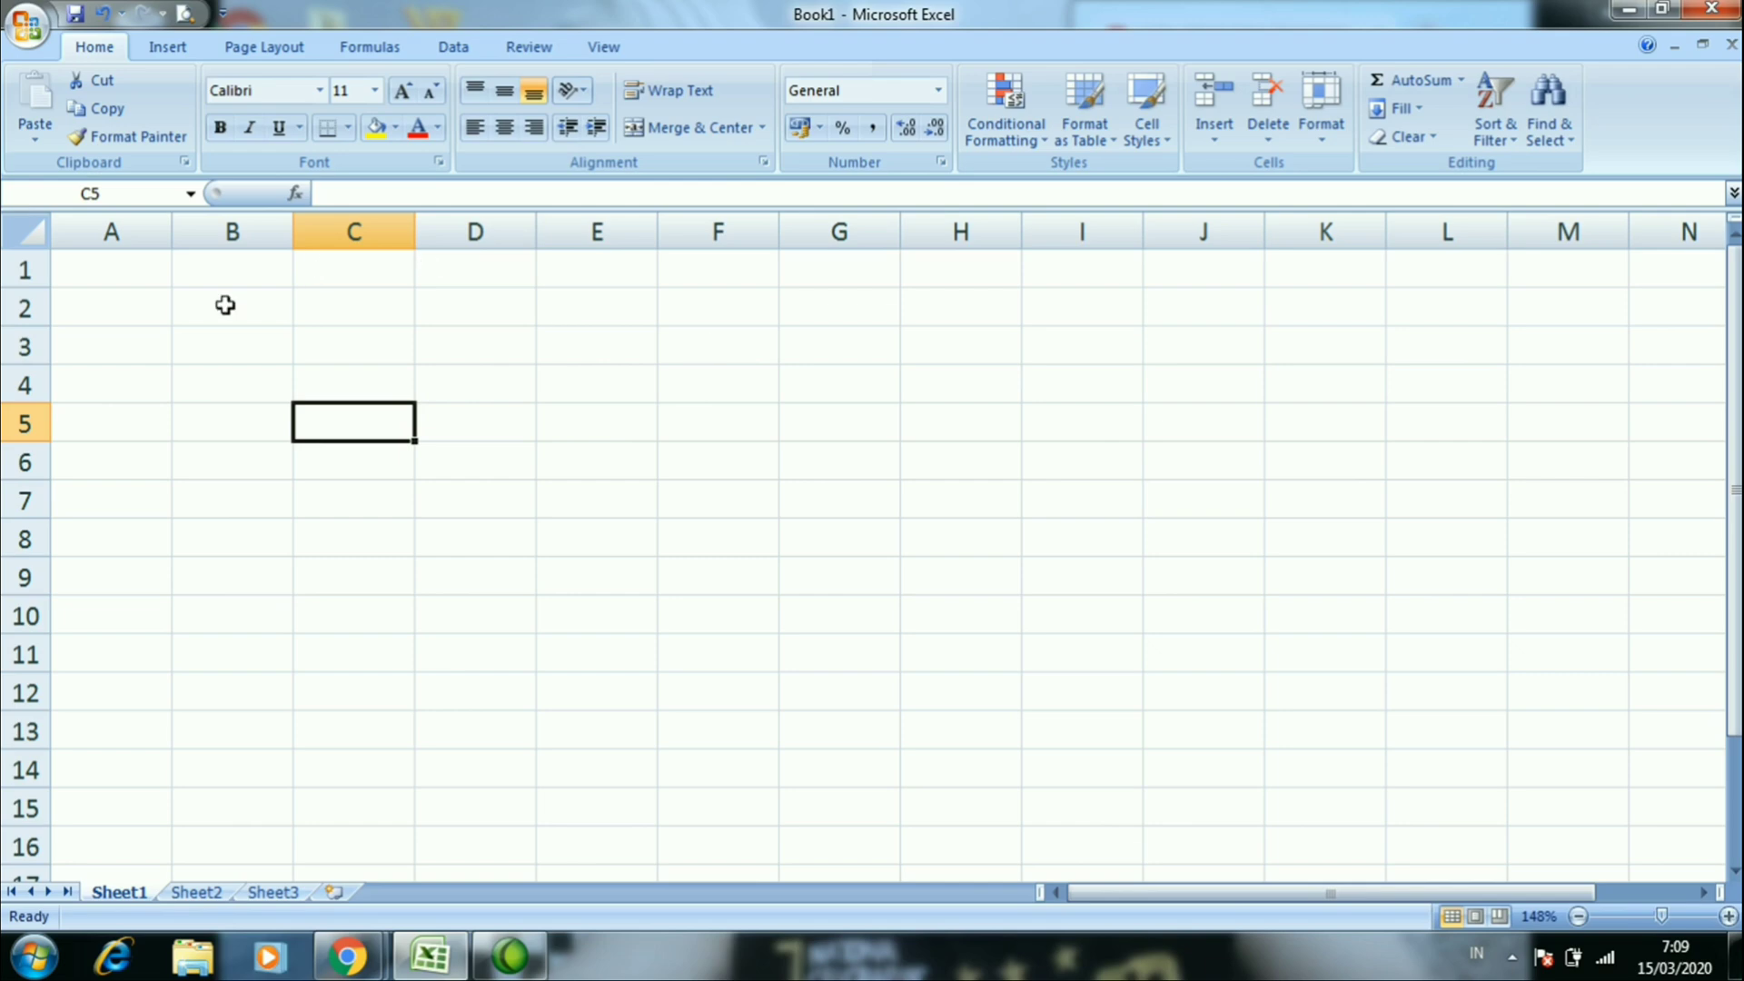
Enter the labels Tanggal in cell B2 and Jam in cell B3
left_click(245, 308)
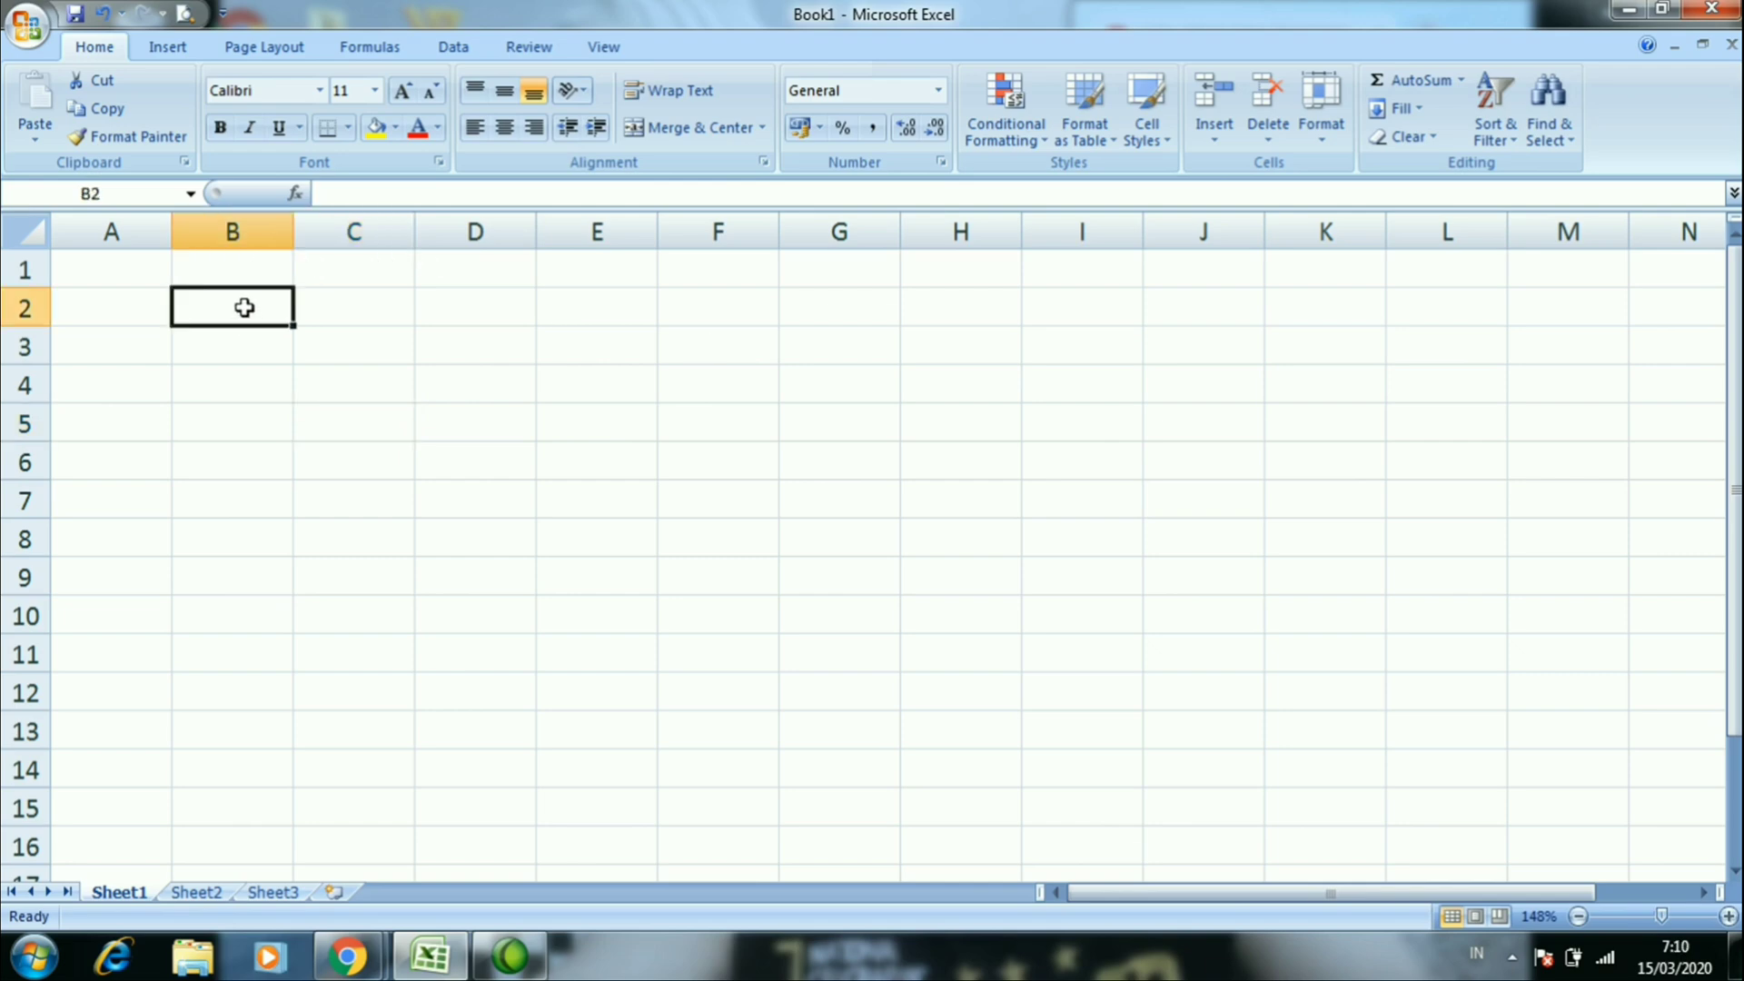
type("Tanggal")
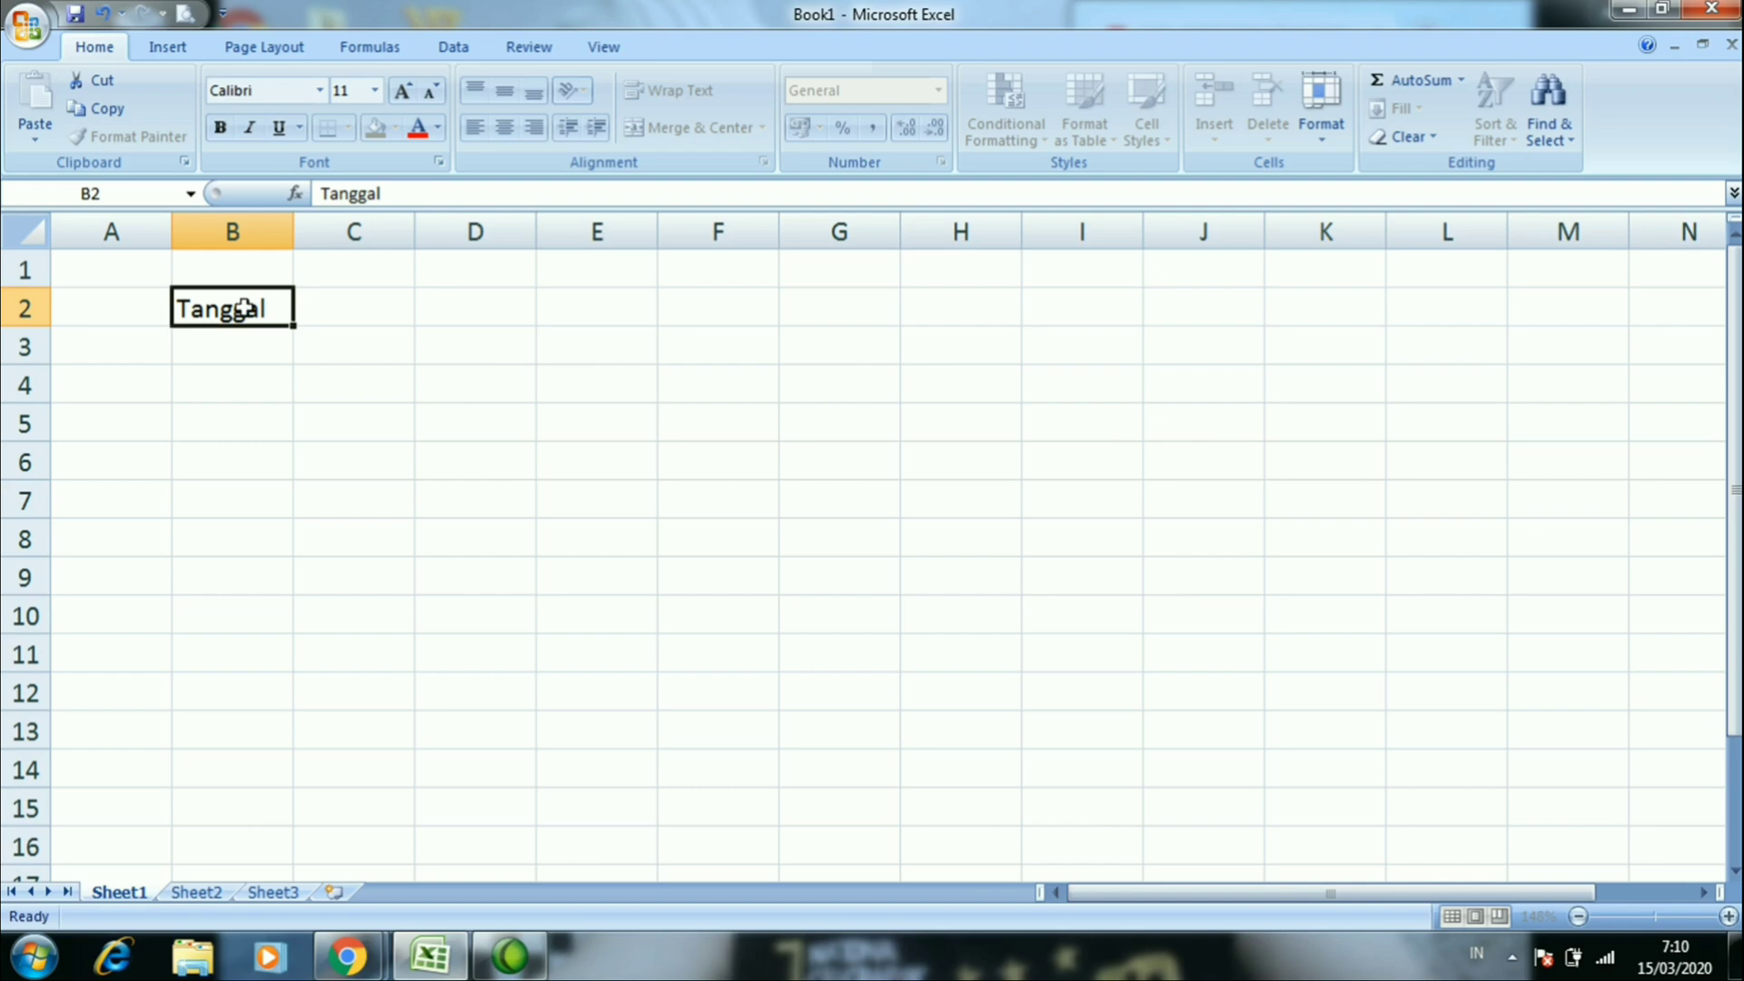
key("Tab")
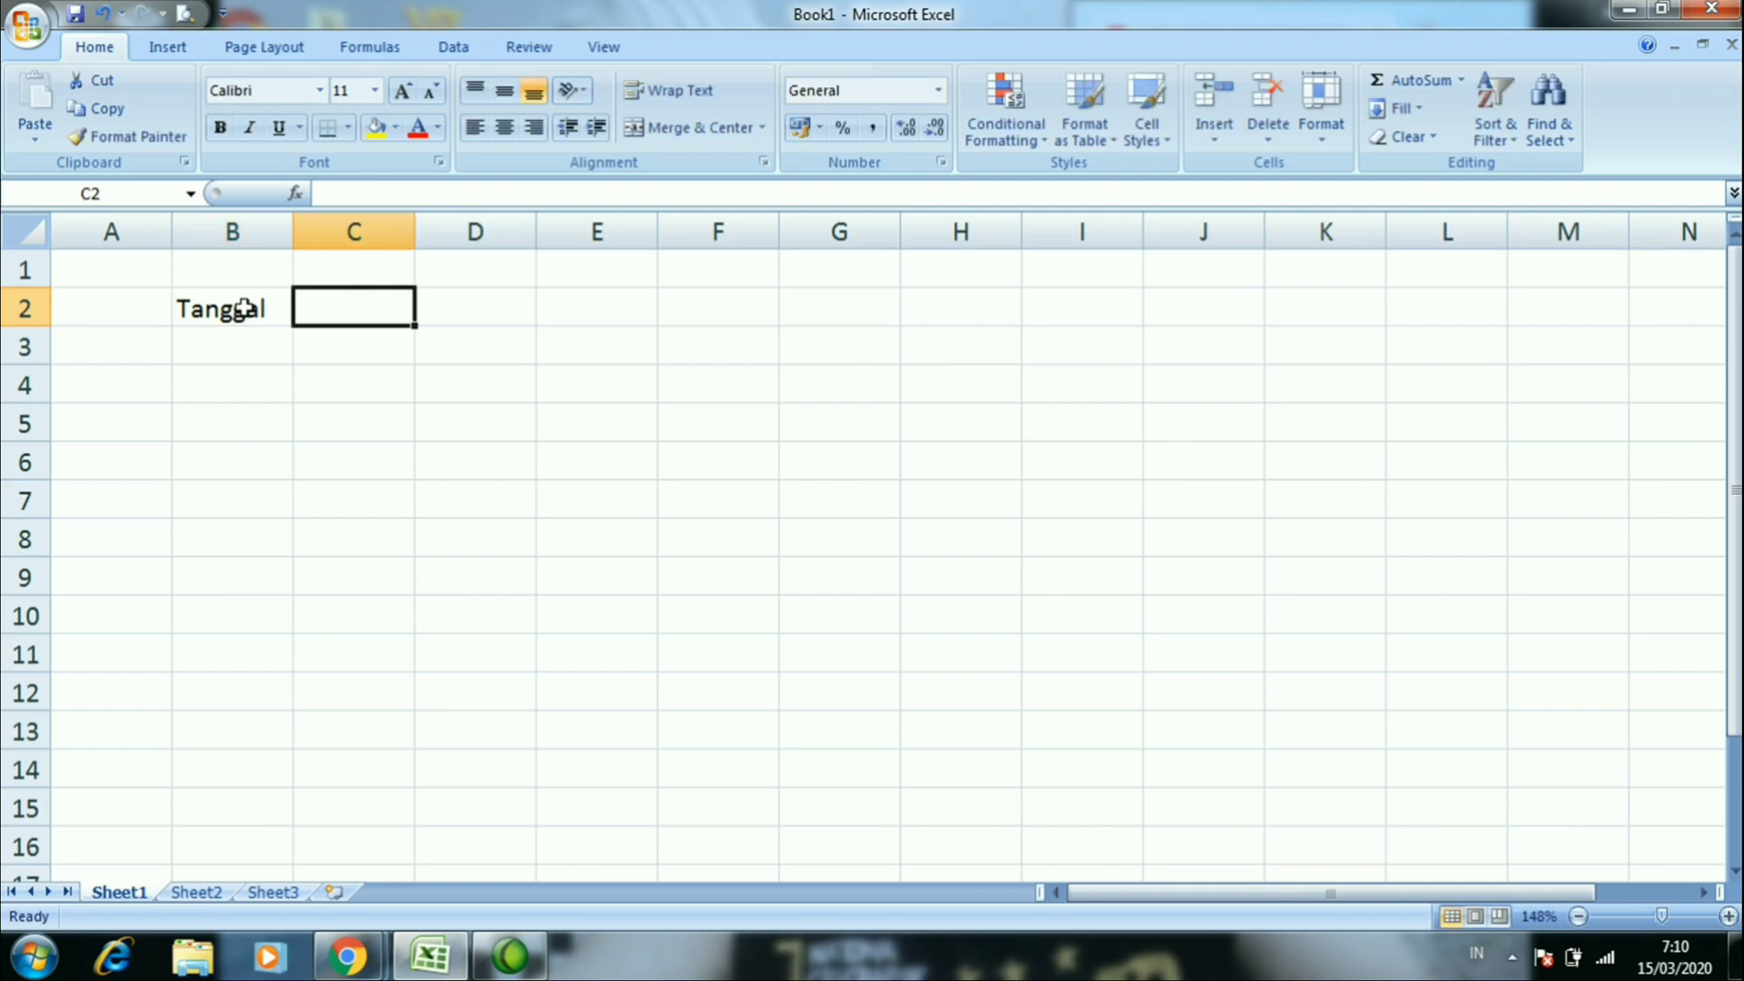
key("Return")
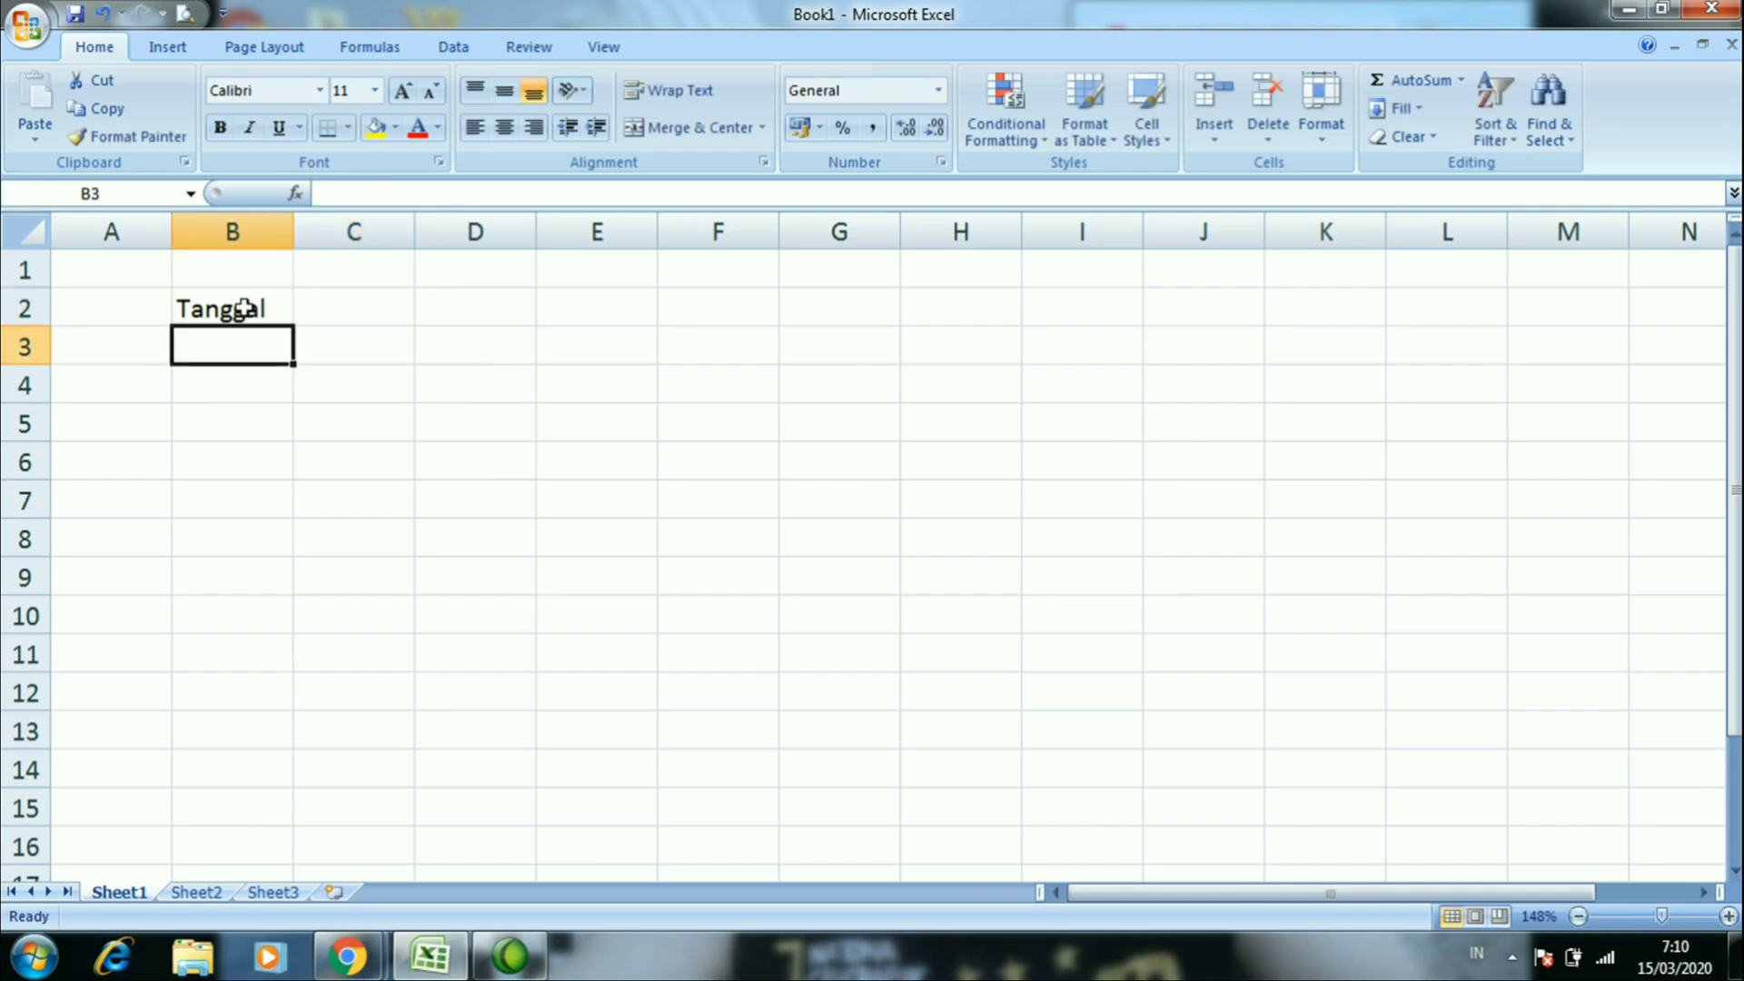
type("Jam")
key("Return")
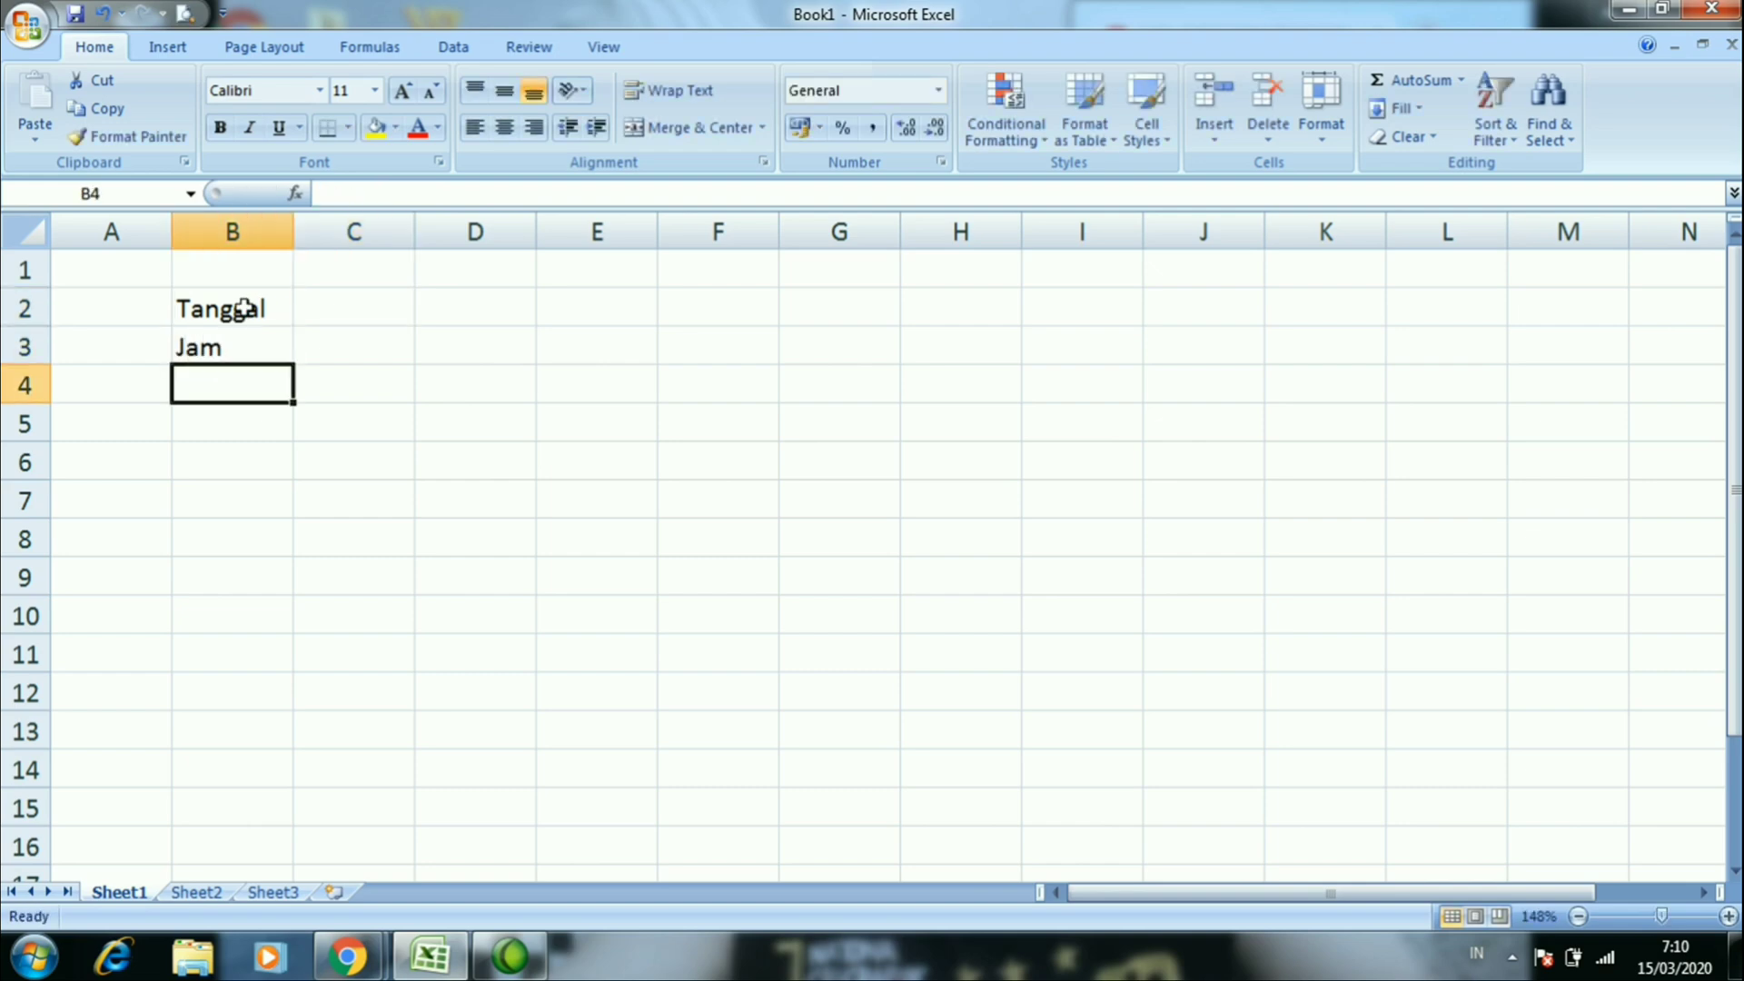
Enter the table headers No in A5 and Nama Item in B5, and widen column B to fit its header
left_click(123, 414)
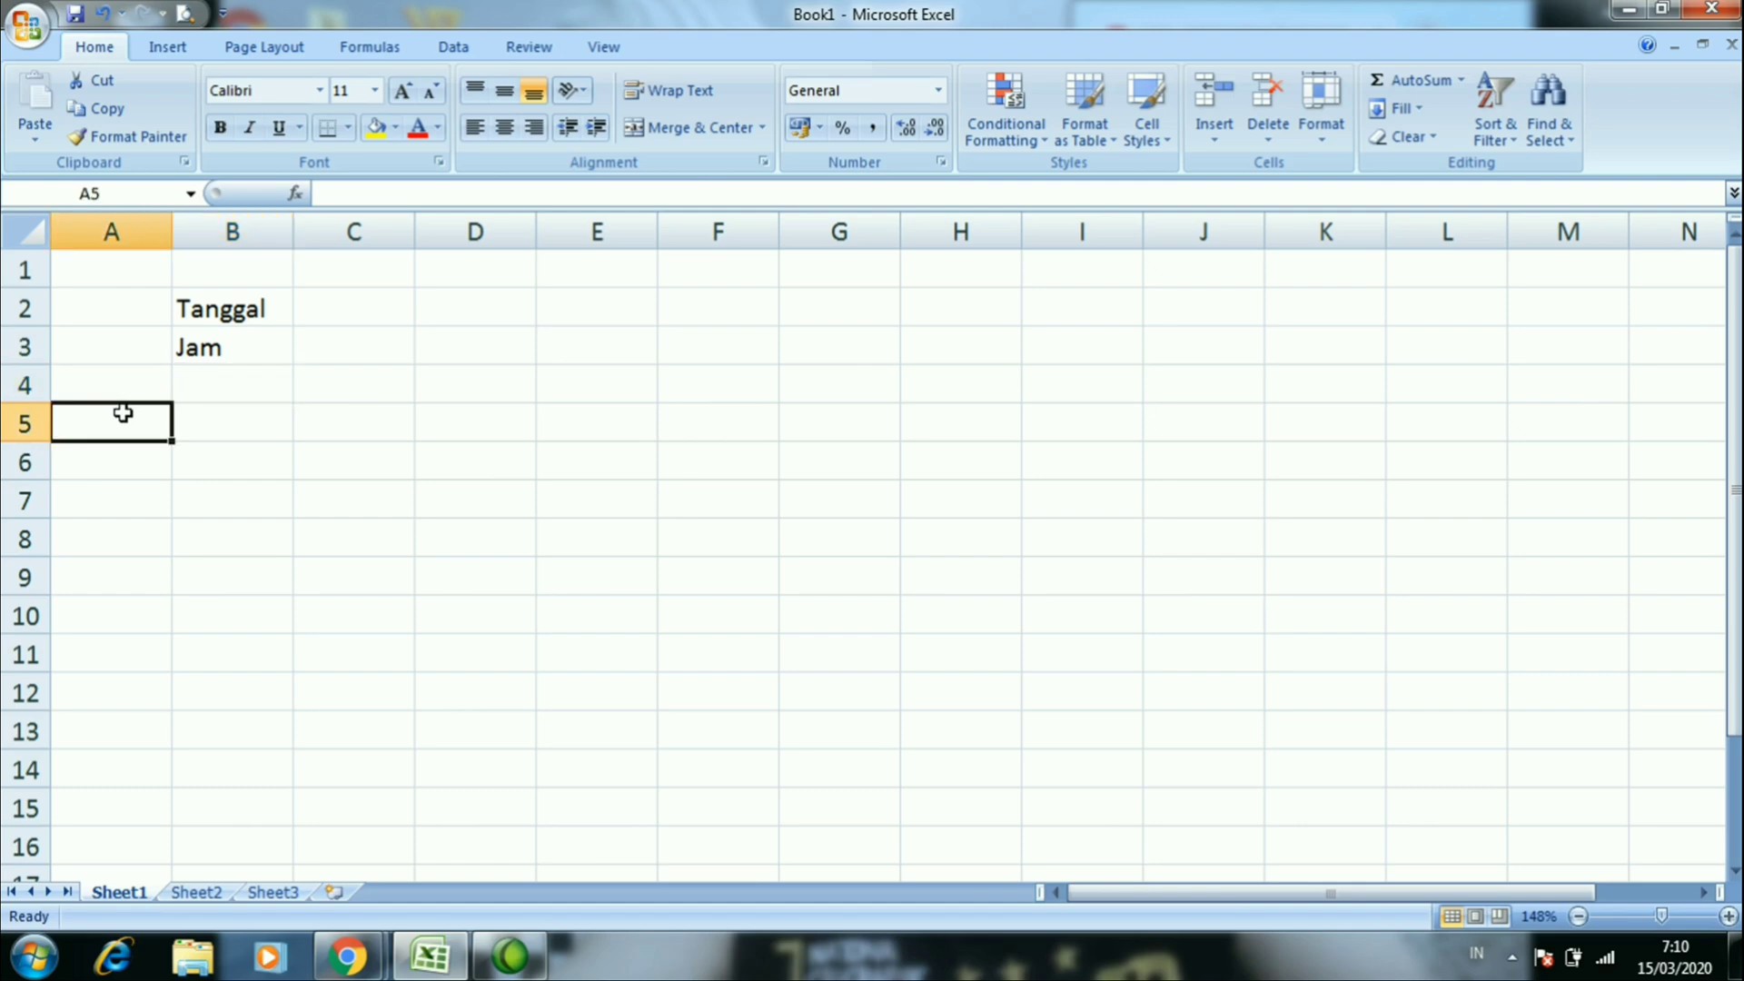
type("no")
key("BackSpace")
key("BackSpace")
type("No")
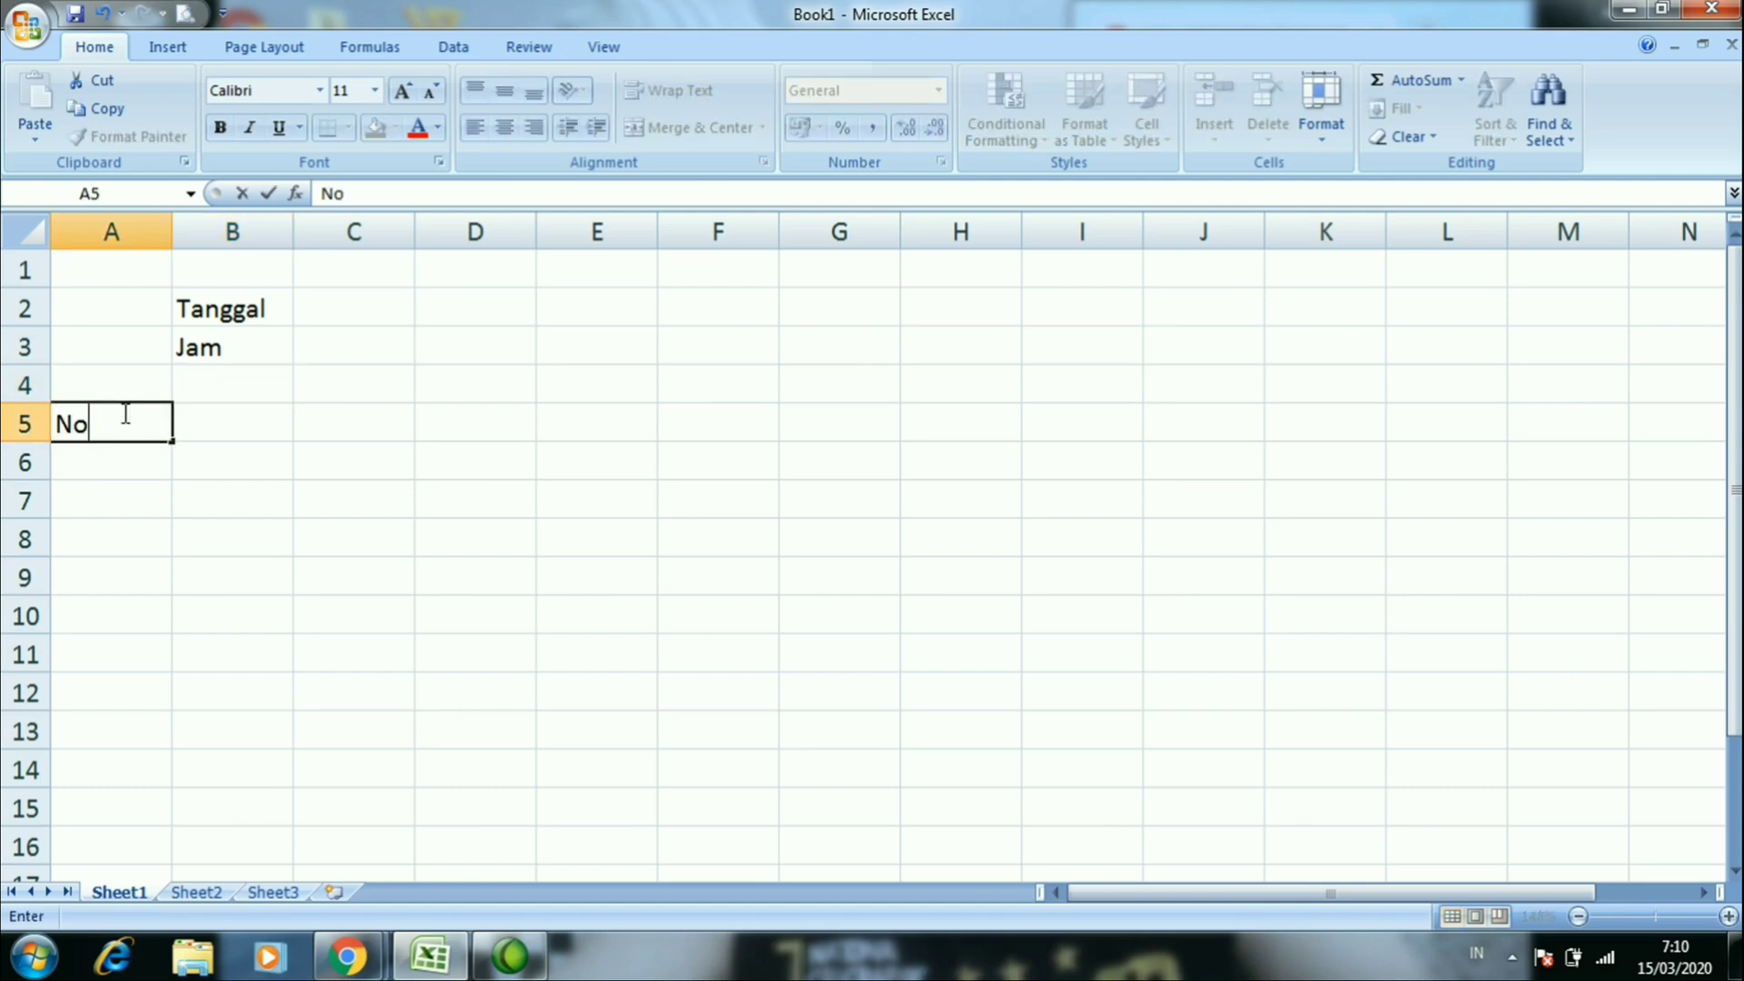
key("Tab")
type("Nama Item")
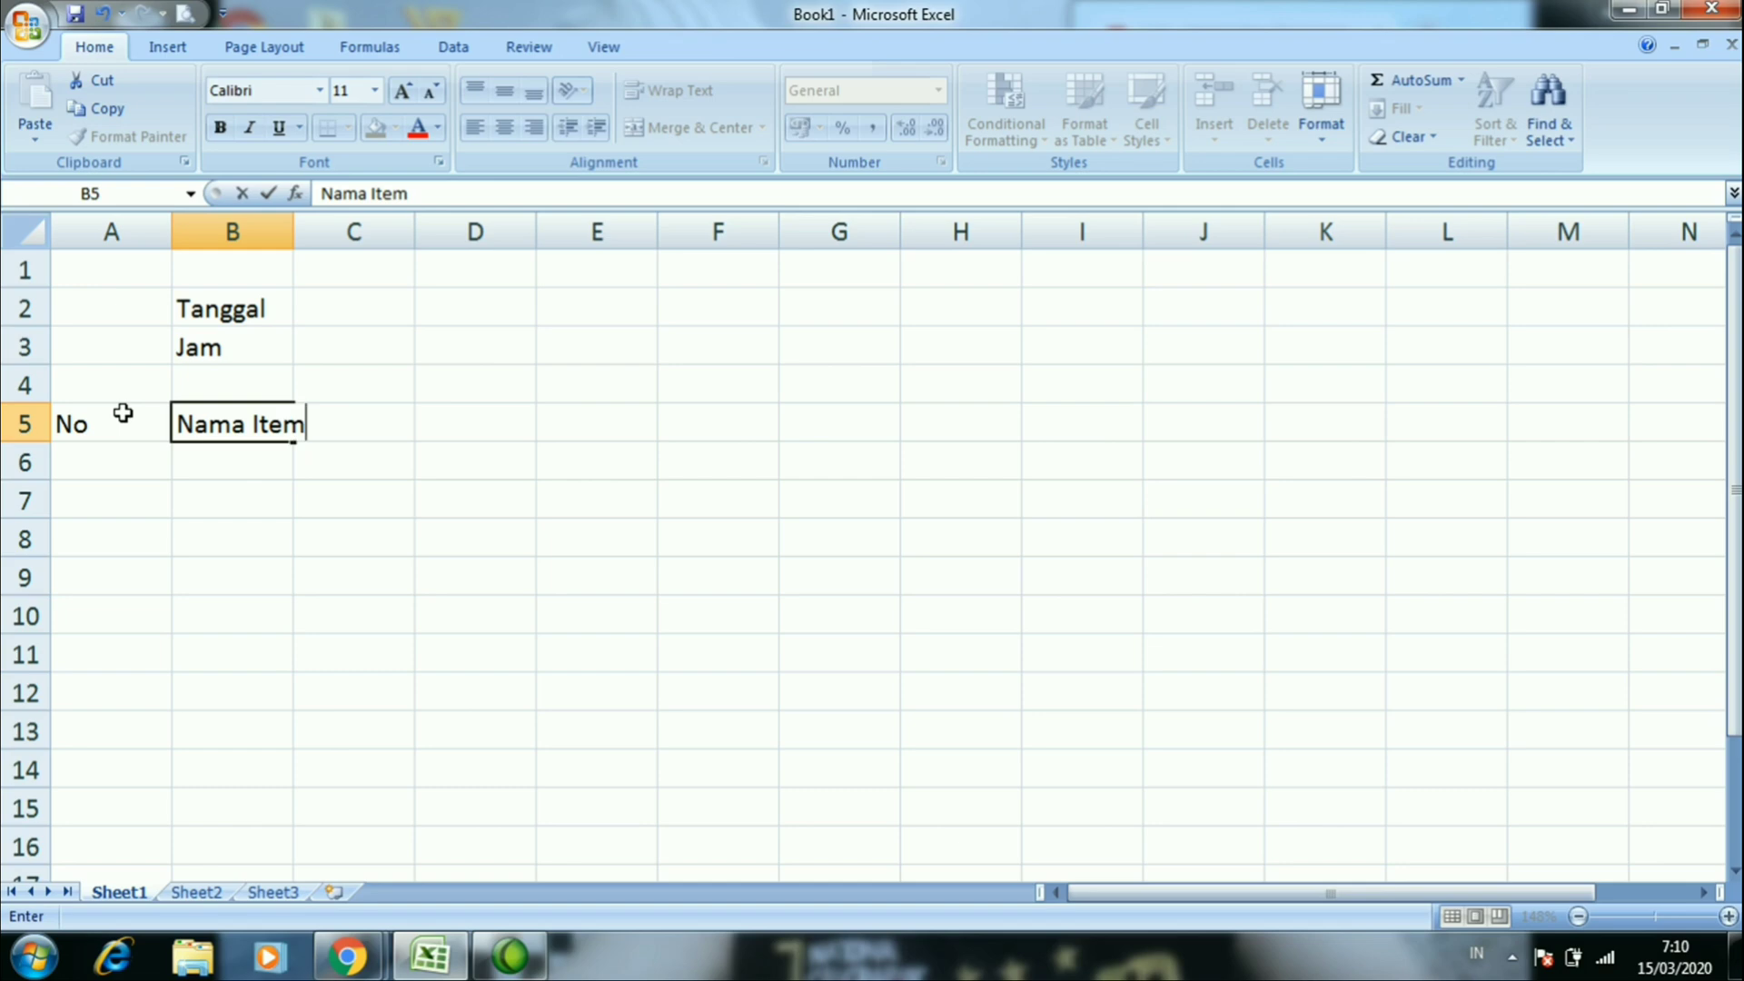
key("Tab")
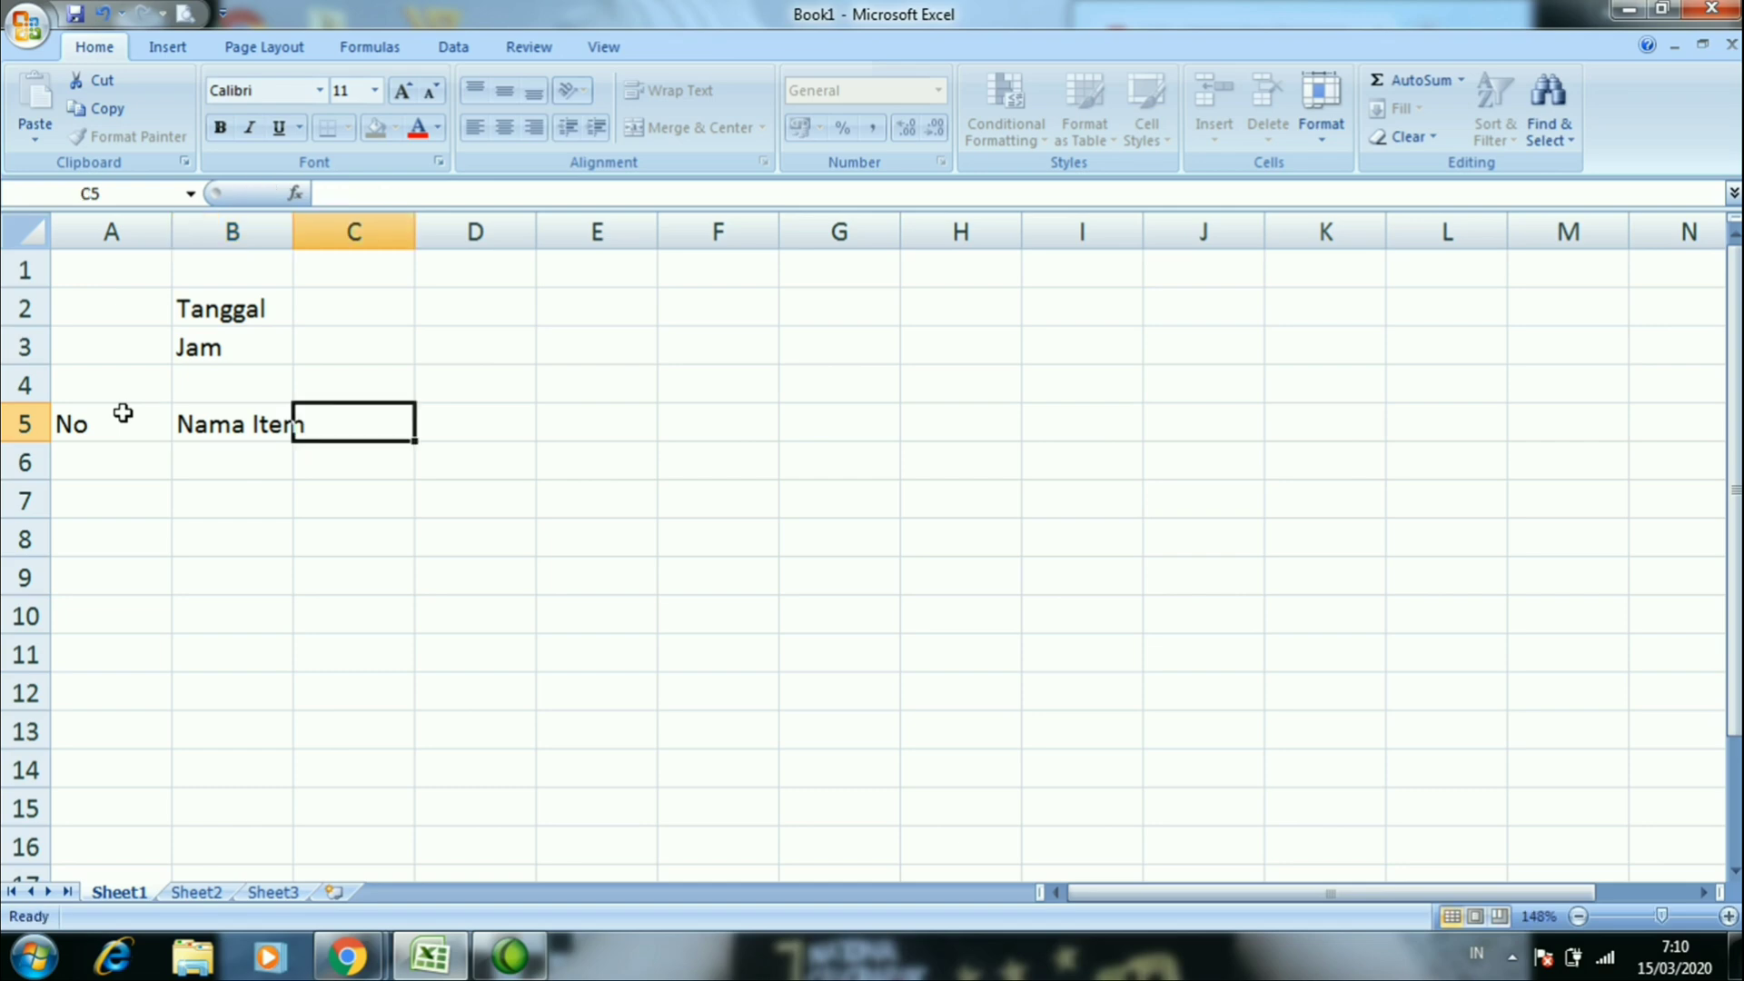
left_click_drag(293, 232, 324, 233)
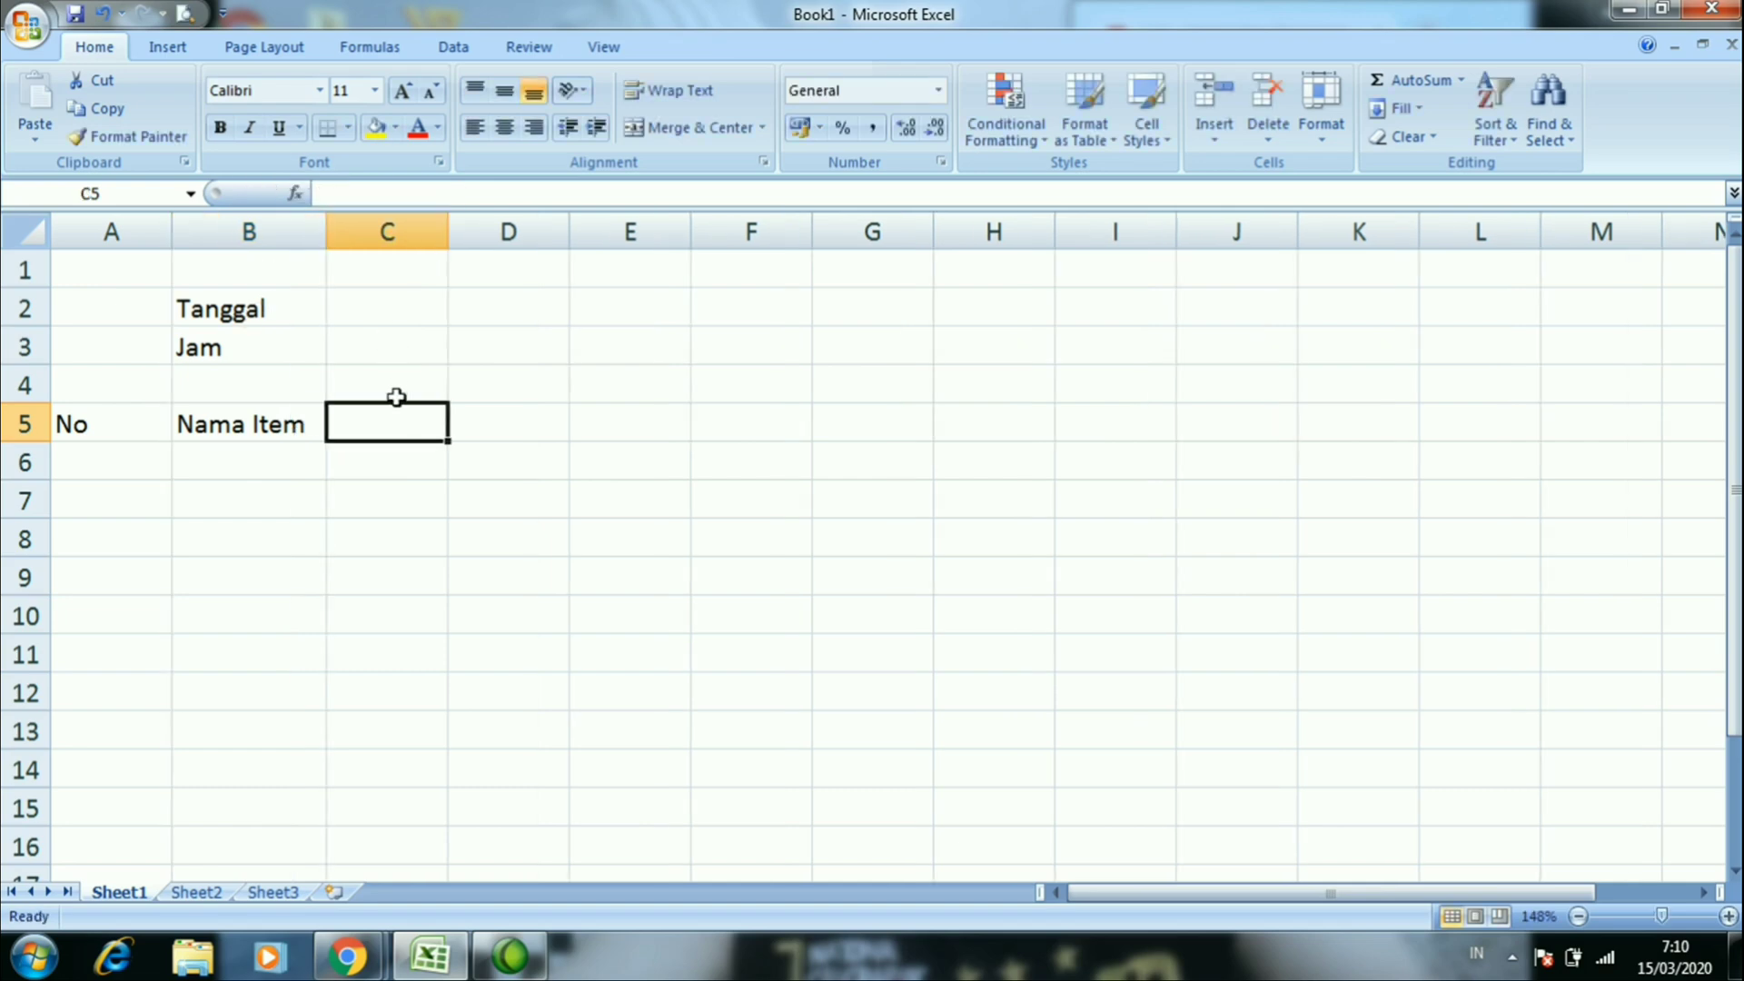
Complete the header row with Qty in C5, Harga in D5 and Discount in E5
type("Qty")
key("Tab")
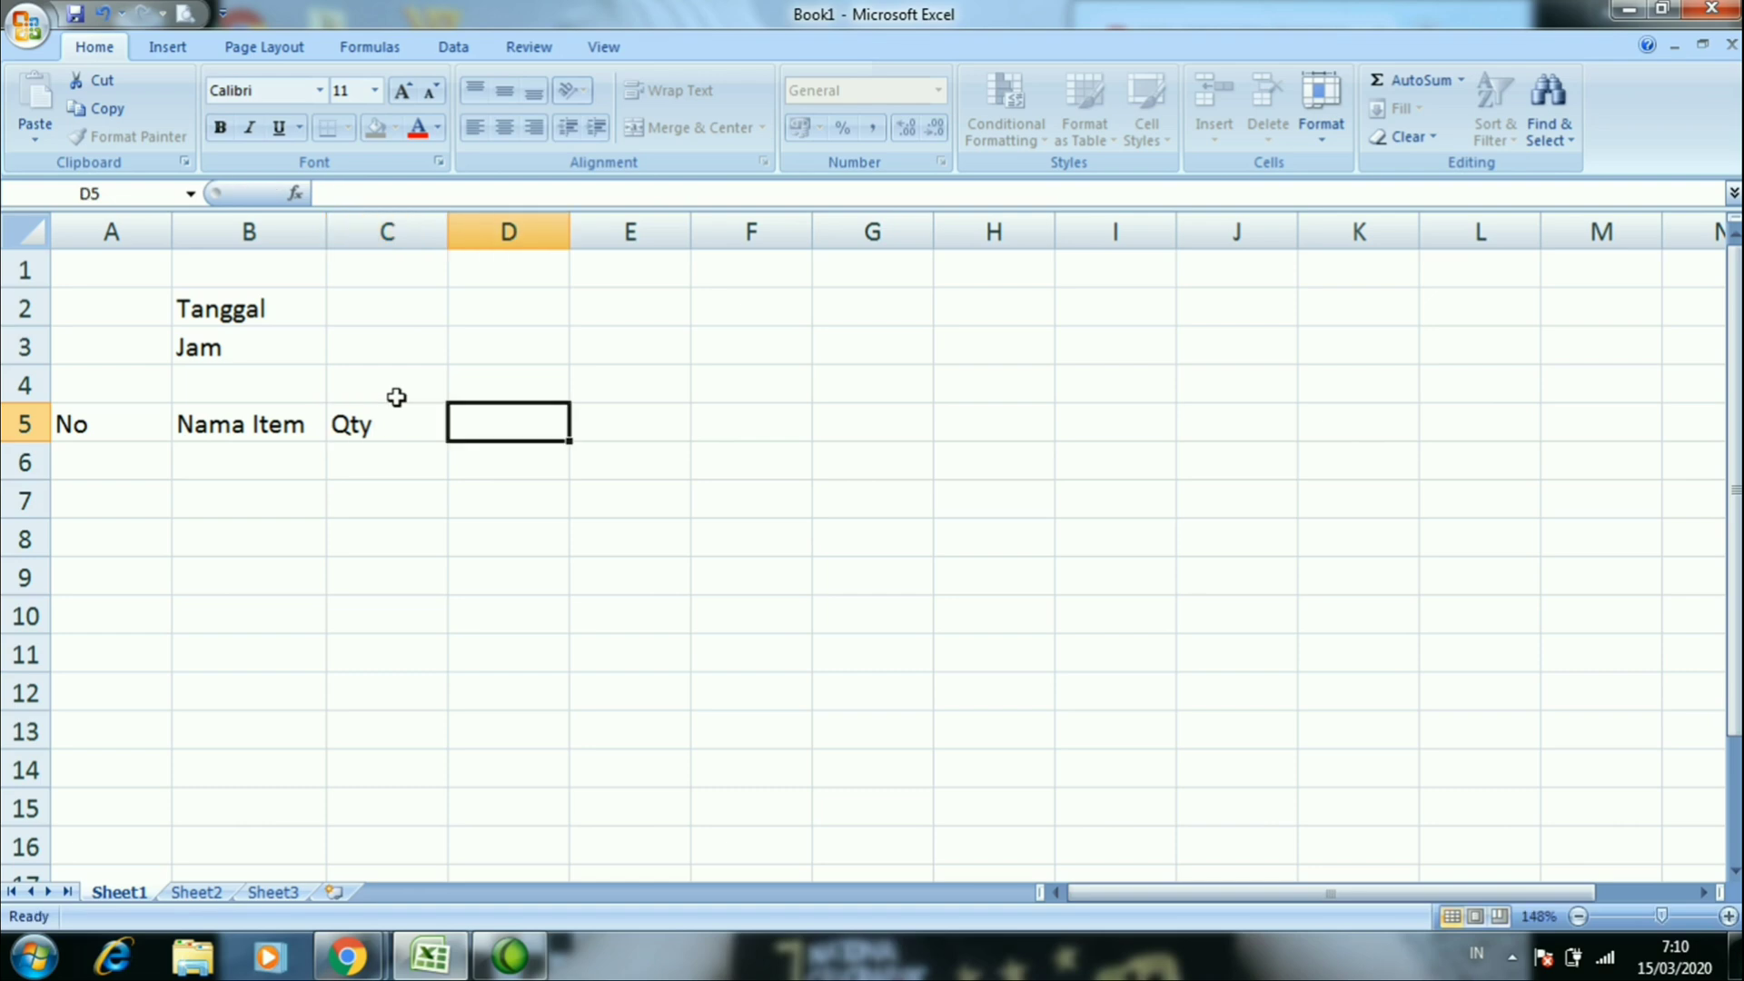
type("Harga")
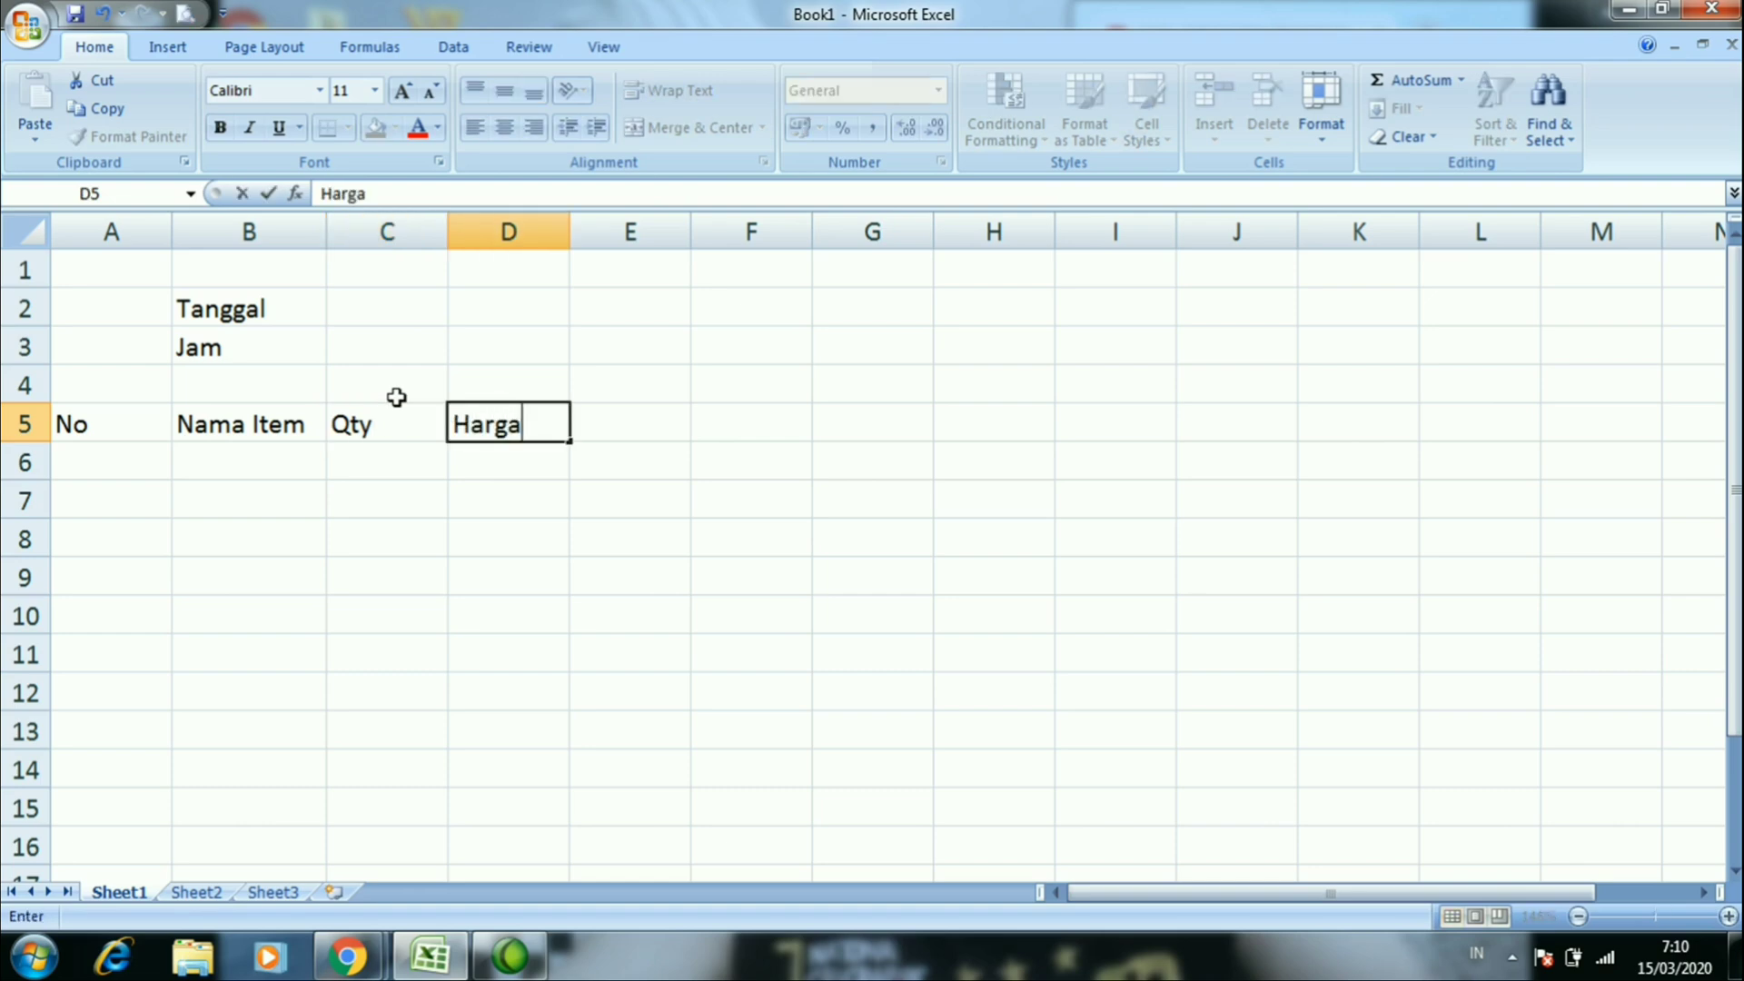
key("Tab")
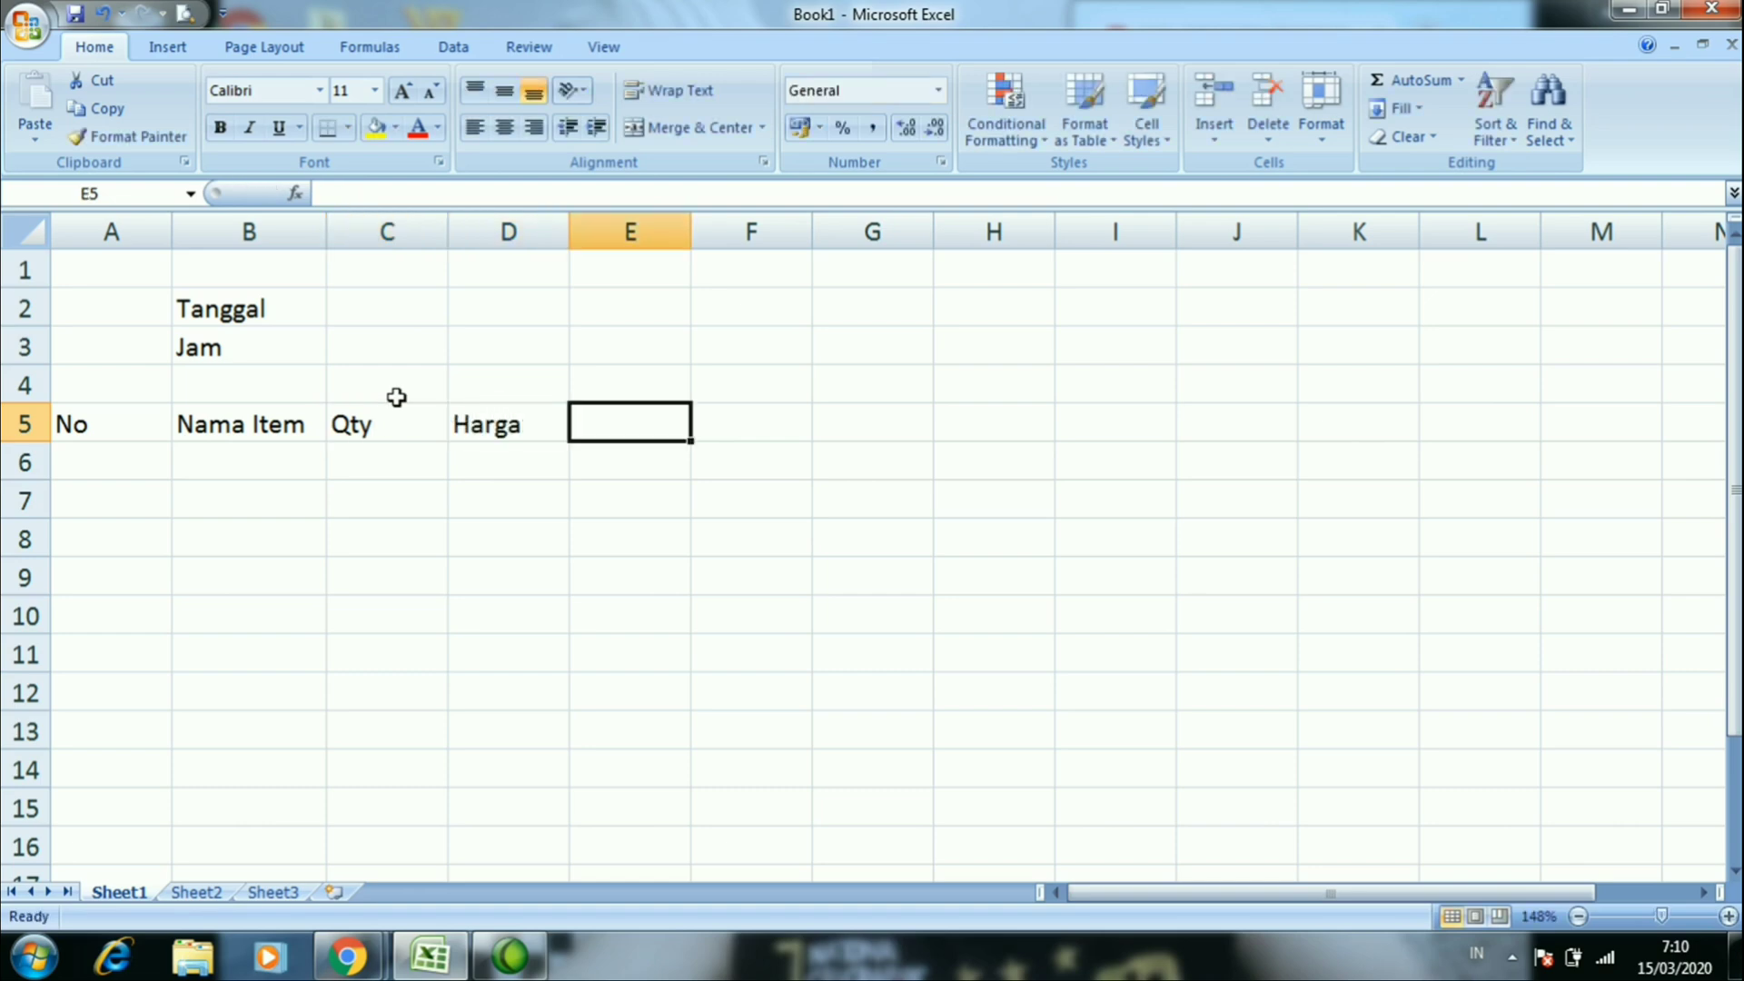
type("Discount")
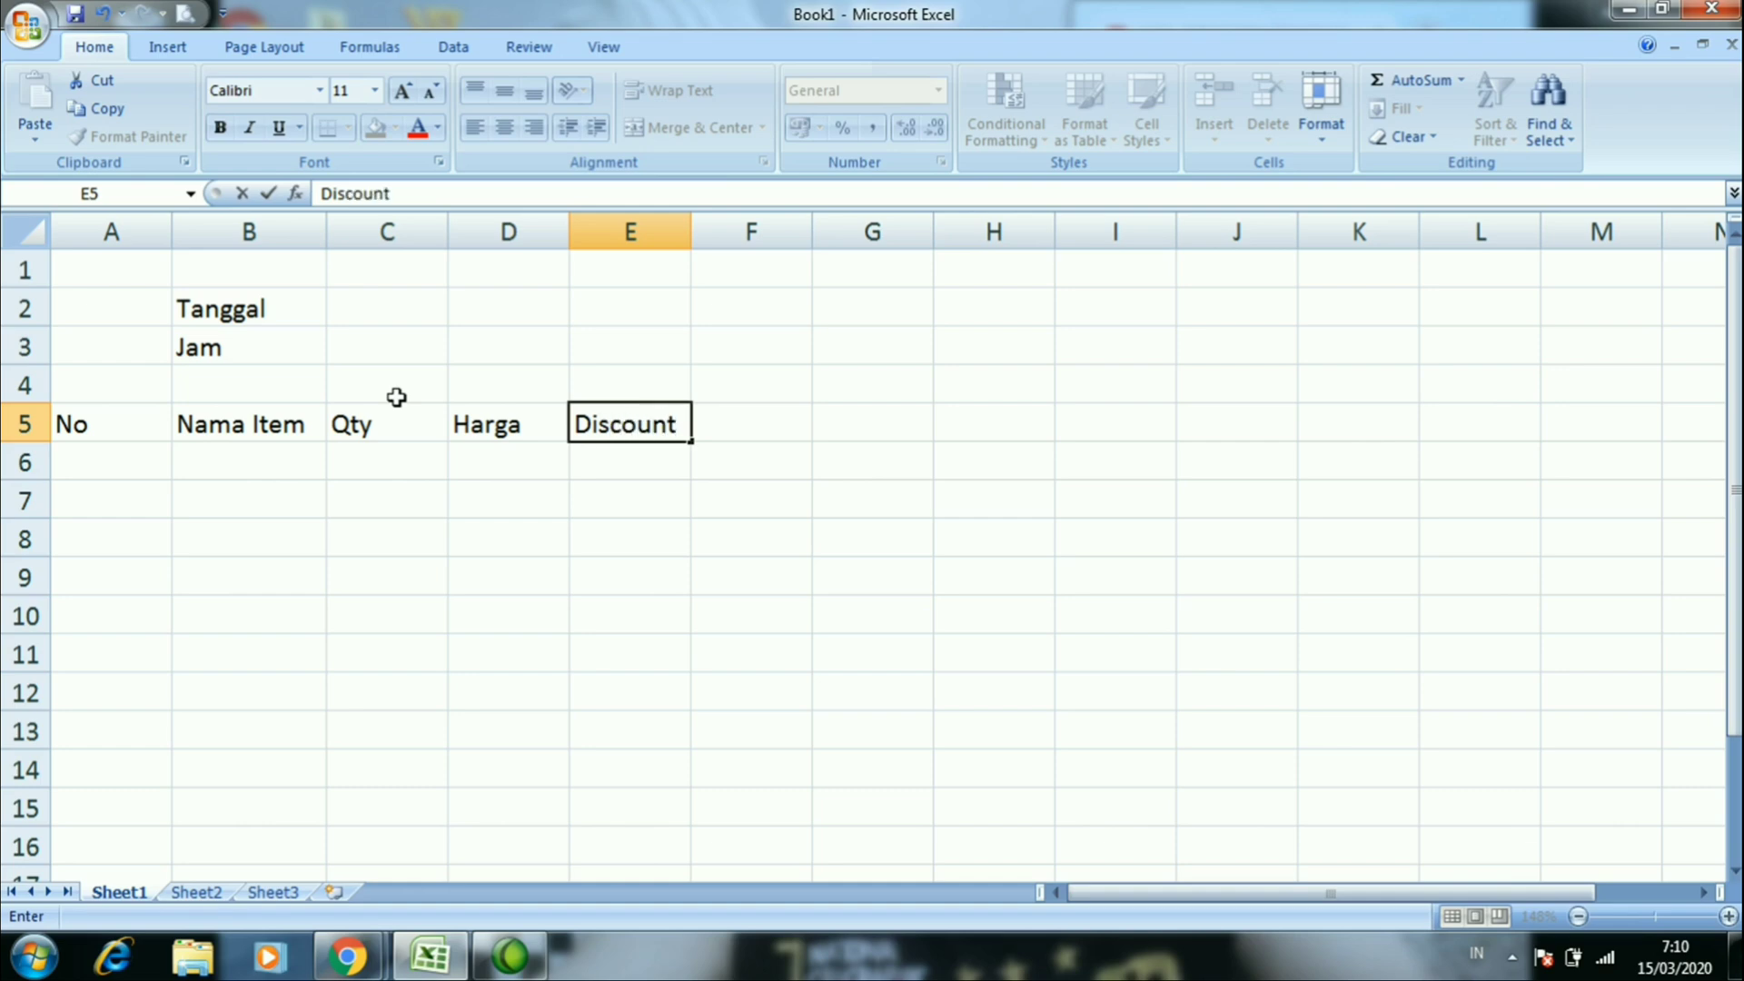
key("Return")
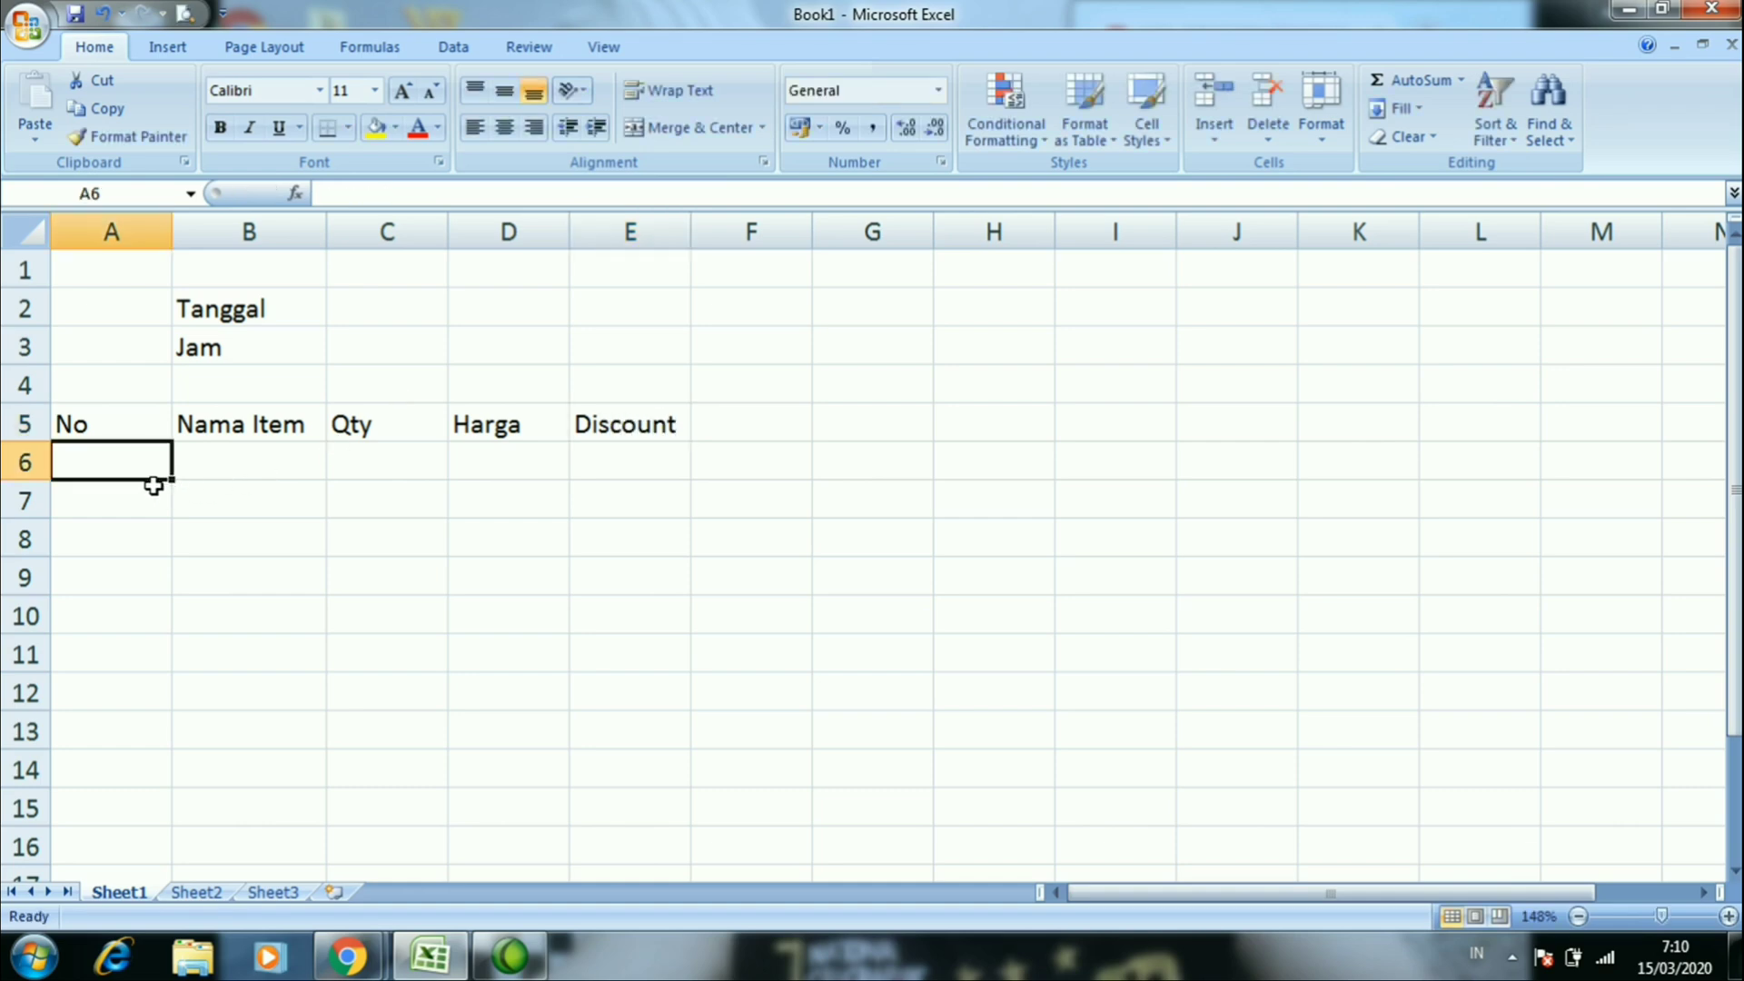
Number the table rows 1 to 5 in cells A6 to A10
type("1")
key("Return")
type("2")
key("Return")
type("3")
key("Return")
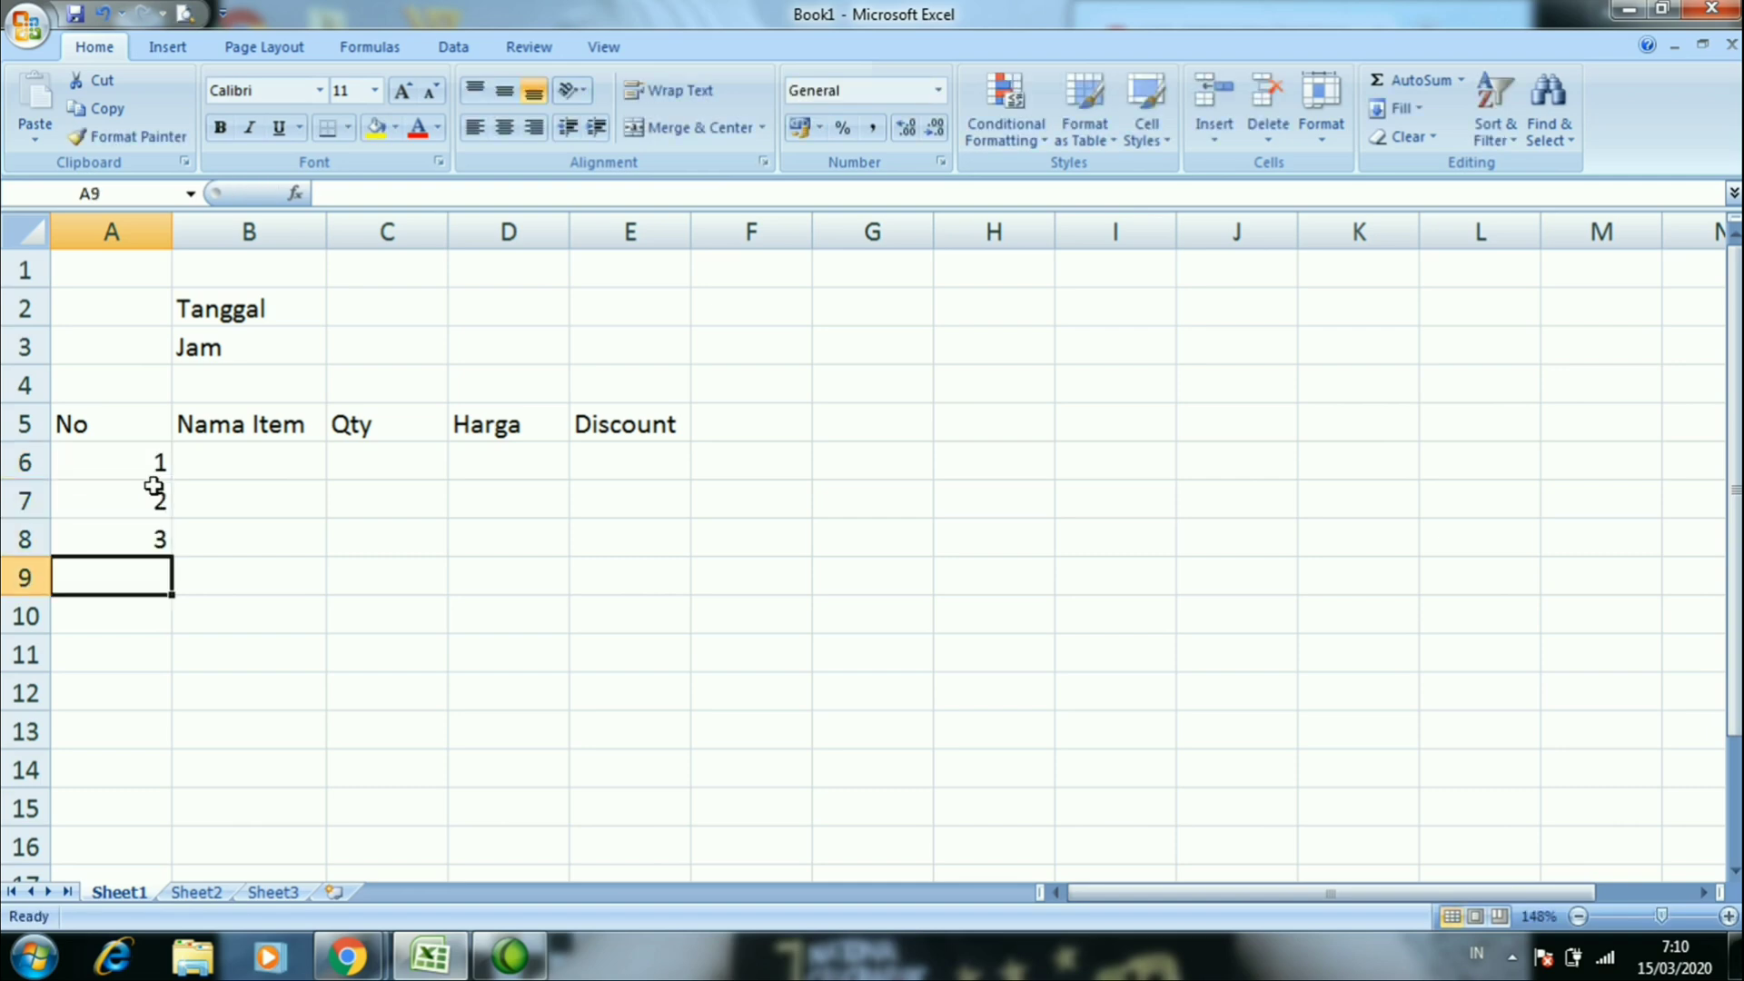
type("4")
key("Return")
type("5")
key("Return")
Enter the item names Sabun, Sampo and Sapu in cells B6 to B8
left_click(231, 469)
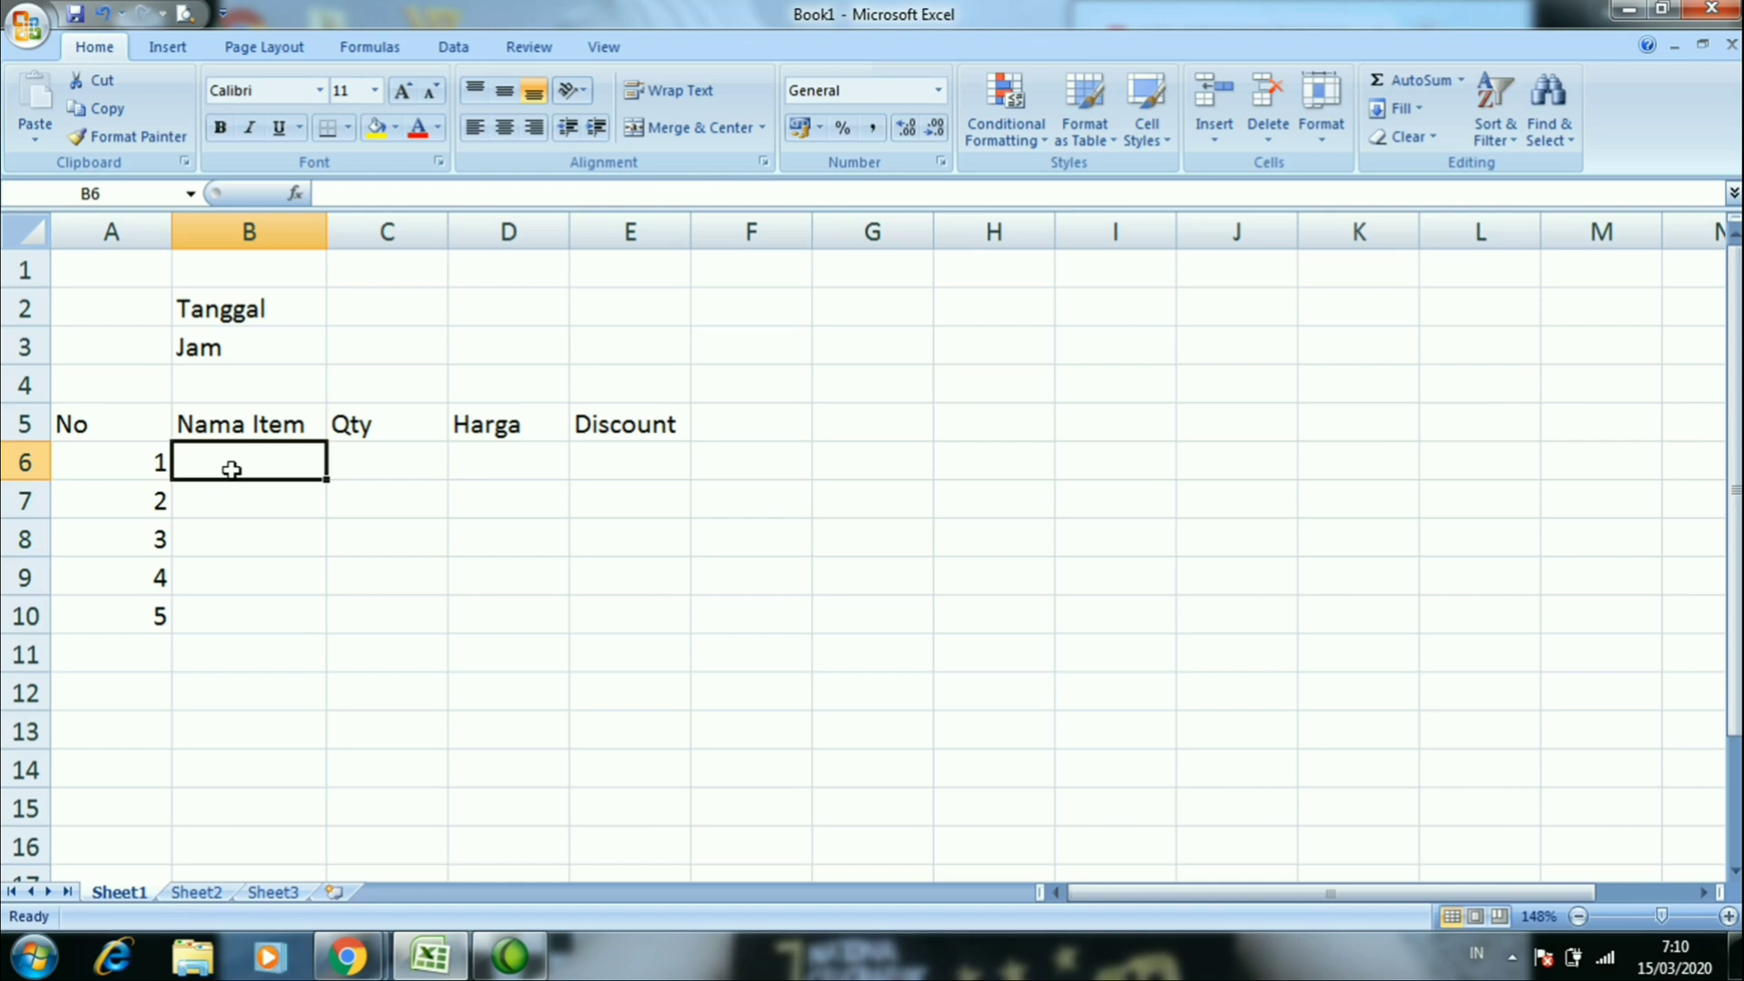
type("Sabun")
key("Return")
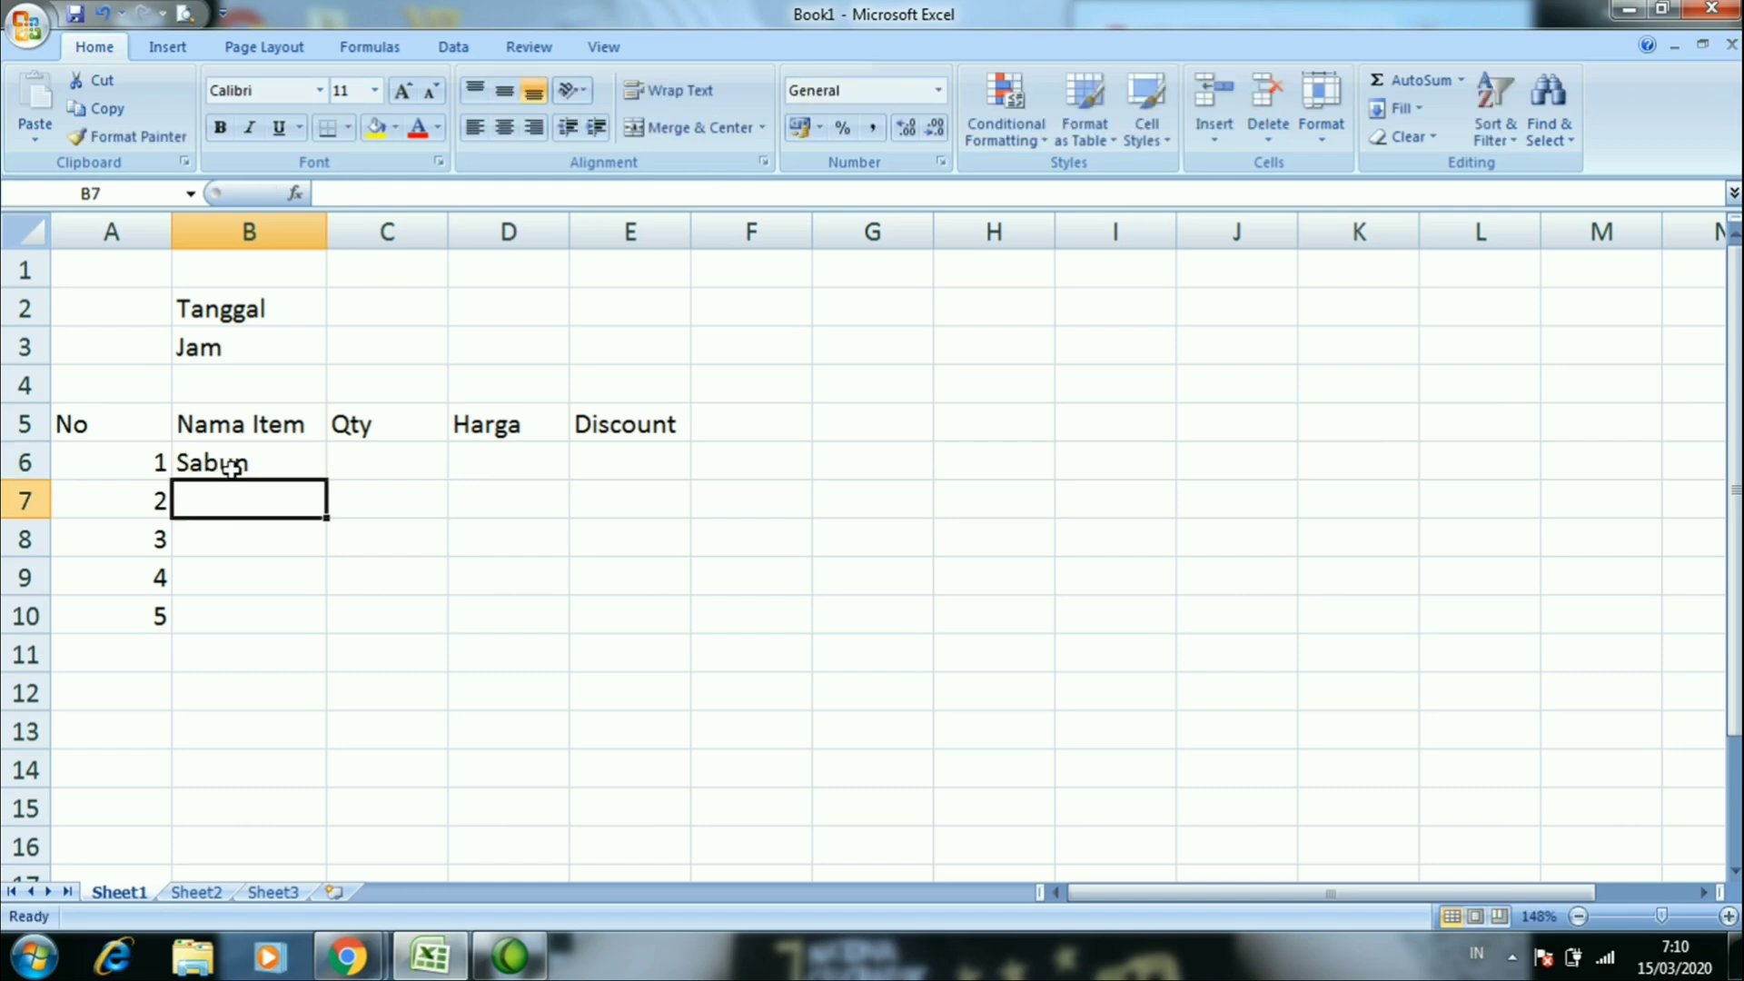
type("Sampo")
key("Return")
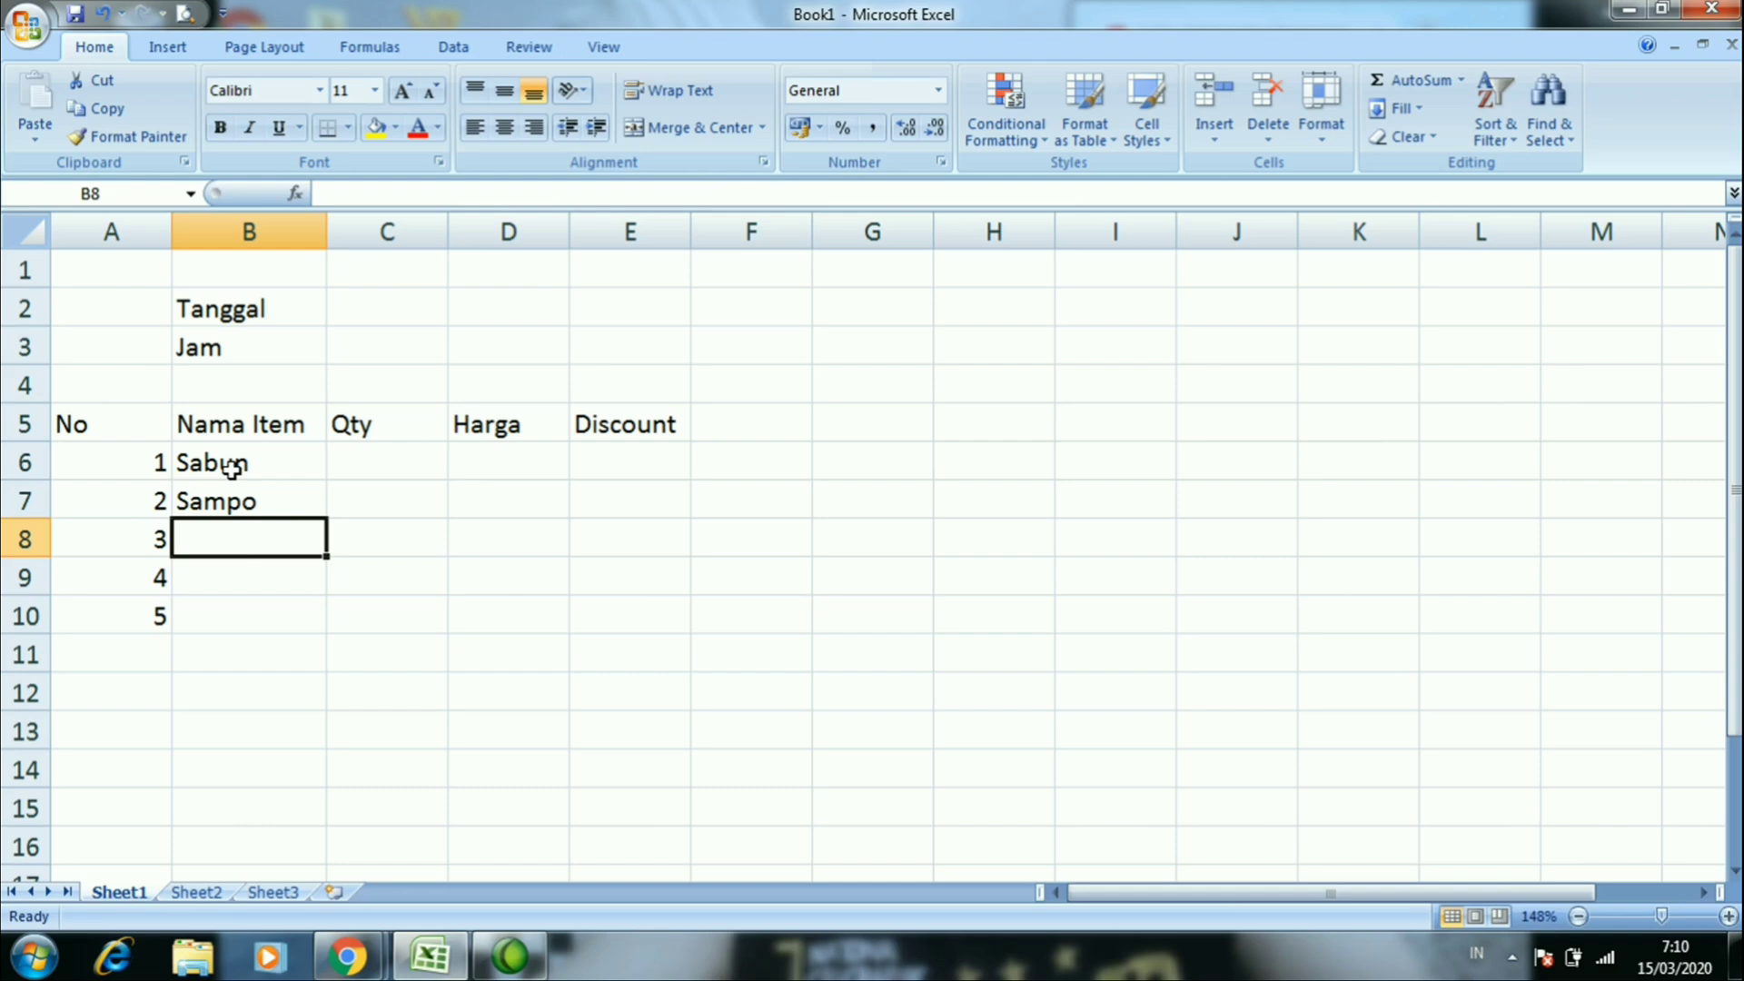
type("Sapu")
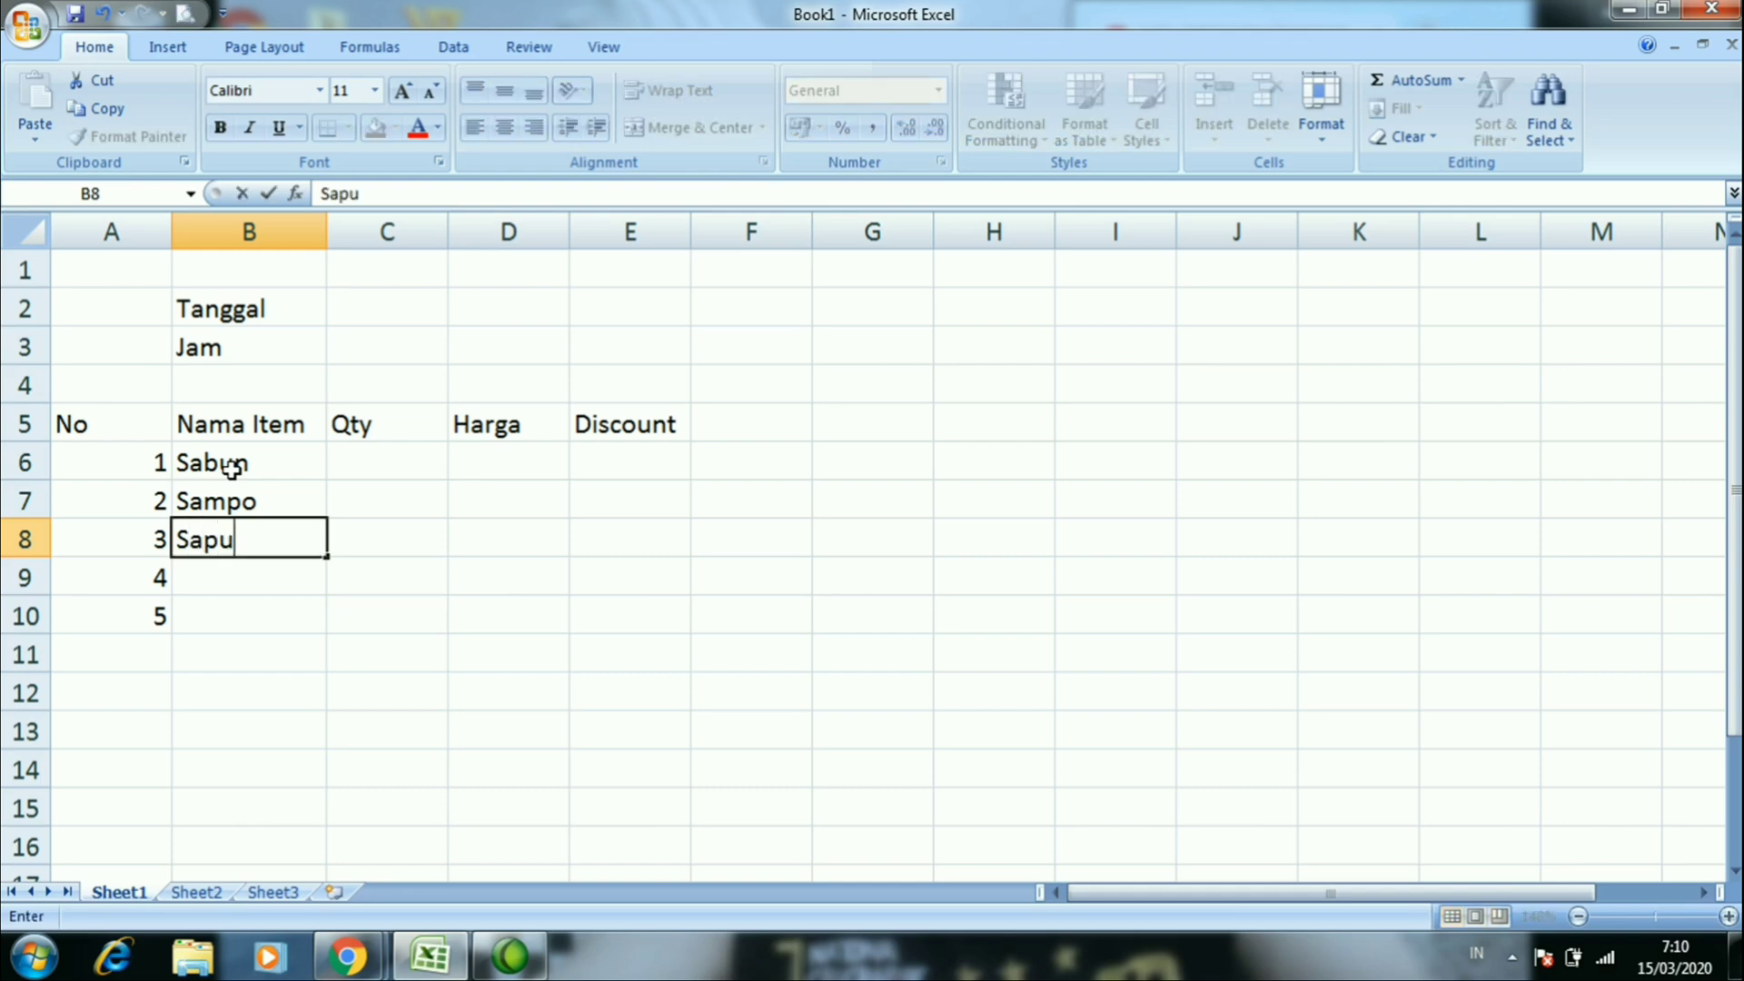
key("Return")
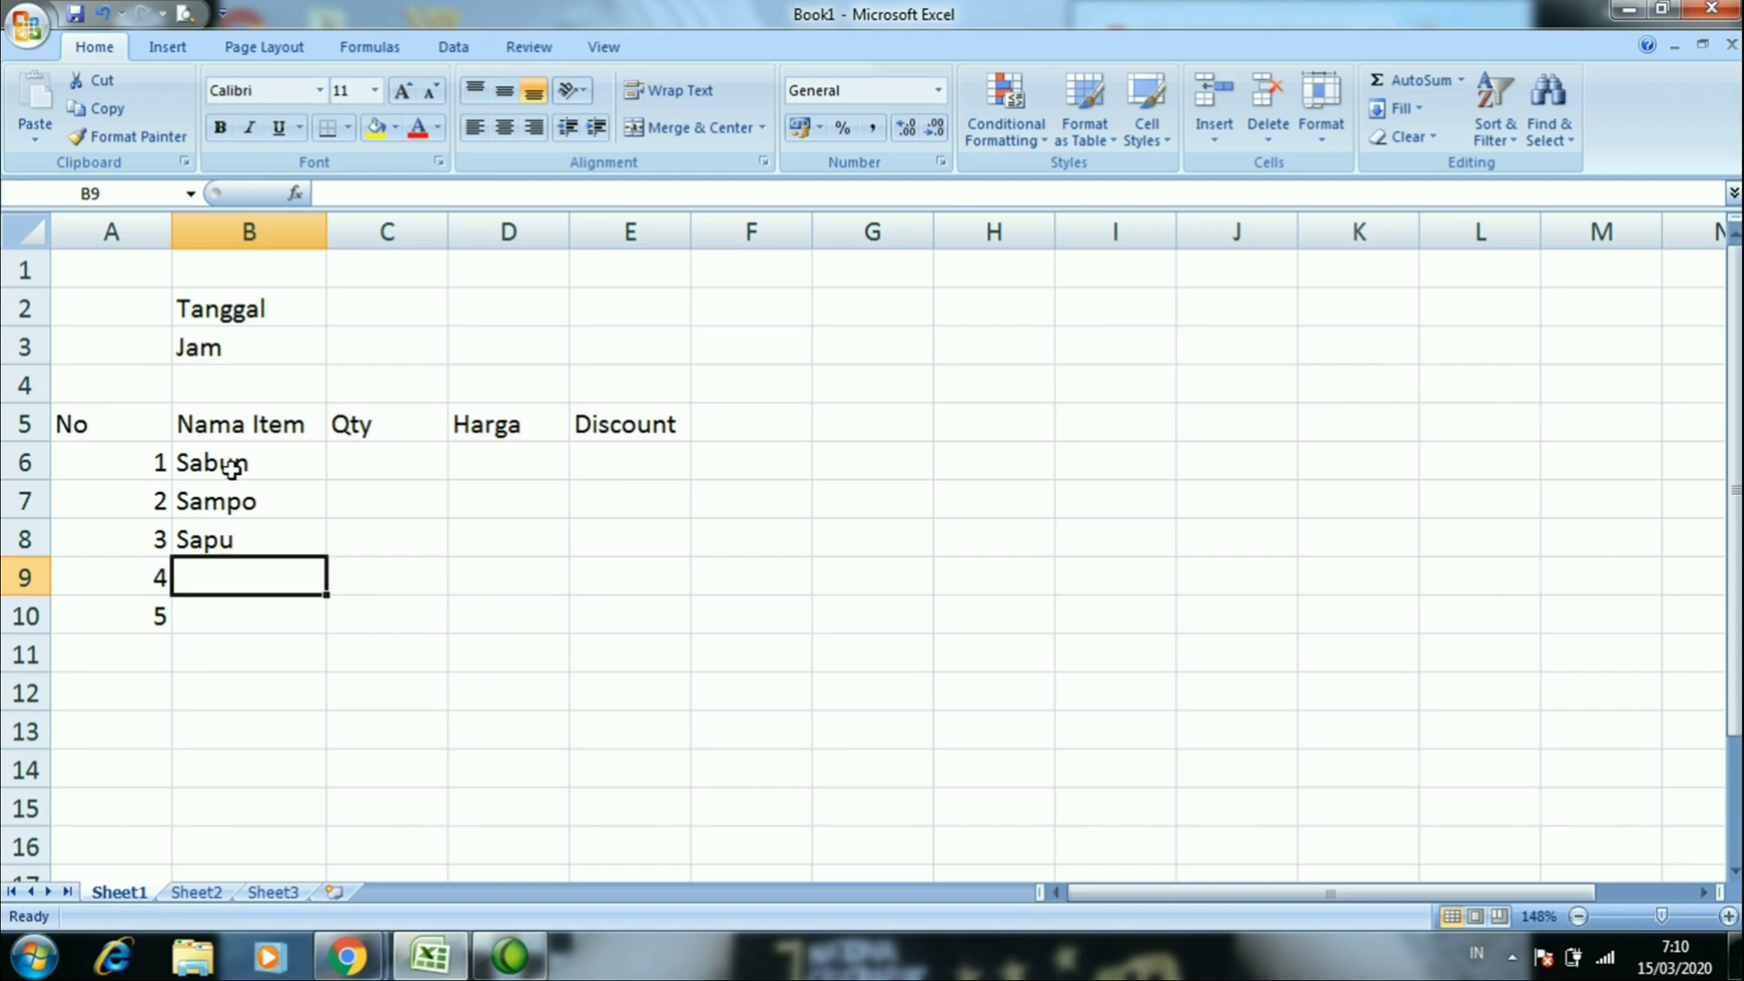
Complete the item list with Gayung in B9 and Handuk in B10
type("gay")
key("BackSpace")
key("BackSpace")
key("BackSpace")
type("Gay")
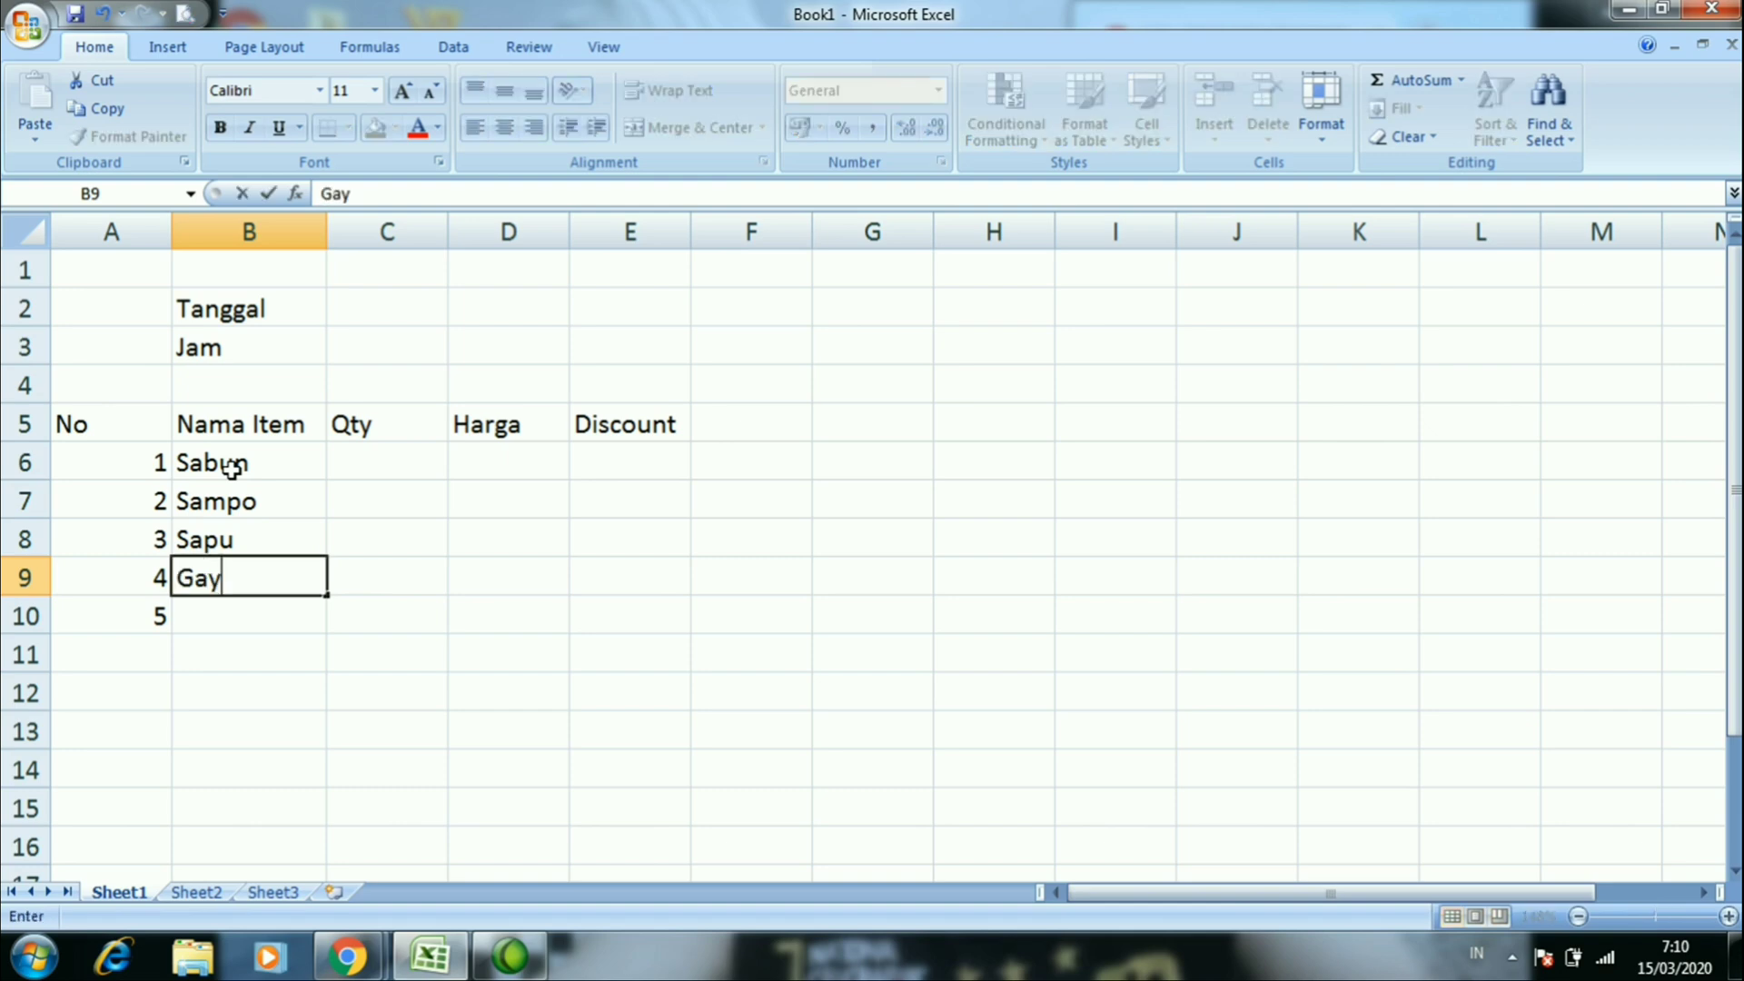
type("ung")
key("Return")
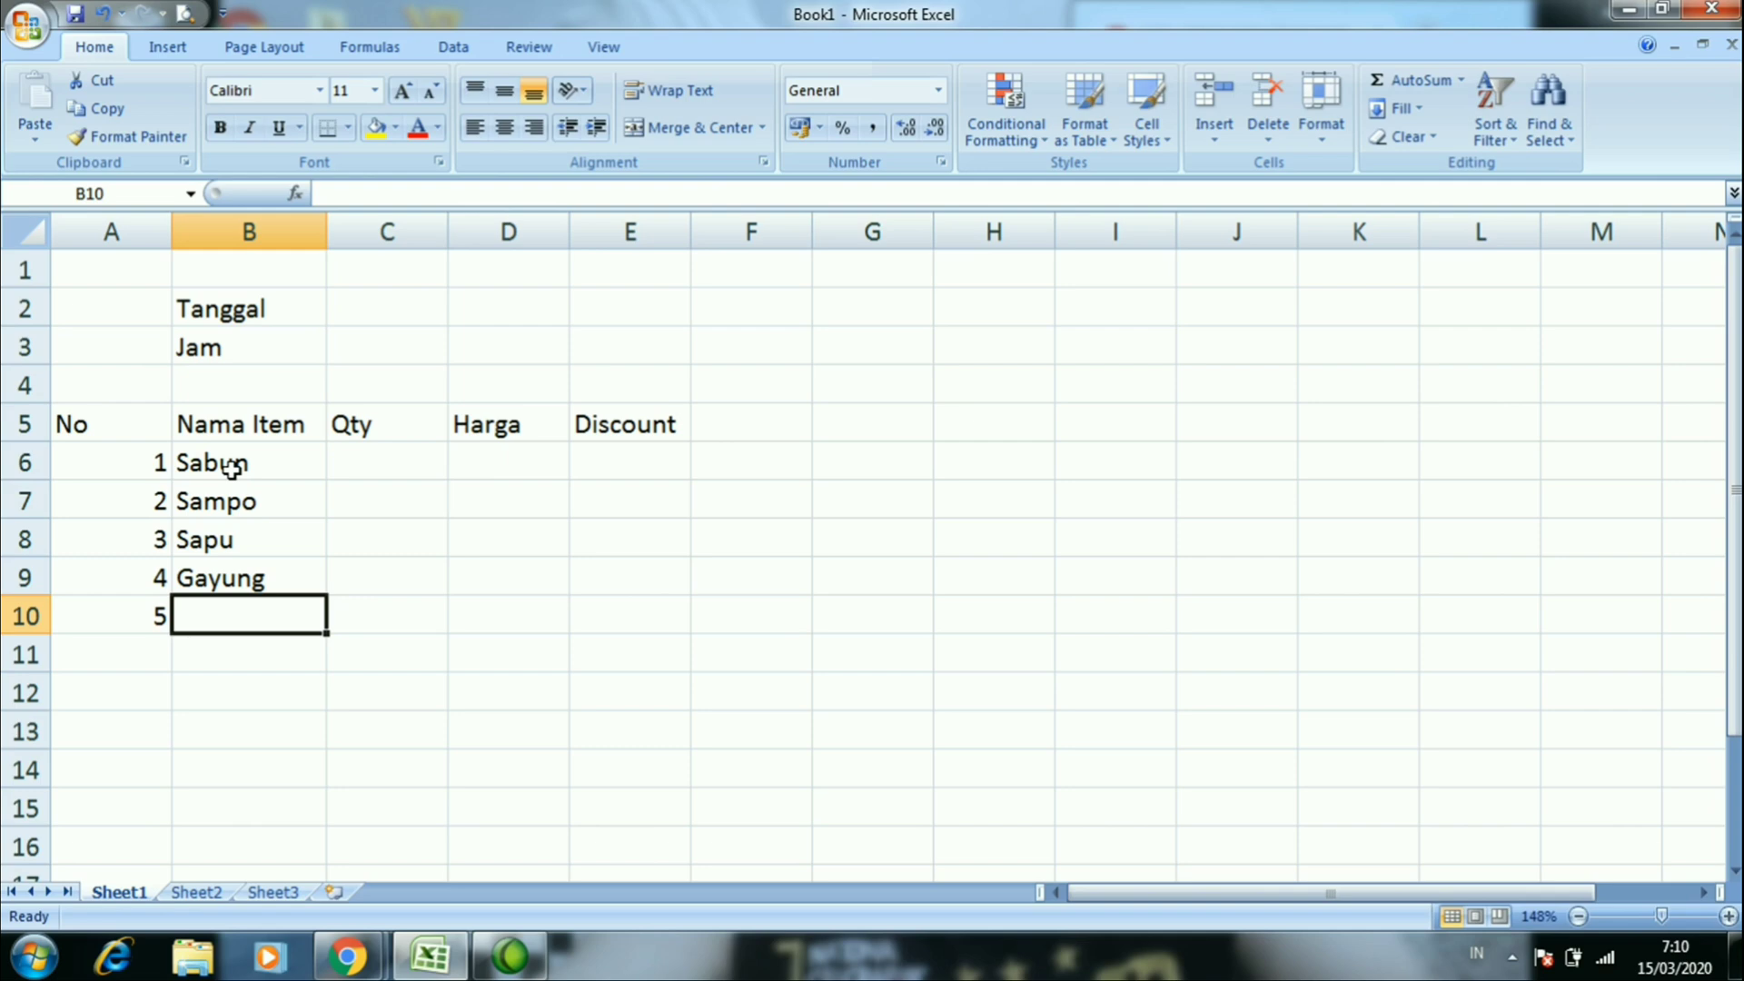
type("Handuk")
key("Return")
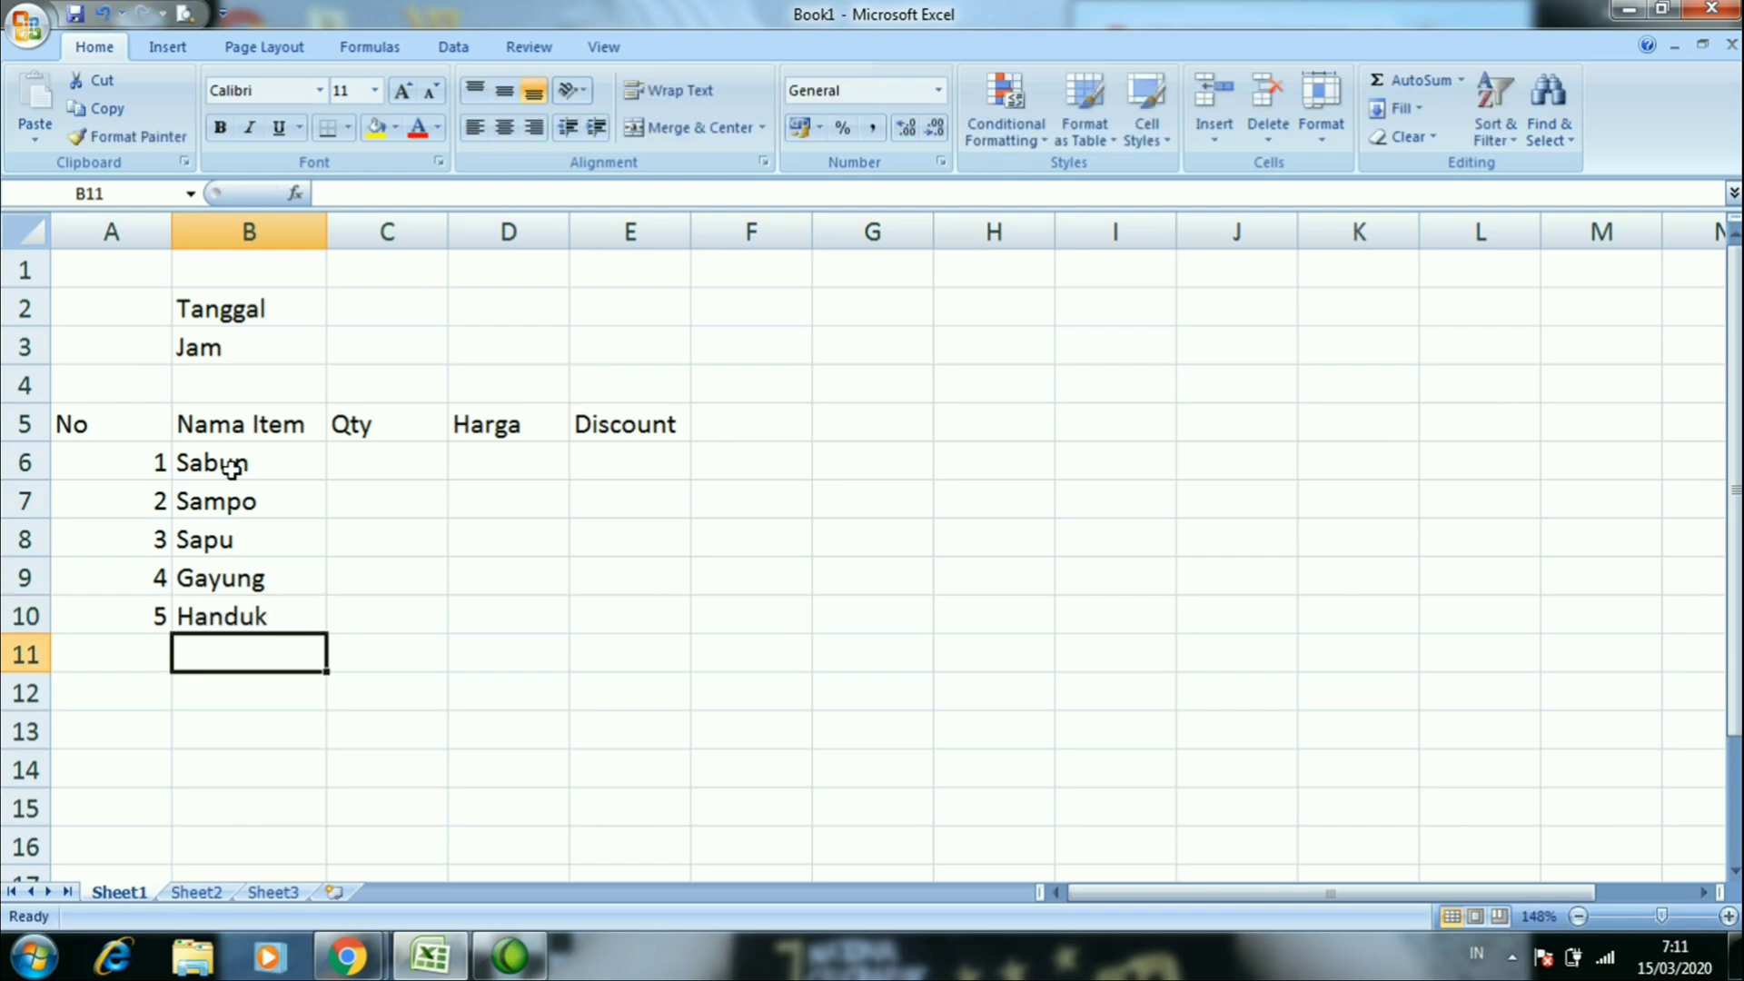
Enter the Qty values 5, 2, 3, 7 and 2 in cells C6 to C10
left_click(380, 457)
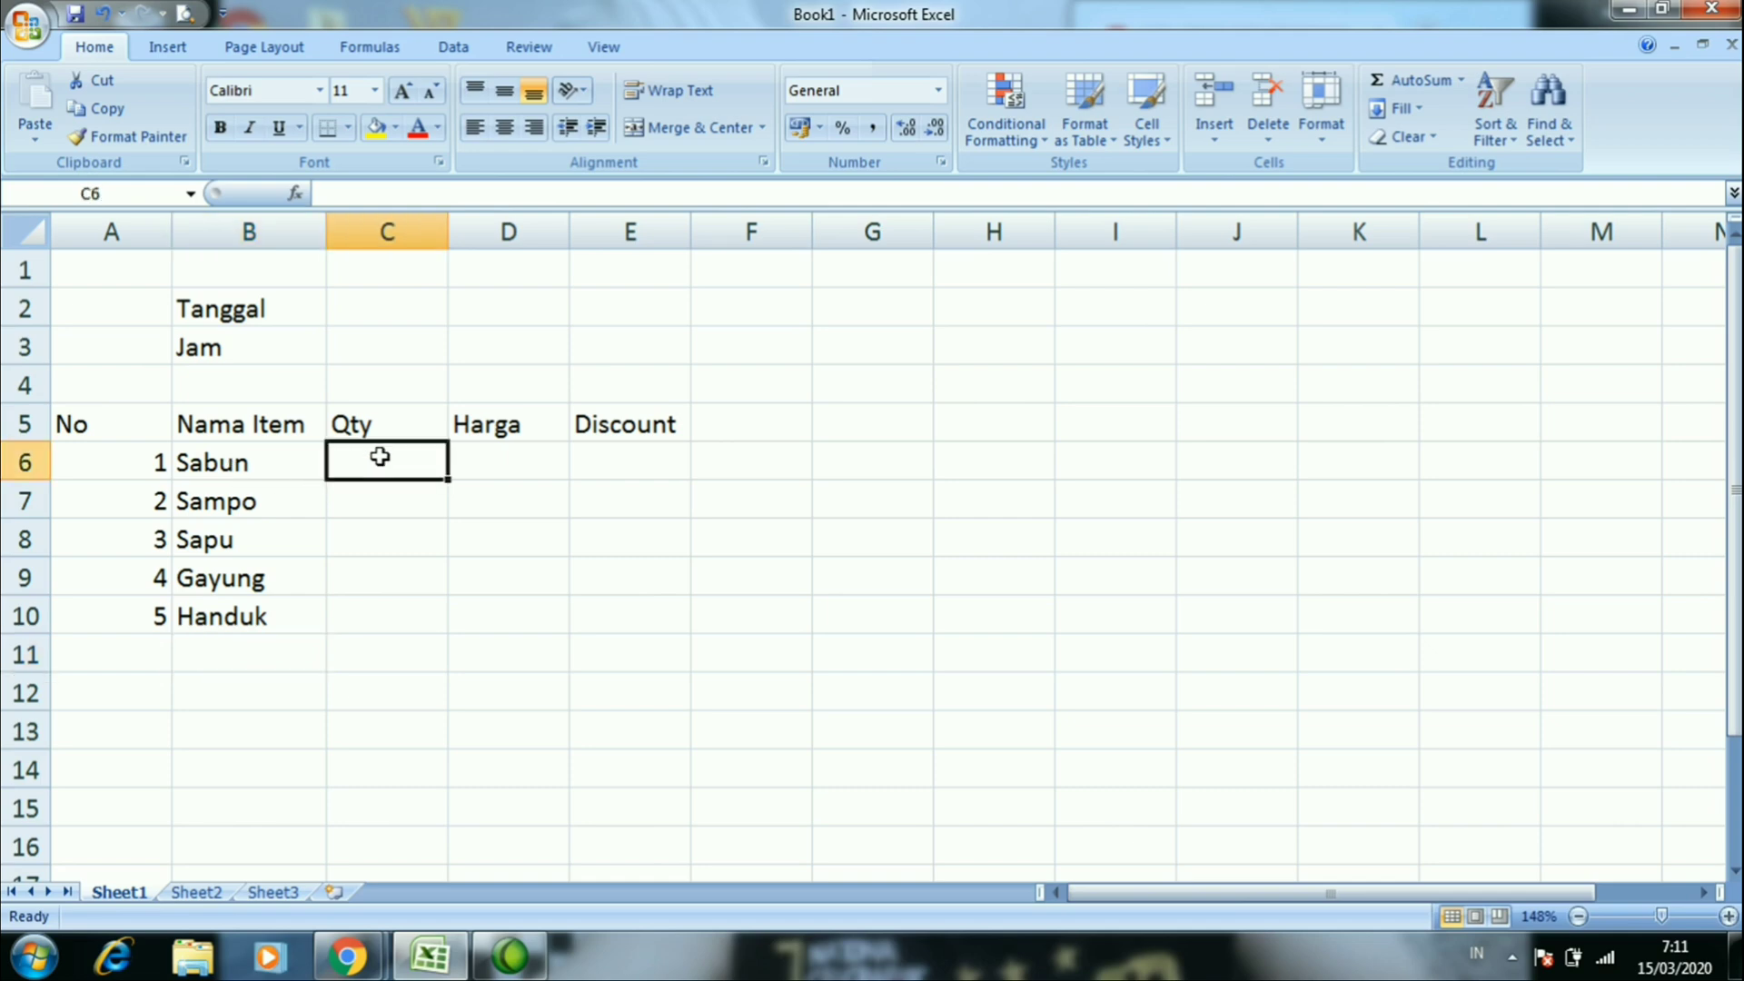
type("5")
key("Return")
type("2")
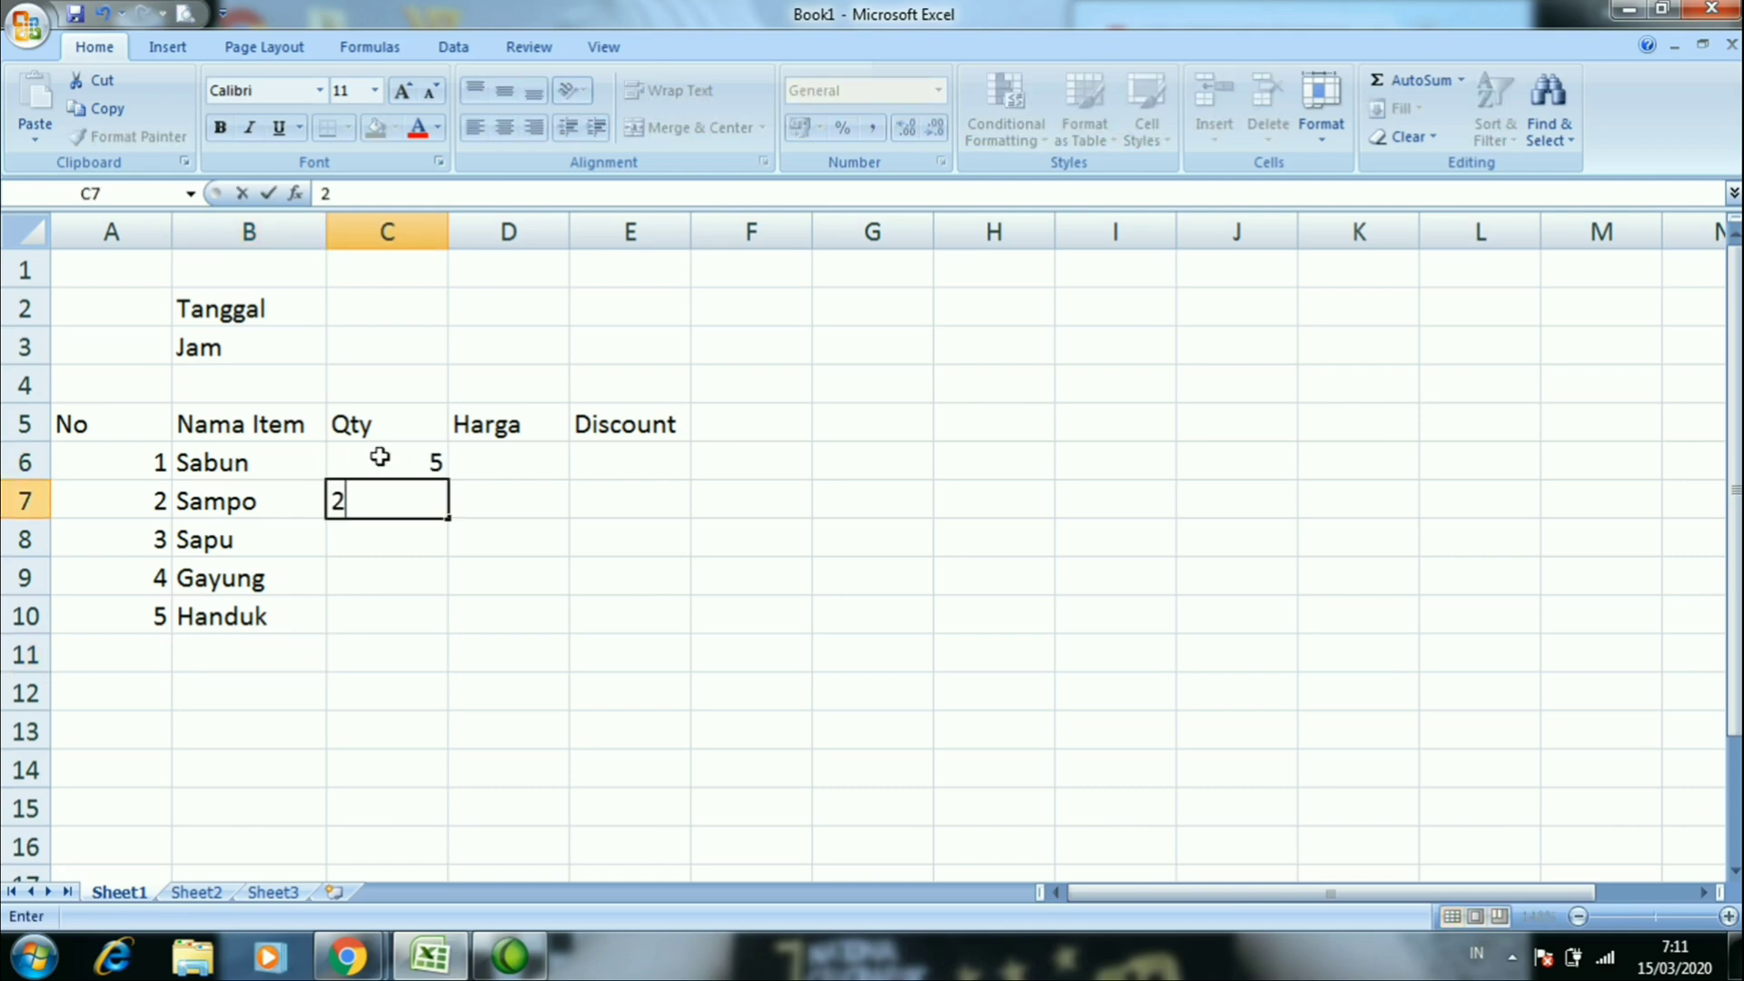
key("Return")
type("3")
key("Return")
type("7")
key("Return")
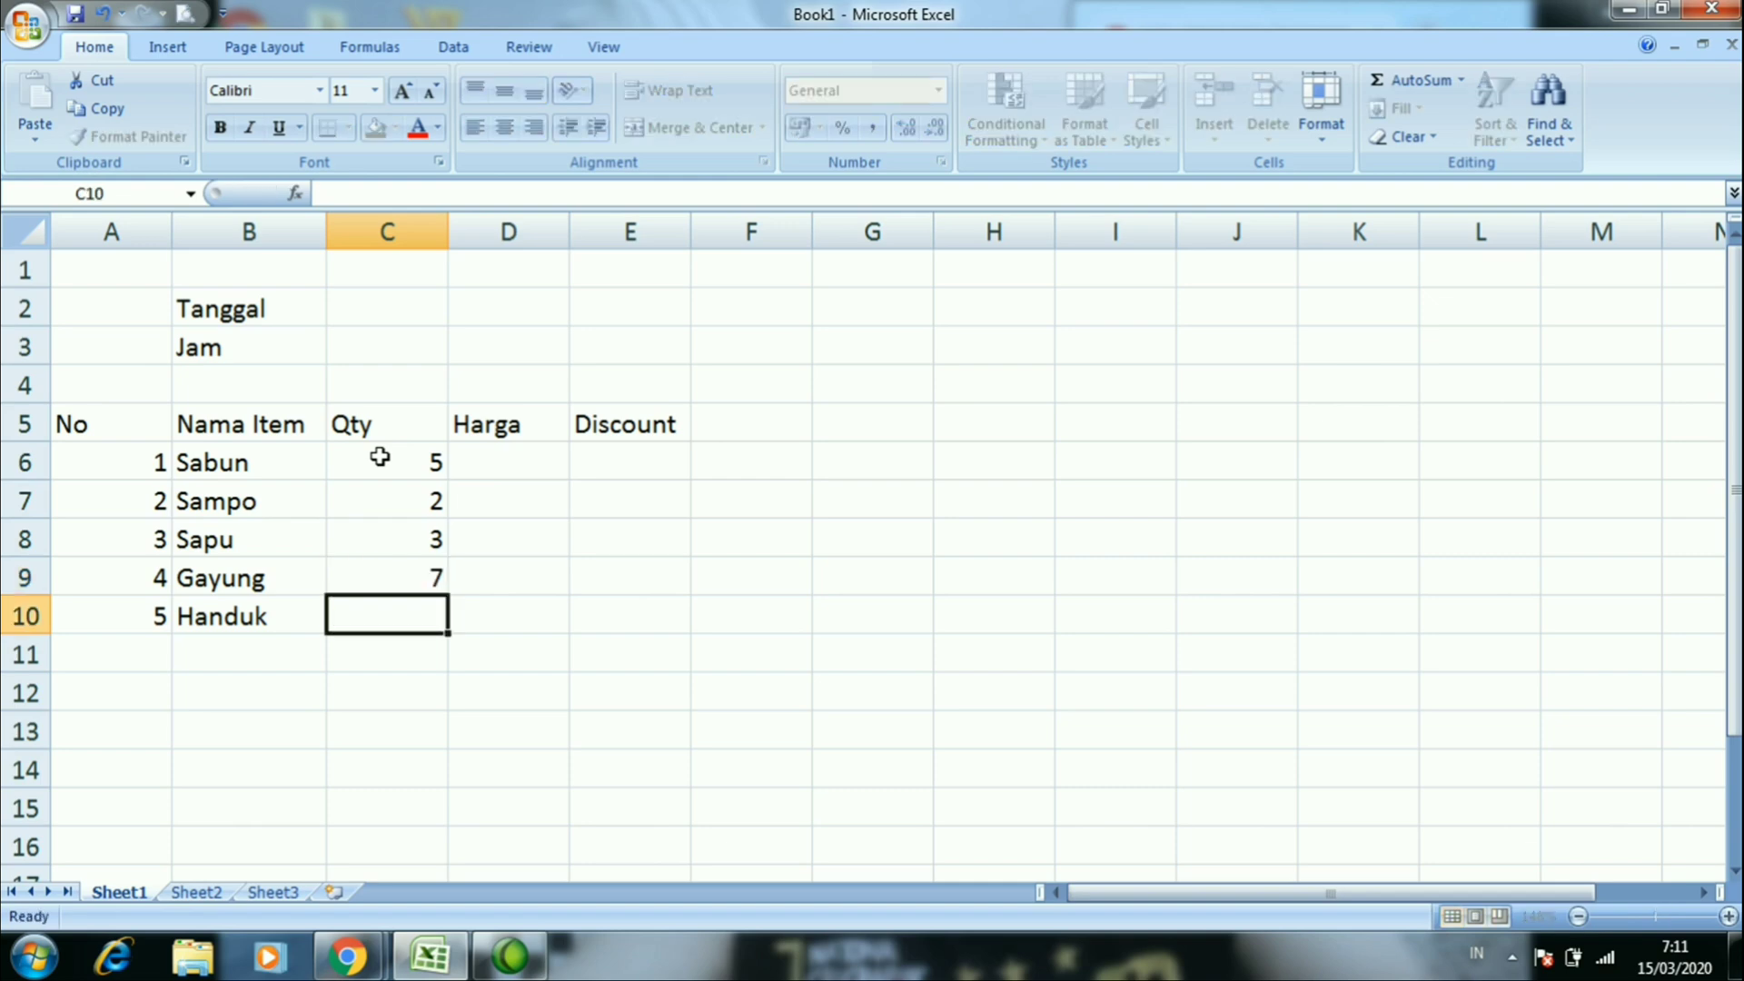
type("2")
key("Return")
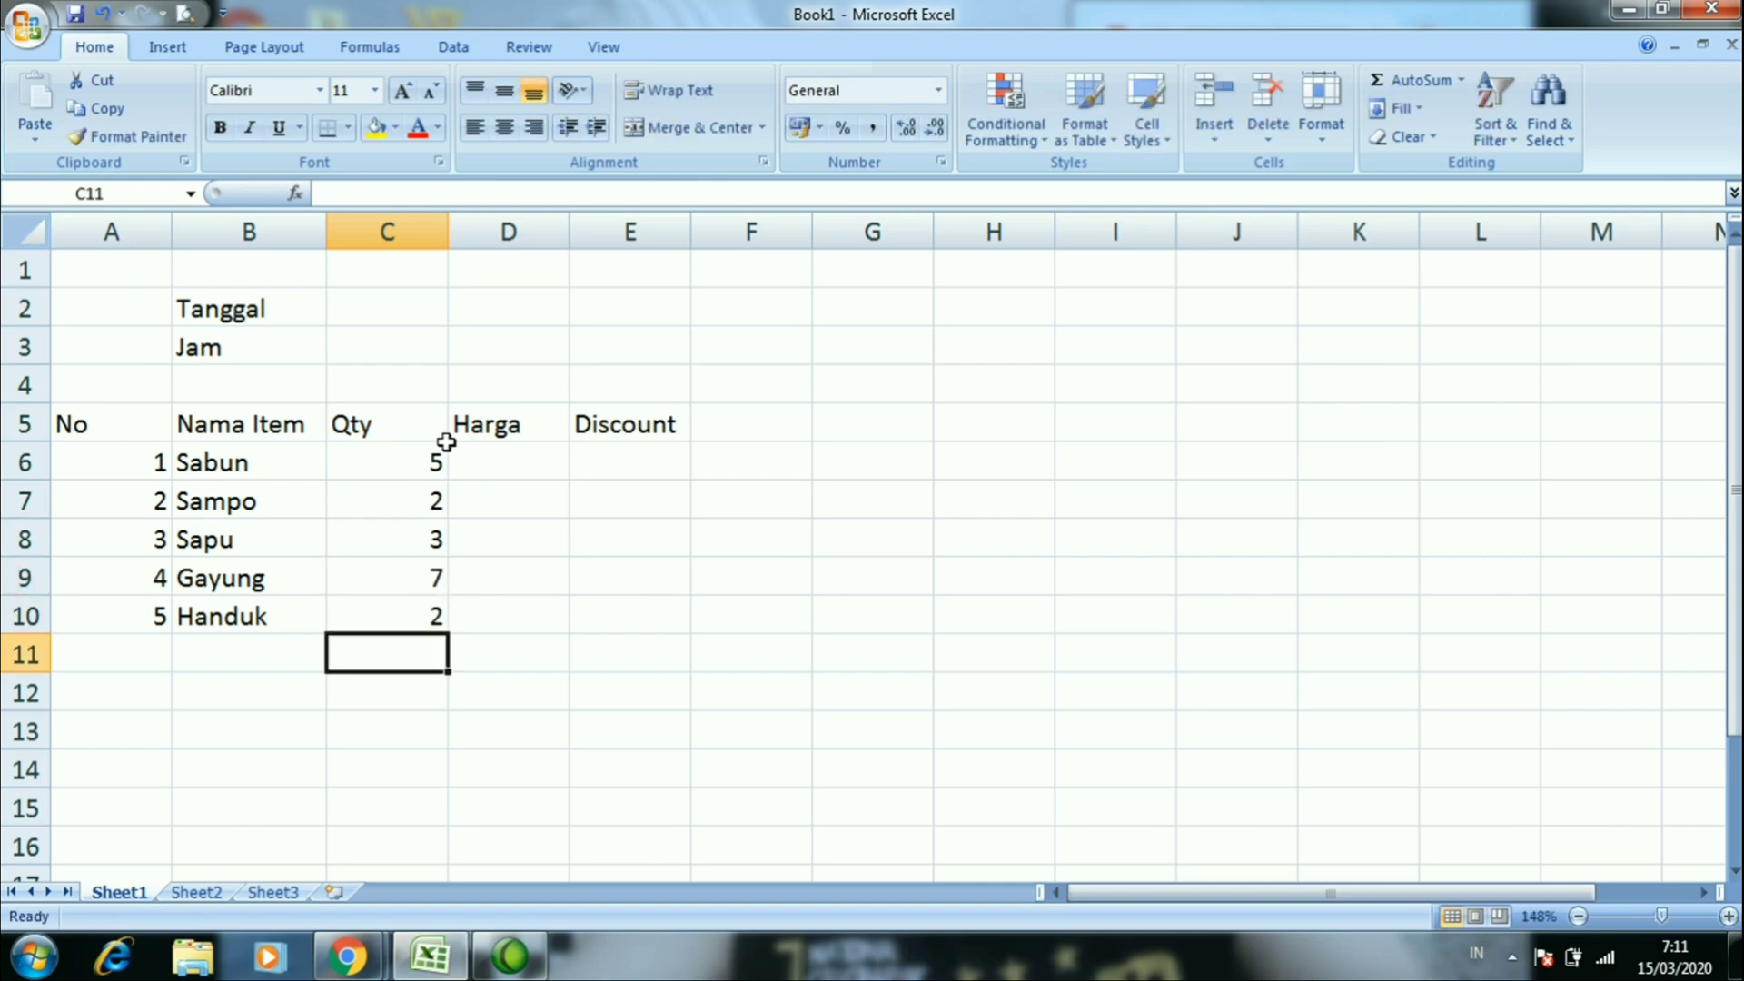
Enter the Harga values 5000, 8000, 9000, 10000 and 13000 in cells D6 to D10
left_click(511, 466)
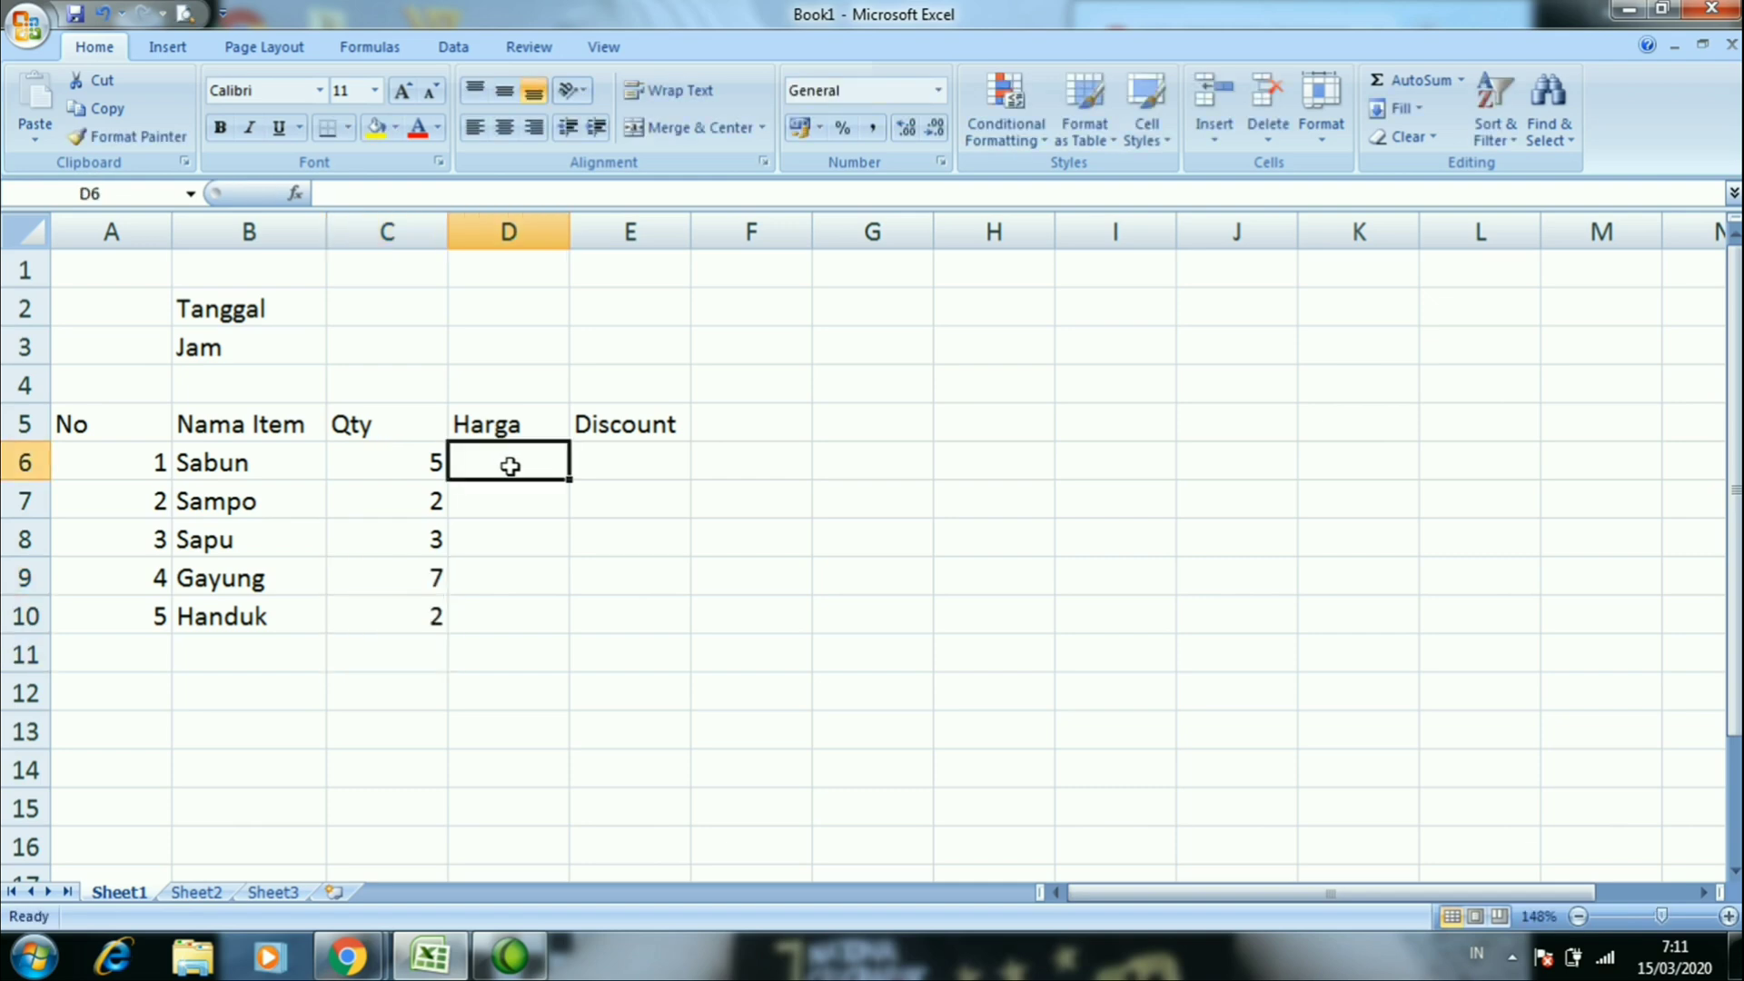
type("5000")
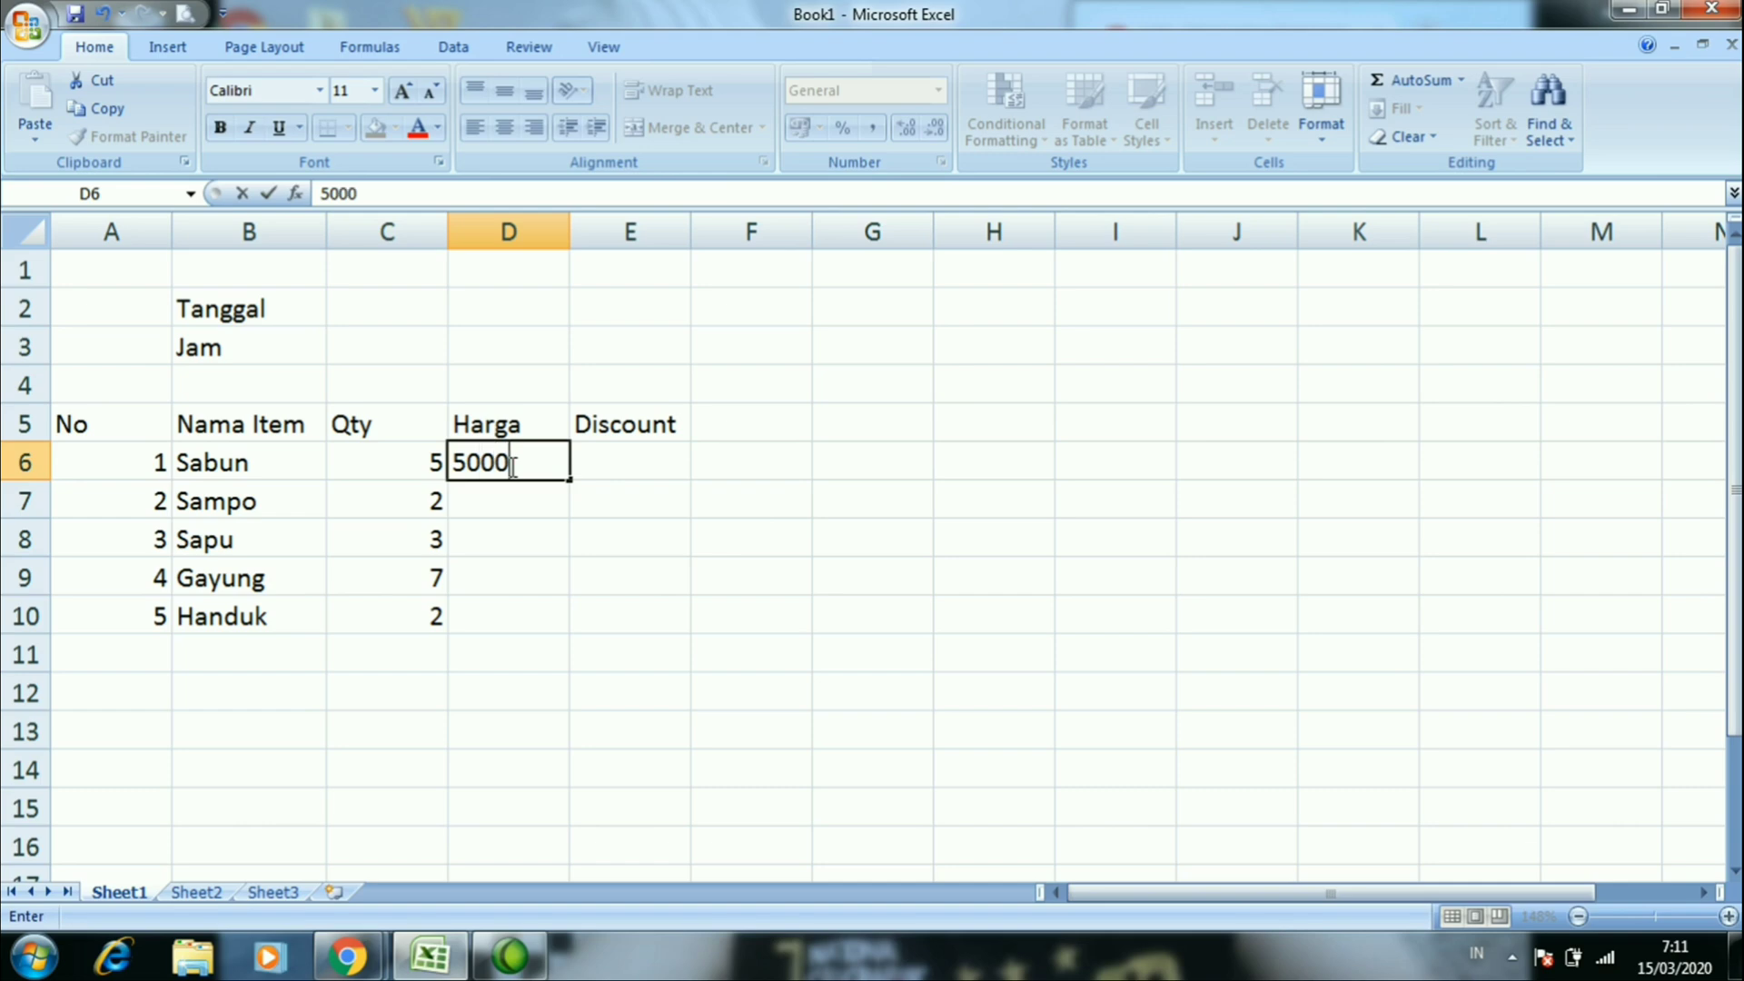
key("Return")
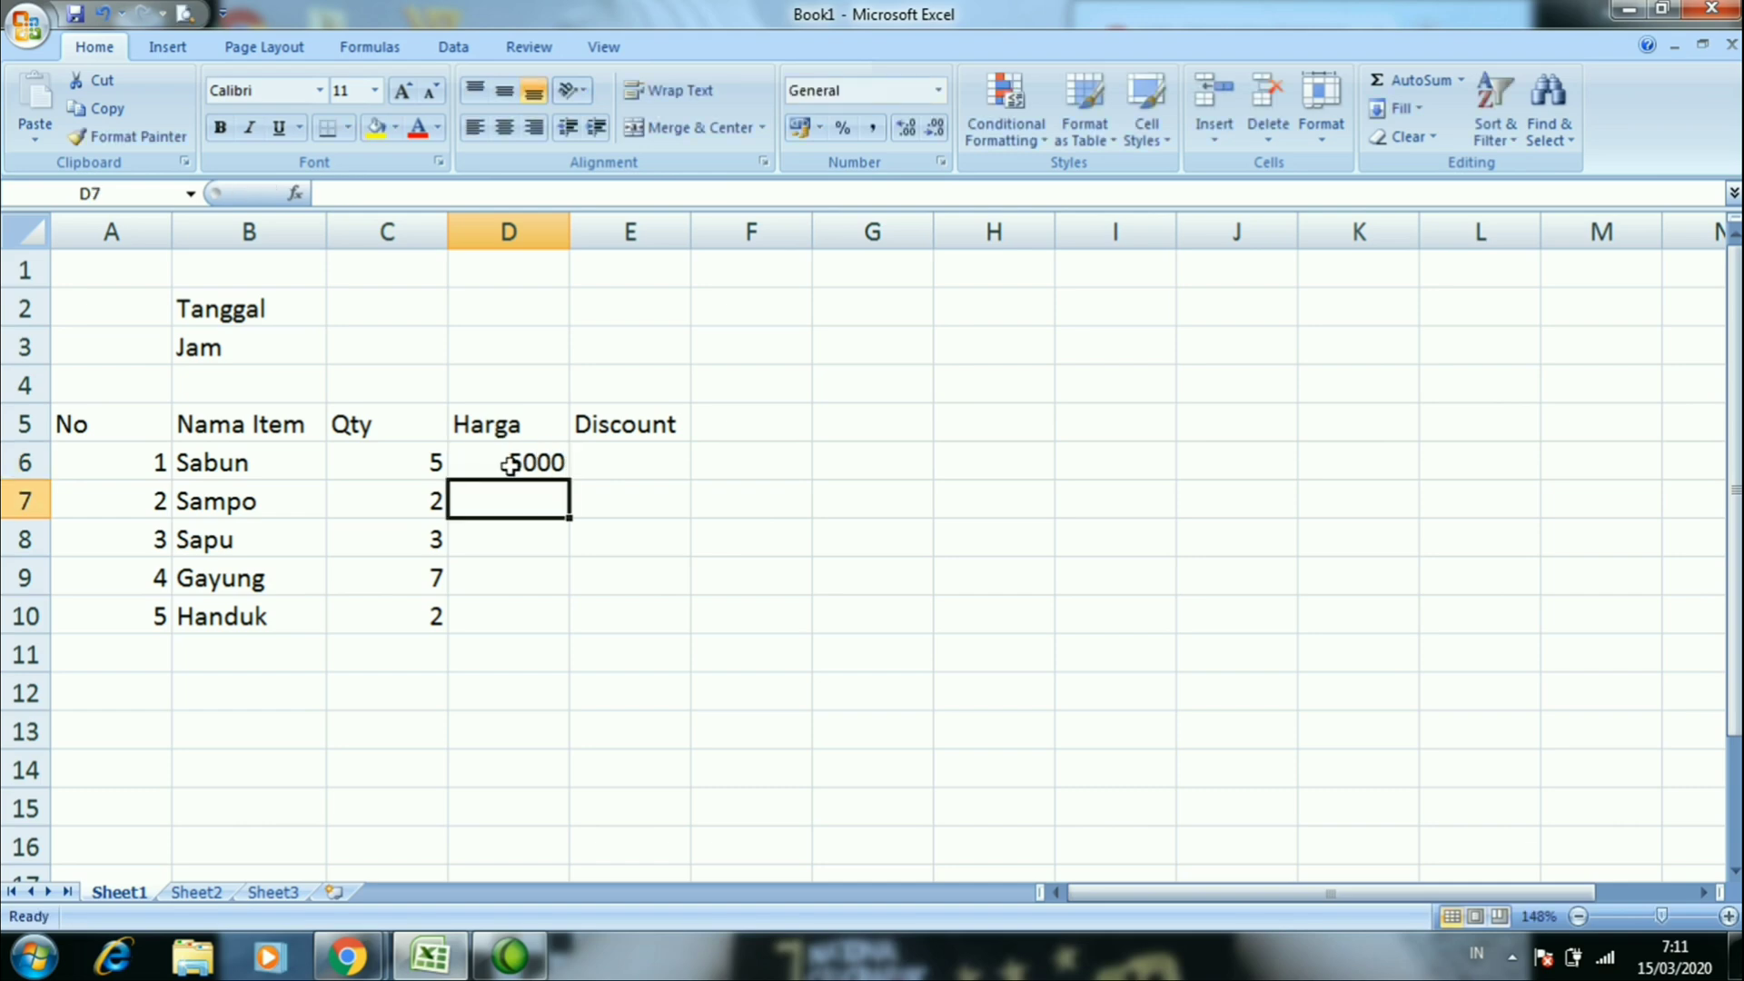
type("8000")
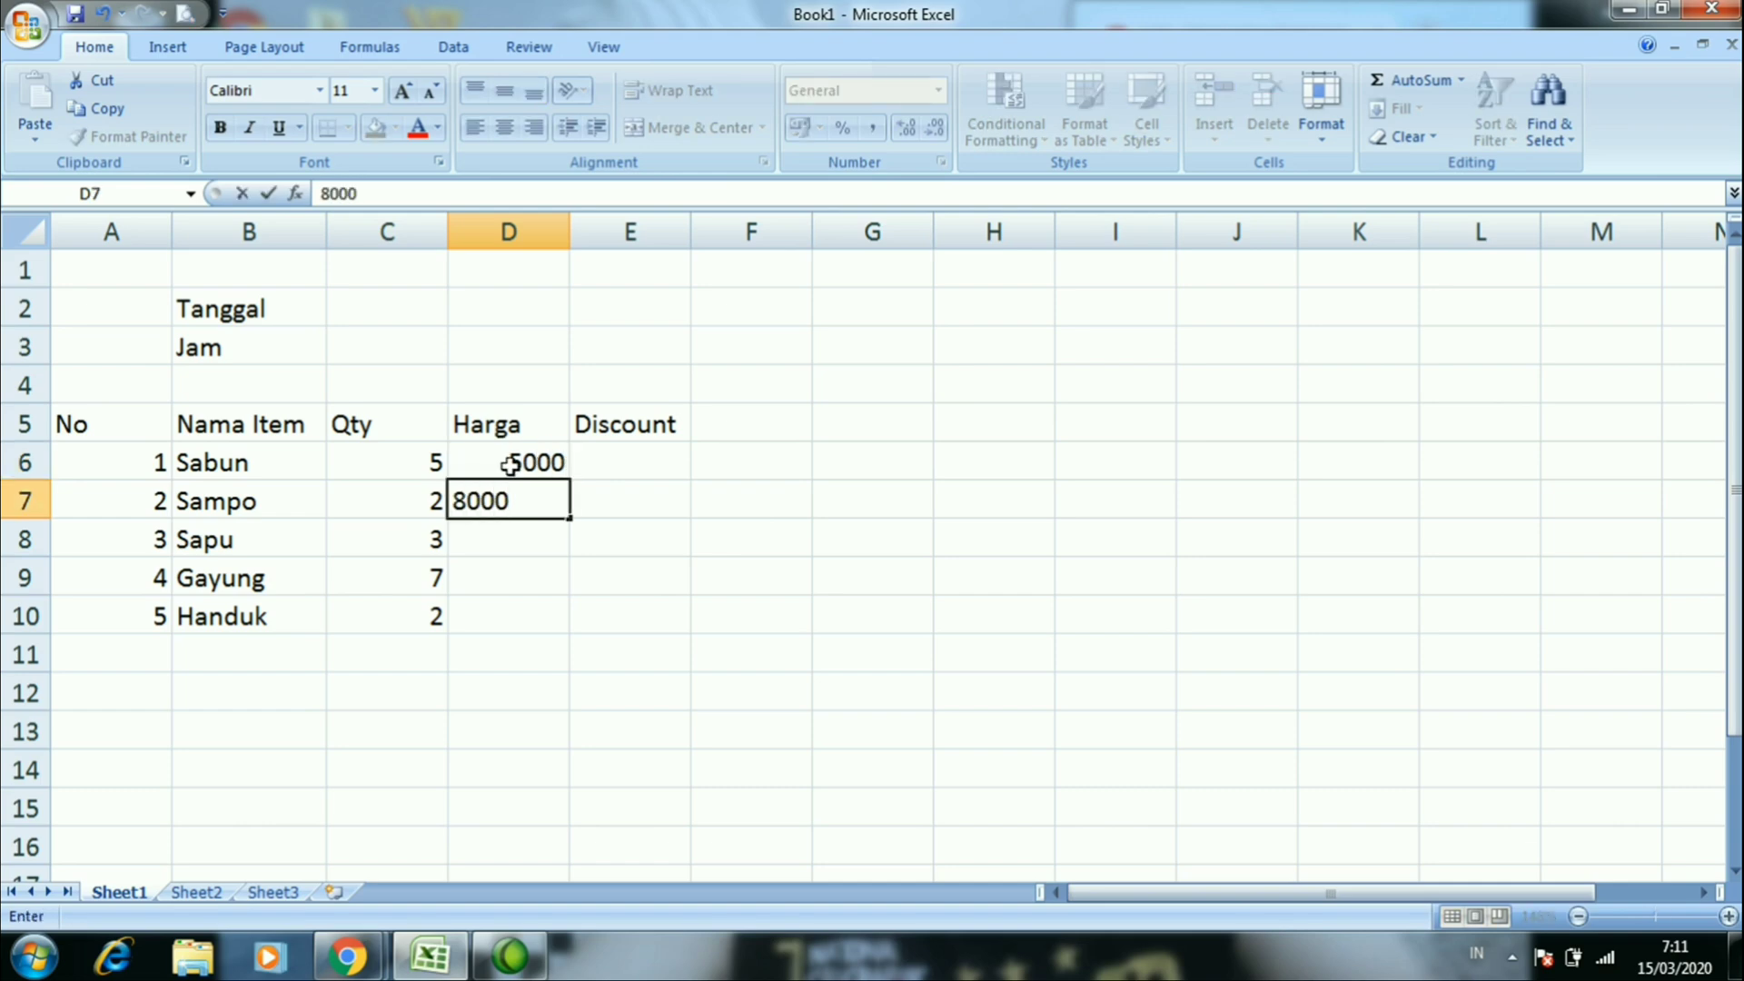
key("Return")
type("9000")
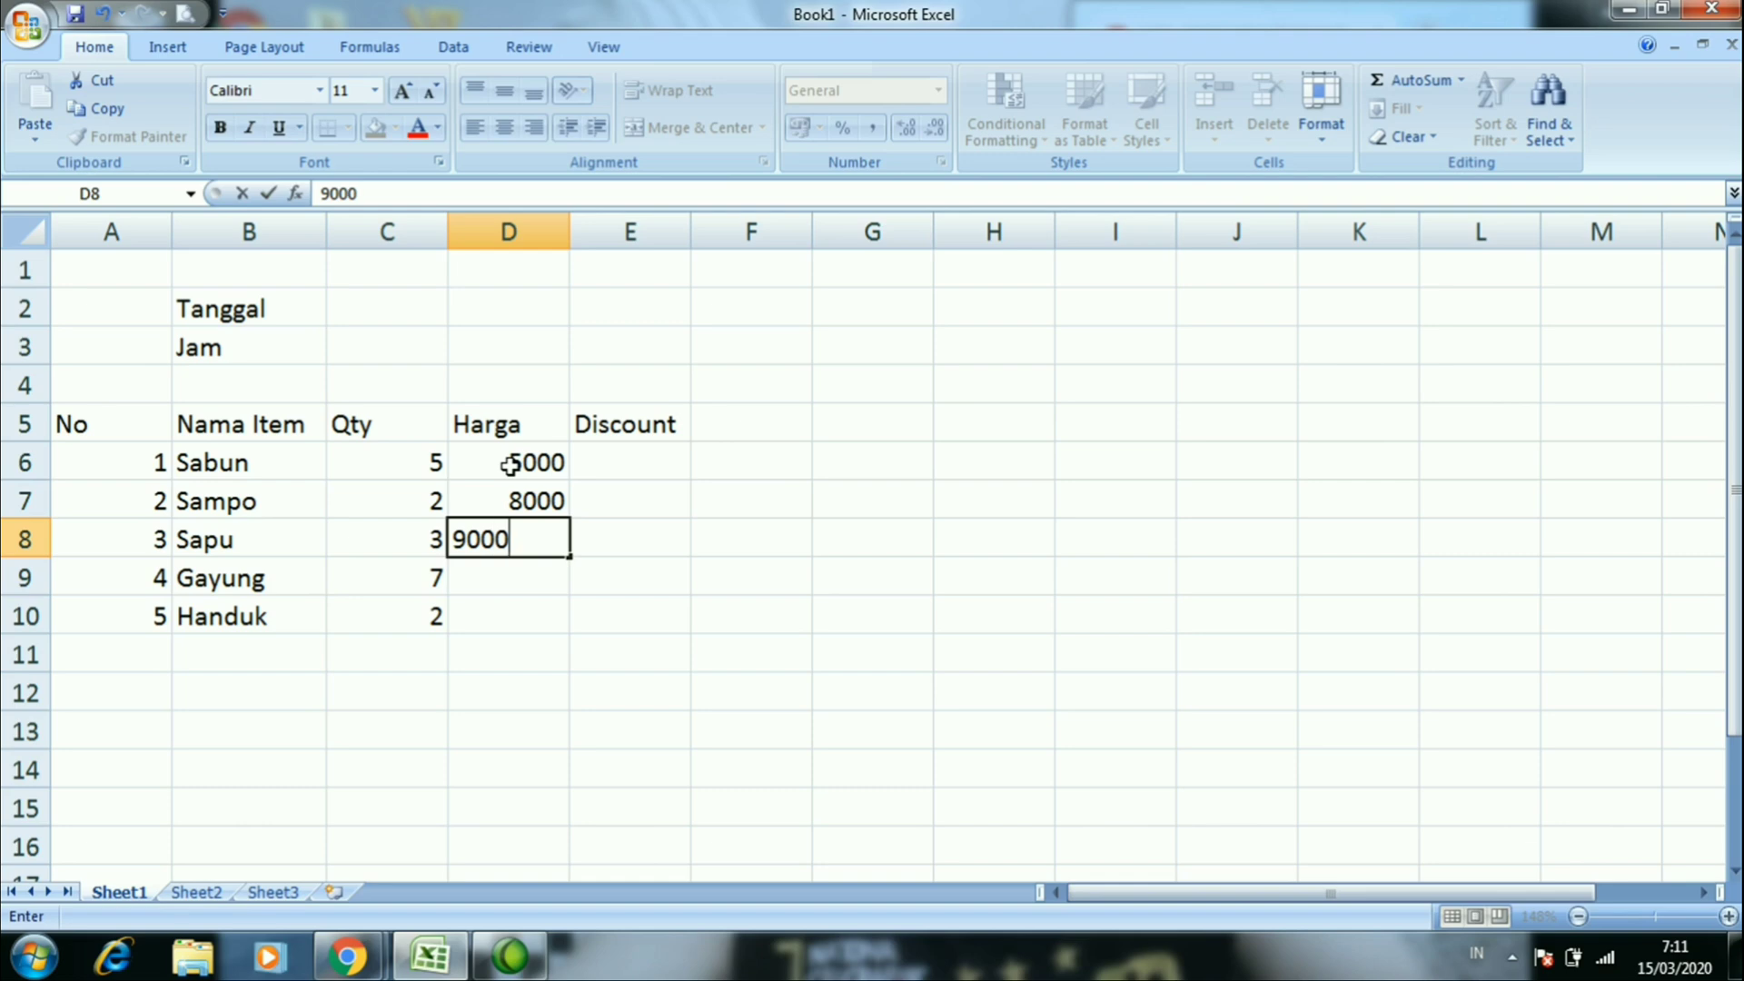
key("Return")
left_click(509, 465)
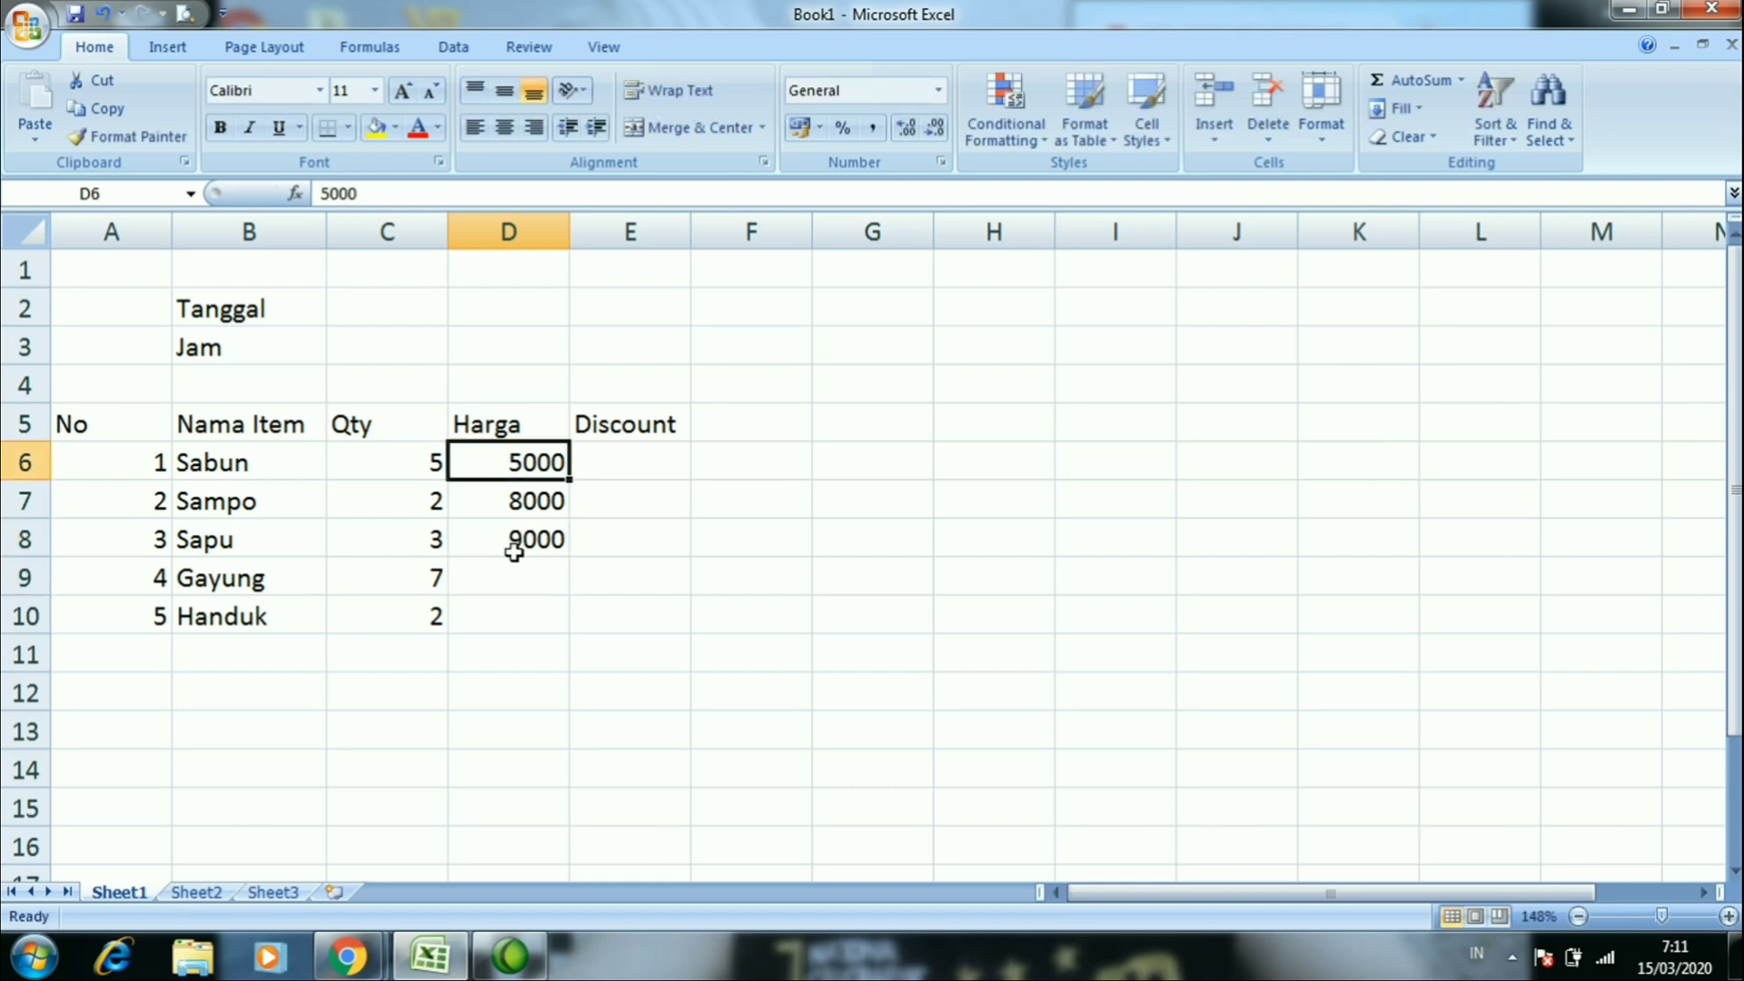
left_click(511, 591)
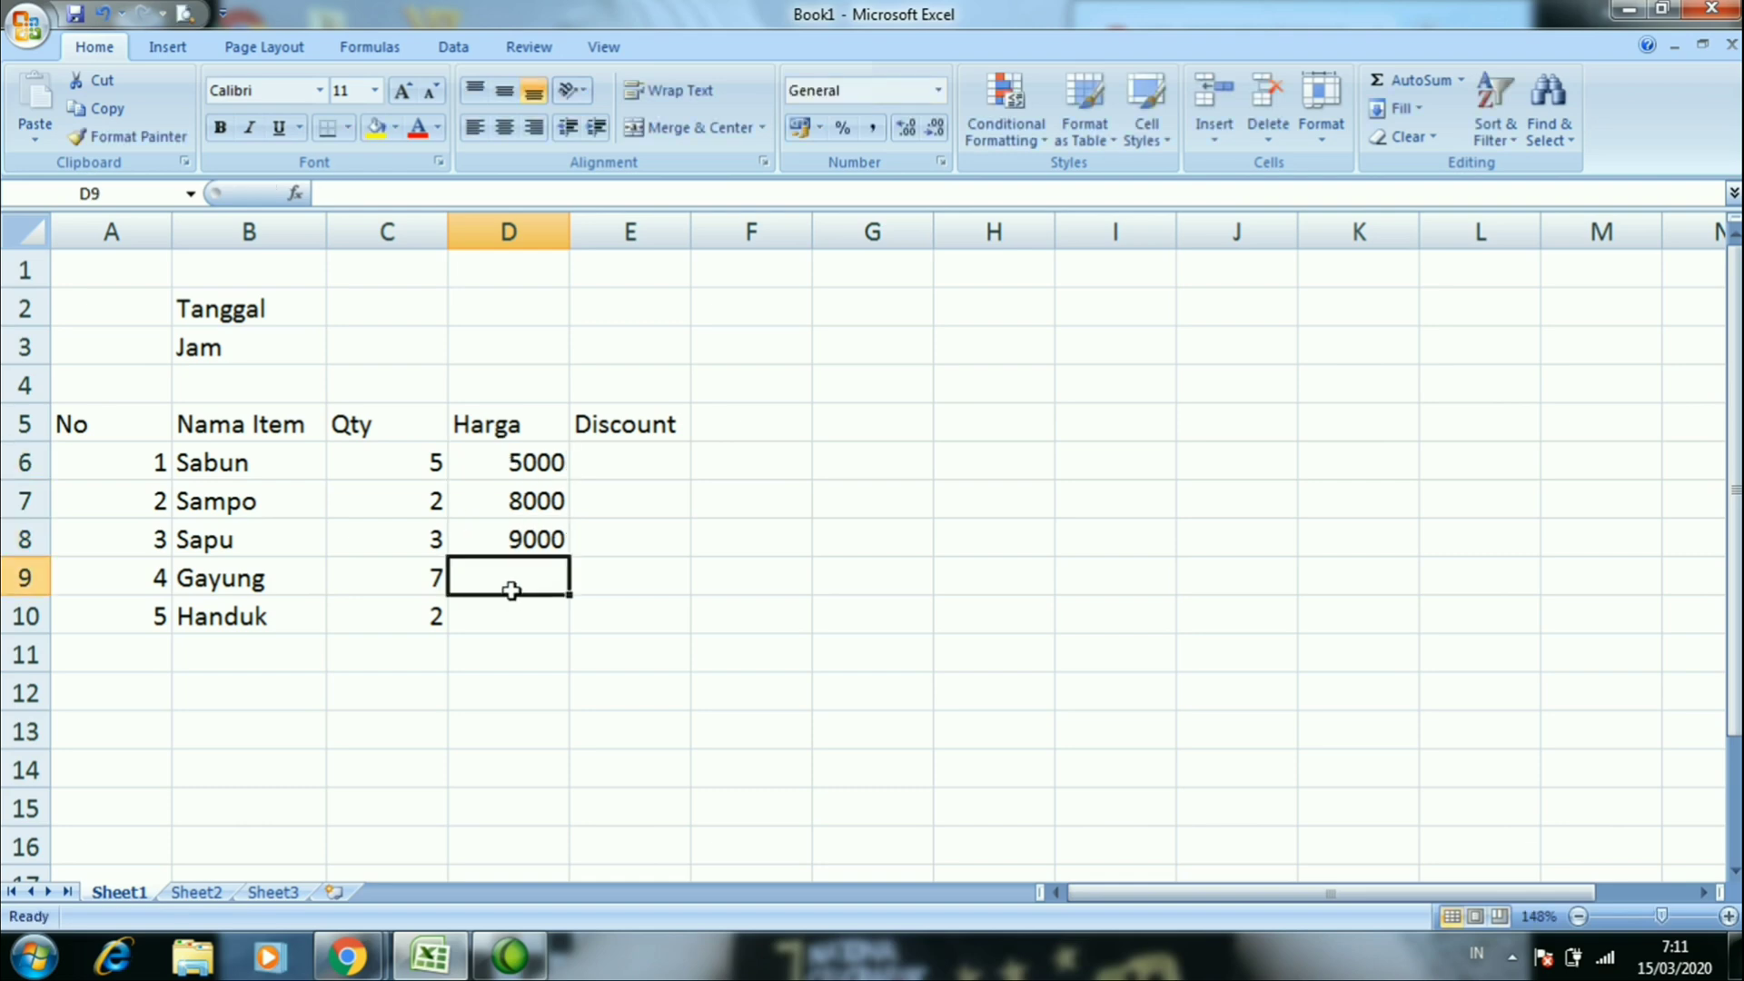
type("10000")
key("Return")
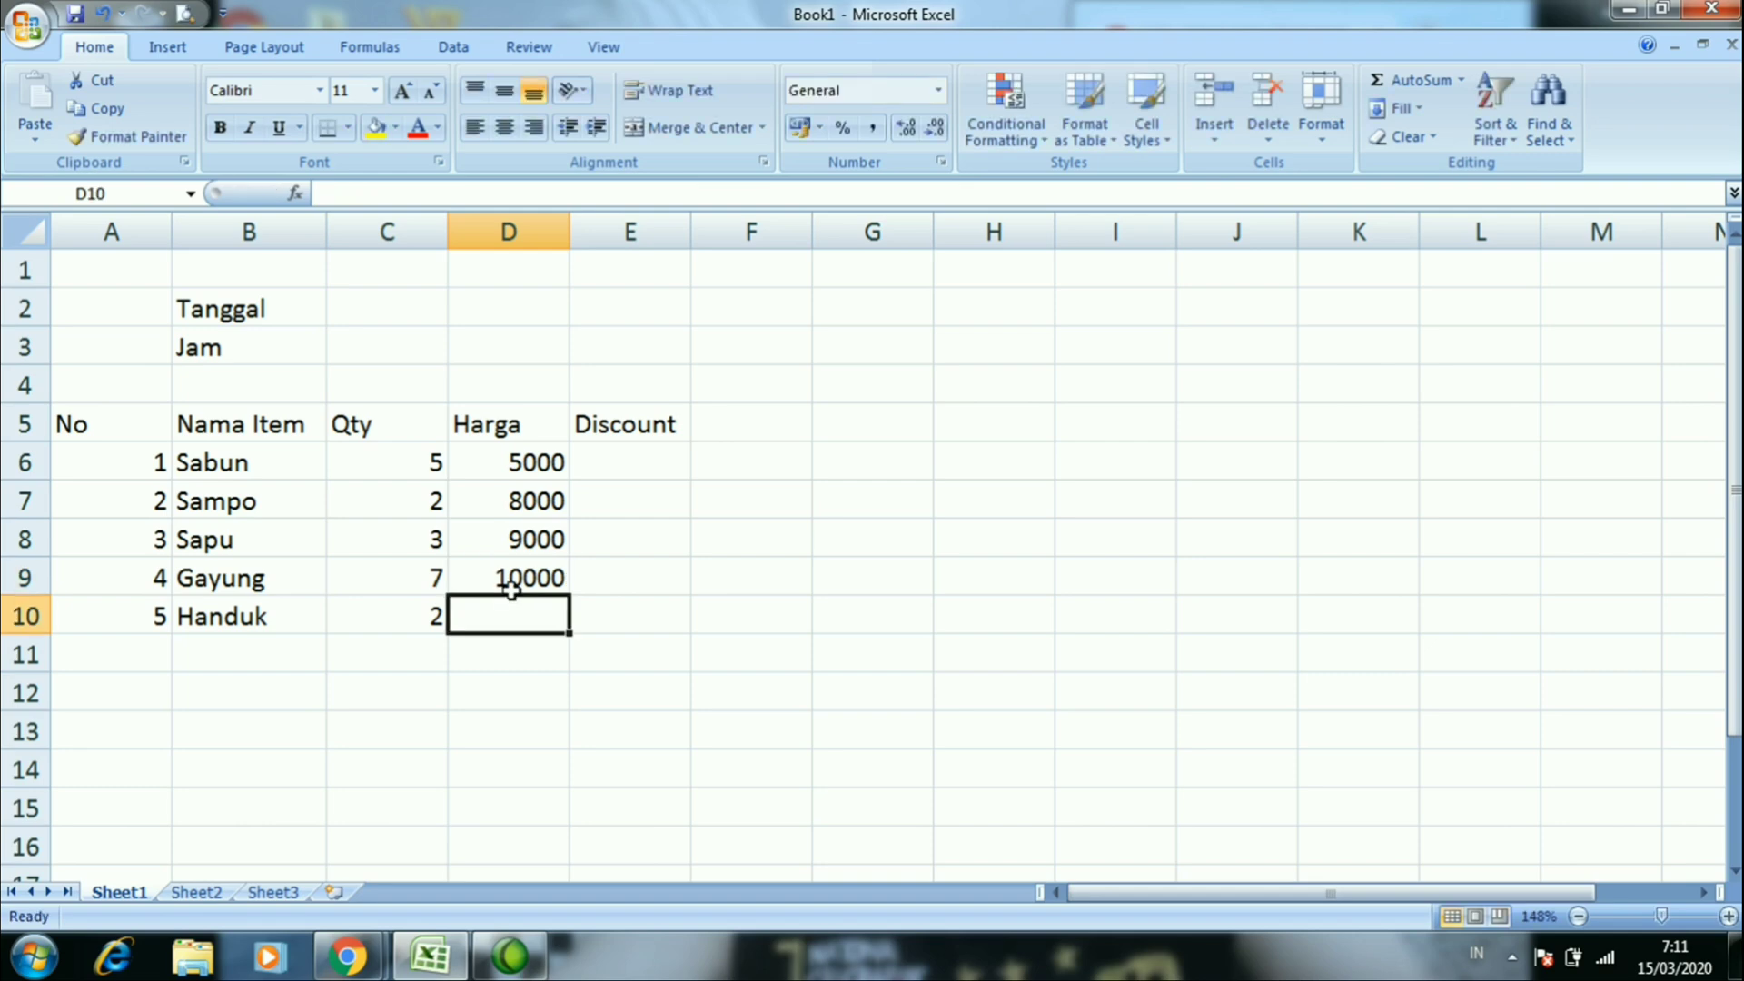
type("13000")
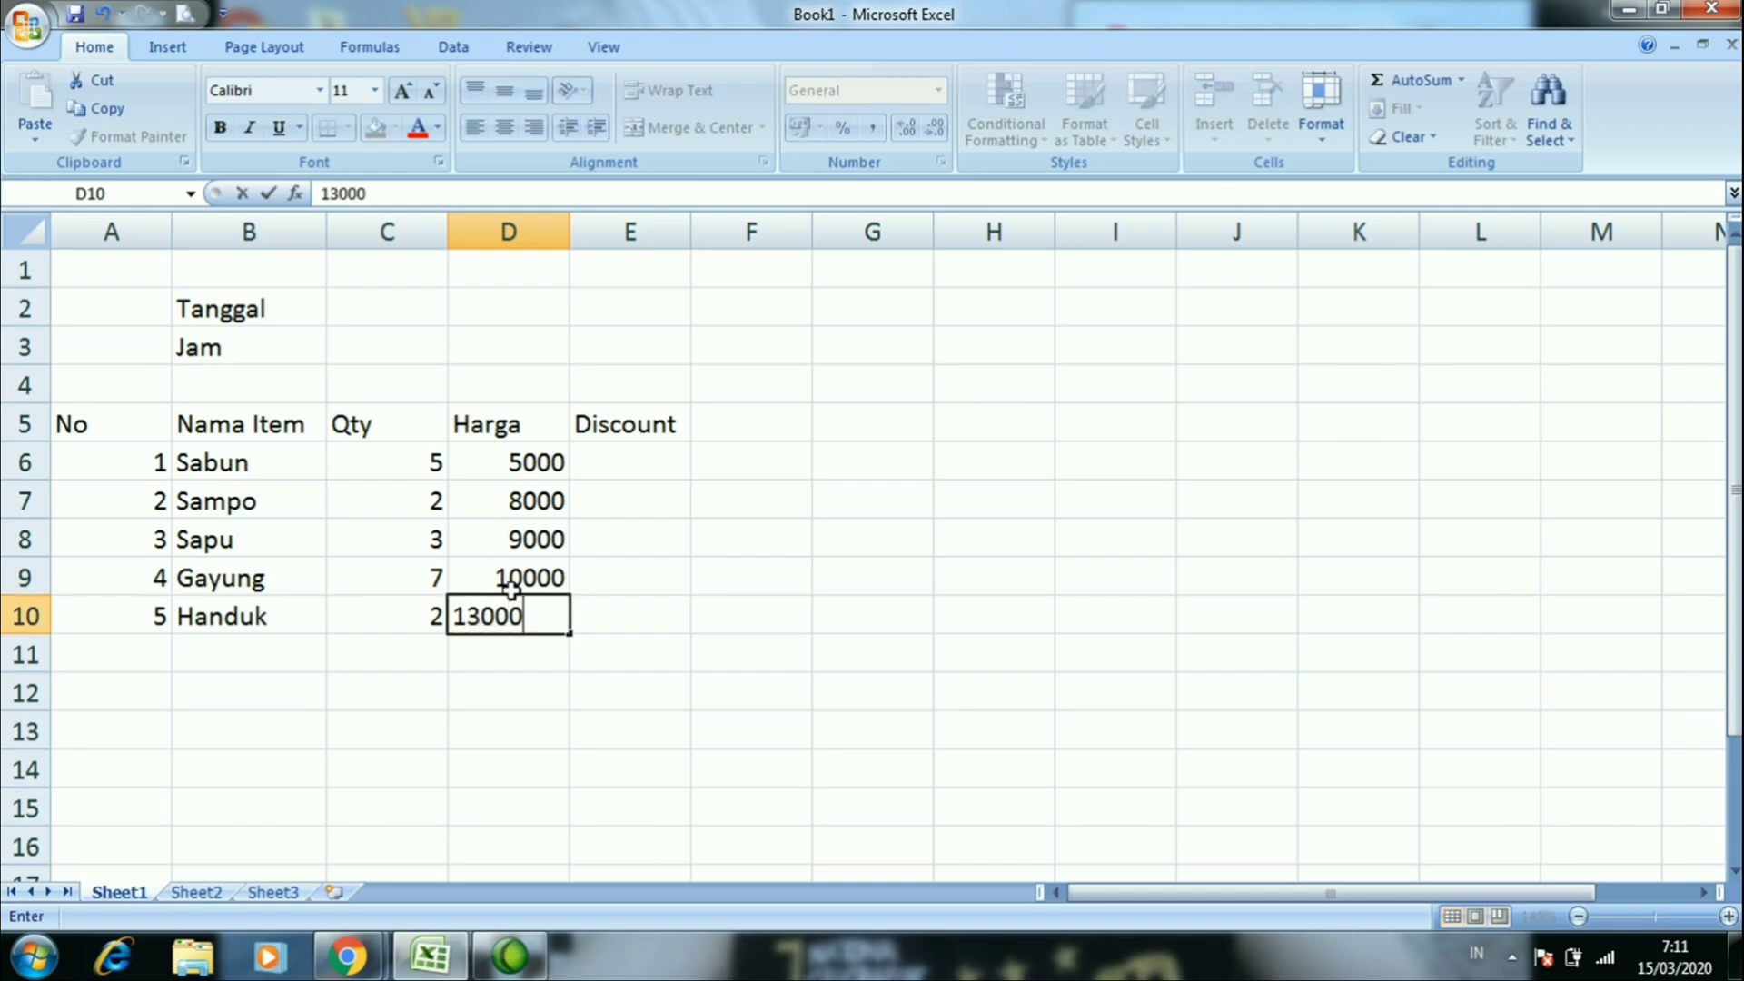
key("Return")
Enter a Discount of 0,2 in E6 and fill it down to E10
left_click(647, 471)
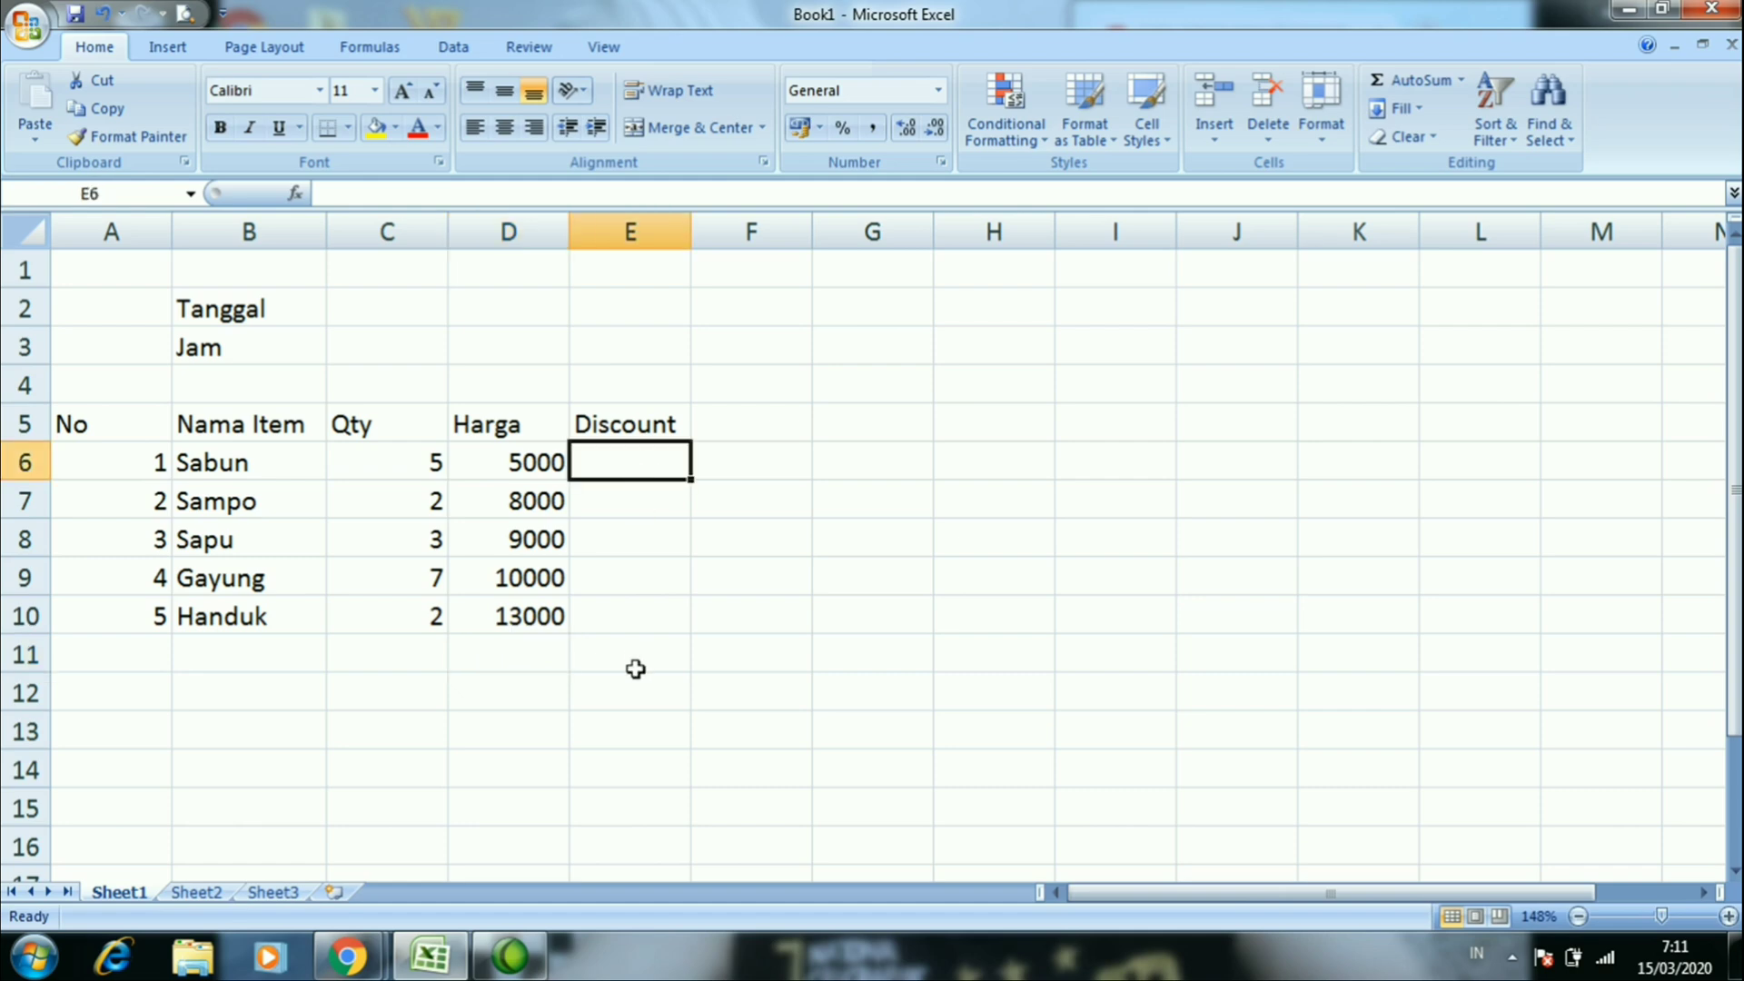
left_click_drag(644, 613, 343, 480)
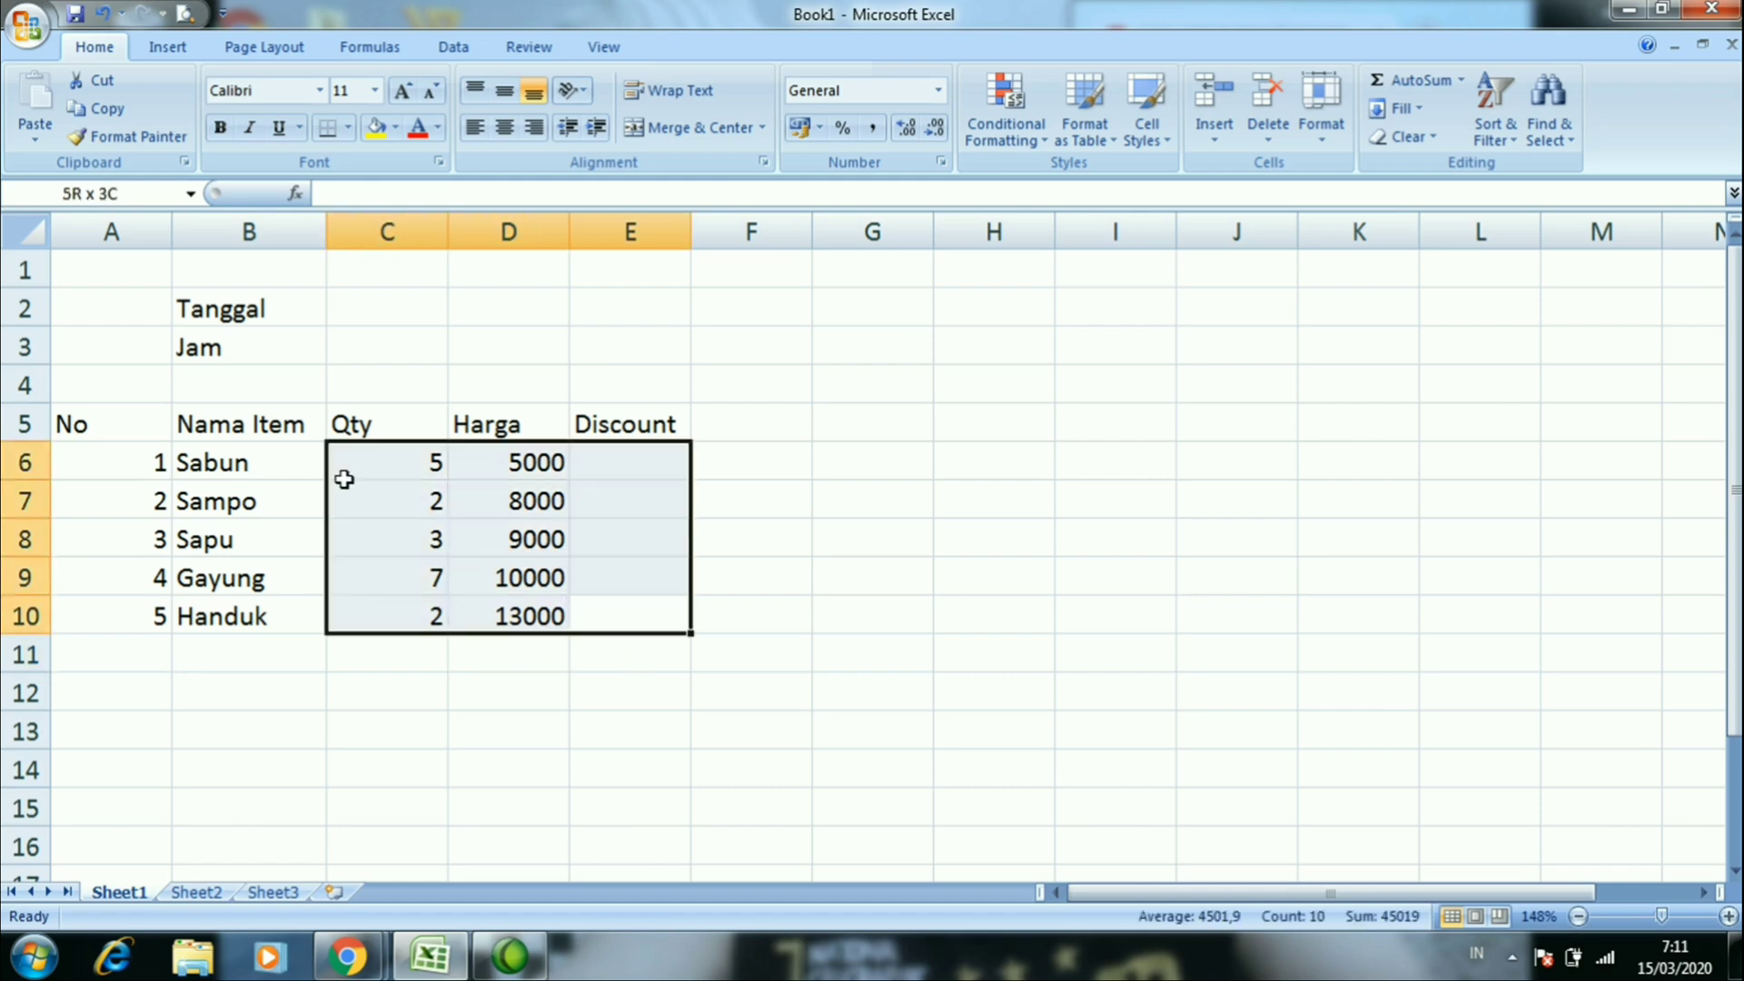
left_click(603, 462)
type("0,2")
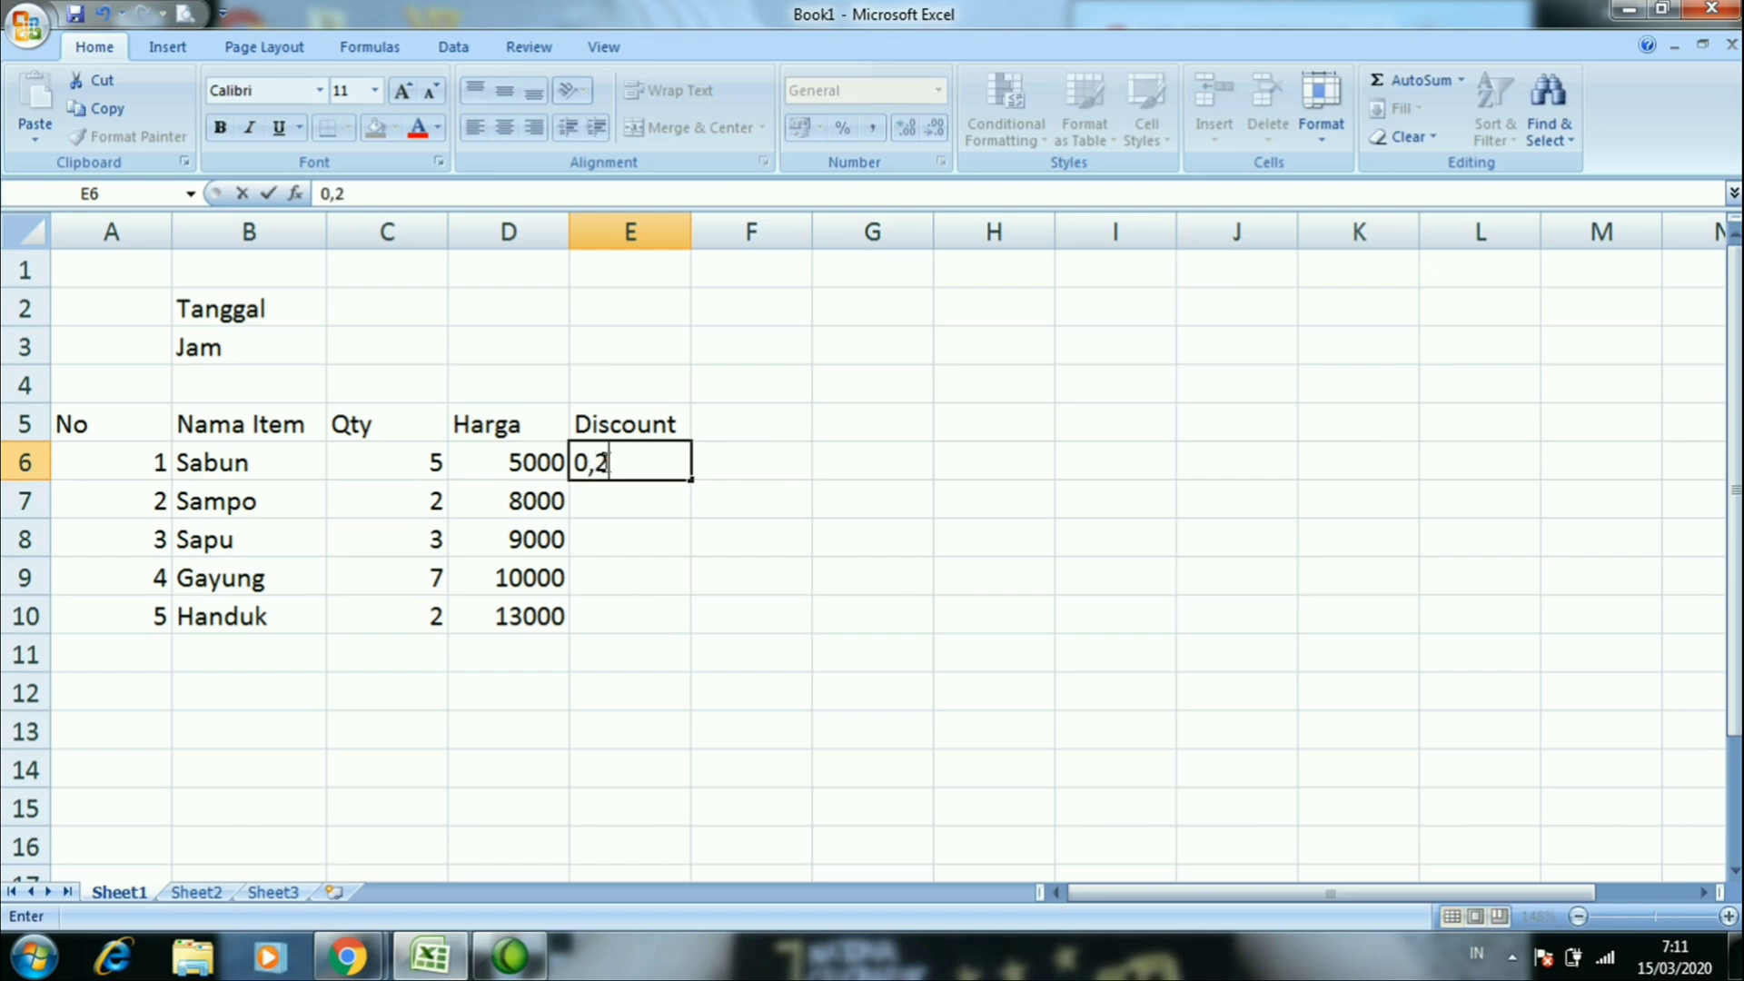
key("Return")
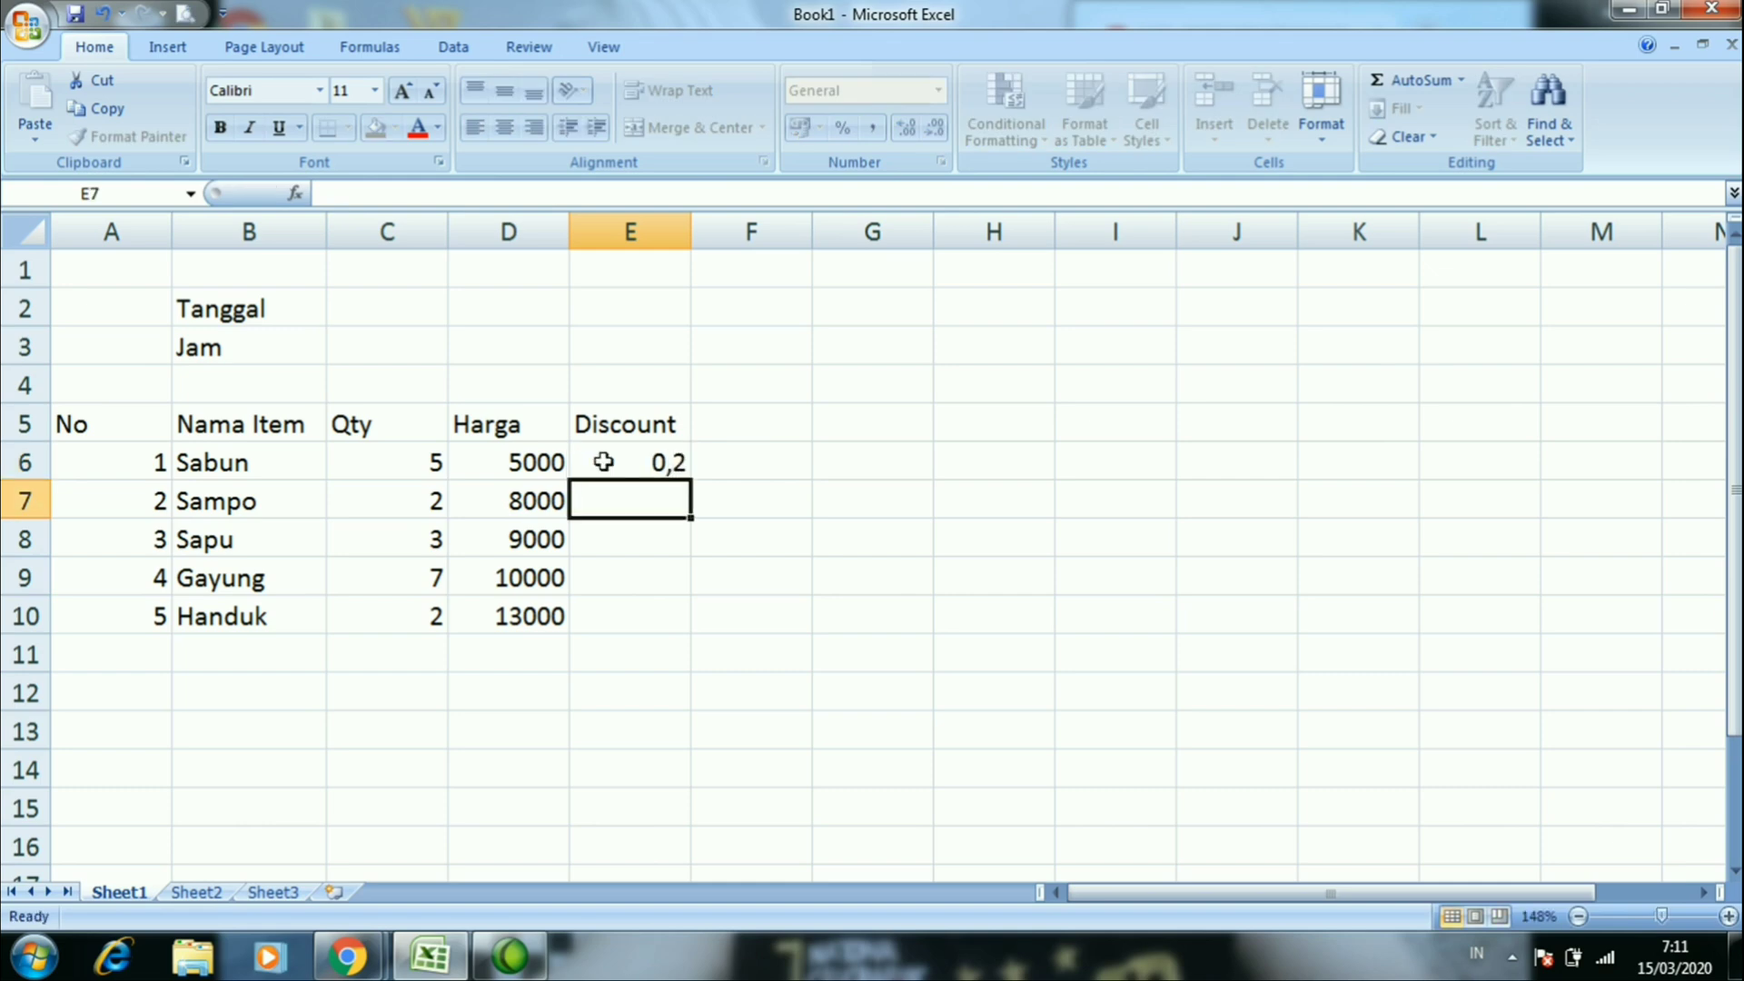
left_click(595, 460)
left_click_drag(691, 484, 102, 423)
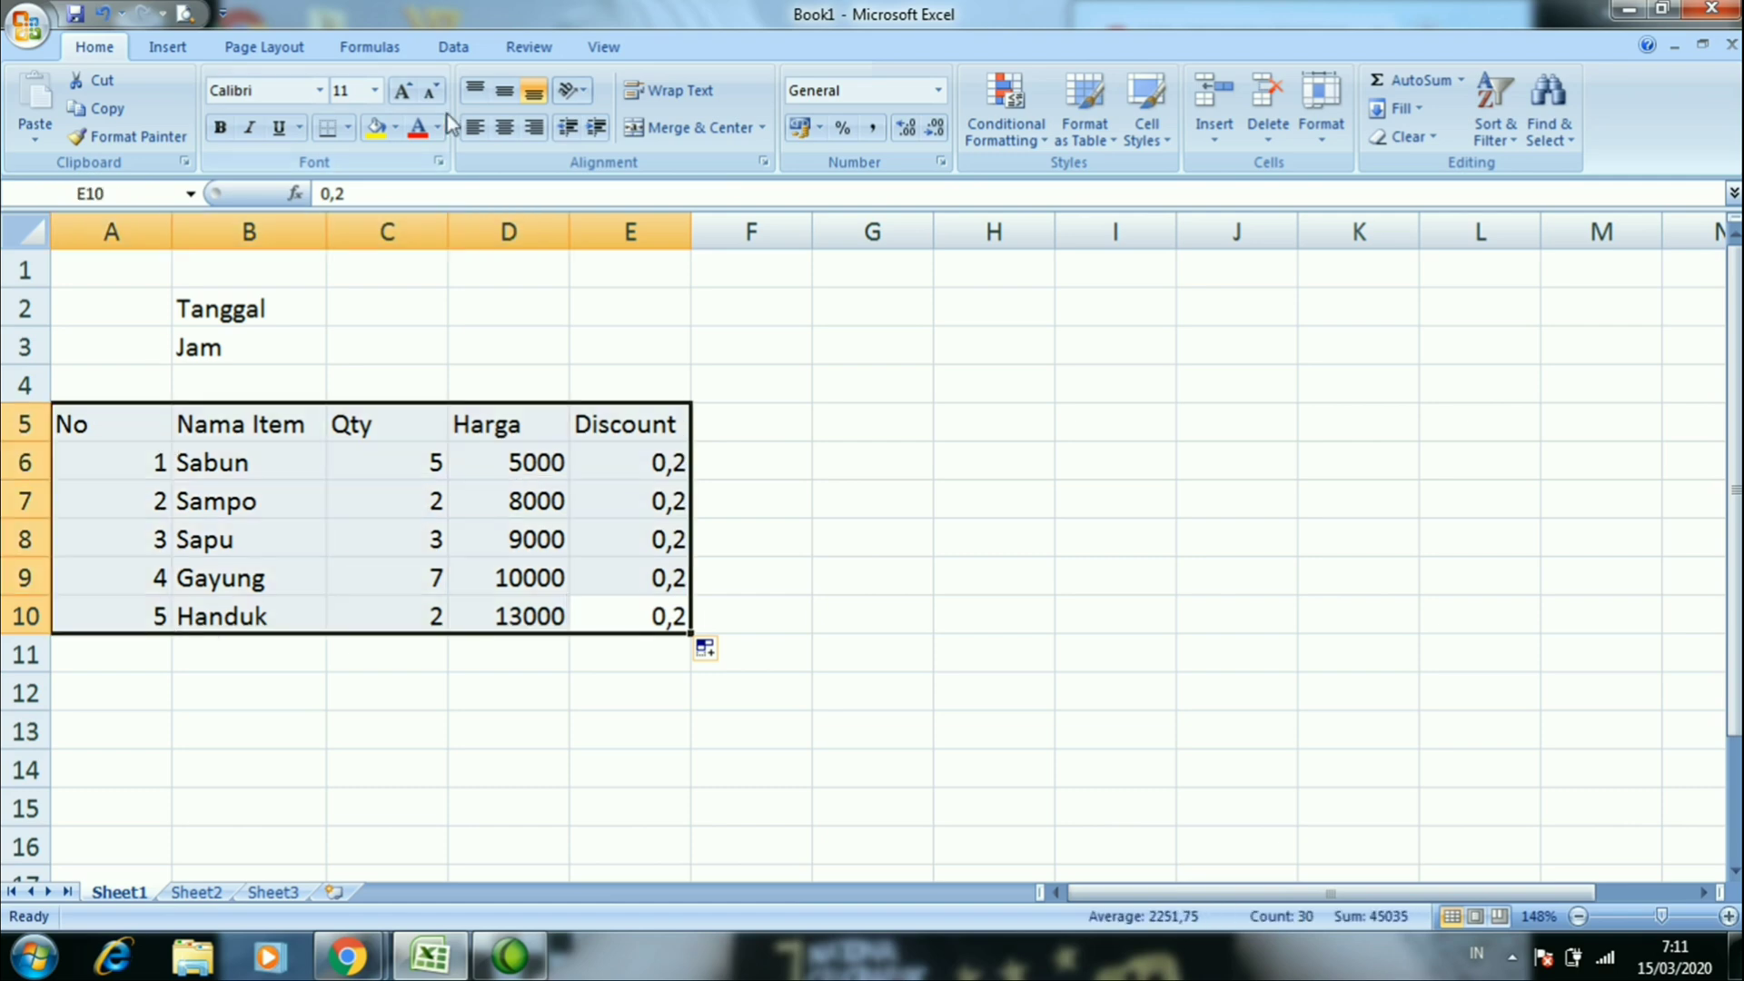
Apply All Borders to the table range A5:E10
left_click(348, 127)
left_click(368, 332)
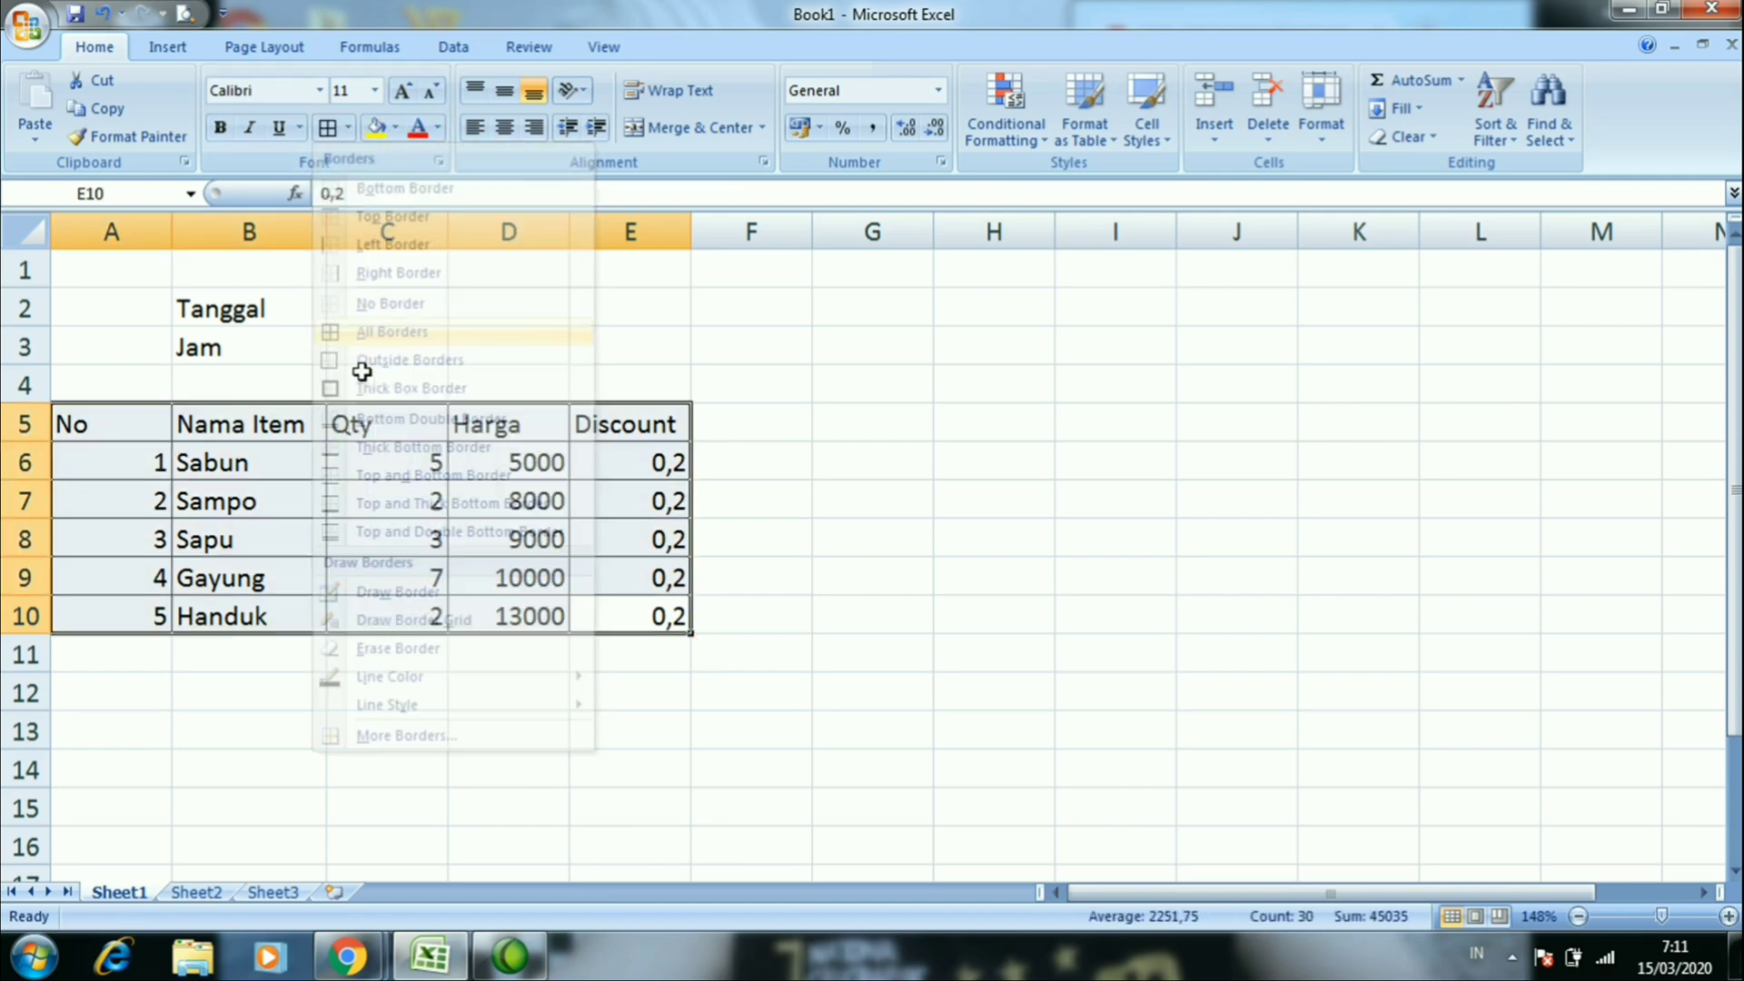
left_click(360, 420)
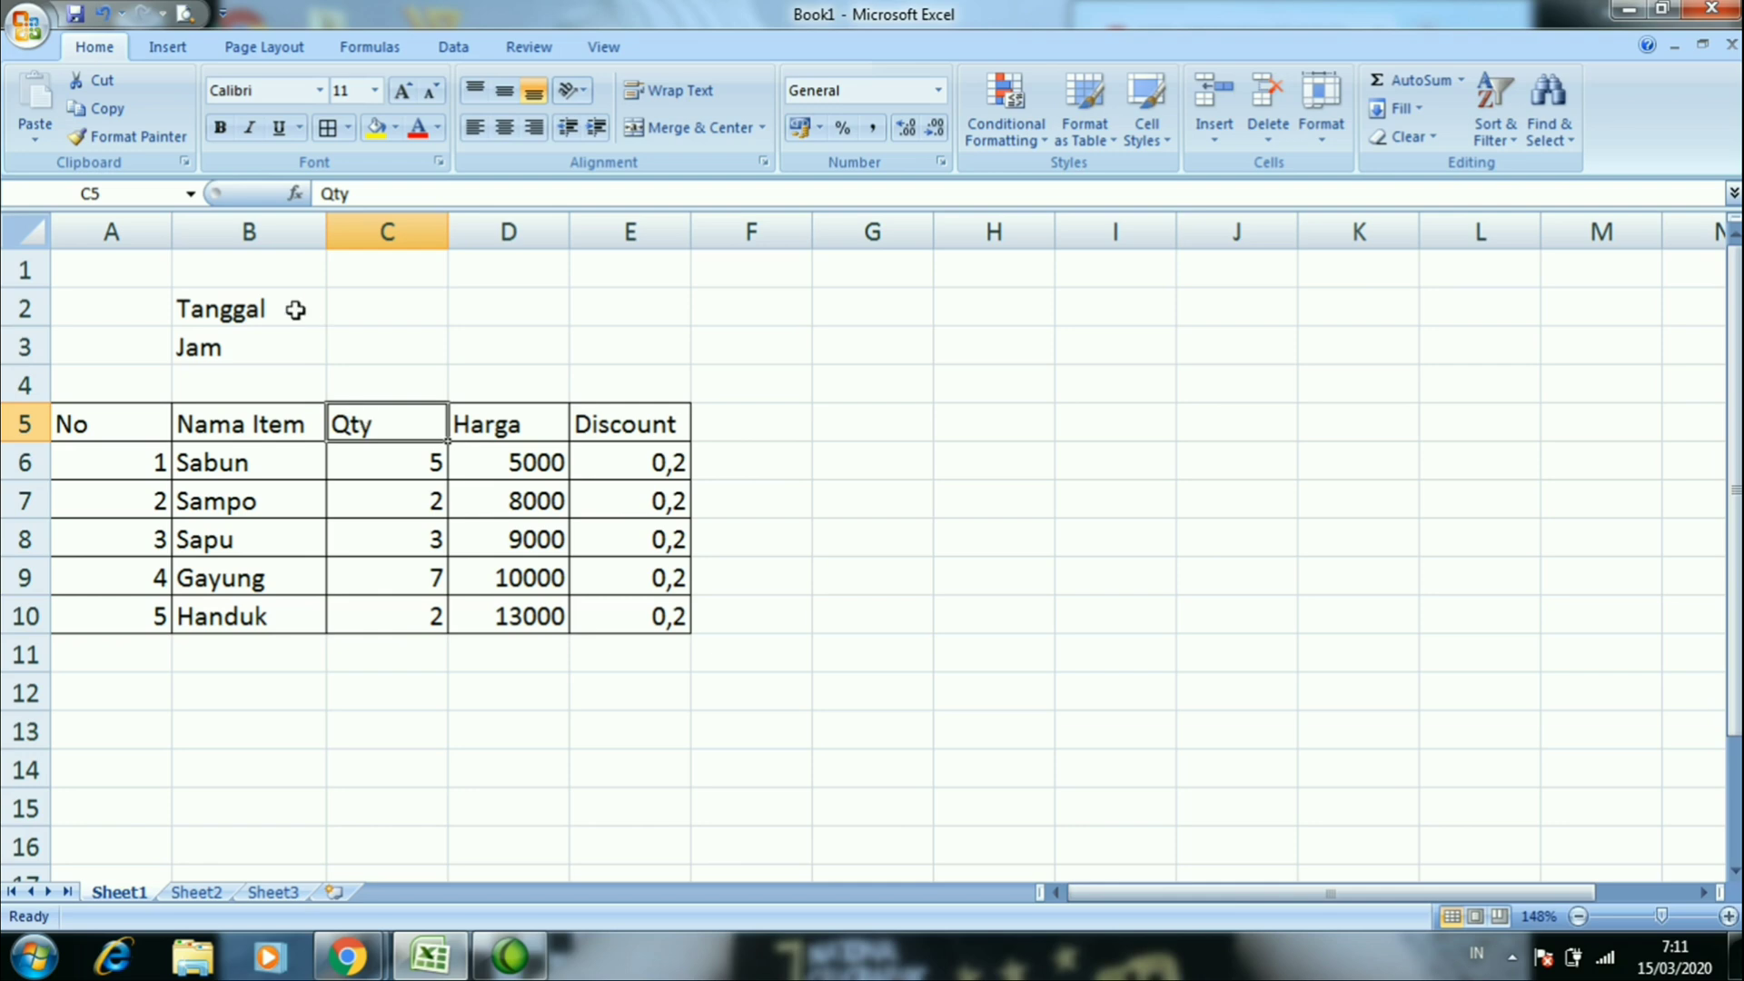
left_click(346, 505)
right_click(346, 504)
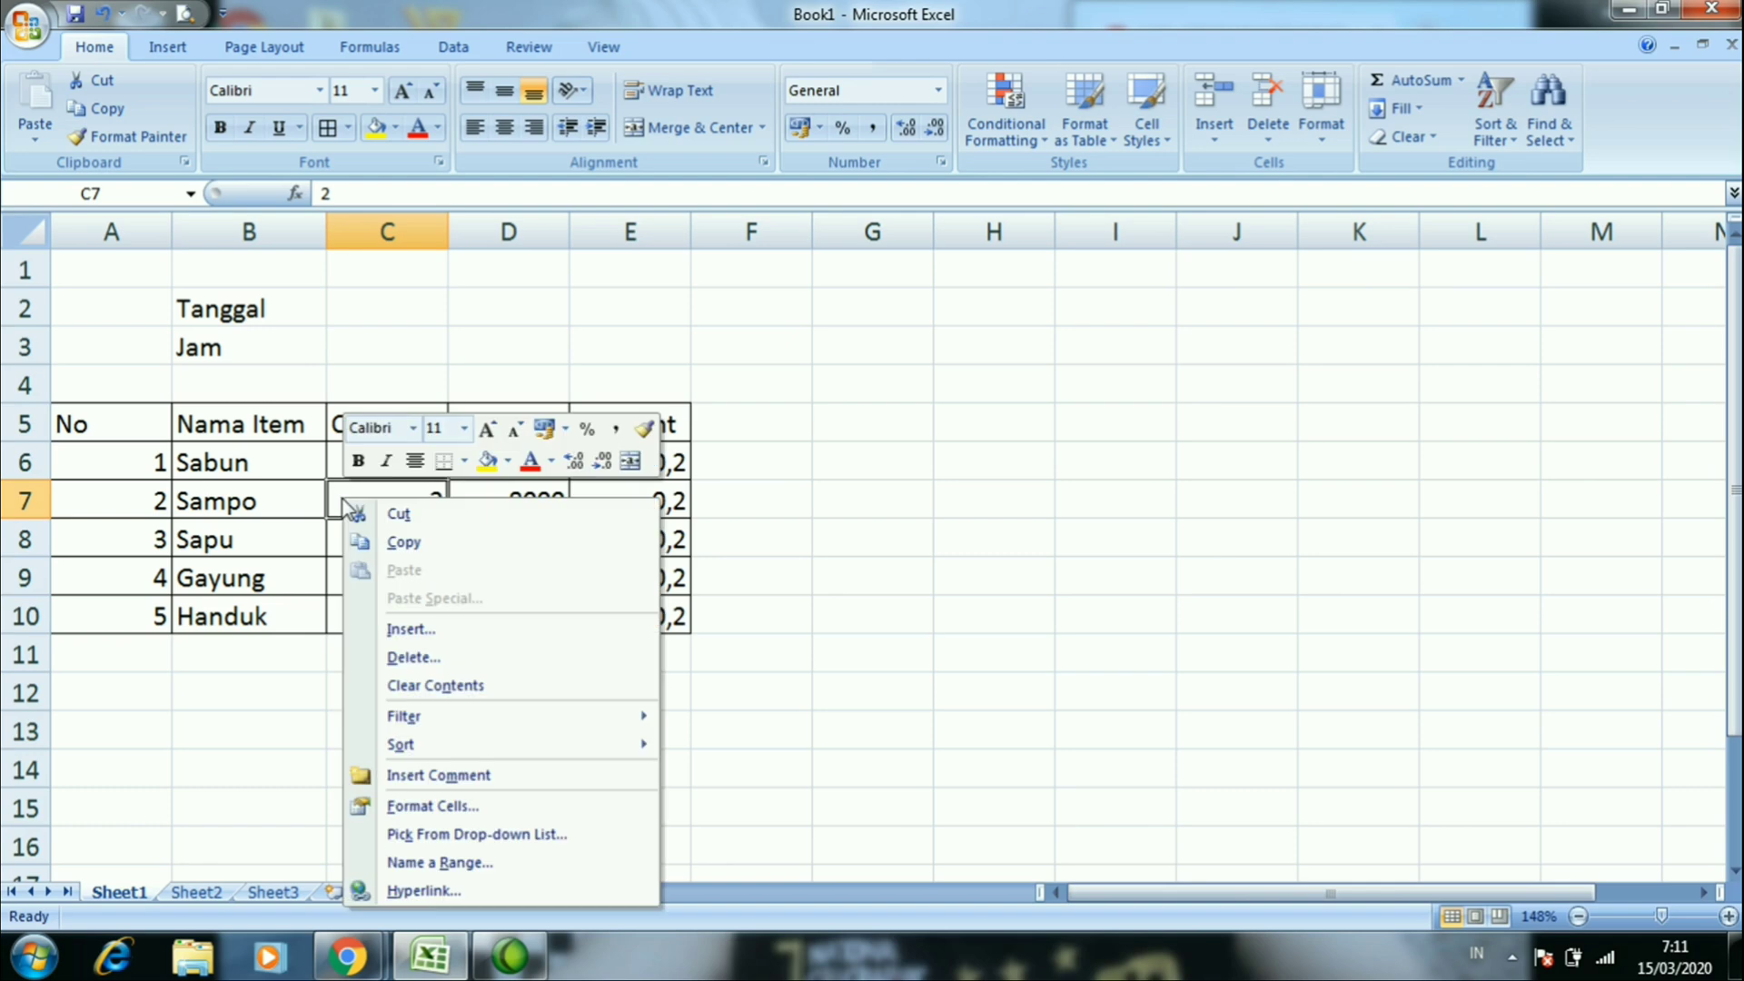
left_click(416, 805)
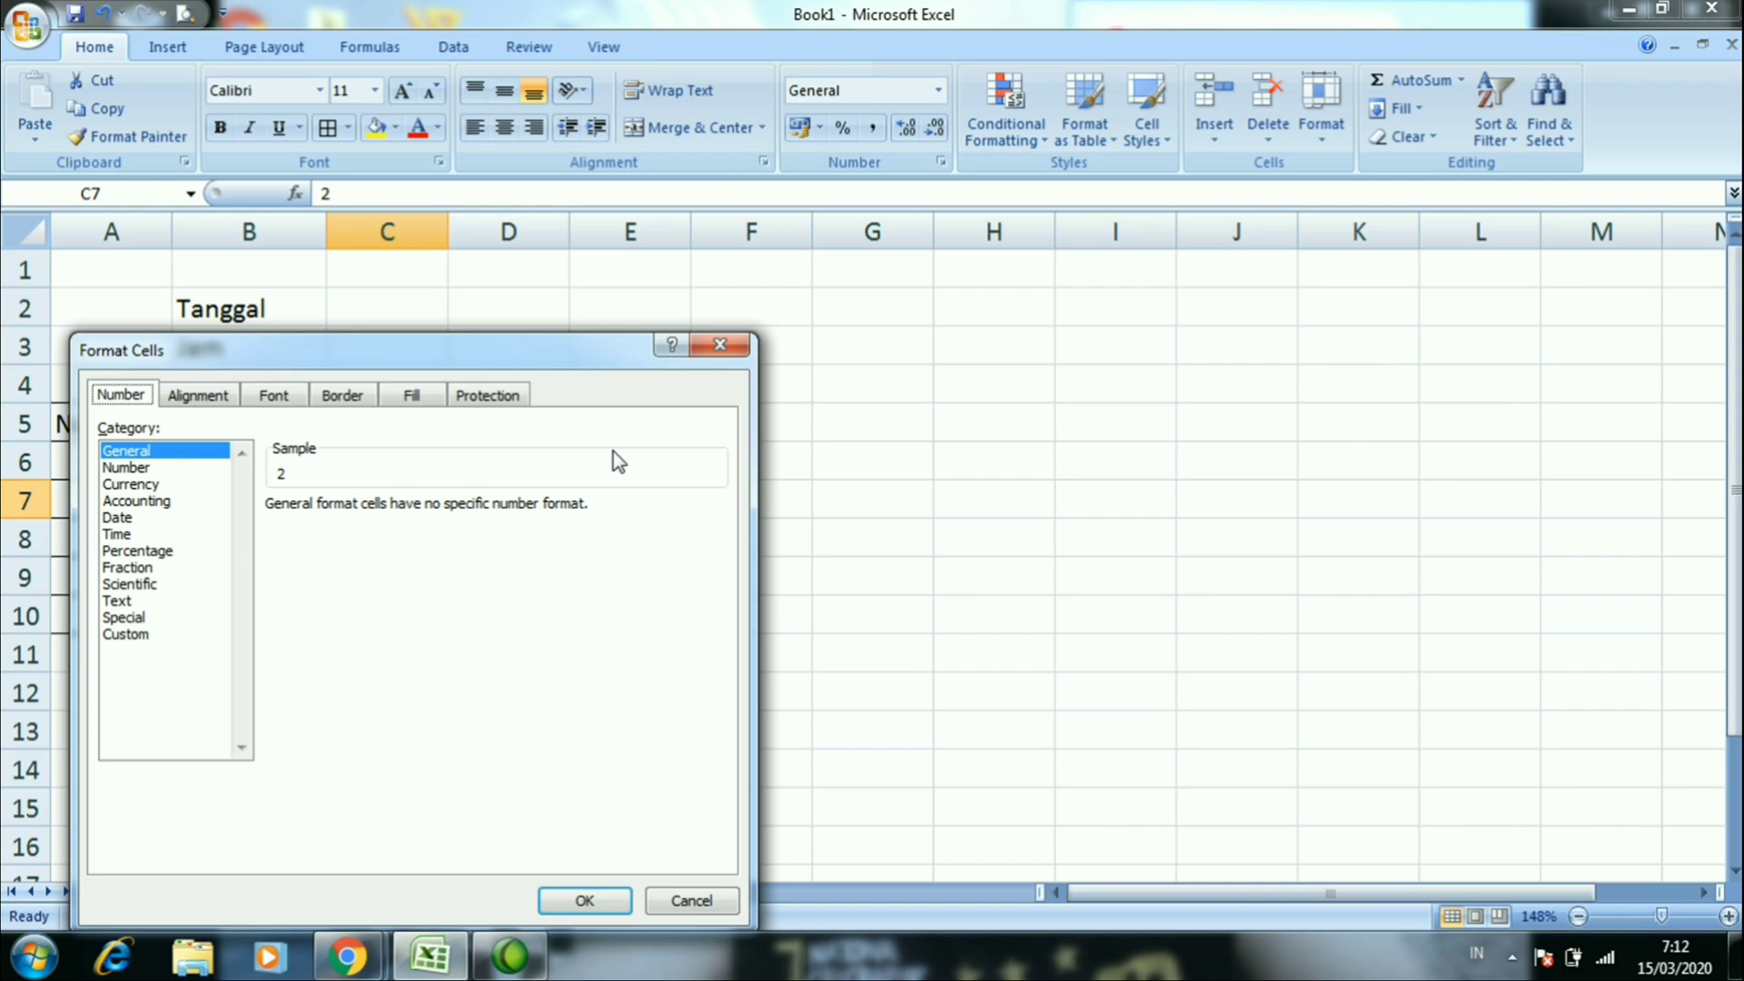
left_click(718, 345)
Review the Number category's format options for the Qty values in C6:C10, including the red negative style, without applying them
left_click_drag(434, 459, 420, 615)
right_click(420, 615)
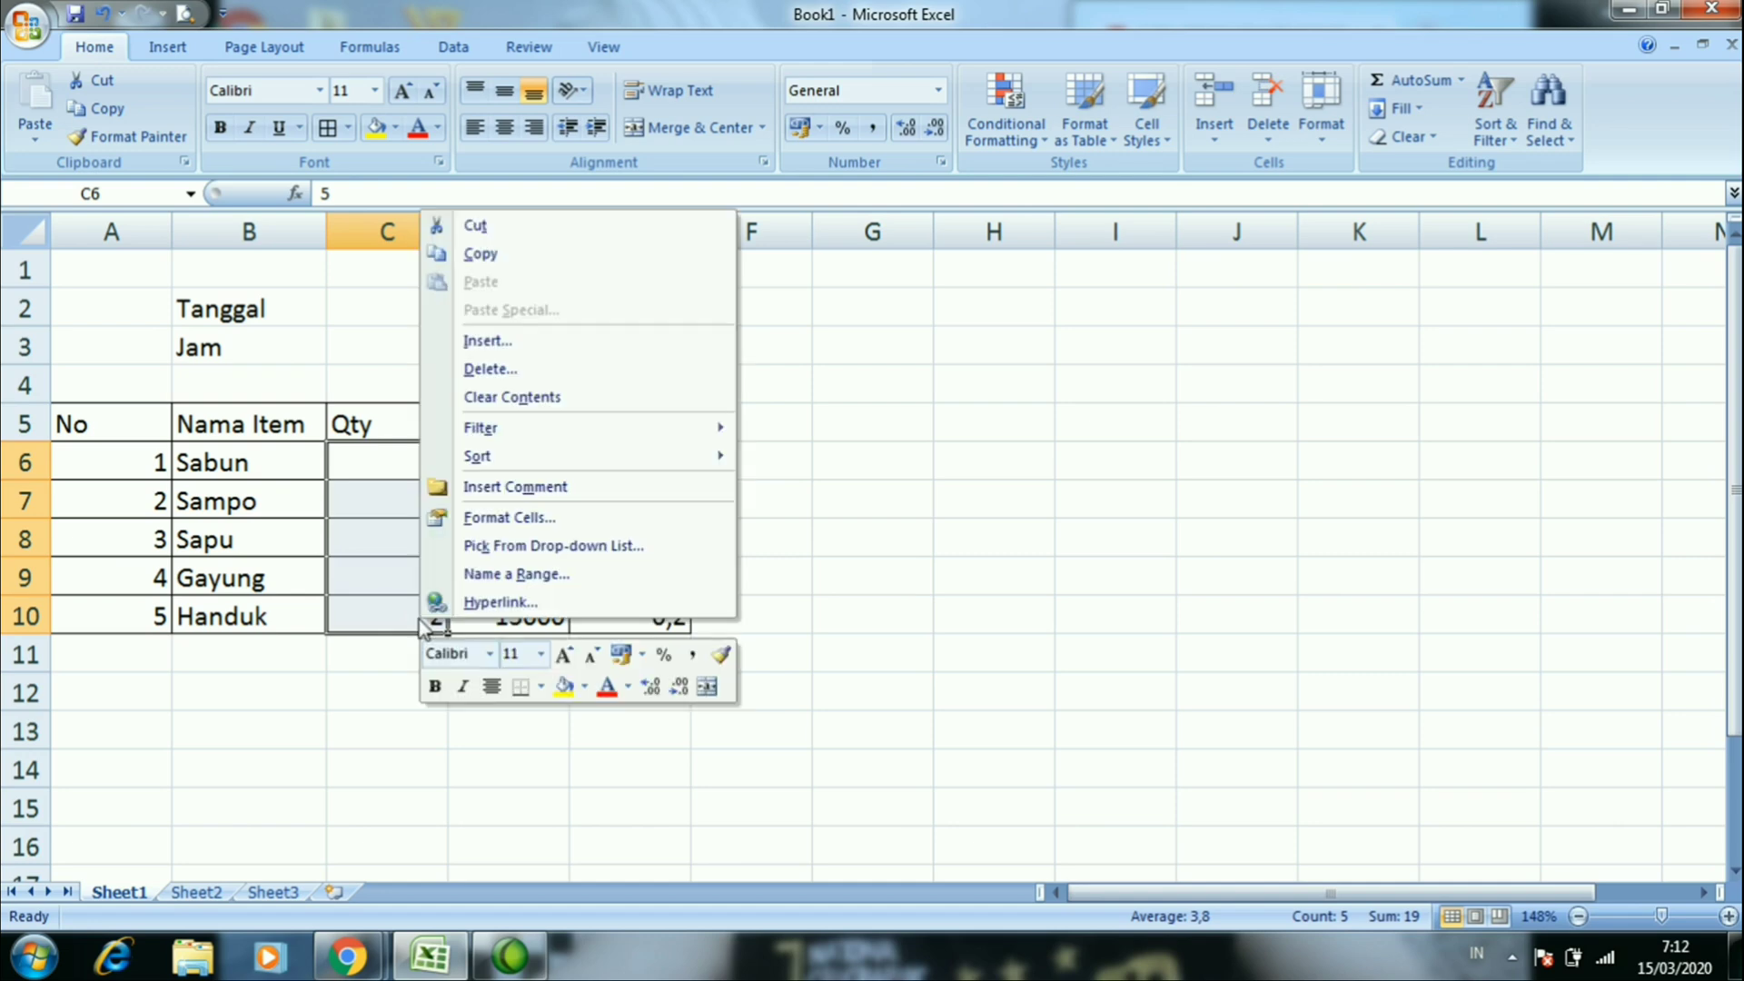
left_click(502, 516)
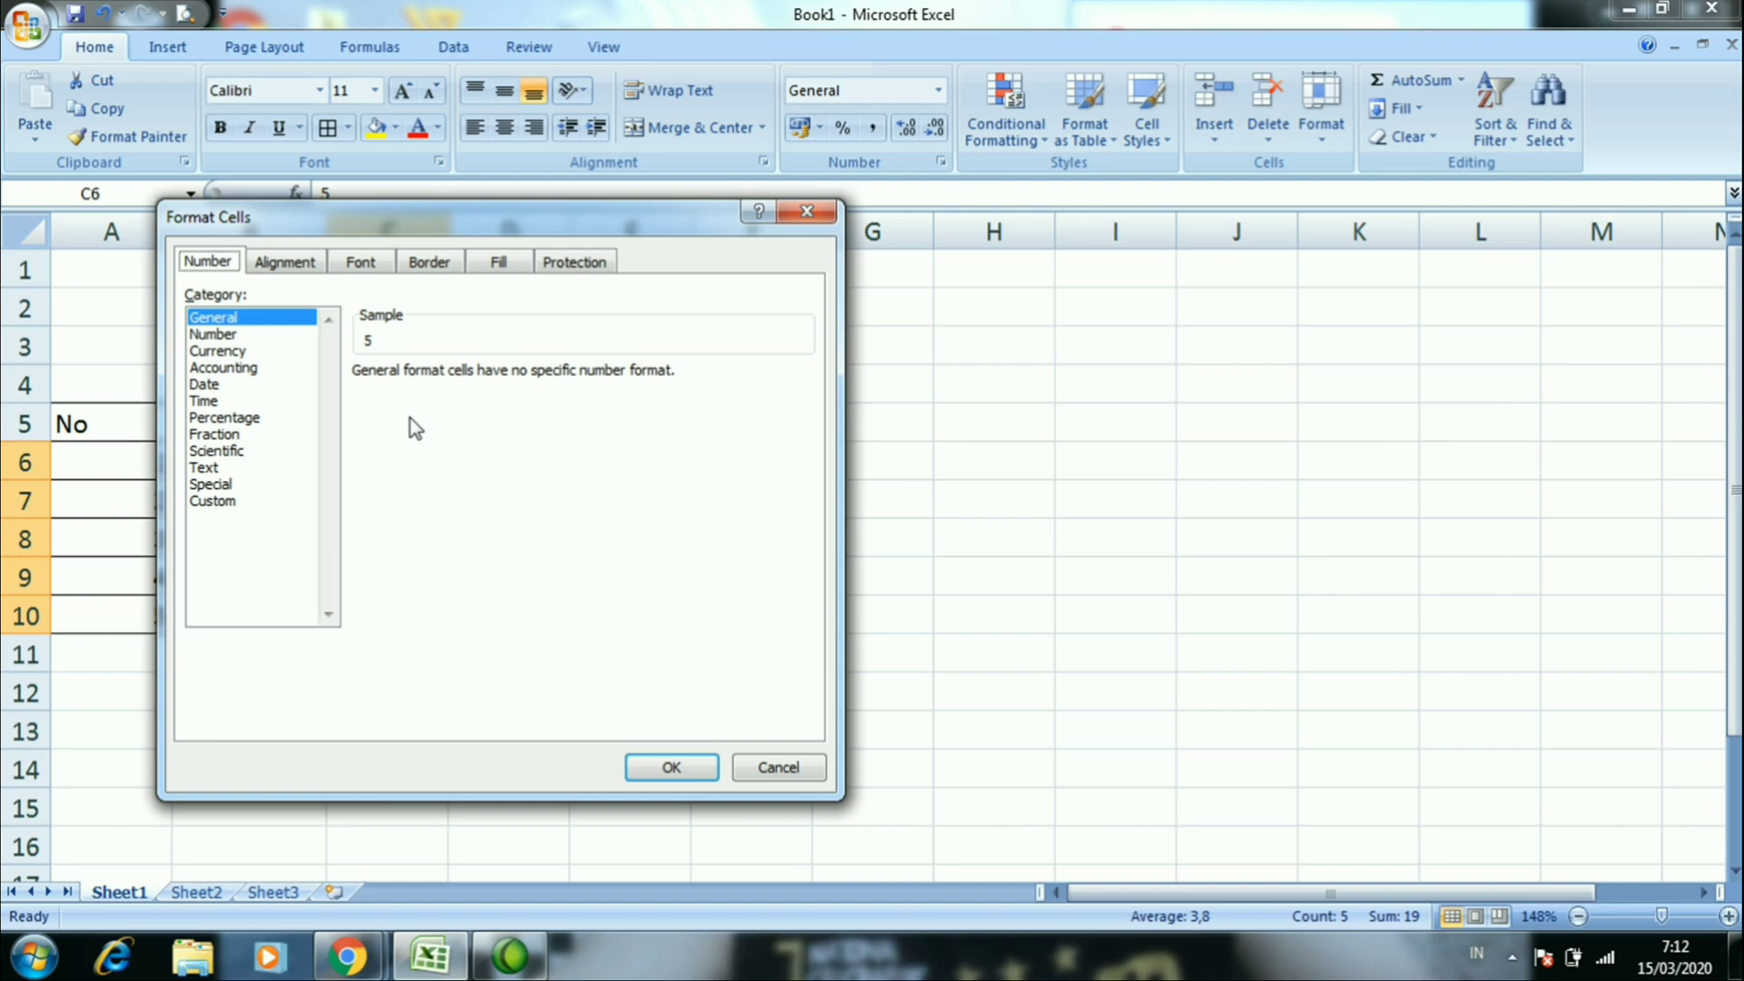
left_click(240, 336)
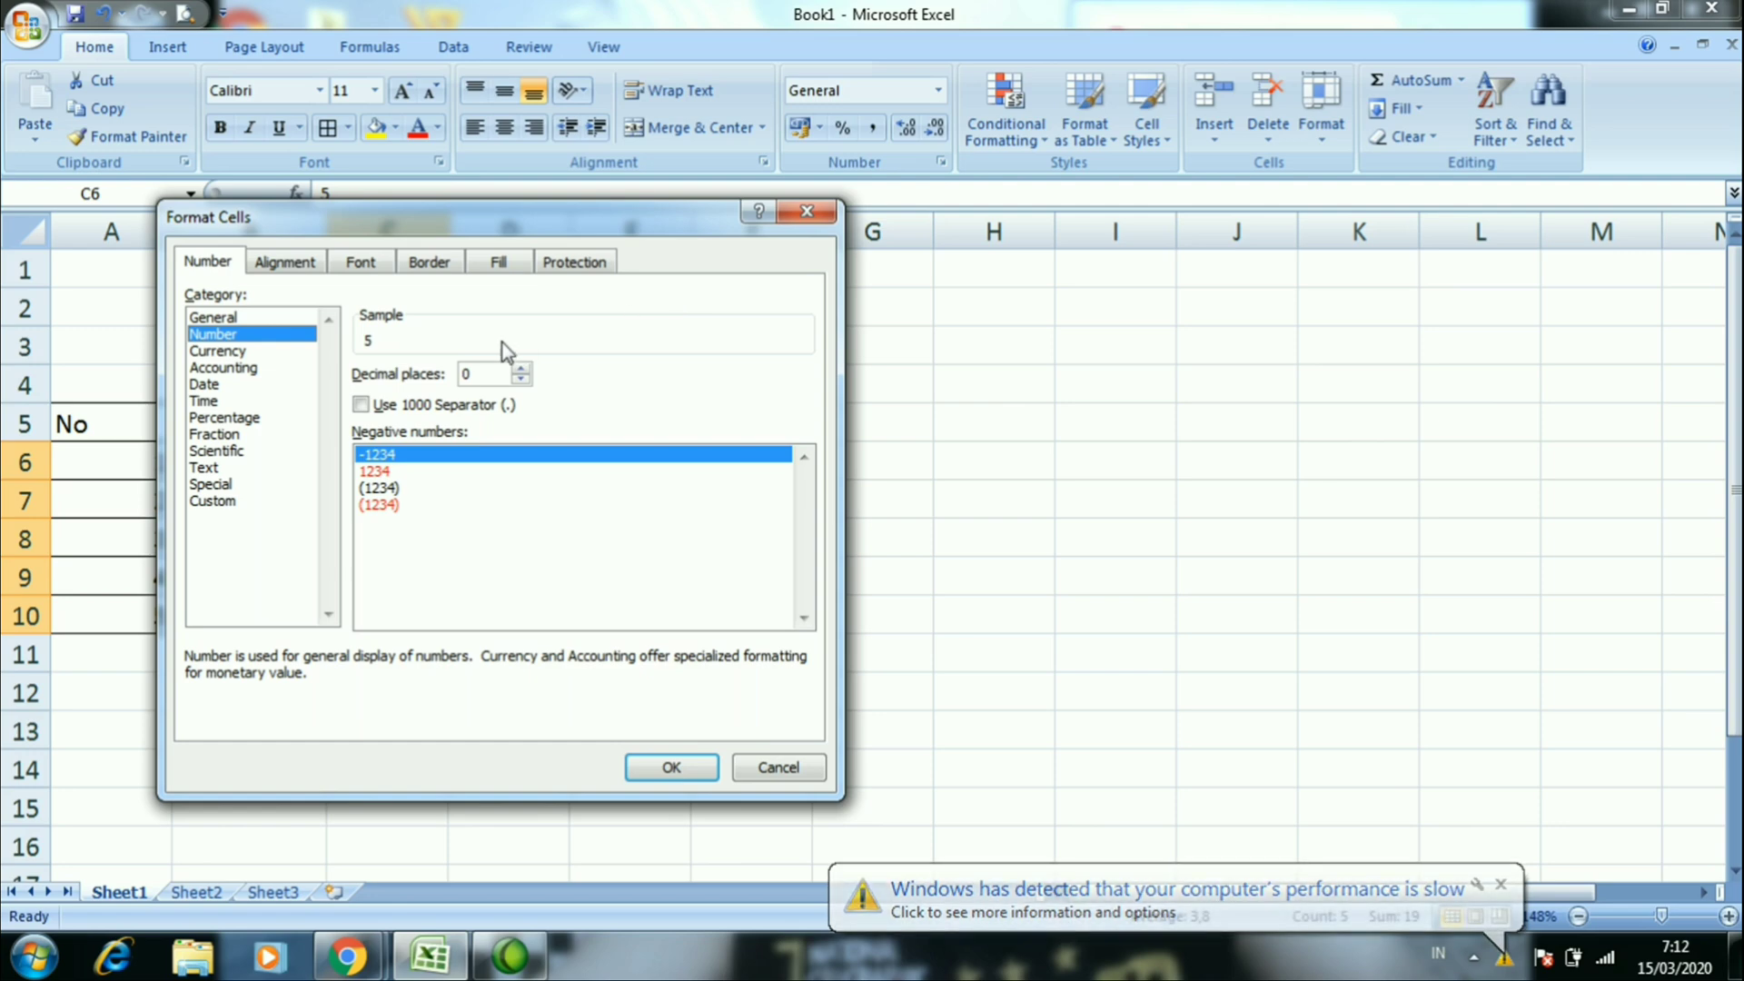
left_click(409, 470)
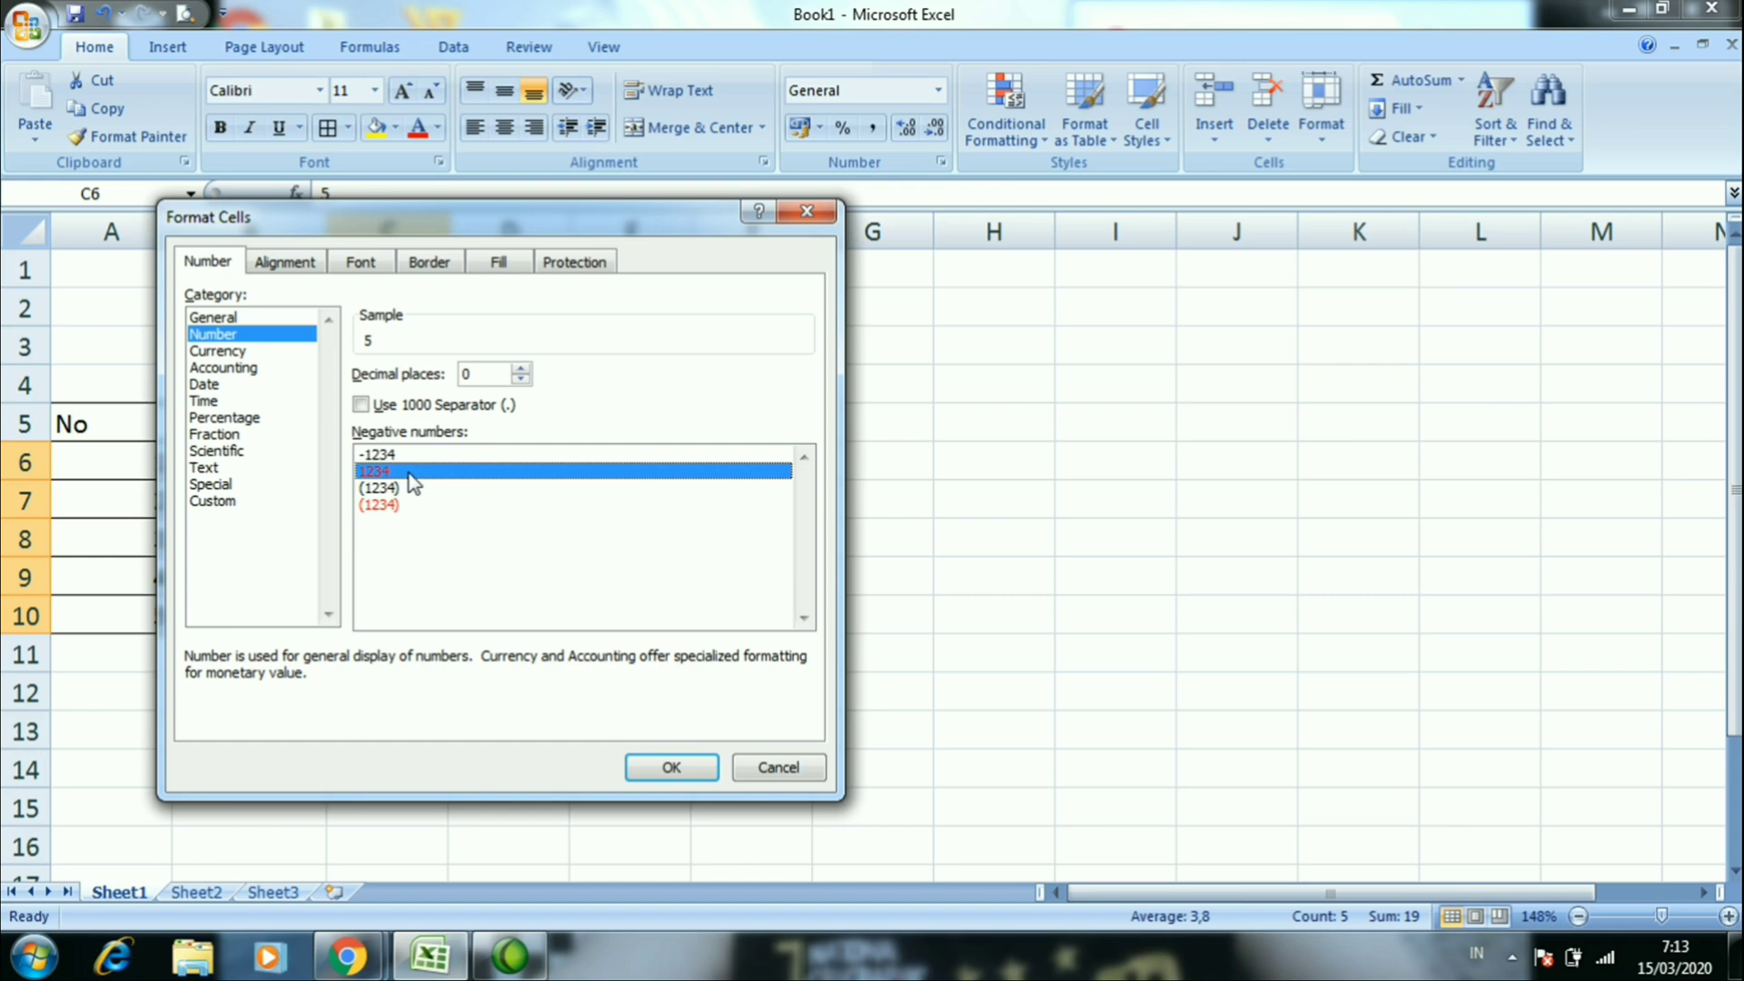
left_click(806, 211)
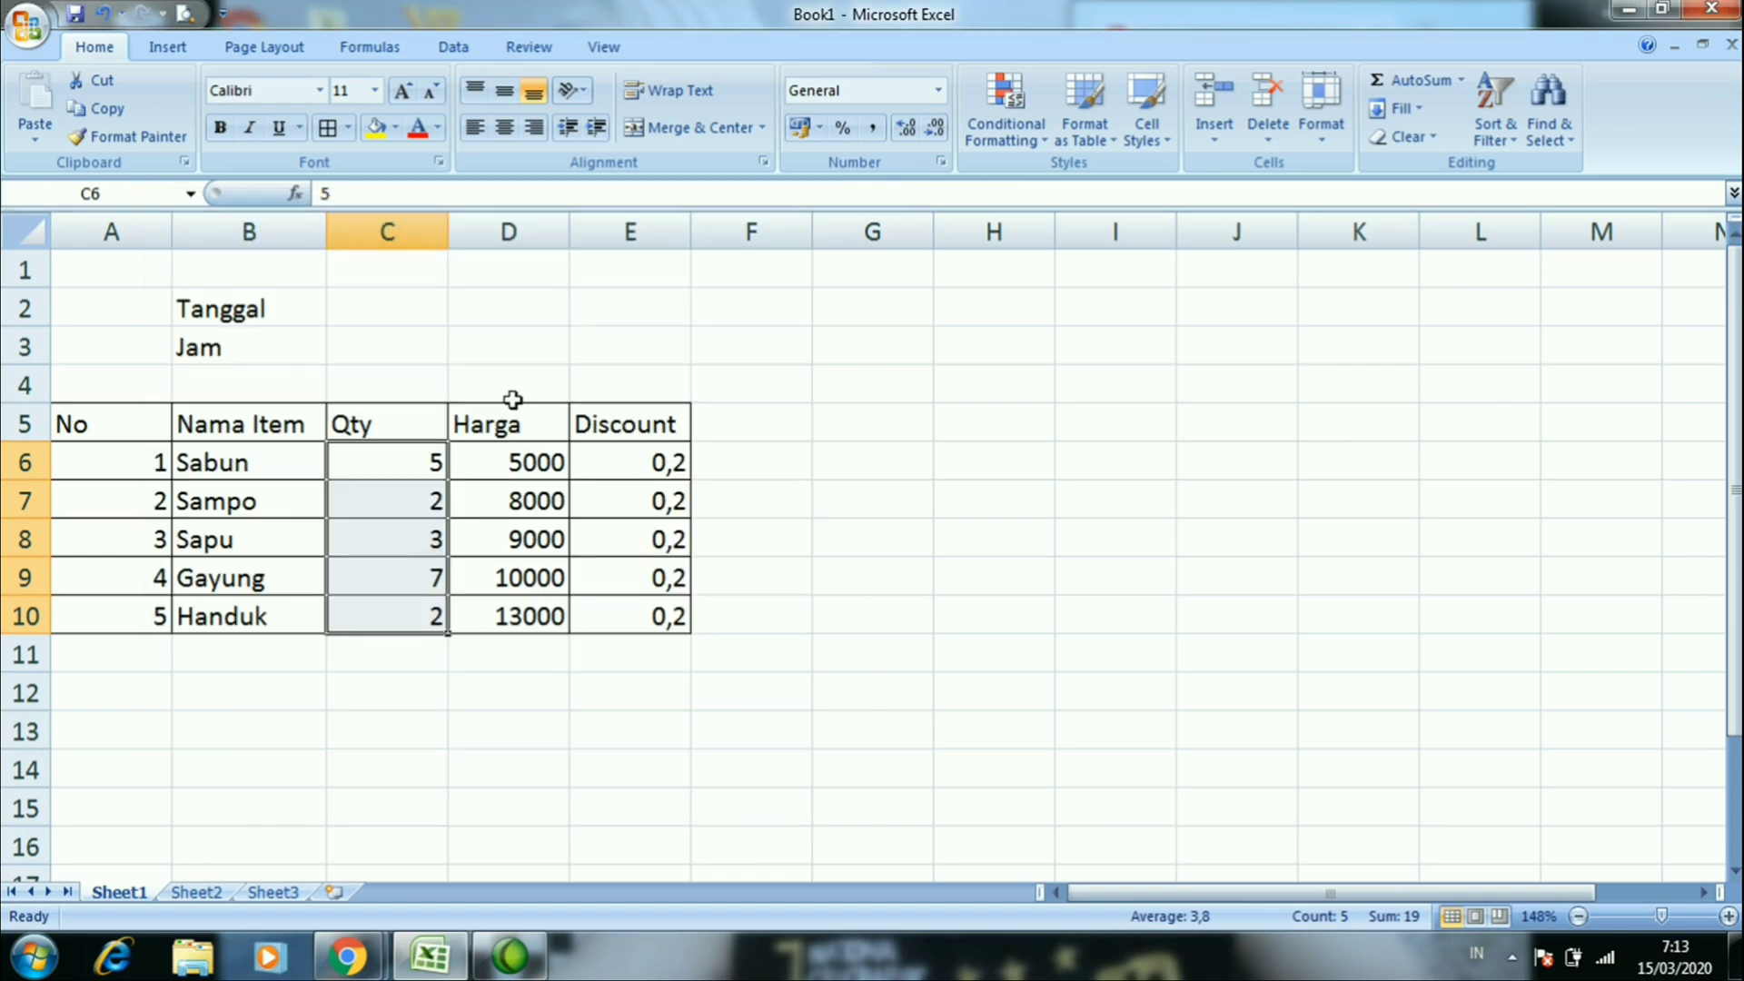
Format the Harga values in D6:D10 as Number with the 1000 separator and 2 decimal places
left_click_drag(506, 454, 509, 614)
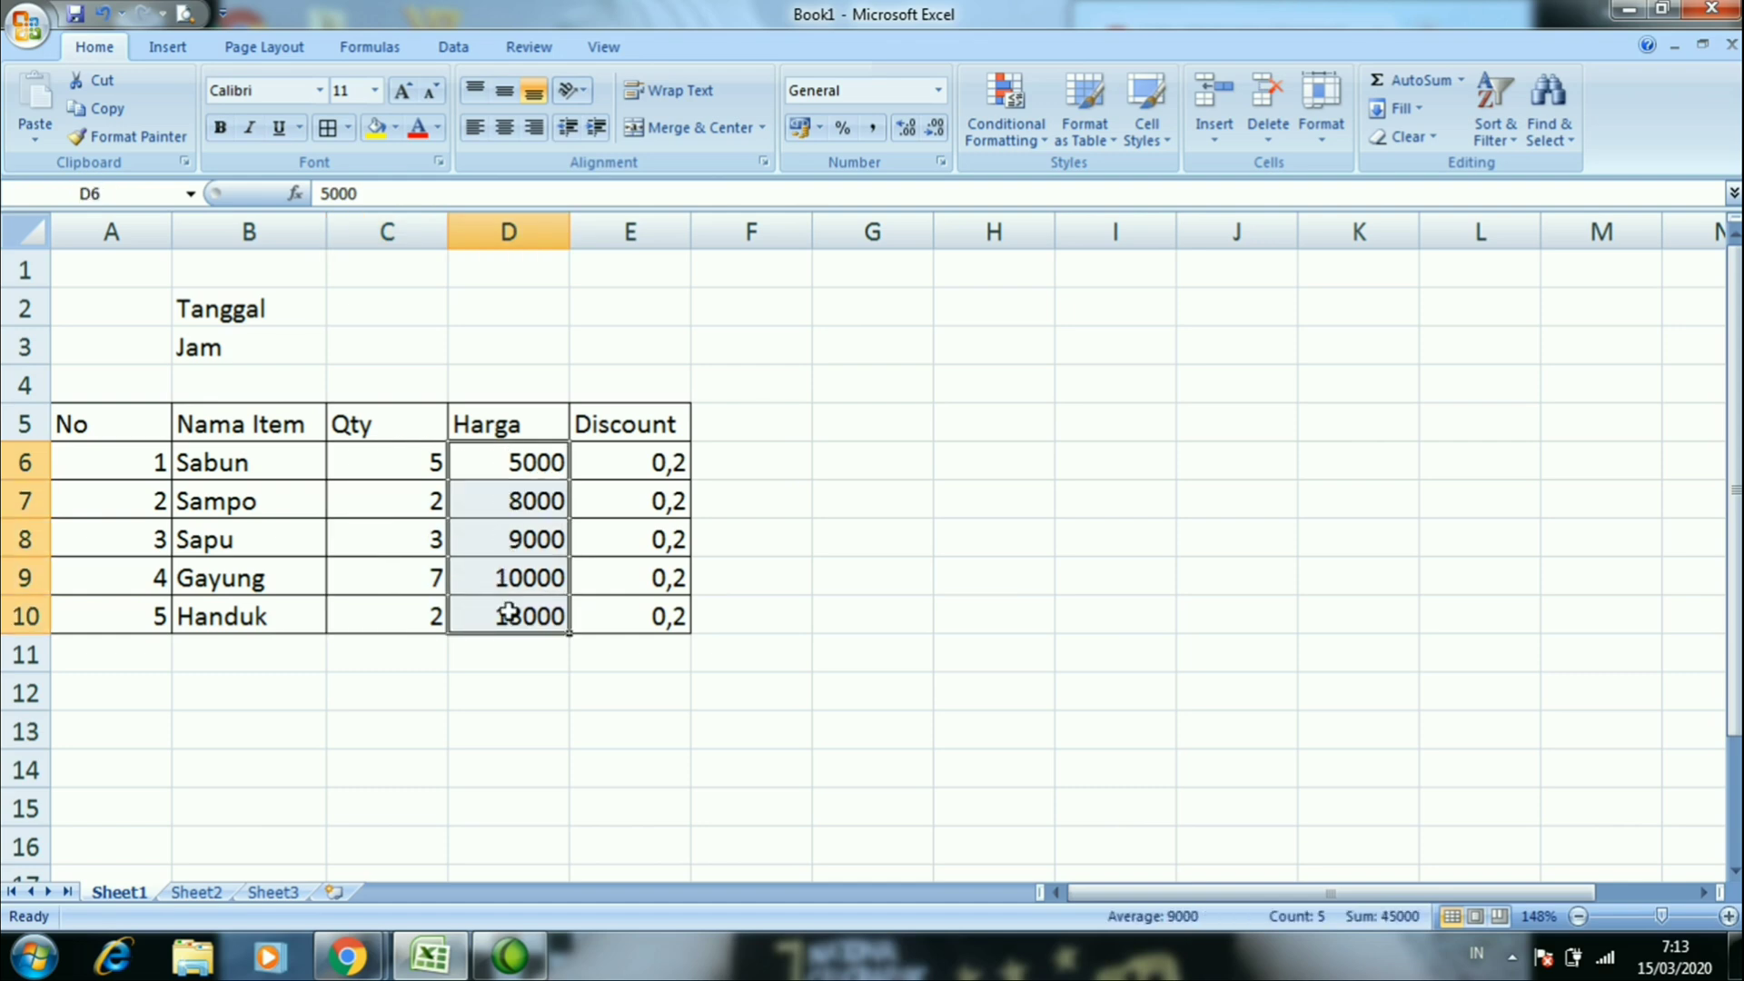
right_click(508, 614)
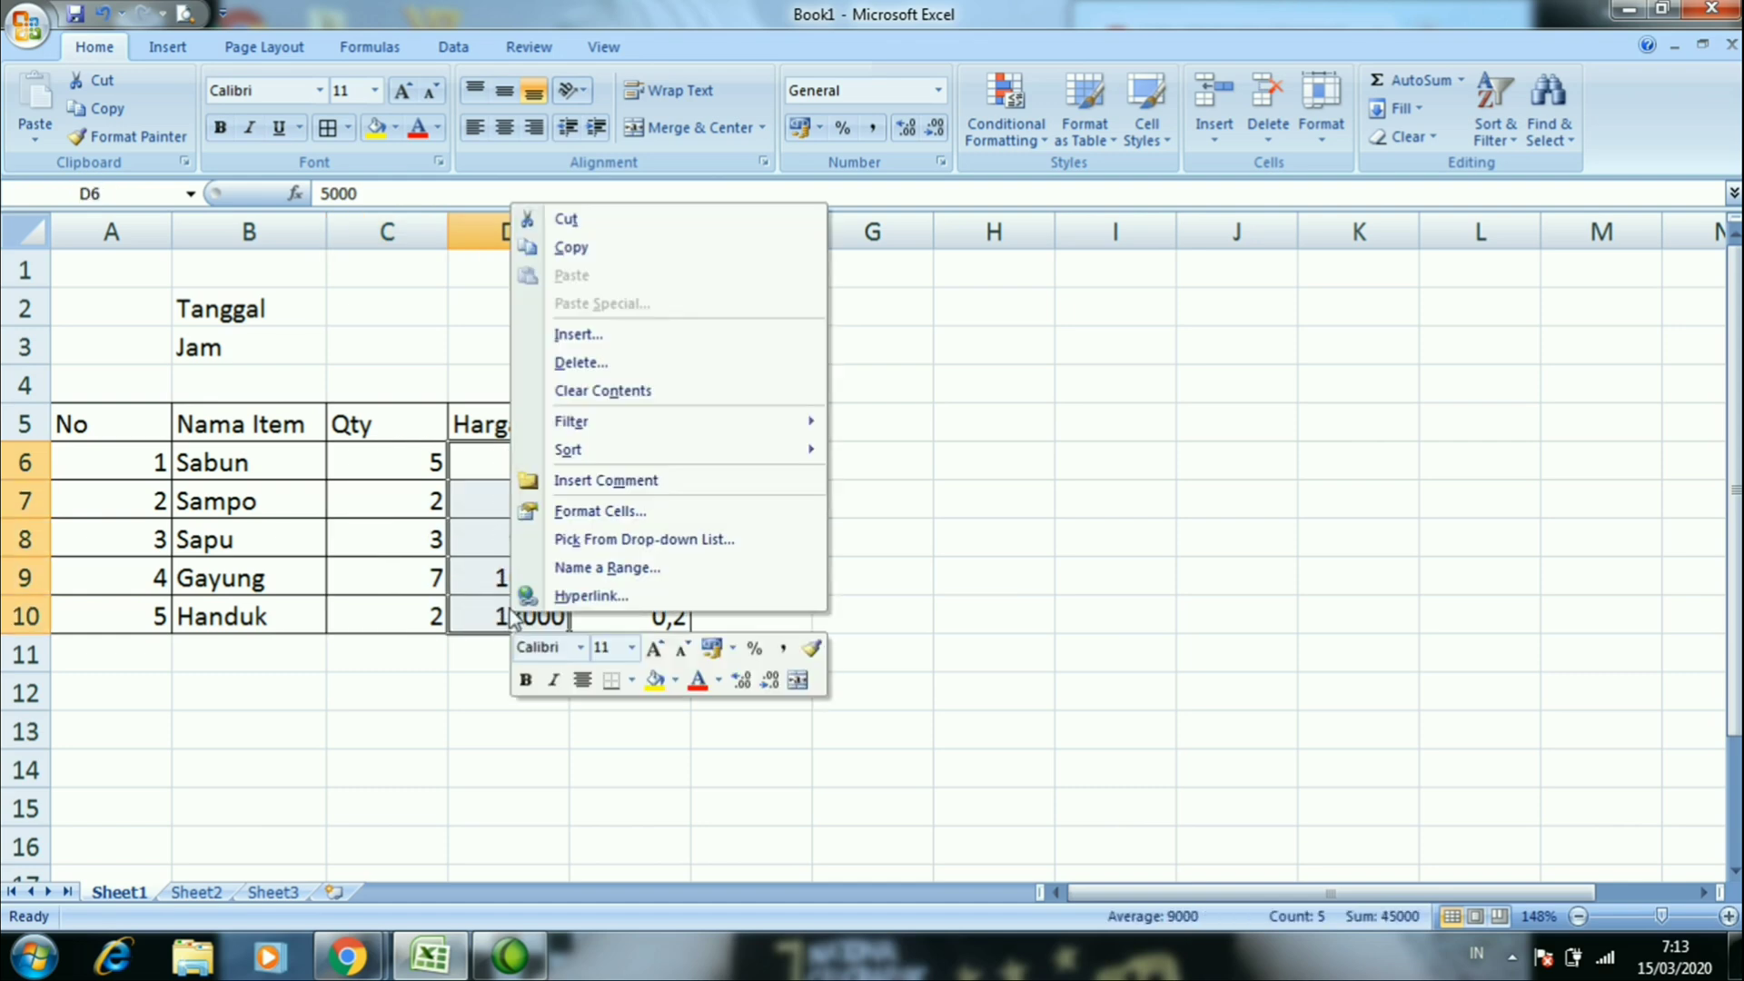
left_click(629, 513)
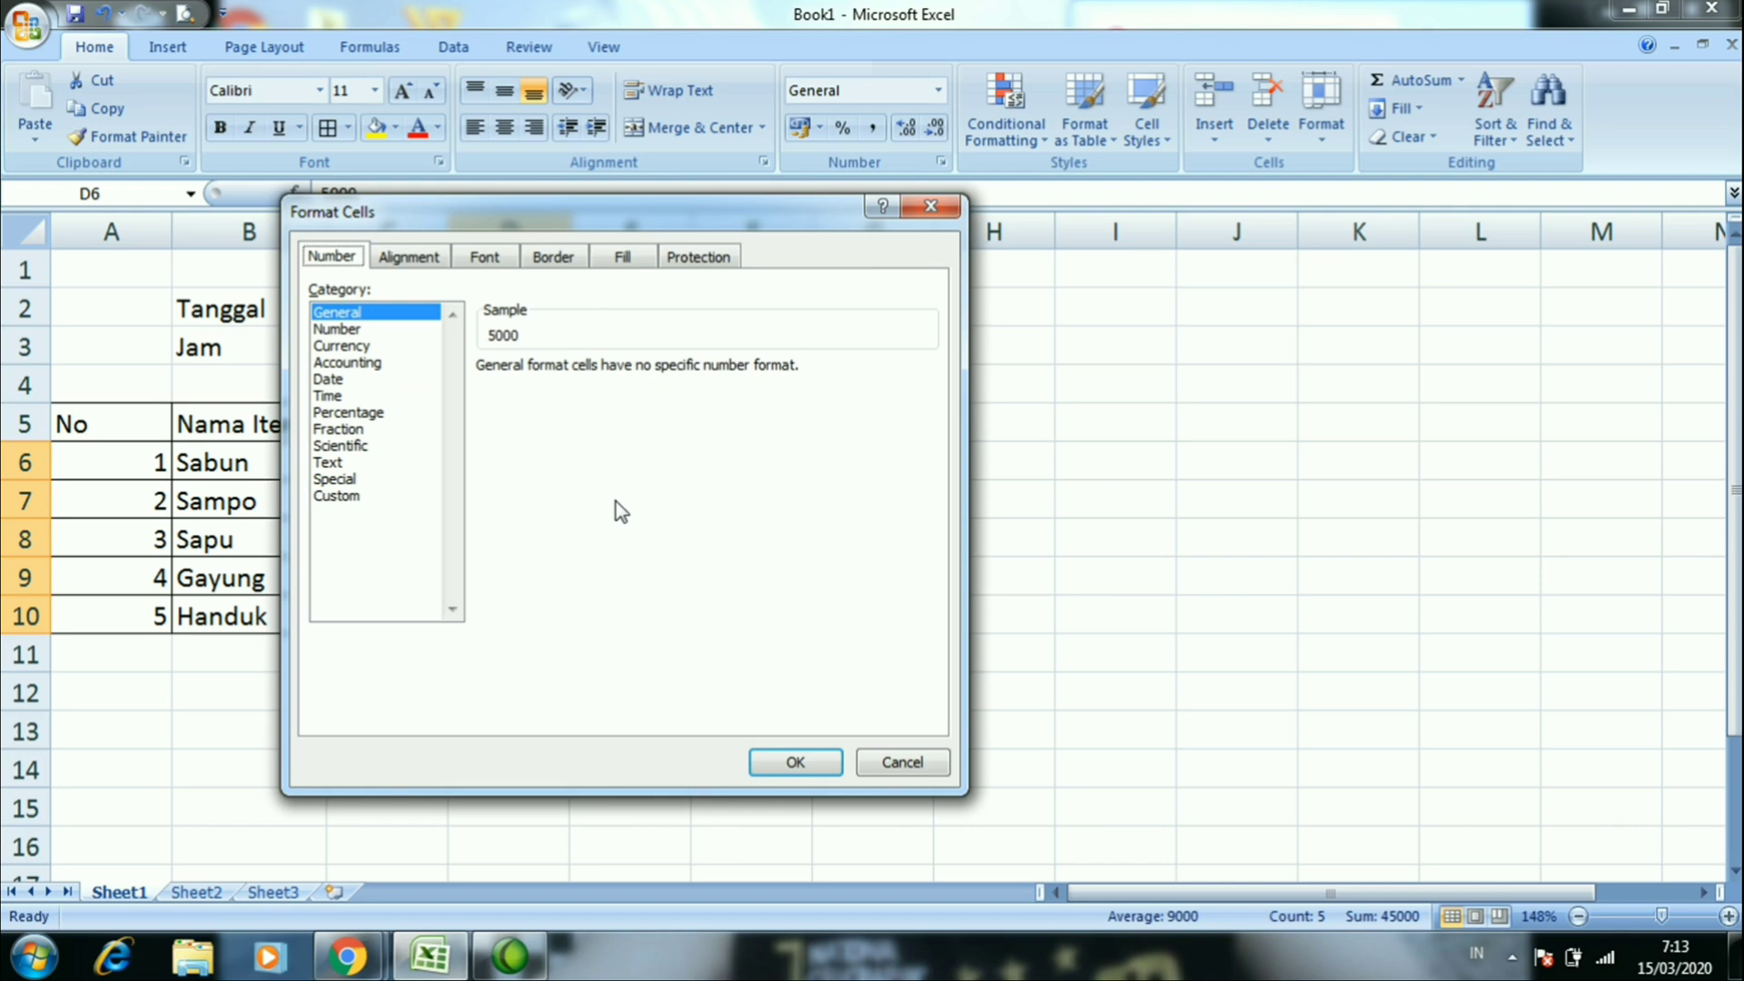
left_click(335, 330)
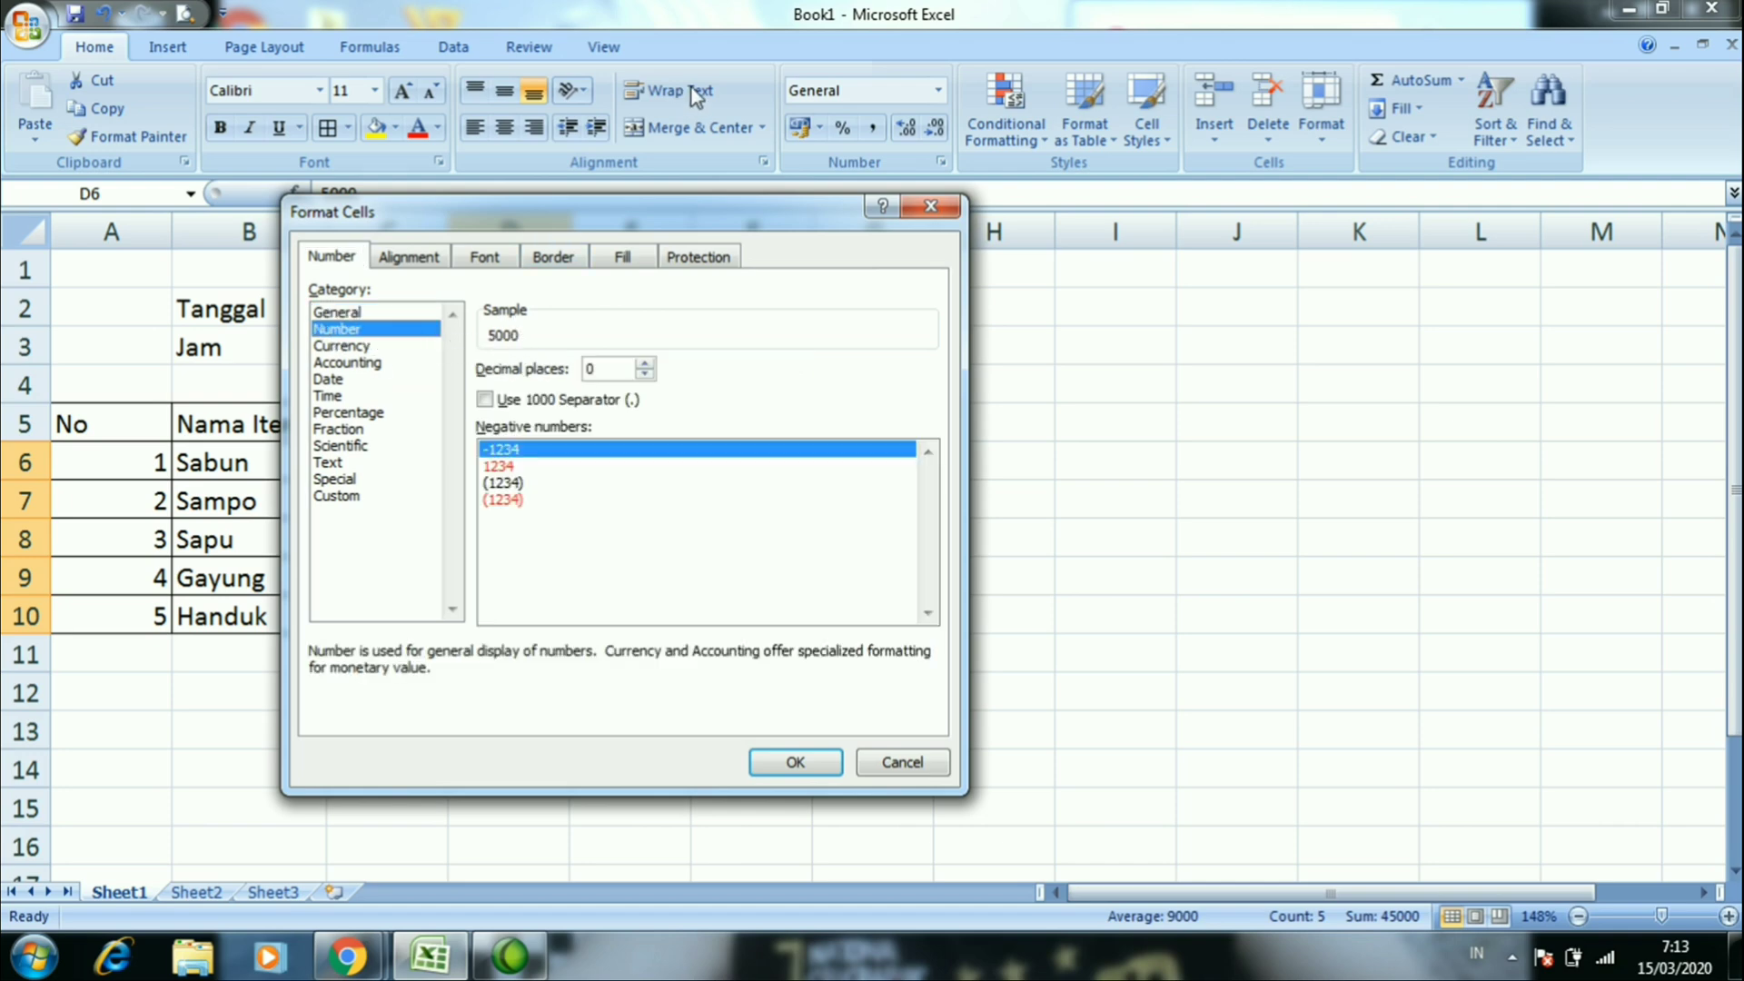
left_click_drag(638, 218, 1091, 231)
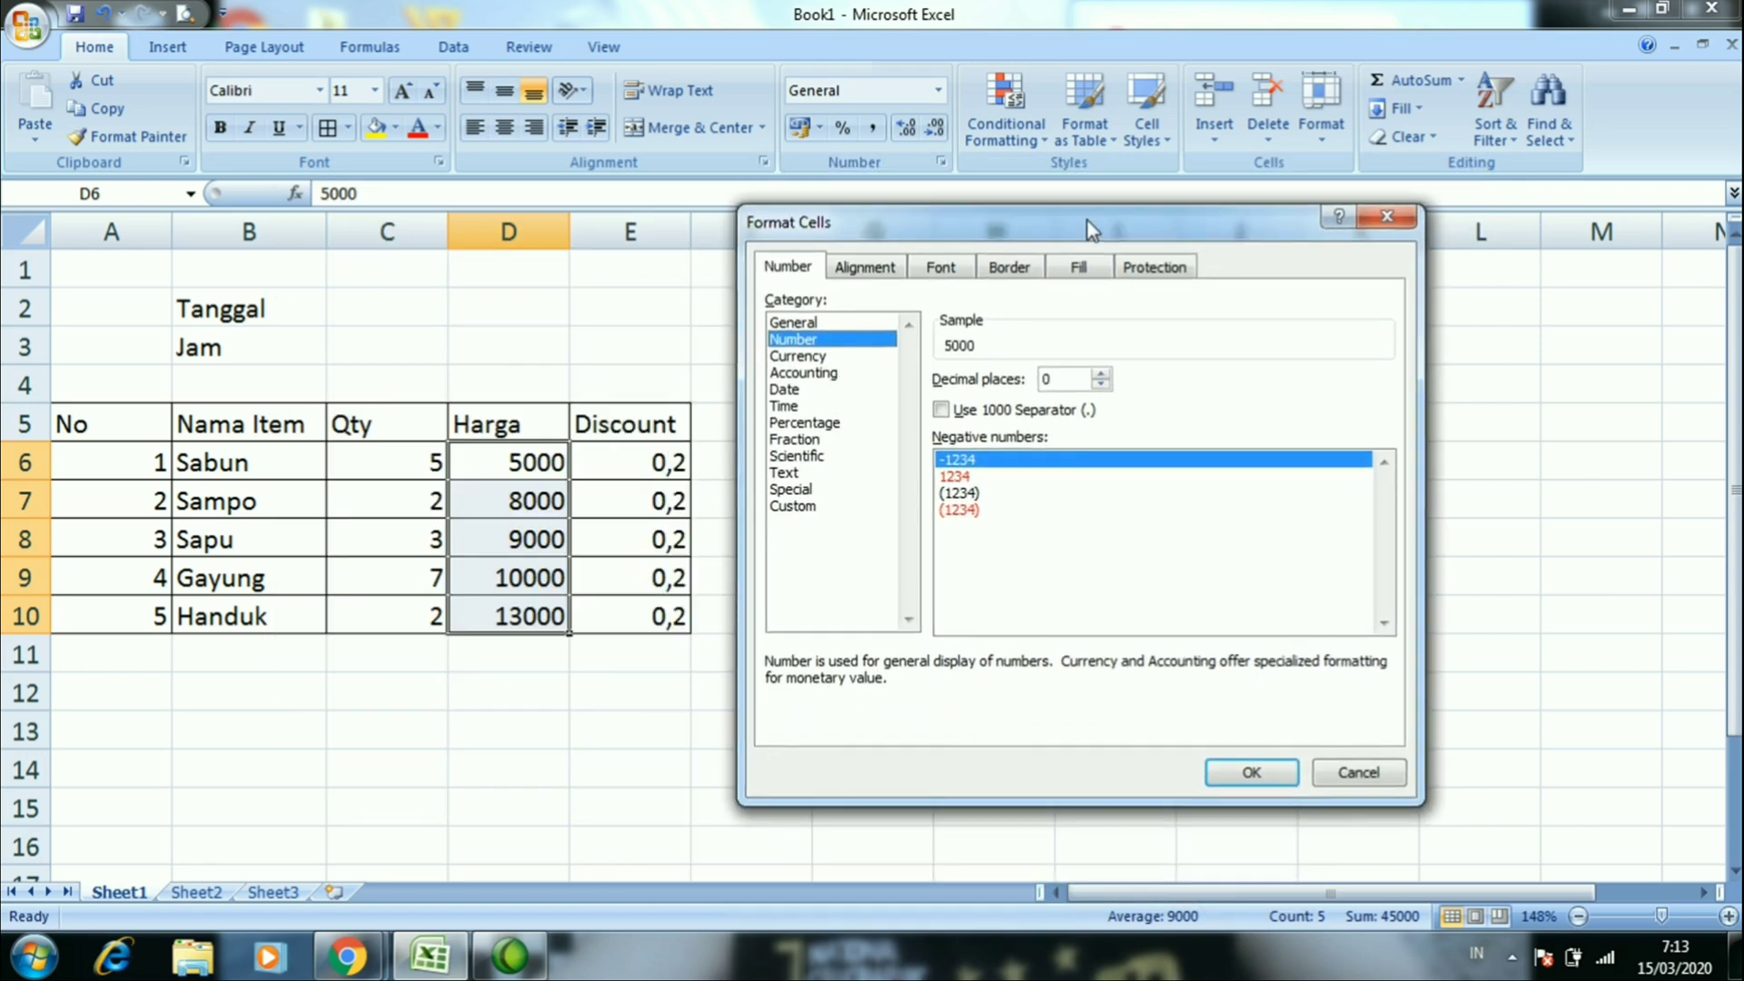
left_click(989, 413)
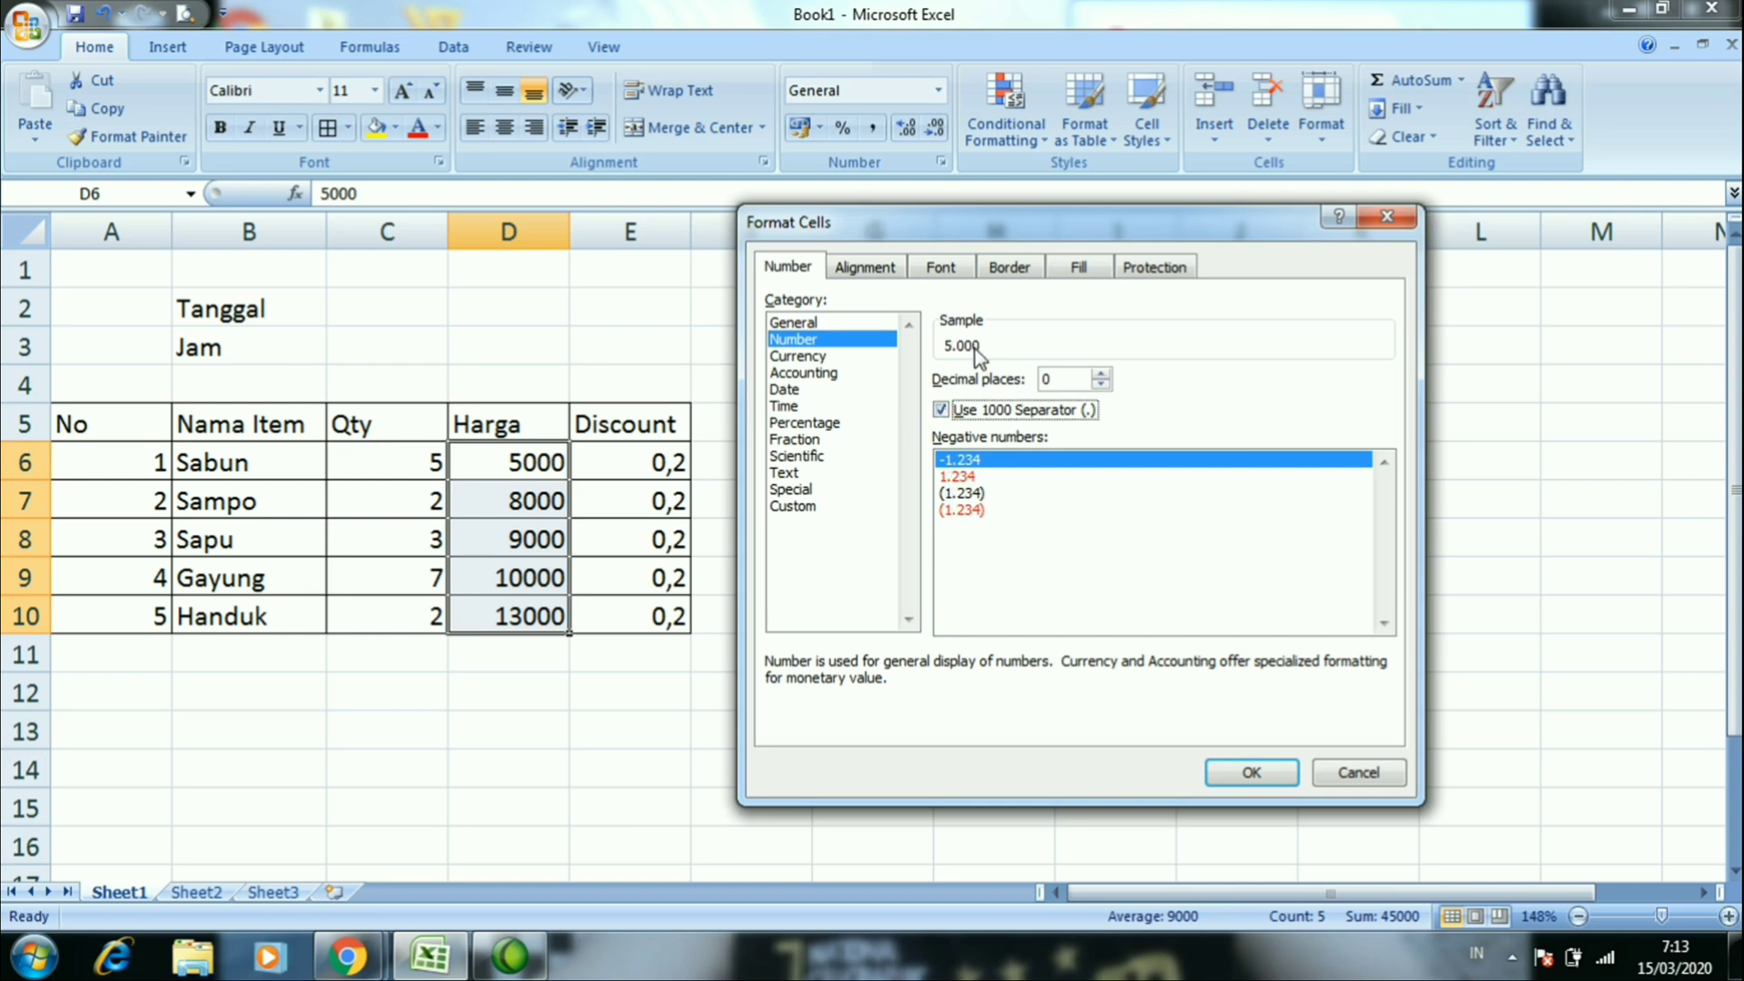
left_click(1103, 383)
left_click(1100, 373)
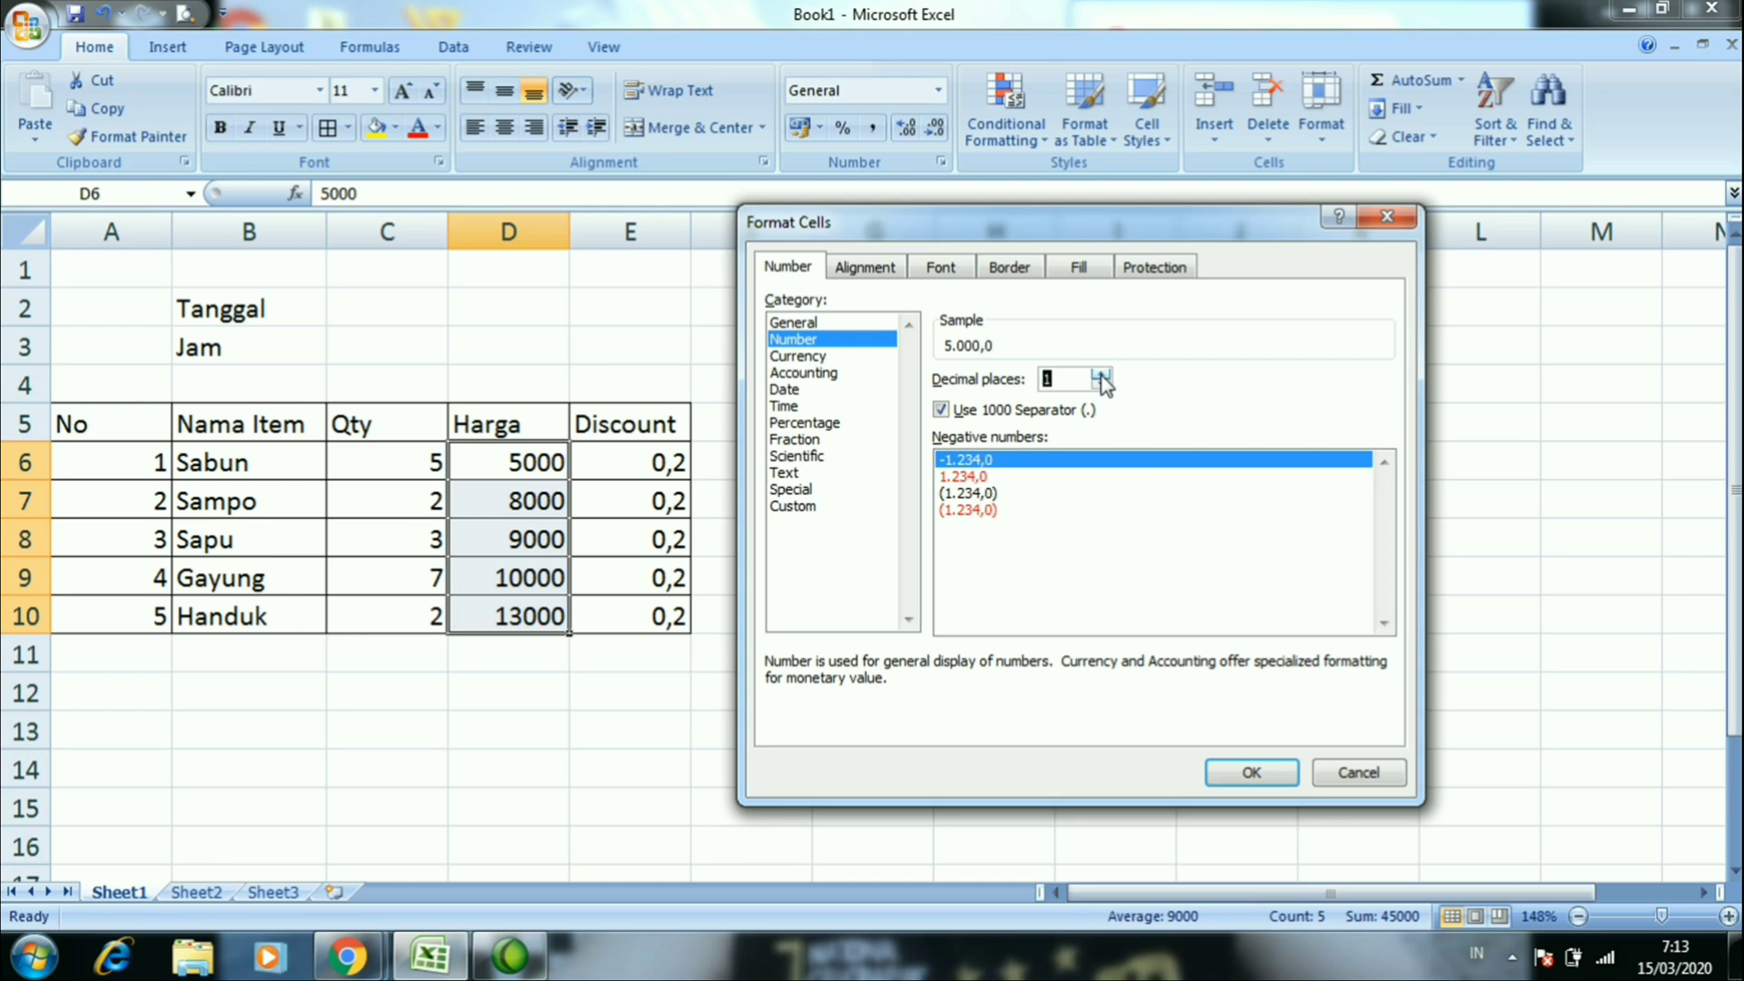
left_click(1101, 374)
left_click(1242, 775)
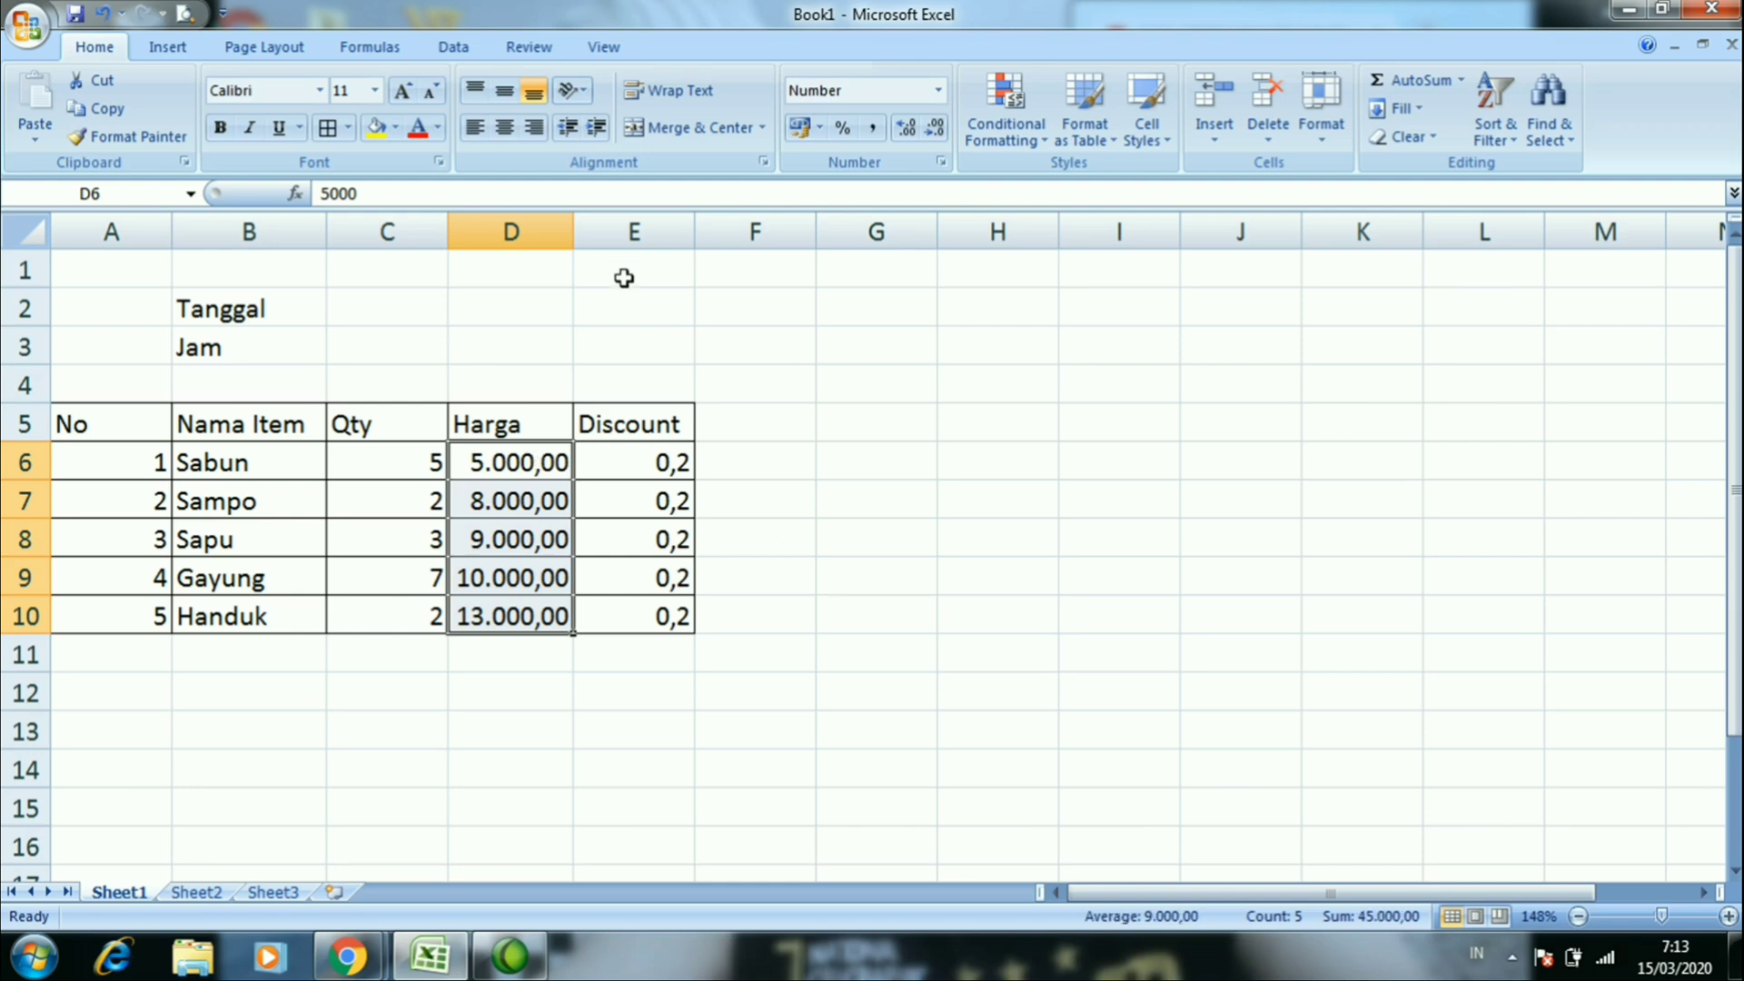
left_click(533, 559)
left_click(530, 469)
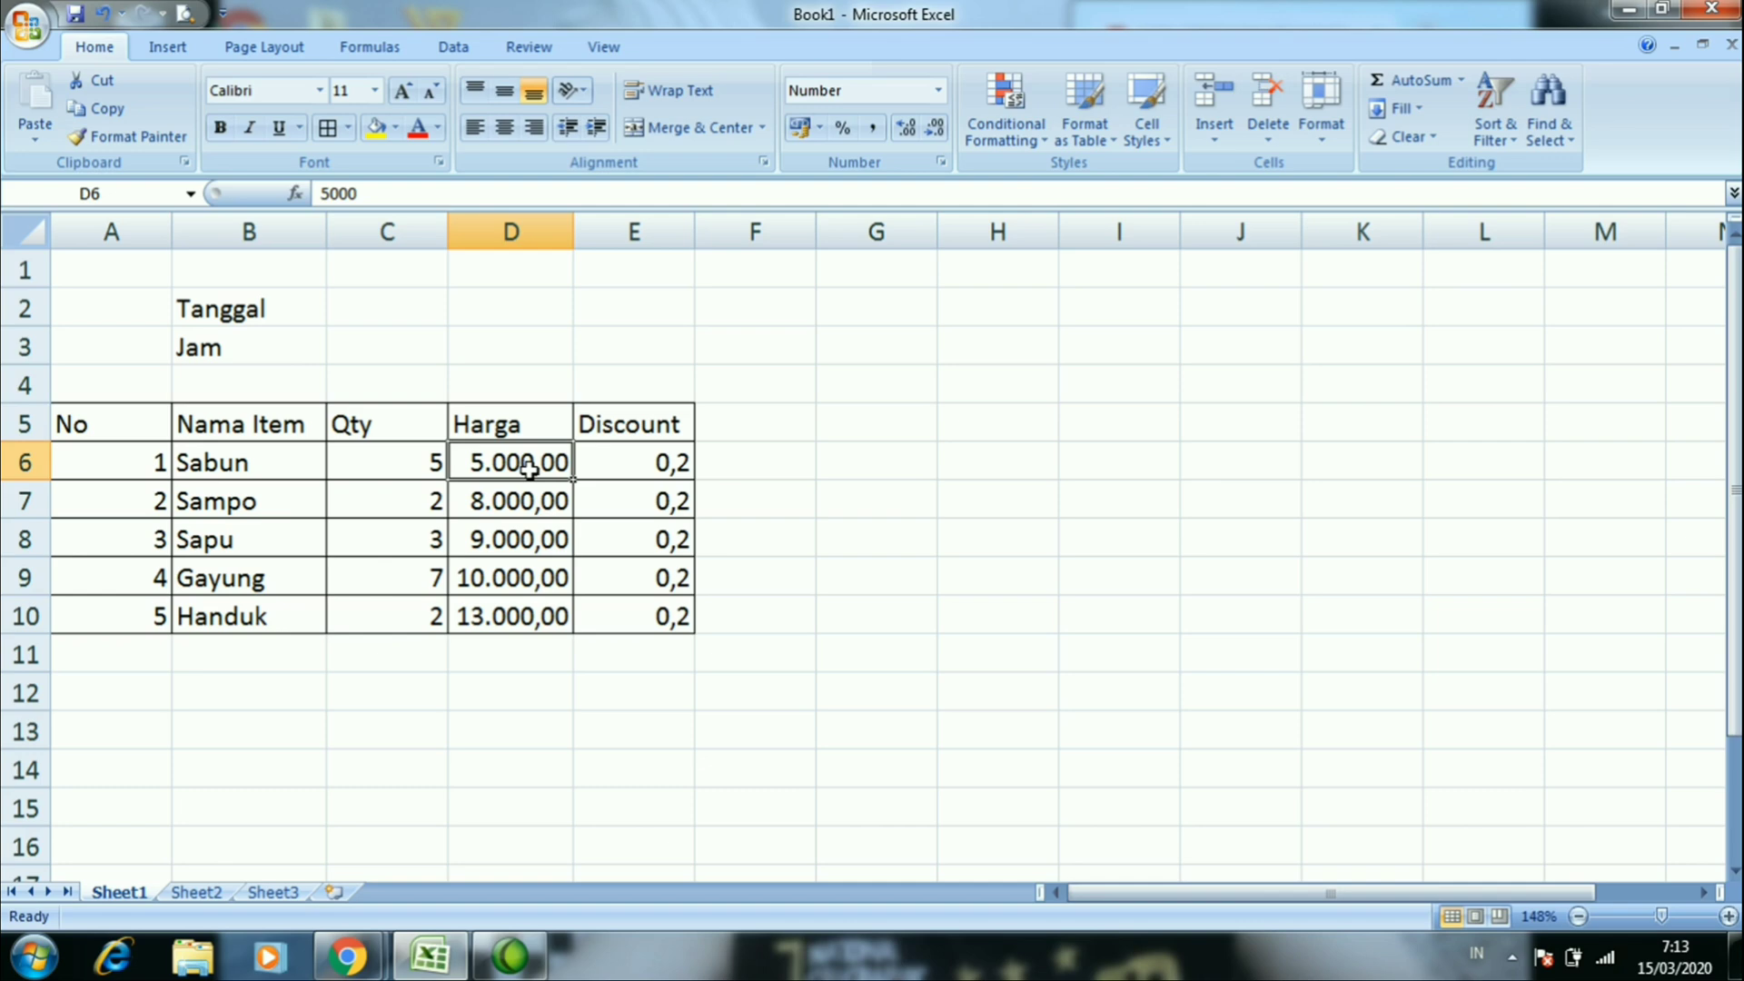
left_click(530, 501)
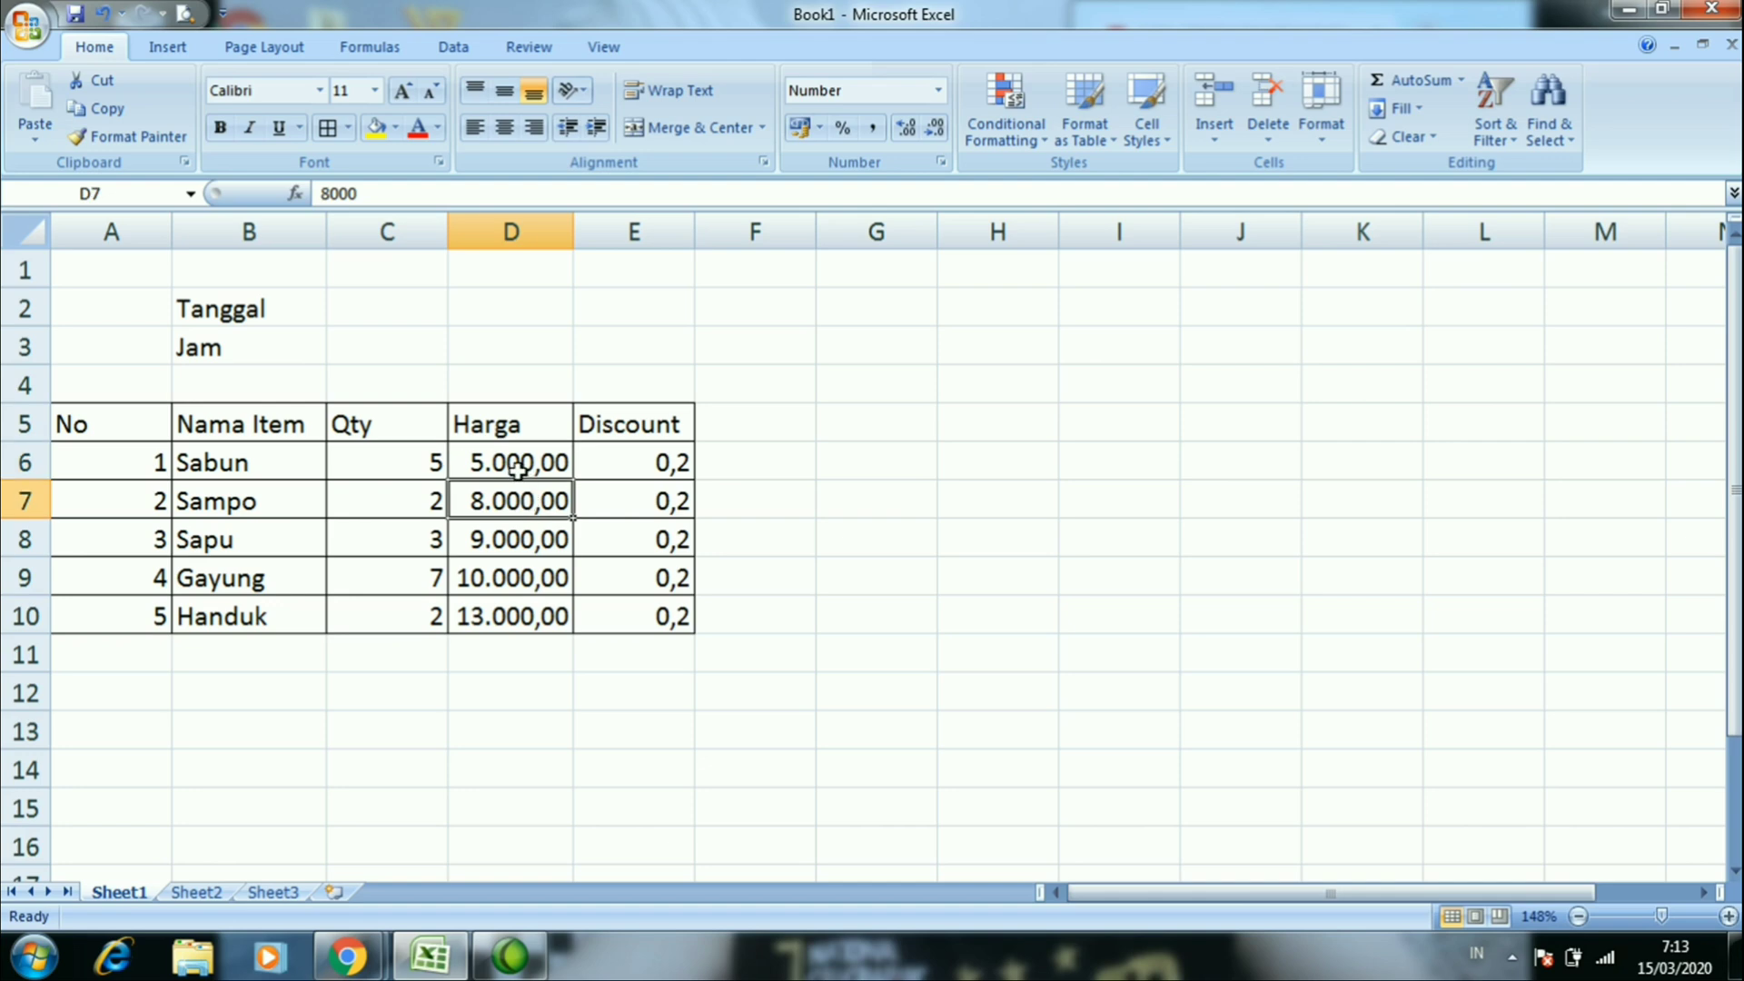
Format the Harga values in D6:D10 as Currency with the Rp symbol and 0 decimal places
left_click_drag(519, 464, 518, 611)
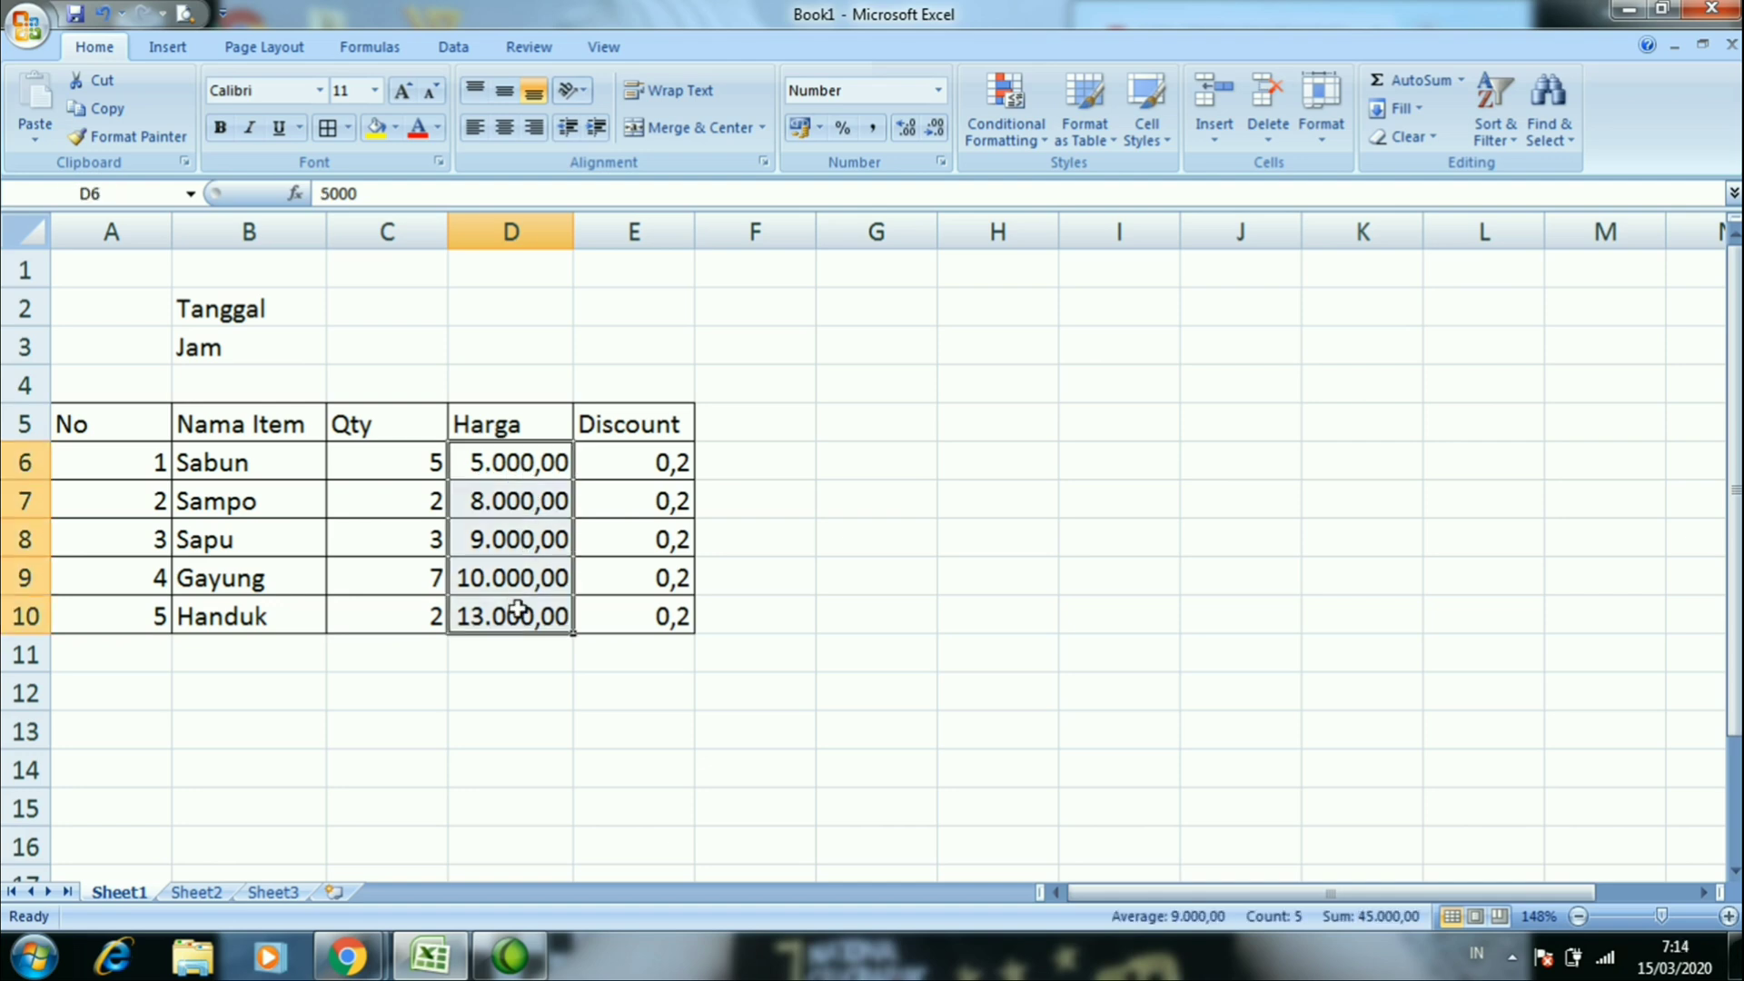
right_click(518, 610)
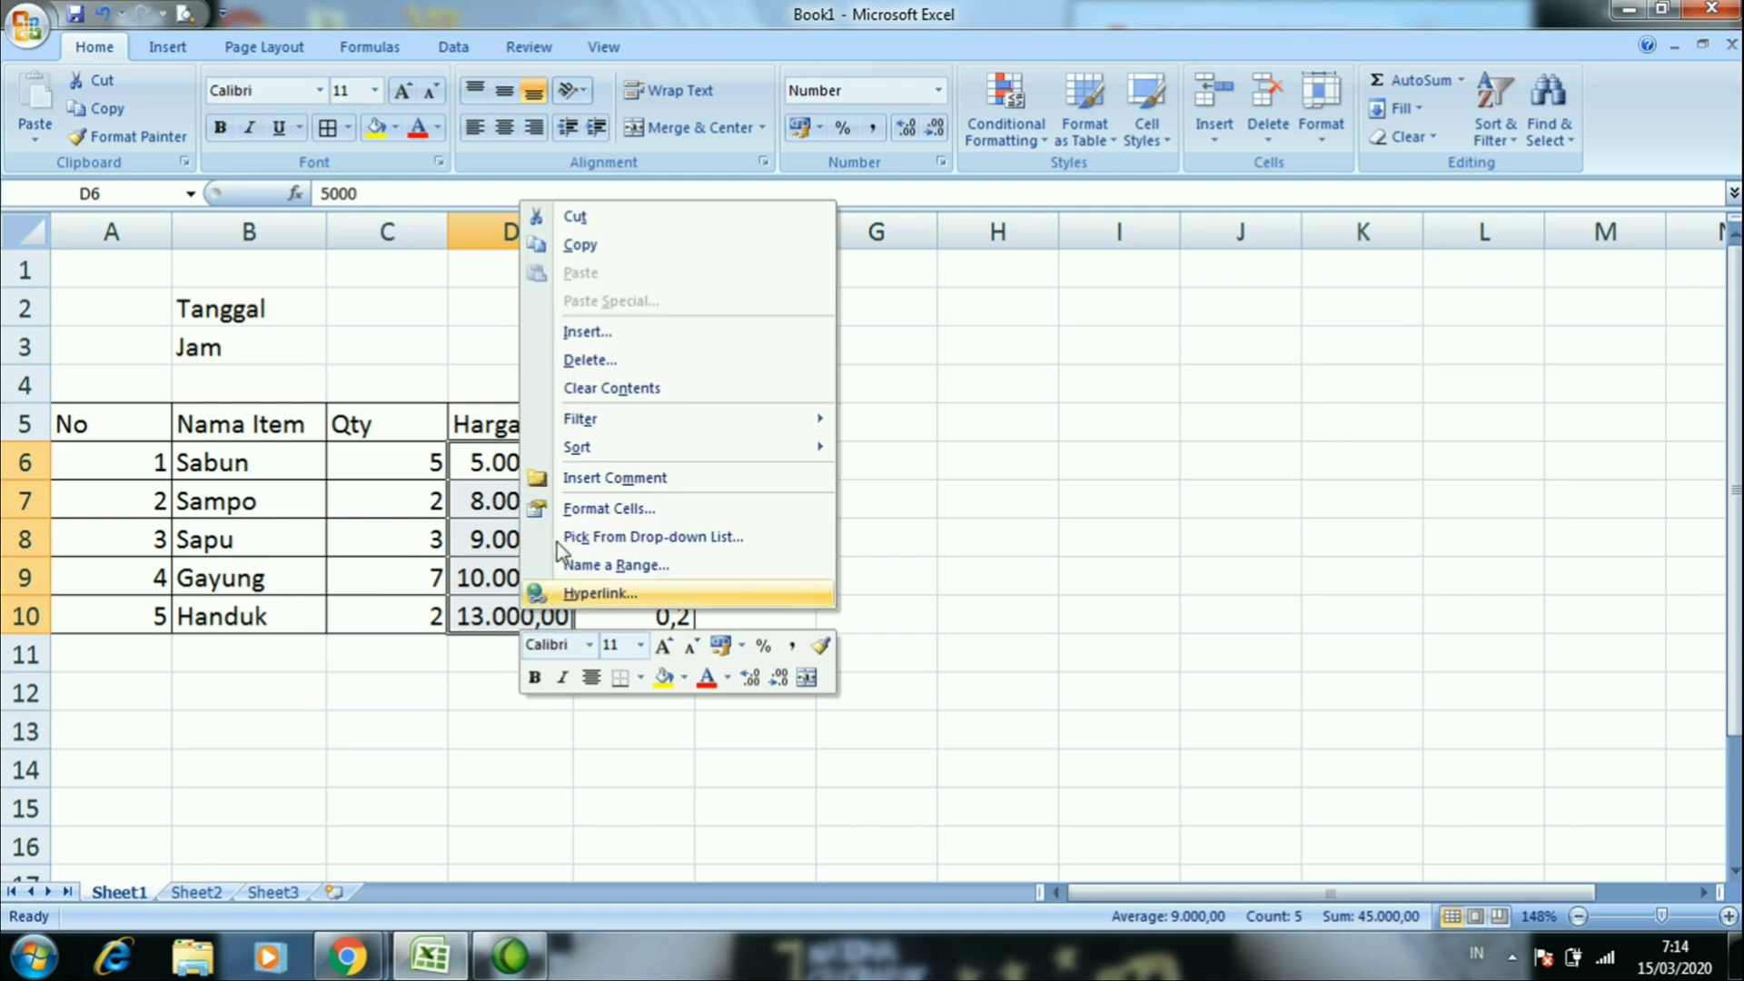
left_click(594, 505)
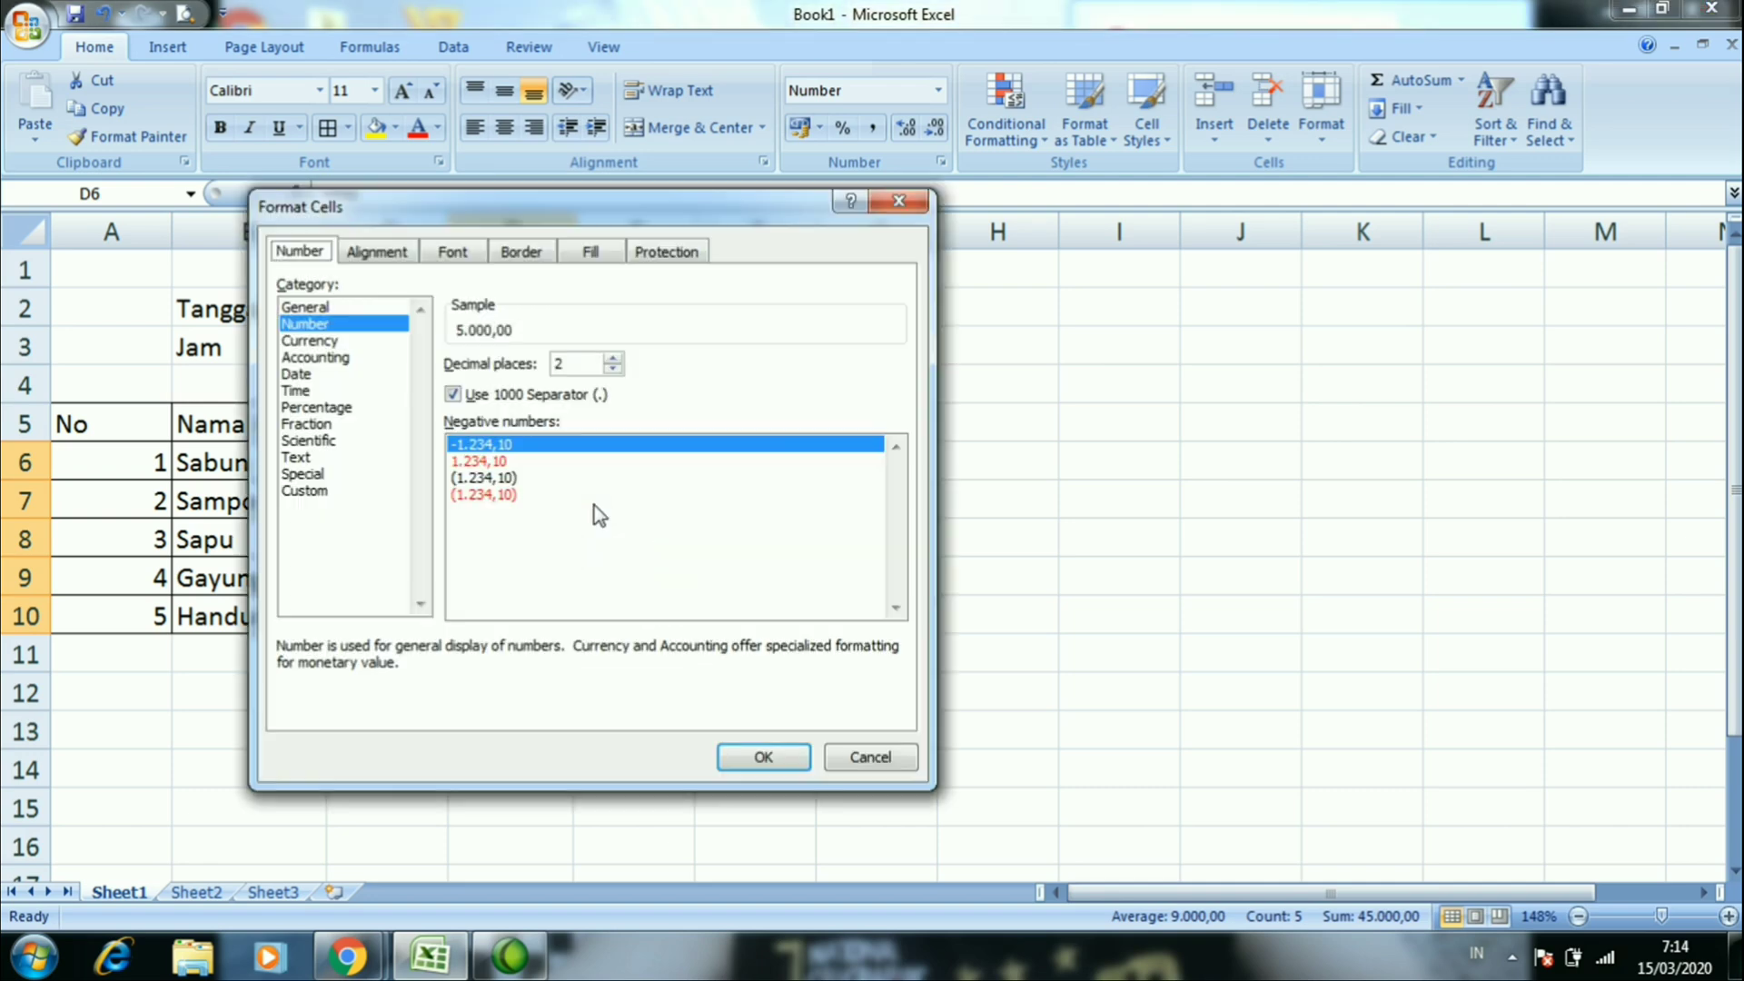
left_click(334, 342)
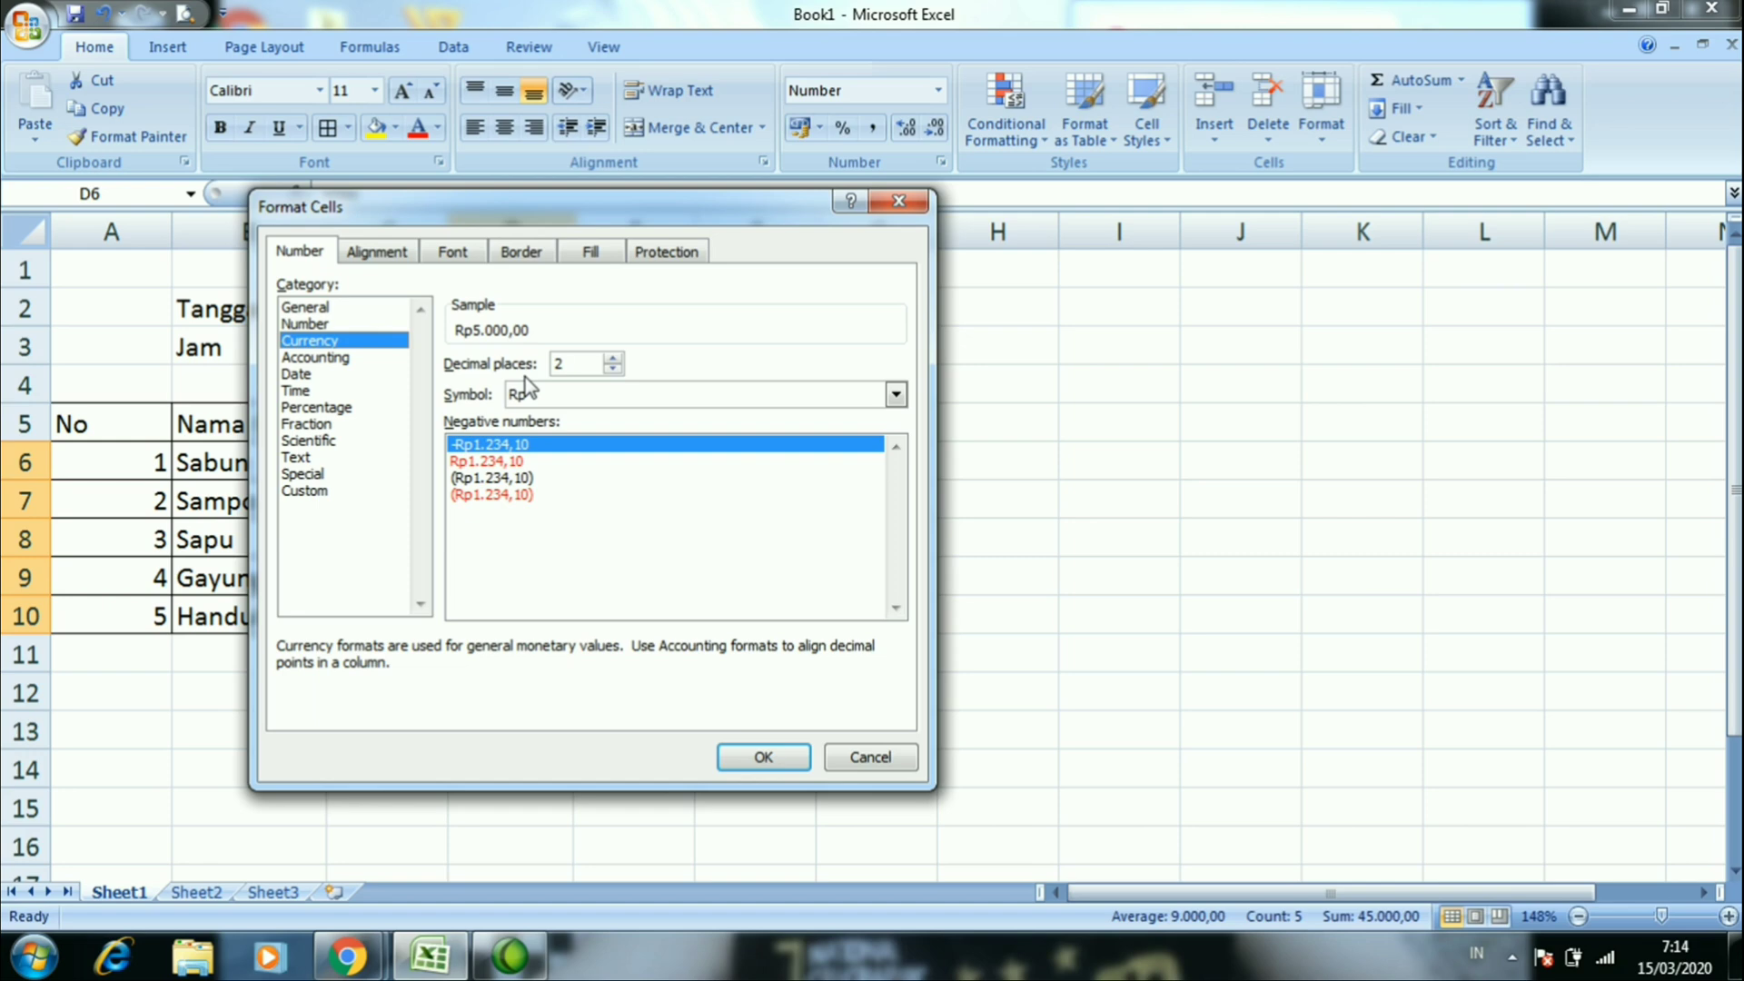
left_click(542, 394)
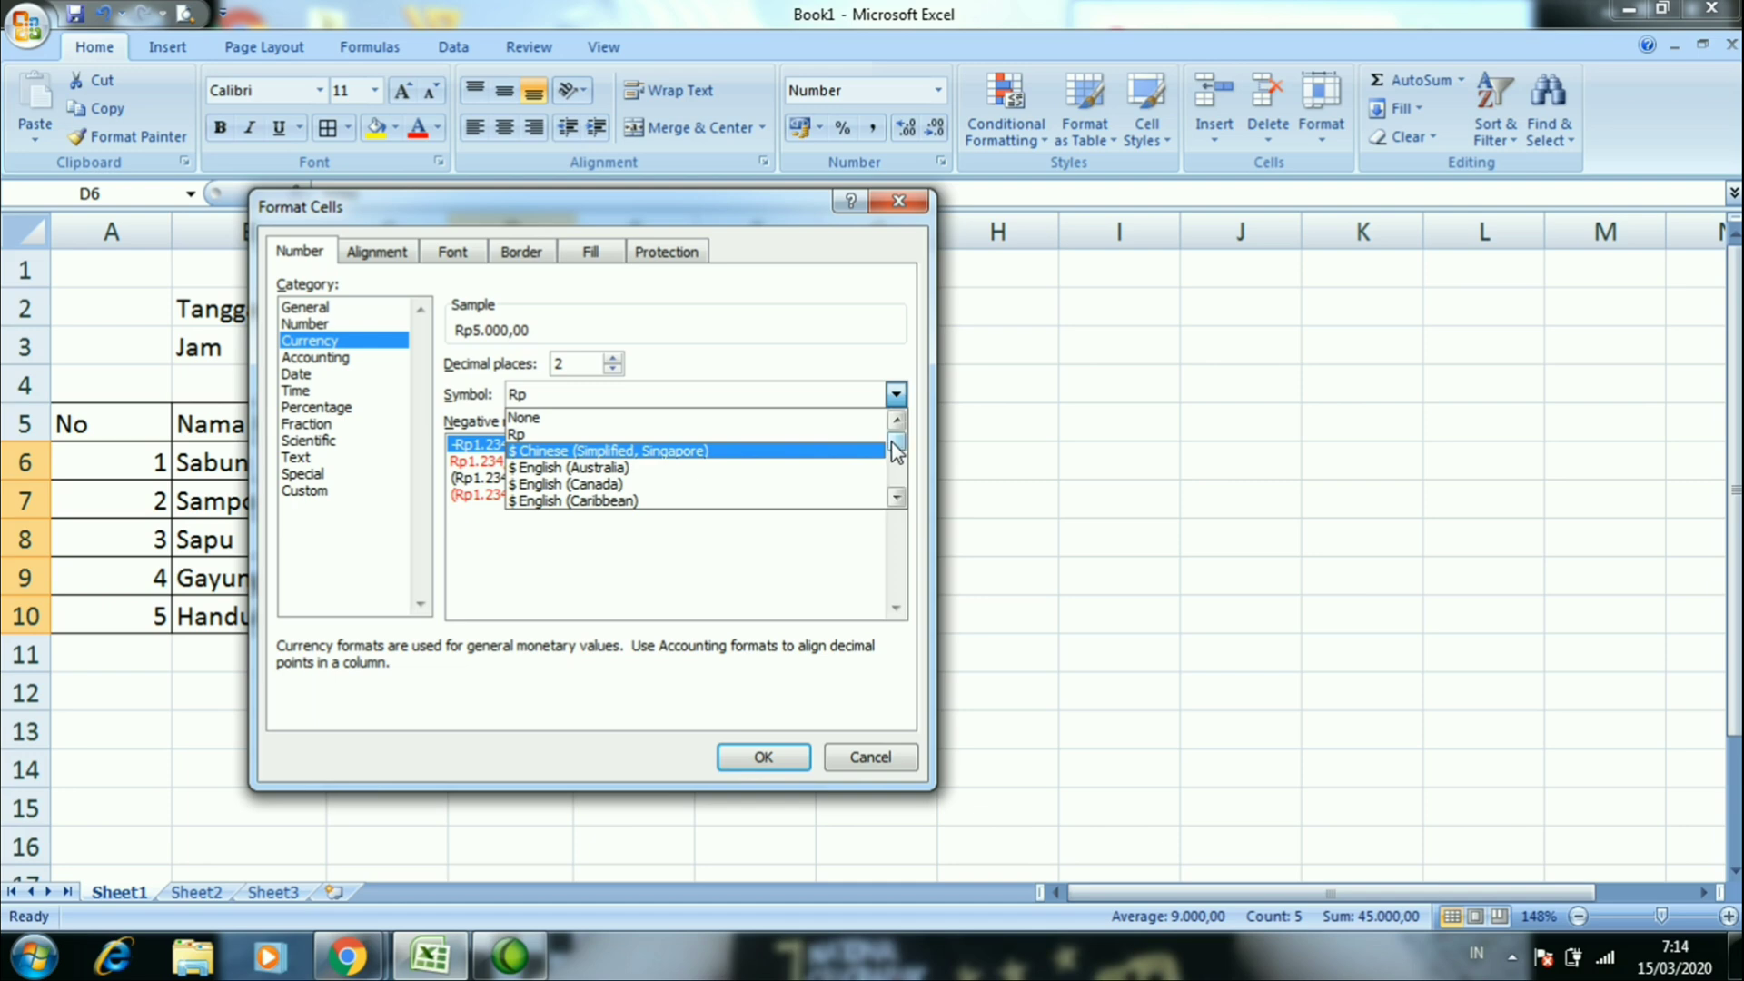
mouse_move(896, 447)
left_mouse_down()
mouse_move(897, 474)
mouse_move(895, 419)
left_mouse_up()
left_click(820, 434)
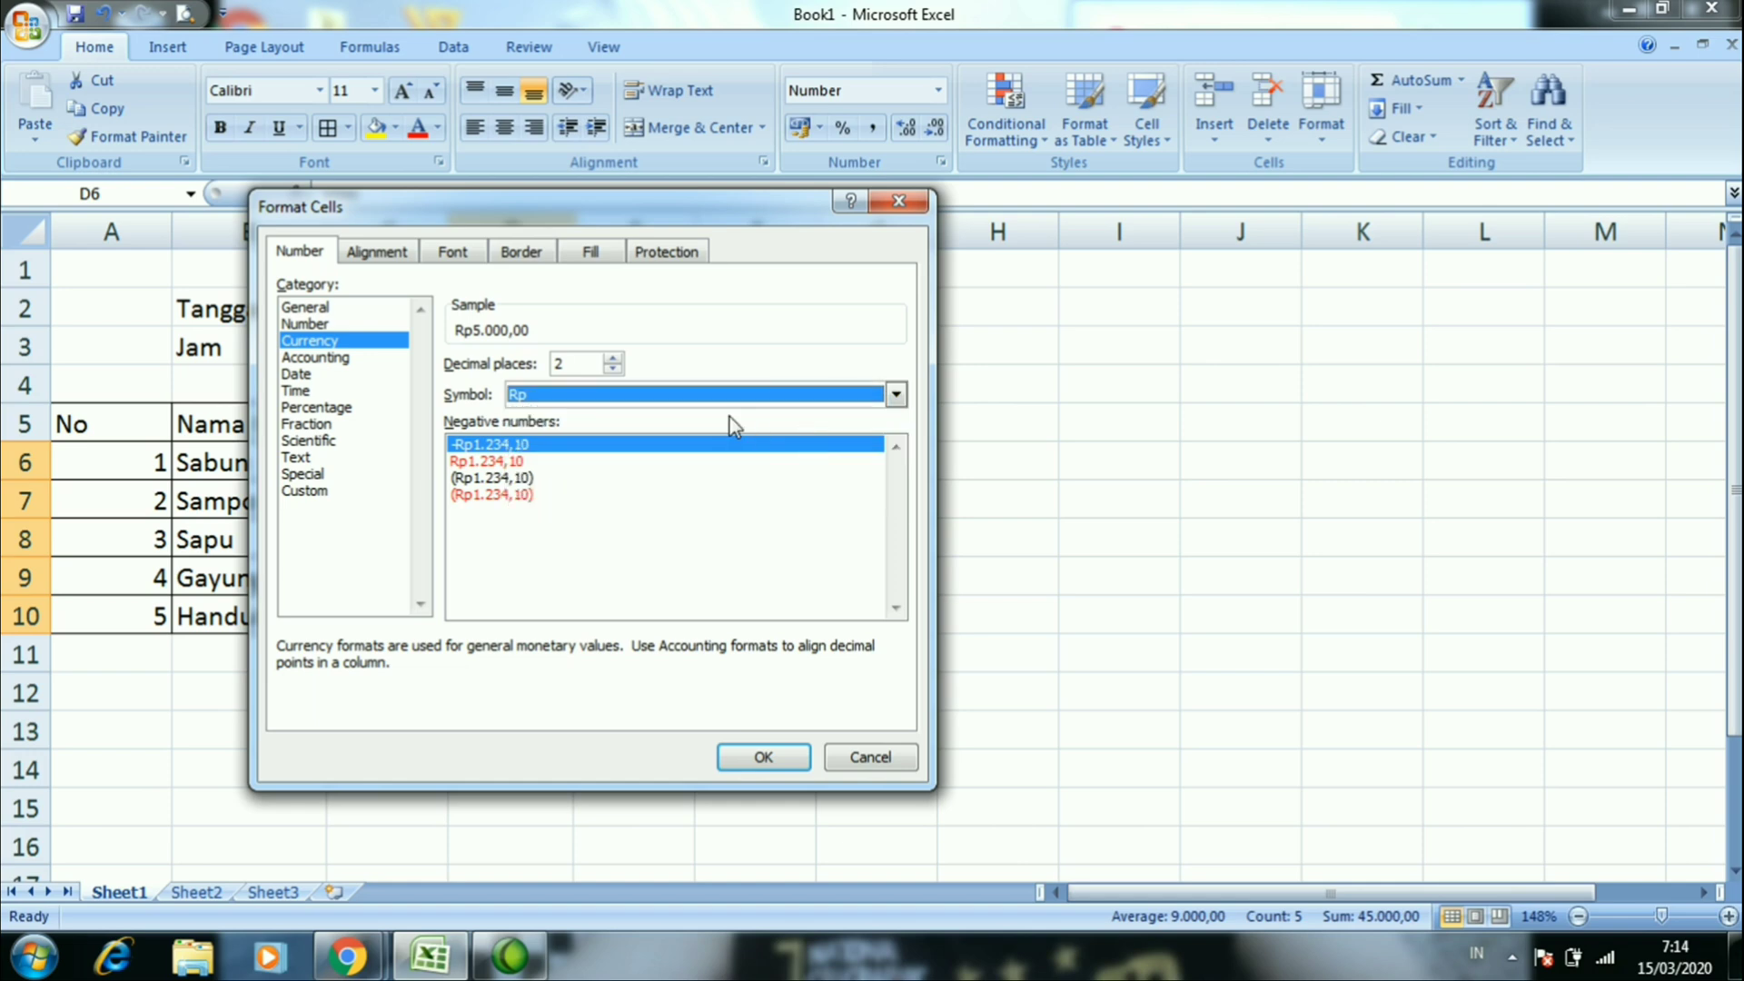
left_click(612, 369)
left_click(612, 369)
left_click_drag(619, 203, 1287, 157)
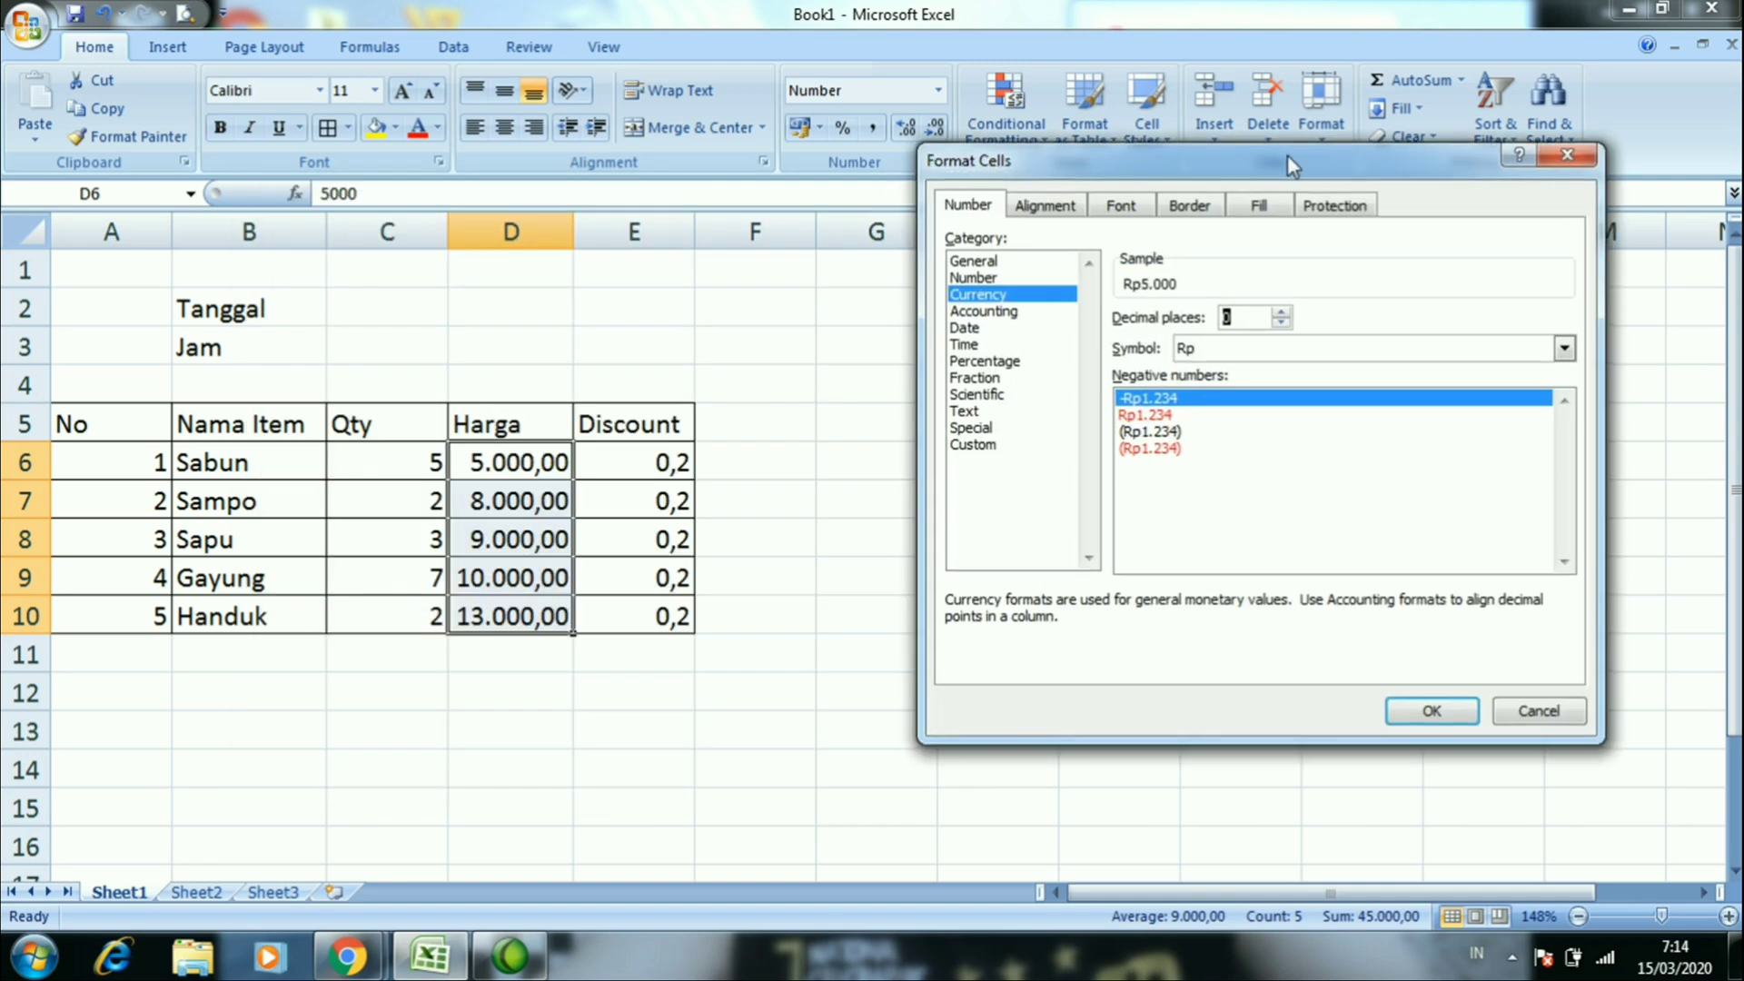
left_click_drag(1174, 155, 978, 176)
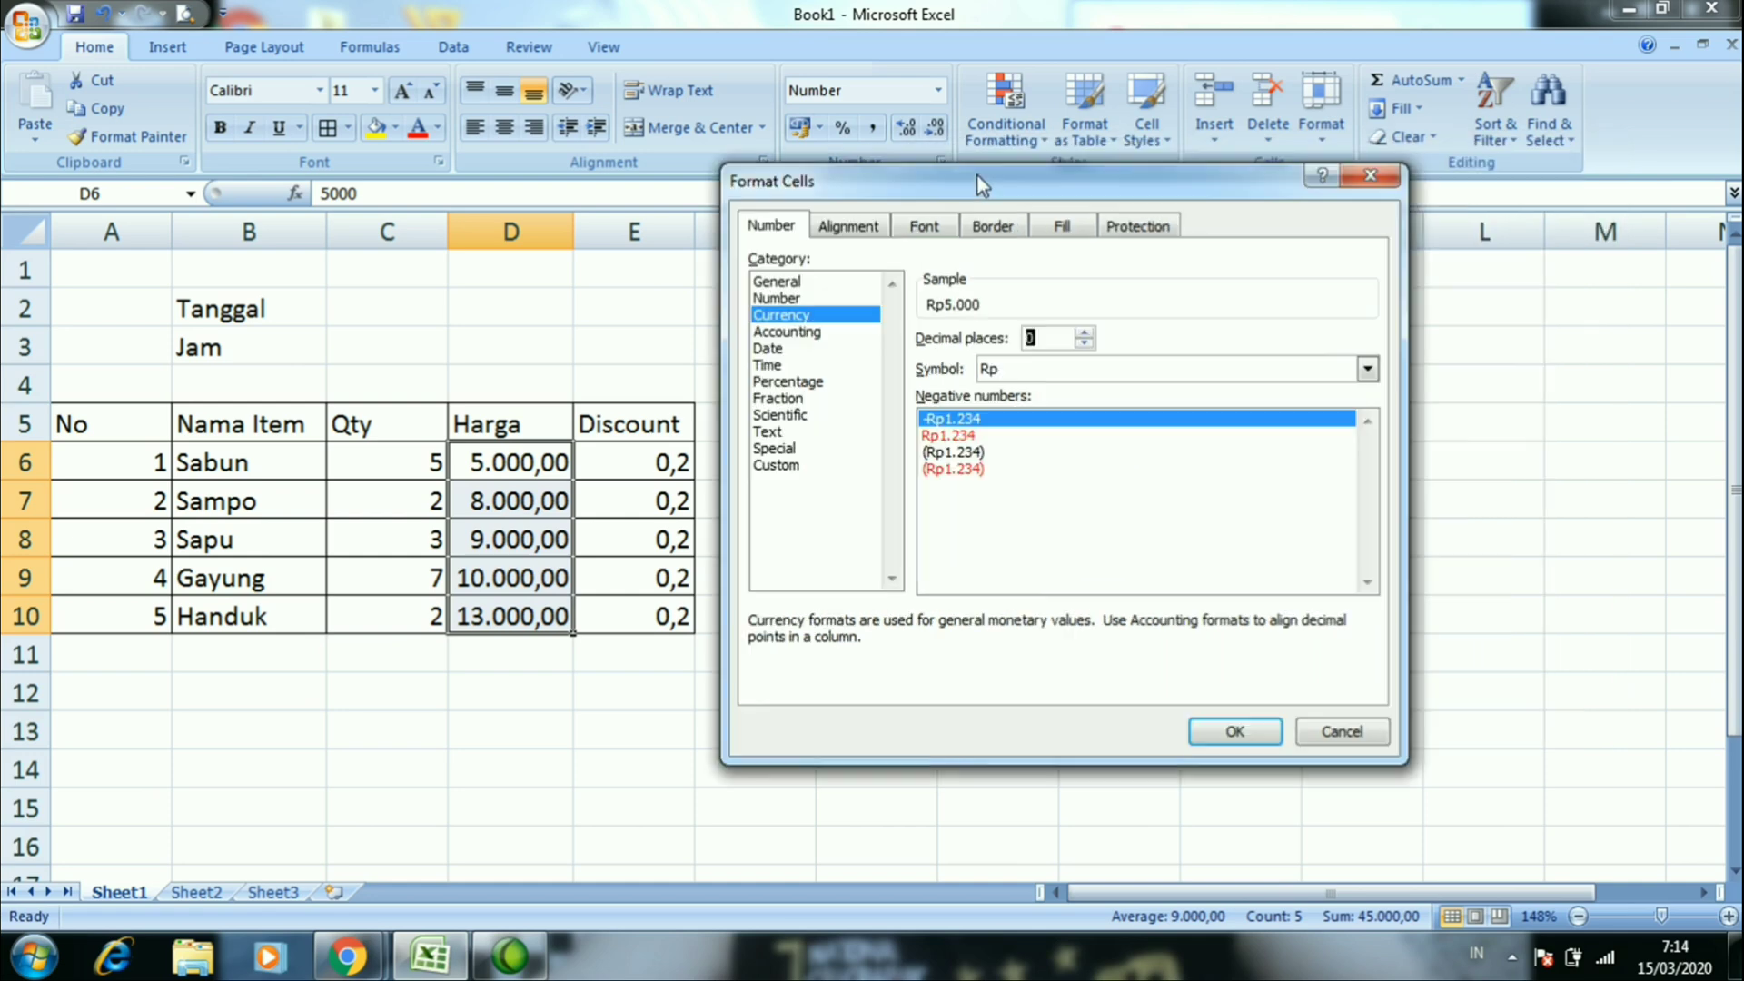
left_click(1233, 731)
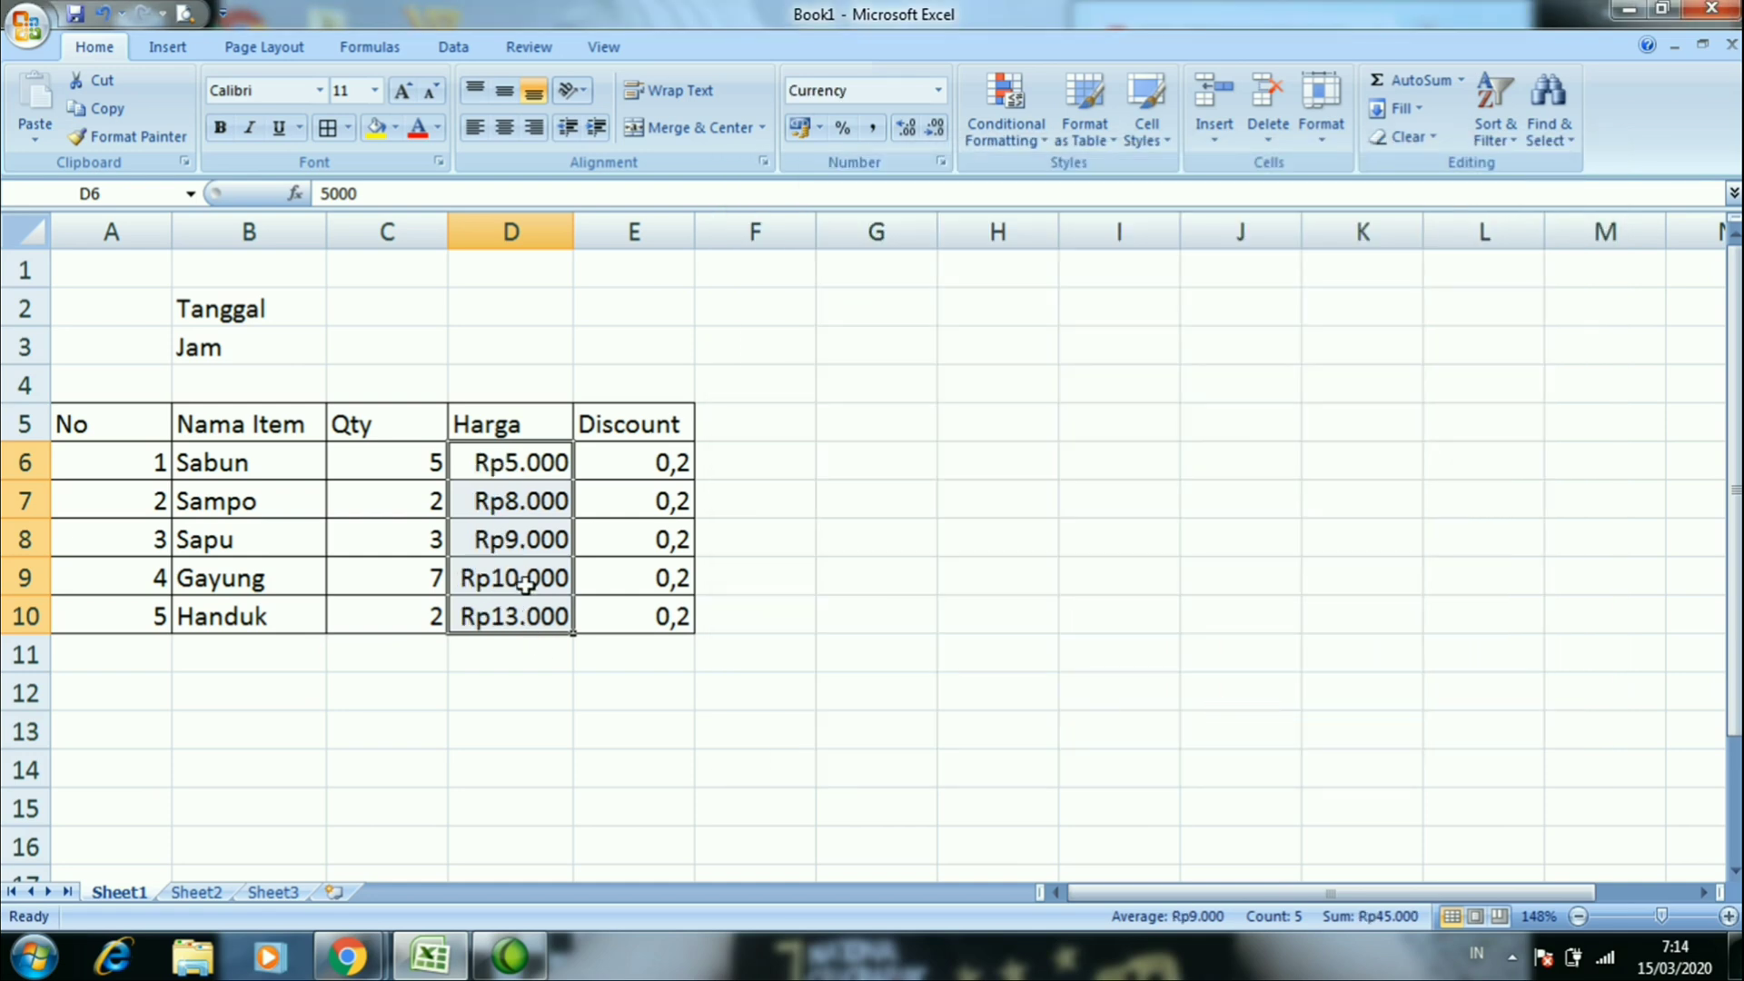
Set the Currency format of D6:D10 to show negative numbers in black parentheses, as (Rp1.234)
right_click(525, 584)
left_click(604, 480)
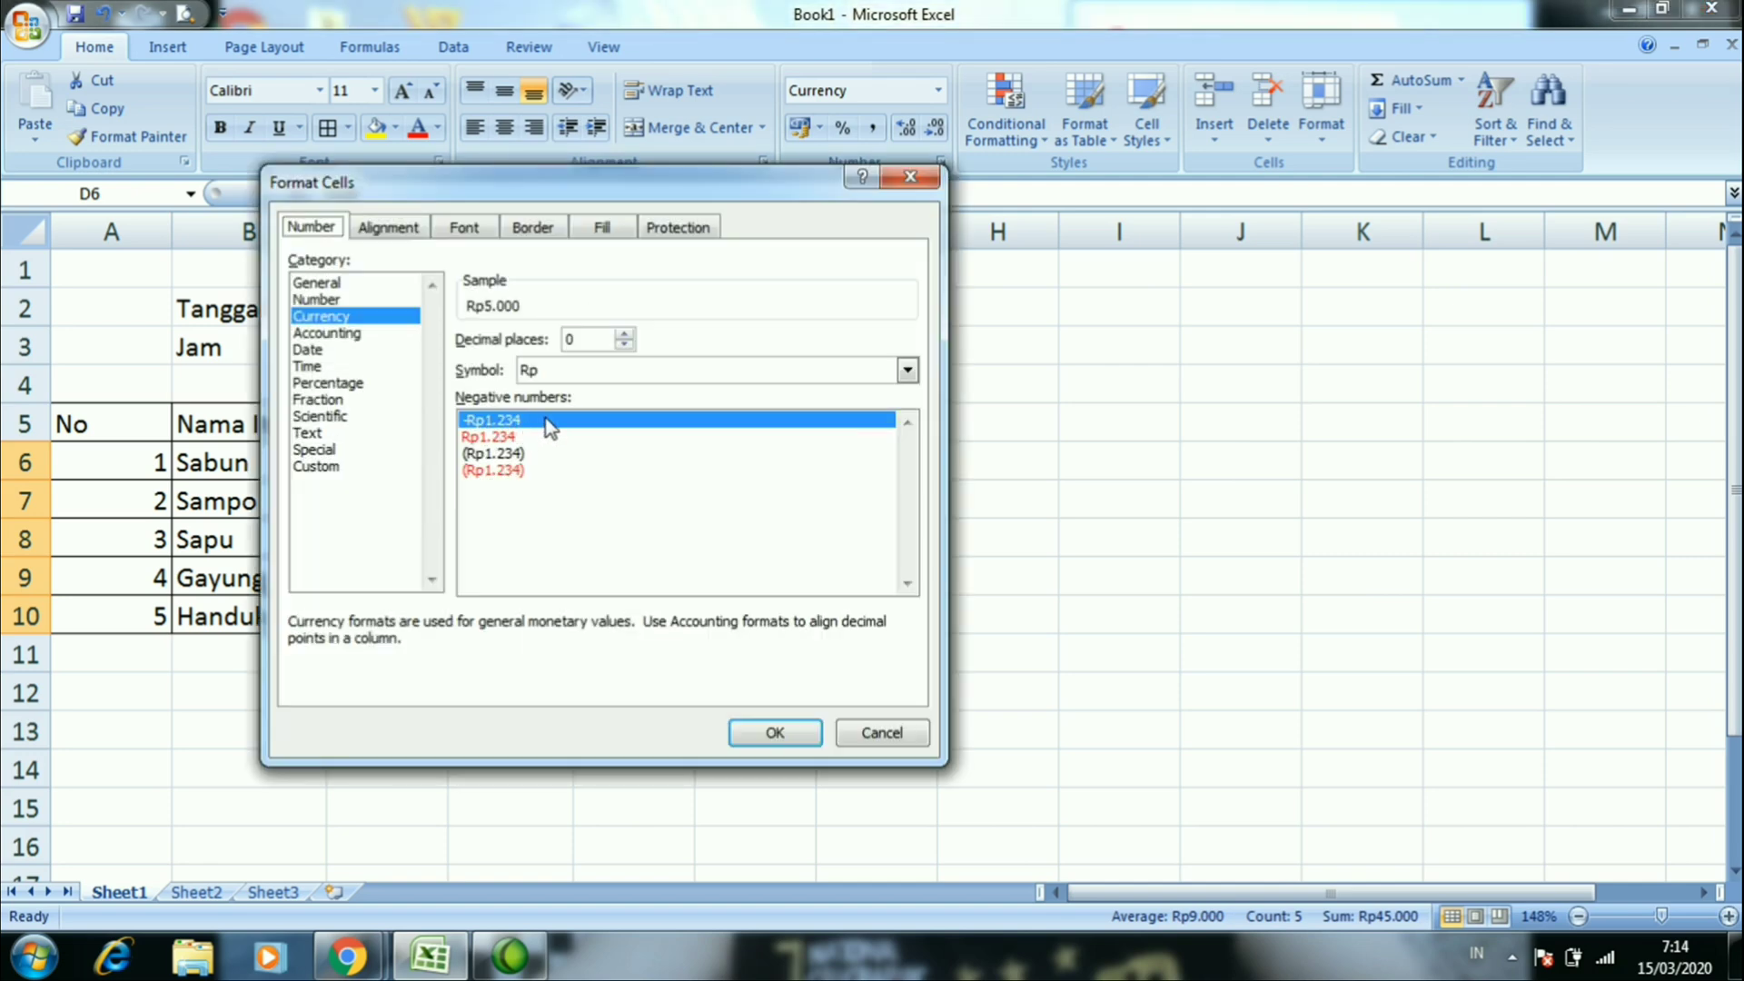
left_click(514, 436)
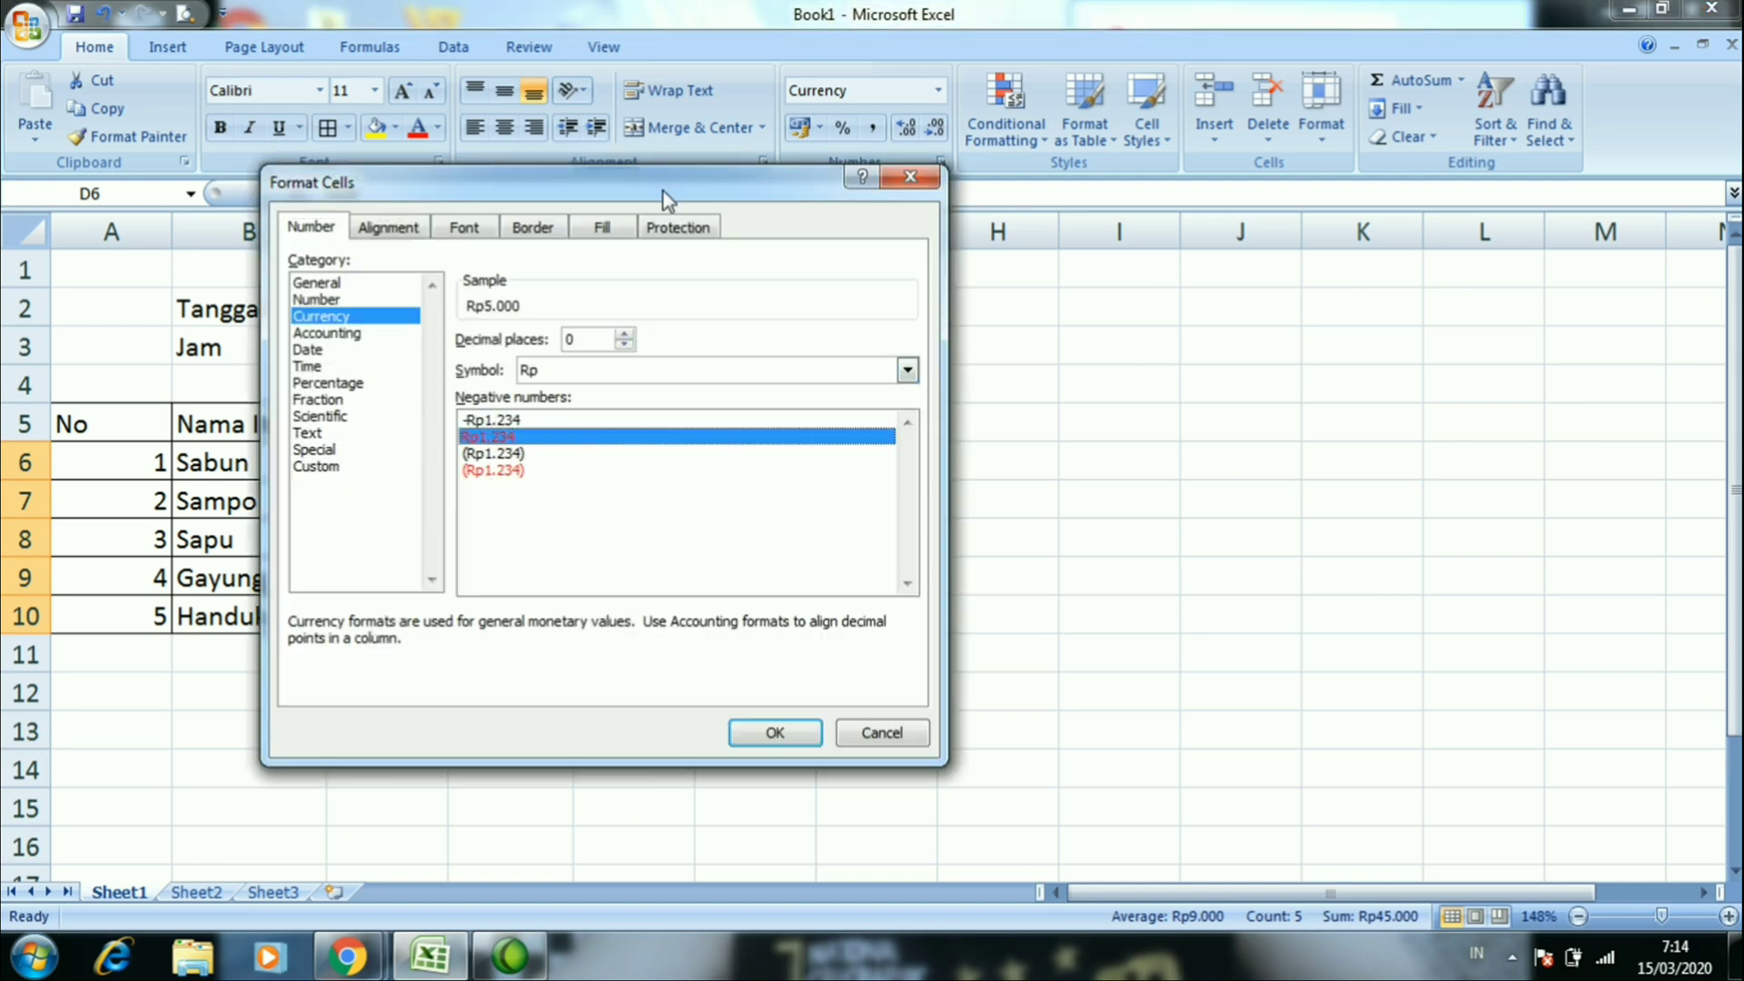
left_click_drag(663, 191, 1140, 270)
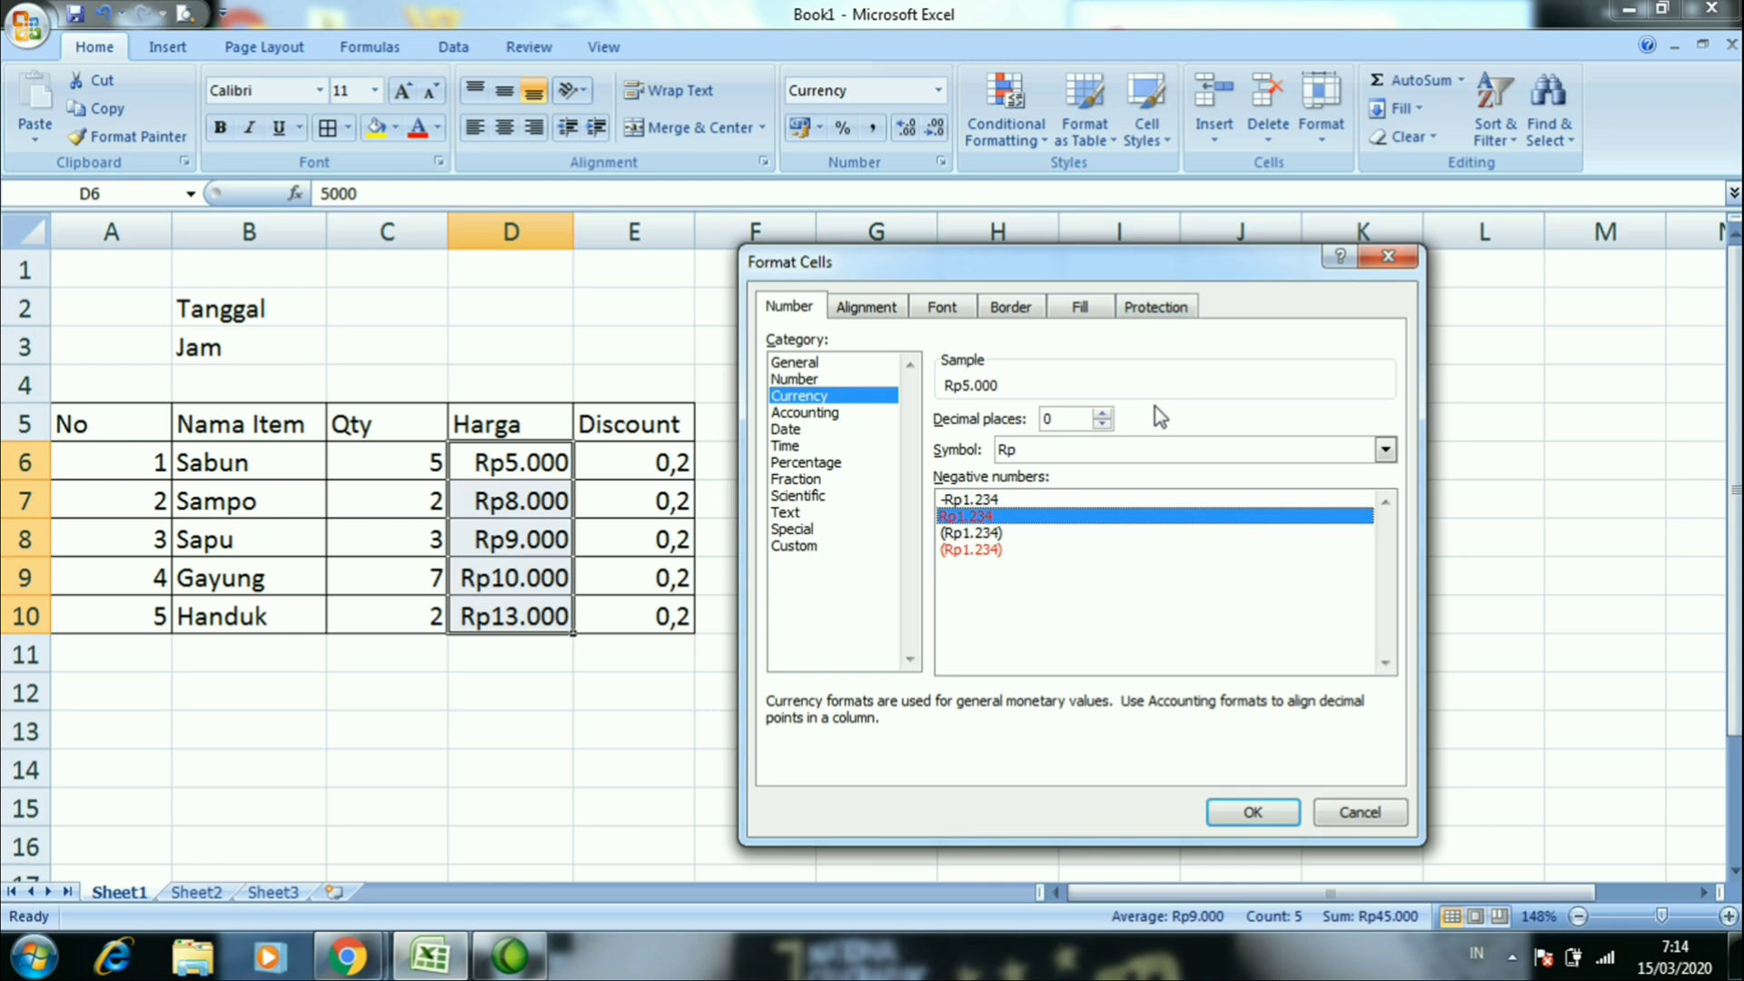
left_click(1021, 499)
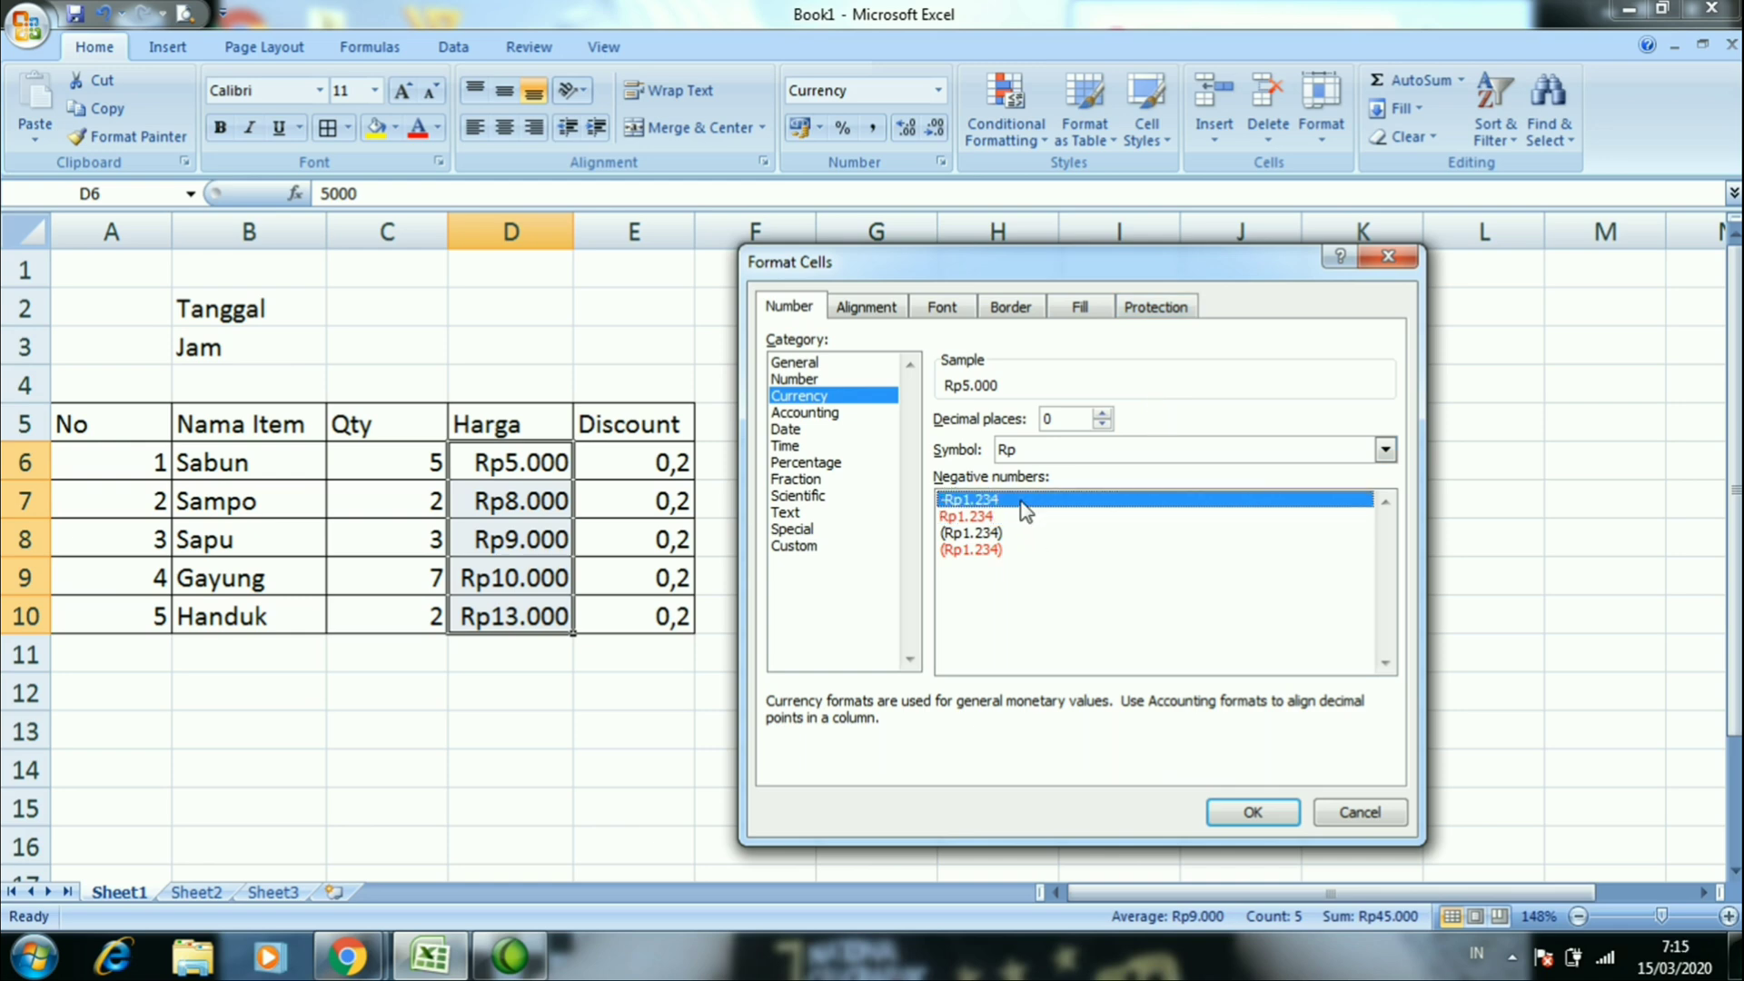
left_click(793, 376)
left_click(803, 396)
left_click(983, 516)
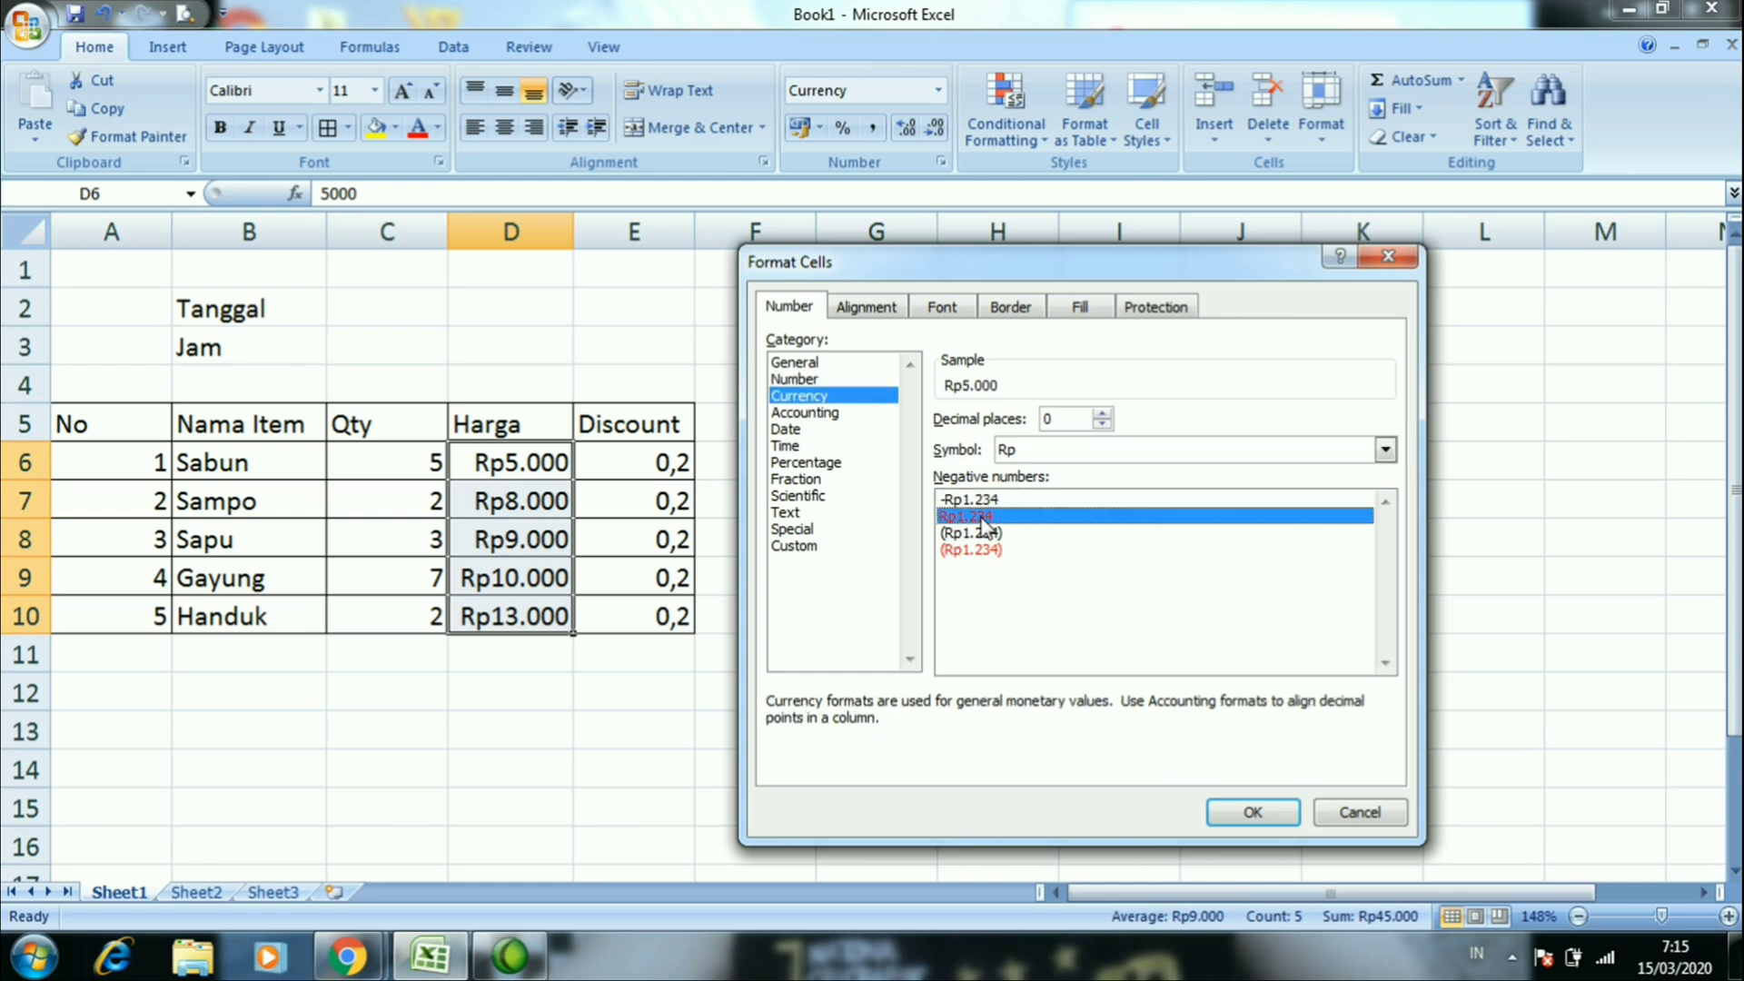
left_click(1003, 533)
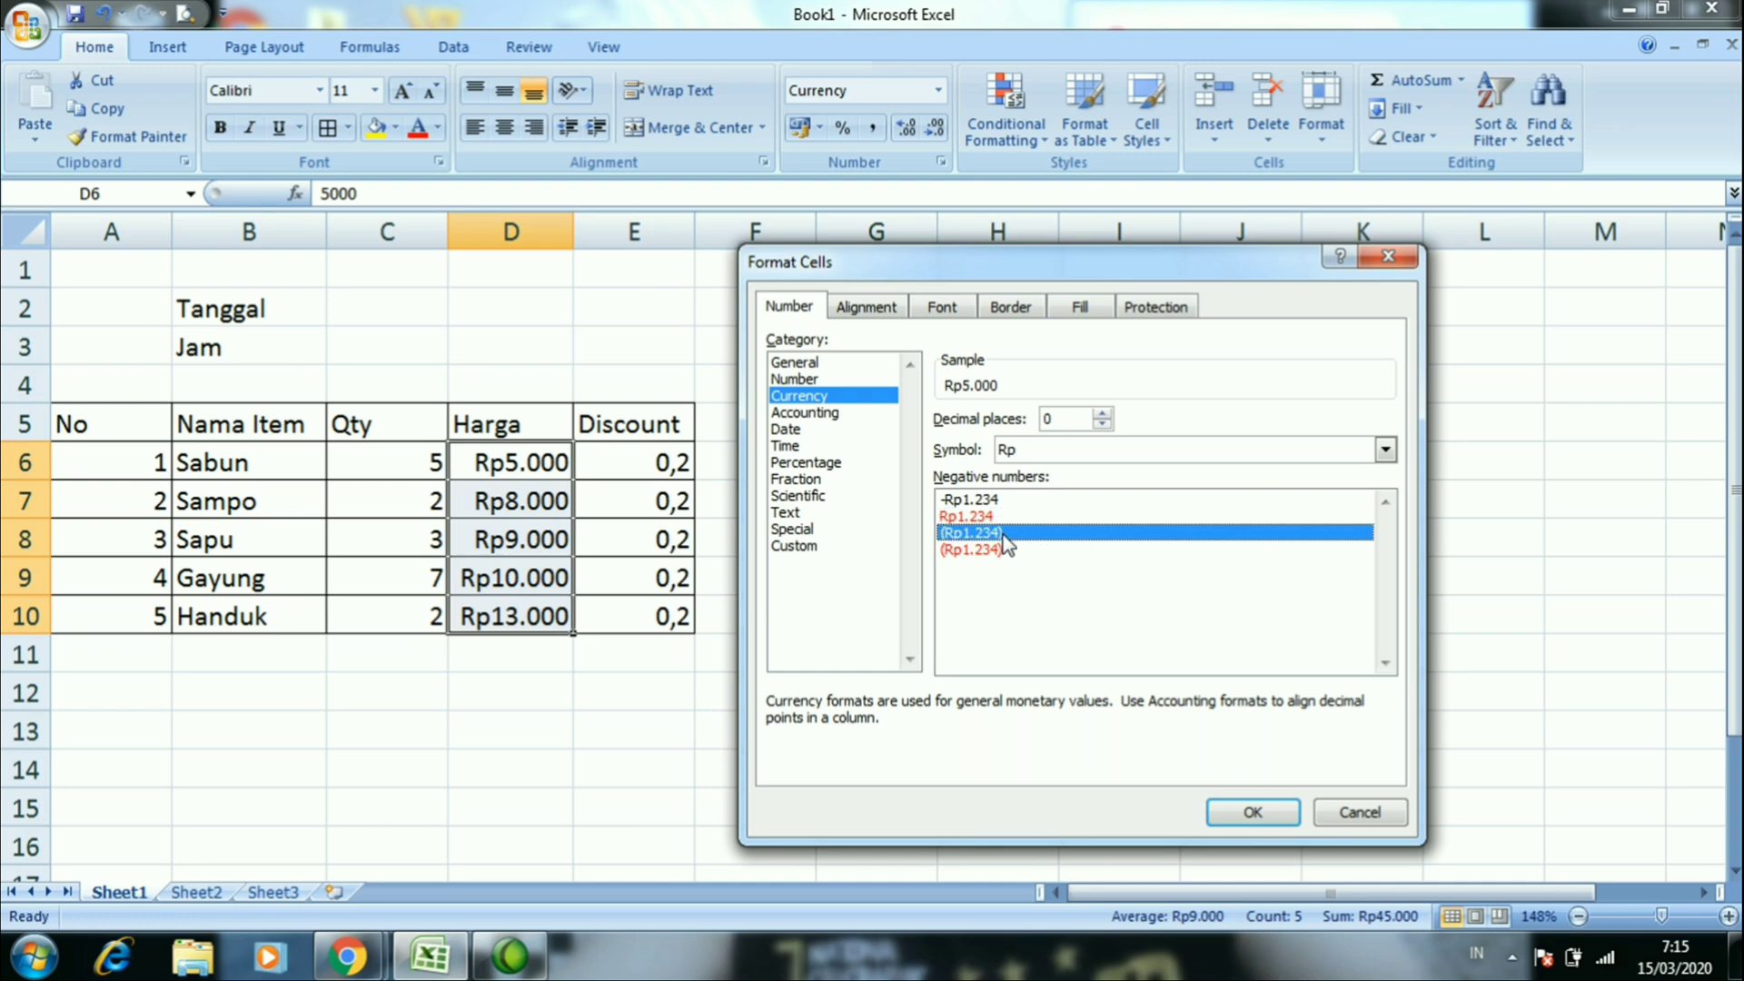
left_click(1280, 811)
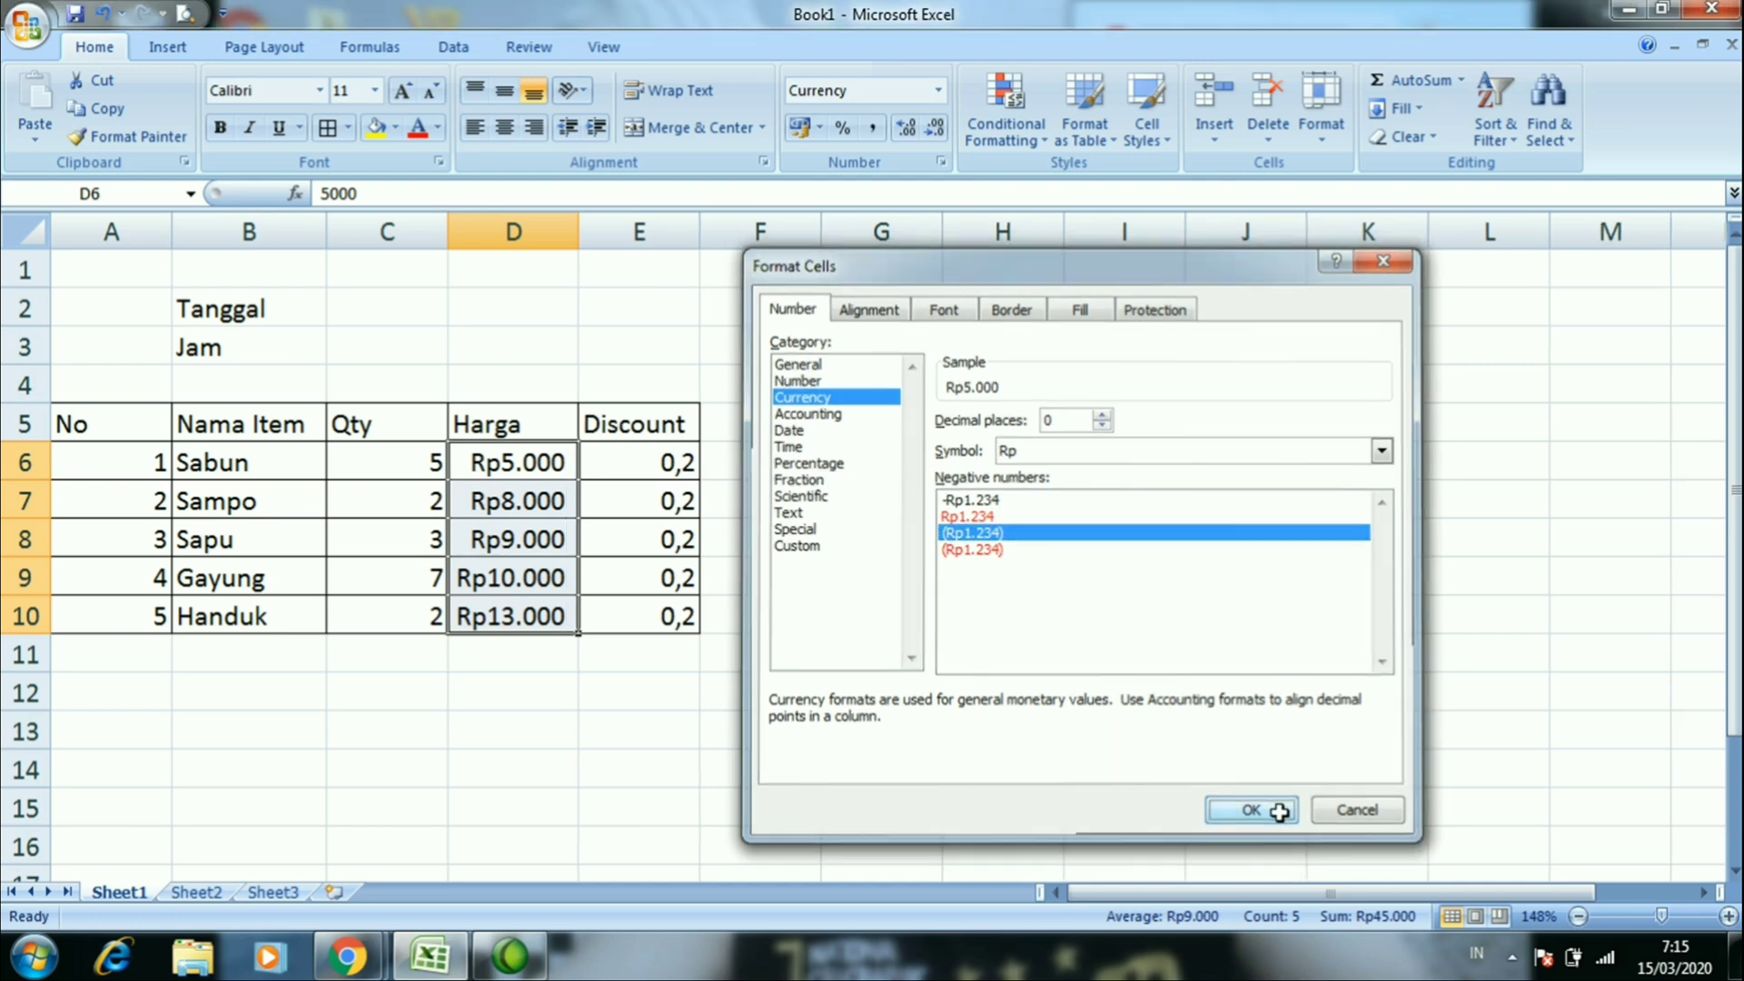
Change the Harga value for Sampo in D7 to -8000
left_click(542, 524)
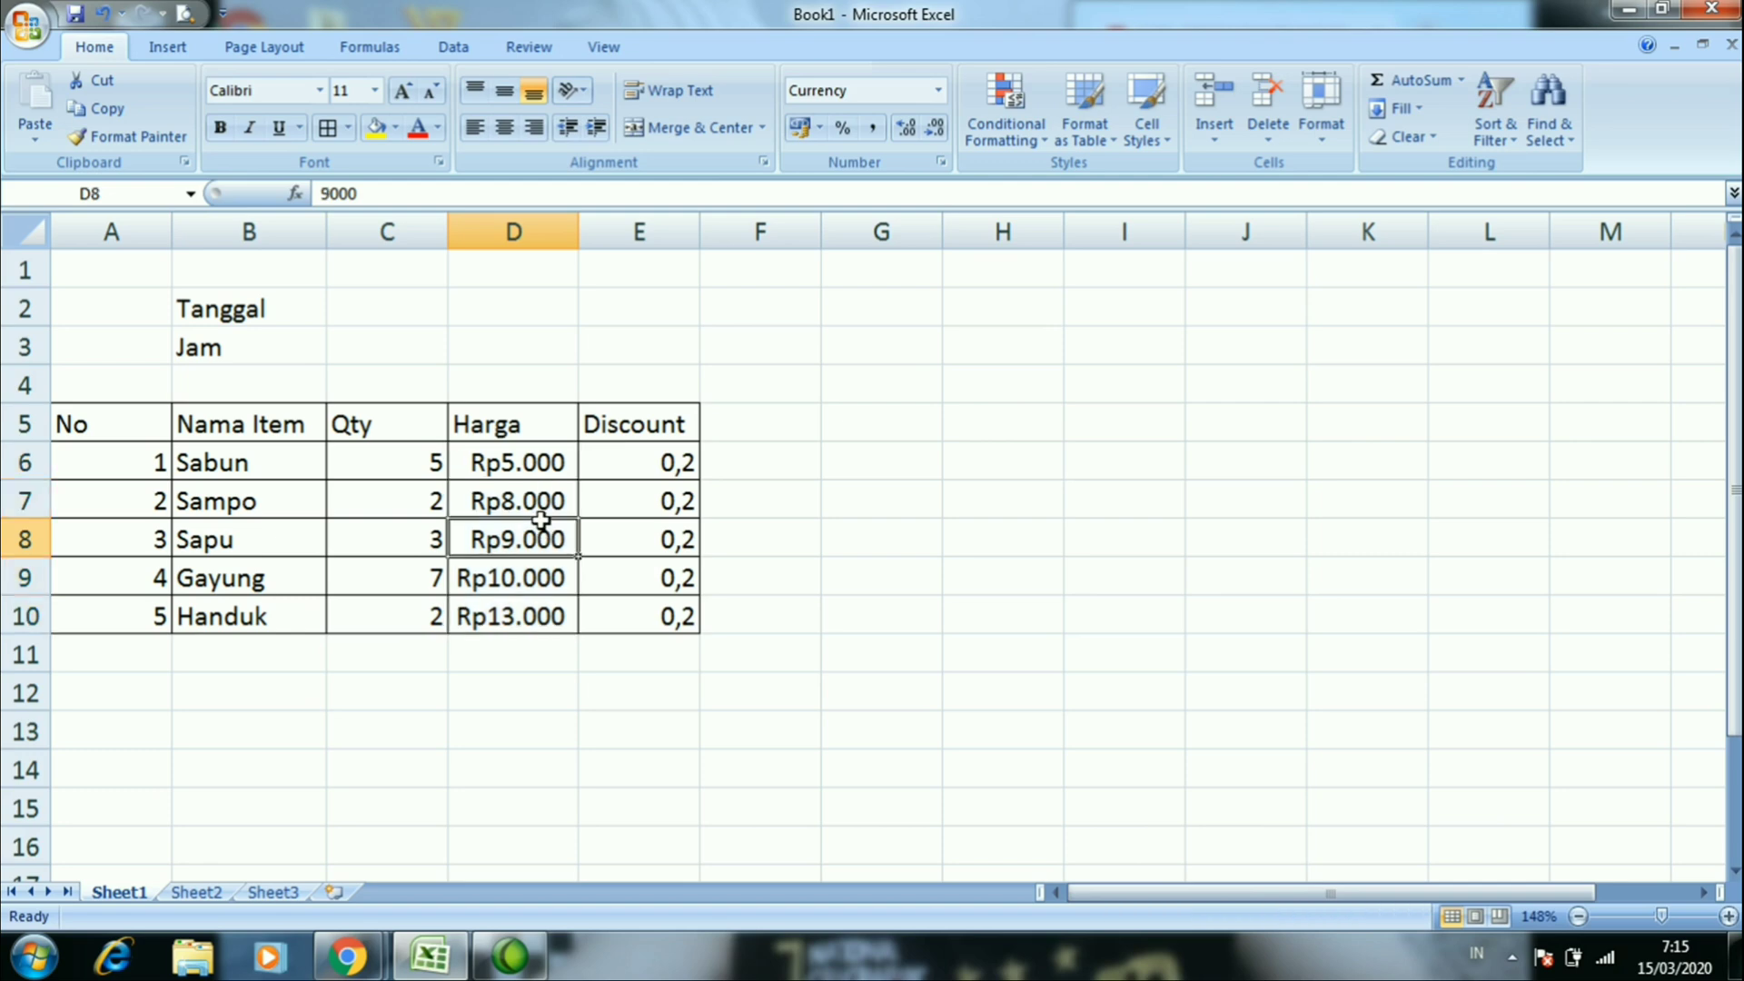
left_click(531, 500)
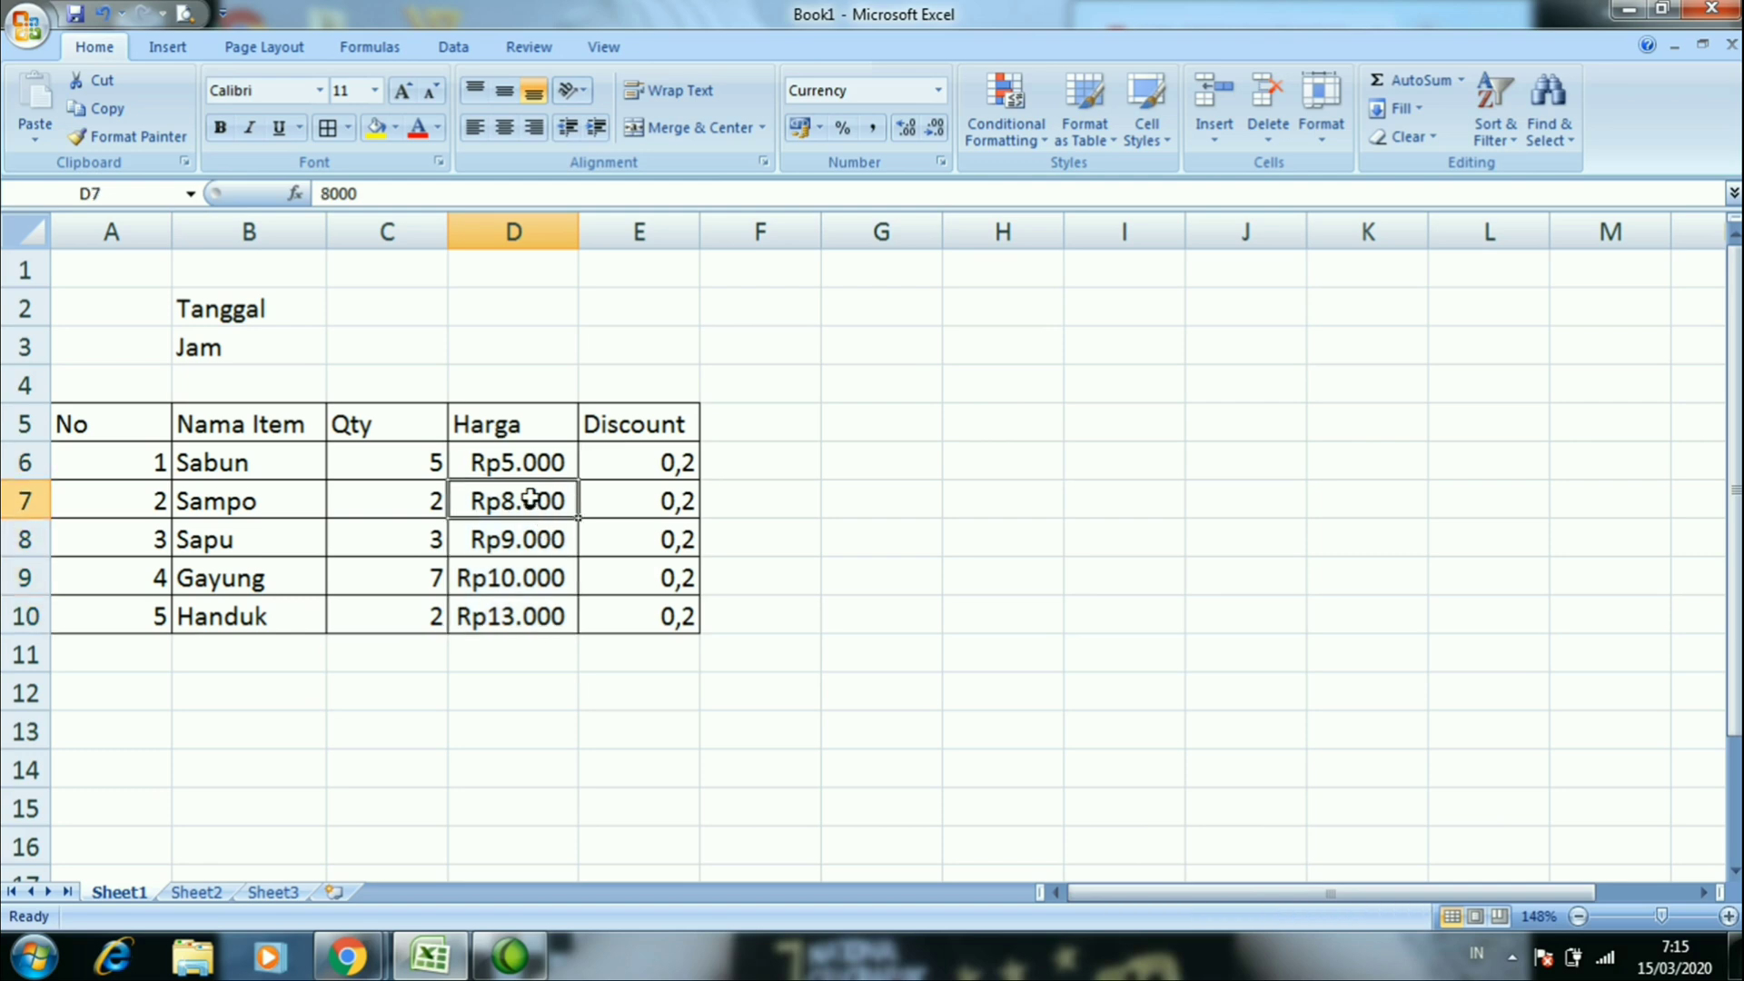
left_click(322, 189)
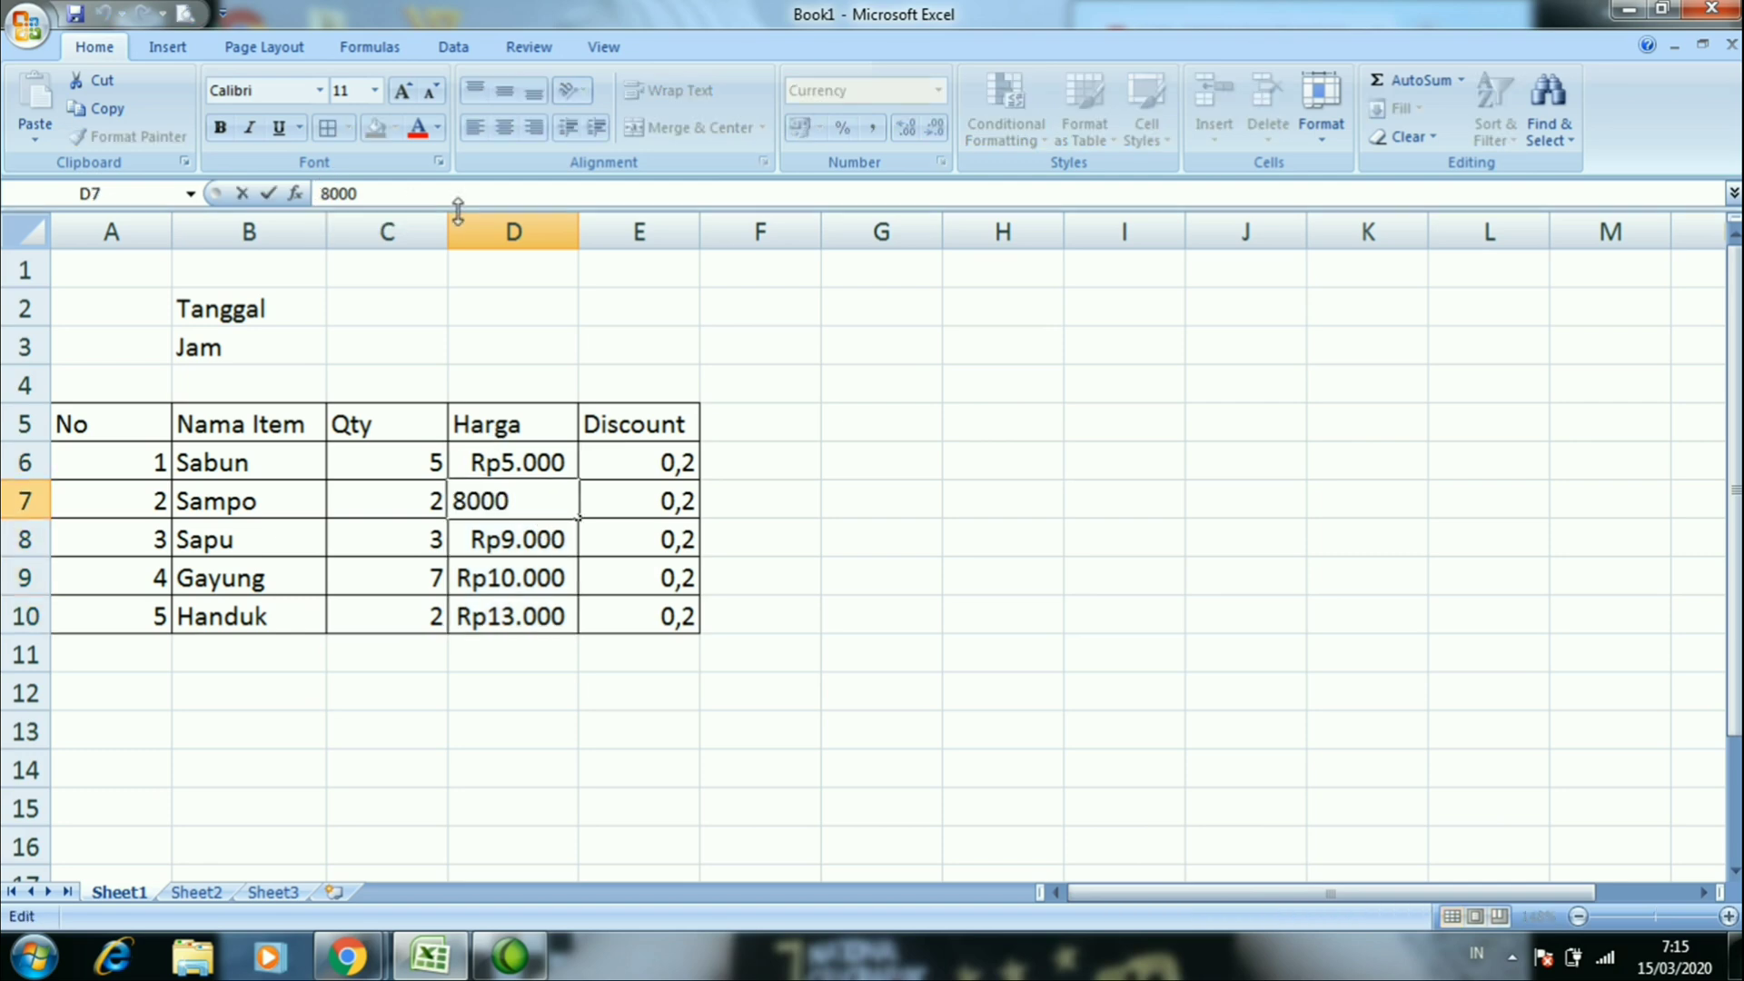
type("-")
key("Return")
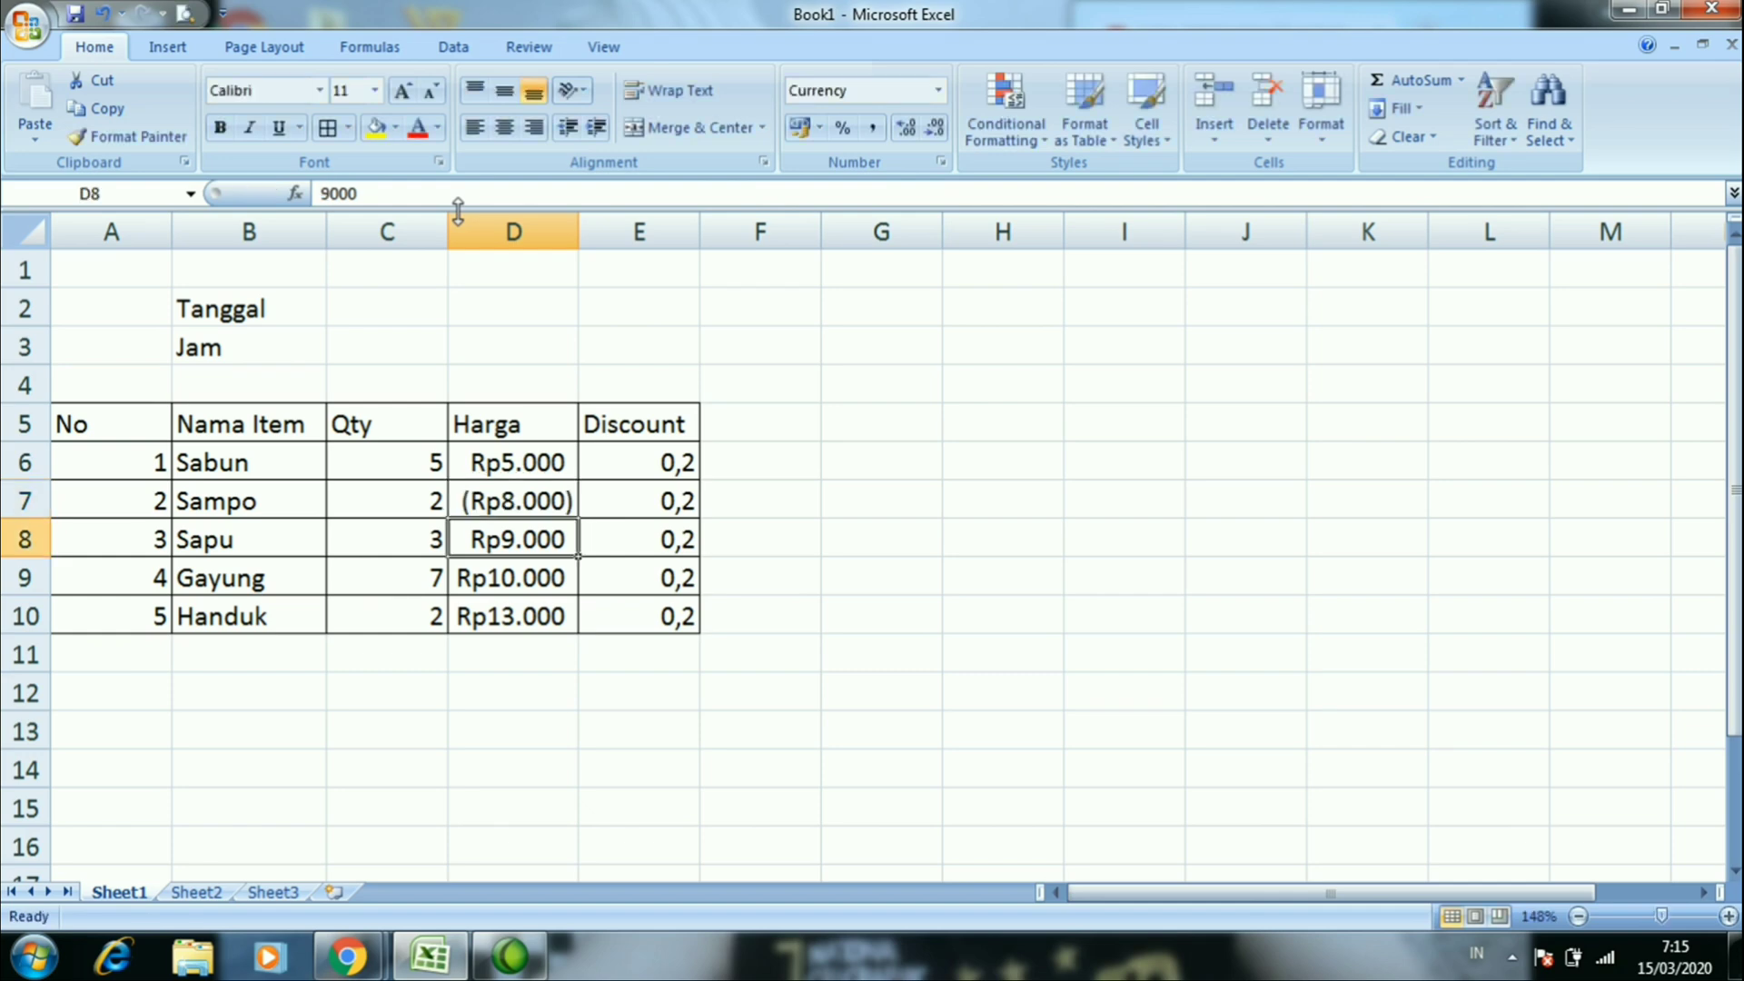
Set the Currency format of the Harga values in D6:D10 to show negative numbers in red without a minus sign
left_click(521, 462)
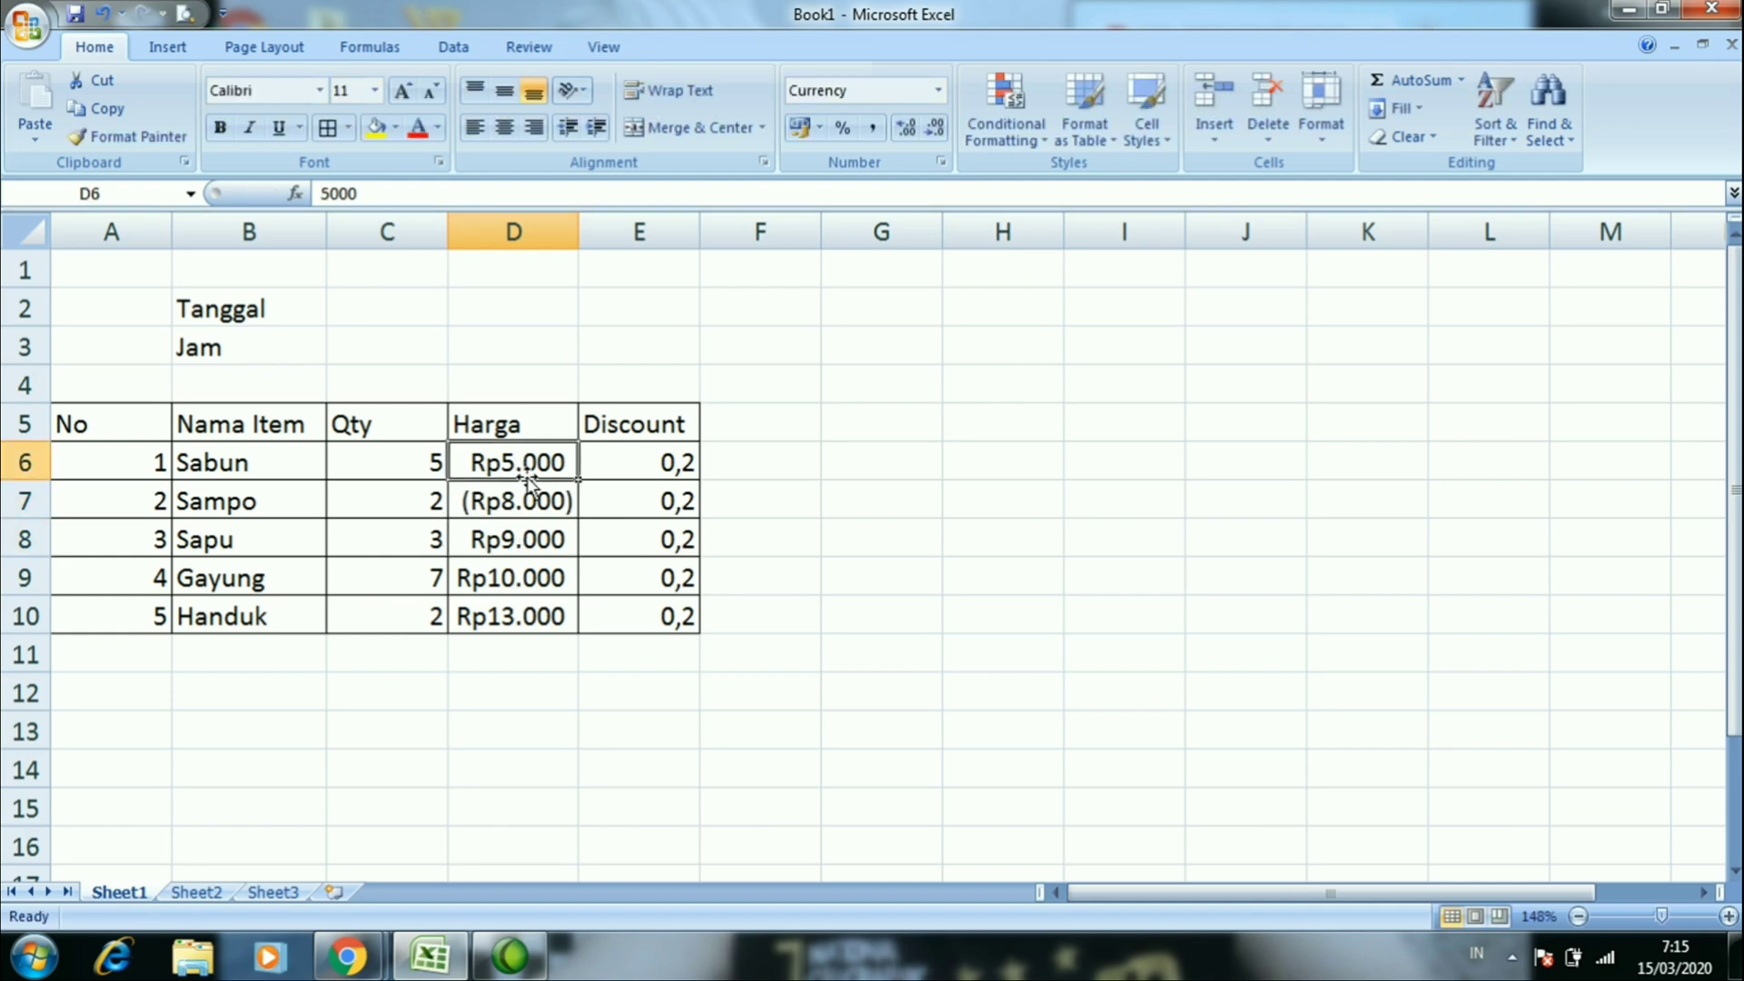
left_click_drag(536, 456, 532, 617)
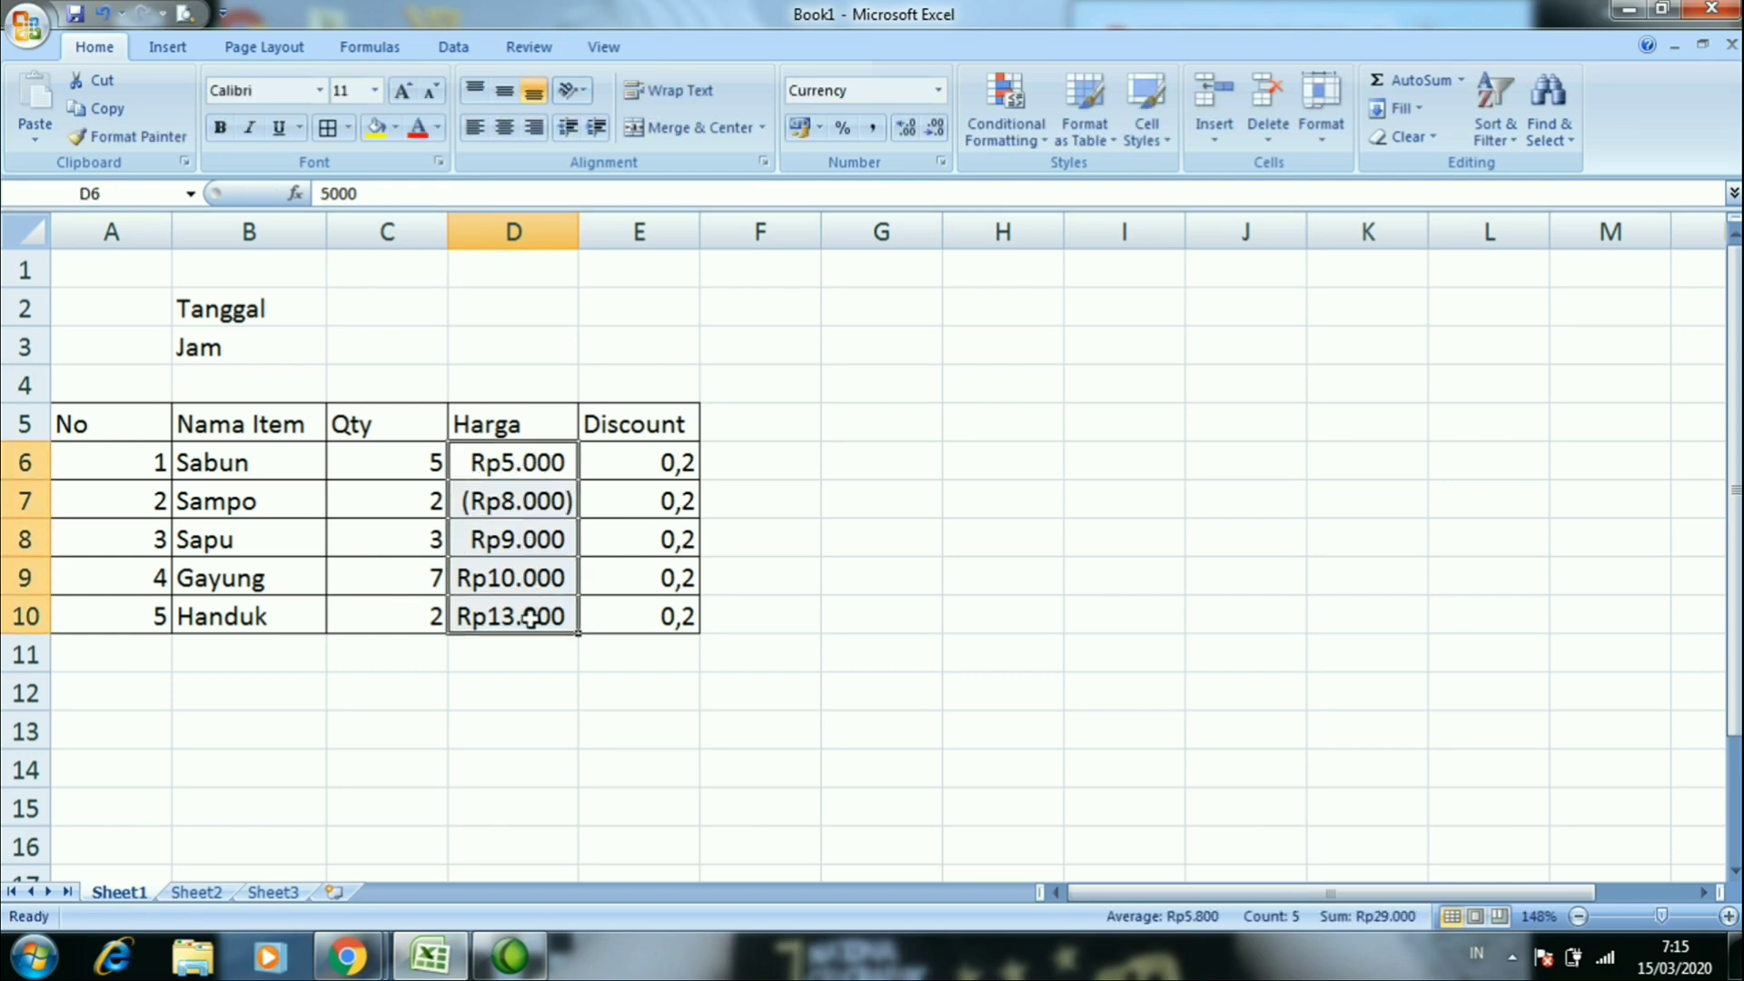
right_click(531, 618)
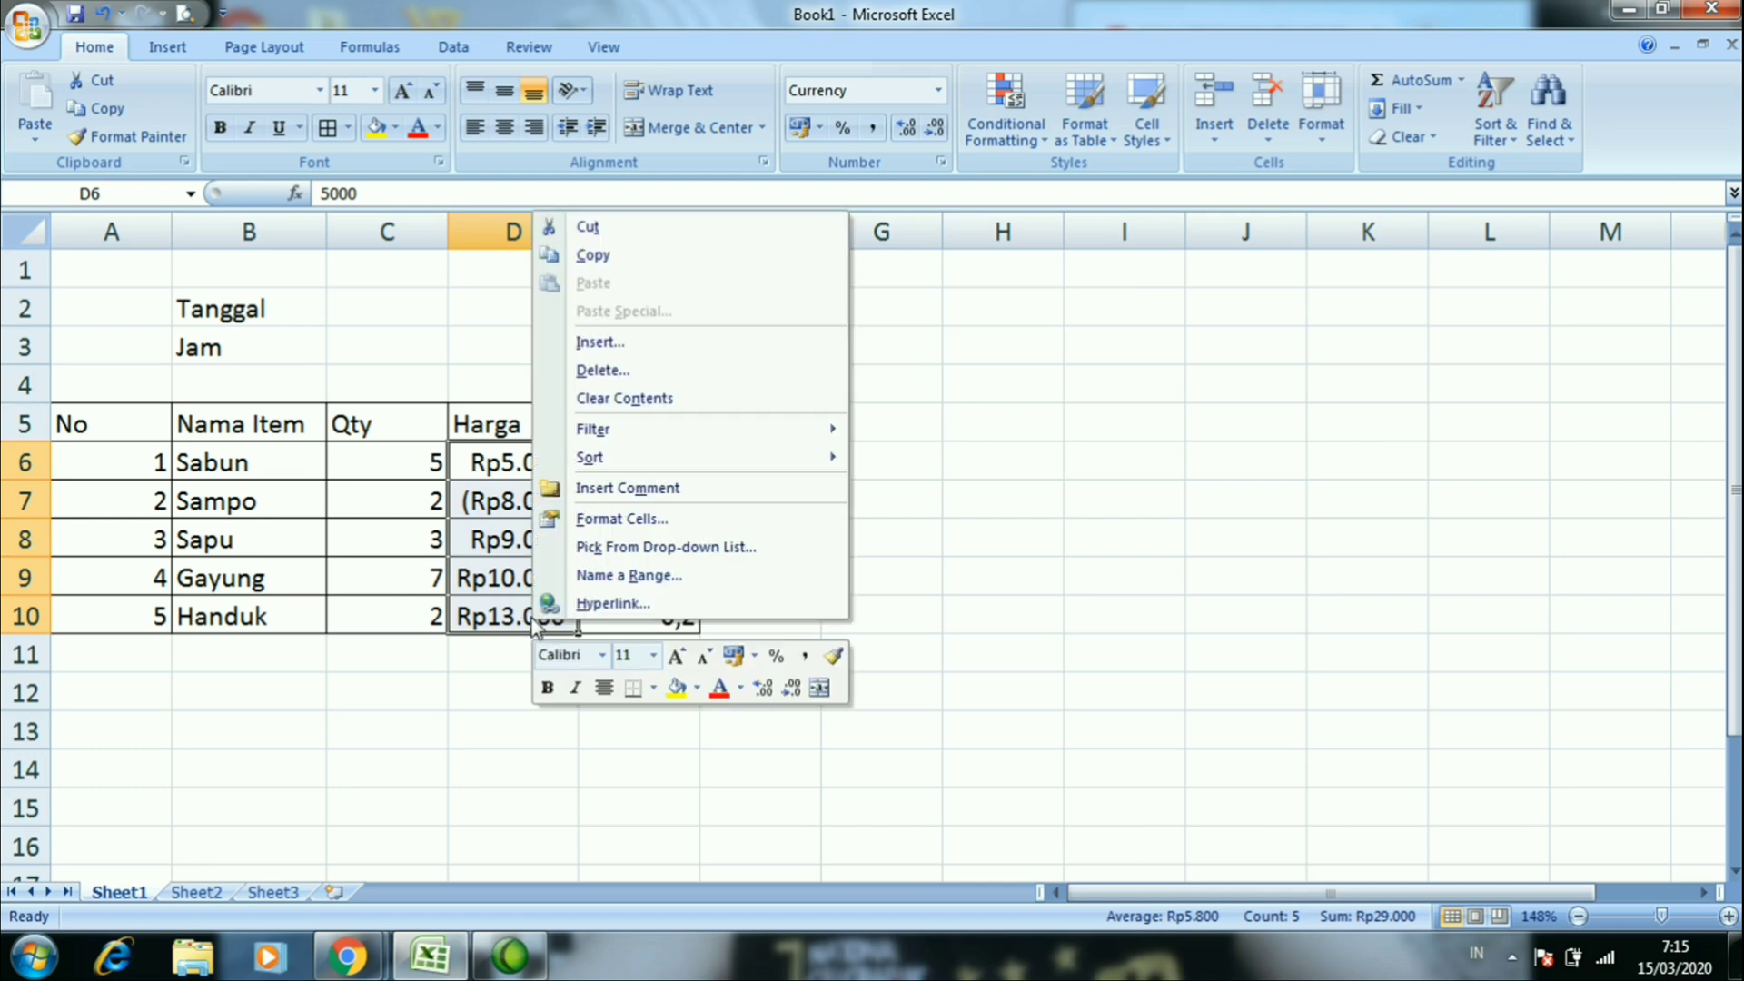
left_click(645, 514)
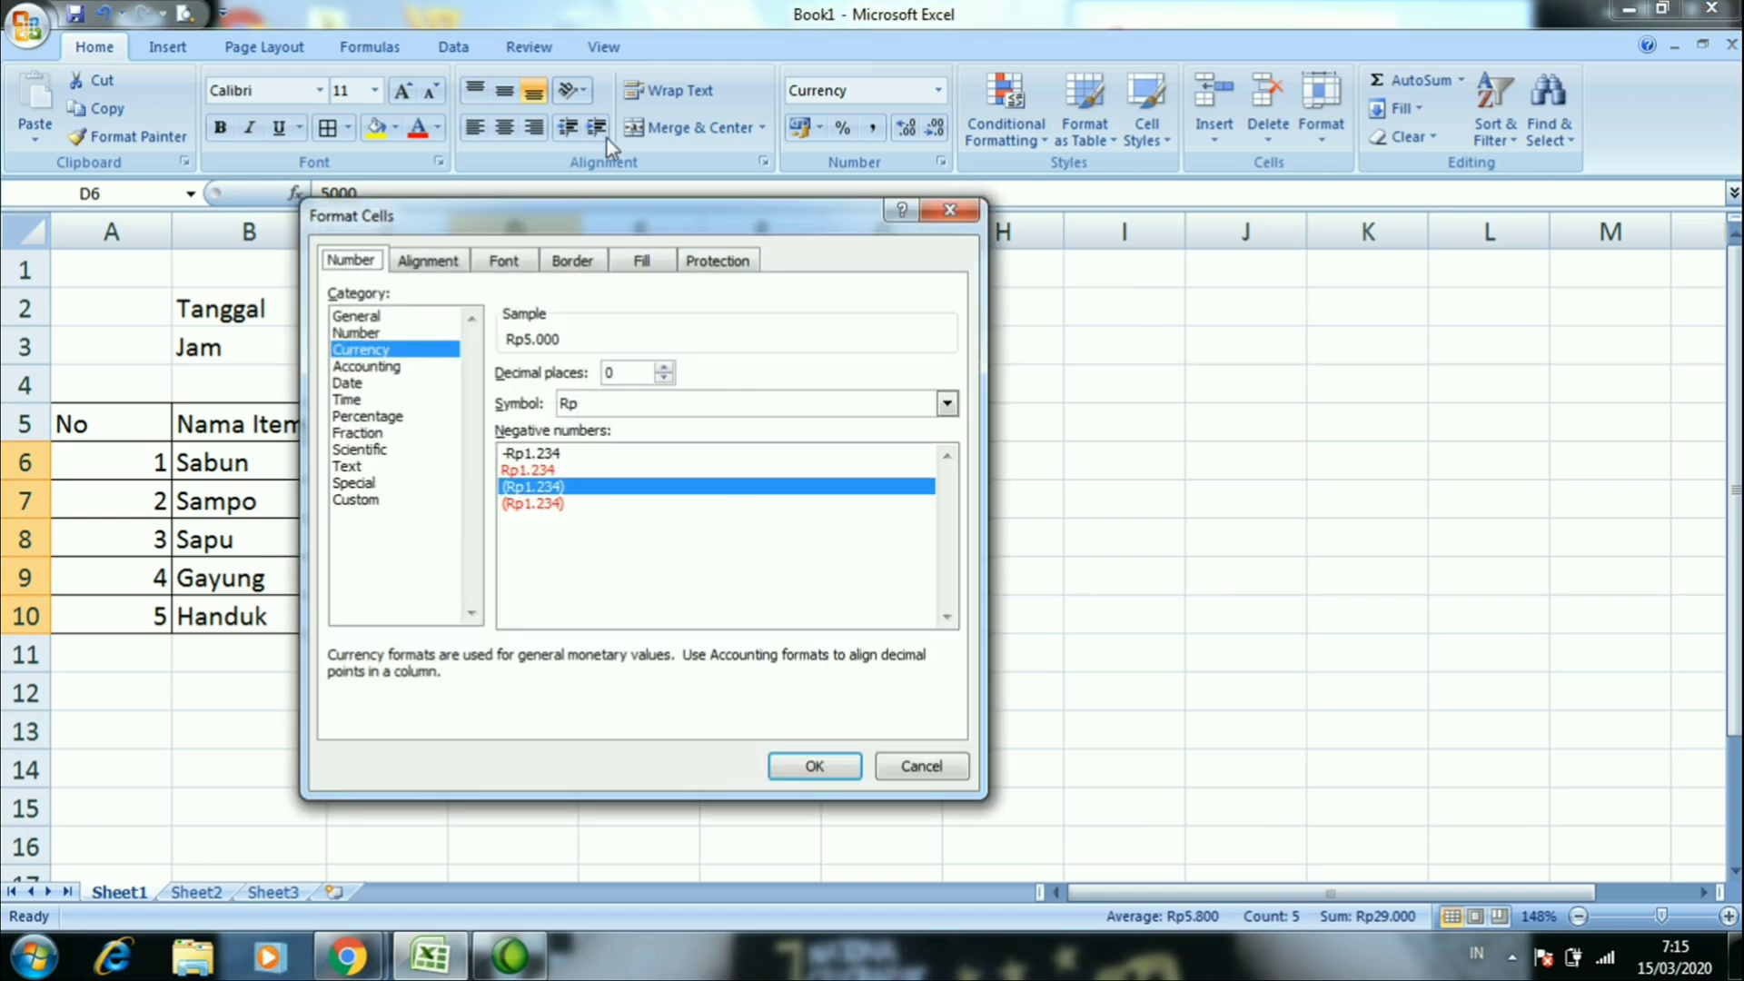
left_click_drag(615, 221, 1144, 167)
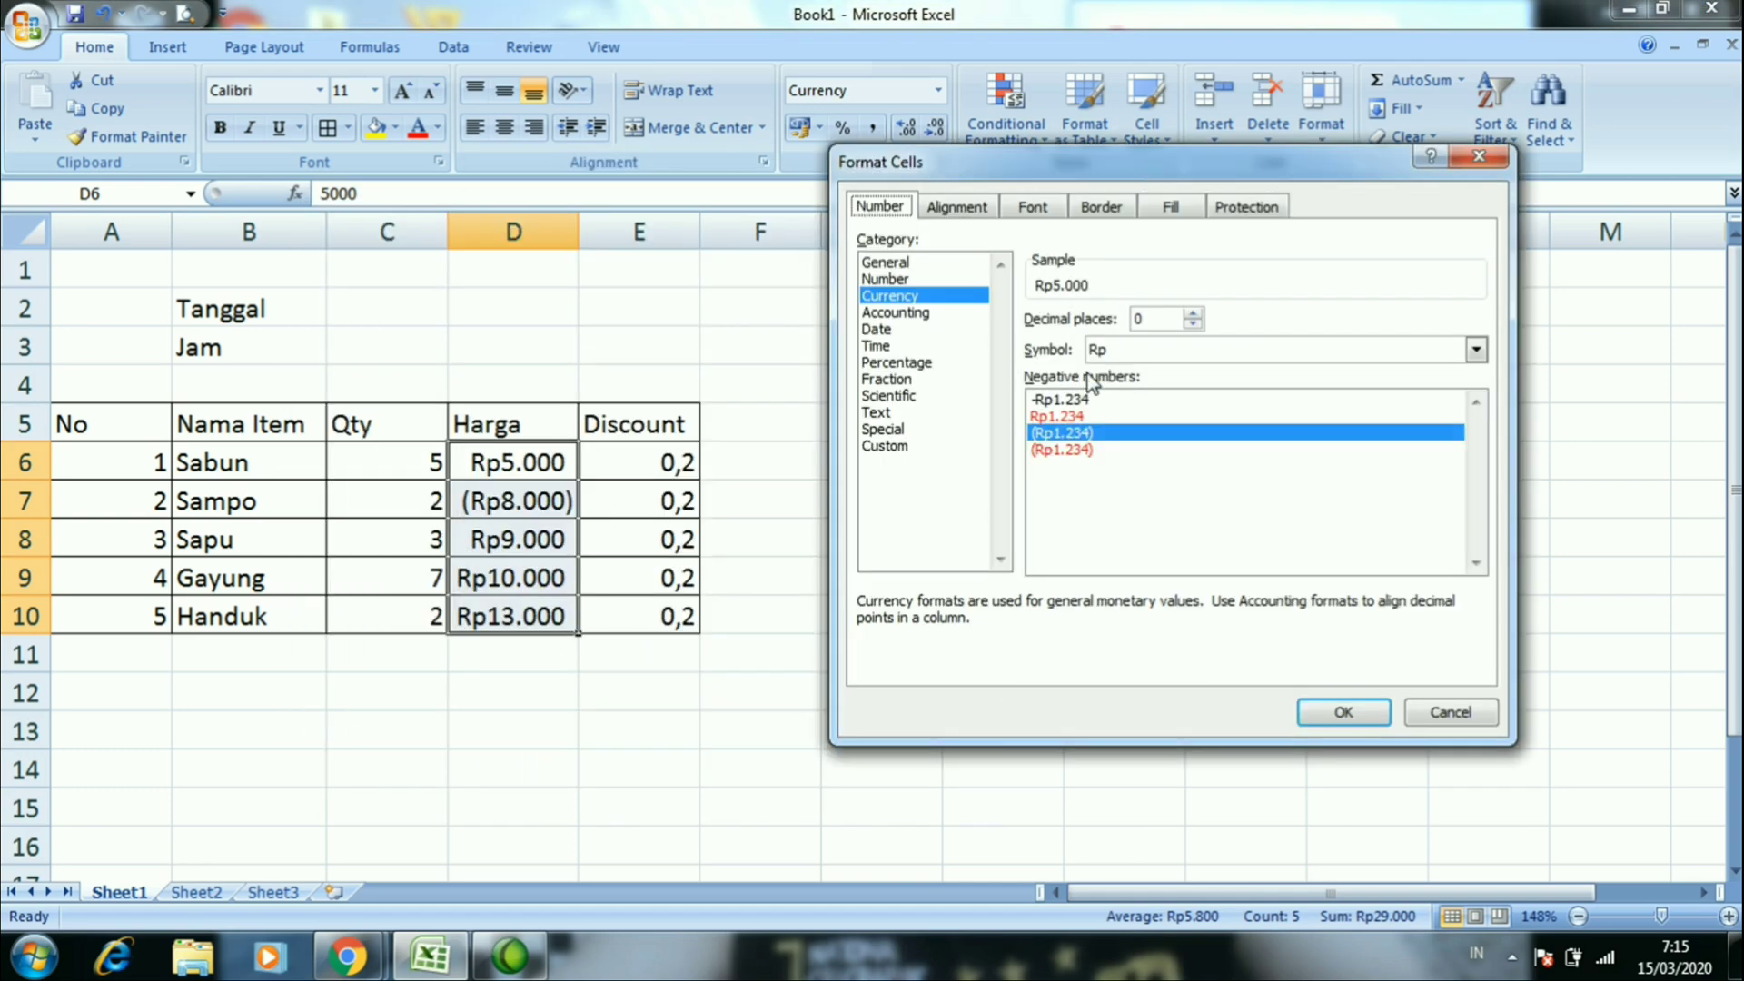
left_click(1070, 419)
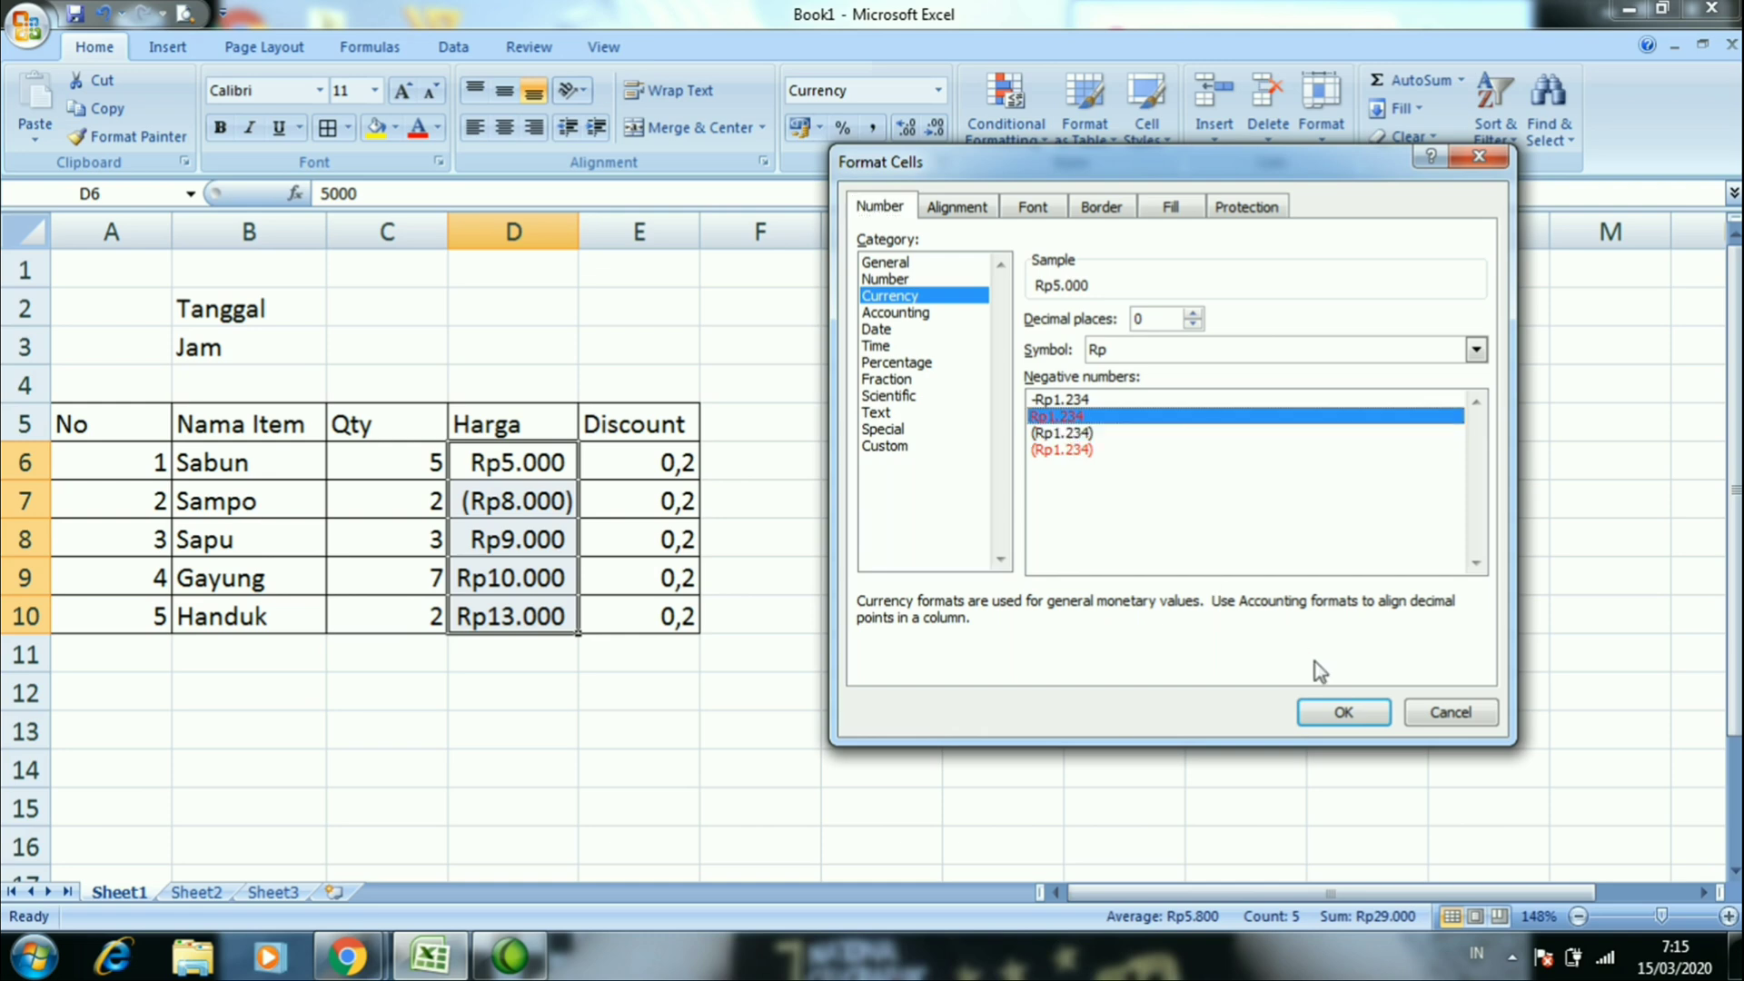
left_click(1341, 714)
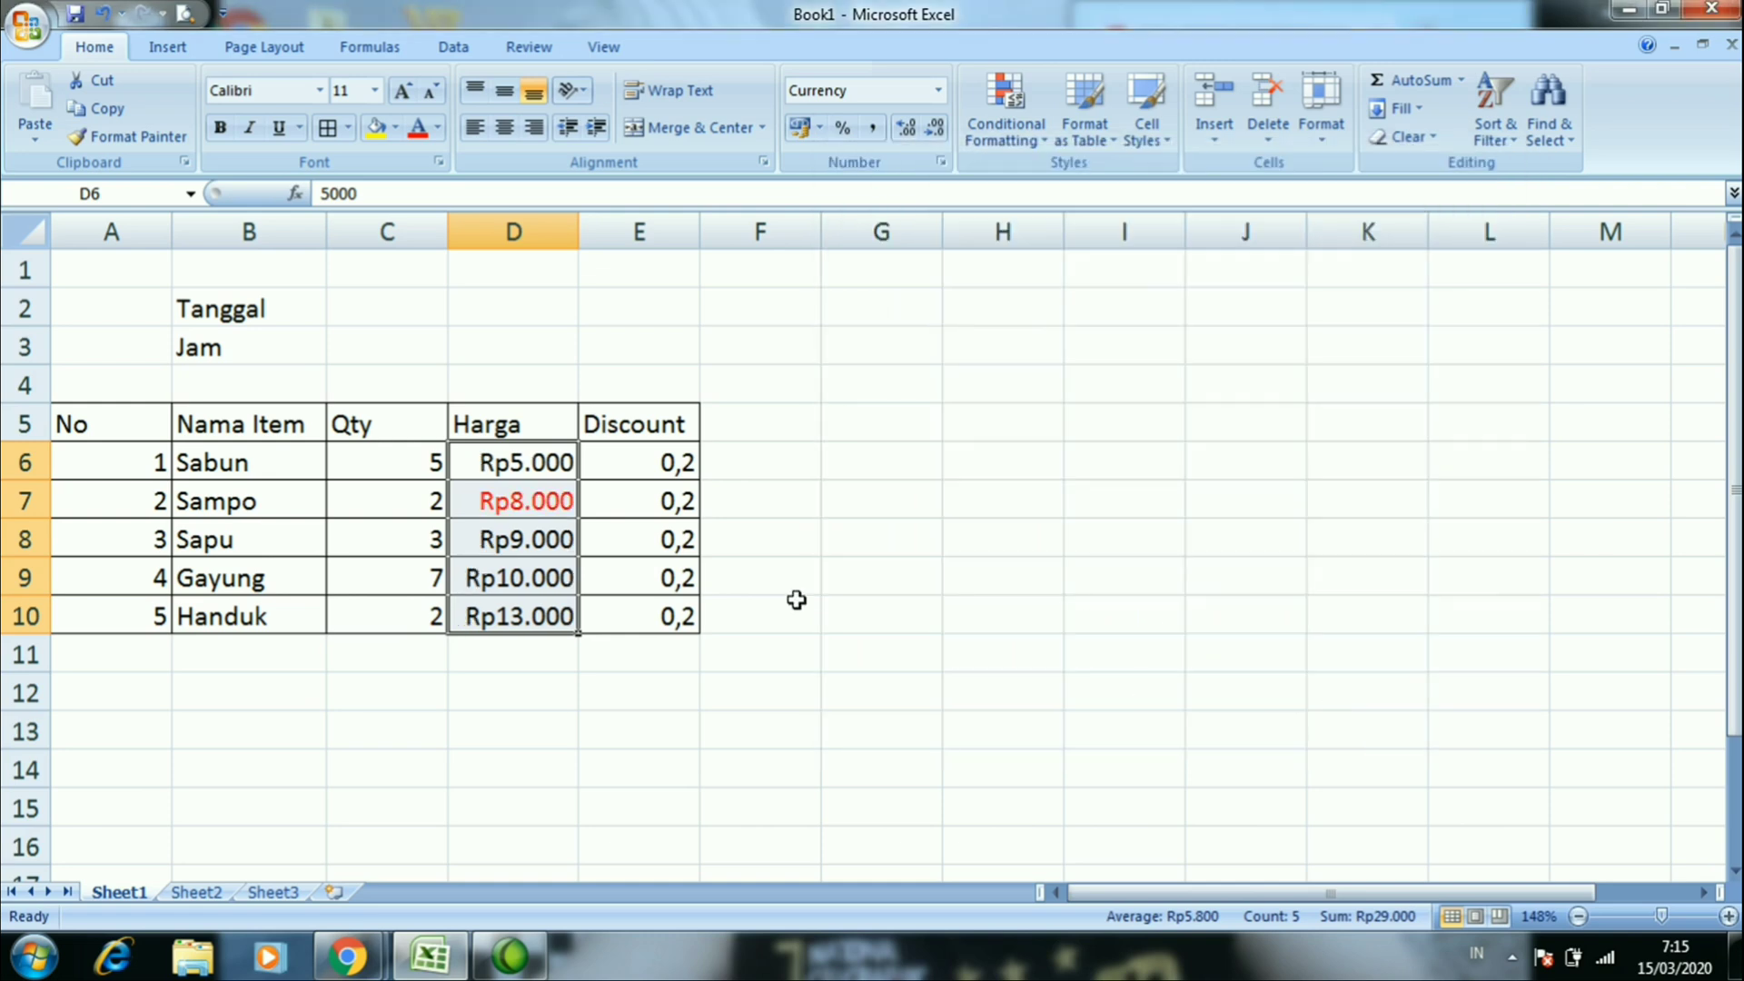
left_click(507, 503)
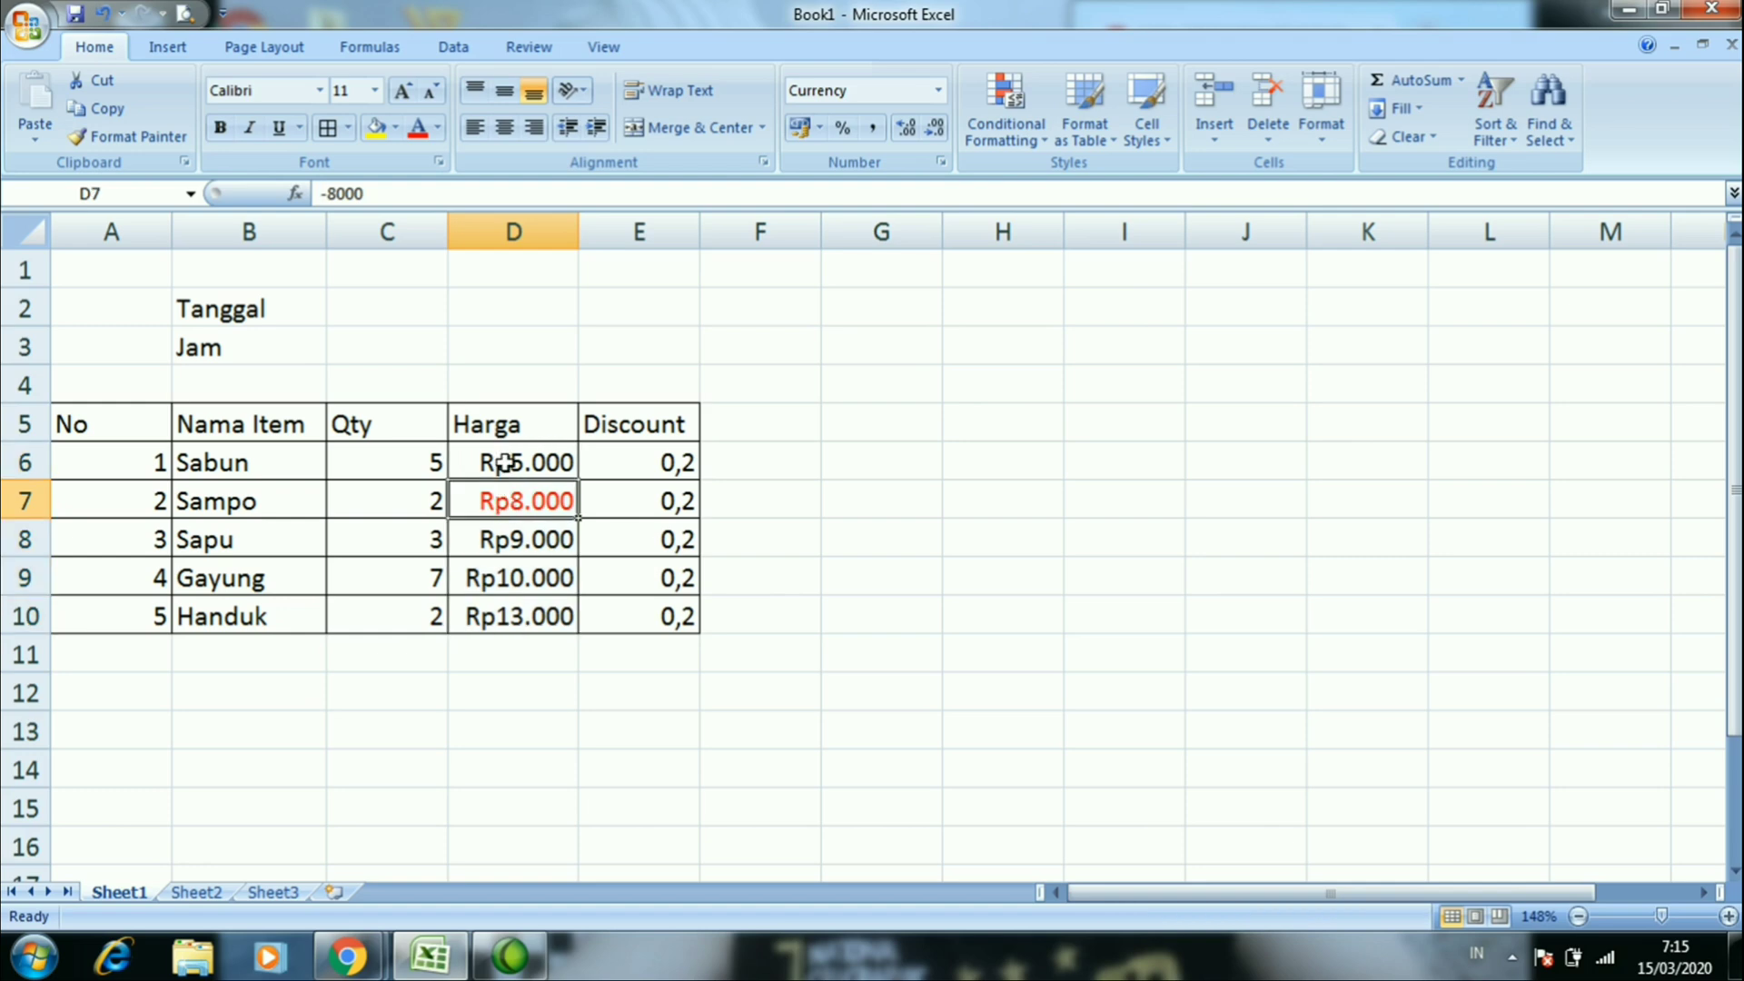
Set the Currency format of D6:D10 to show negative numbers with a minus sign, as -Rp1.234
left_click_drag(506, 459, 517, 600)
right_click(518, 599)
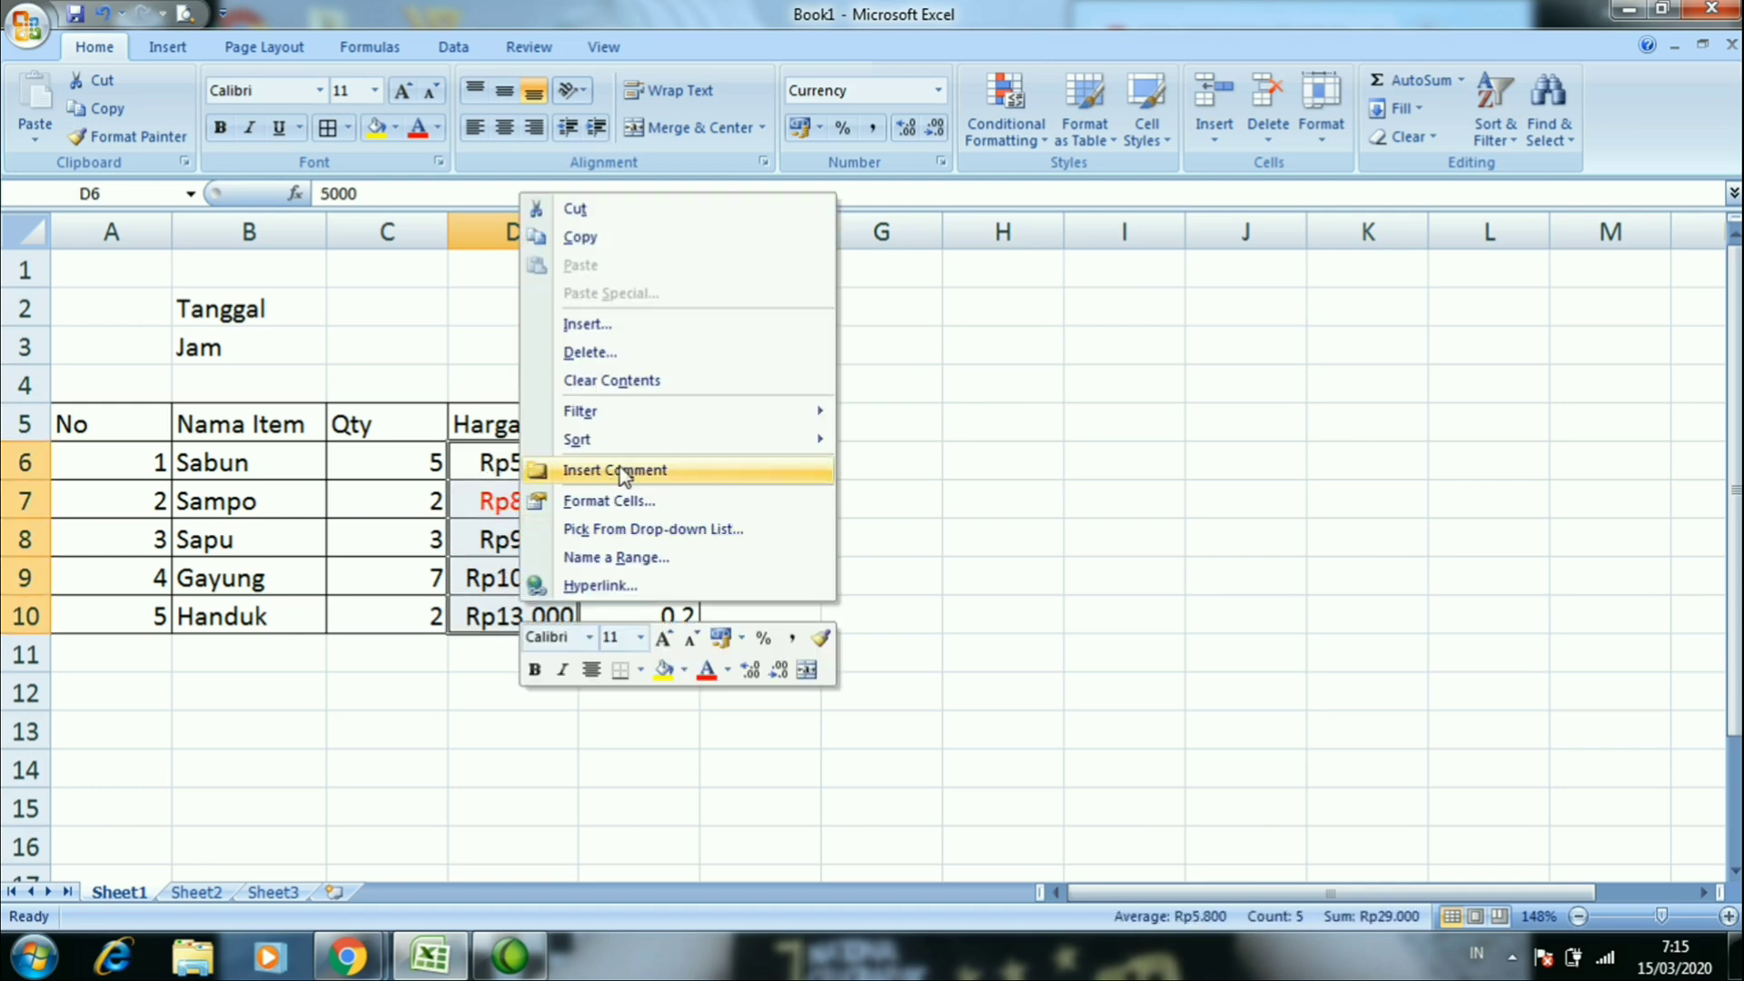
left_click(632, 505)
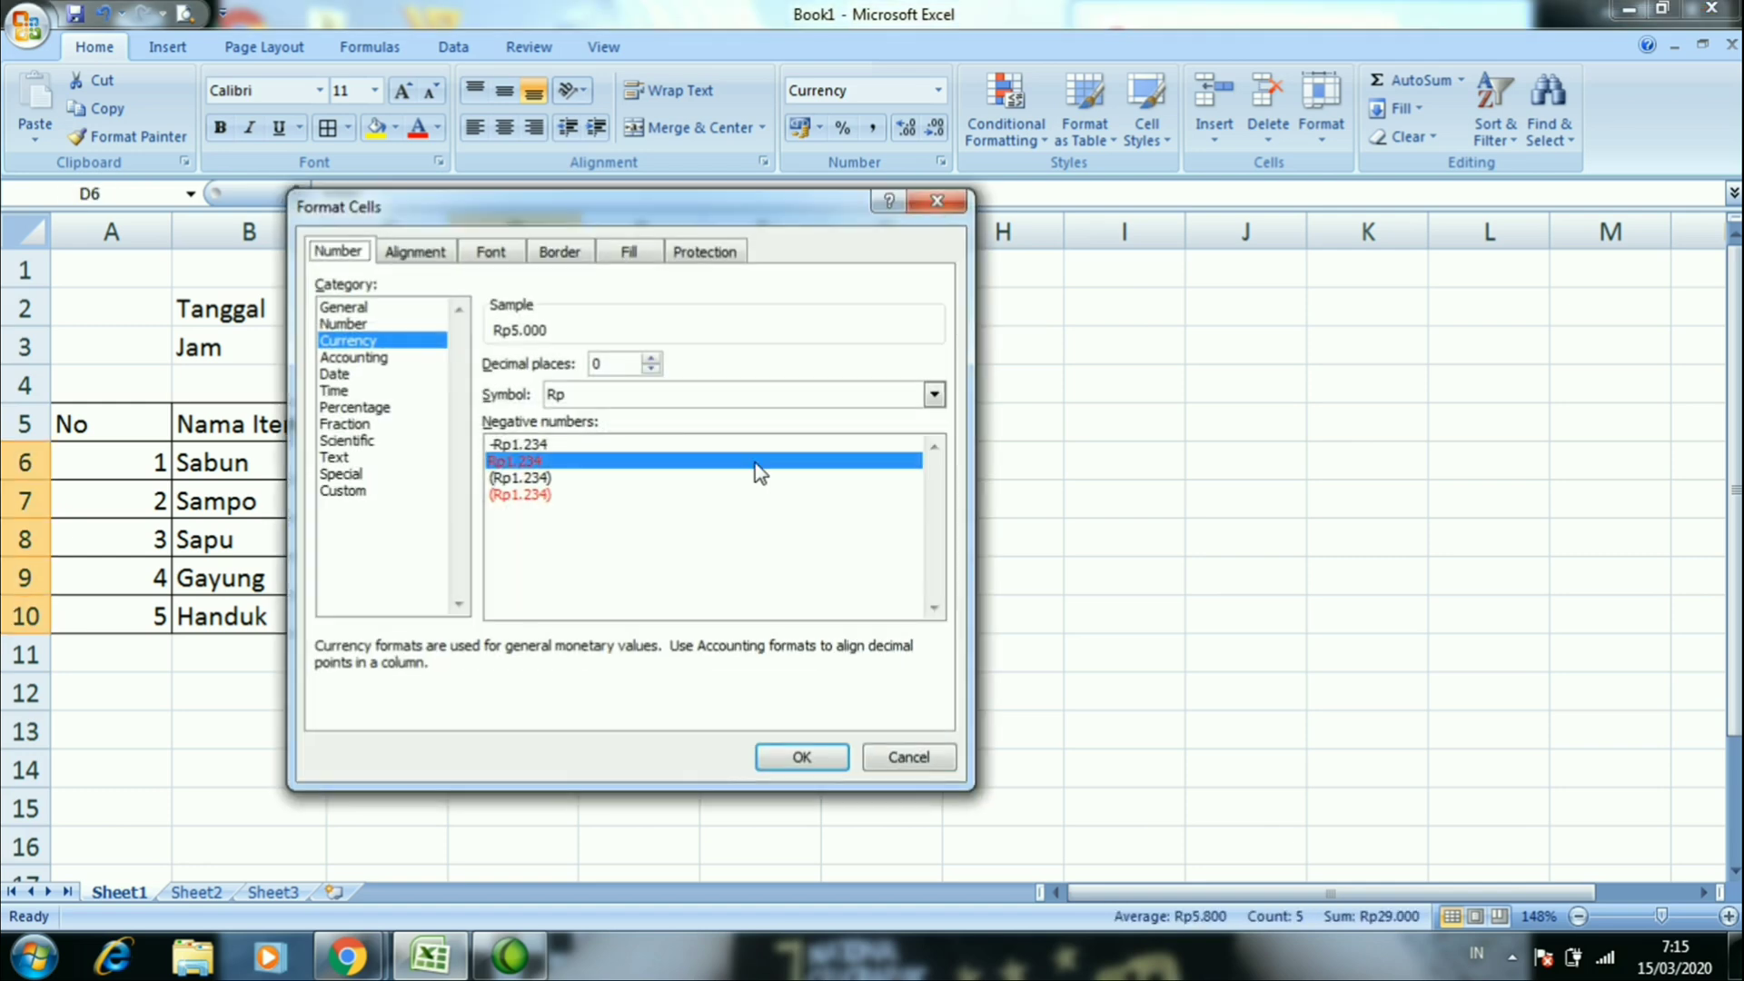
left_click_drag(585, 212, 987, 188)
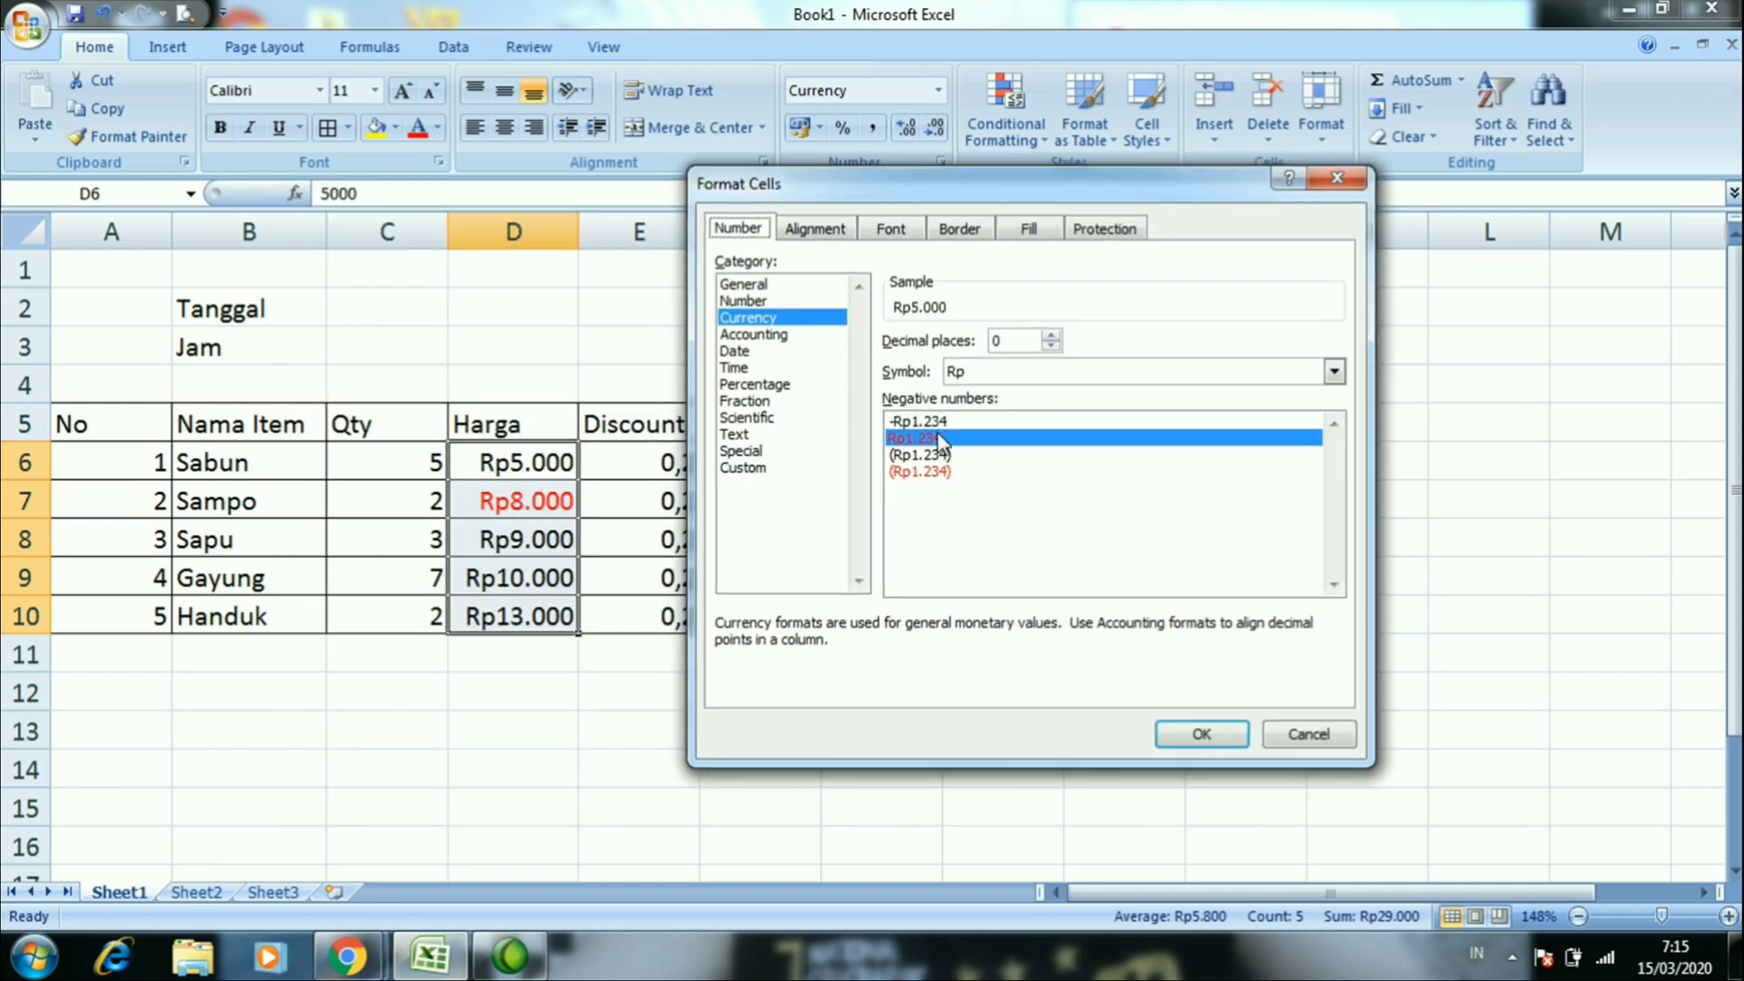
left_click(937, 423)
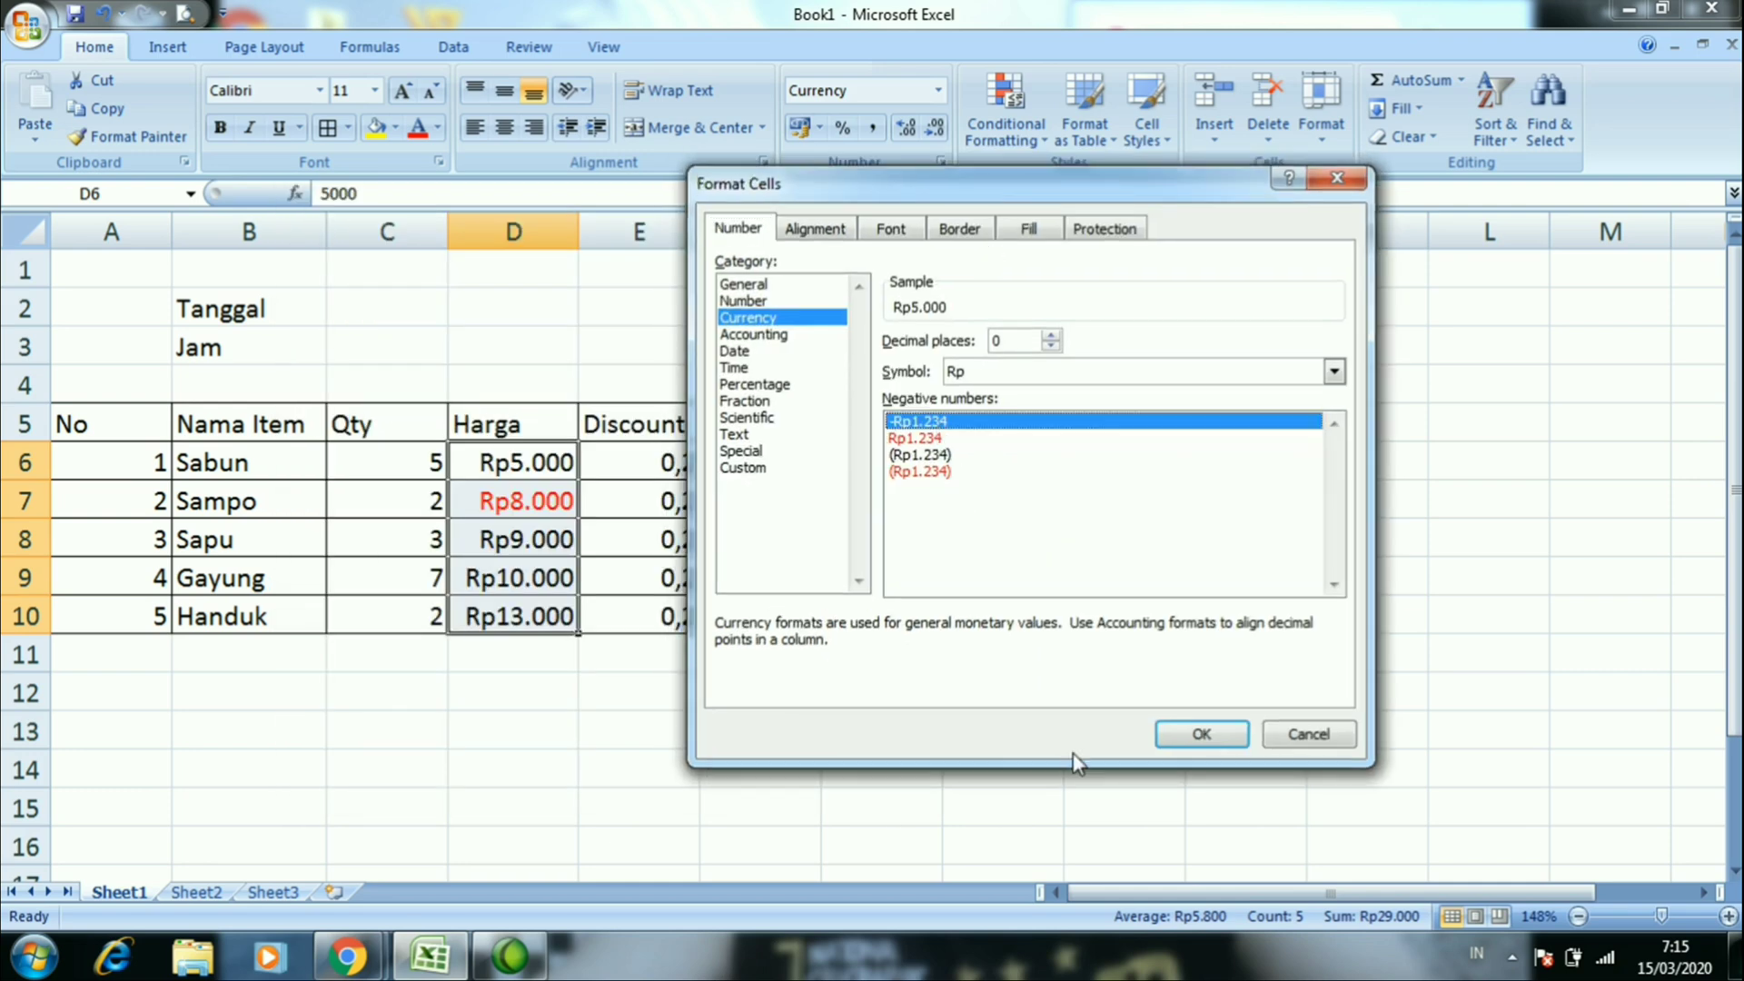
left_click(1181, 733)
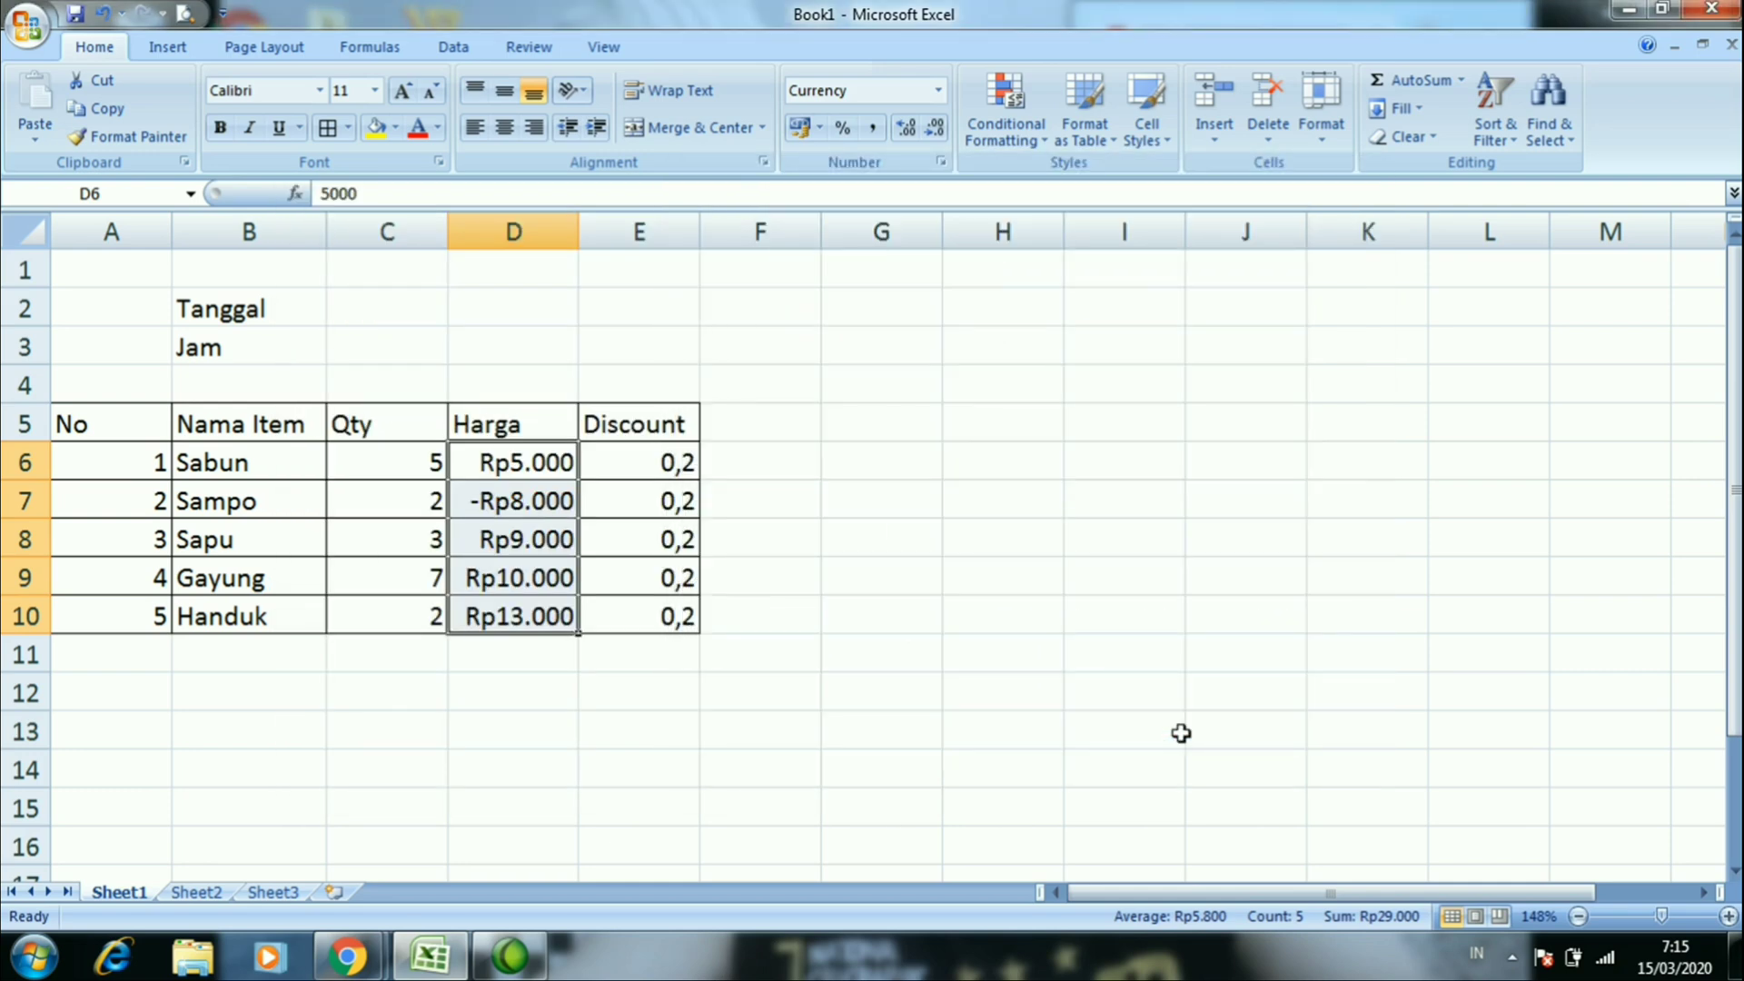
left_click(642, 569)
left_click(546, 495)
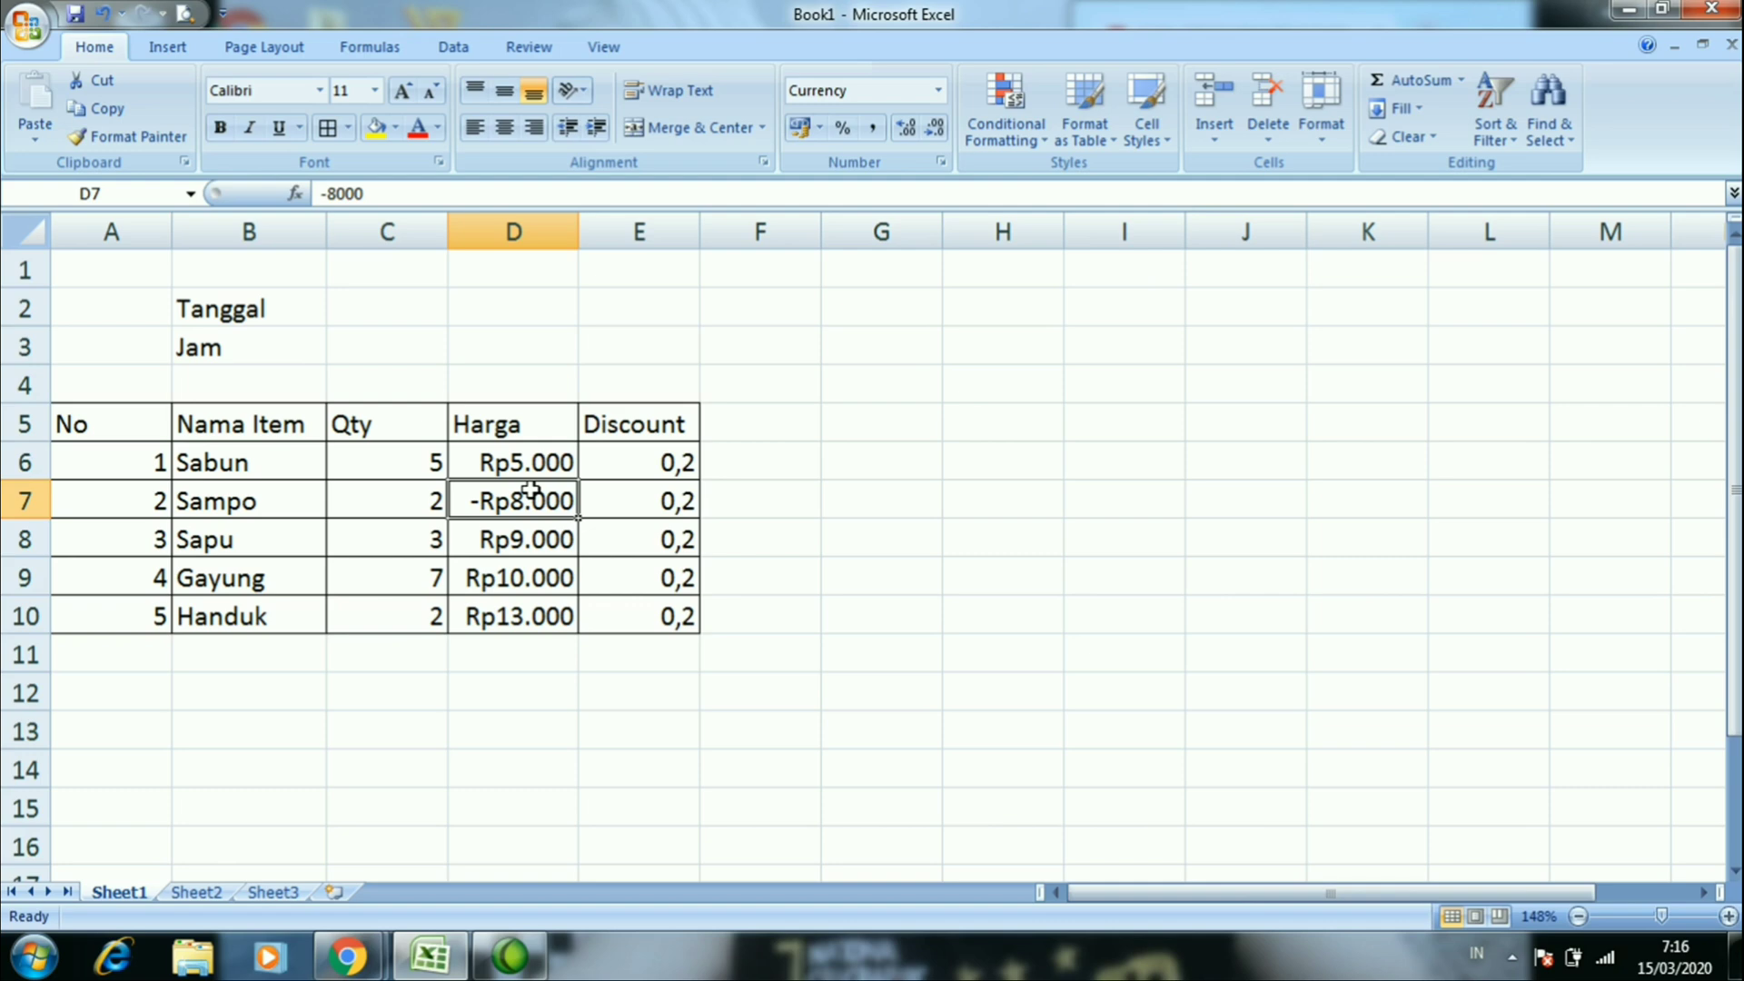
left_click_drag(530, 459, 529, 633)
right_click(529, 628)
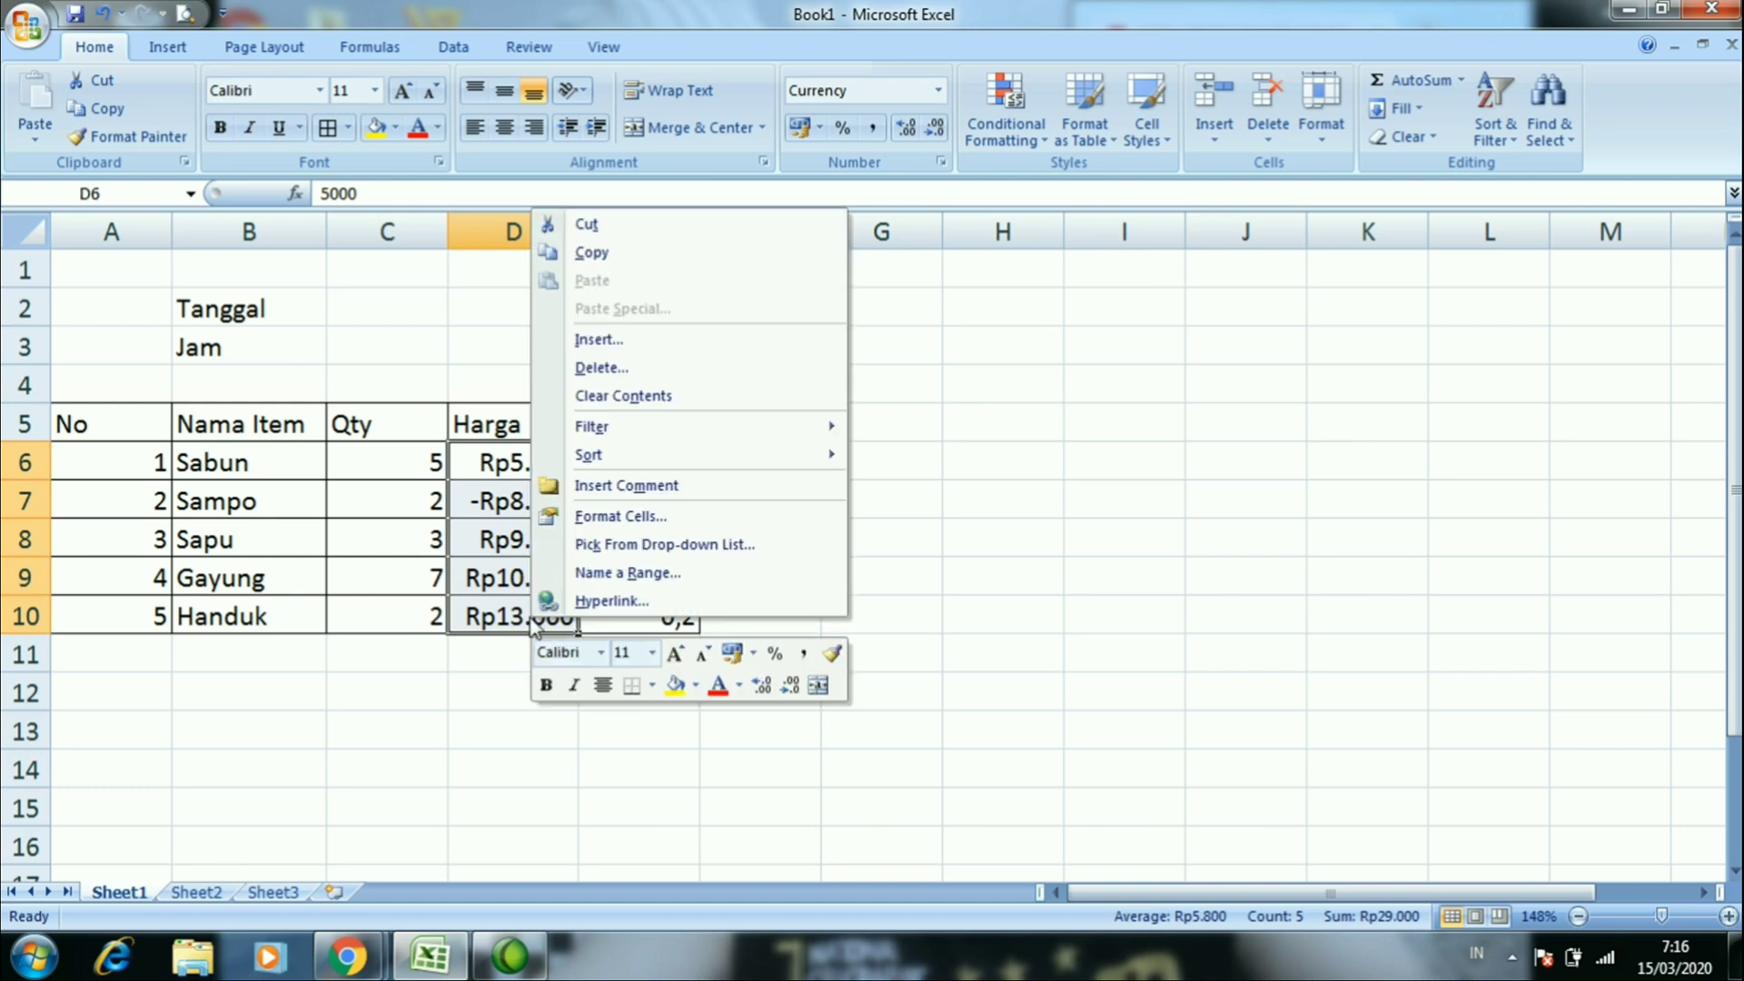
double_click(704, 462)
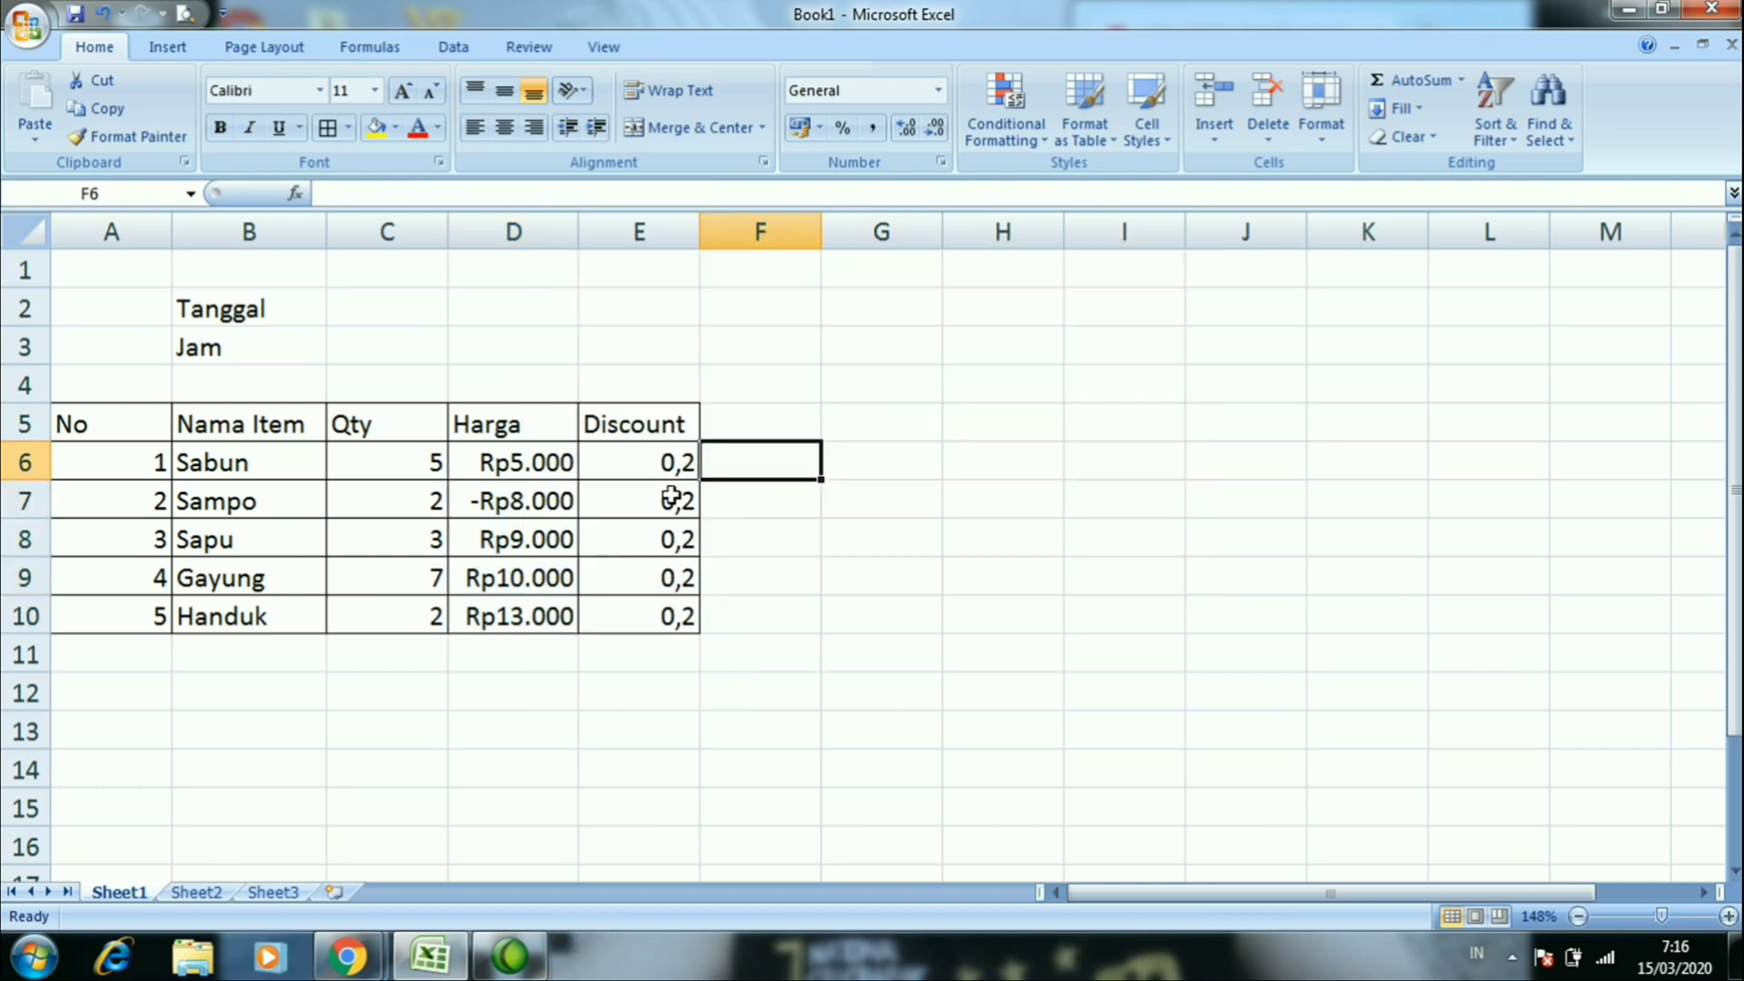
Format the Harga values in D6:D10 as Accounting with the Rp symbol and 1 decimal place
left_click_drag(531, 459, 530, 610)
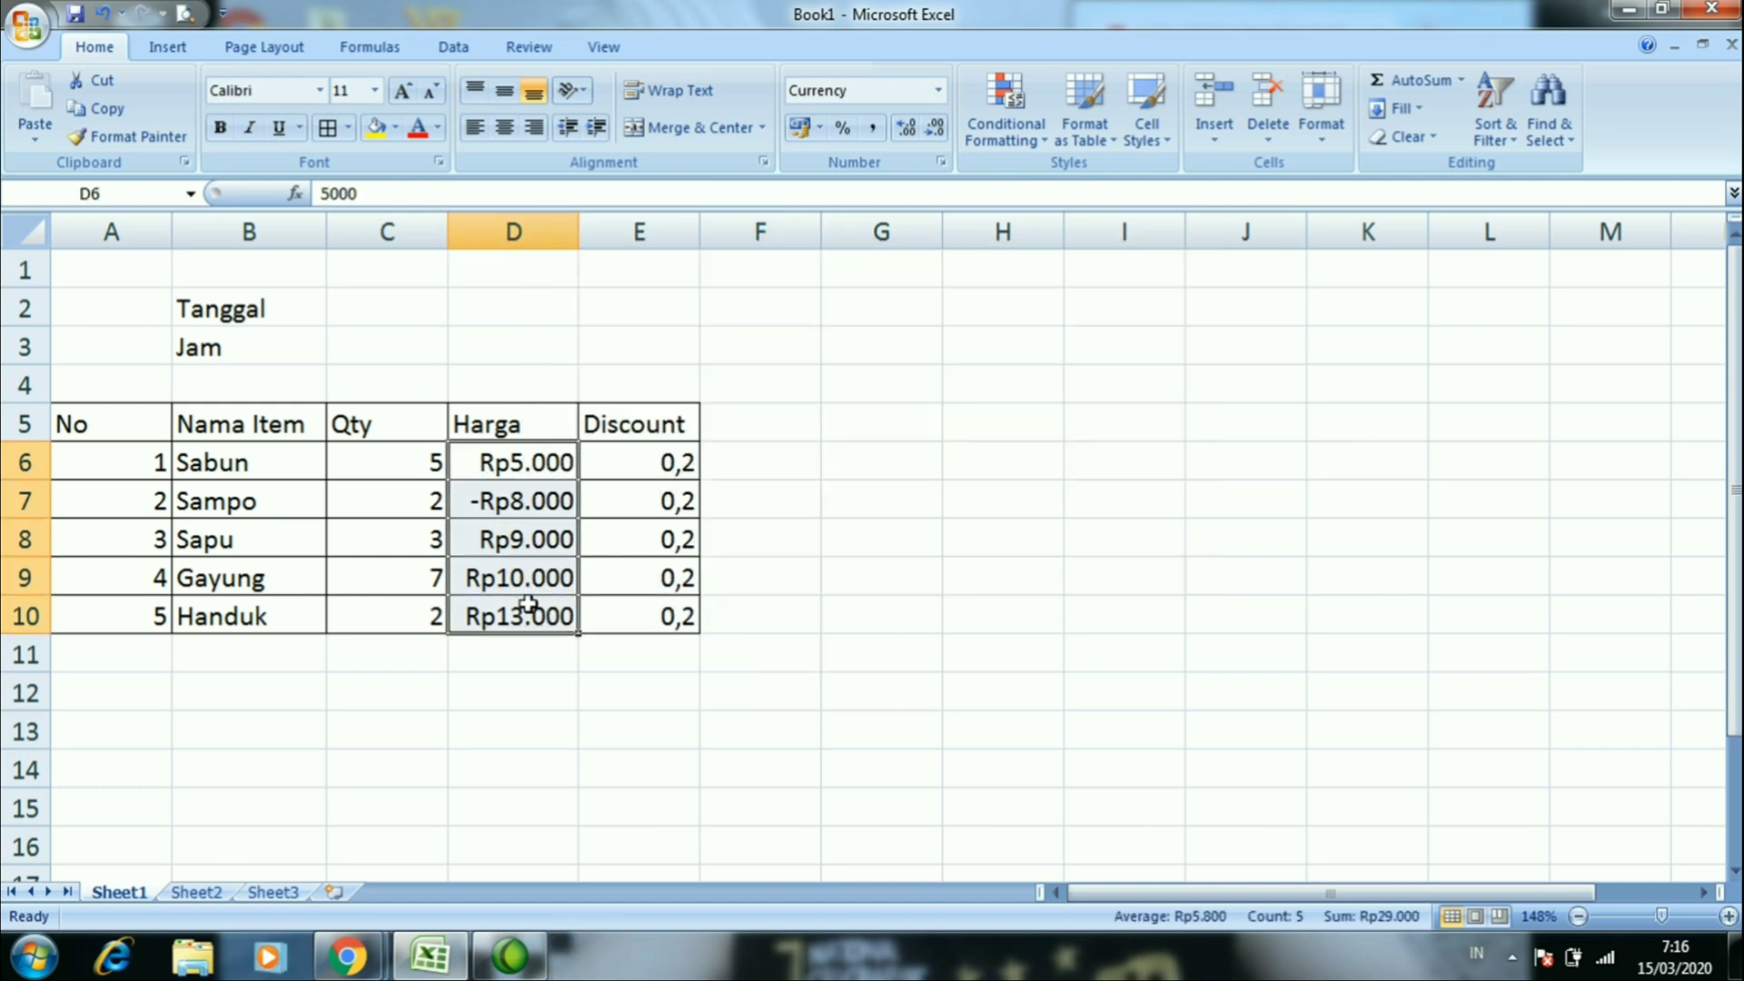
right_click(529, 613)
left_click(576, 502)
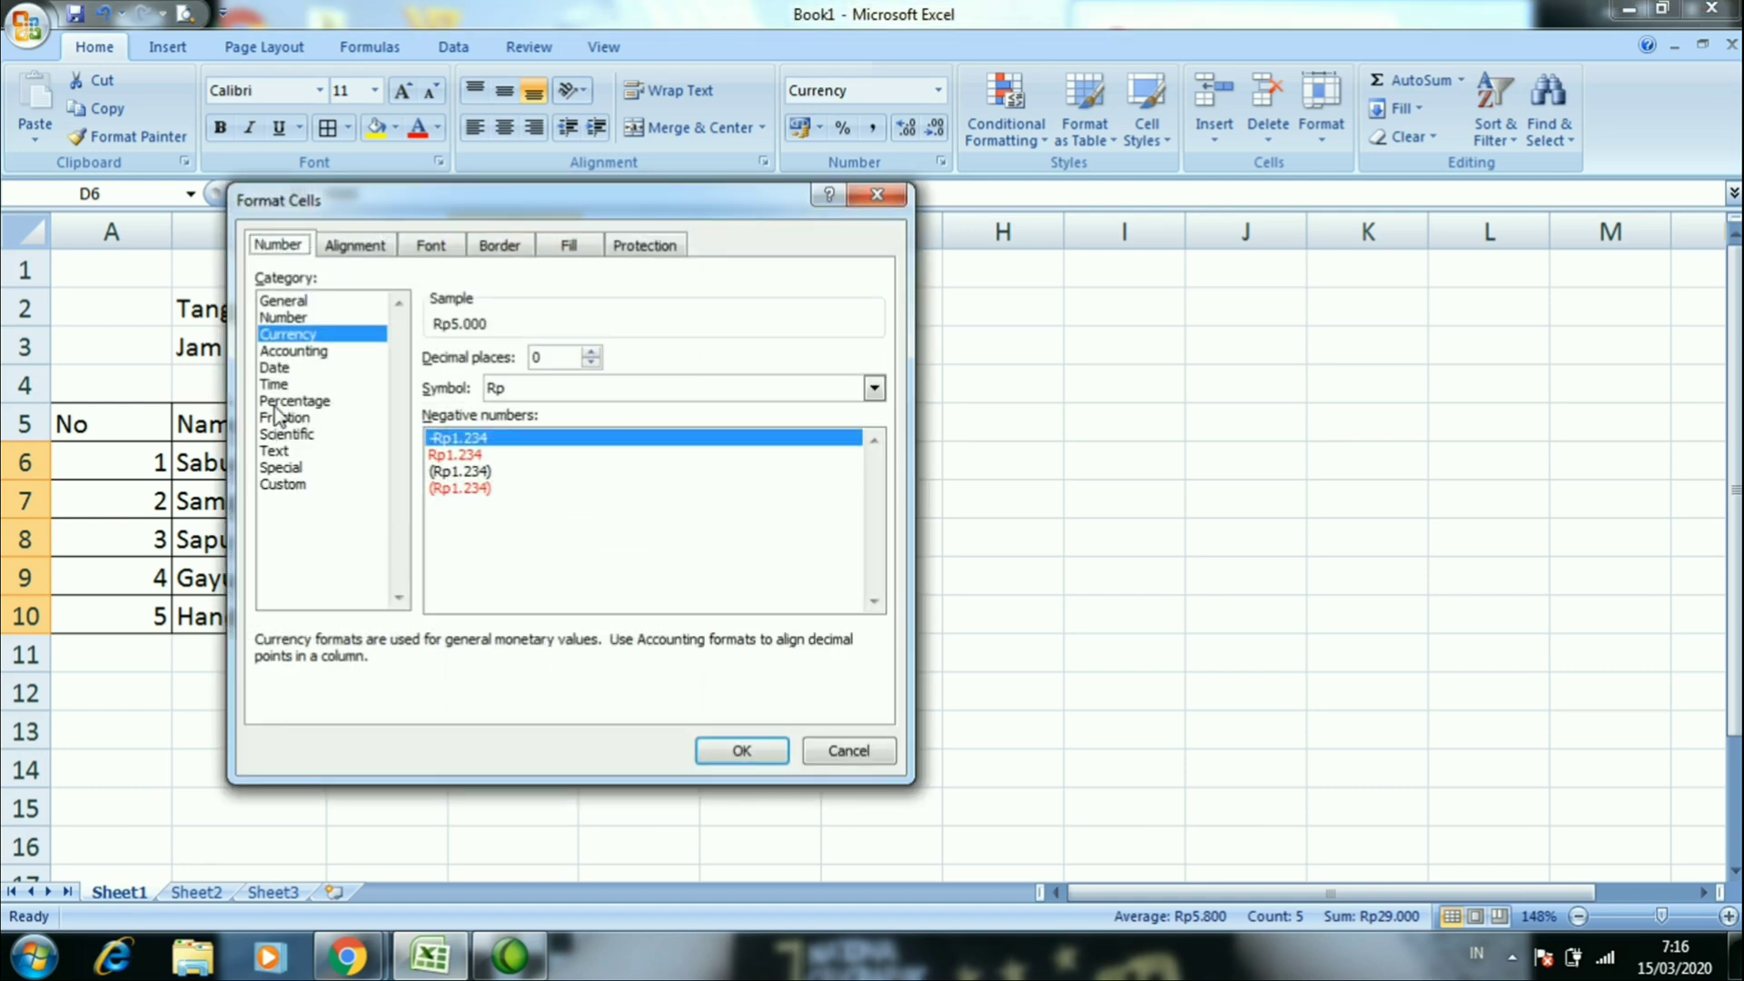
left_click(311, 368)
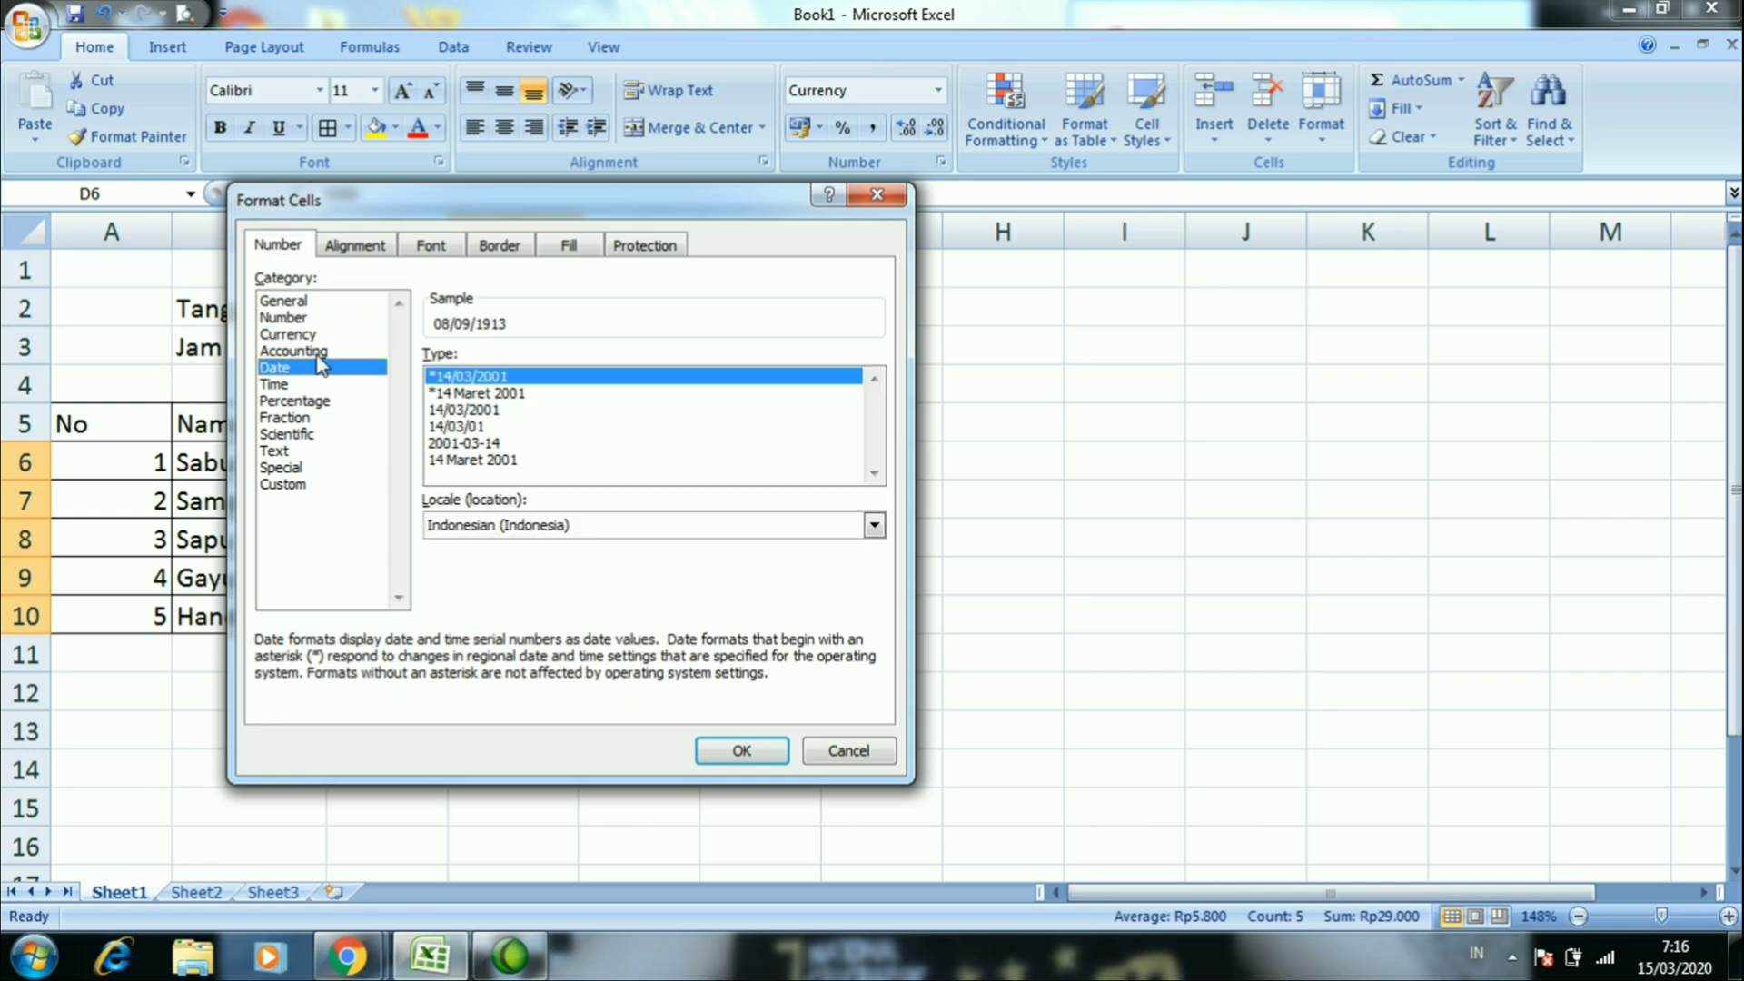
left_click(312, 352)
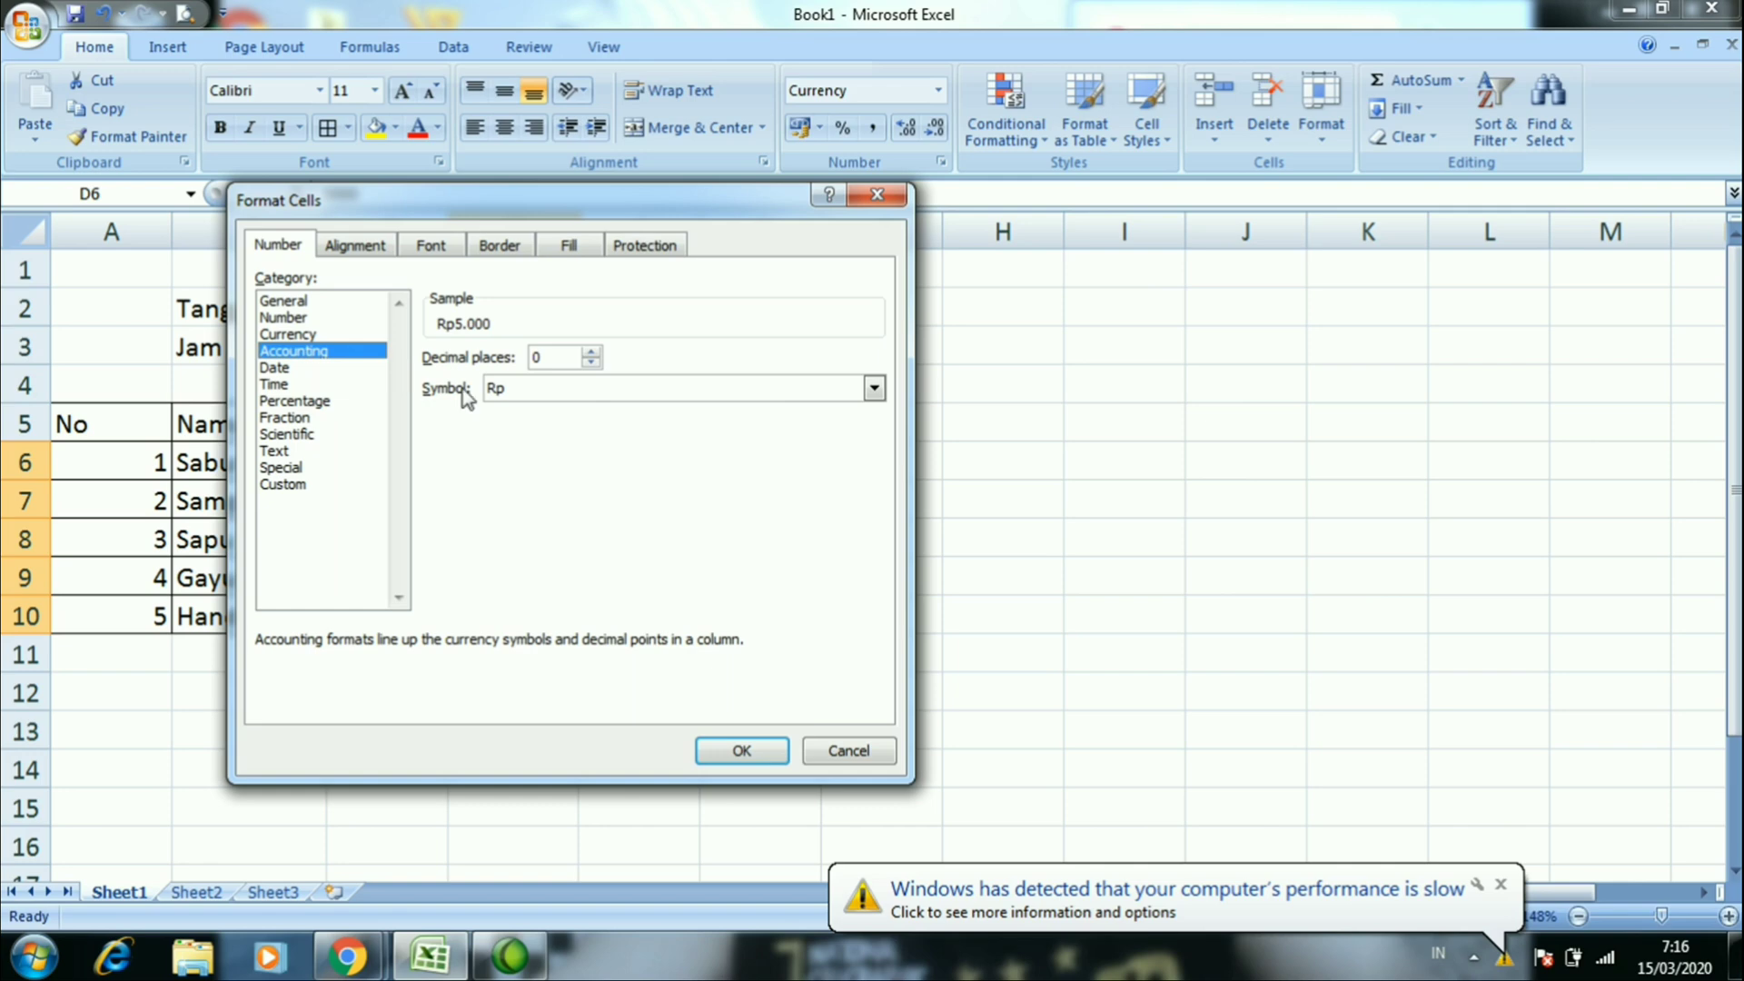
left_click_drag(623, 182, 1029, 275)
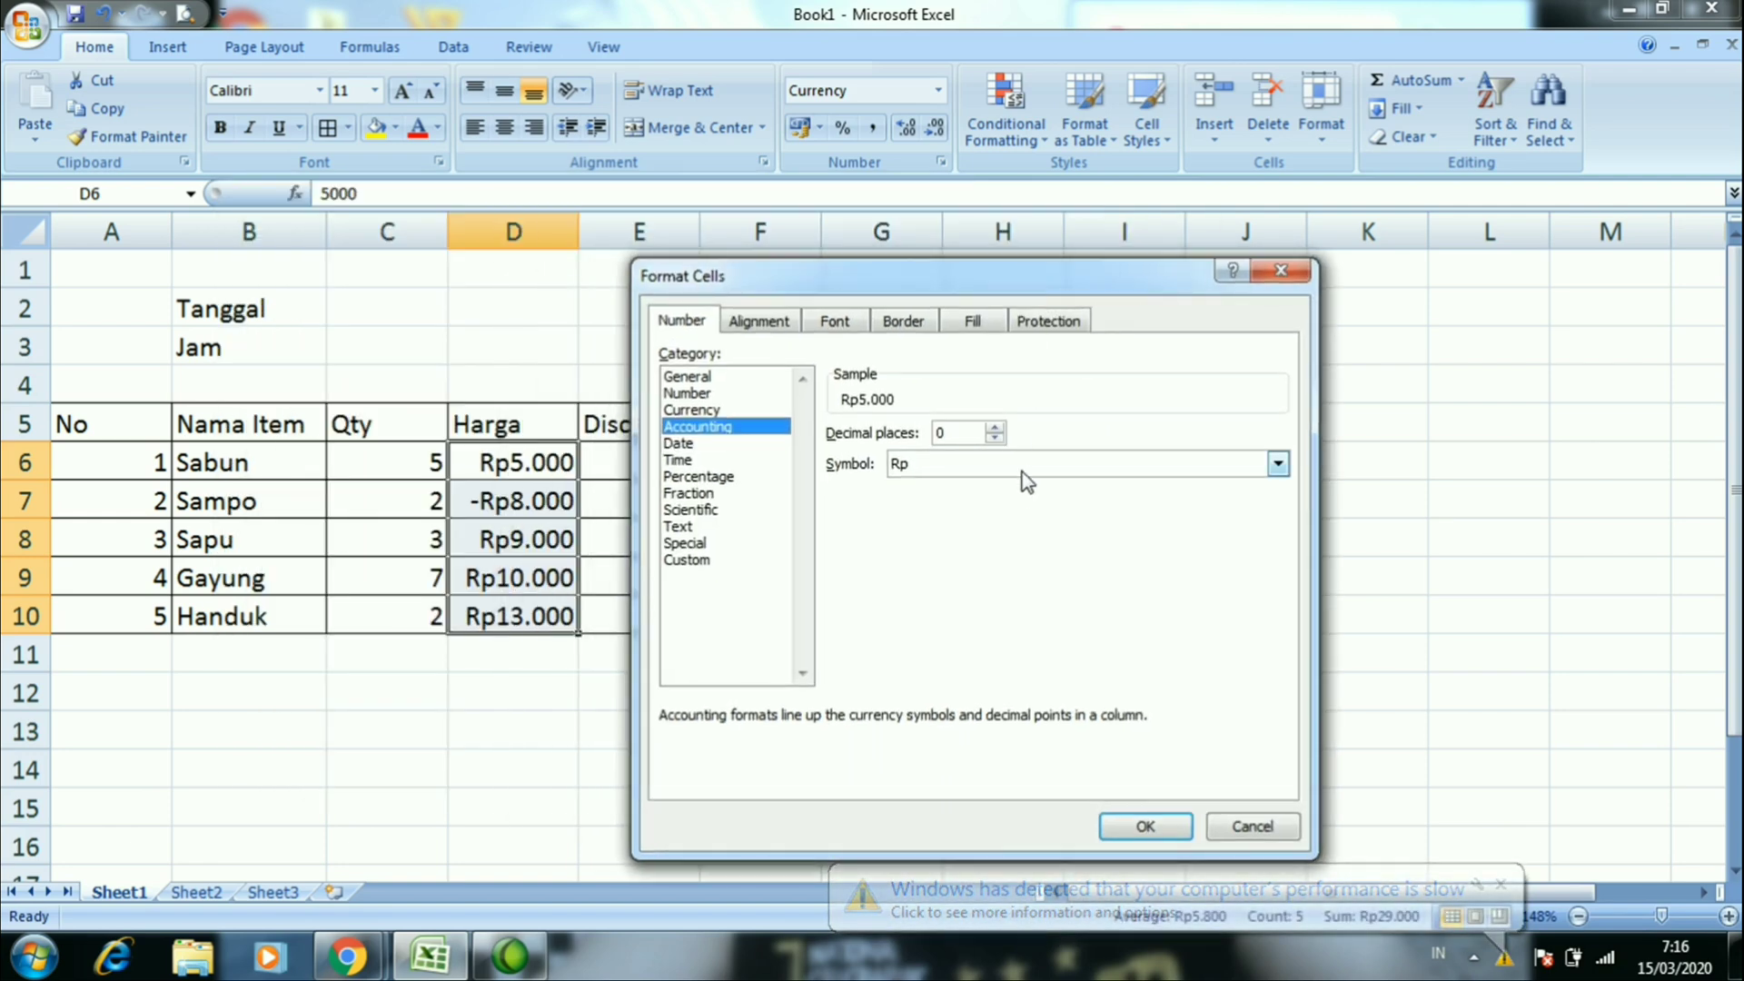
left_click(996, 428)
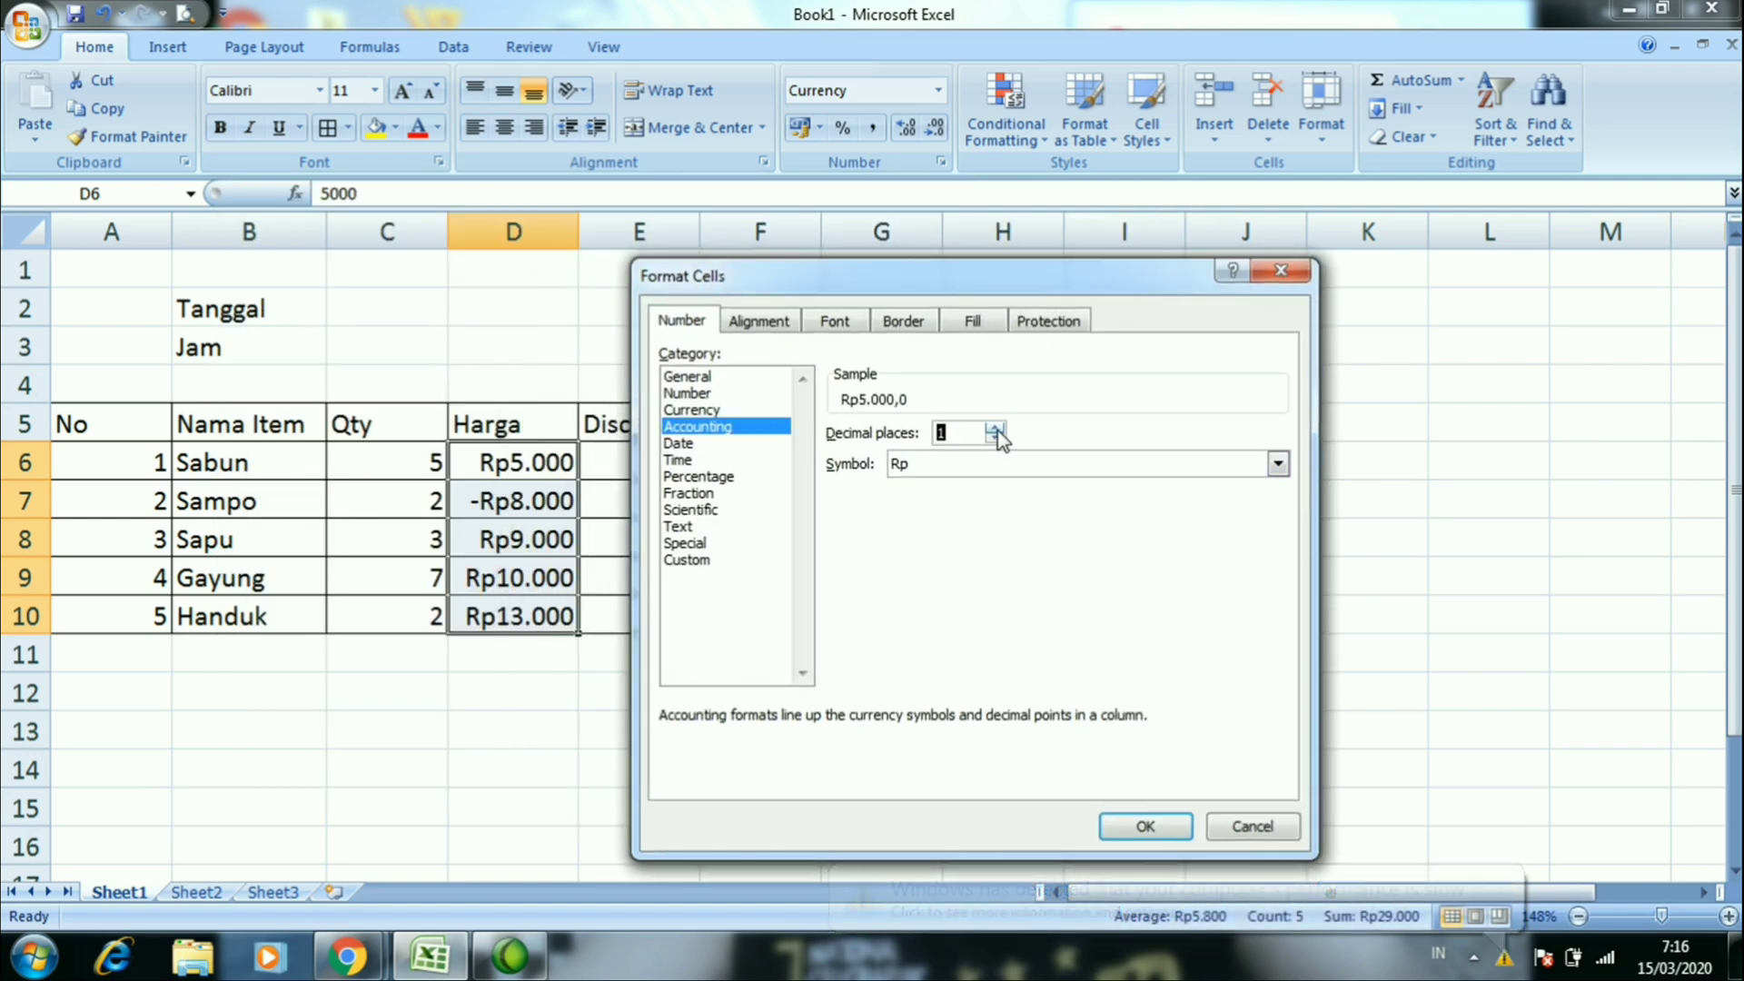
left_click(1129, 827)
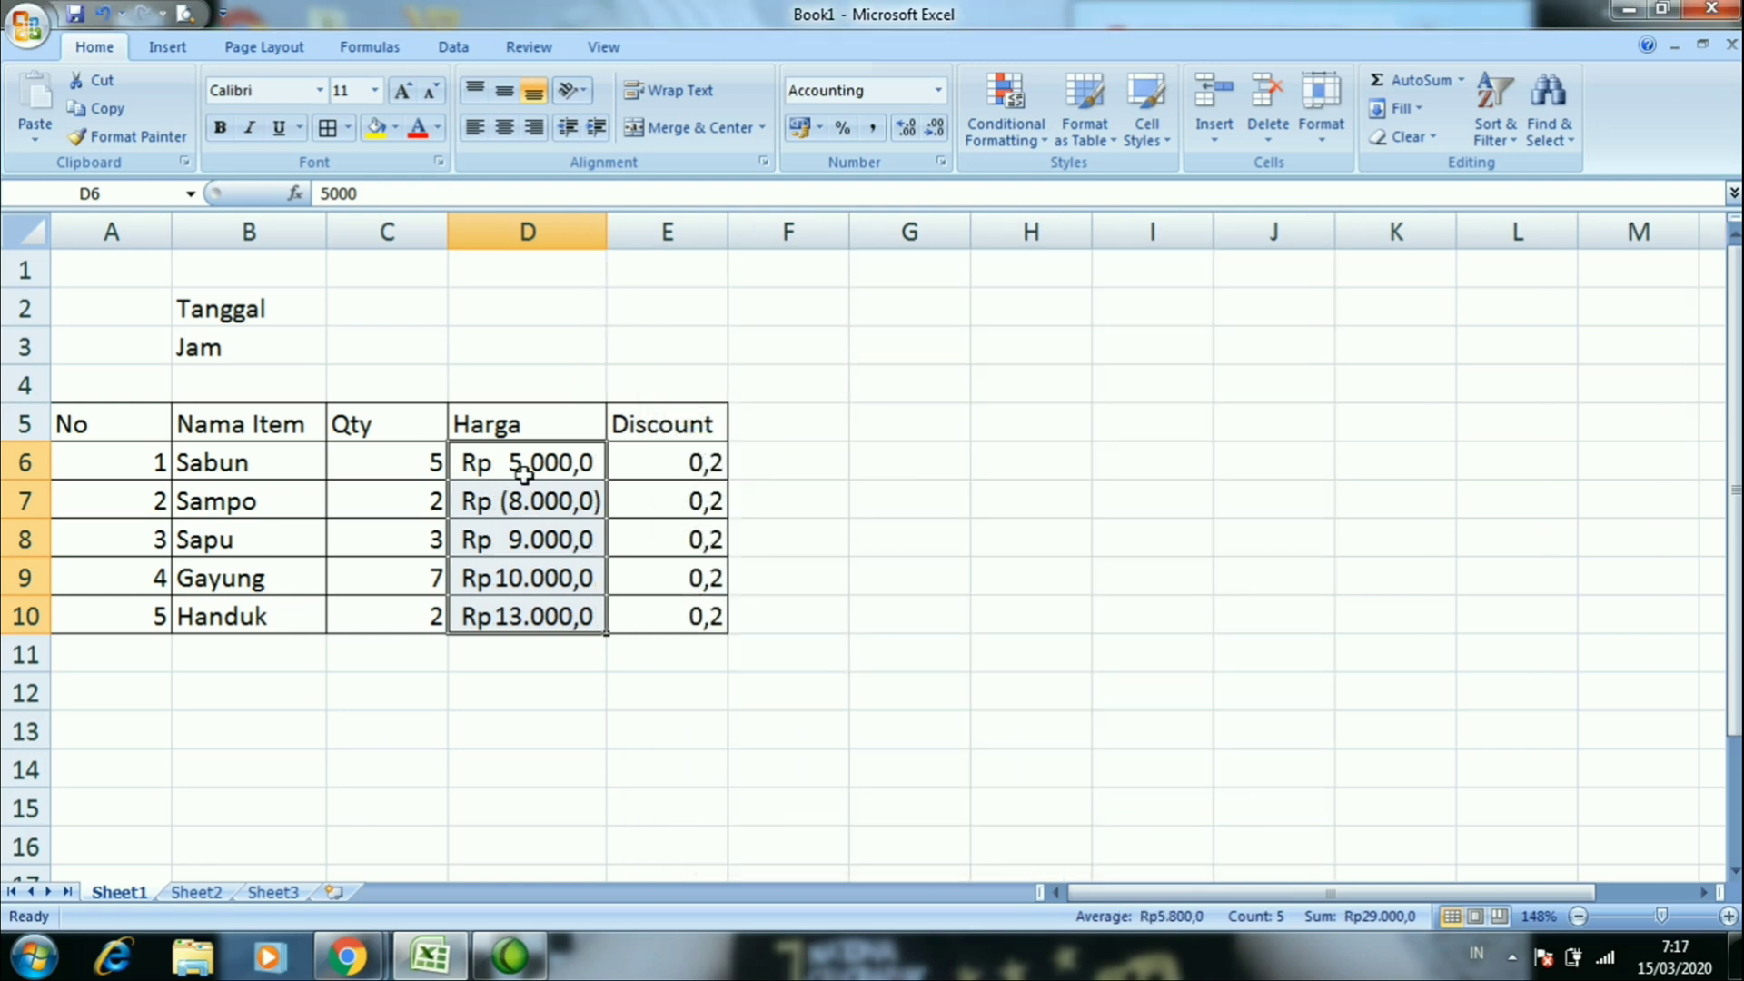
left_click(498, 465)
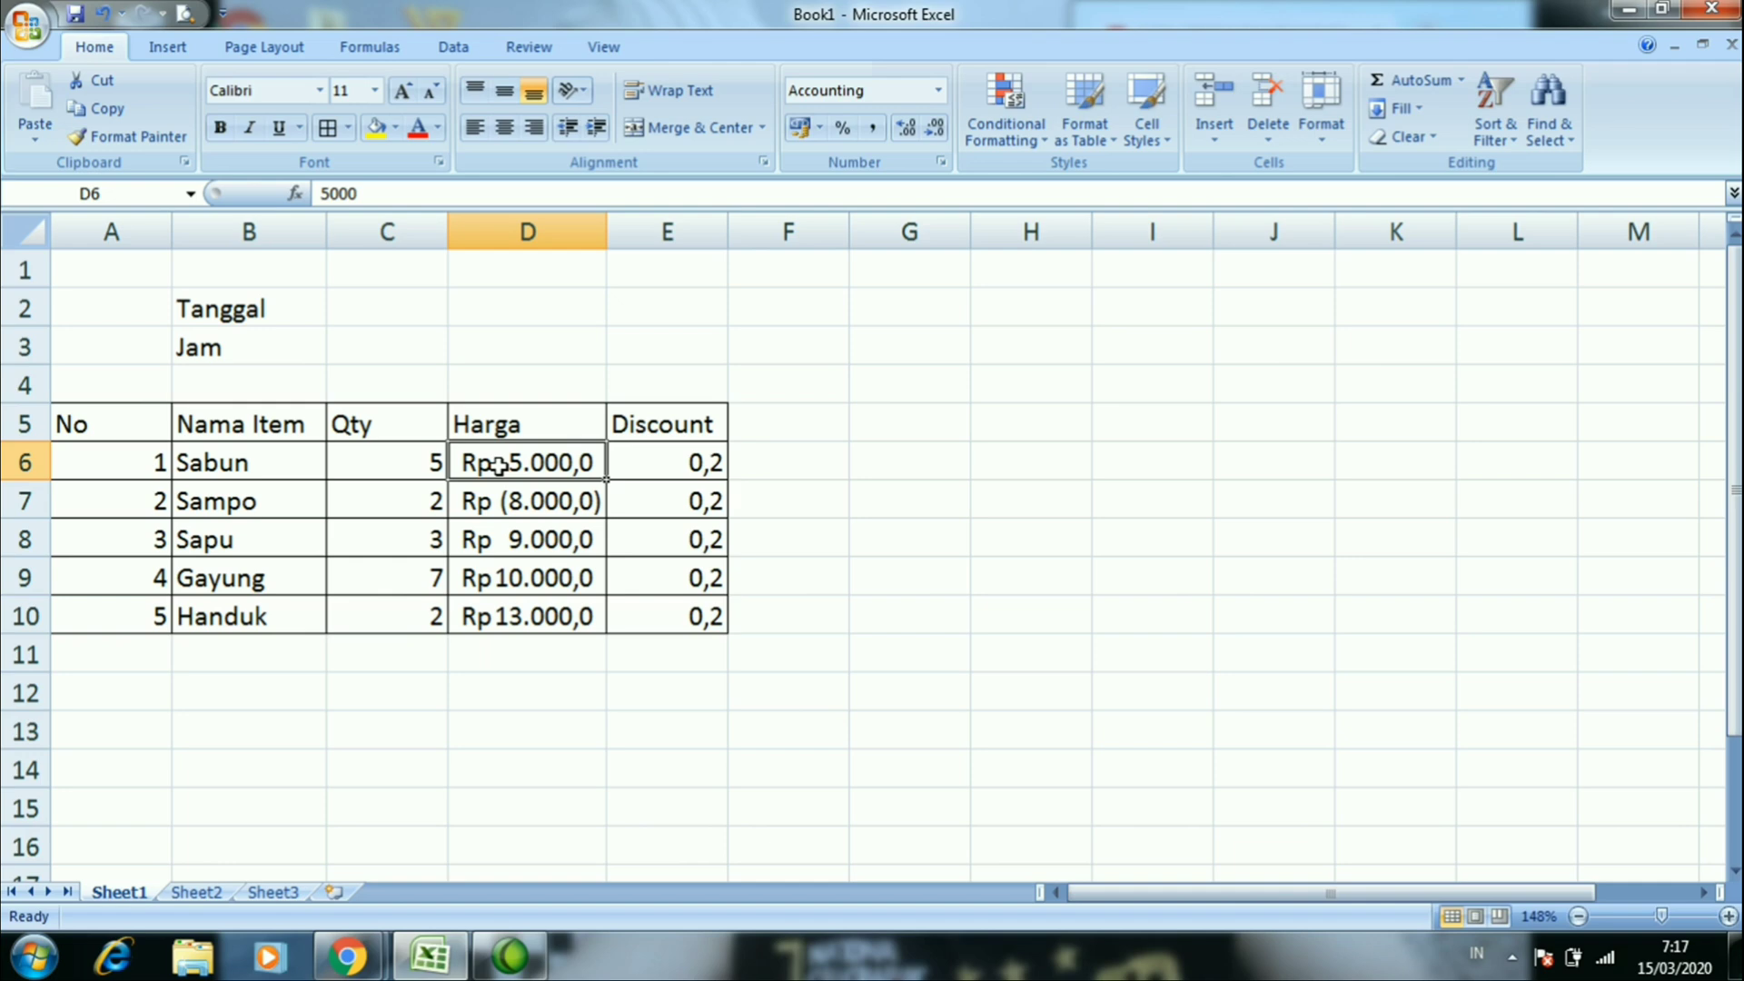
left_click(358, 318)
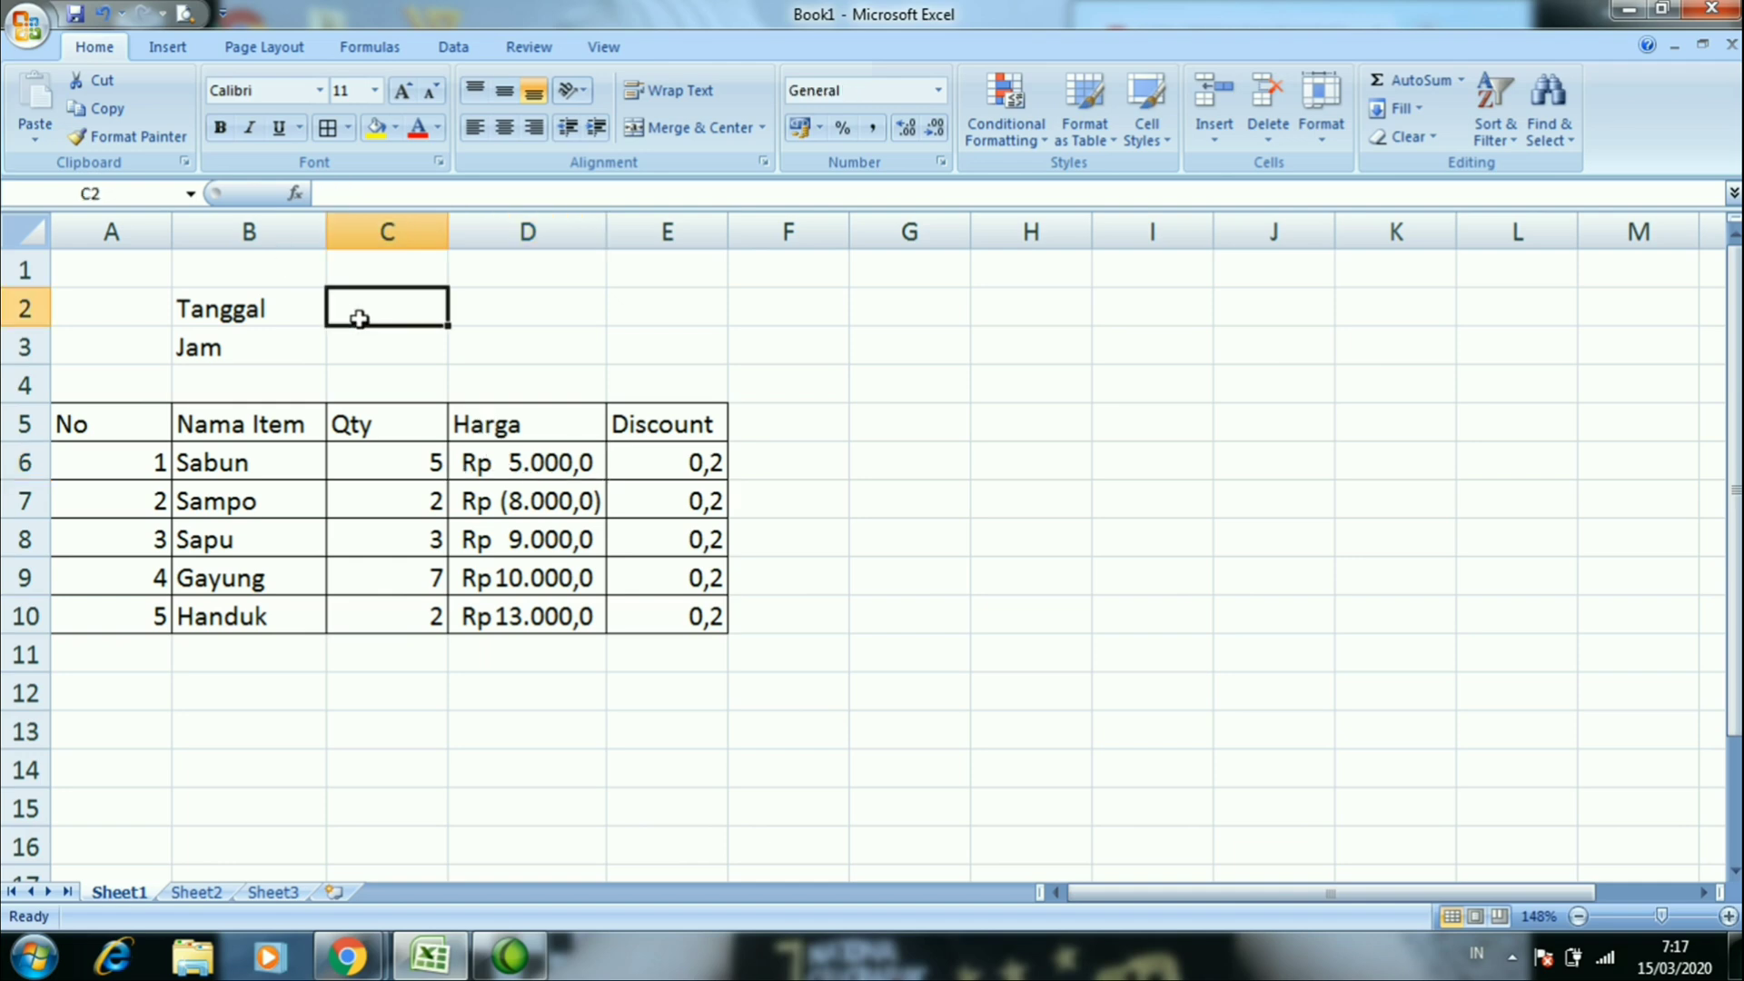
right_click(359, 318)
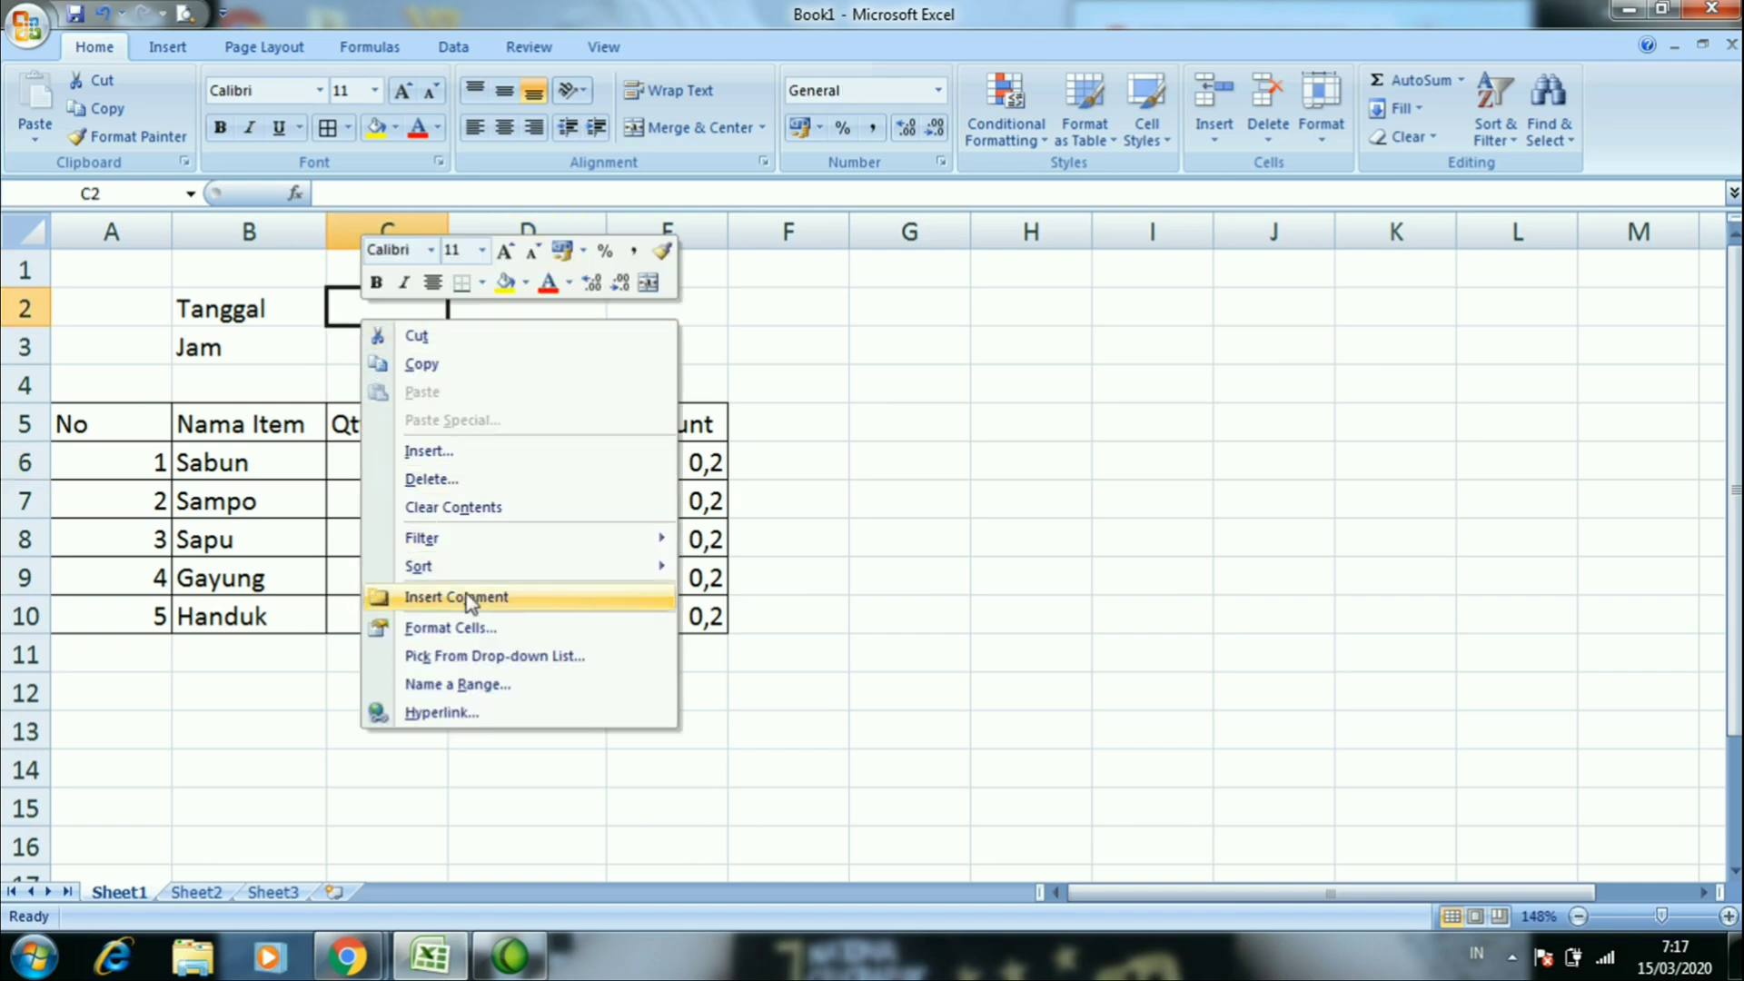
left_click(479, 629)
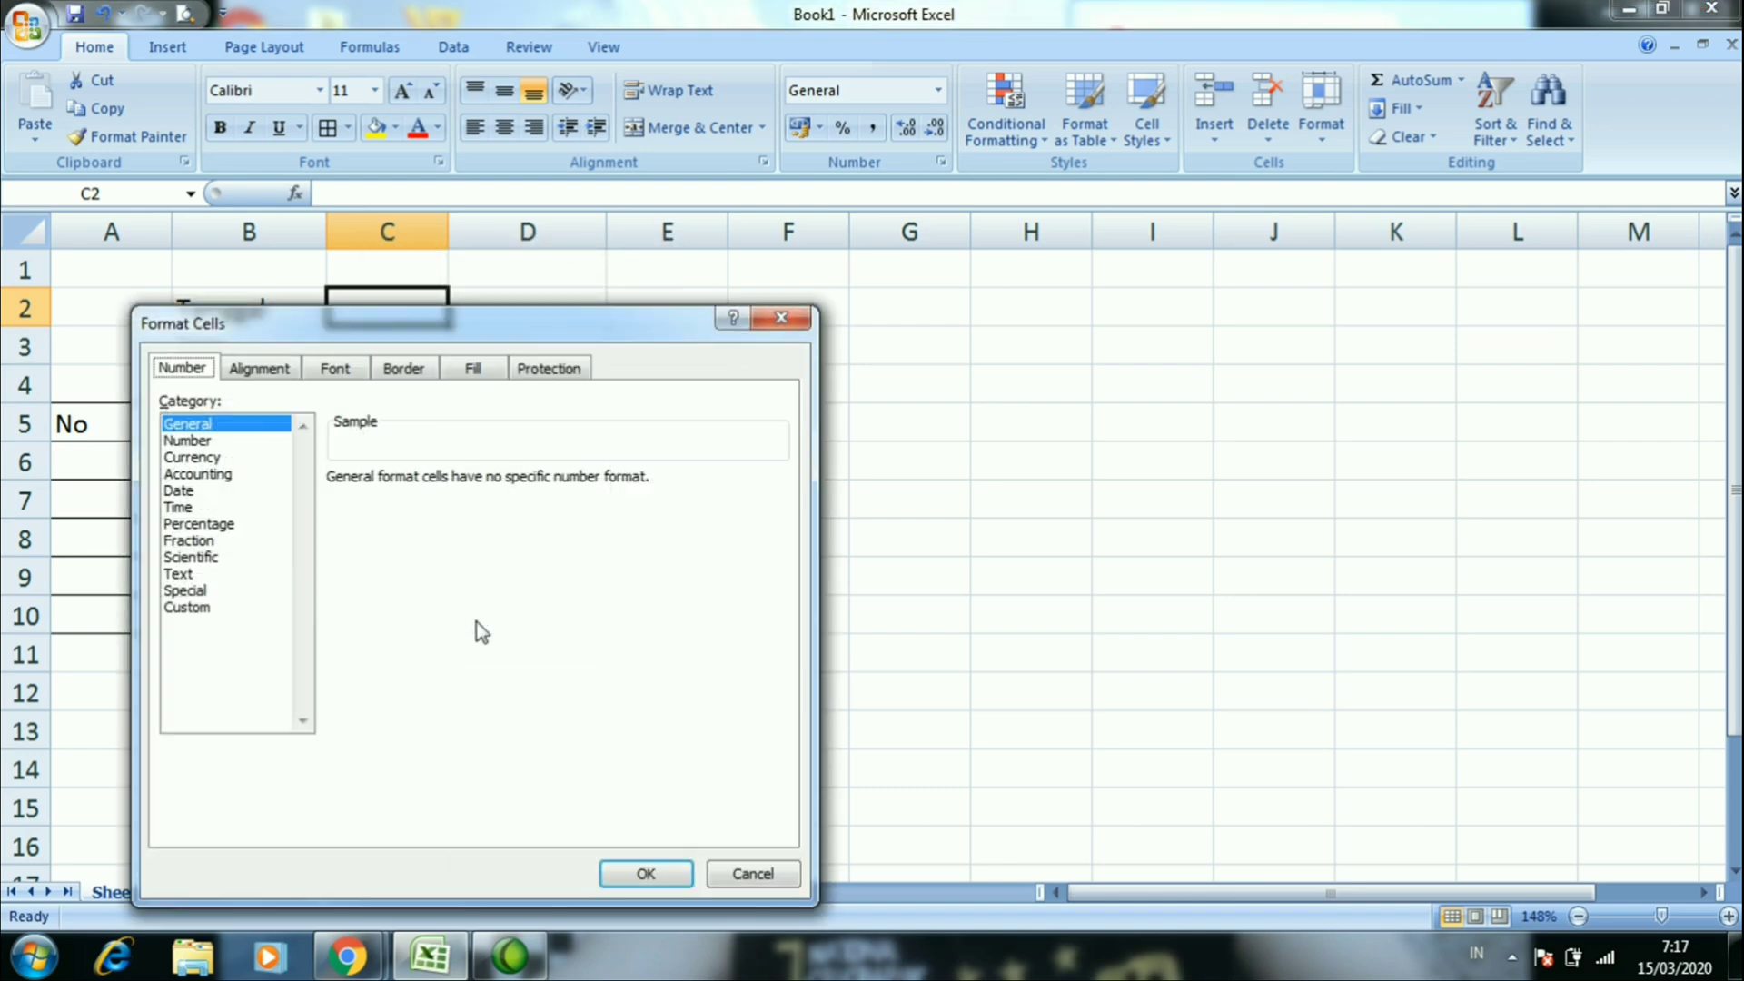
left_click(214, 491)
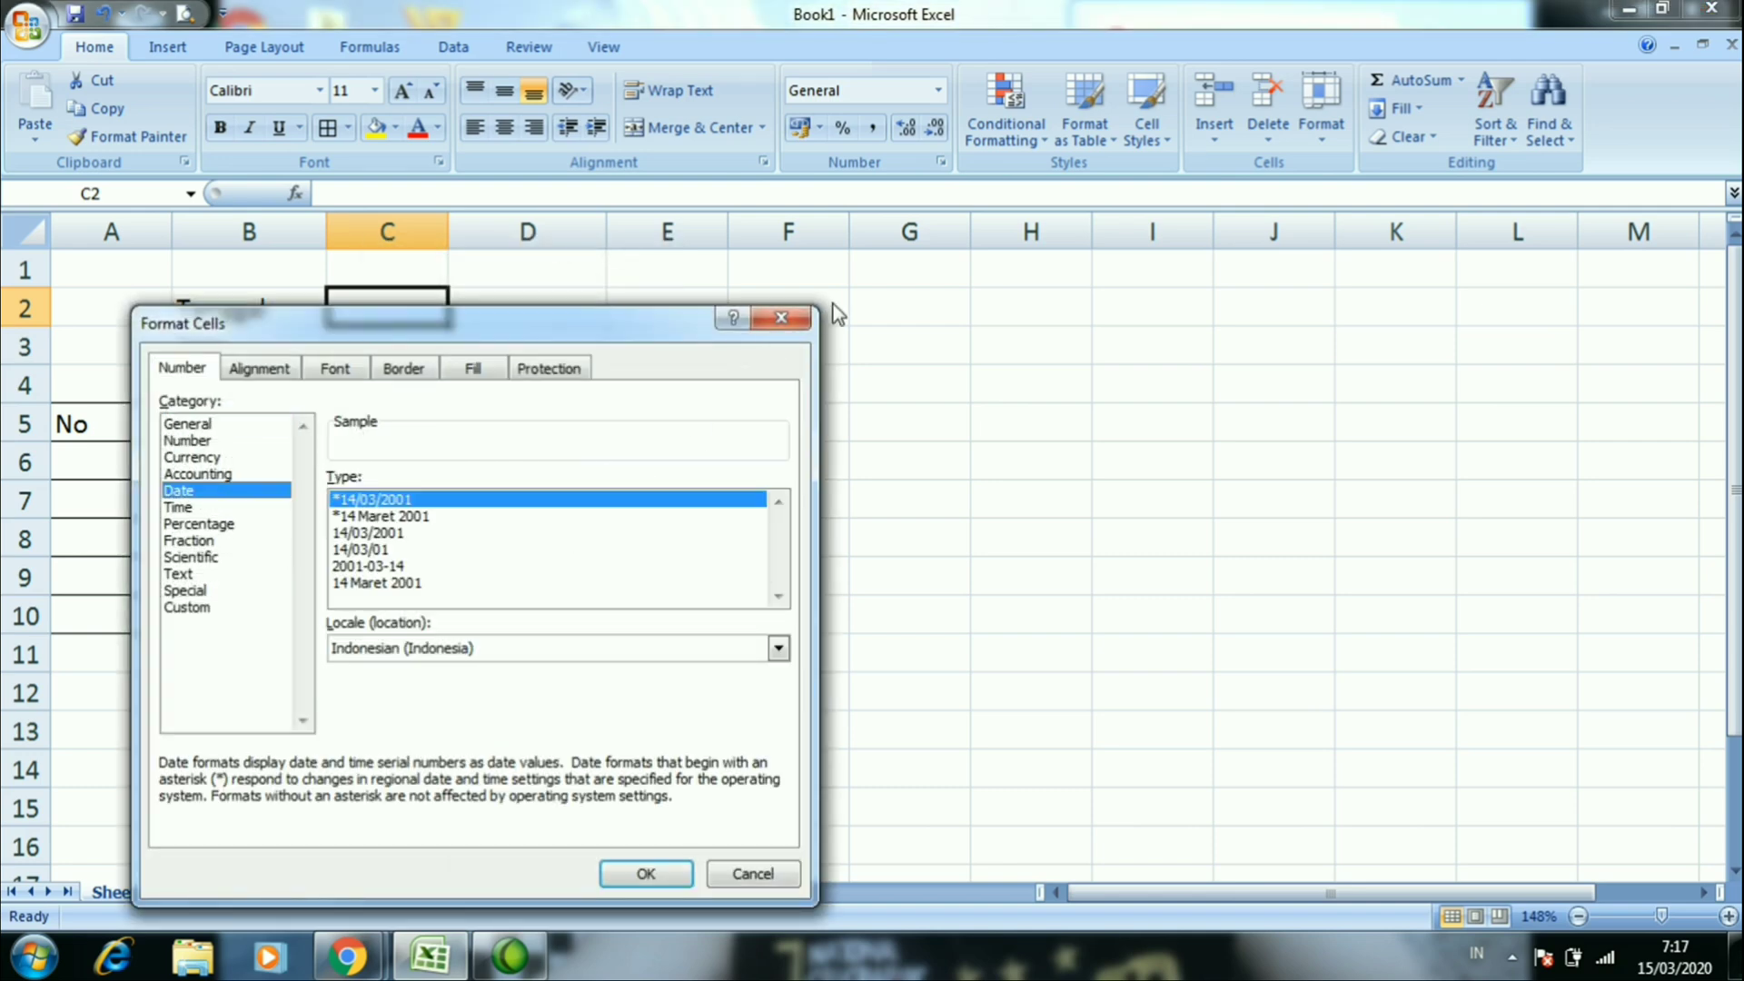
left_click(781, 317)
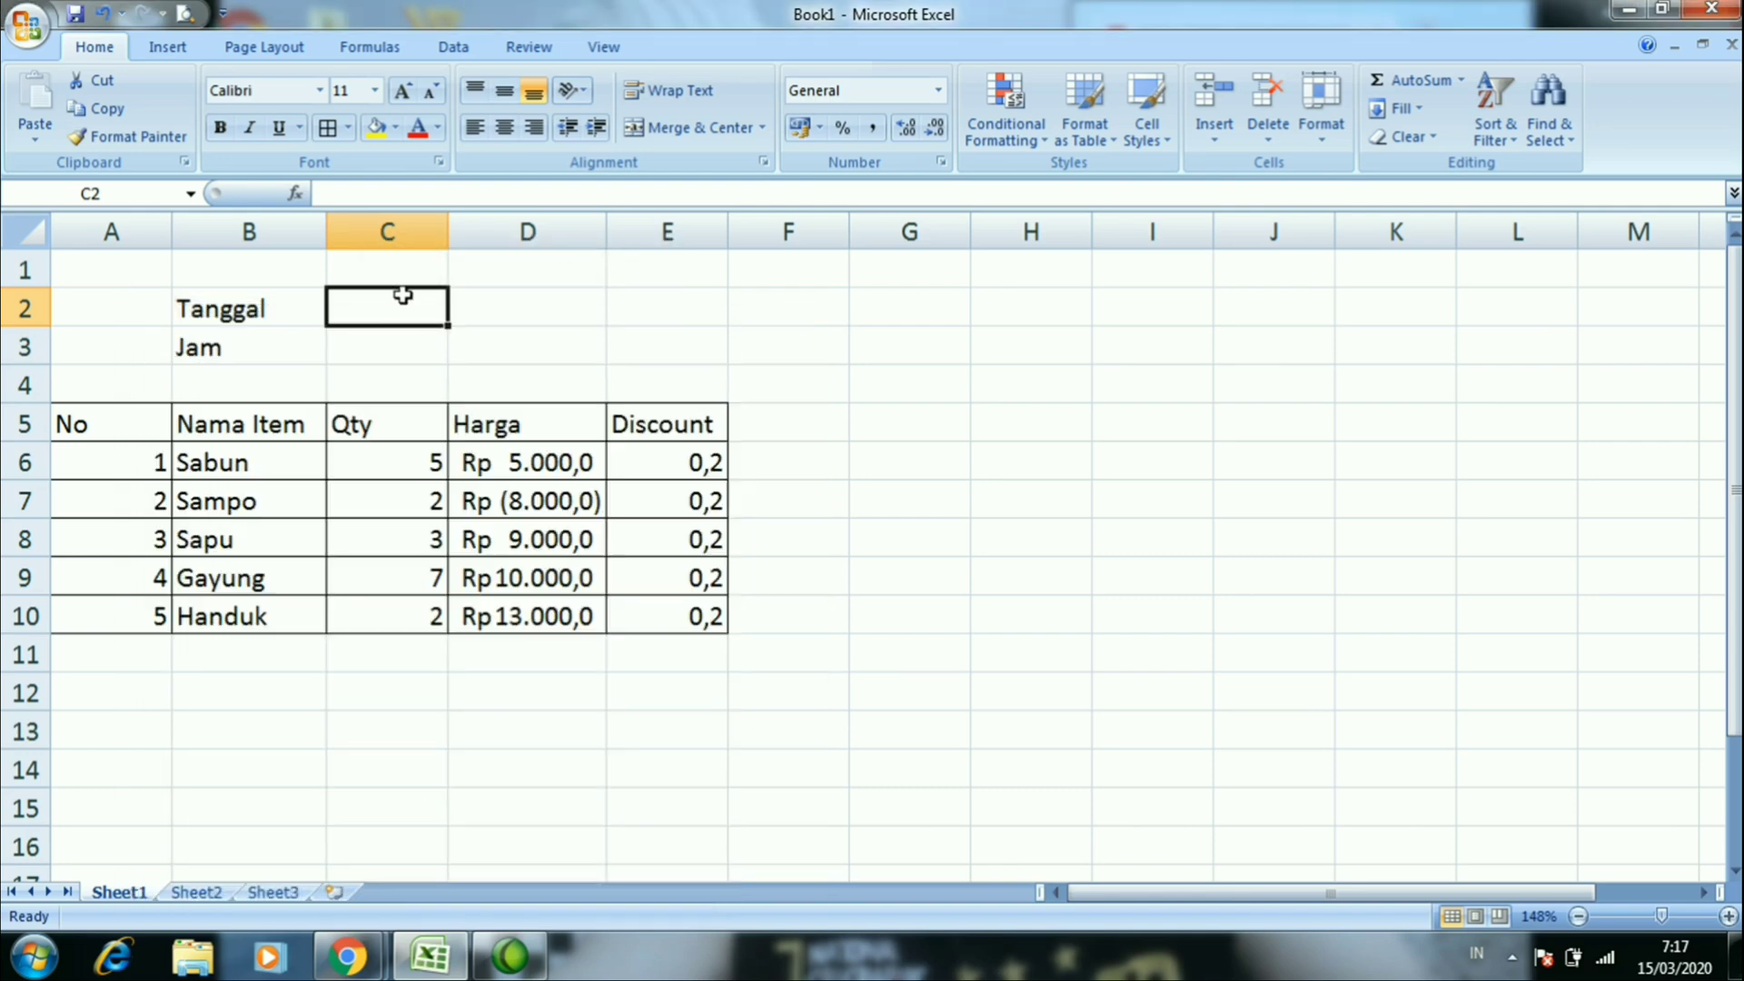
Enter the NOW function in C2 beside Tanggal and widen column C slightly
type("=")
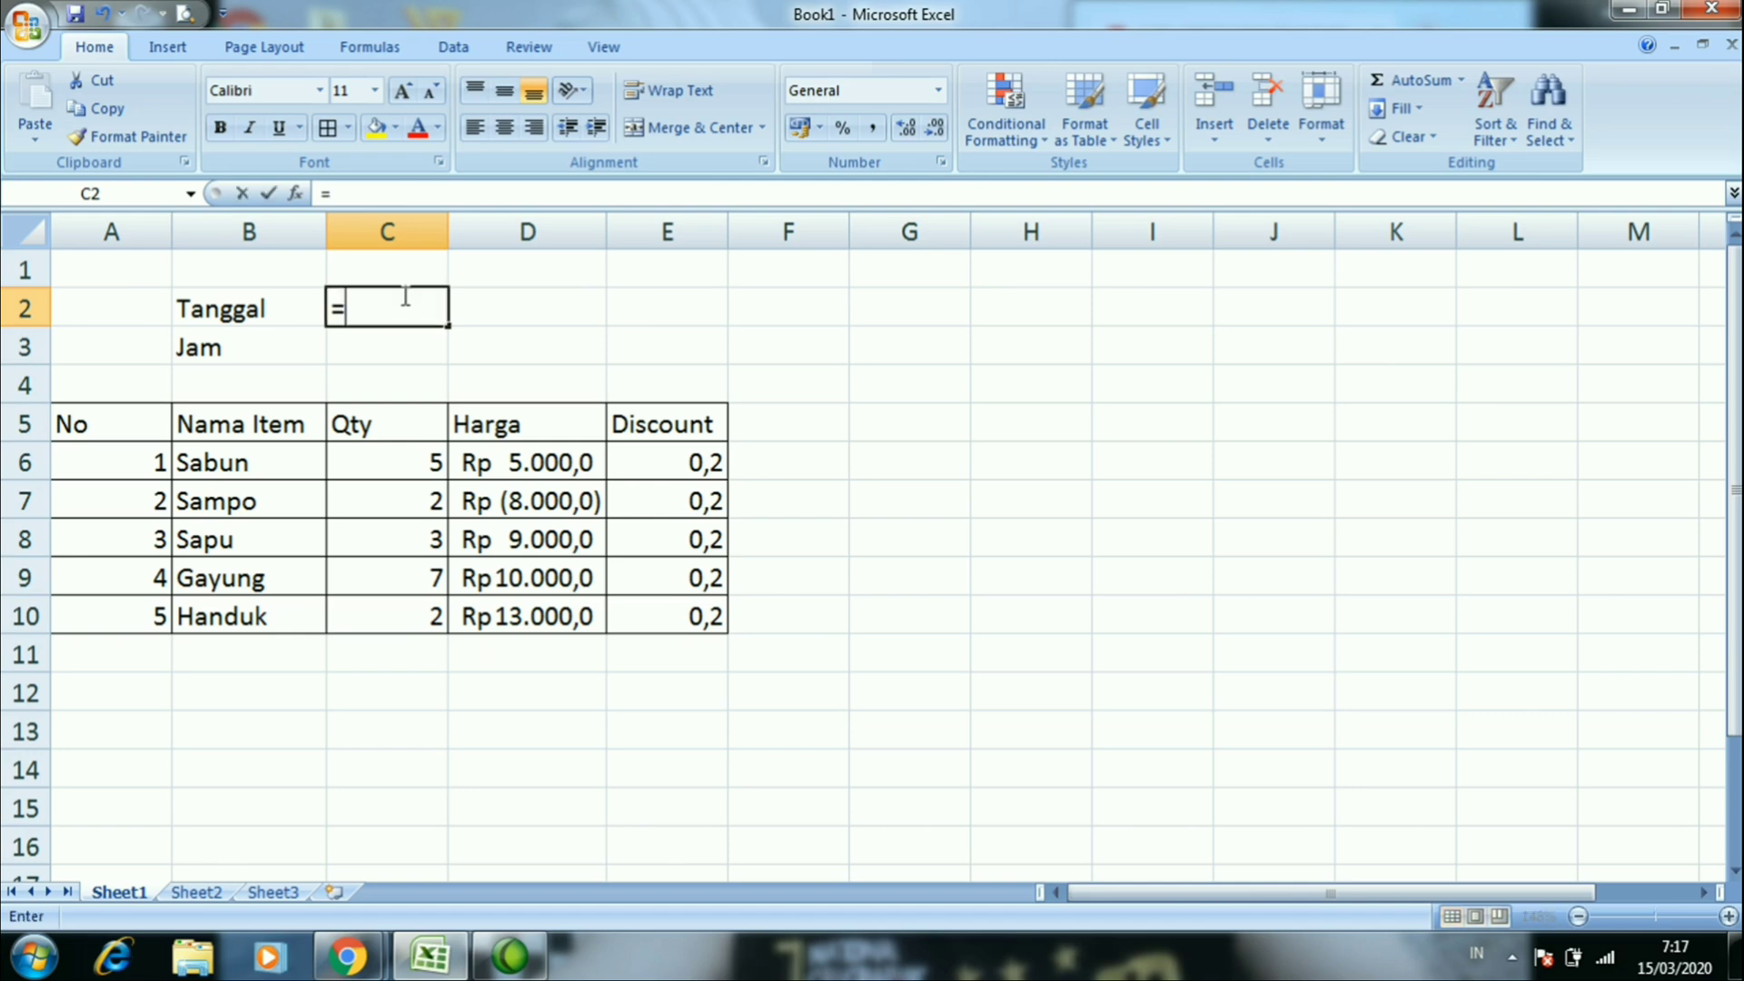
type("now")
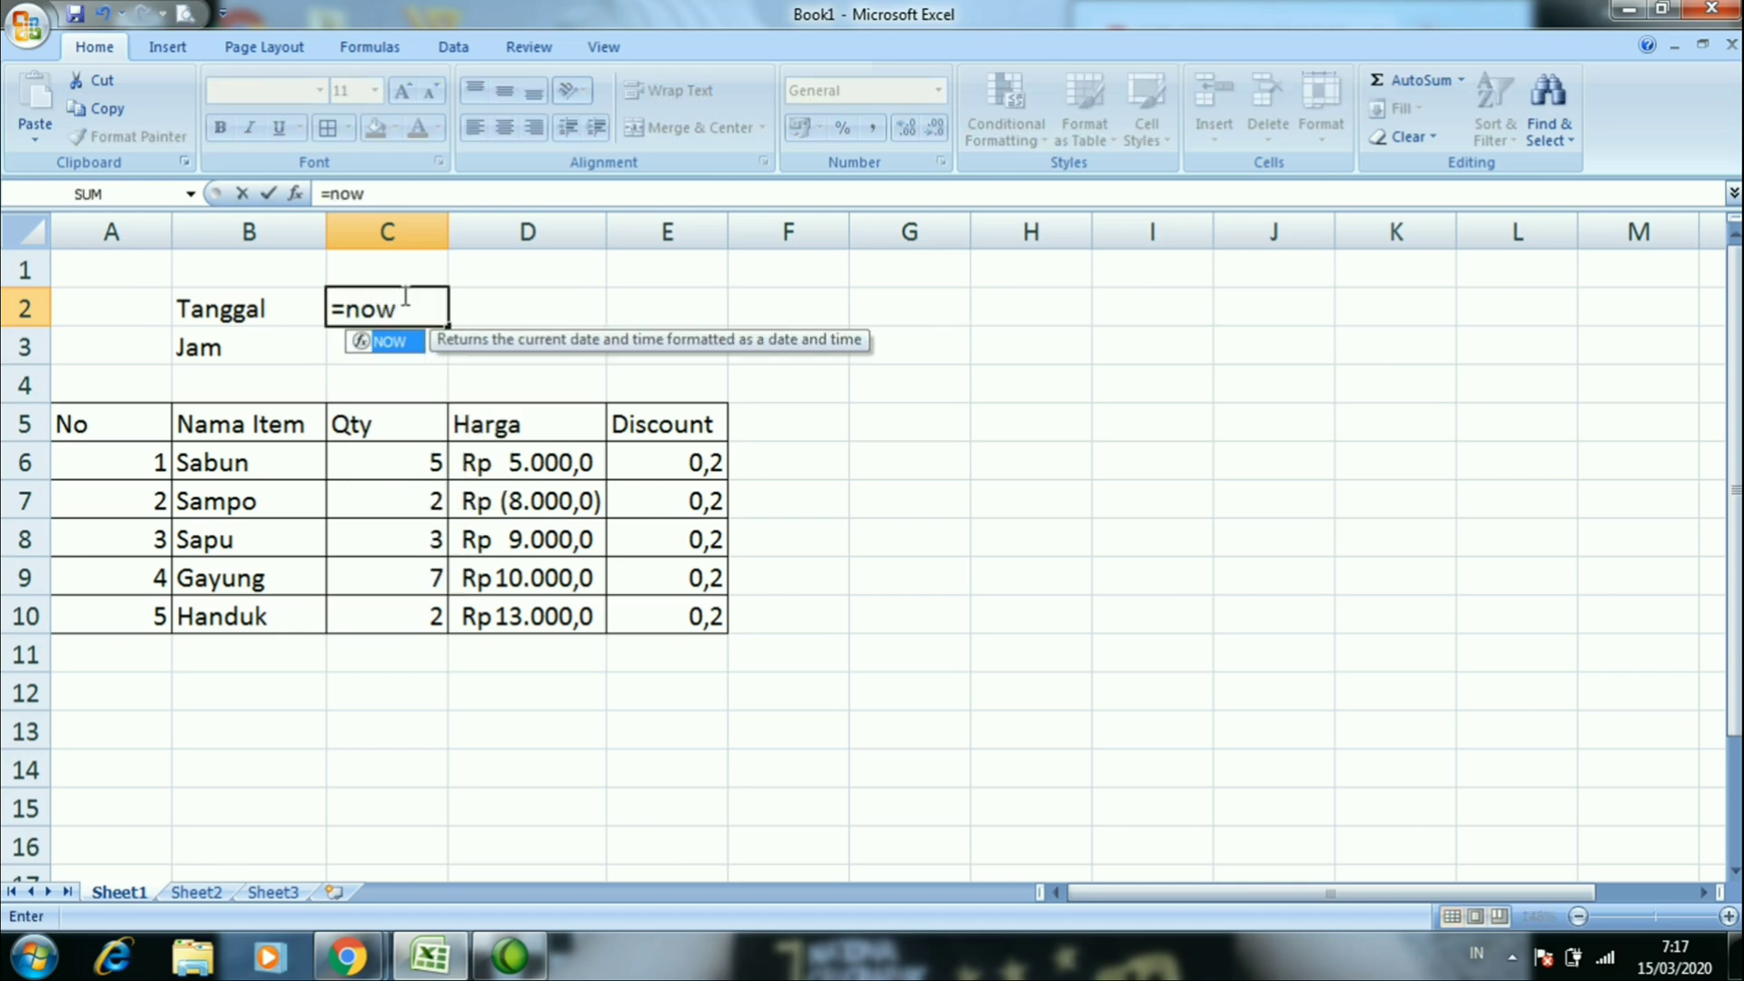
key("Tab")
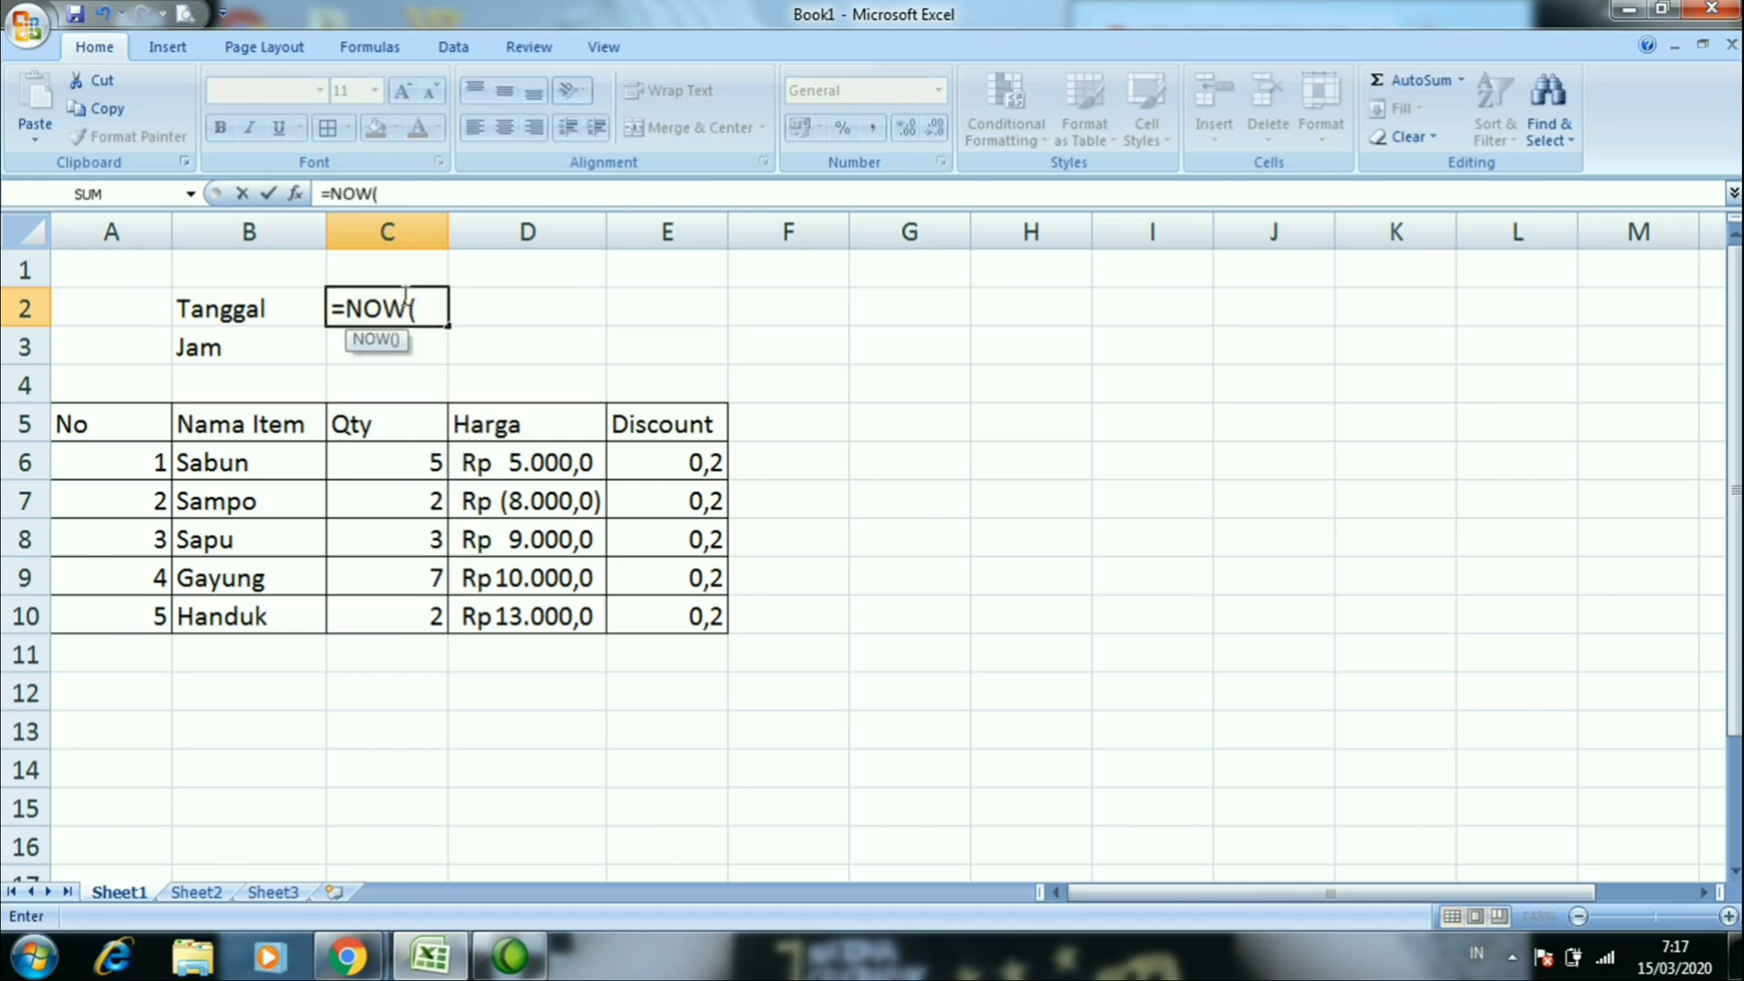
key("Return")
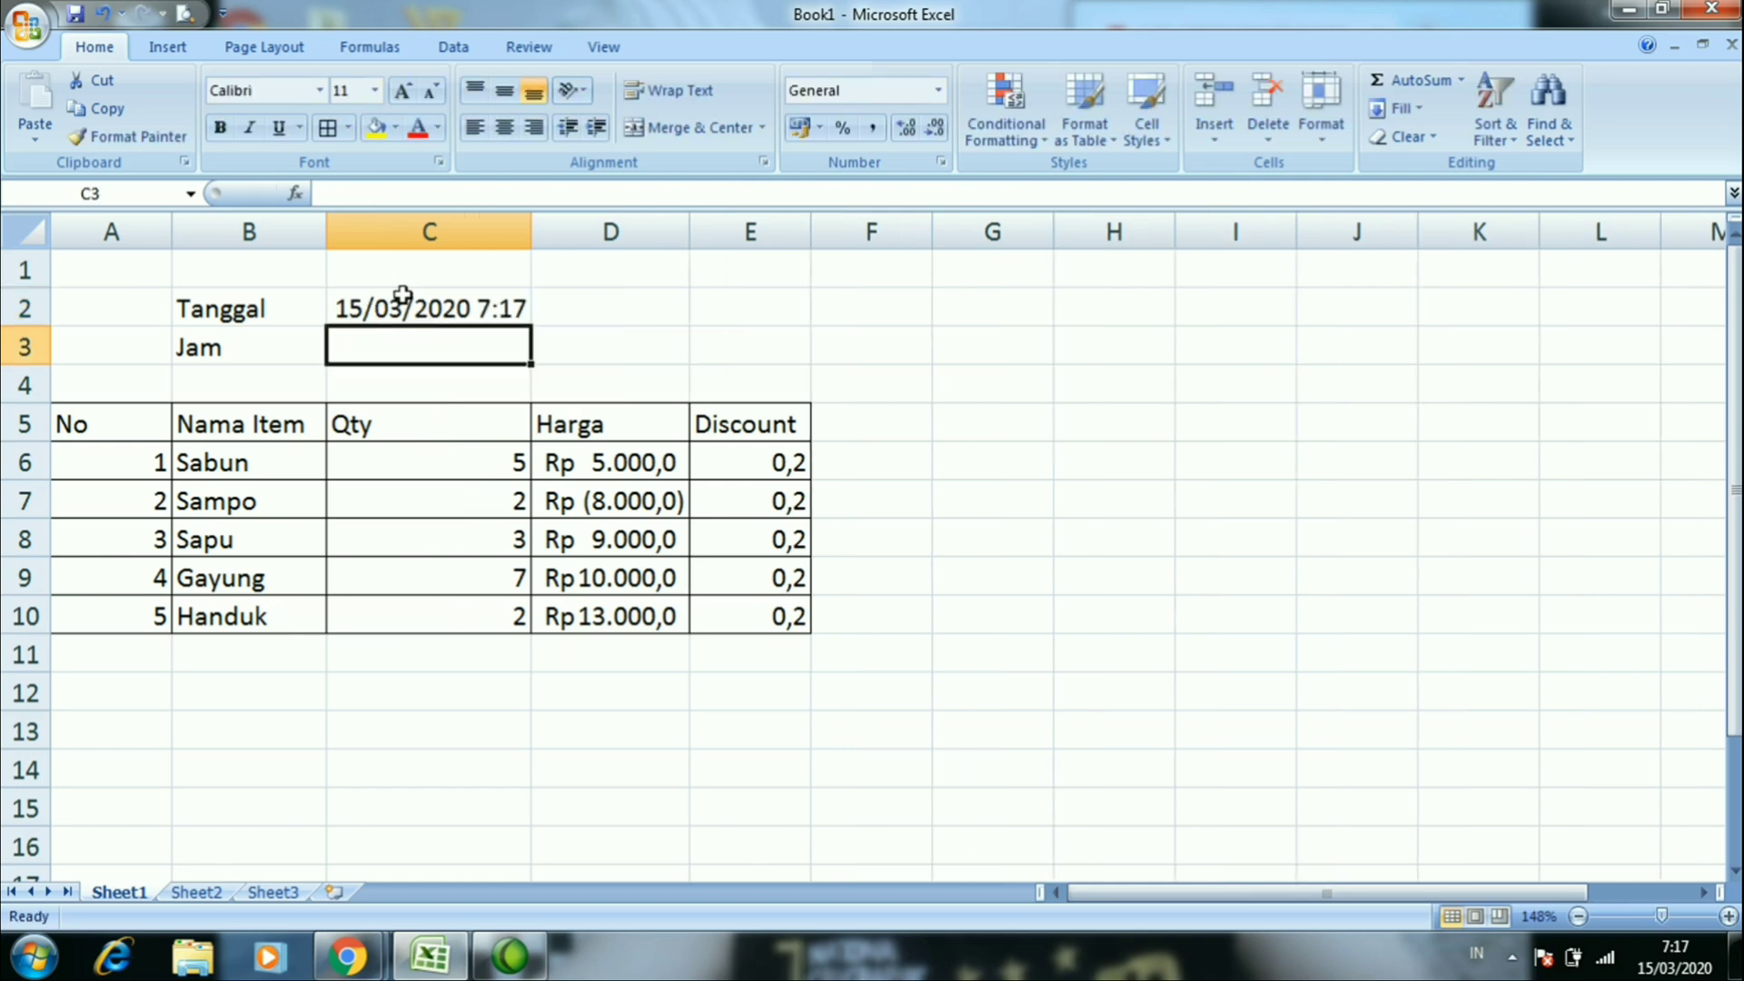
left_click_drag(533, 239, 569, 240)
Enter the NOW function in C3 beside Jam
type("=now")
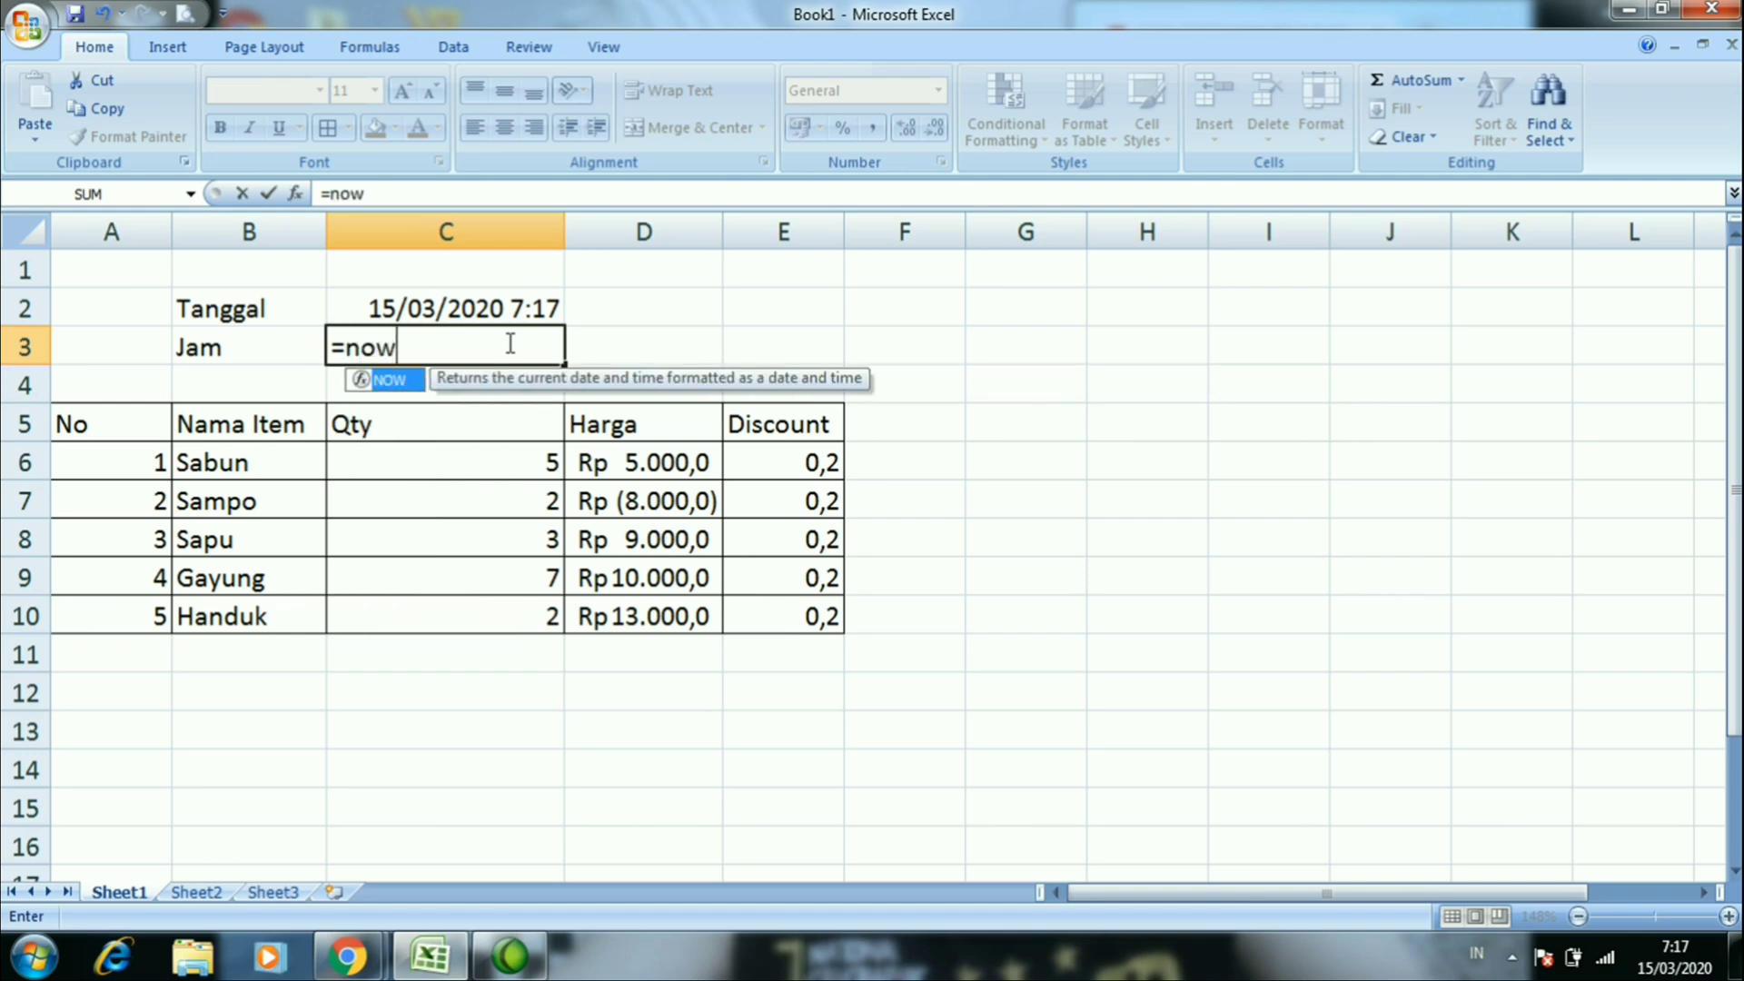
key("Tab")
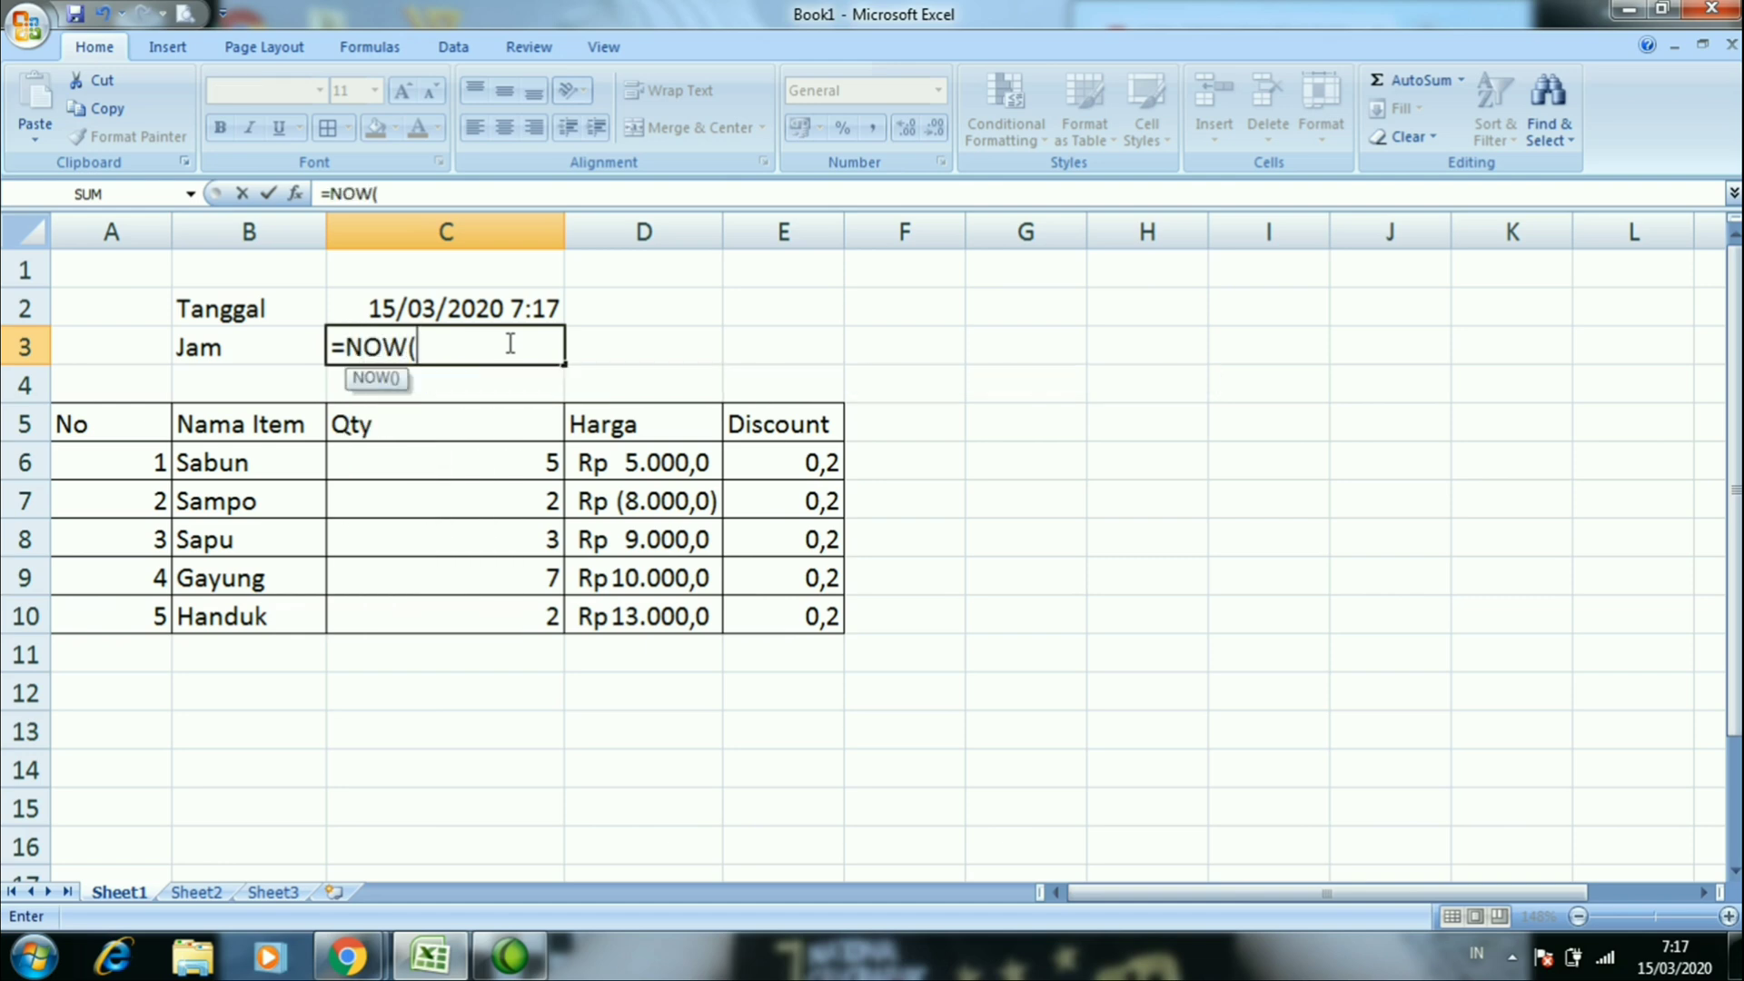
key("Return")
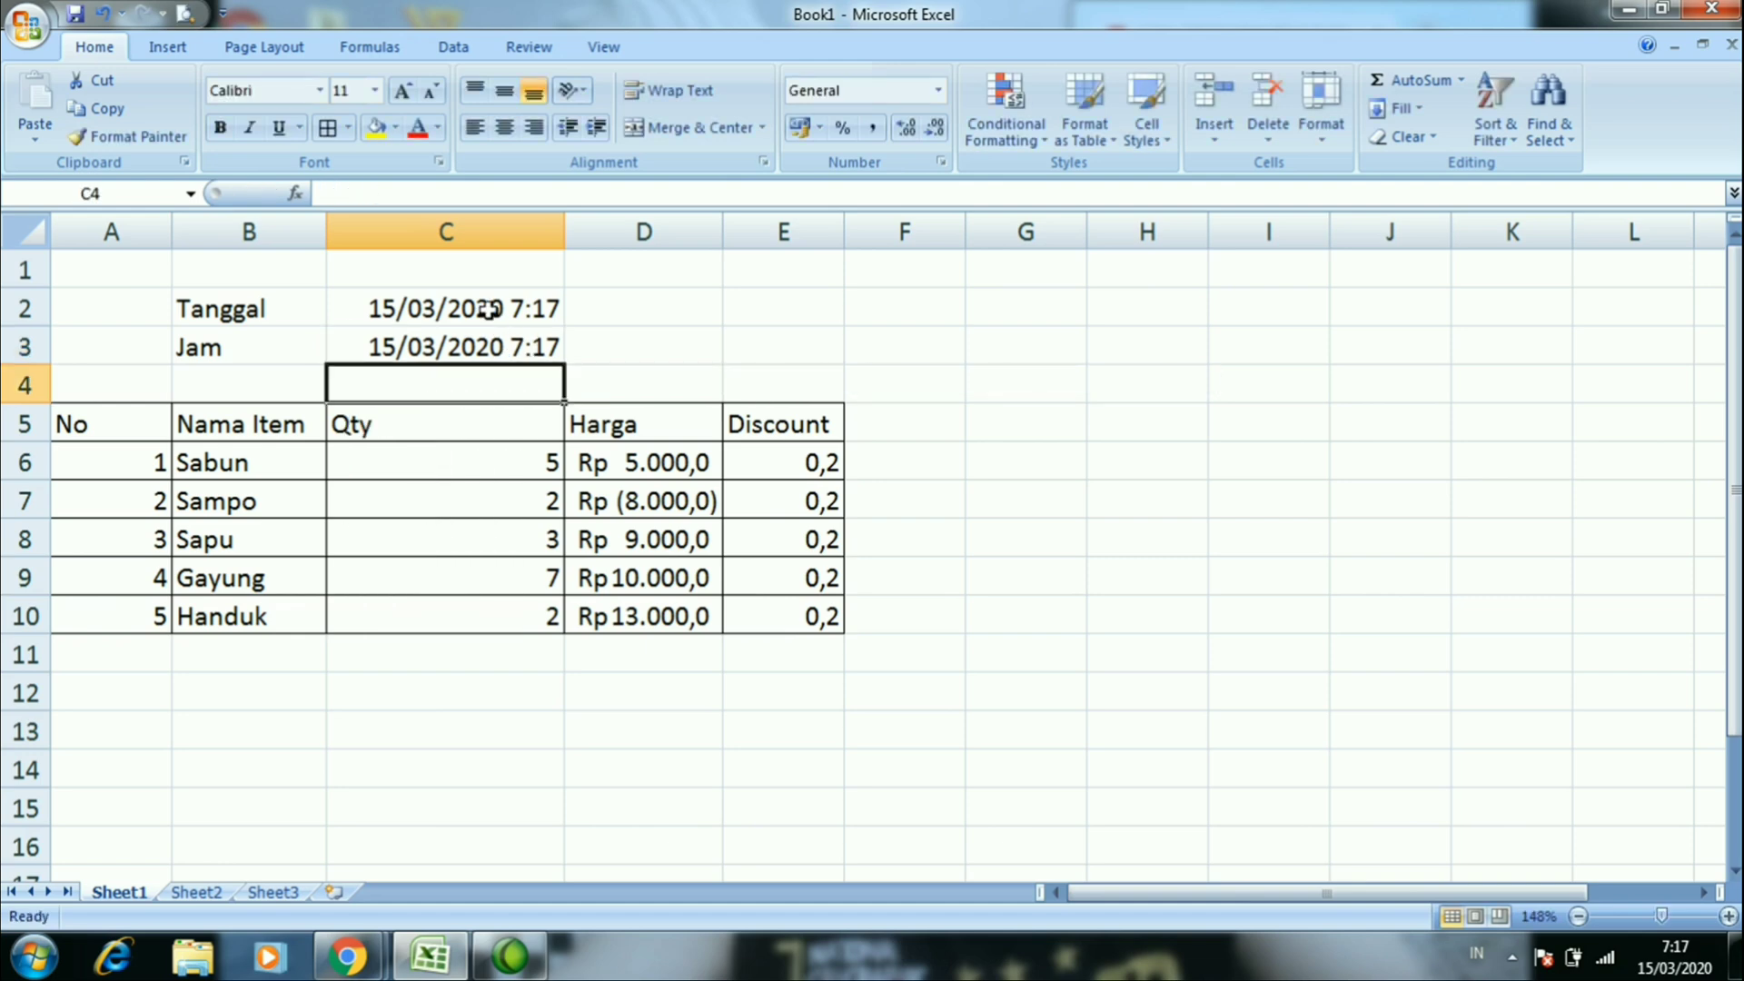
Format the Tanggal value in C2 as Date with the 14 Maret 2001 type without an asterisk, and dismiss the Windows performance notification
left_click(489, 310)
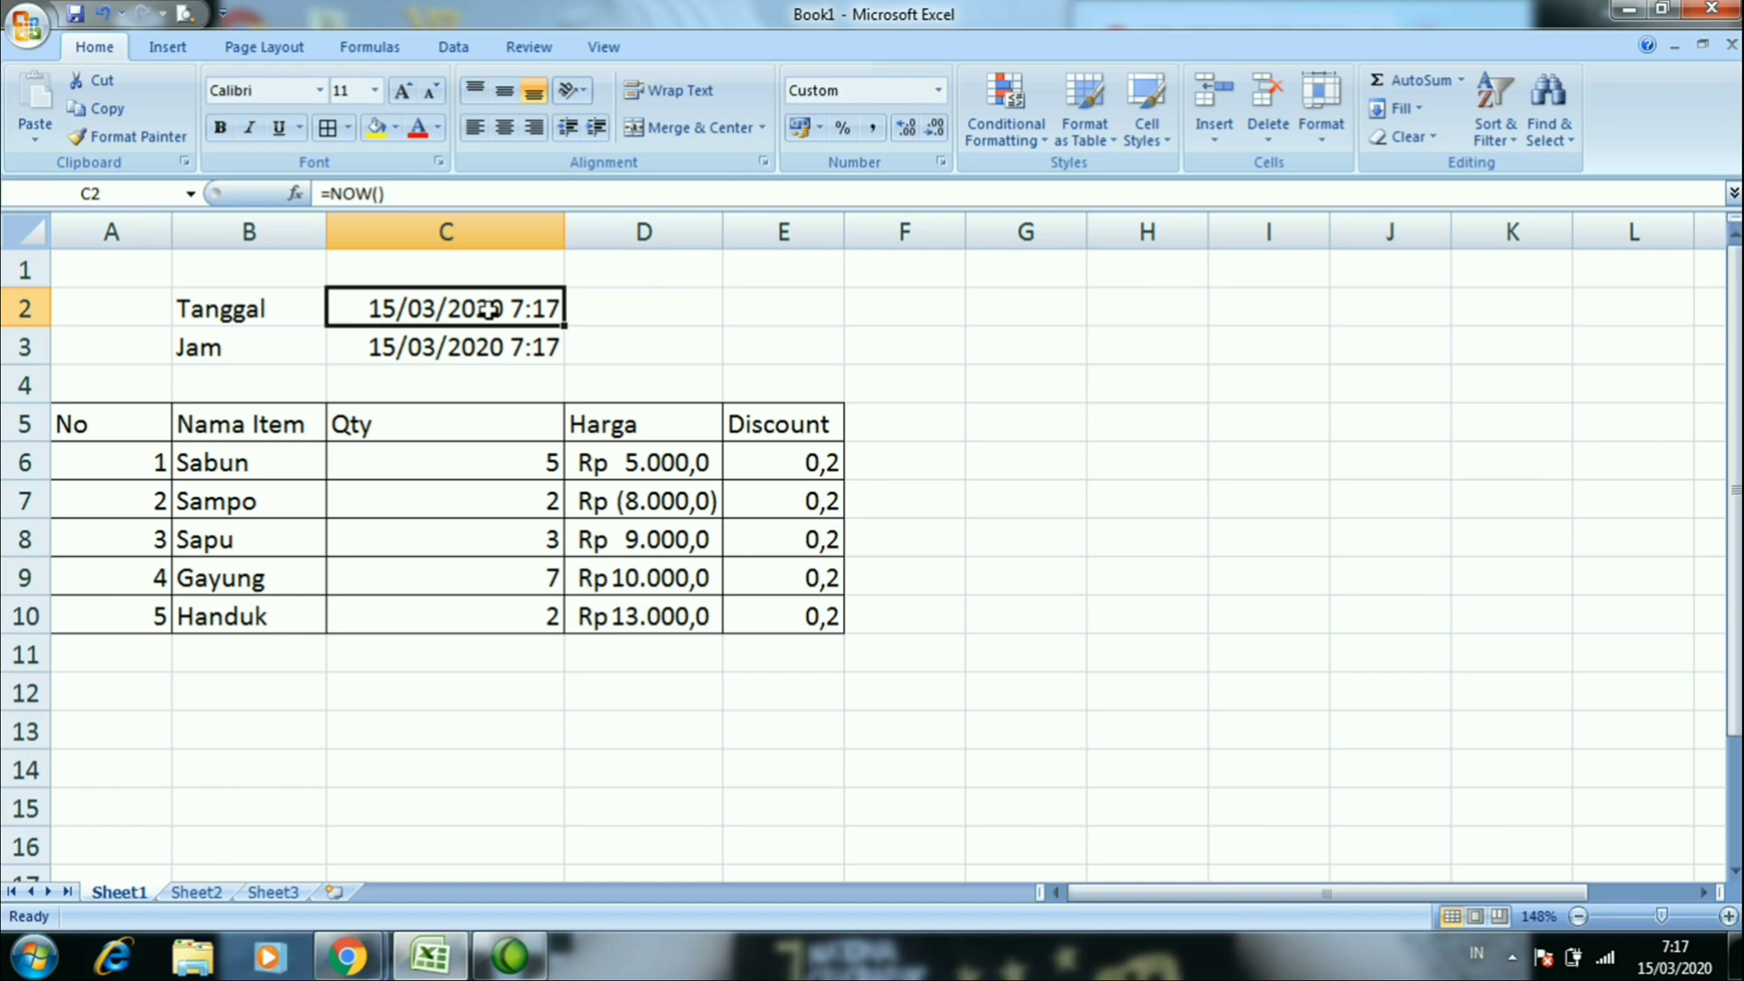
right_click(488, 310)
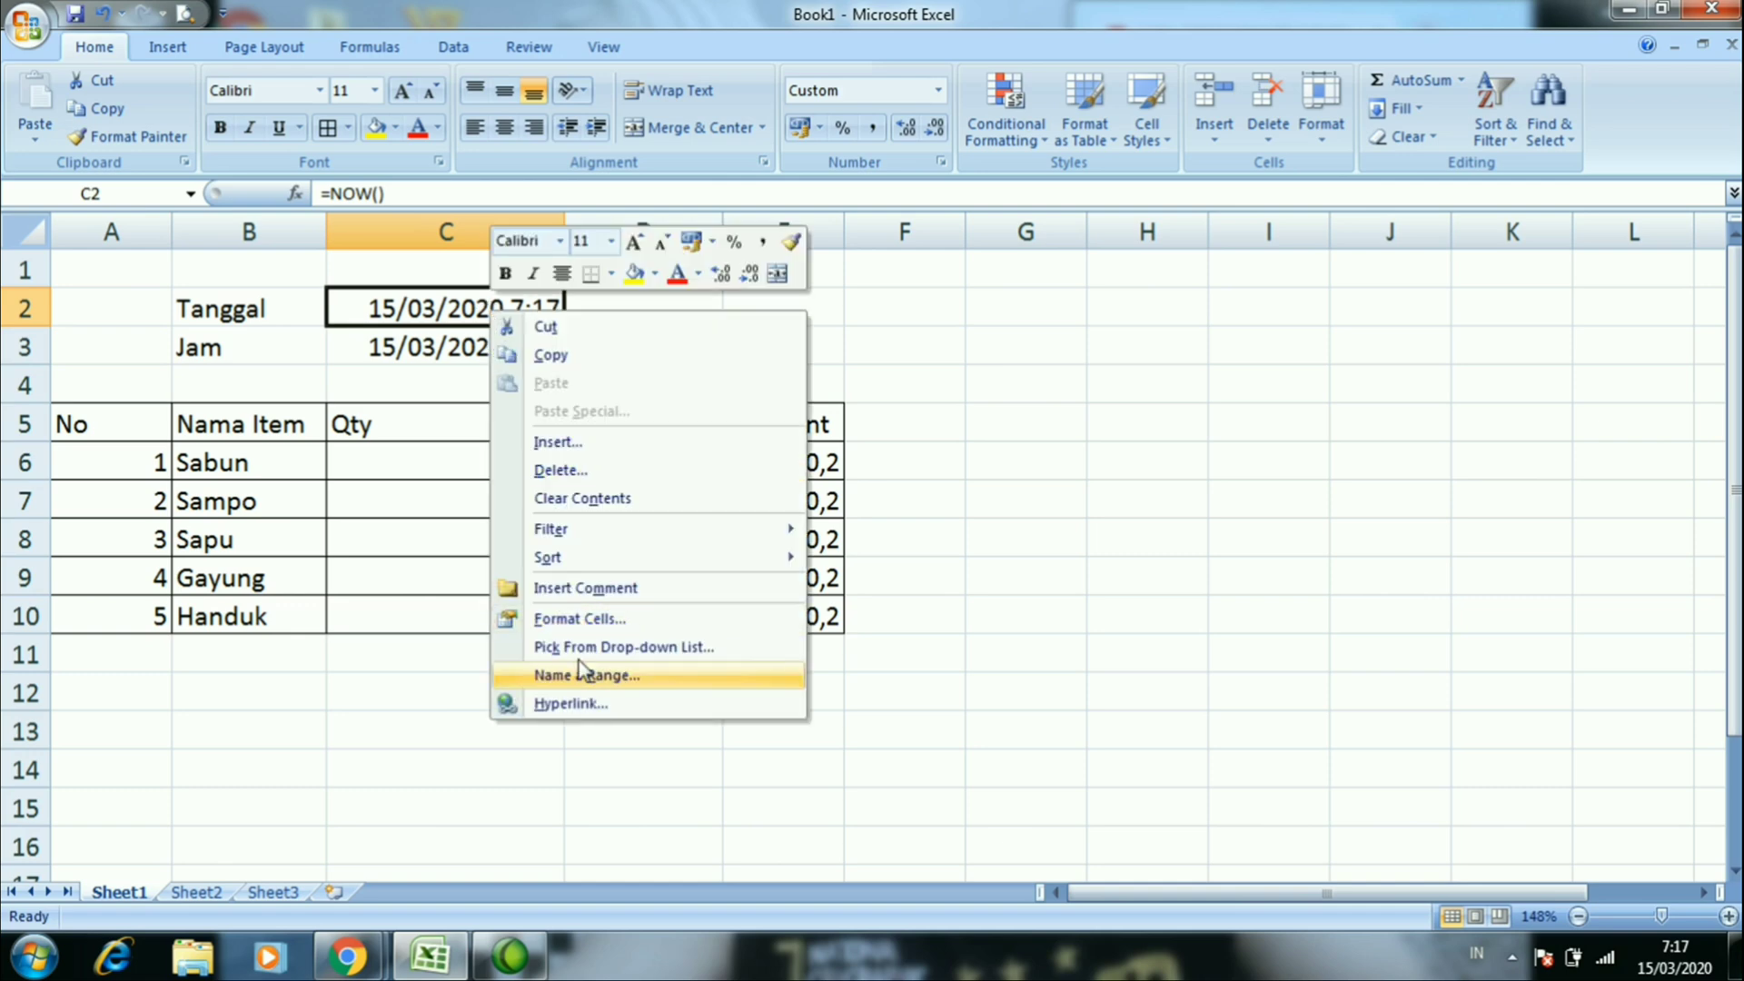
left_click(575, 627)
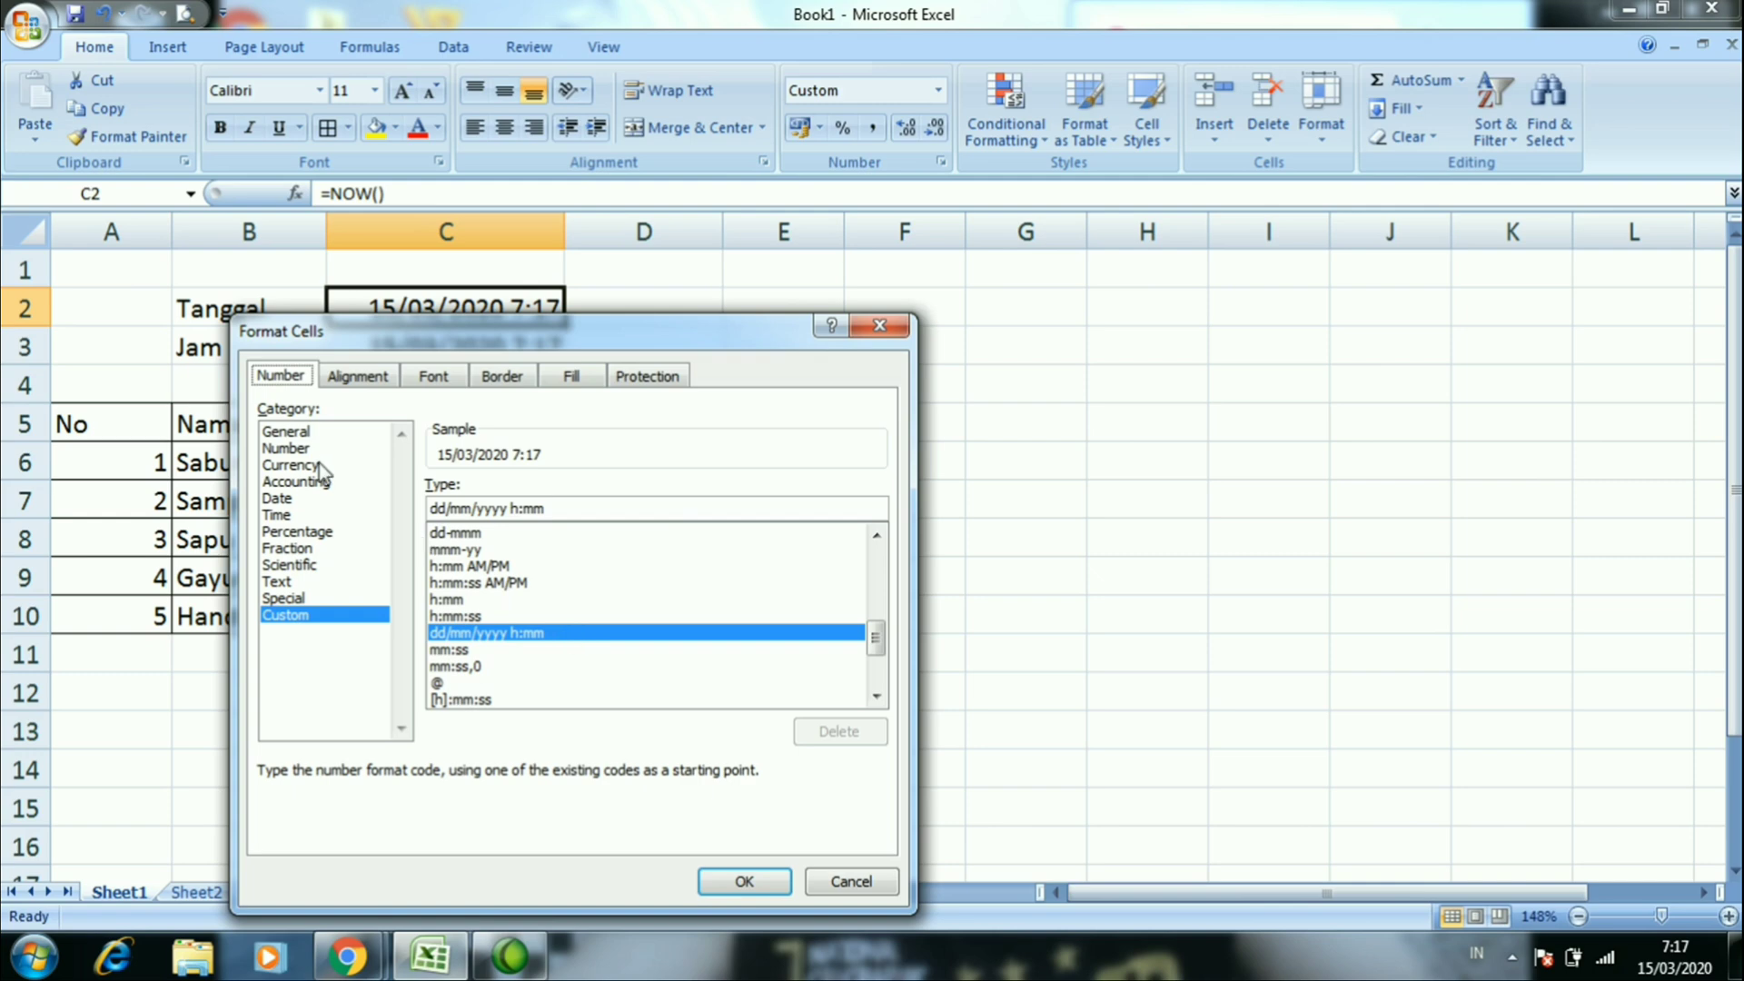
left_click(292, 500)
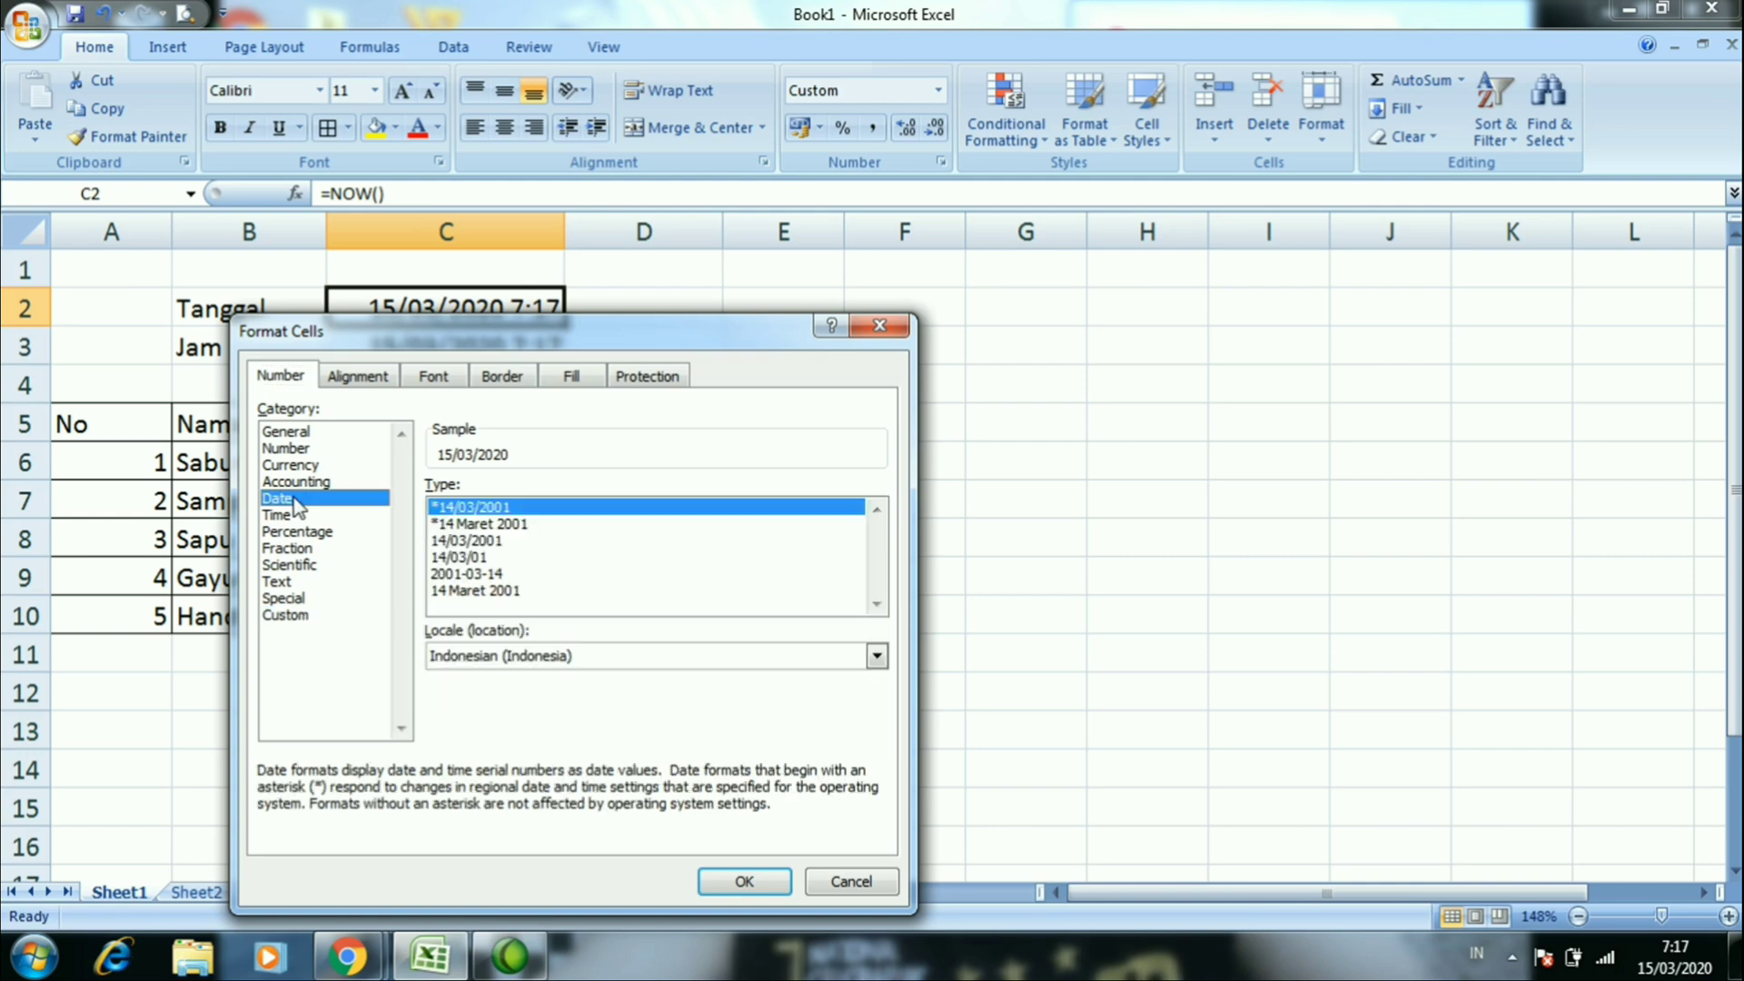
left_click_drag(472, 324, 959, 258)
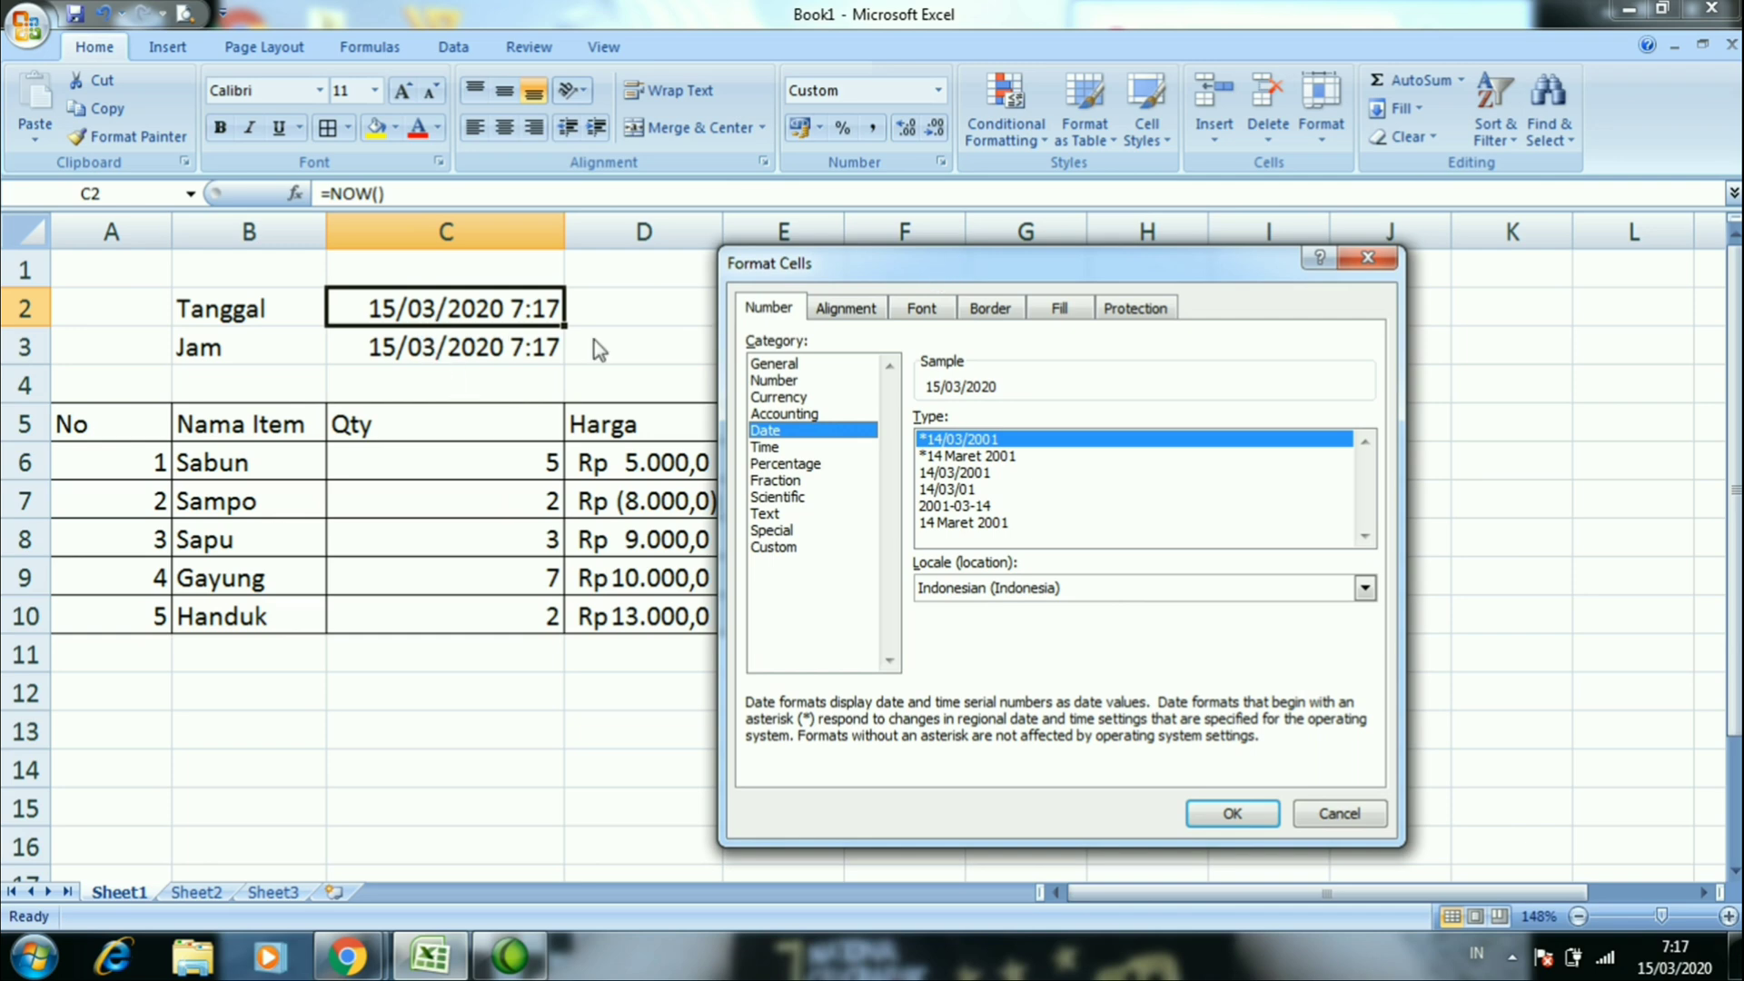
left_click(967, 491)
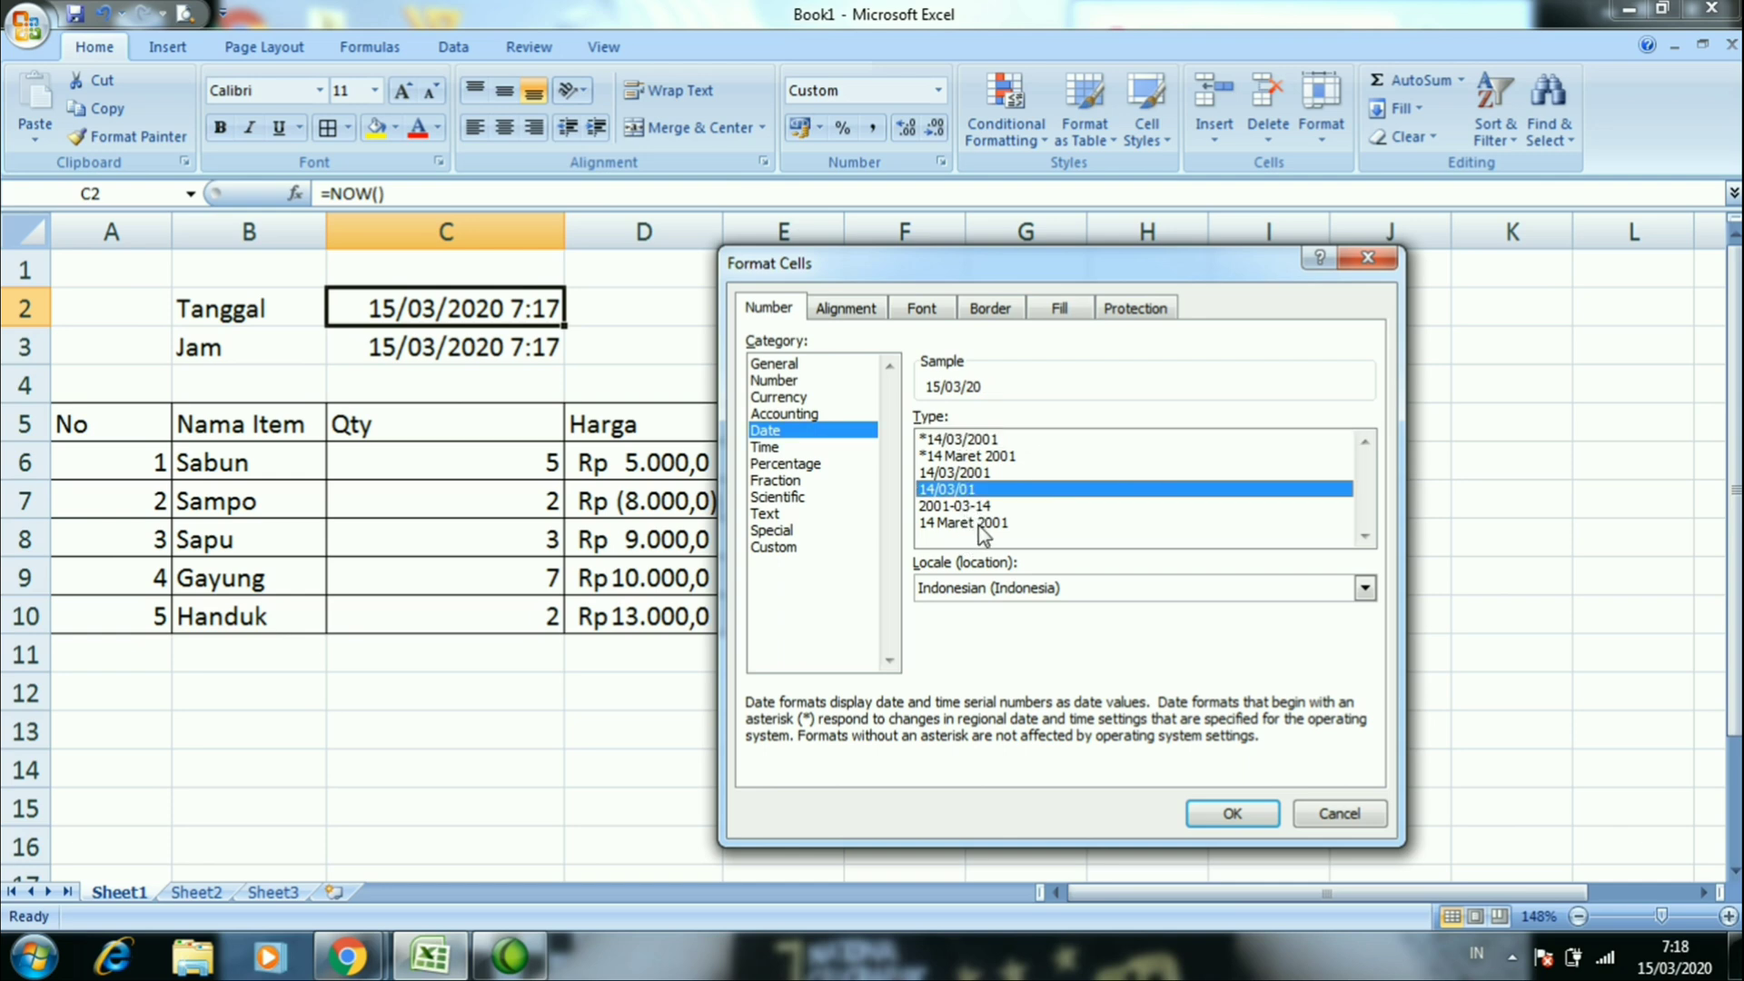
left_click(978, 524)
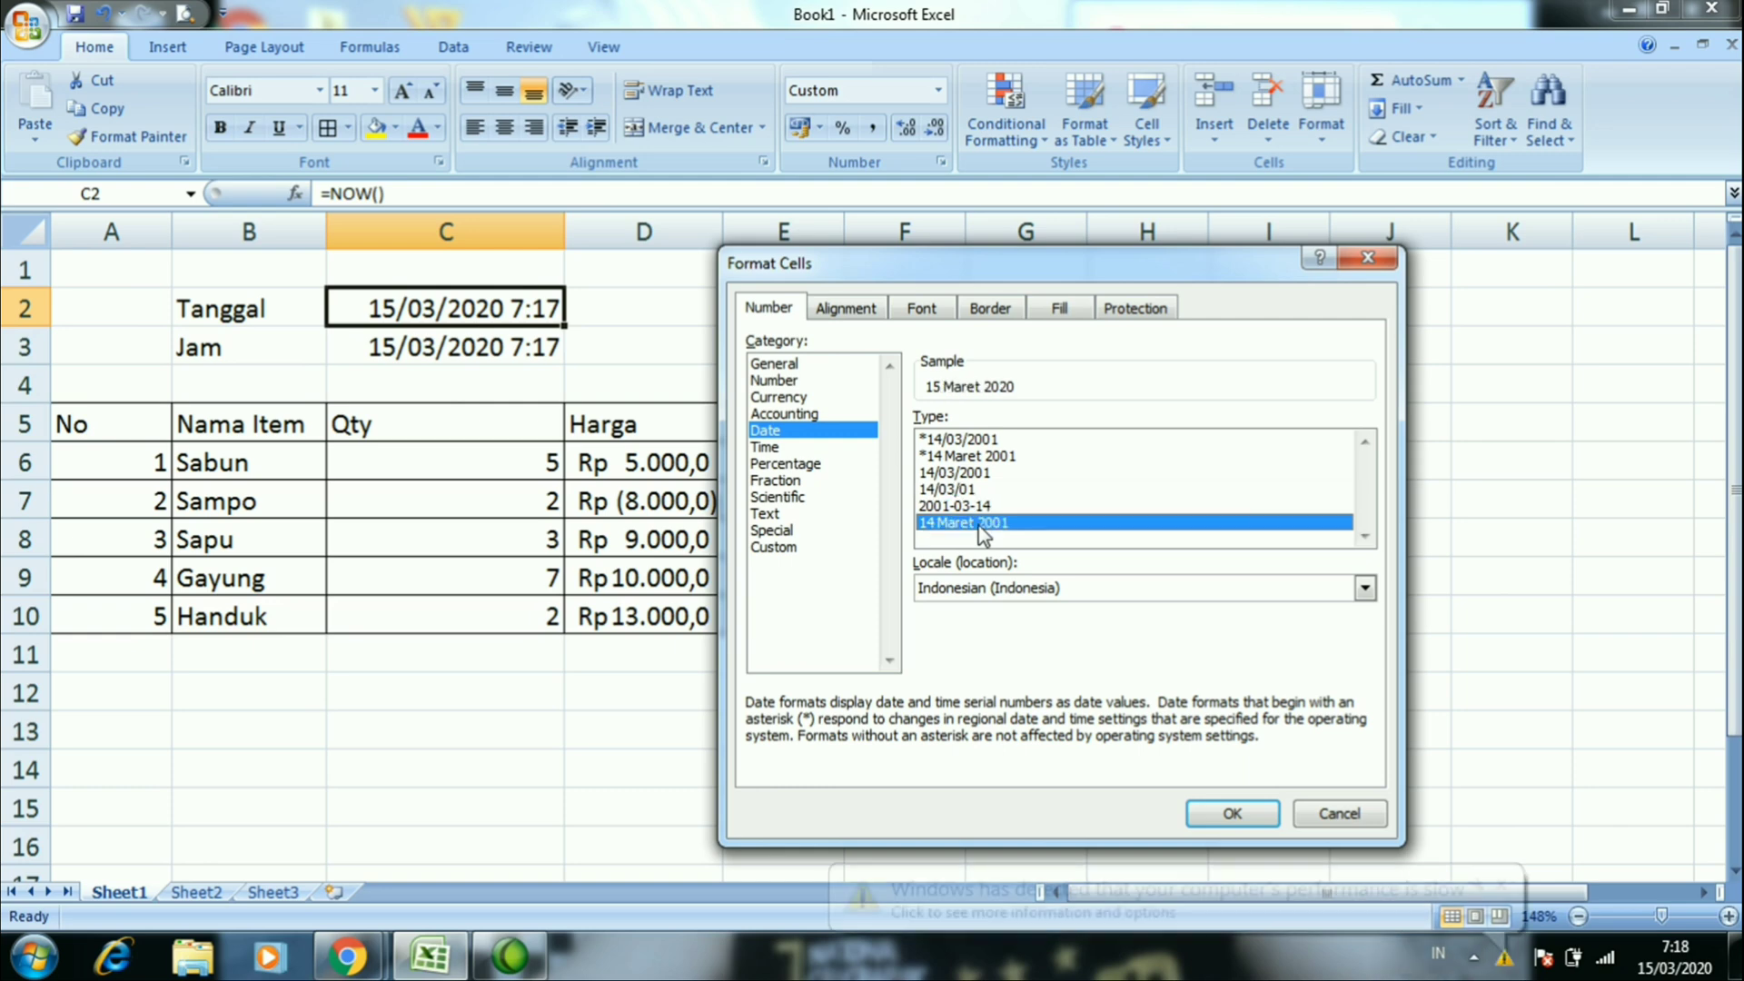
left_click(1228, 811)
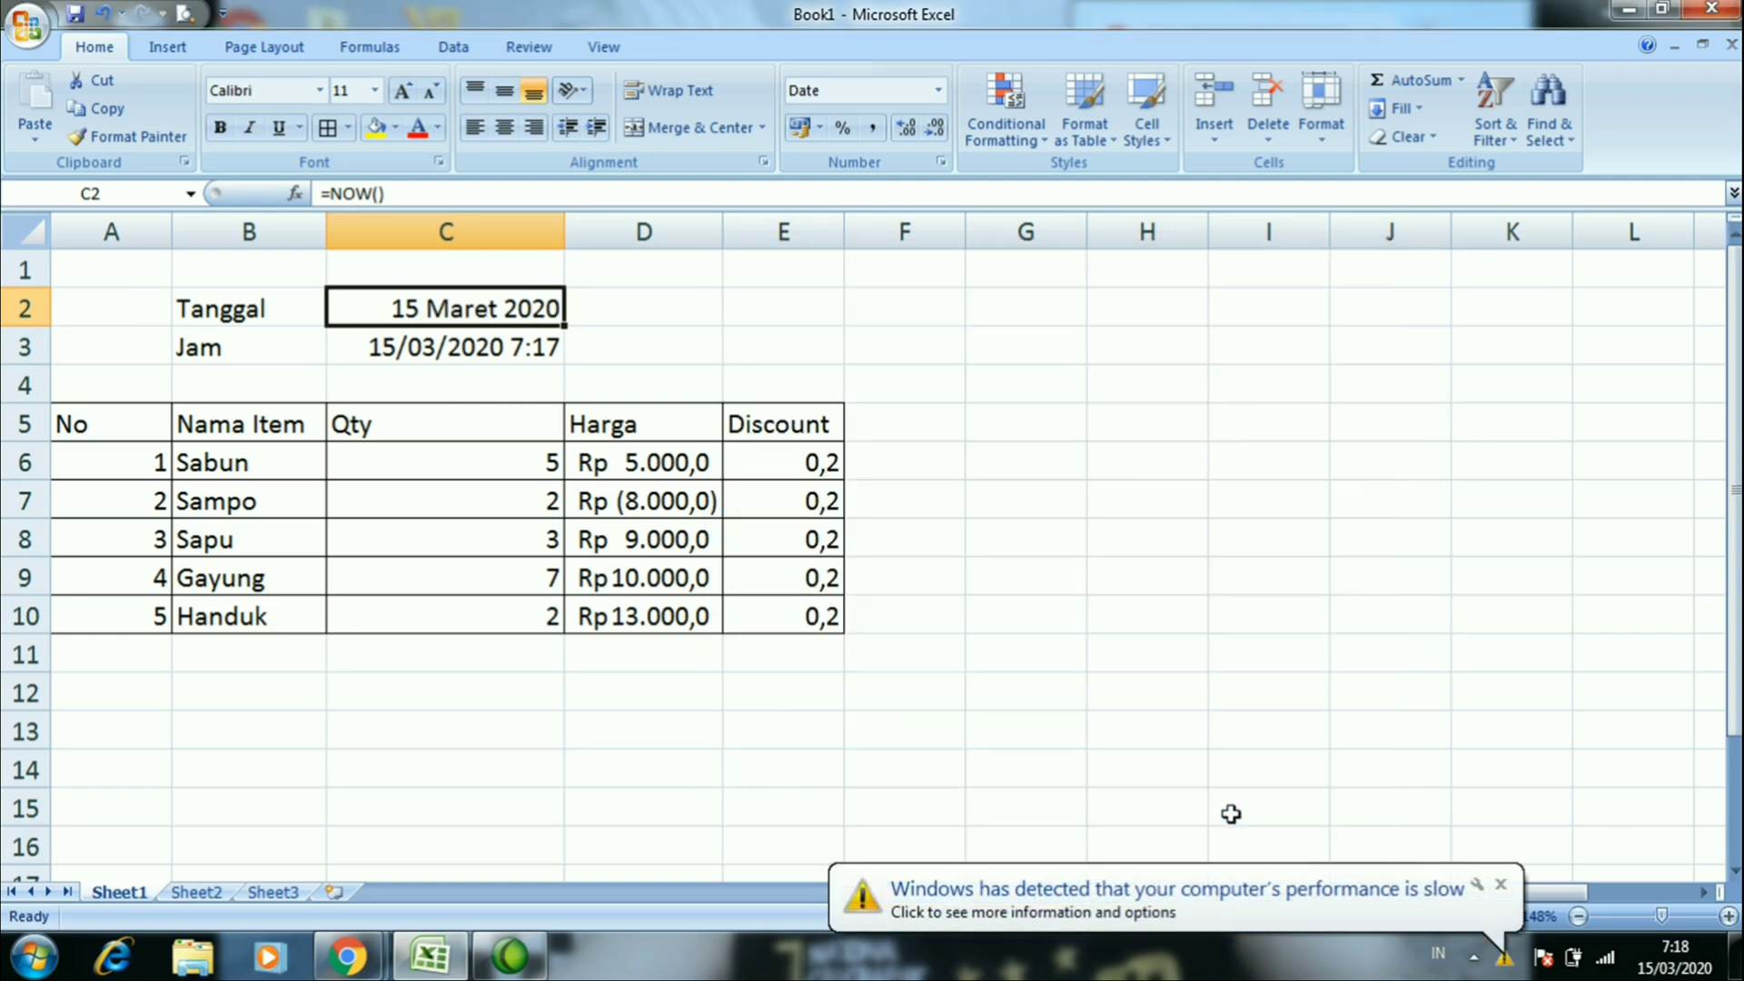
left_click(1500, 885)
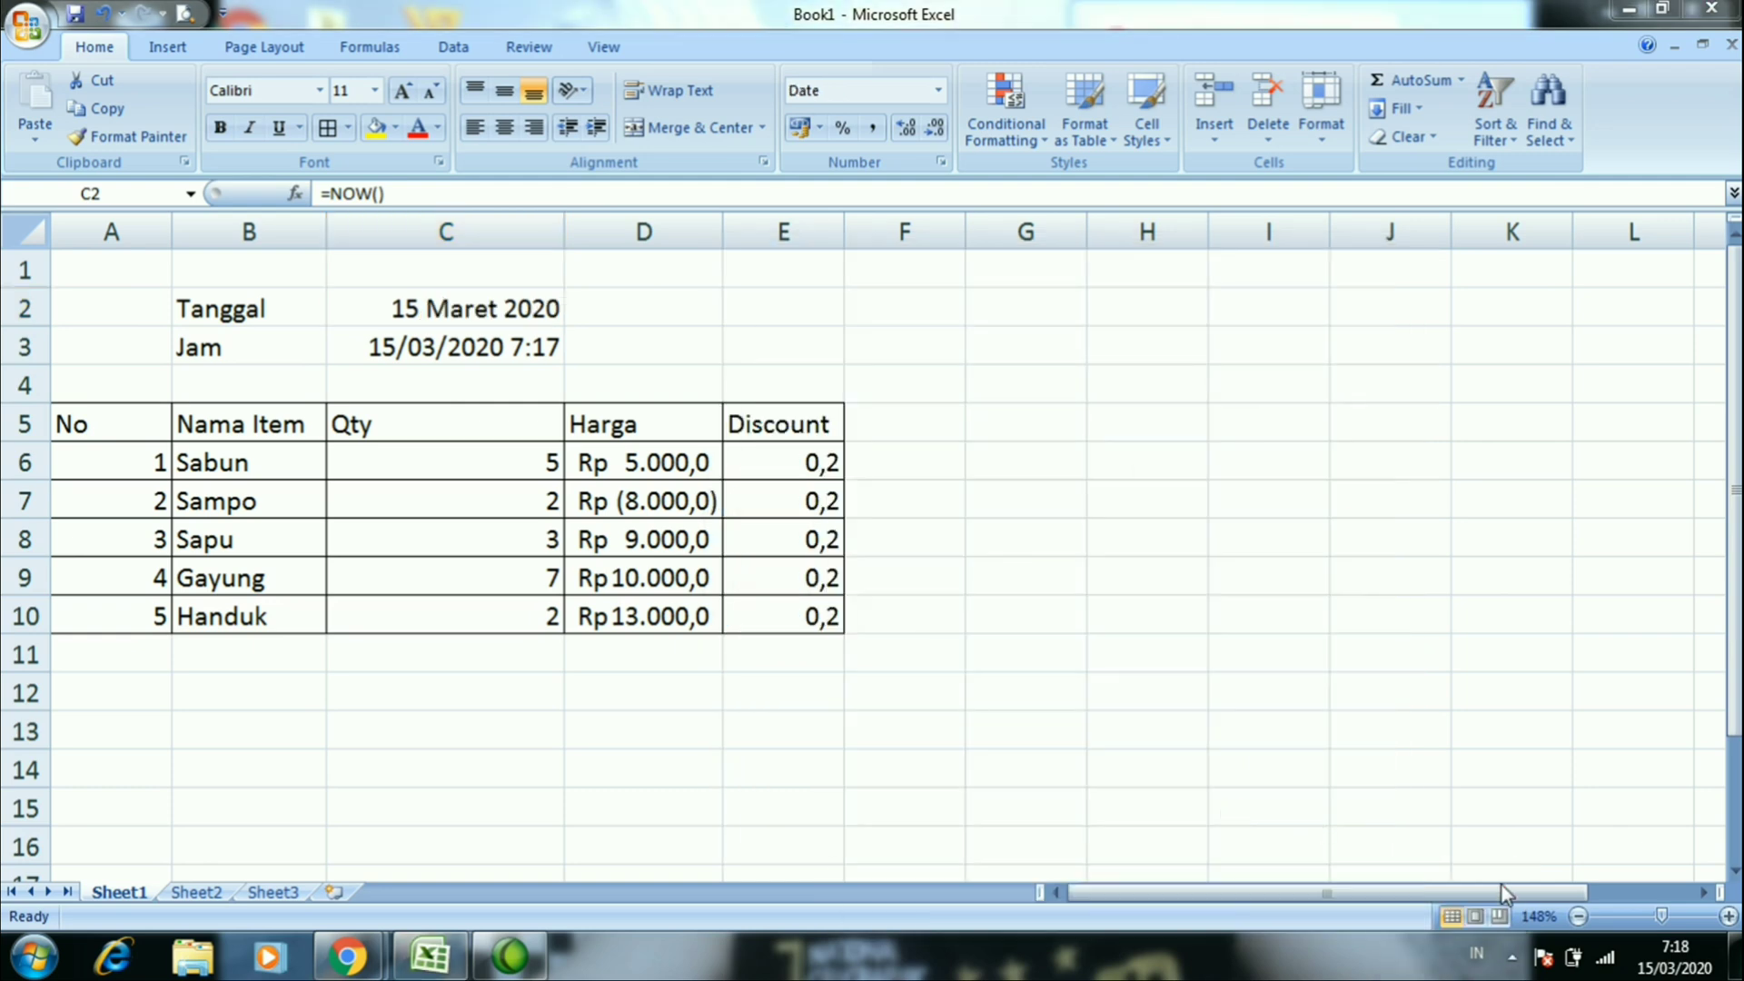
Replace the NOW formula in C2 with its static value by copying the cell and pasting only Values over itself
left_click(529, 312)
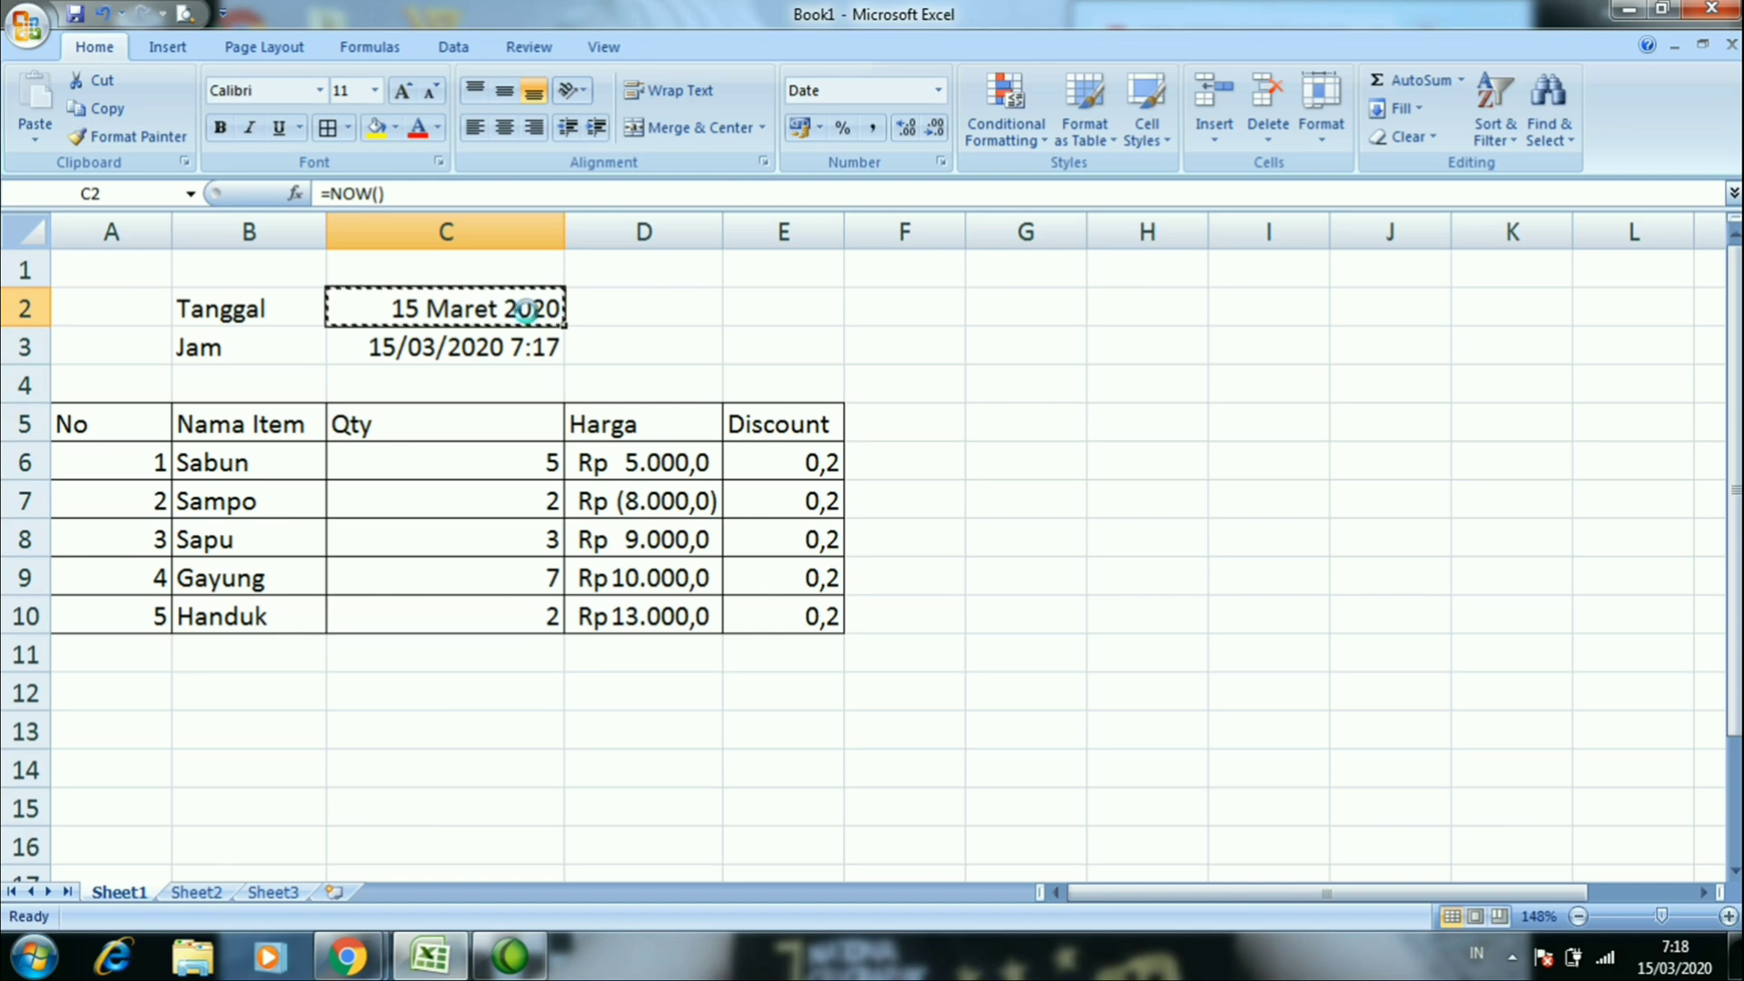
key("ctrl+c")
key("ctrl+alt+v")
key("v")
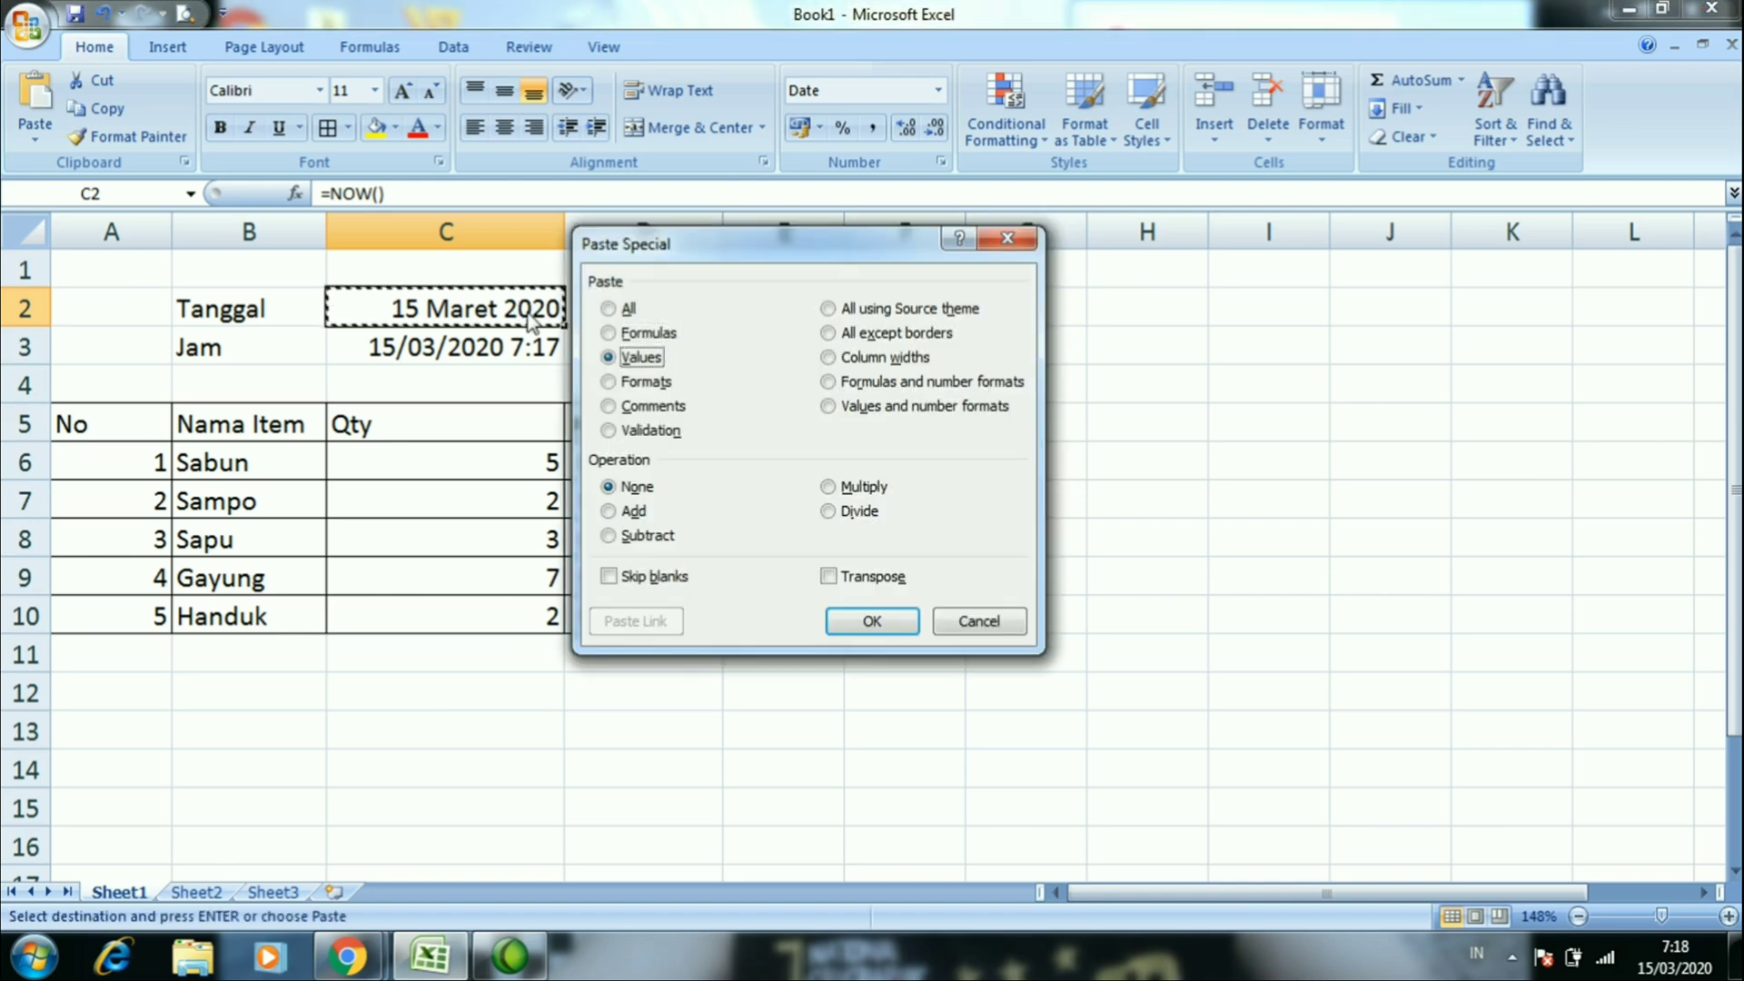
key("Return")
left_click(603, 320)
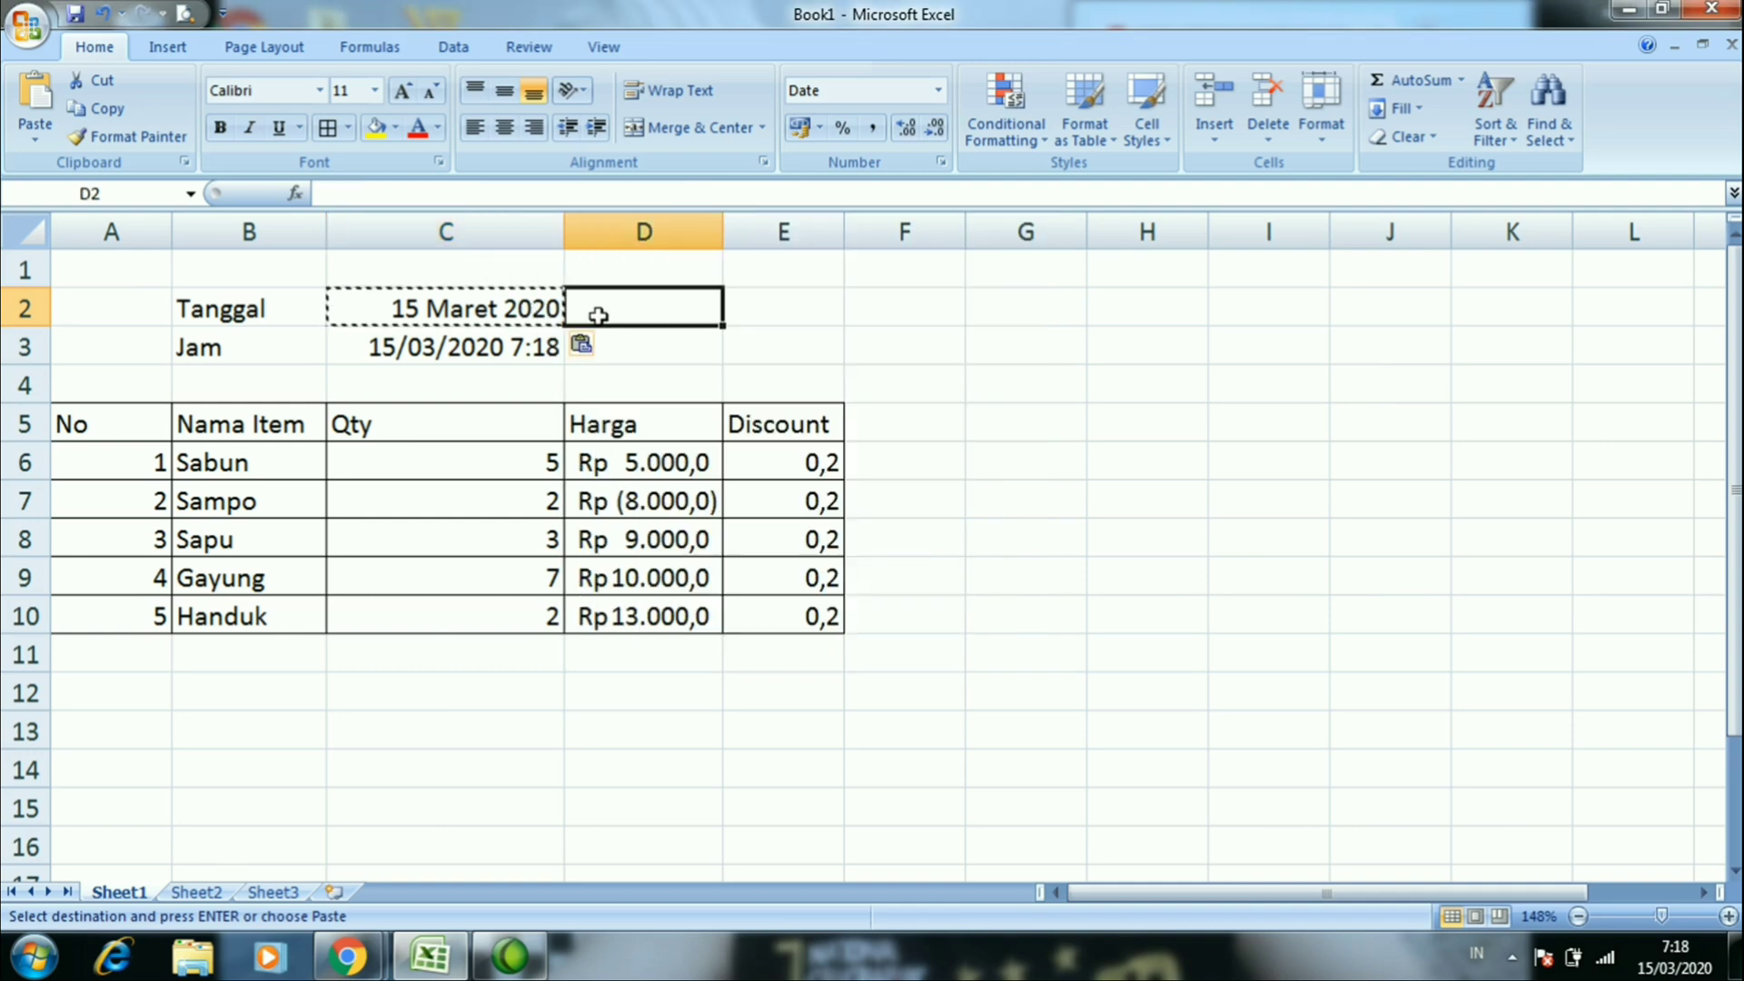
key("Escape")
Compare the underlying content of C2 with that of C3 beside Jam
left_click(517, 307)
left_click(437, 195)
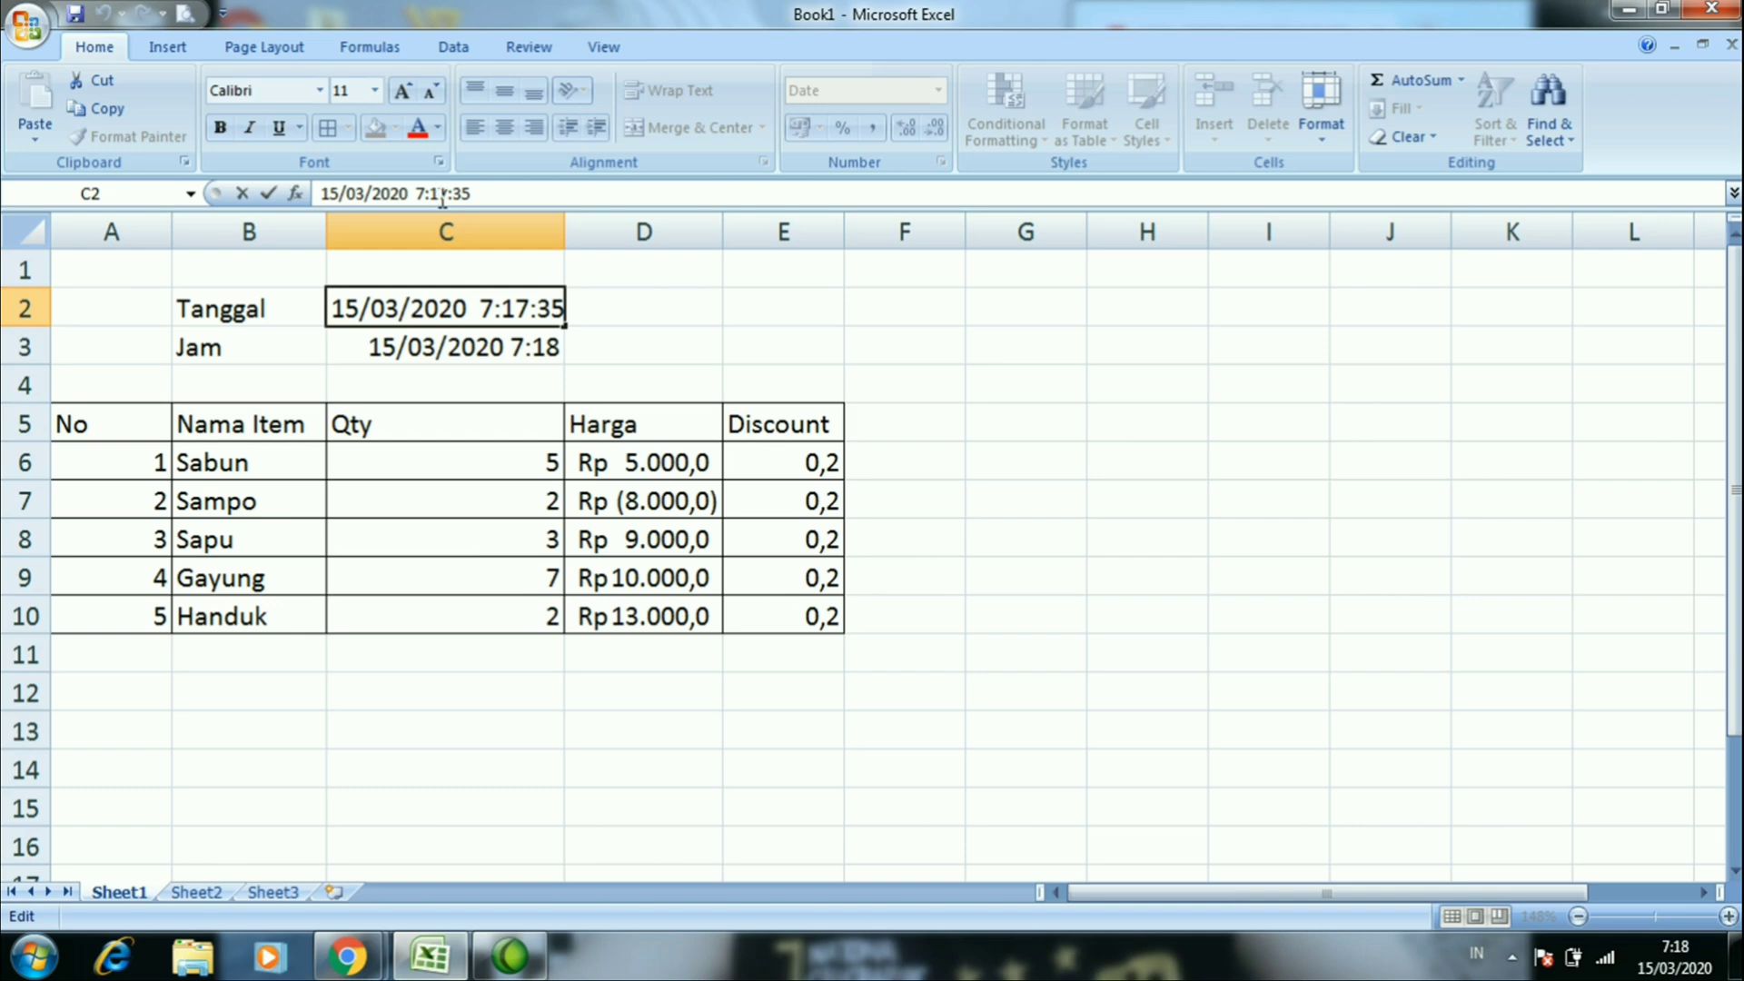
key("Return")
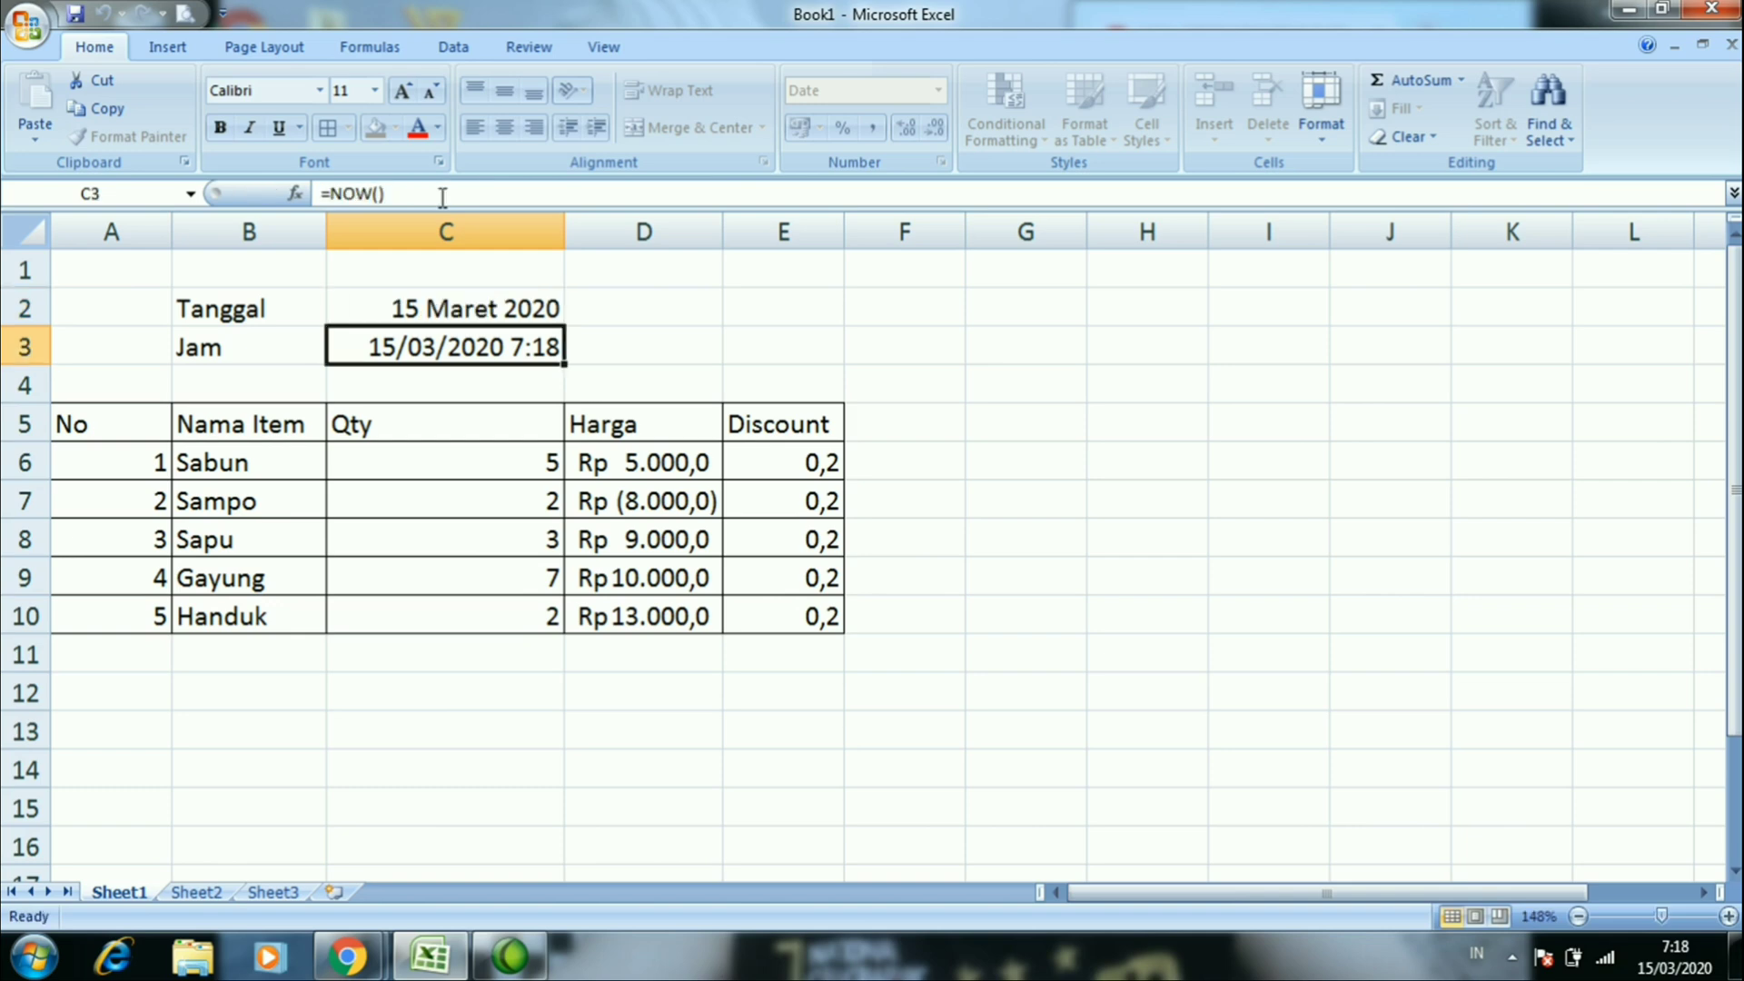
key("Up")
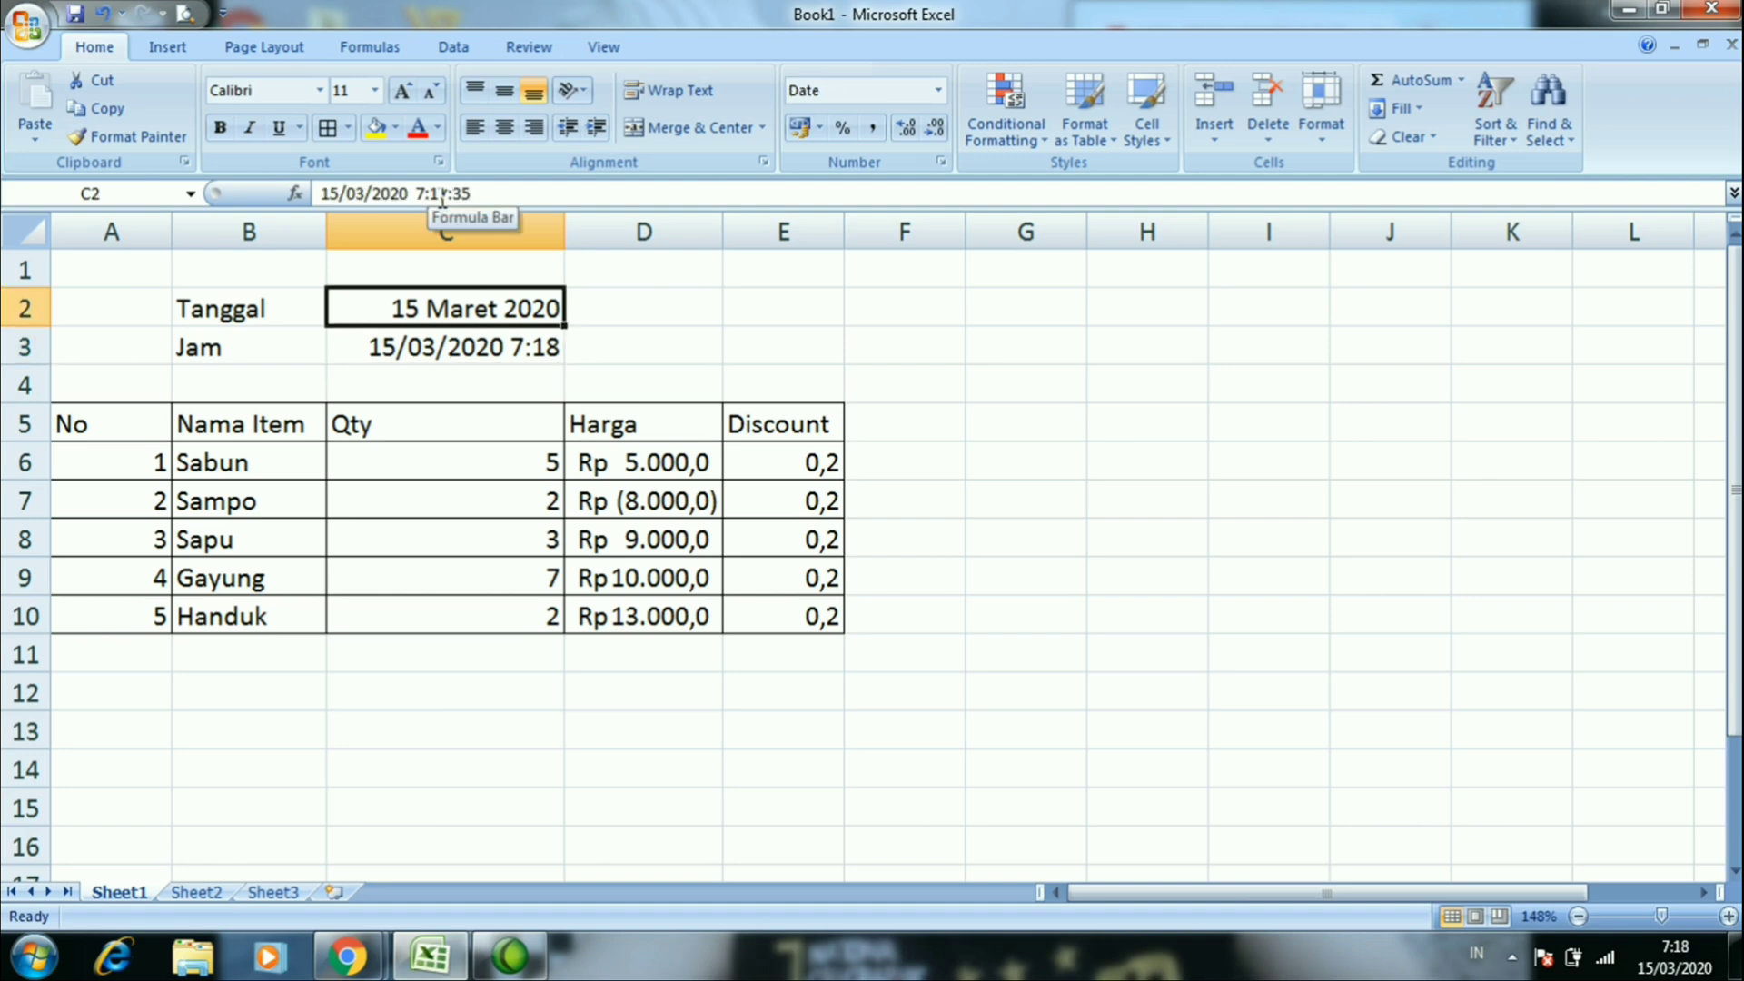
left_click(507, 338)
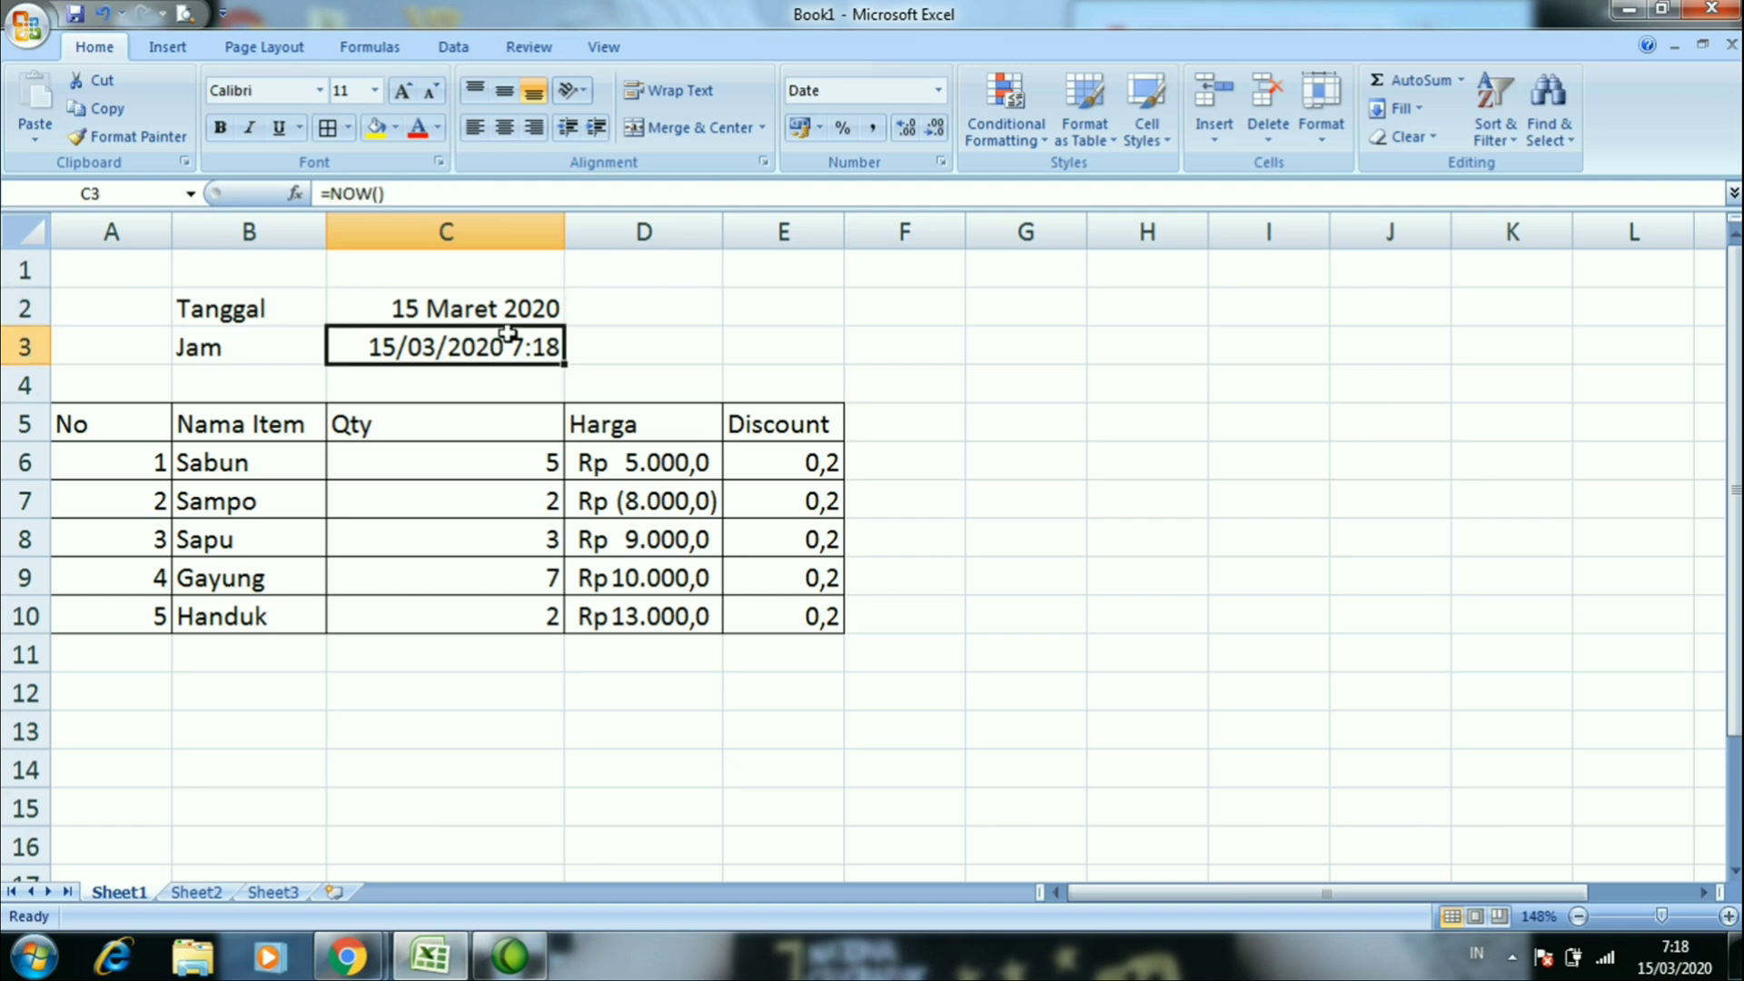
left_click(547, 306)
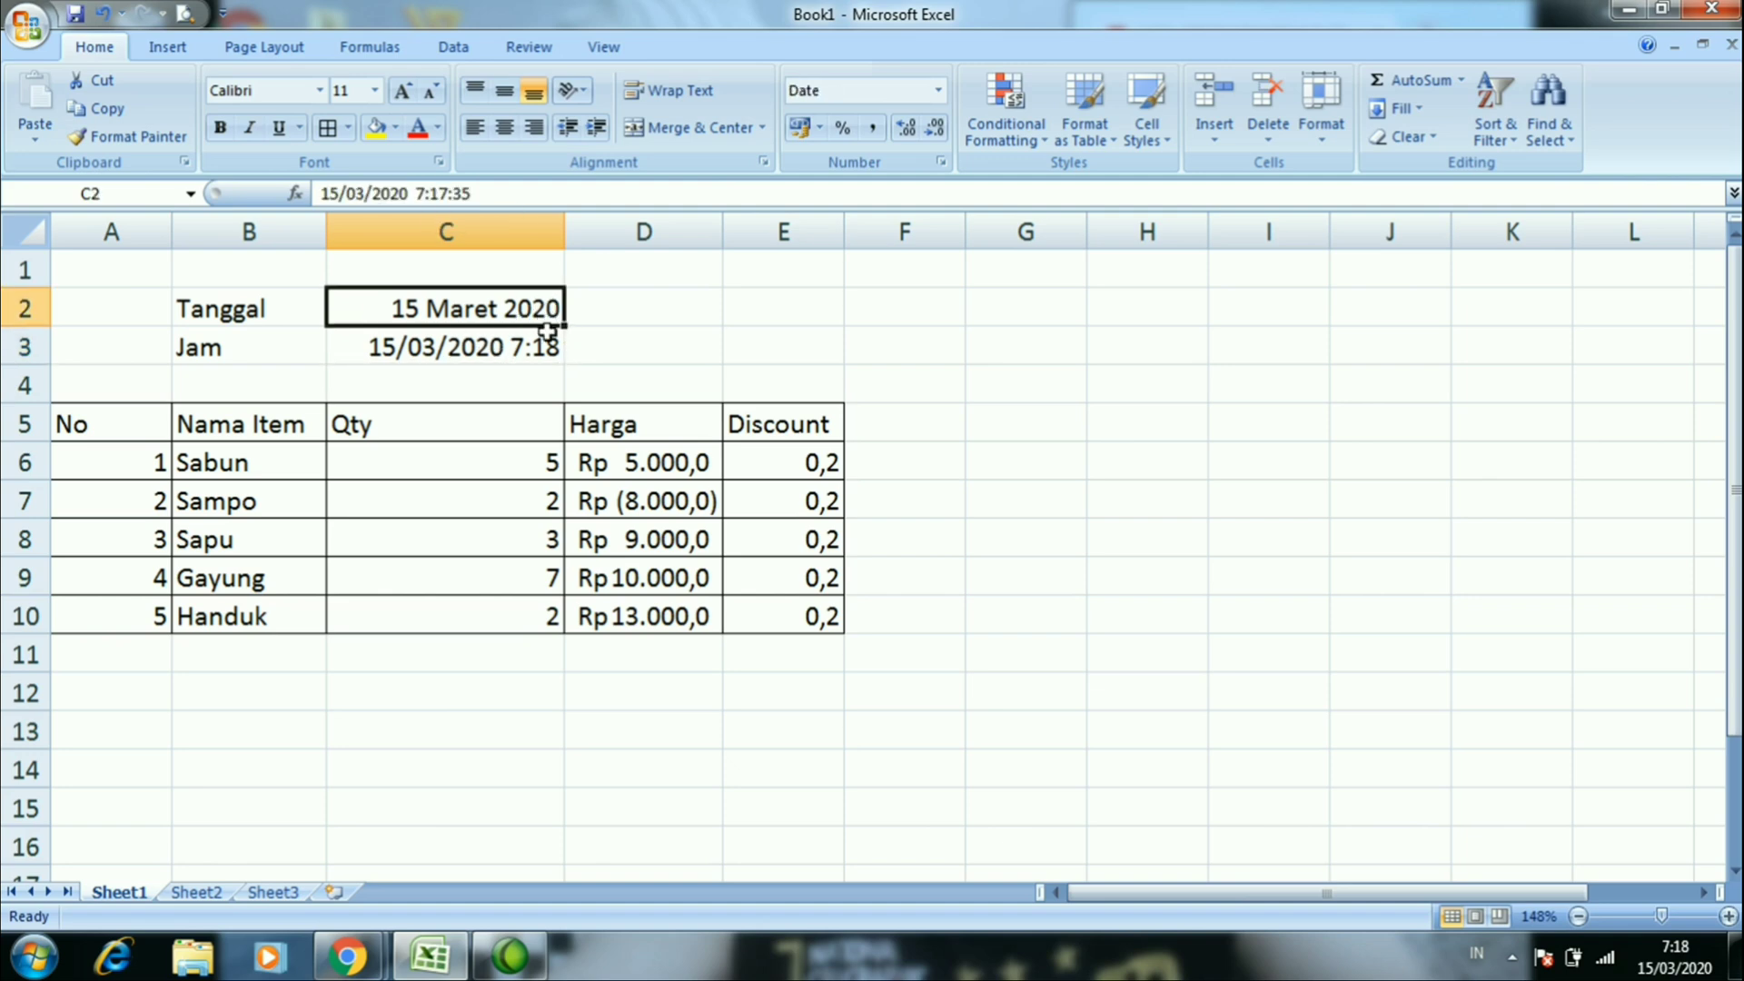
Format the Jam value in C3 as Time with the last 13:30:55 type, which shows the hour with a leading zero
left_click(547, 345)
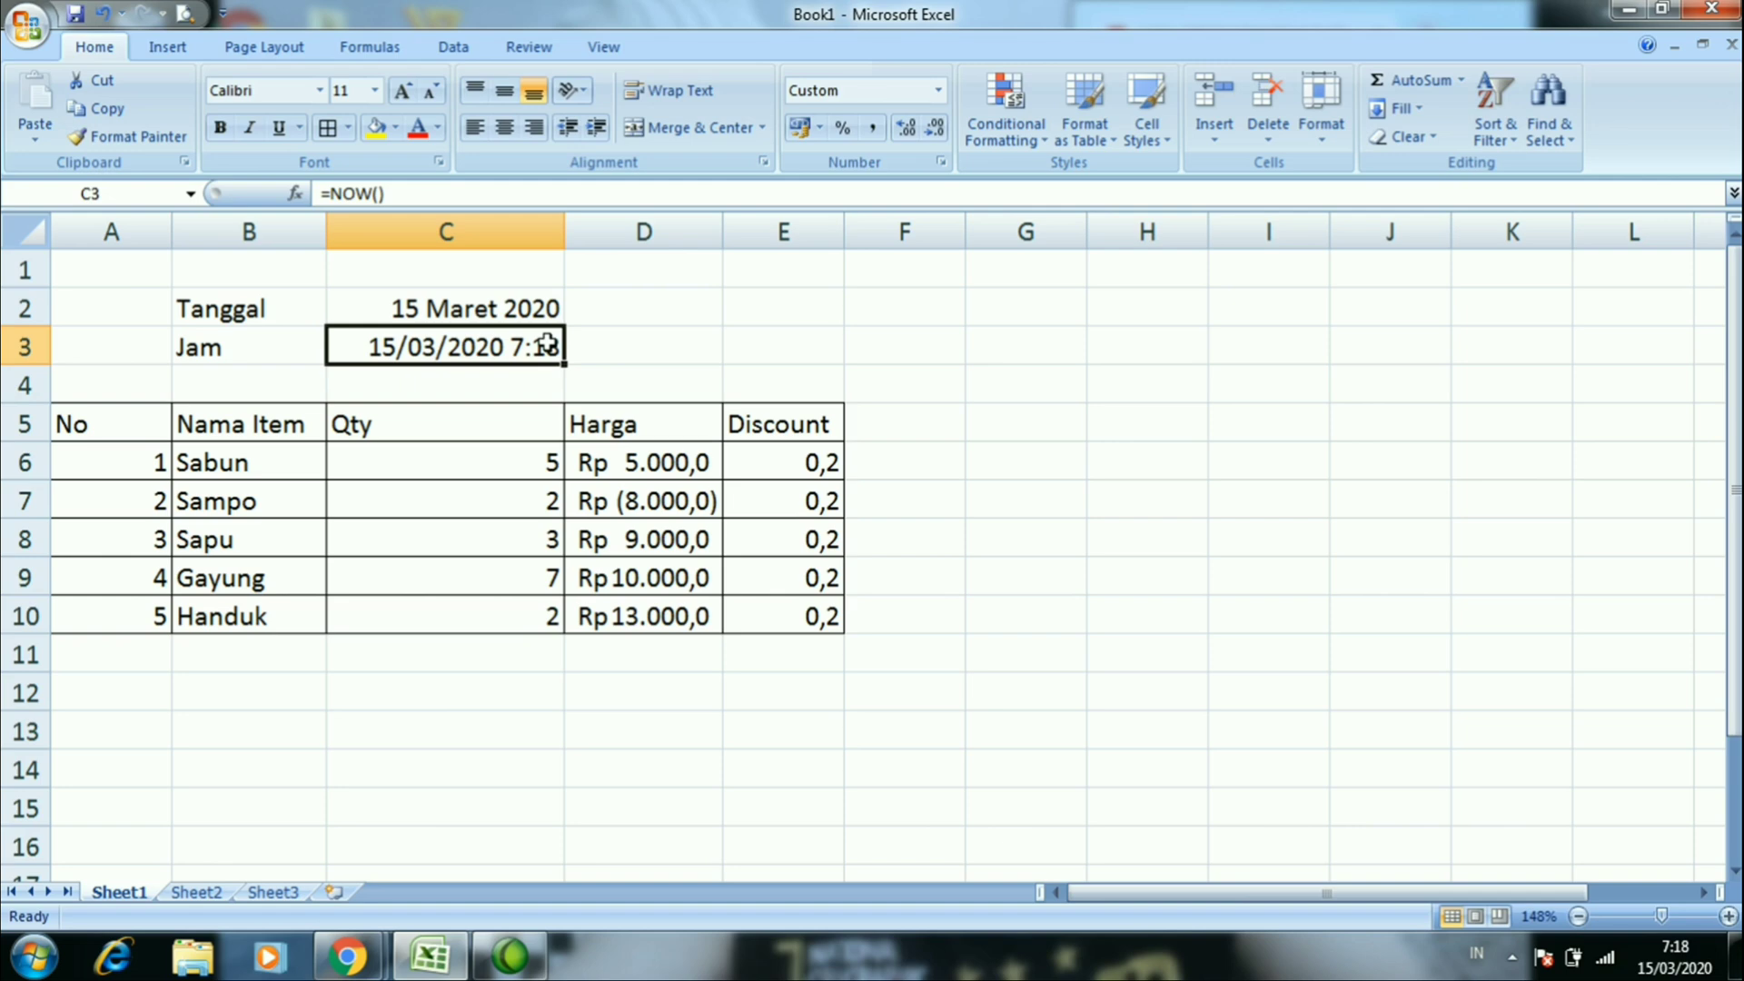
right_click(550, 345)
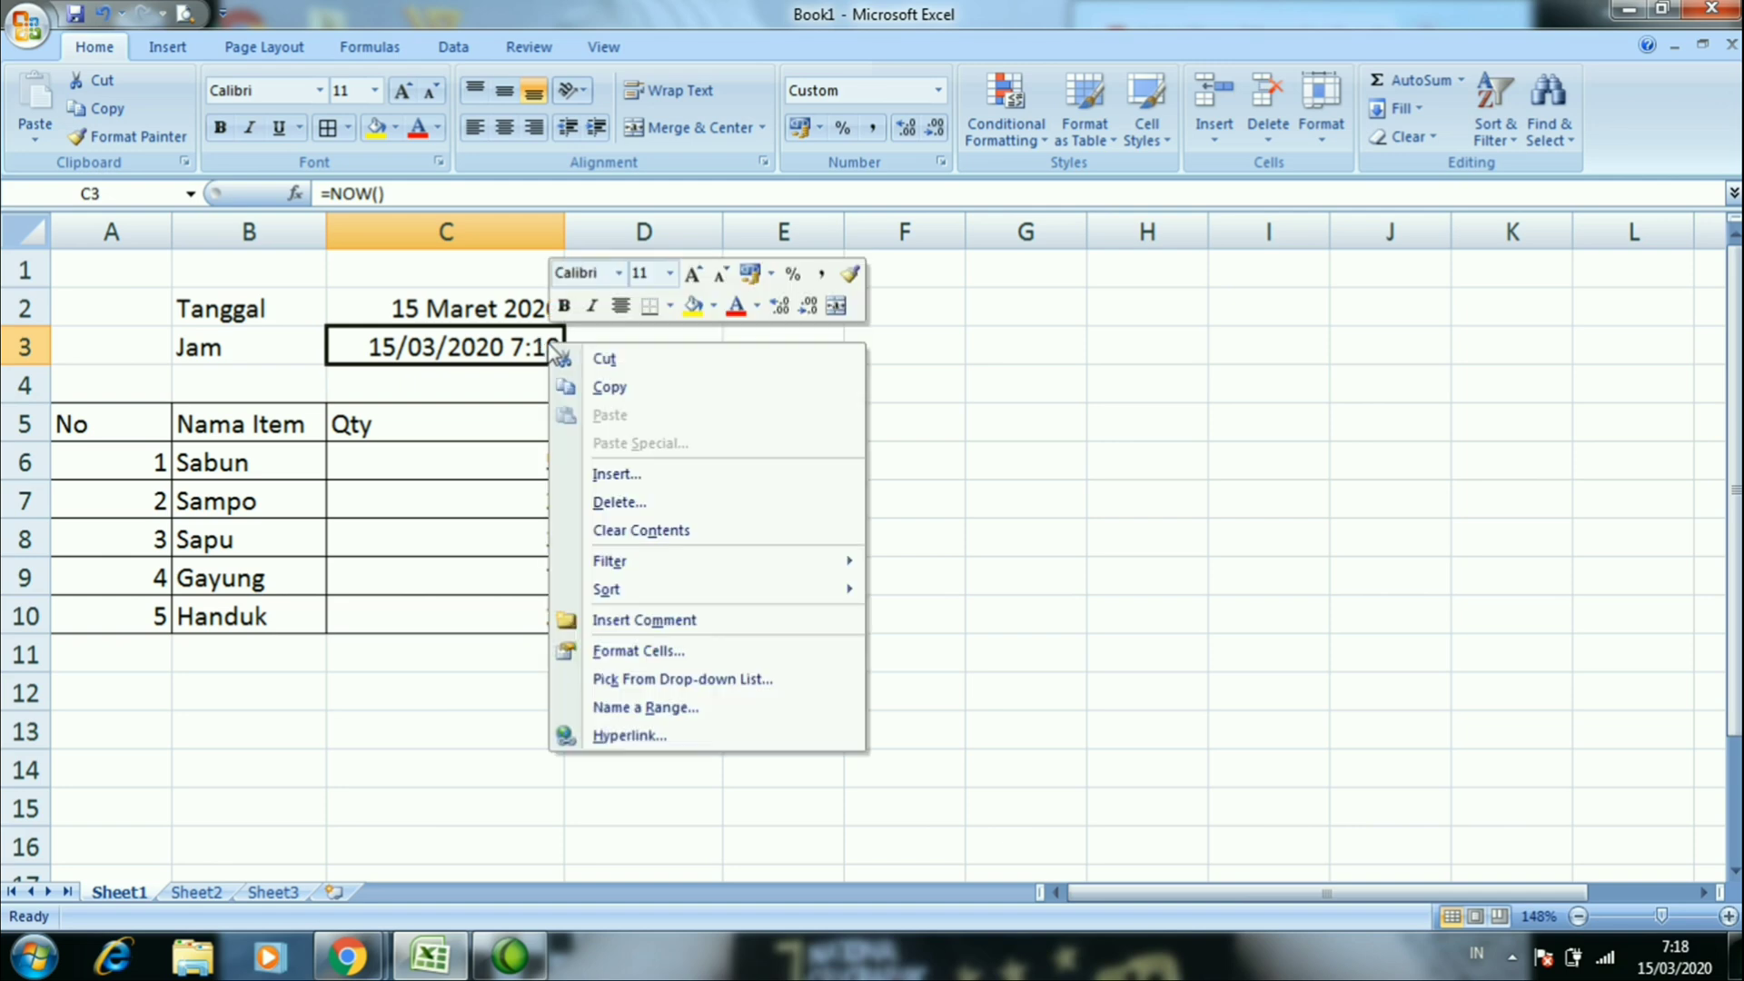
left_click(606, 652)
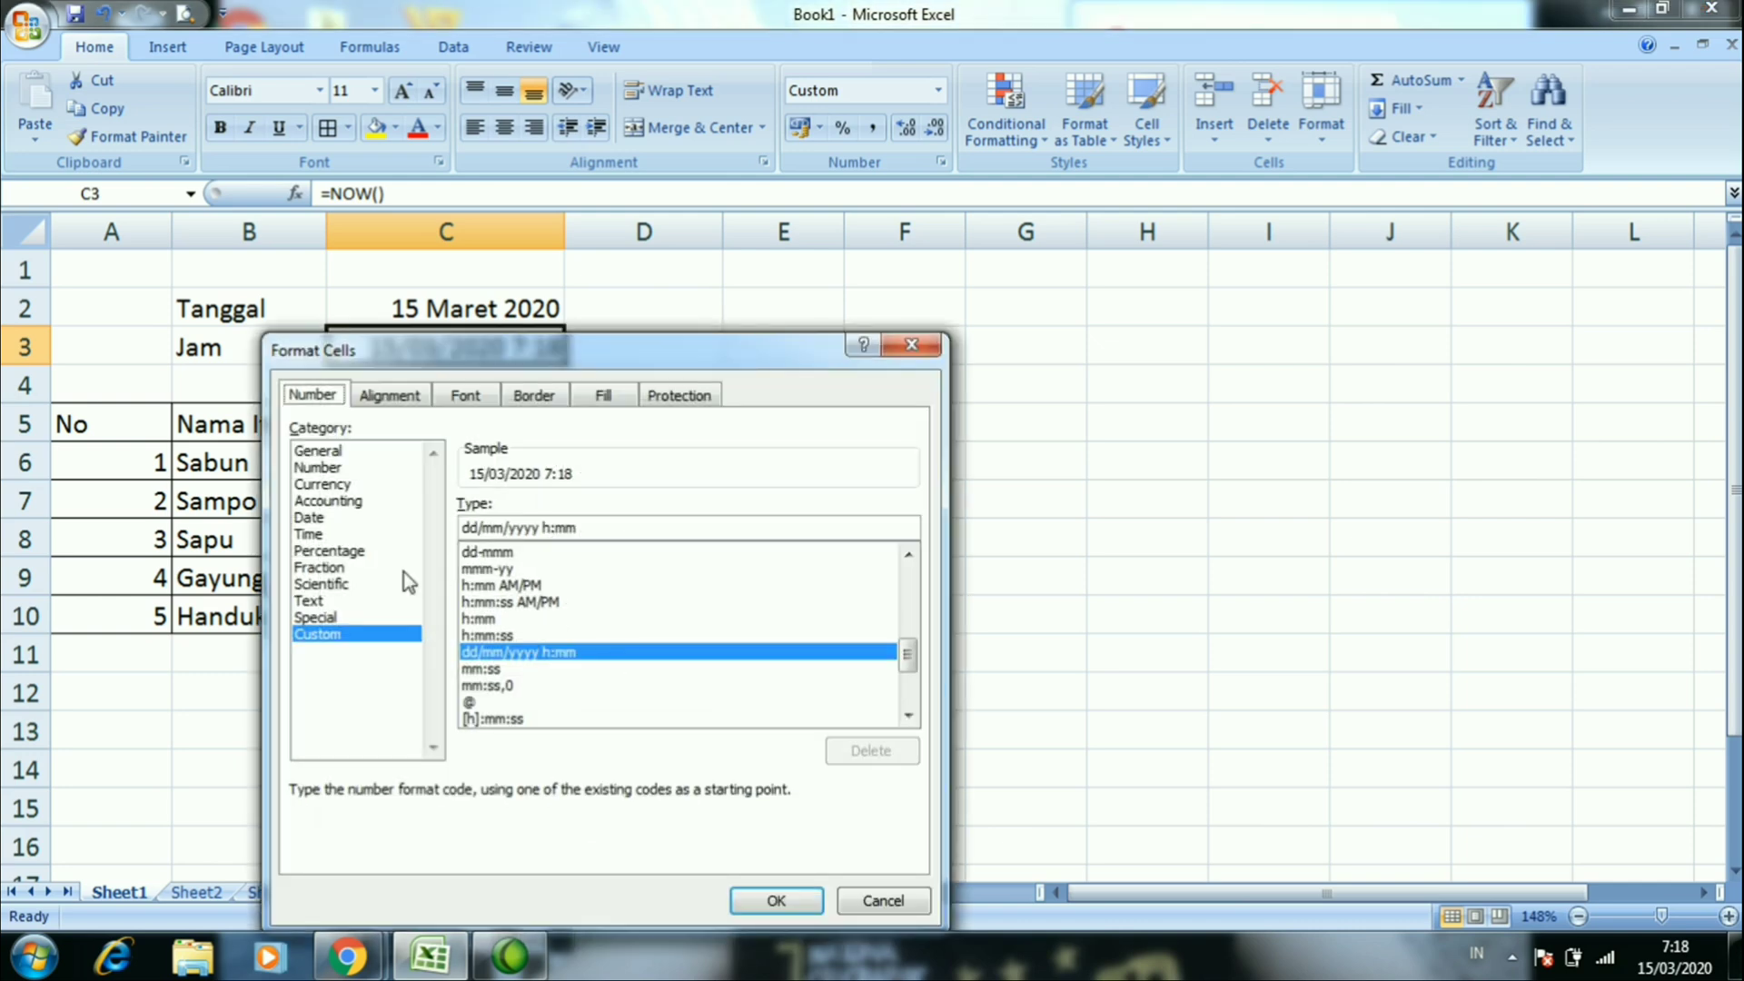
left_click(309, 534)
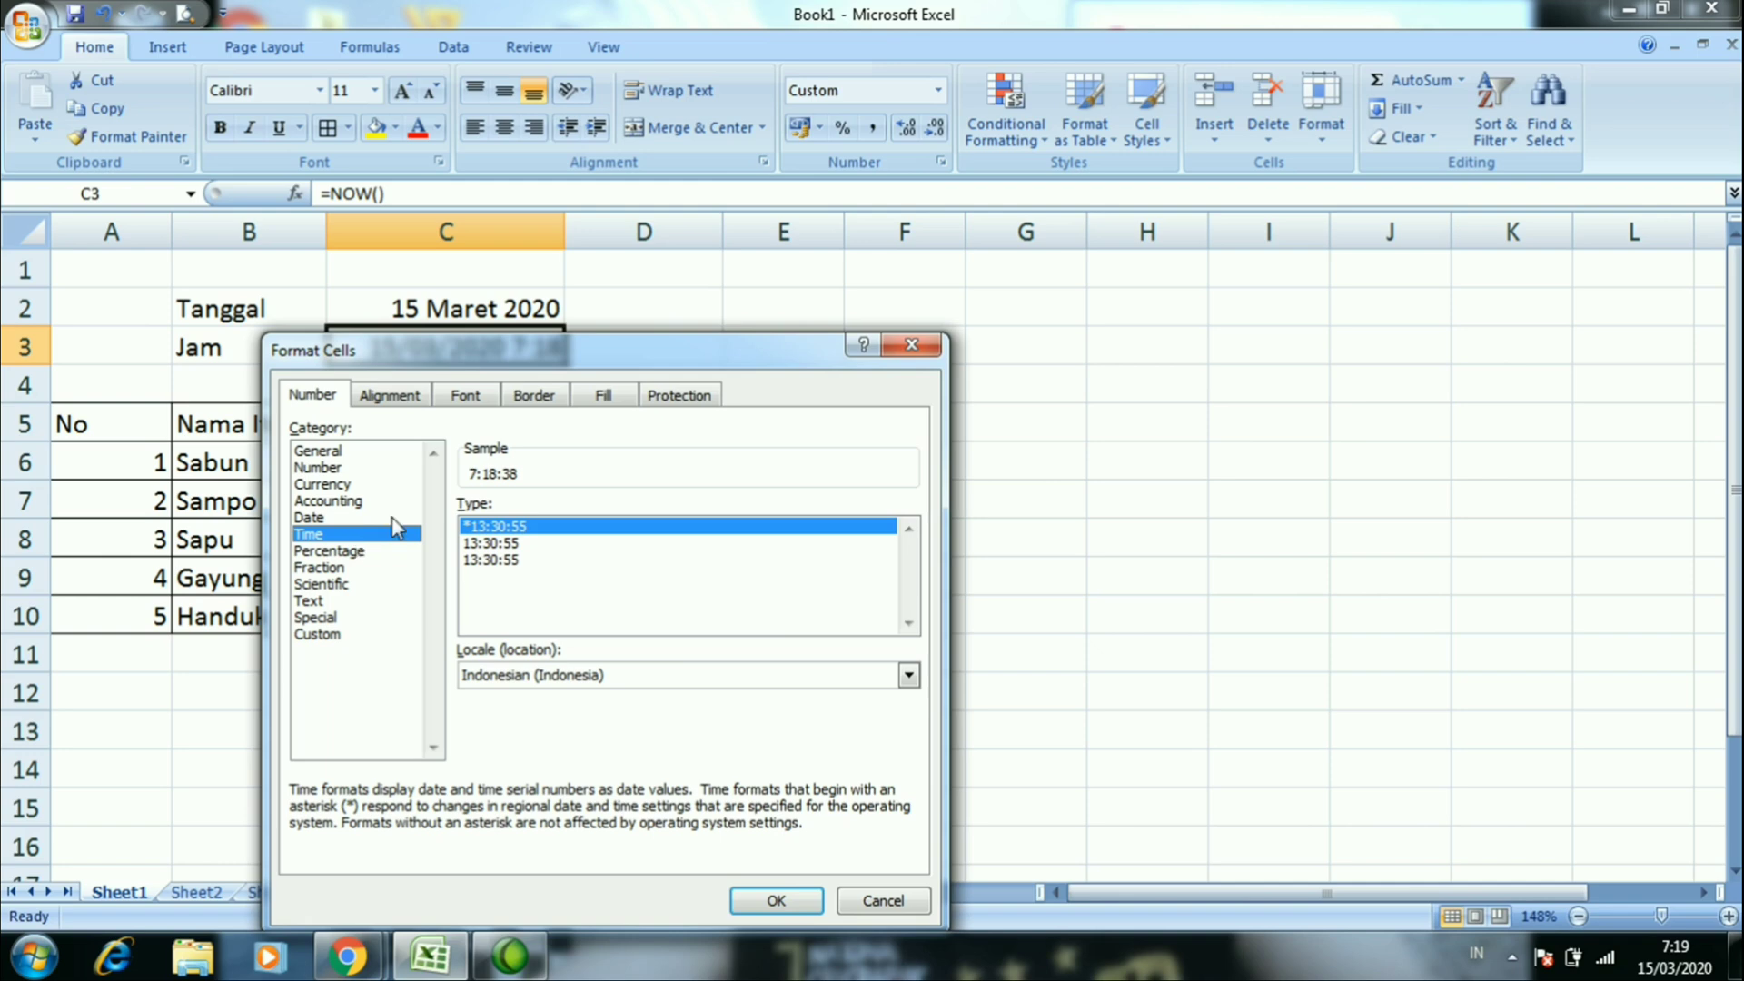
left_click(479, 547)
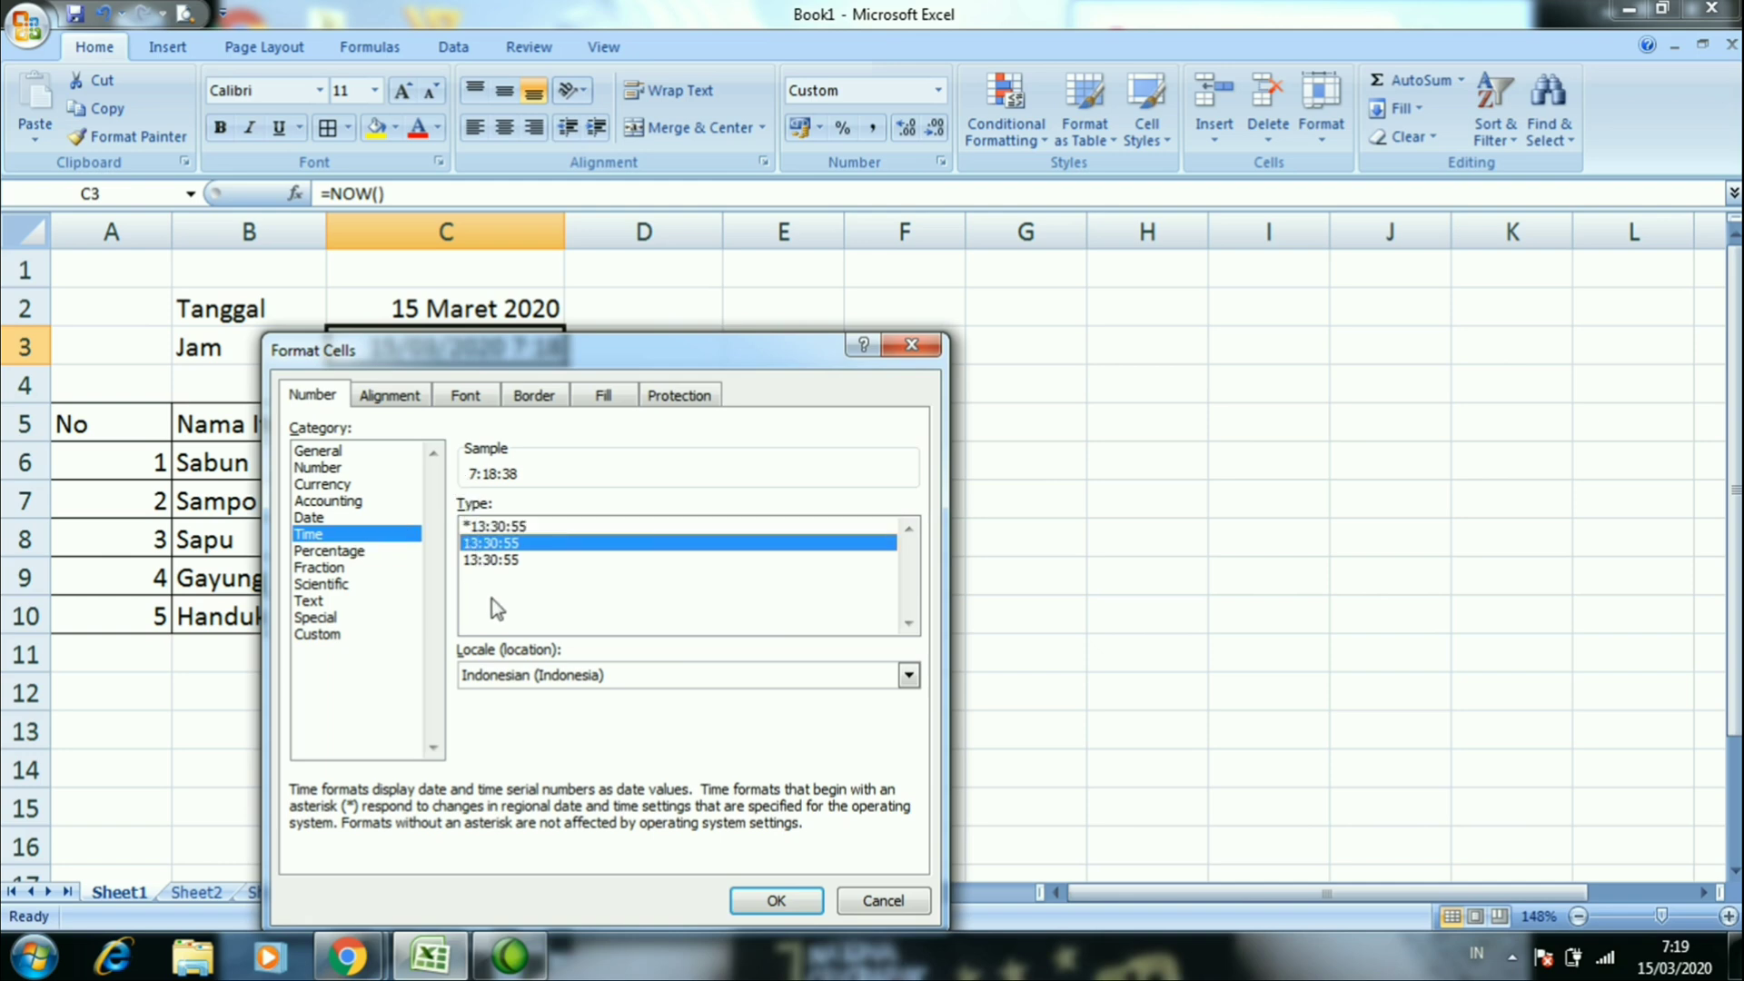
left_click(510, 677)
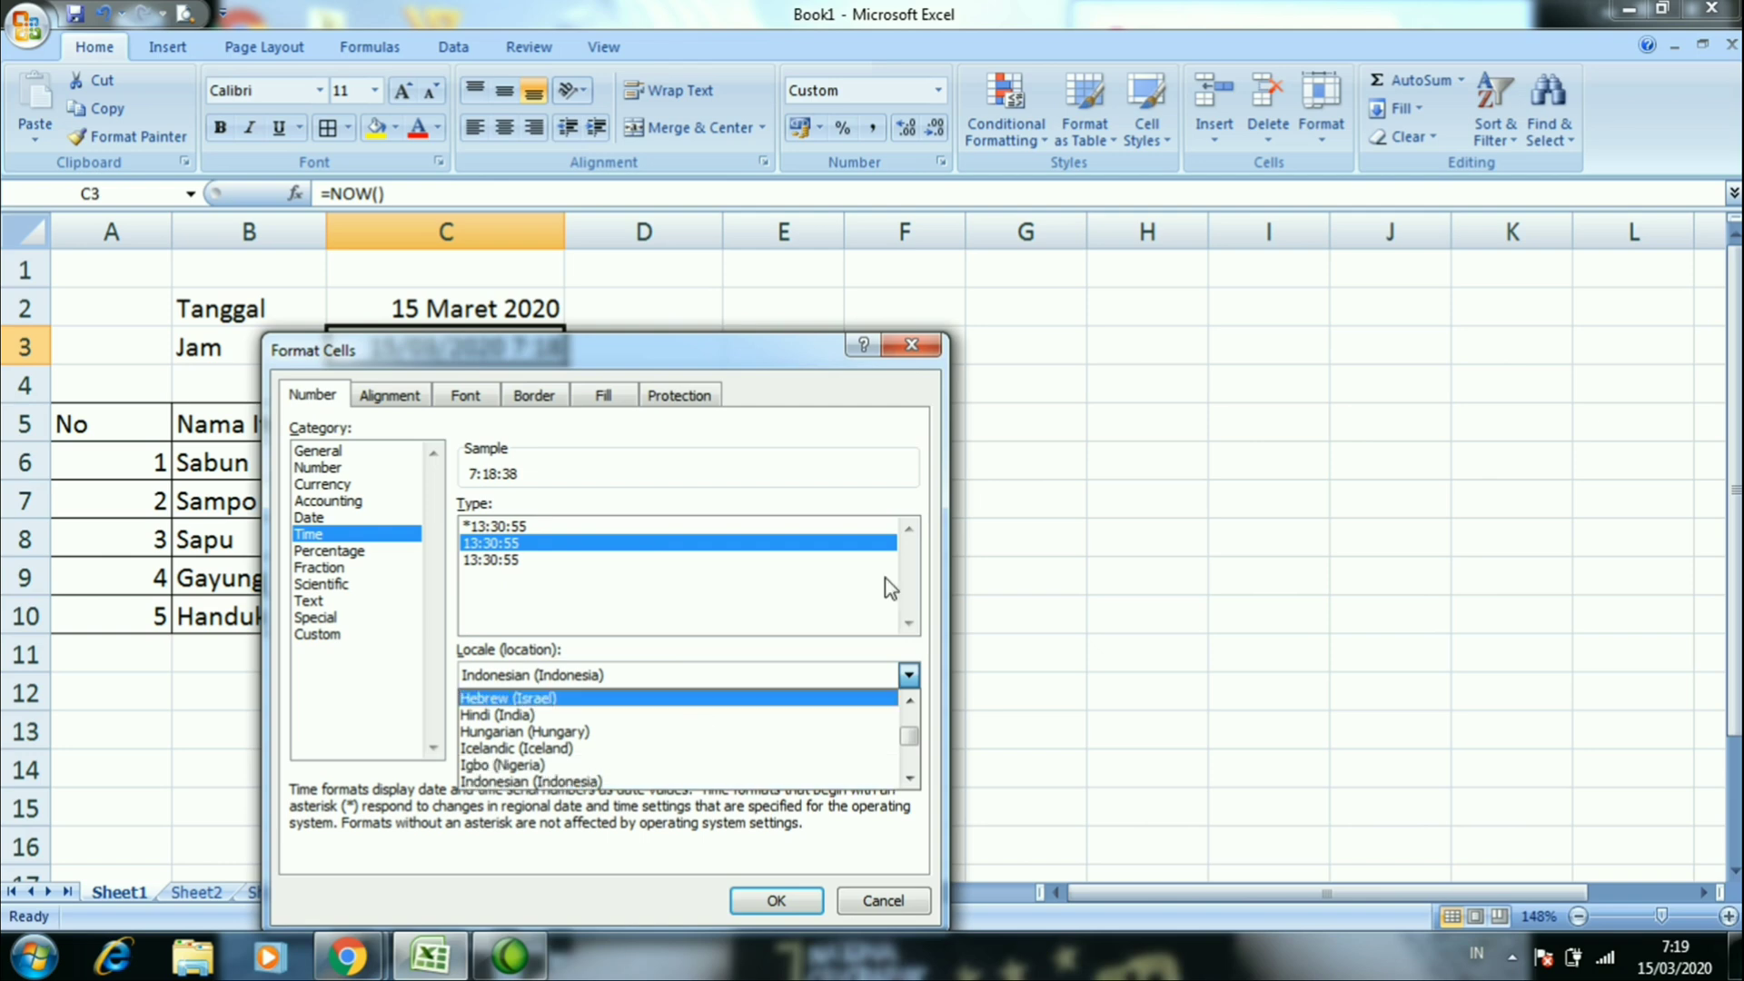
mouse_move(908, 737)
left_mouse_down()
mouse_move(910, 755)
mouse_move(914, 723)
mouse_move(915, 741)
left_mouse_up()
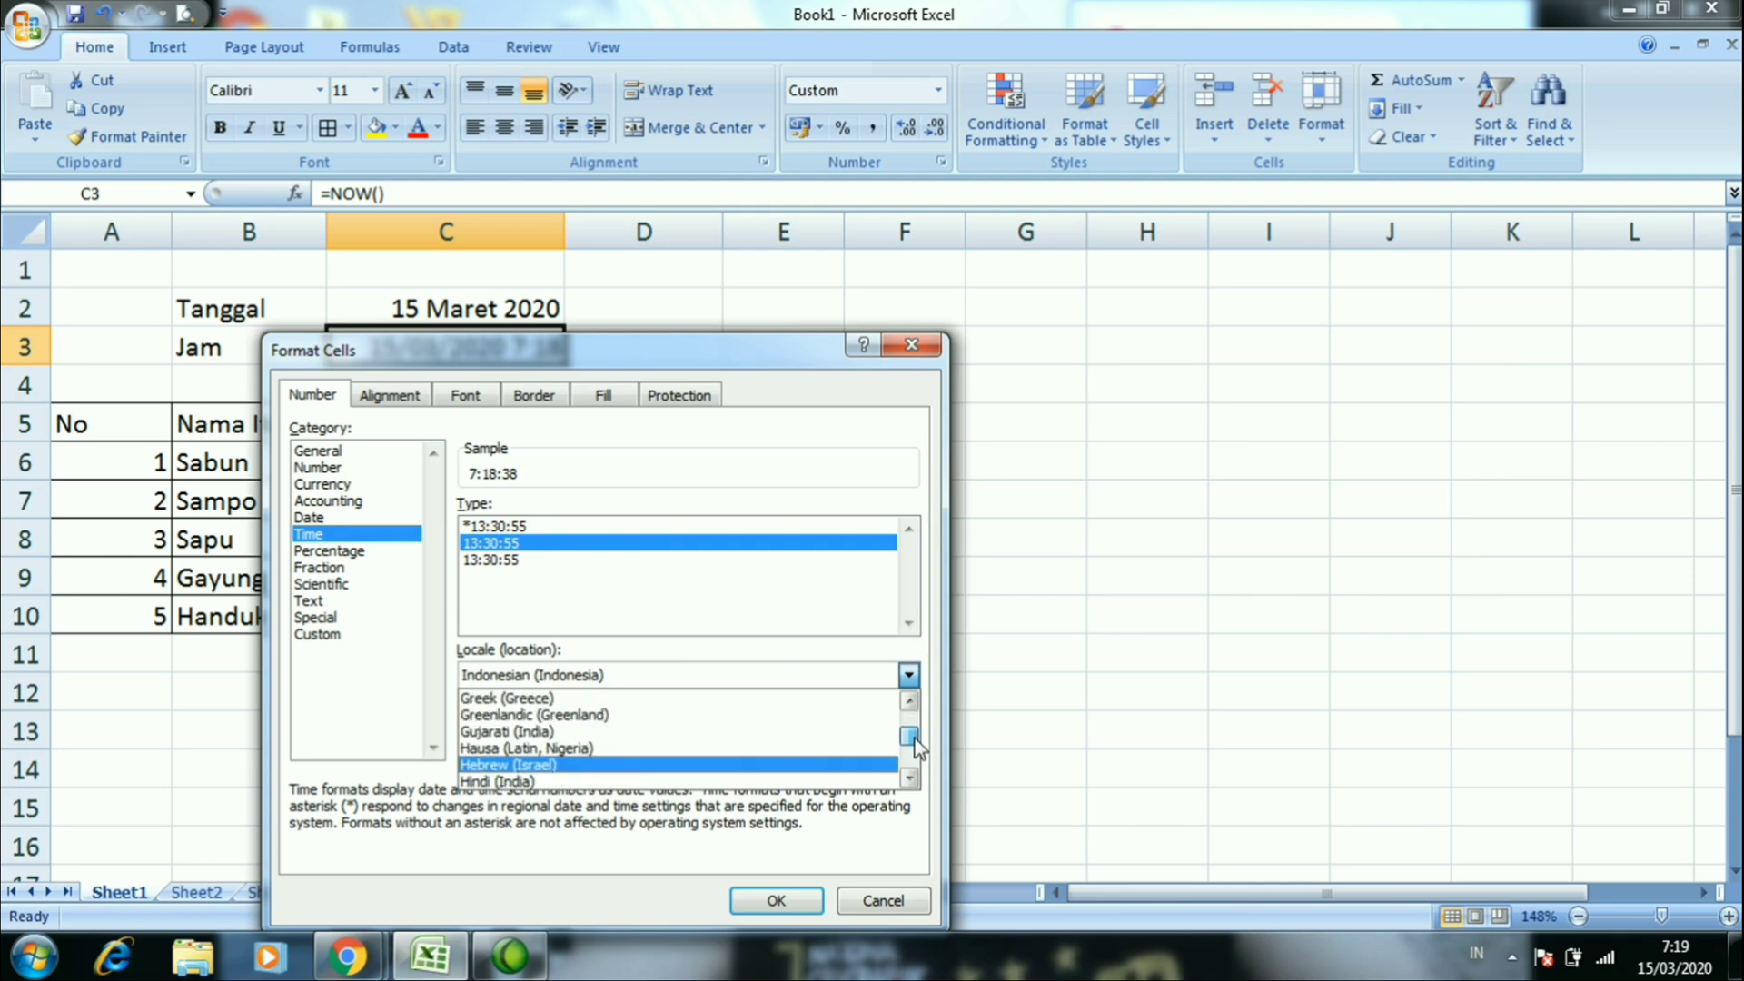
left_click(880, 594)
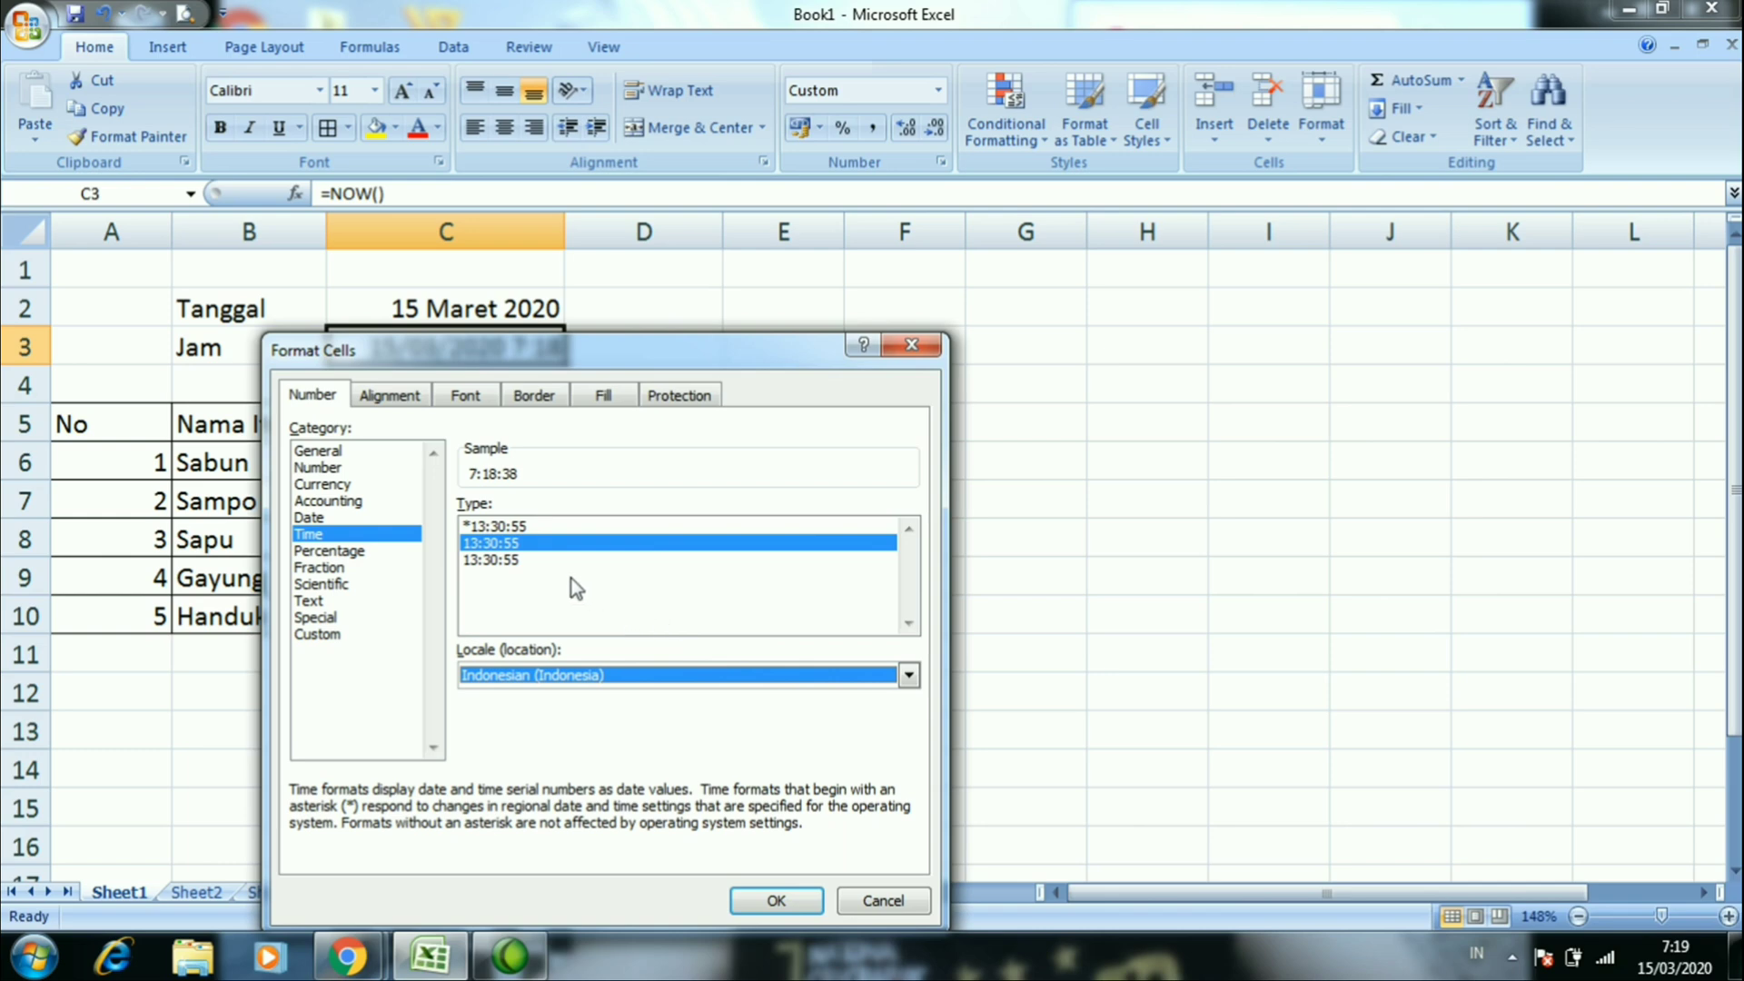
left_click(541, 563)
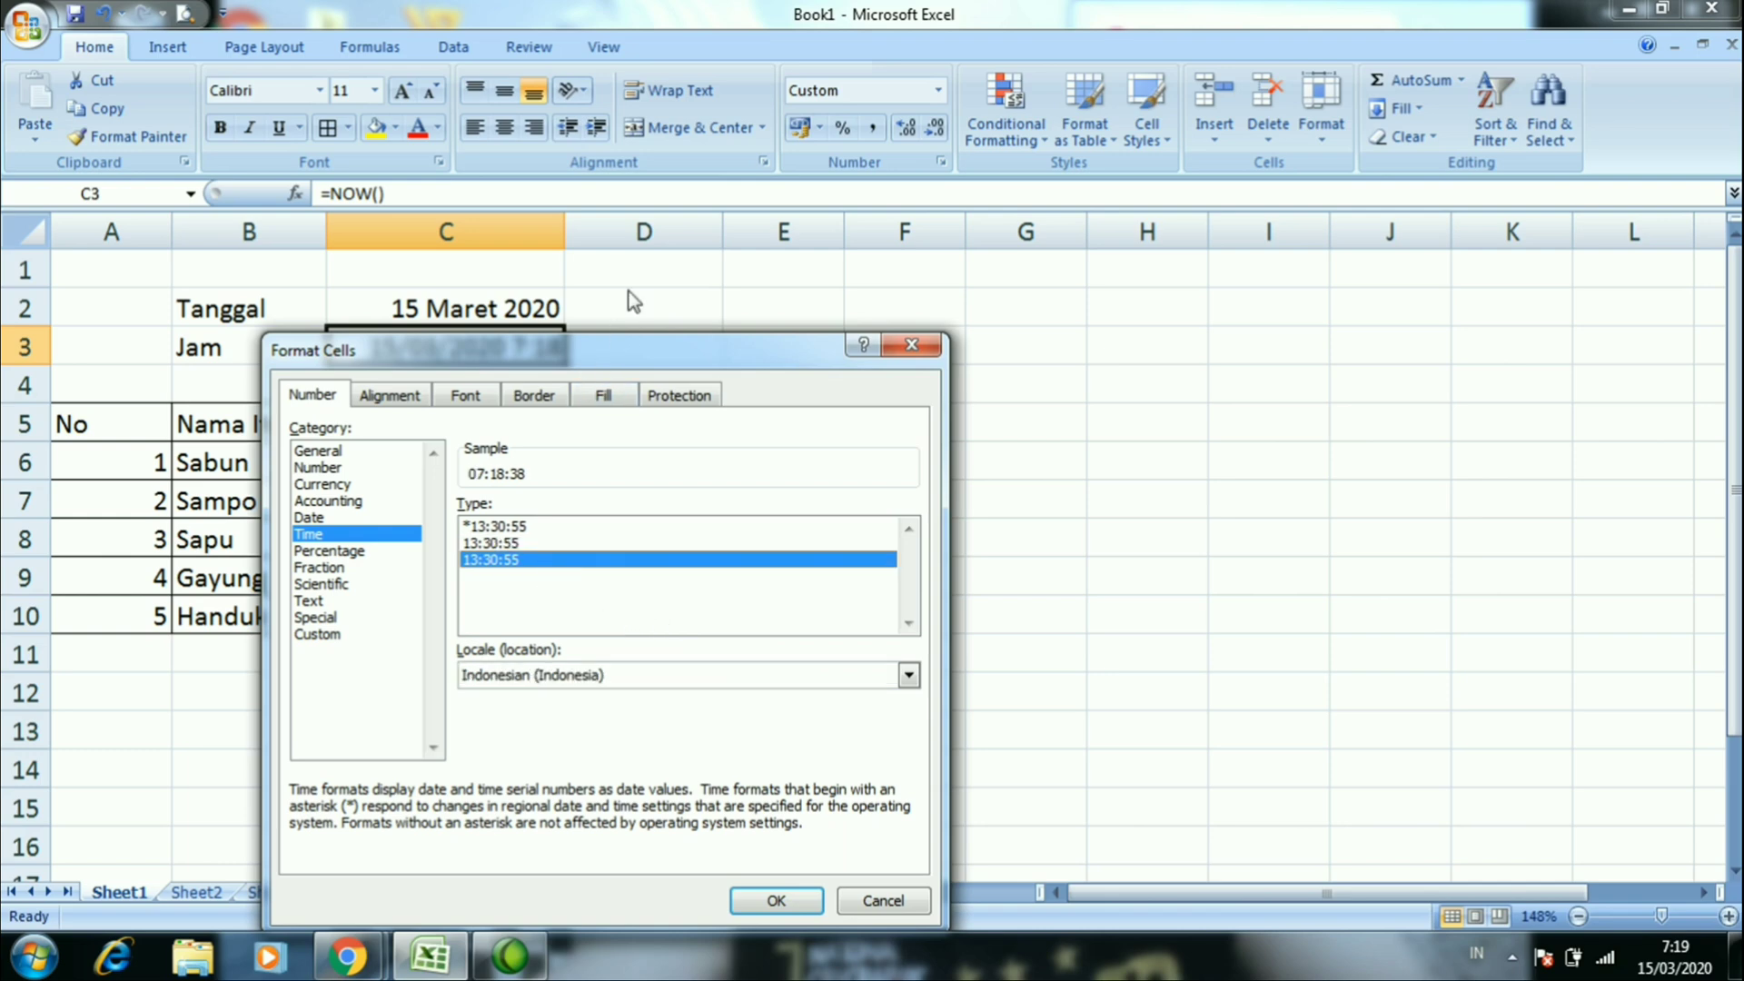
left_click_drag(633, 363, 1064, 238)
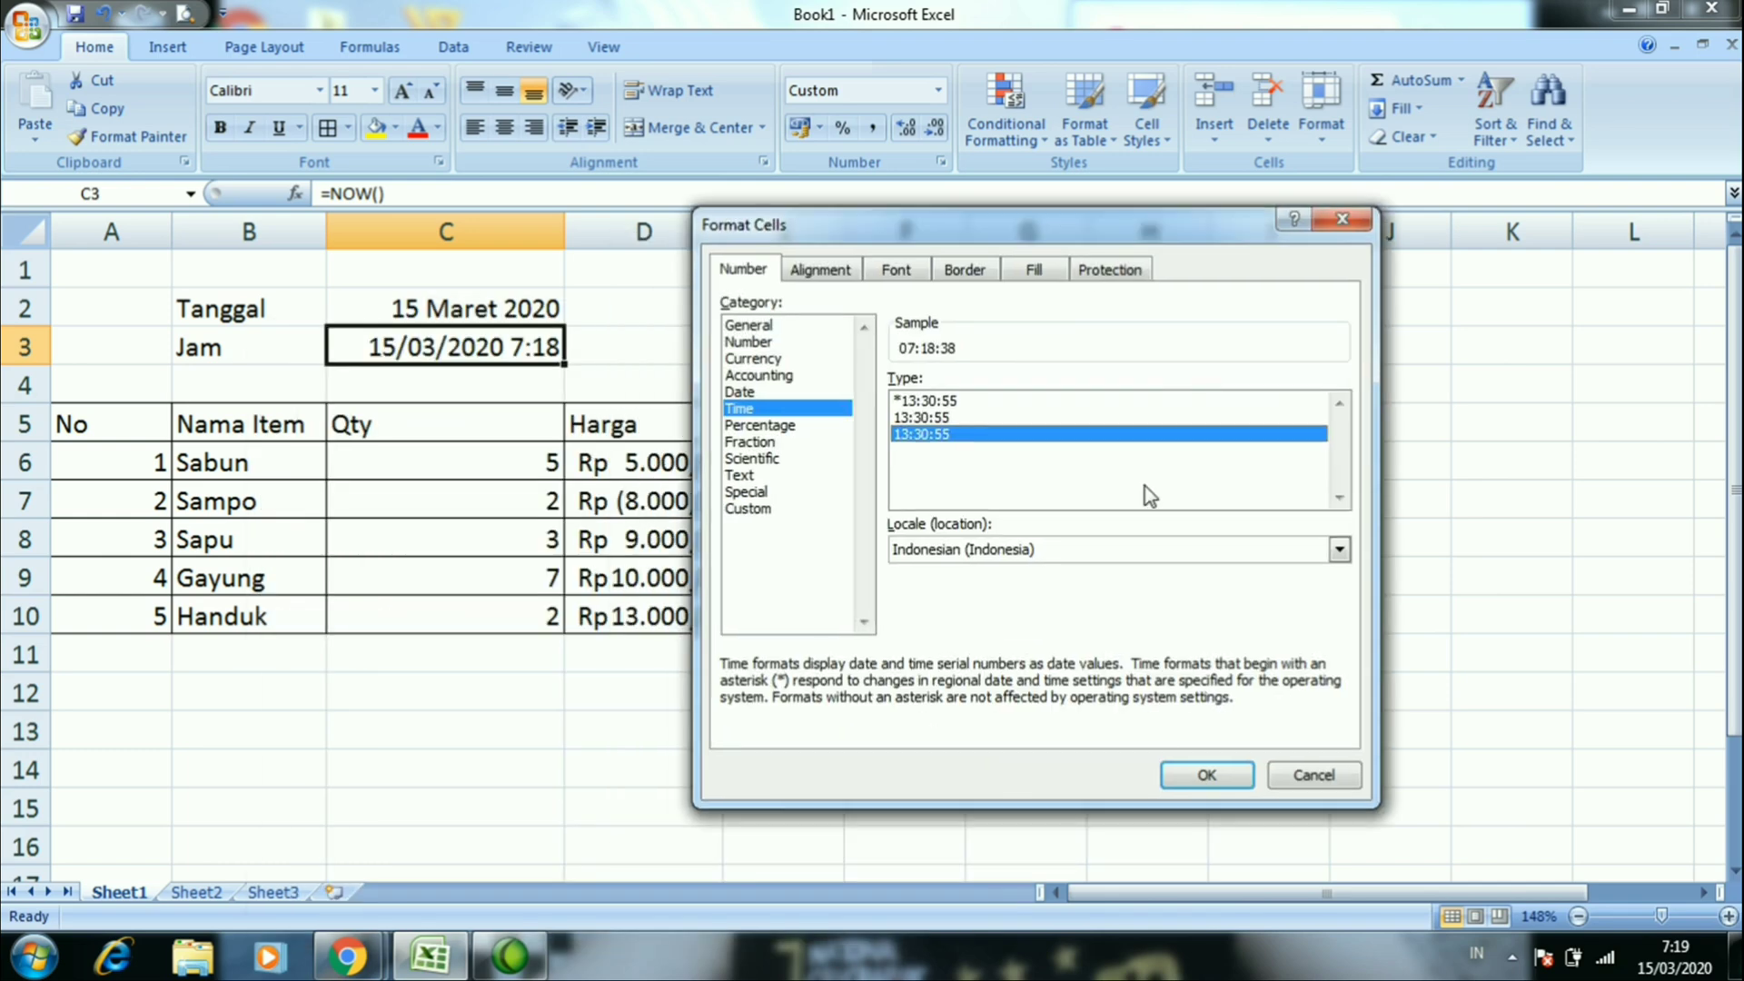
left_click(1207, 775)
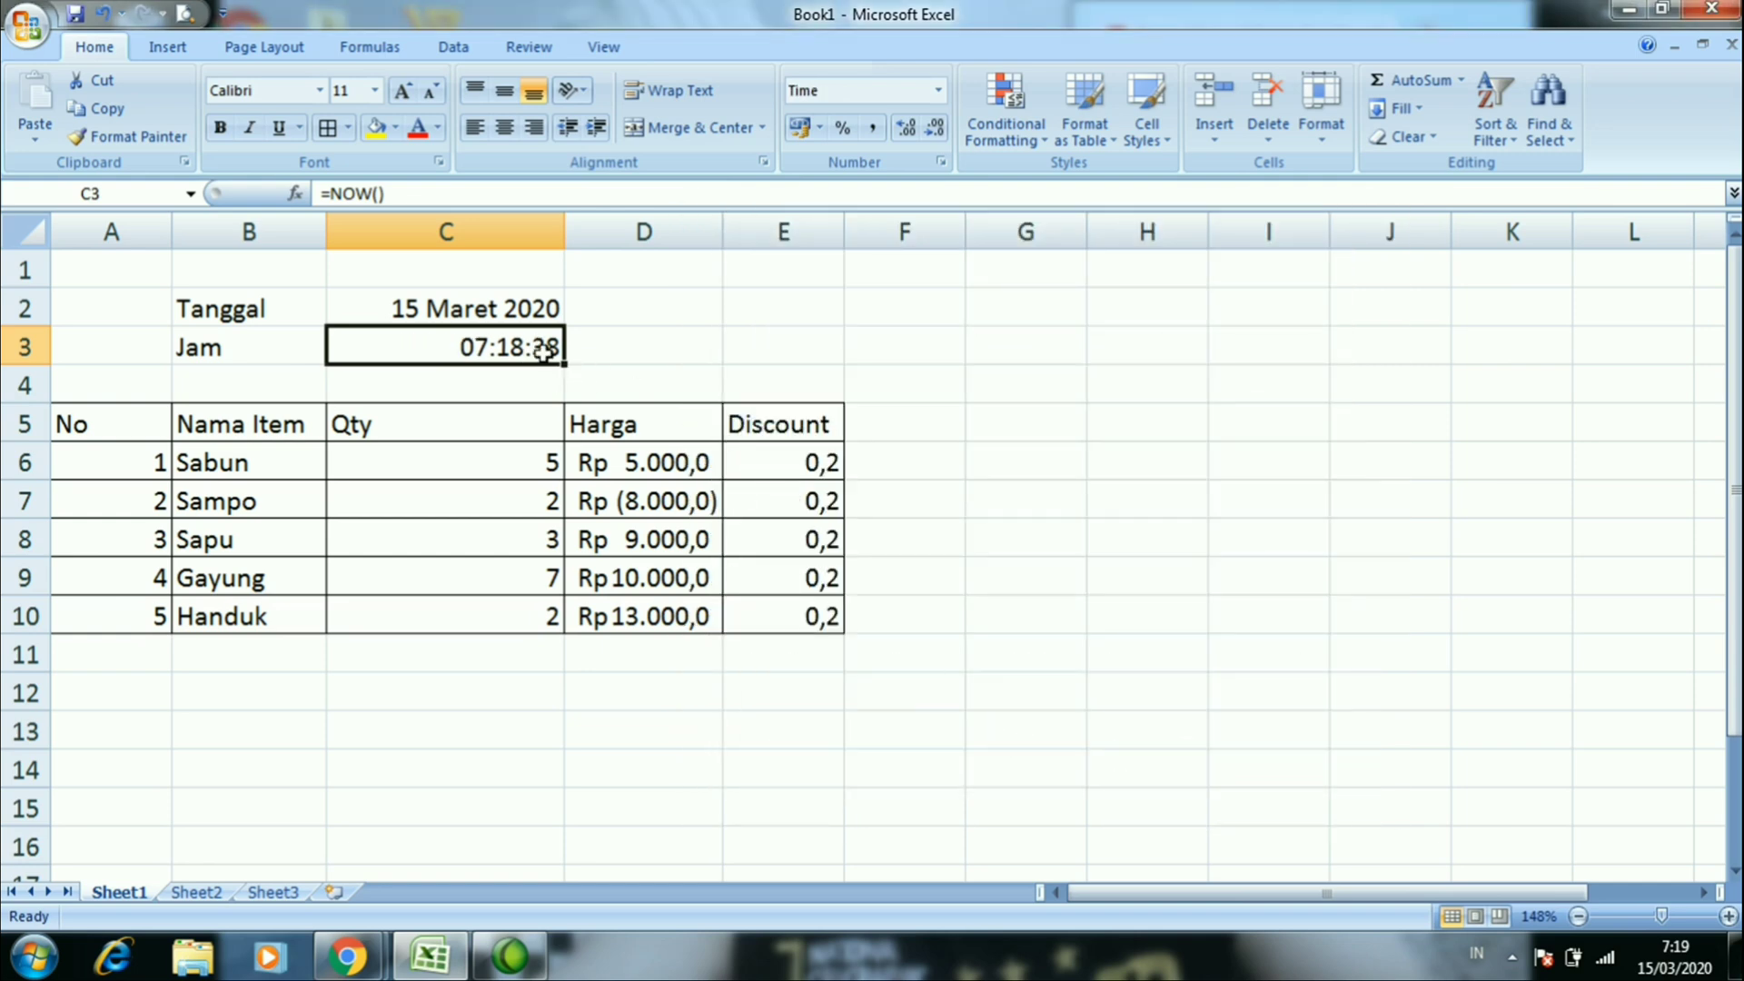
Replace the NOW formula in C3 with its static value using Paste Special Values, and select the date part of the cell's content
key("ctrl+c")
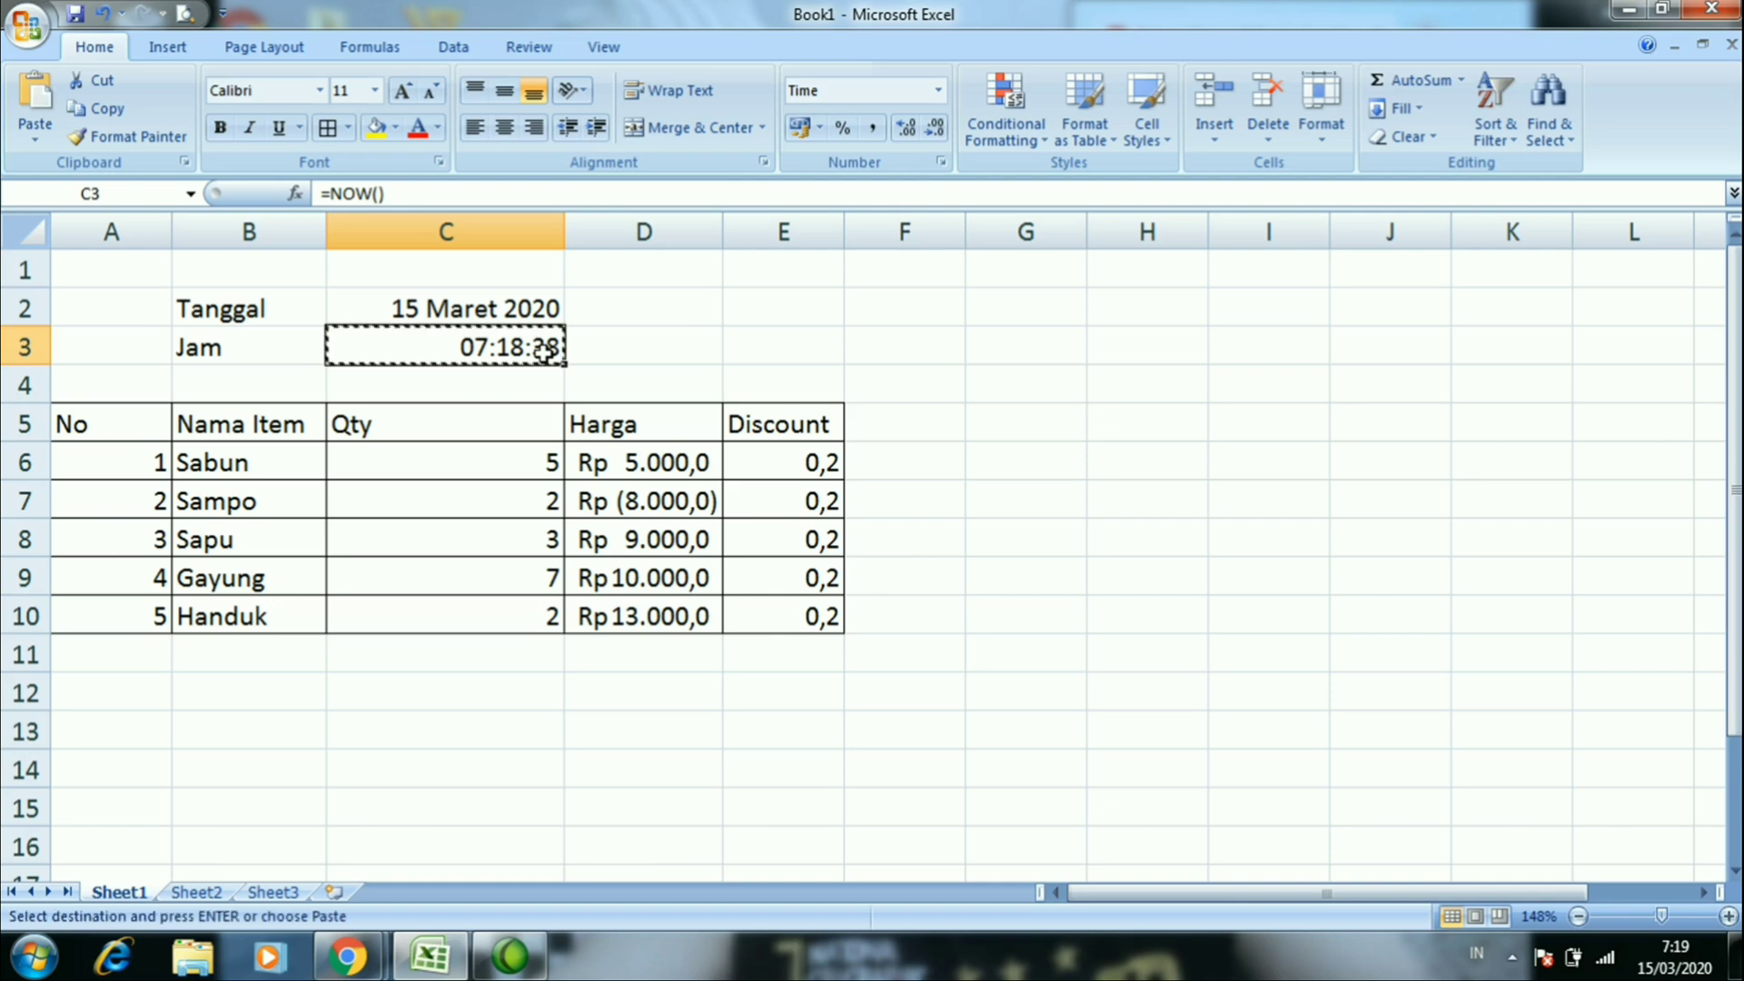
key("ctrl+alt+v")
key("Return")
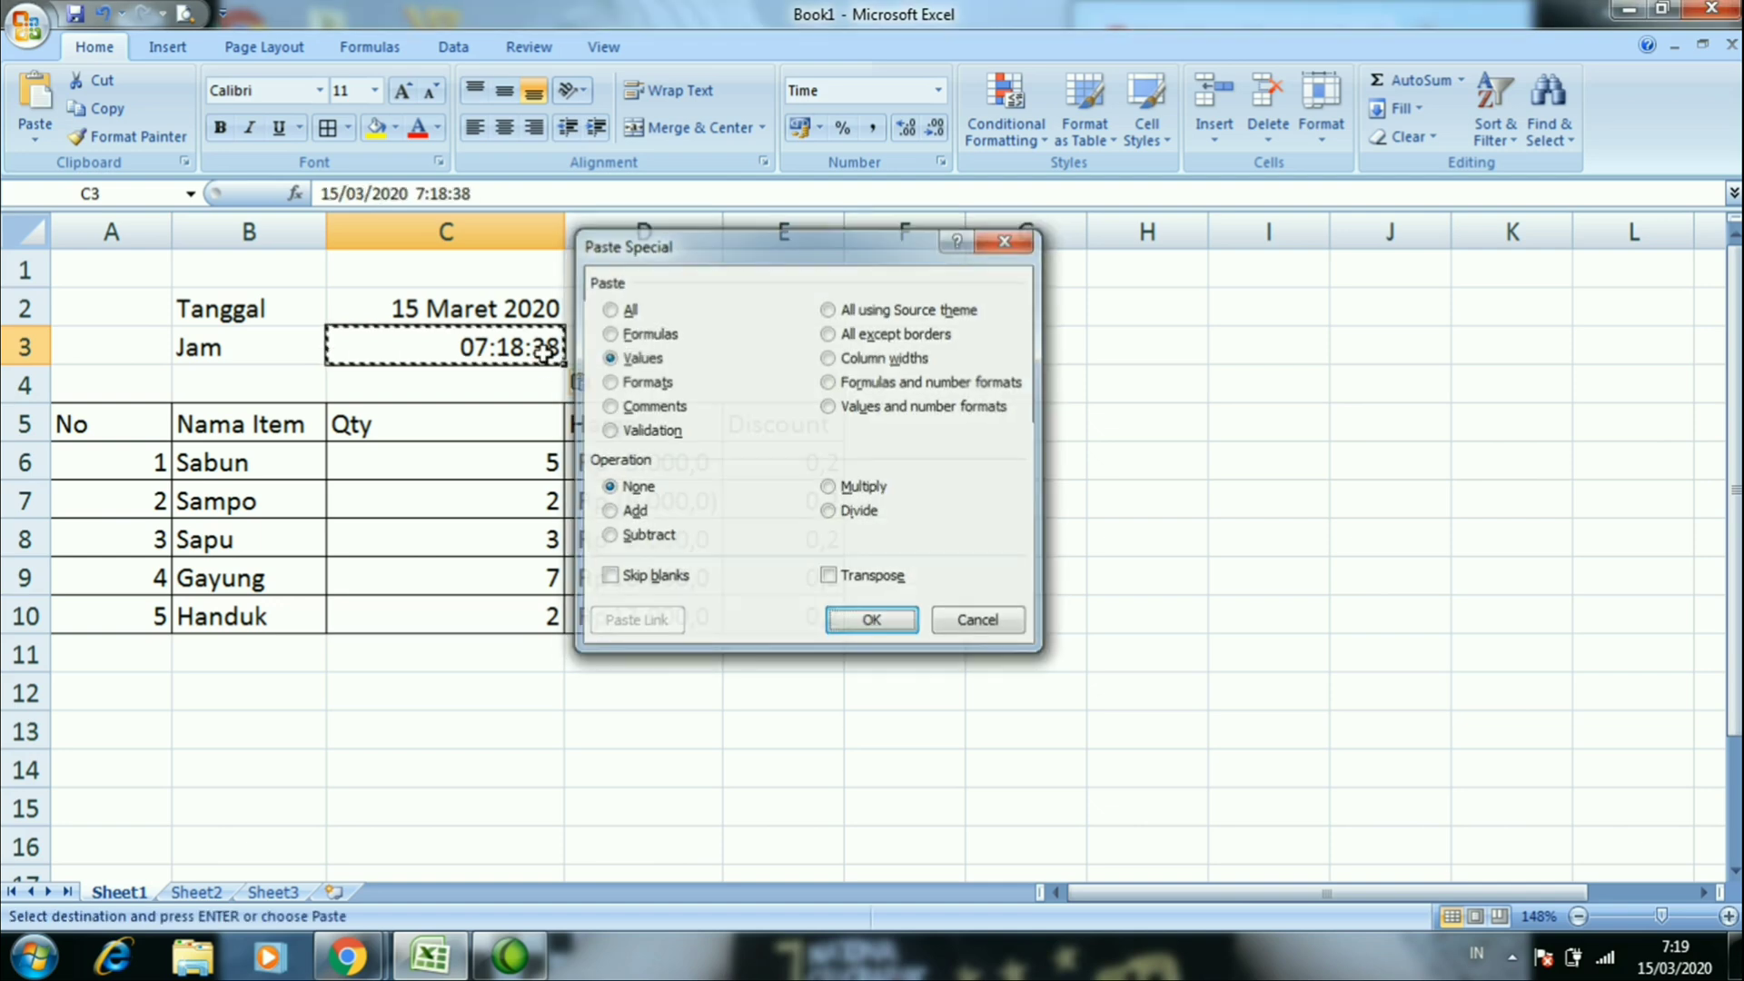
left_click(628, 338)
left_click(543, 343)
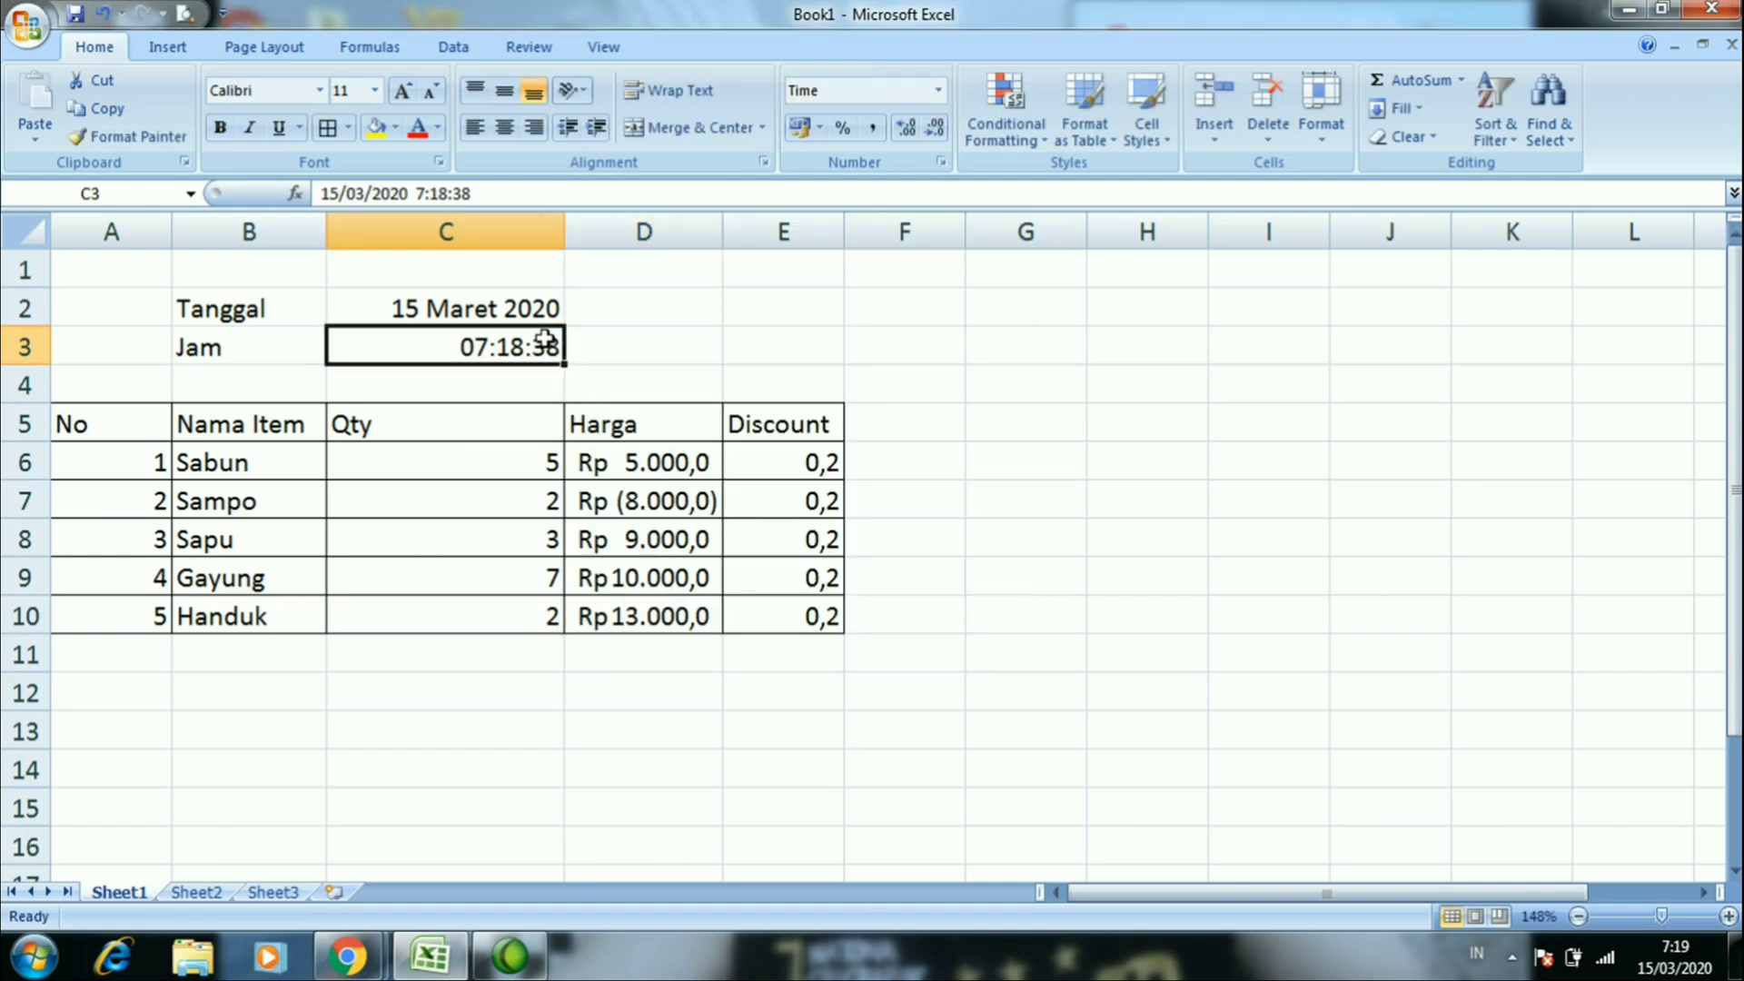
double_click(412, 193)
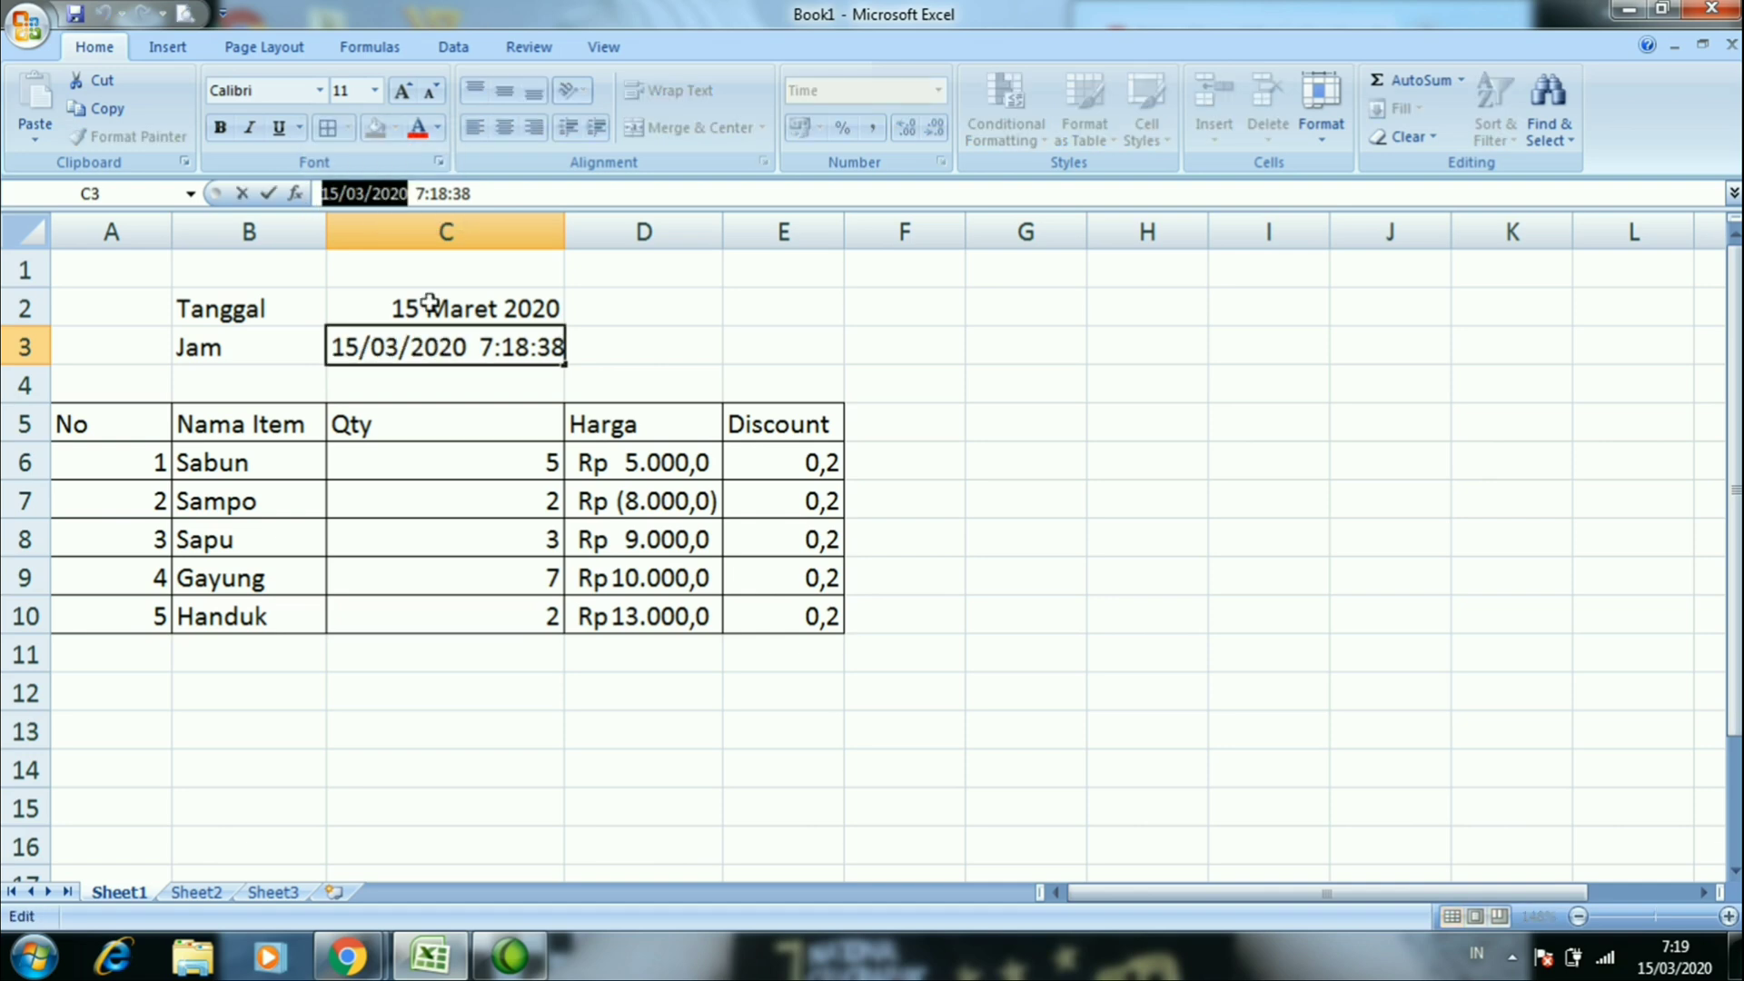
Leave the editing of C3 and view the Percentage category options in Format Cells for the empty cell D3
left_click(603, 416)
left_click(533, 355)
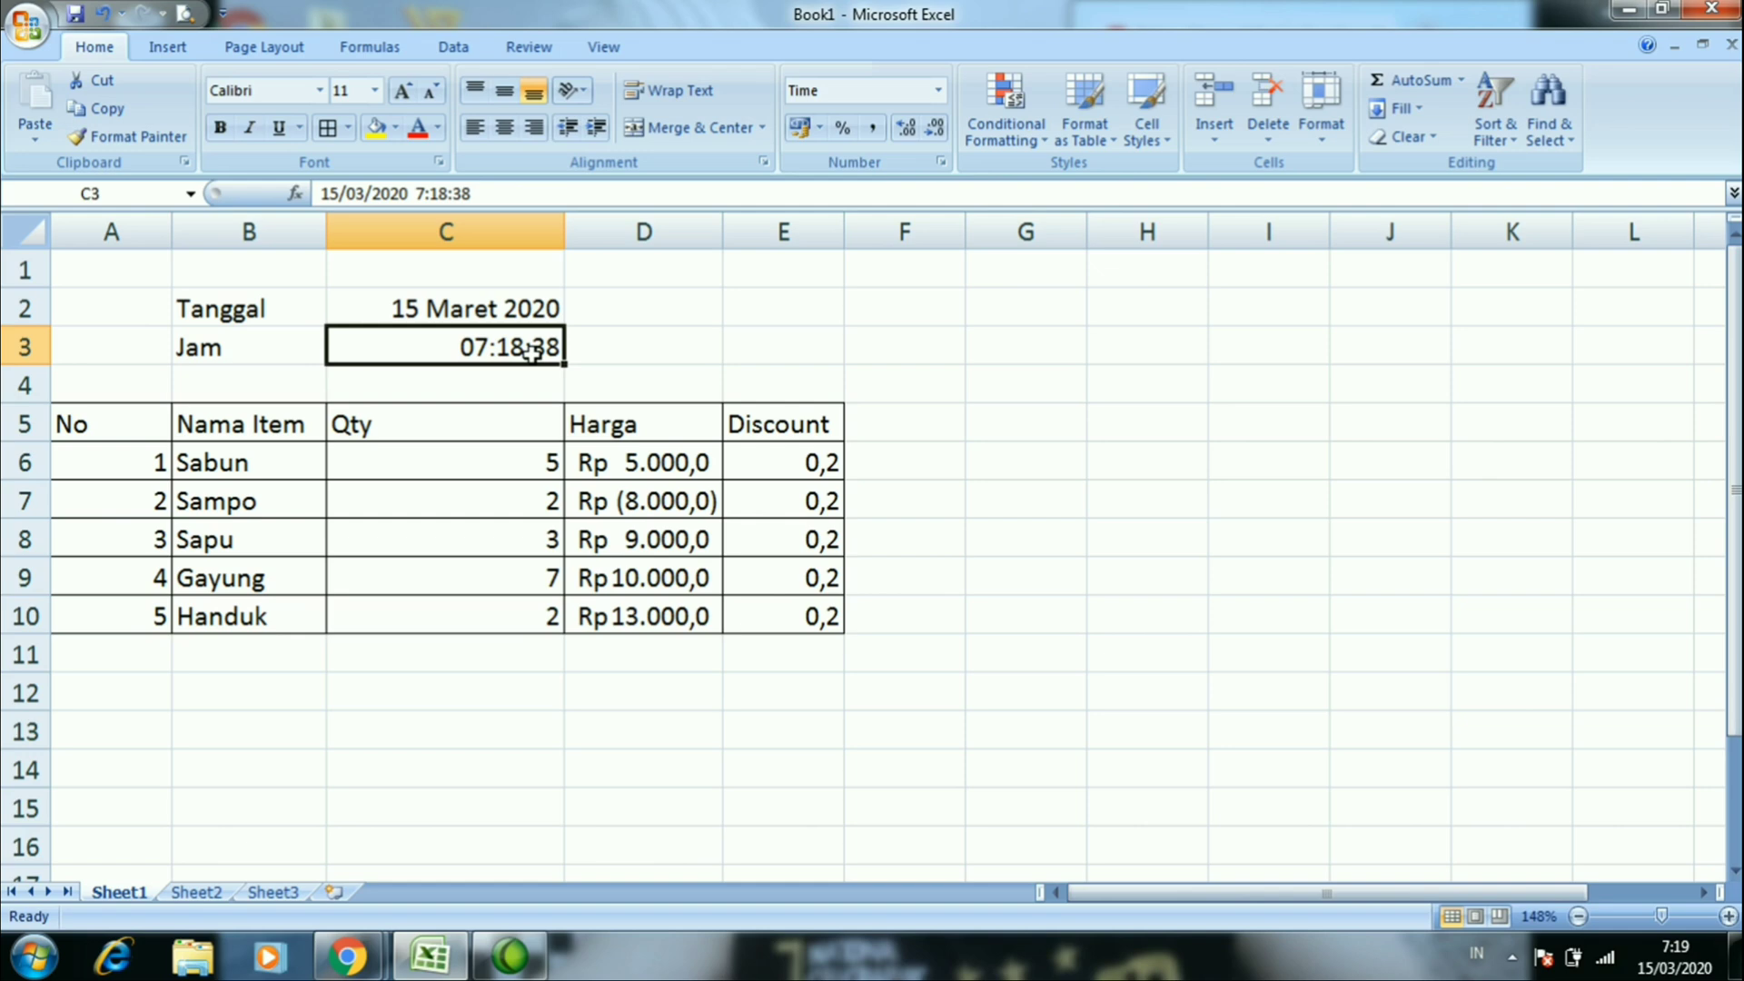
left_click(623, 350)
right_click(626, 354)
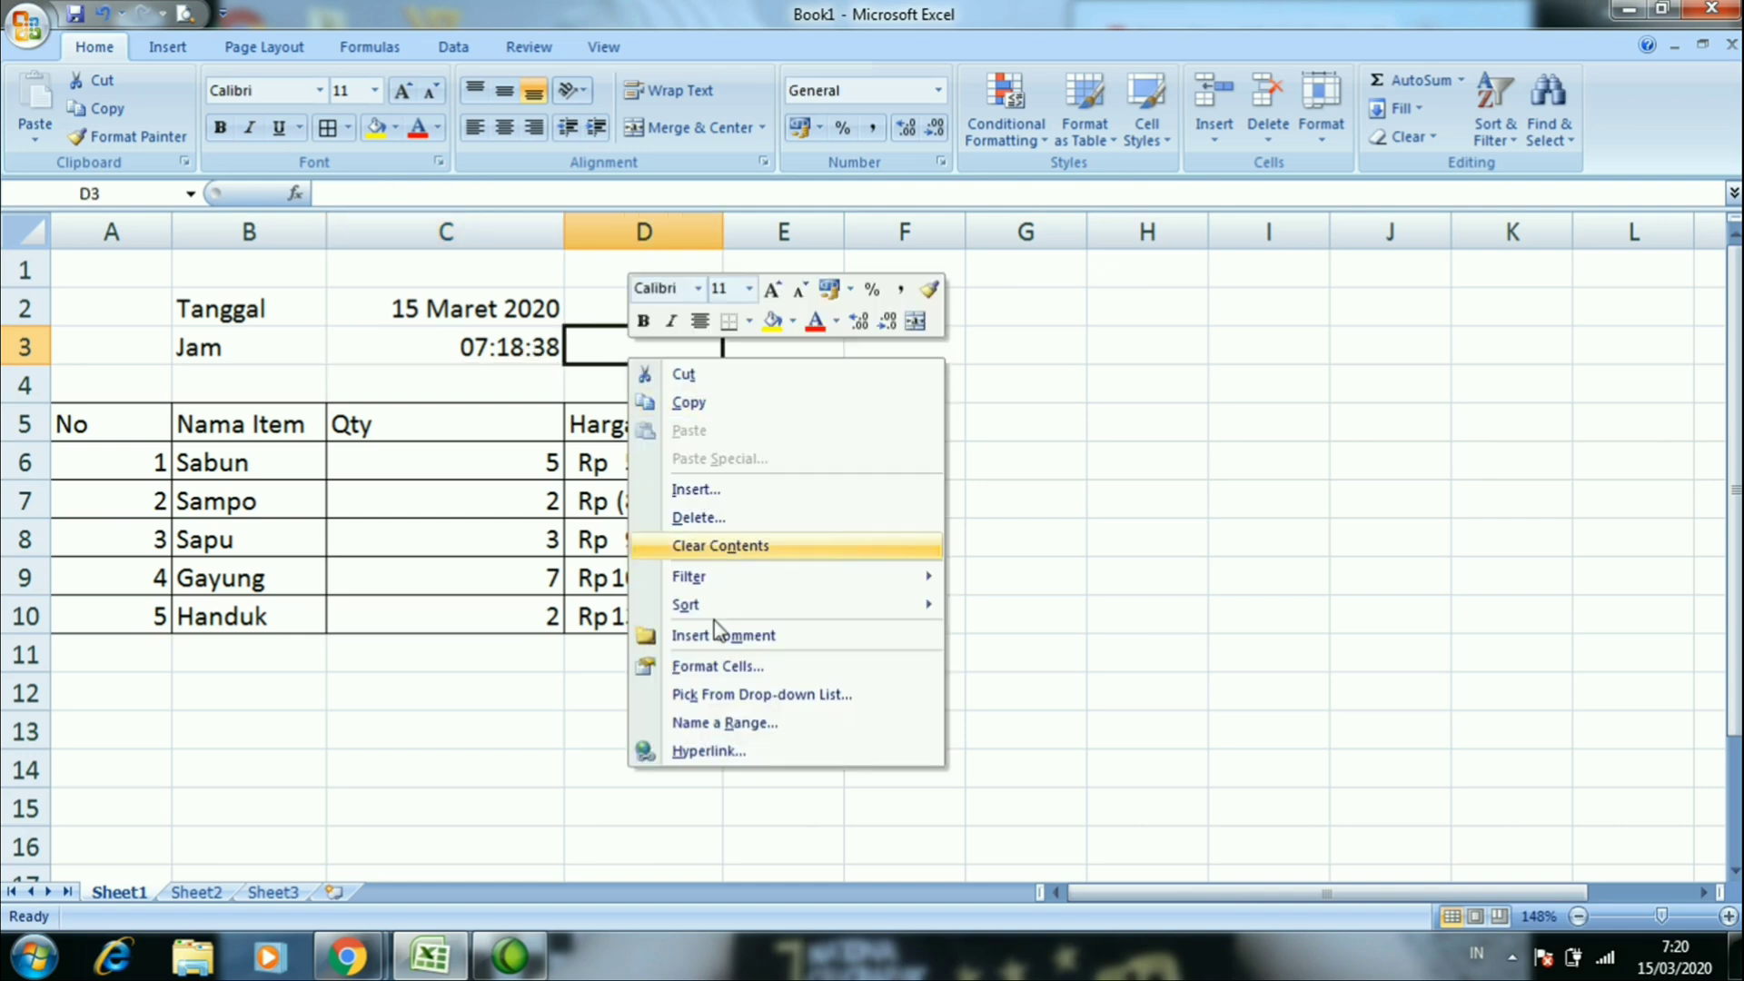
left_click(723, 666)
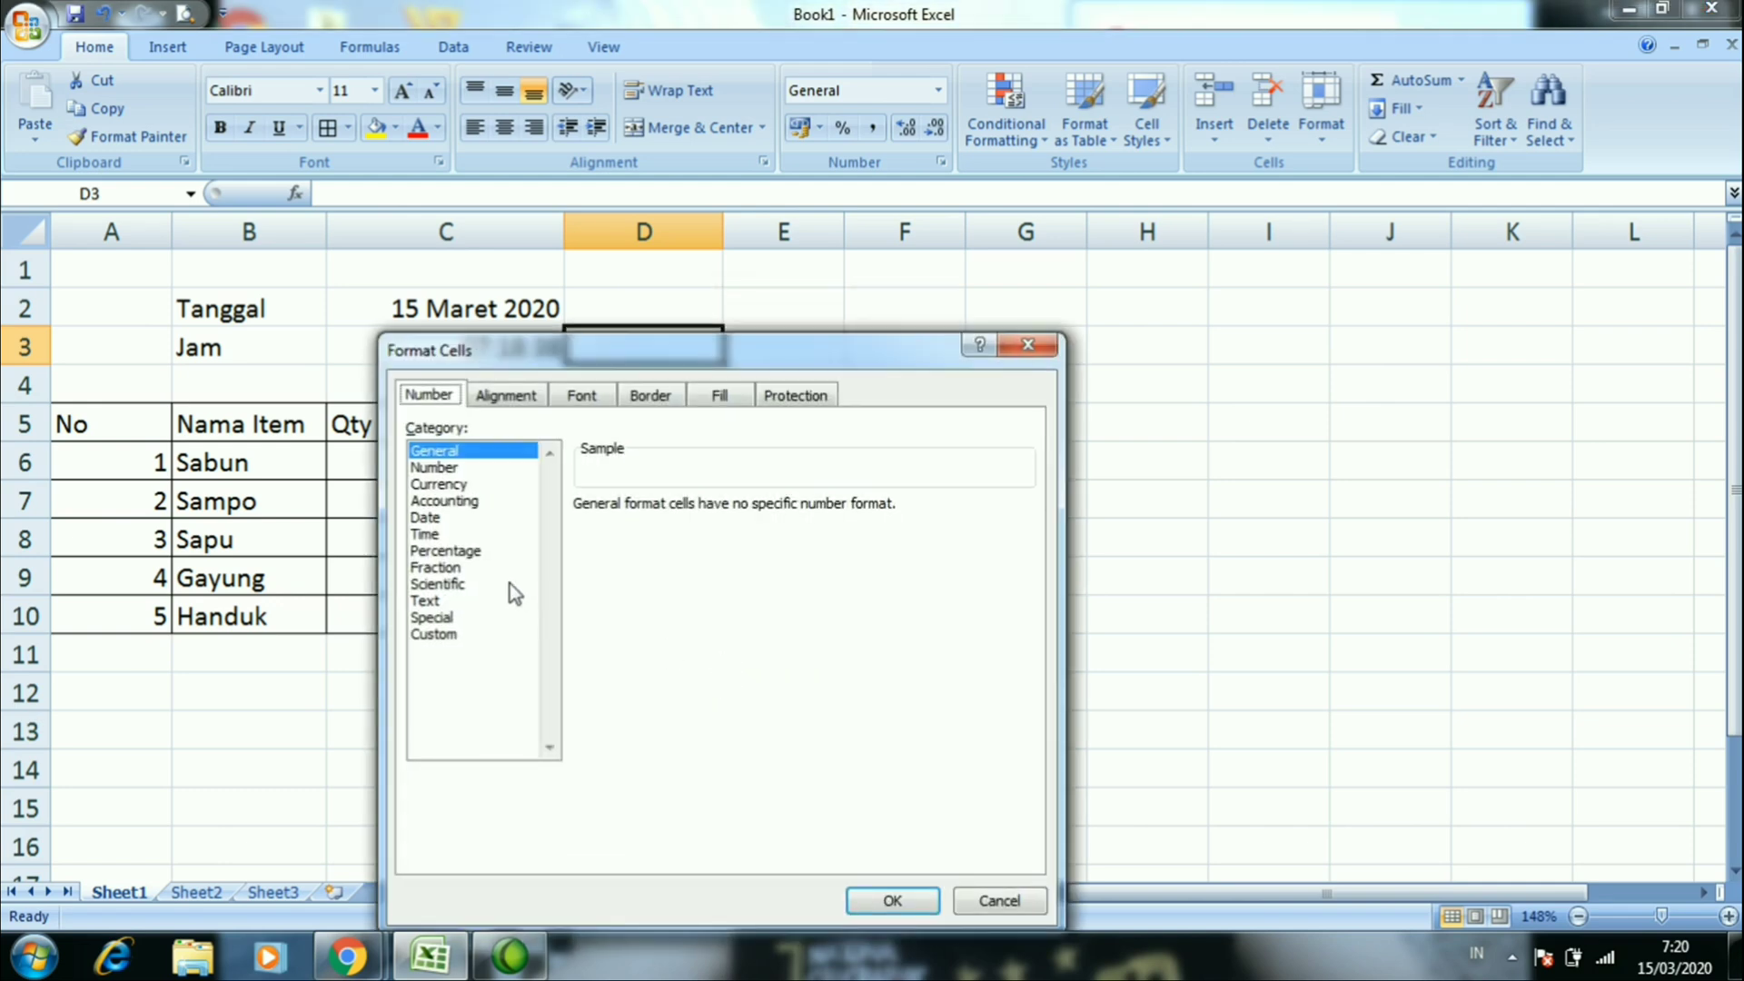
left_click(454, 551)
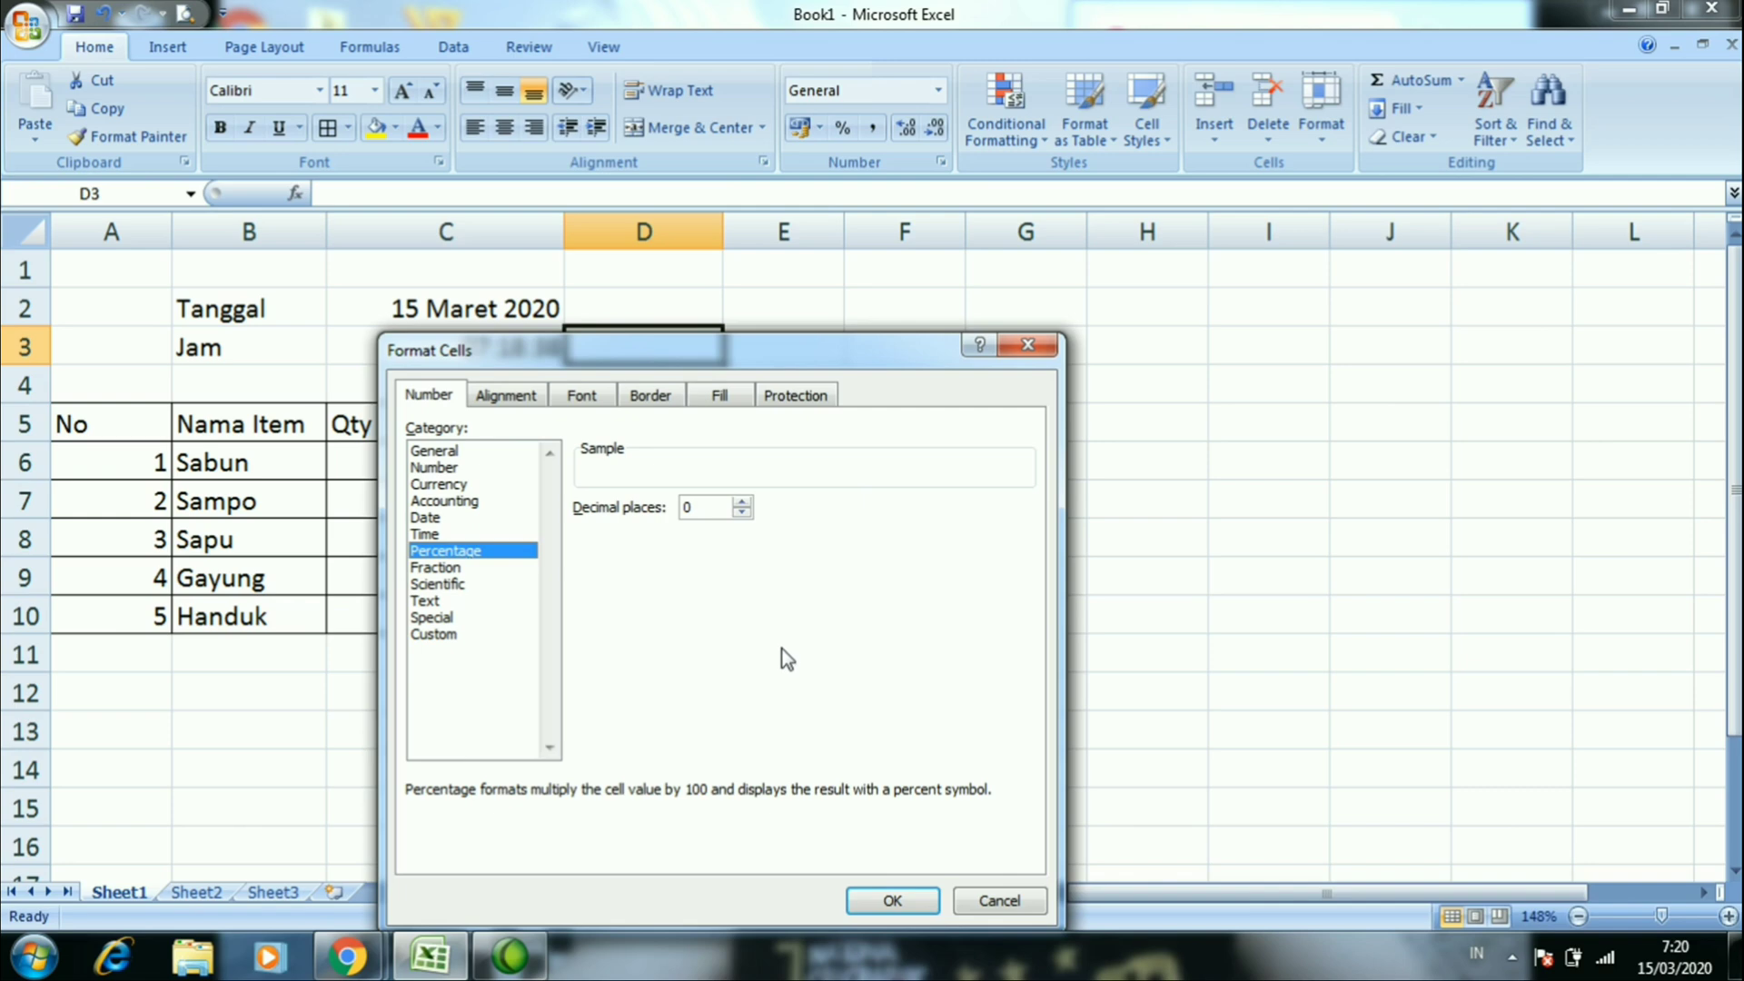
left_click(999, 900)
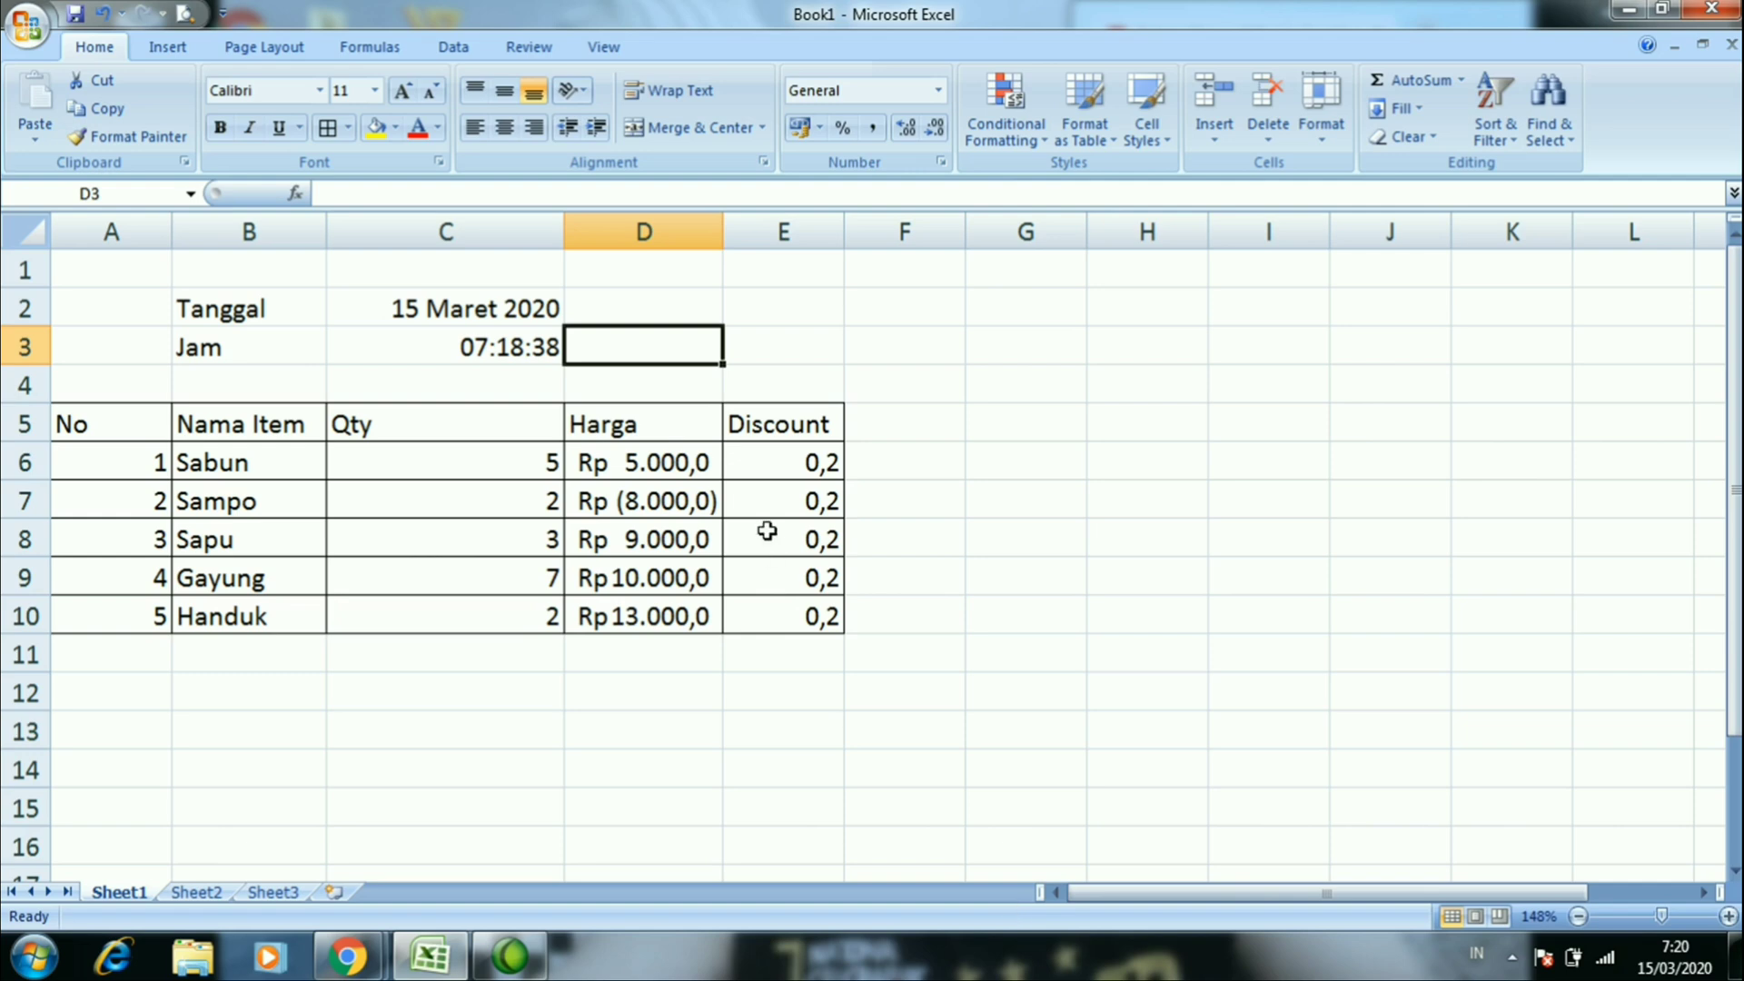
Format the Discount values in E6:E10 as Percentage with 1 decimal place
left_click(700, 466)
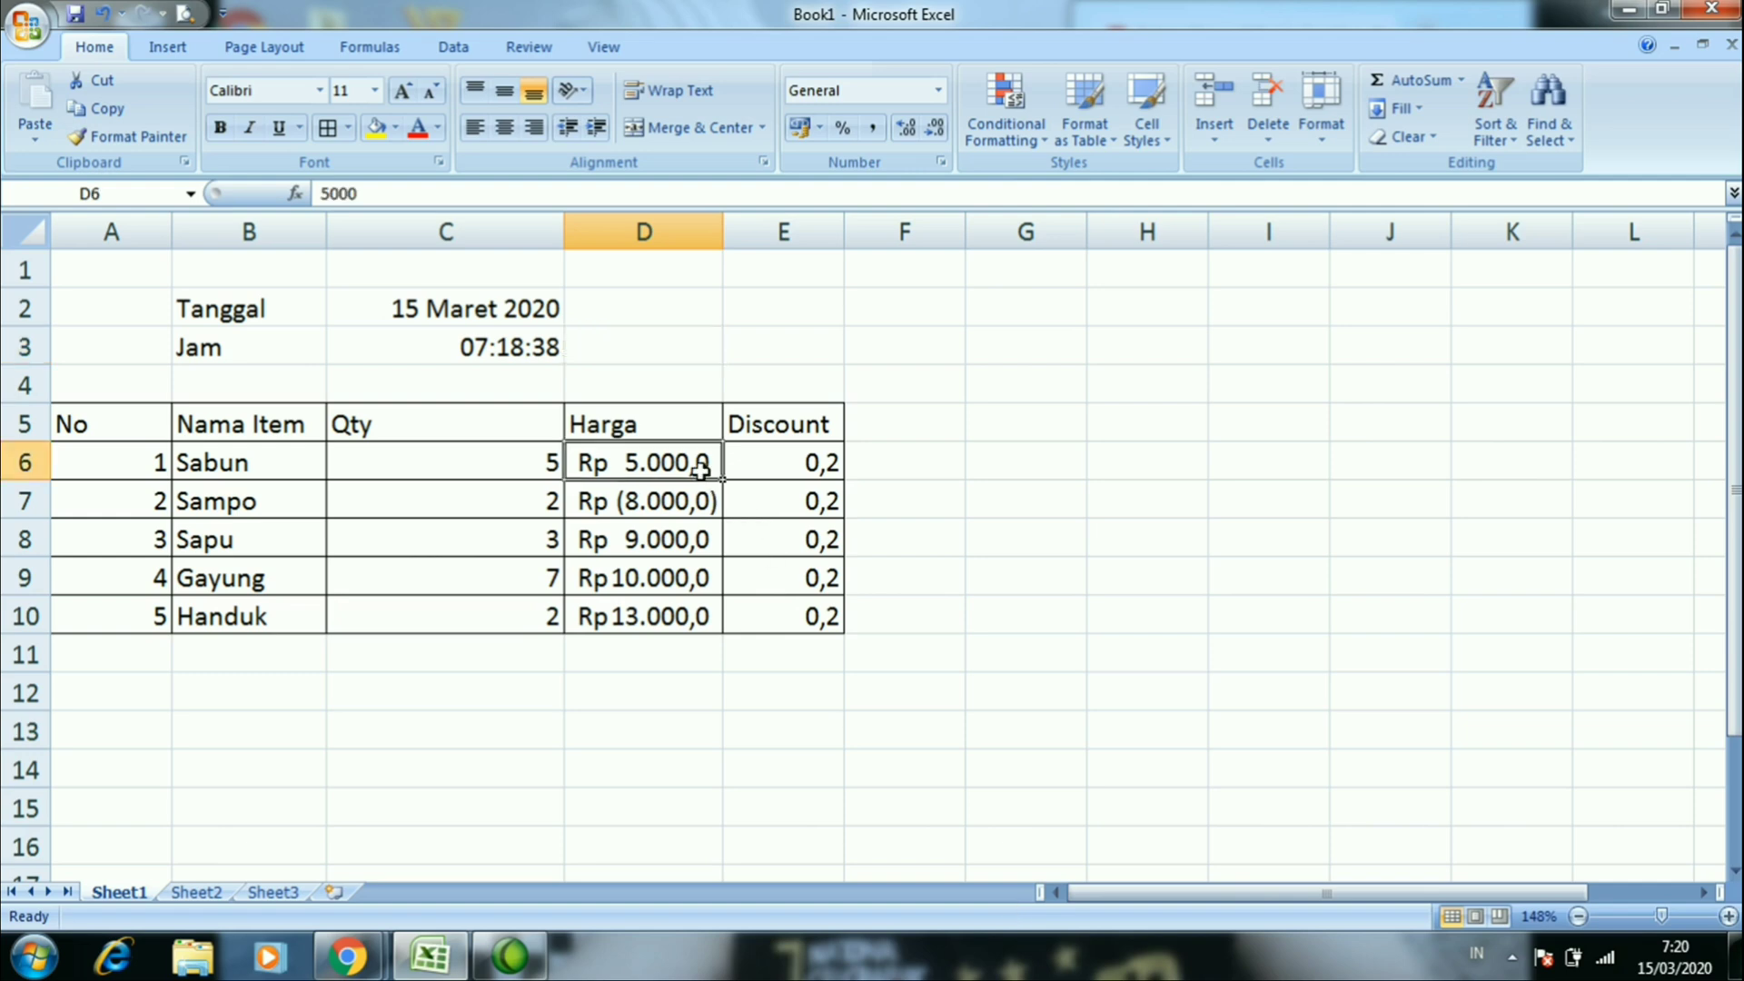
left_click_drag(600, 456, 620, 613)
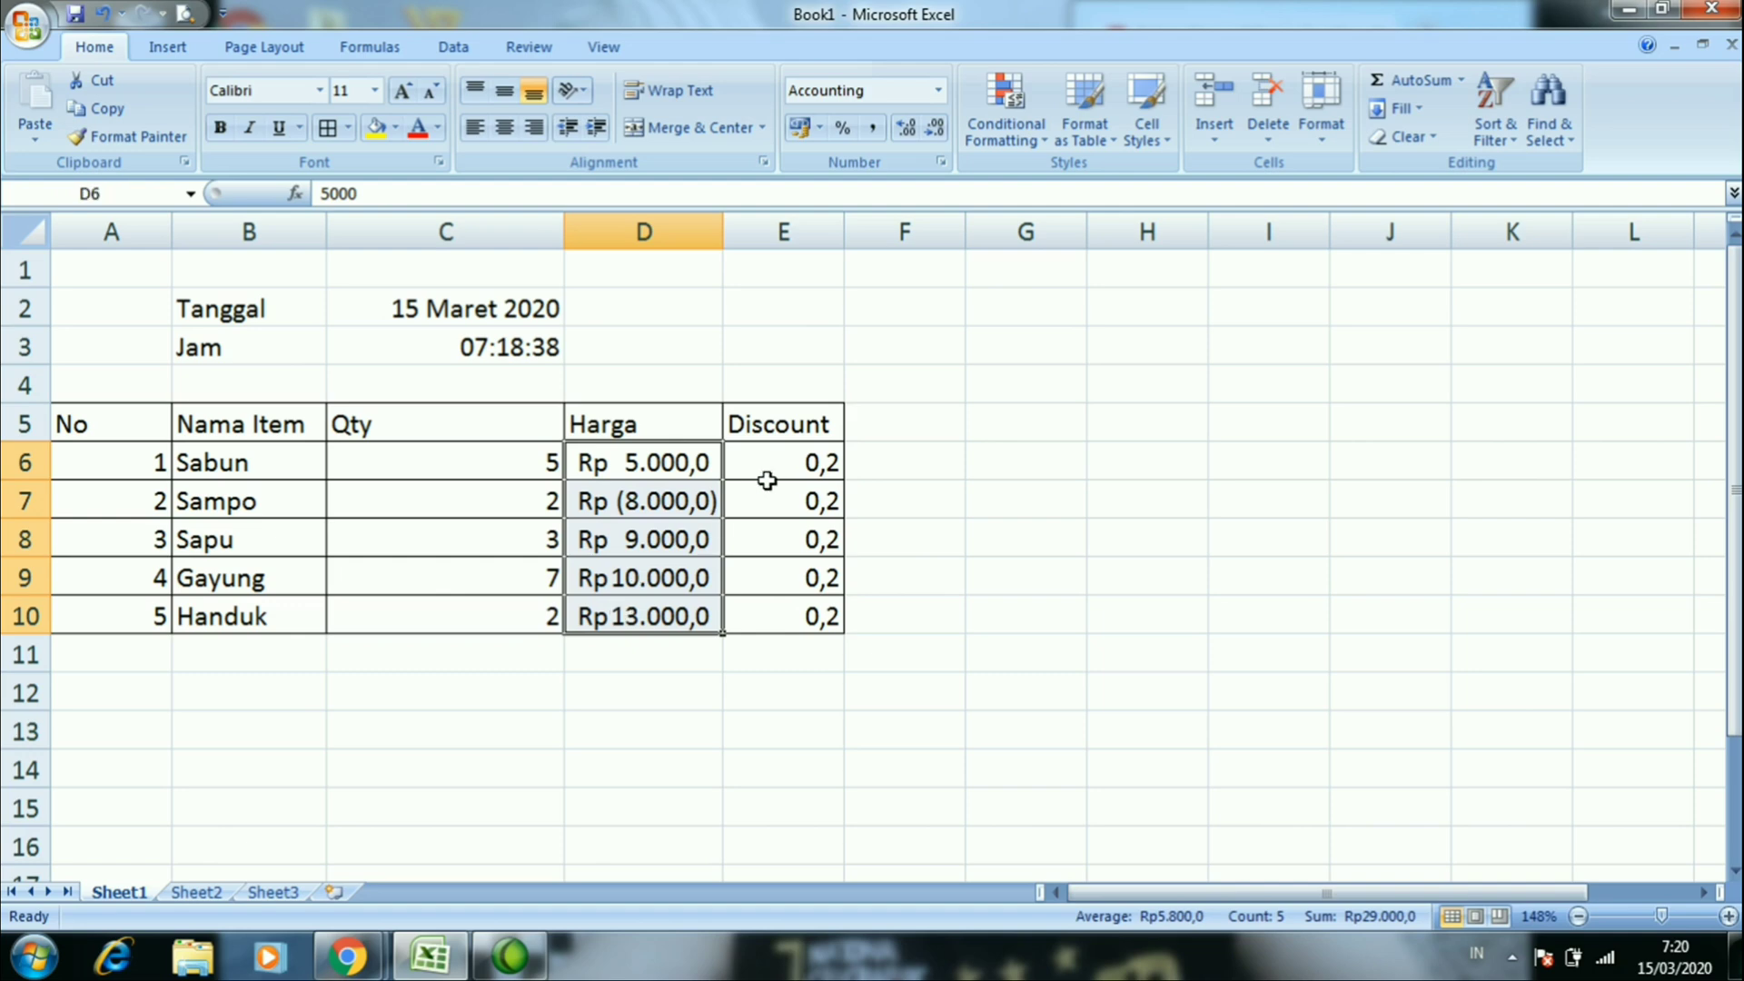
left_click_drag(770, 468, 777, 617)
right_click(777, 618)
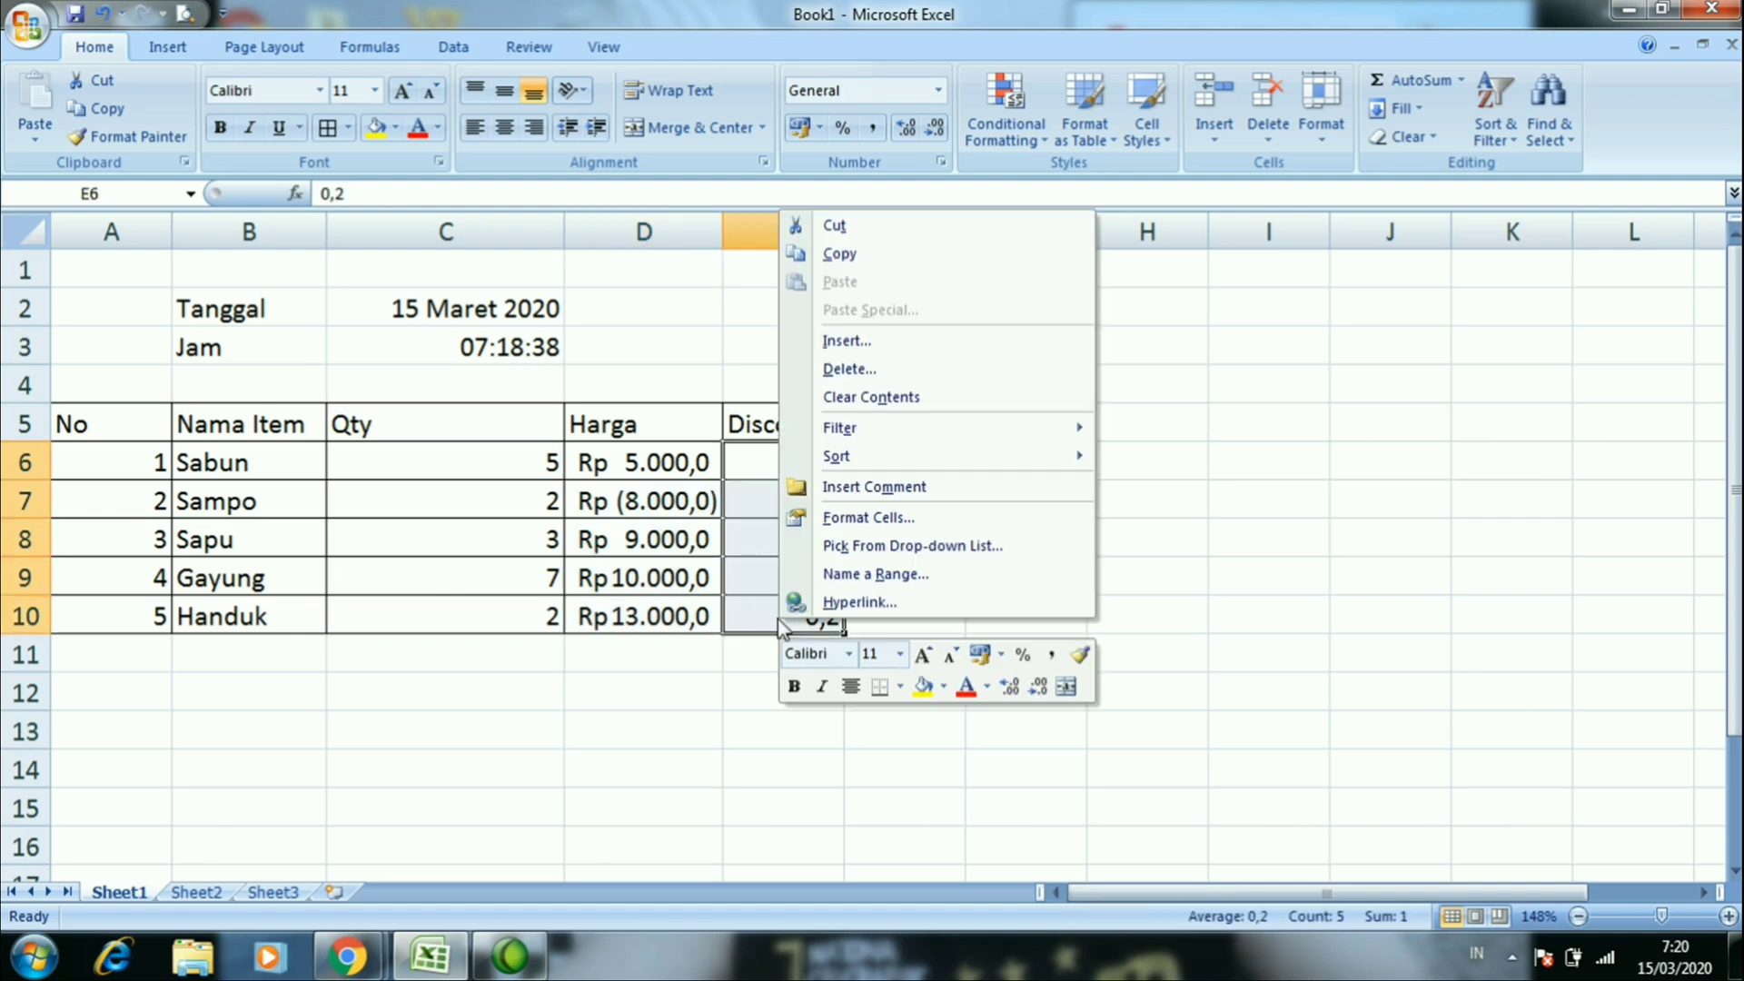
left_click(881, 525)
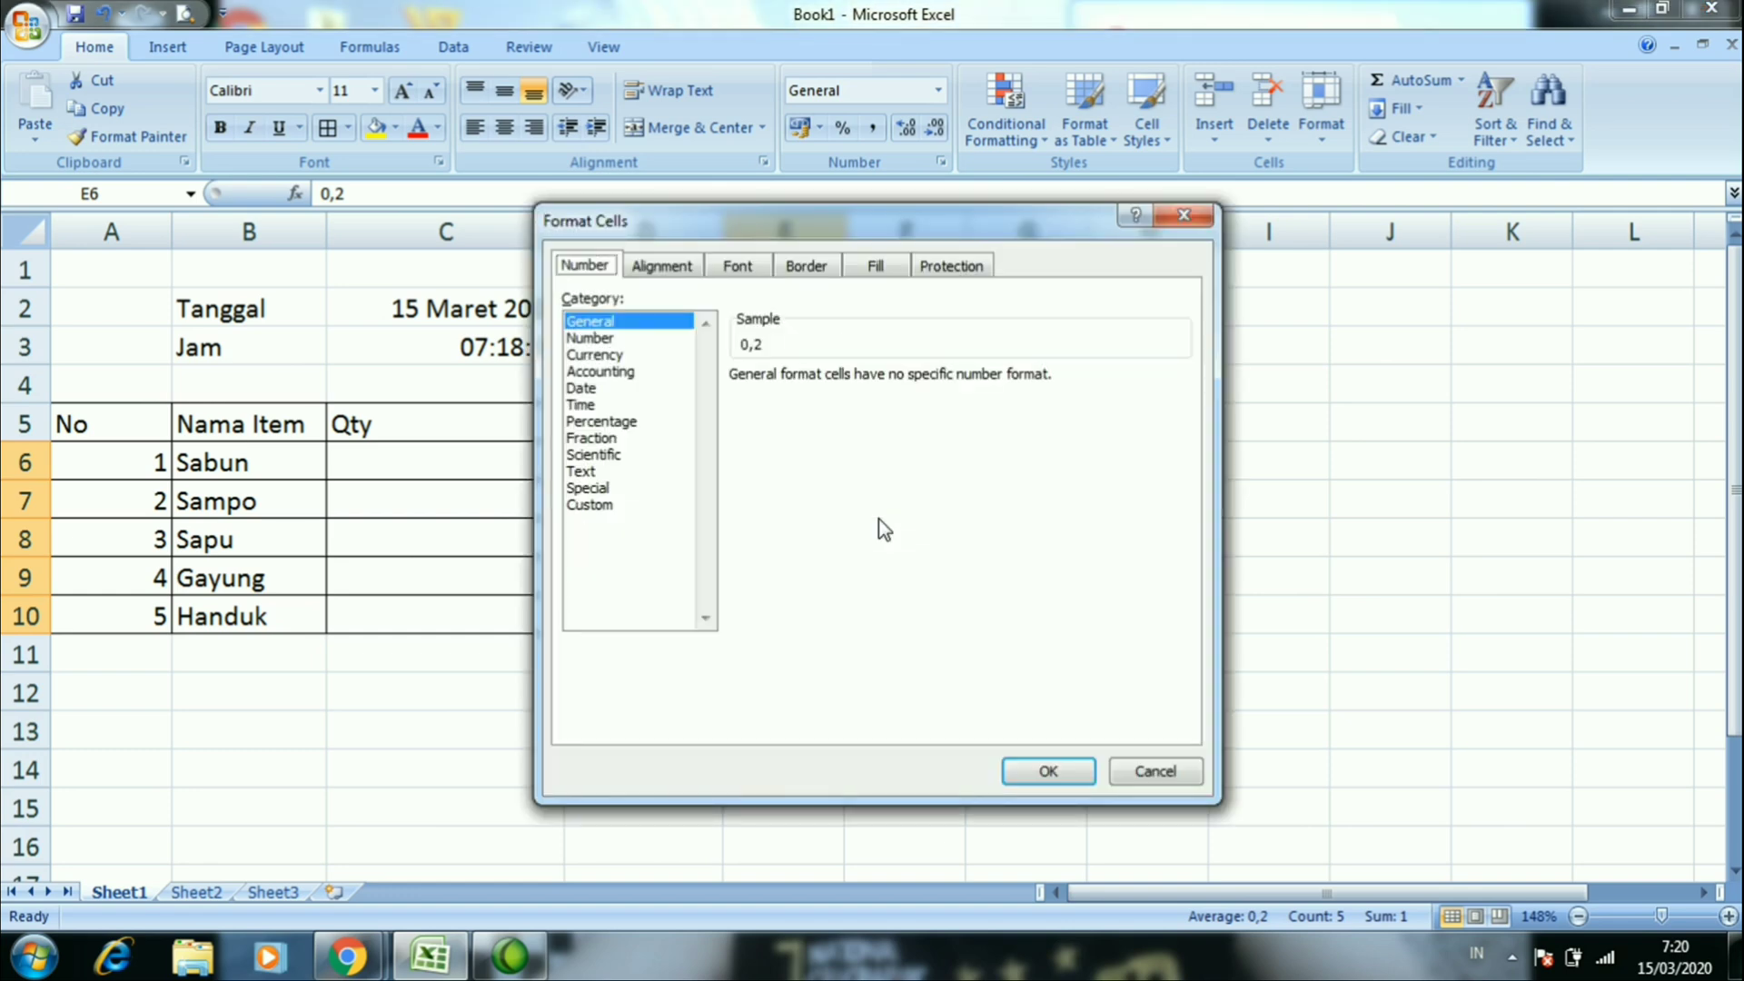
left_click(616, 424)
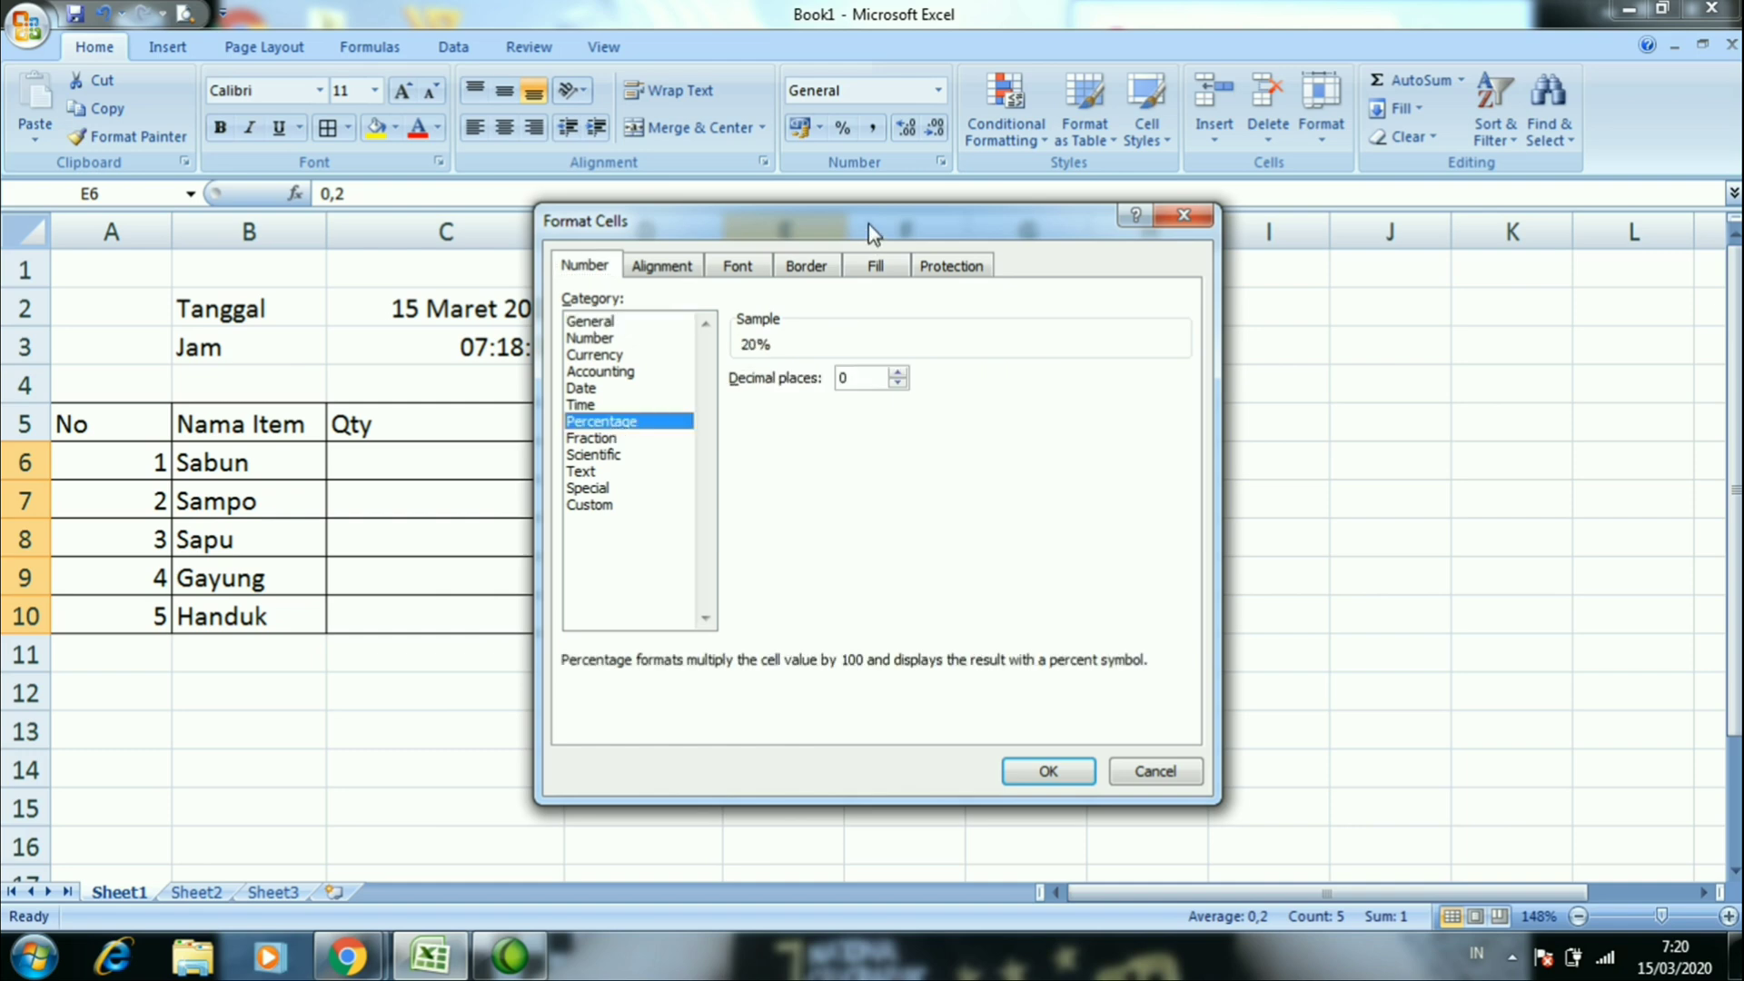
left_click_drag(869, 225, 1350, 207)
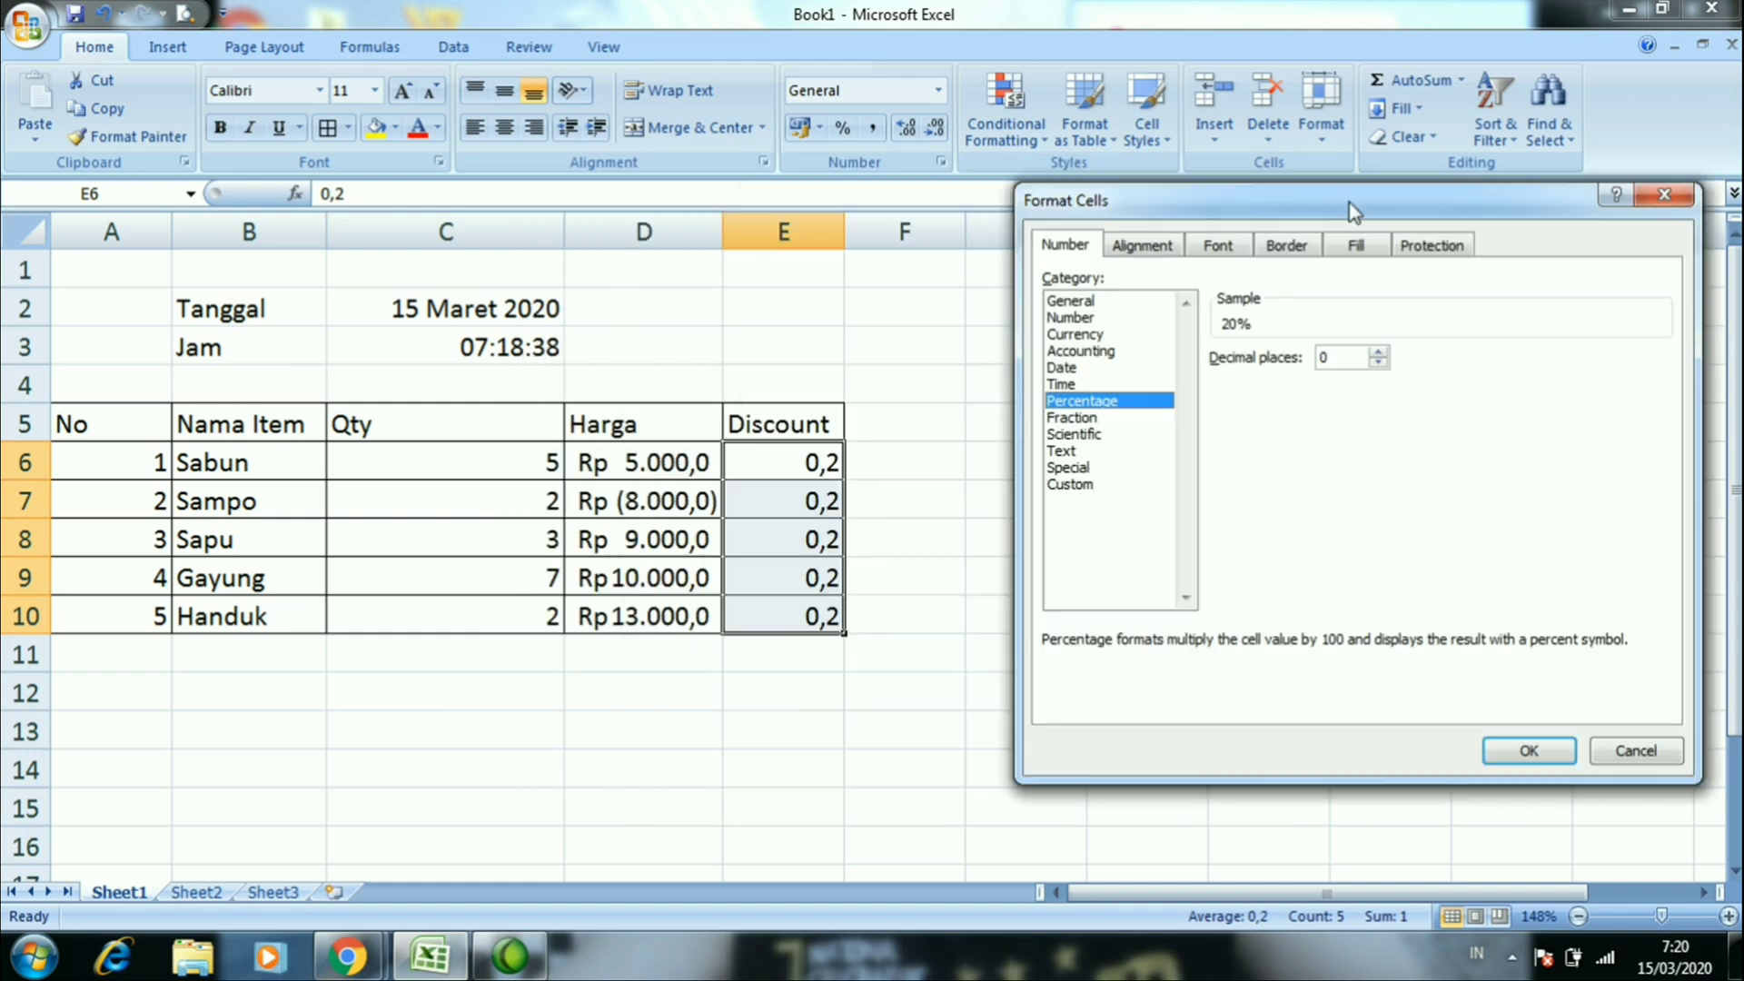
left_click(1380, 353)
left_click(1520, 746)
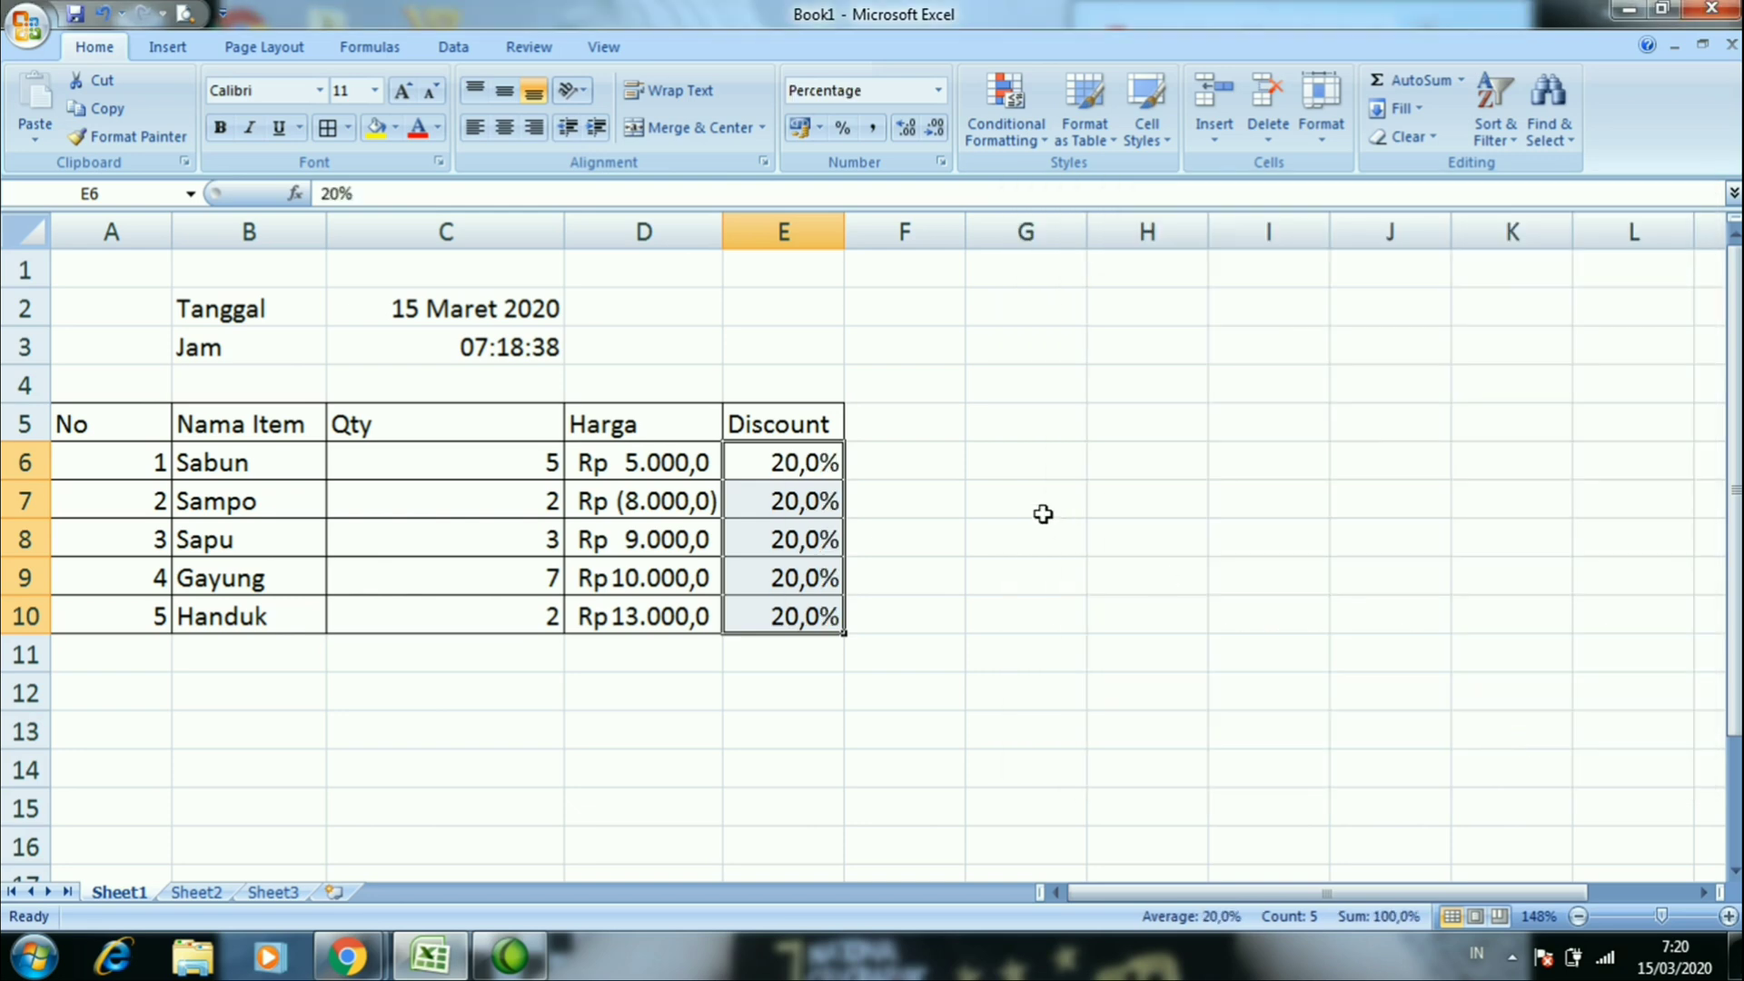
Check each Discount value from E6 to E10 in its new percentage format
left_click(901, 465)
left_click(826, 464)
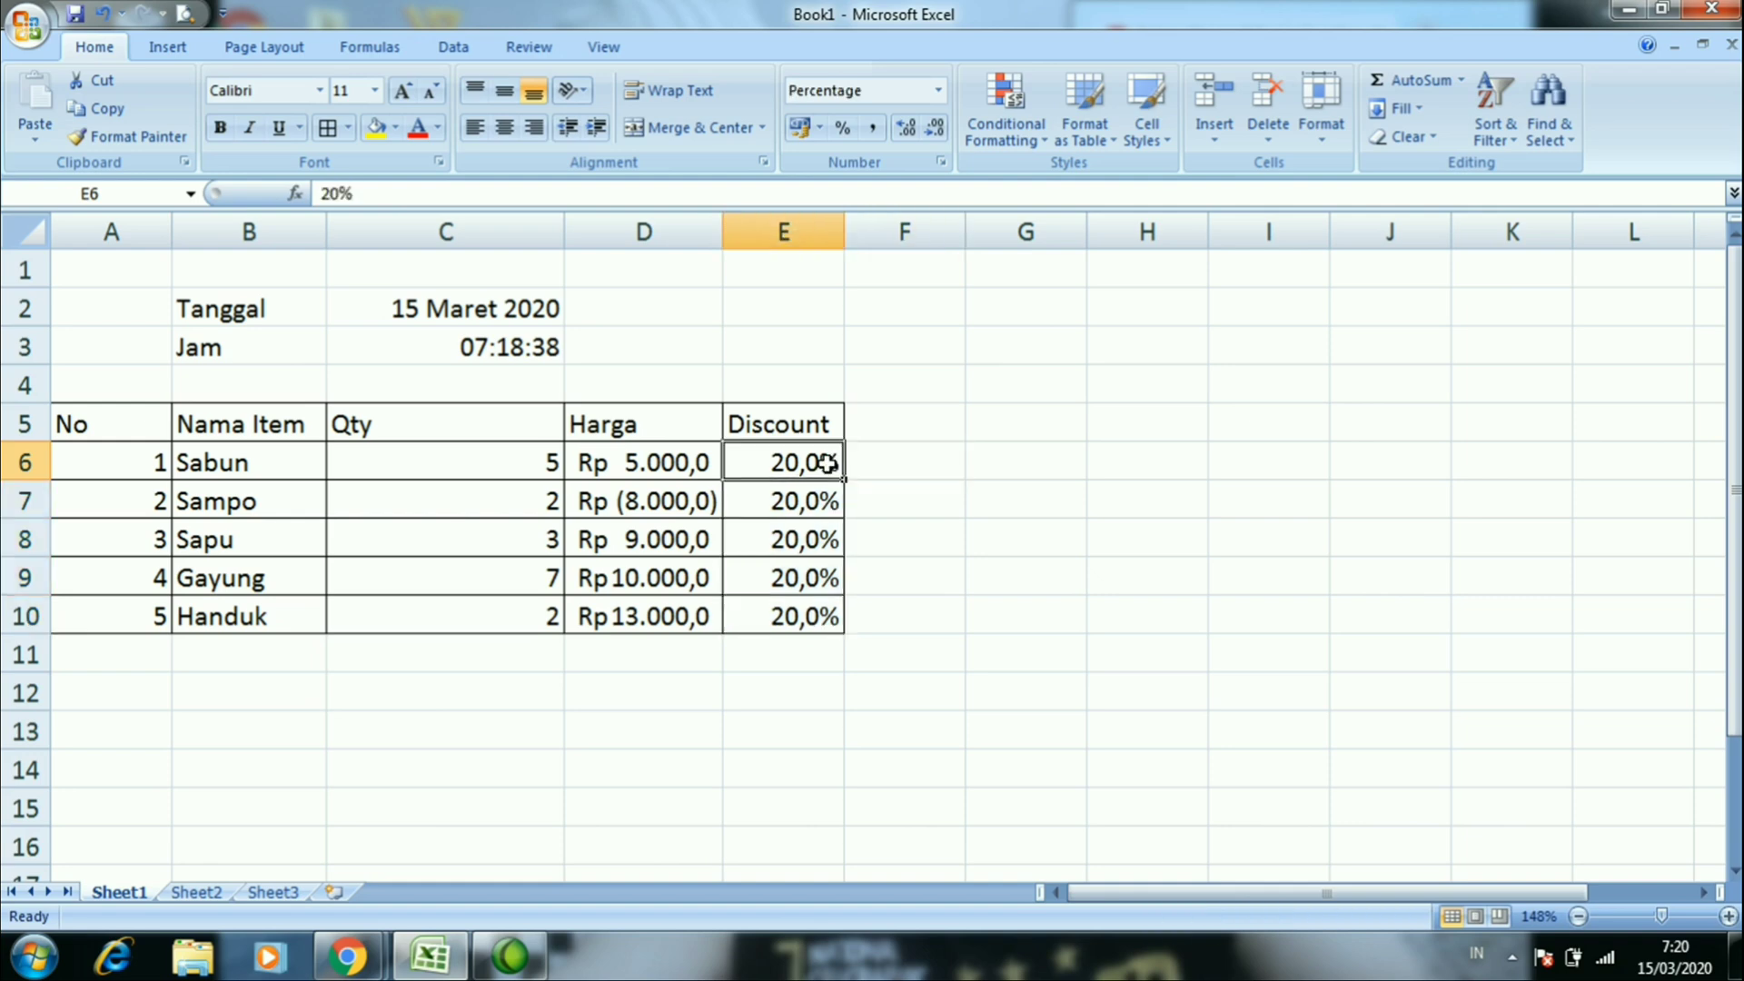
left_click(828, 502)
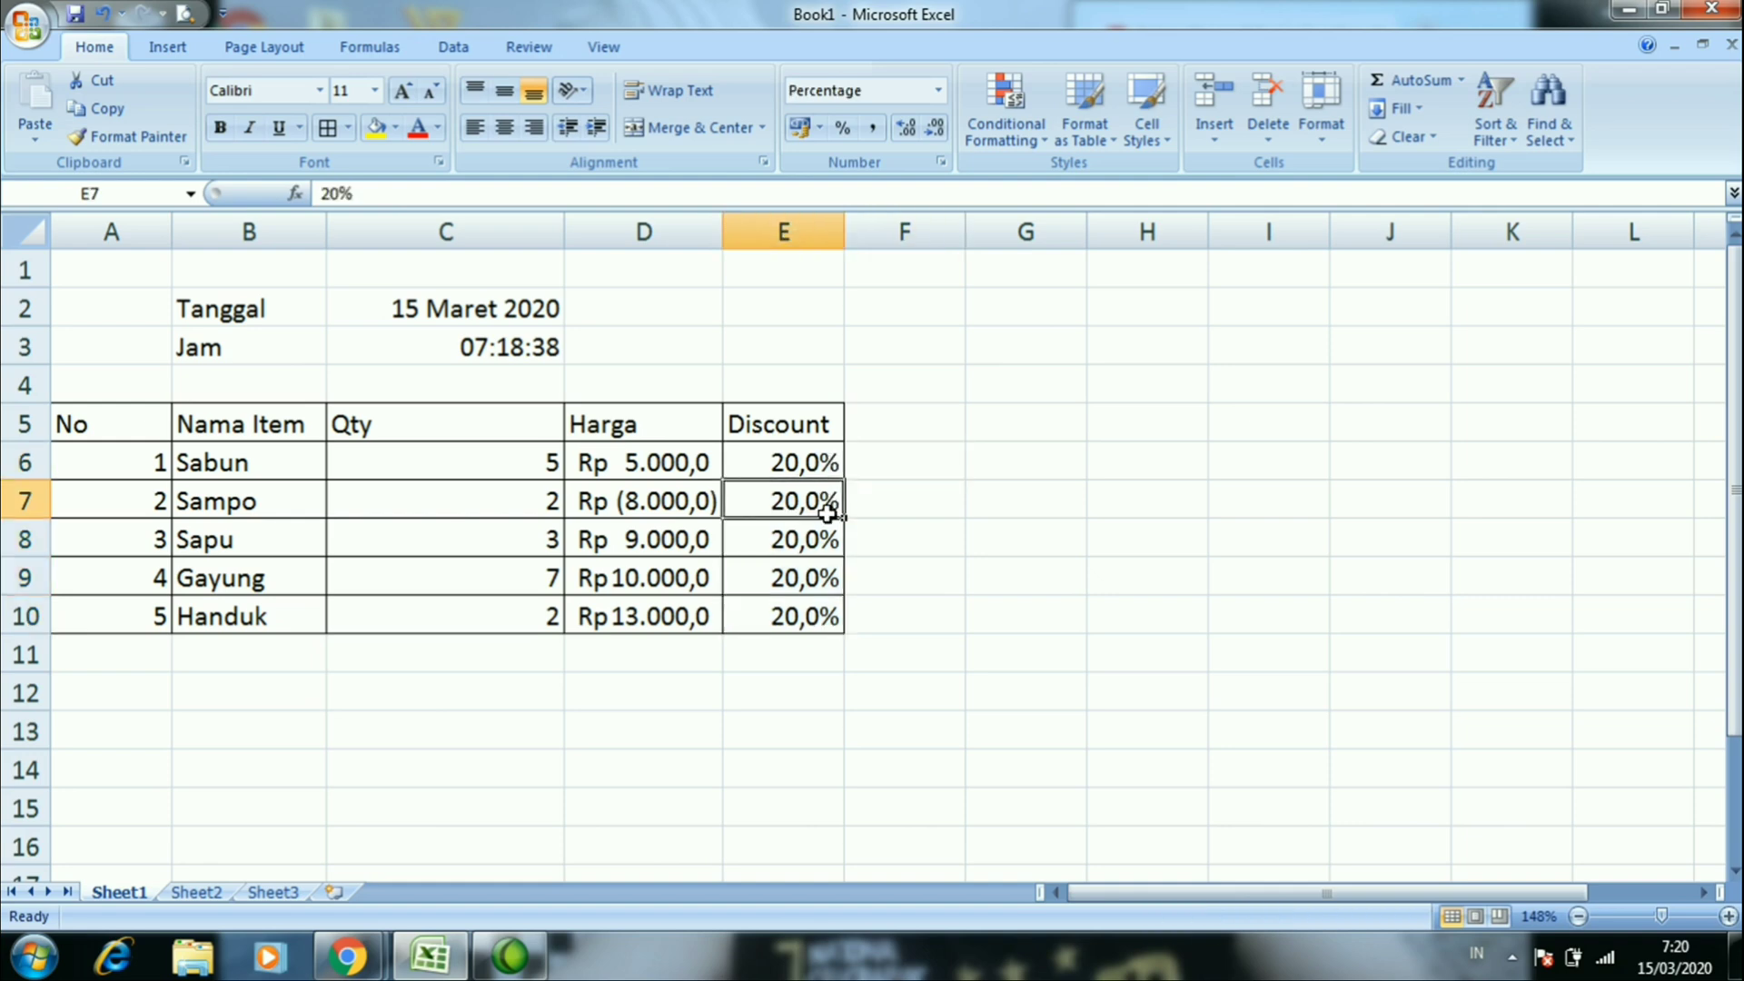
left_click(827, 540)
left_click(826, 579)
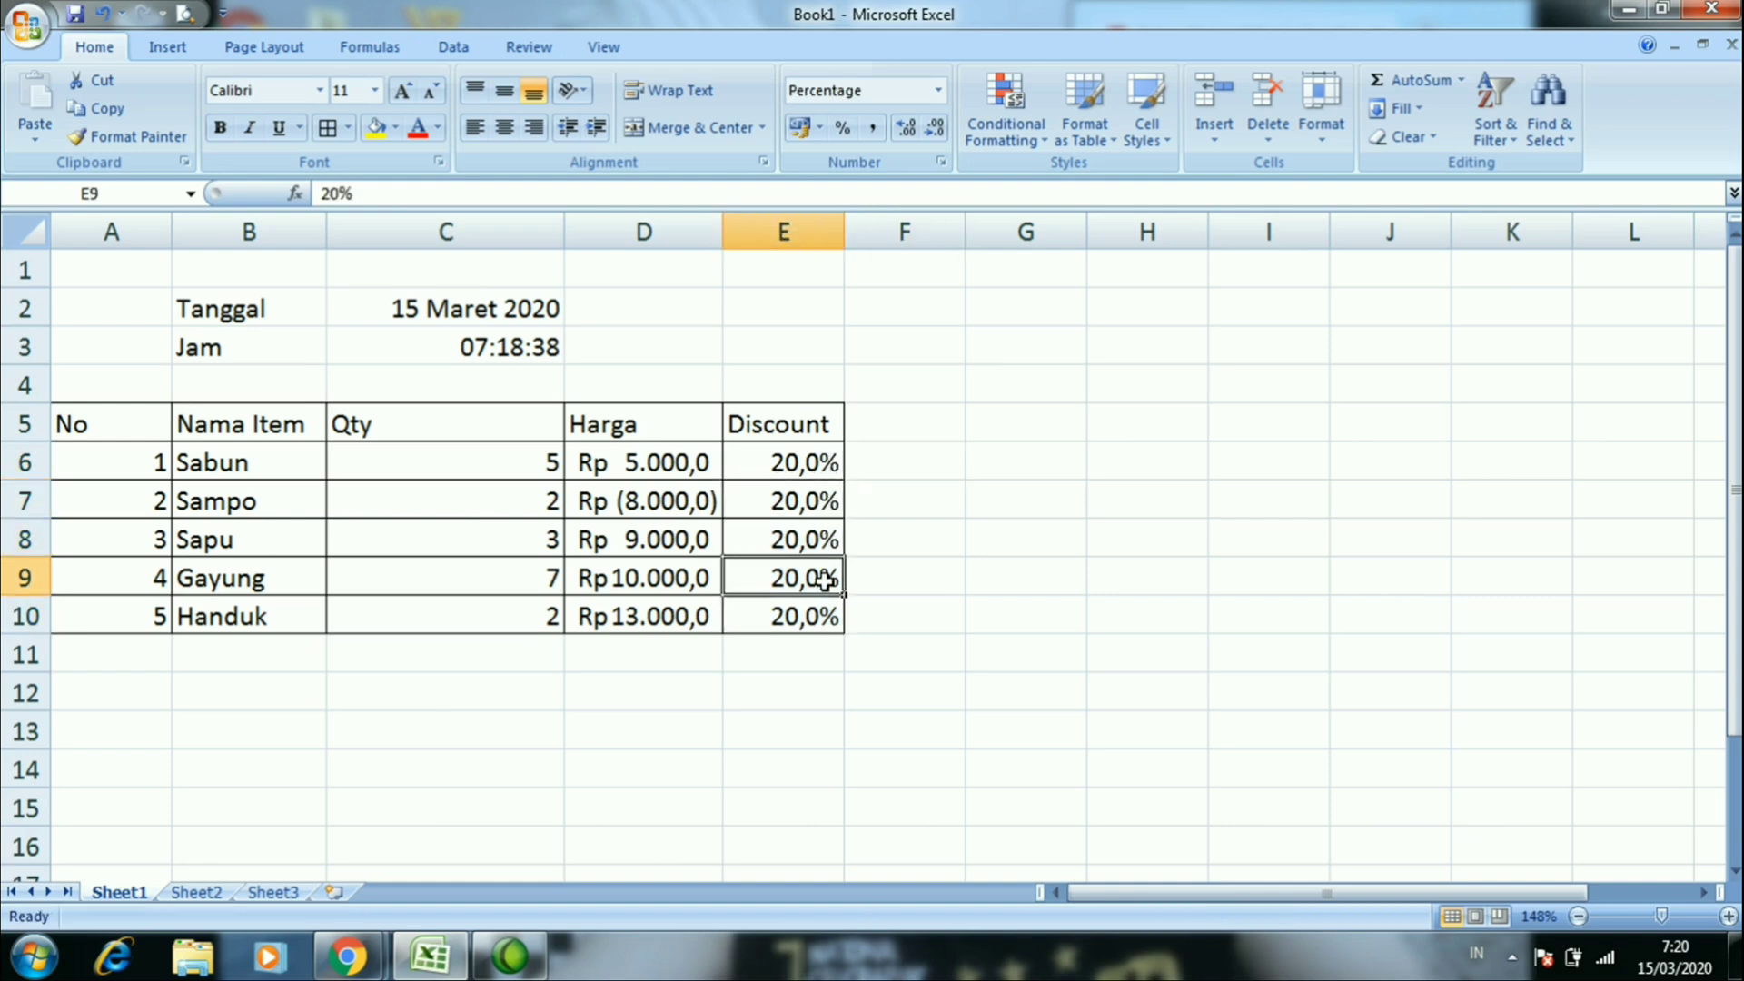
left_click(825, 607)
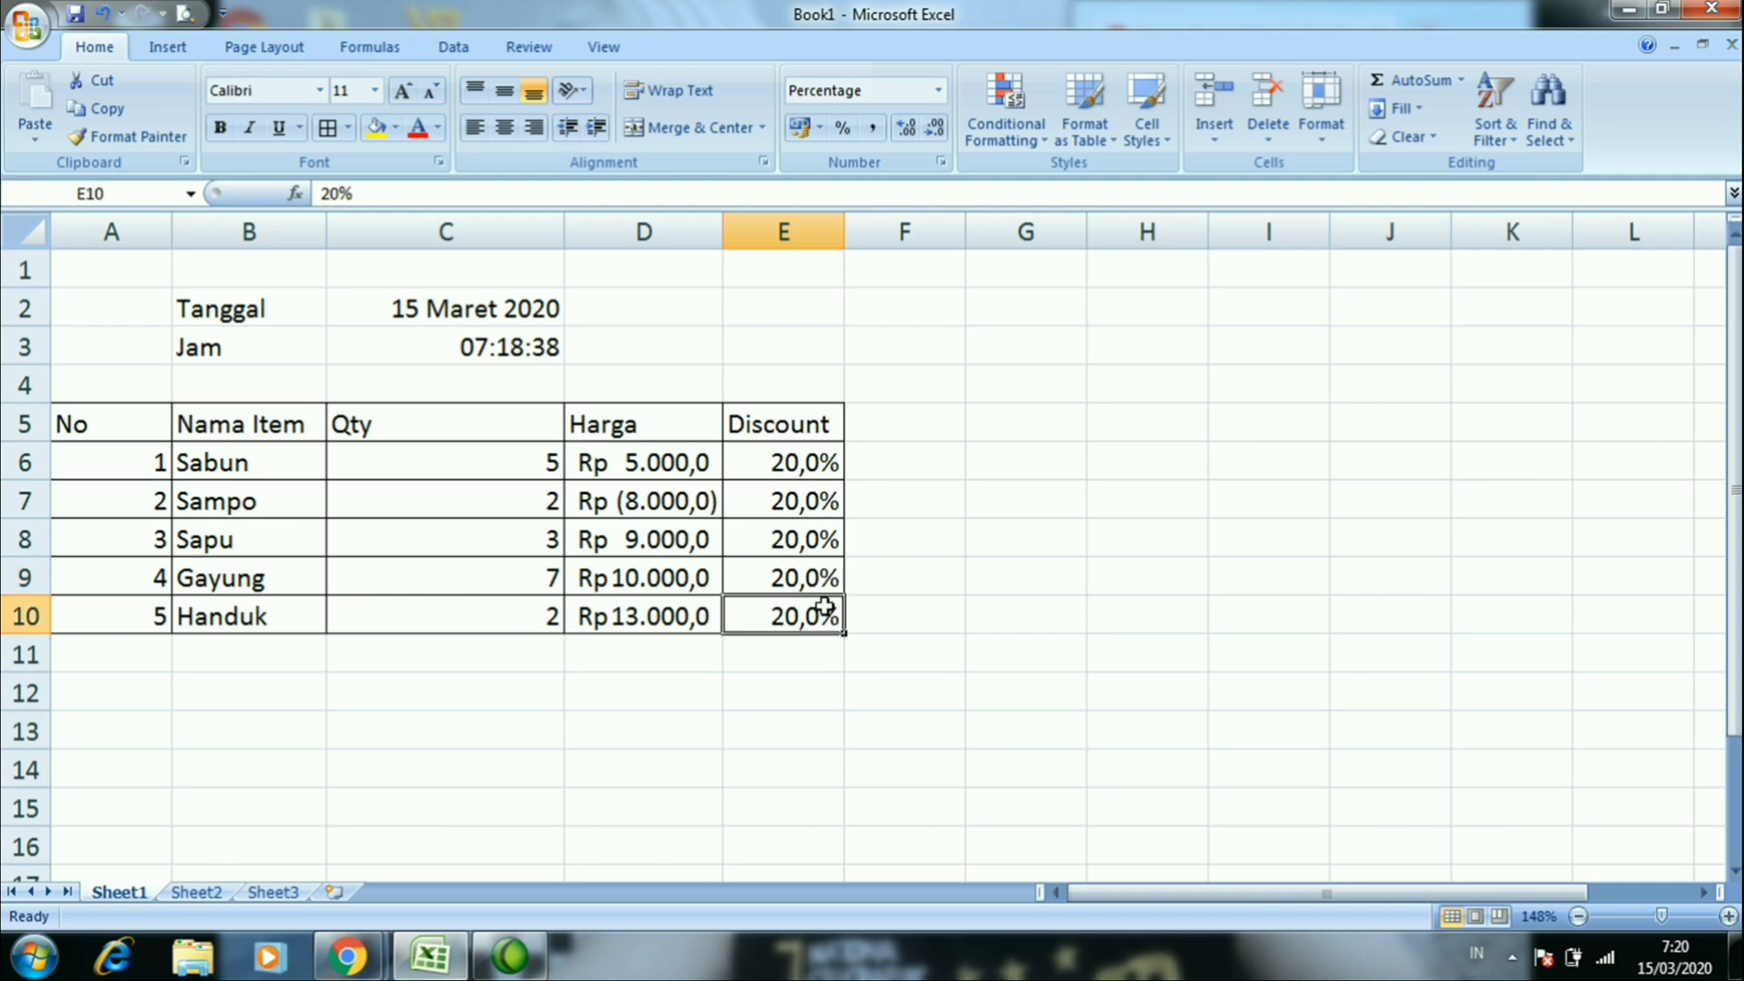
Preview the Fraction, Scientific and Text categories for the Discount values in E6:E10 without applying any of them
left_click_drag(796, 454, 796, 607)
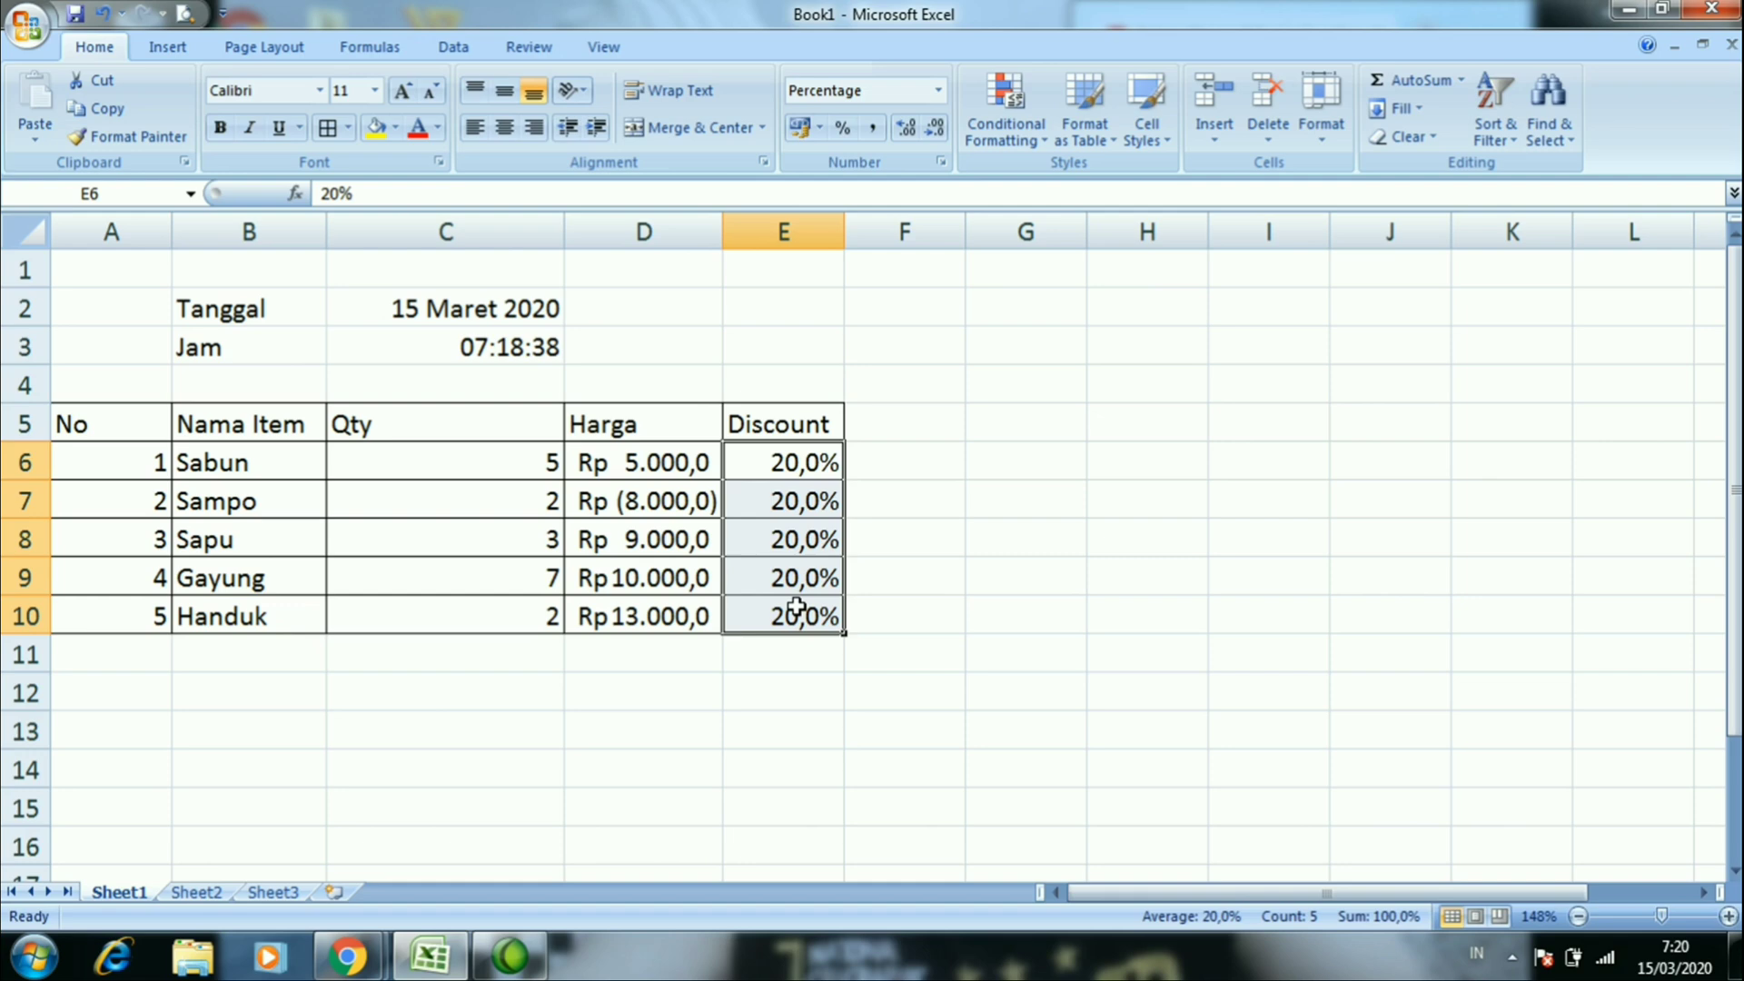
right_click(797, 606)
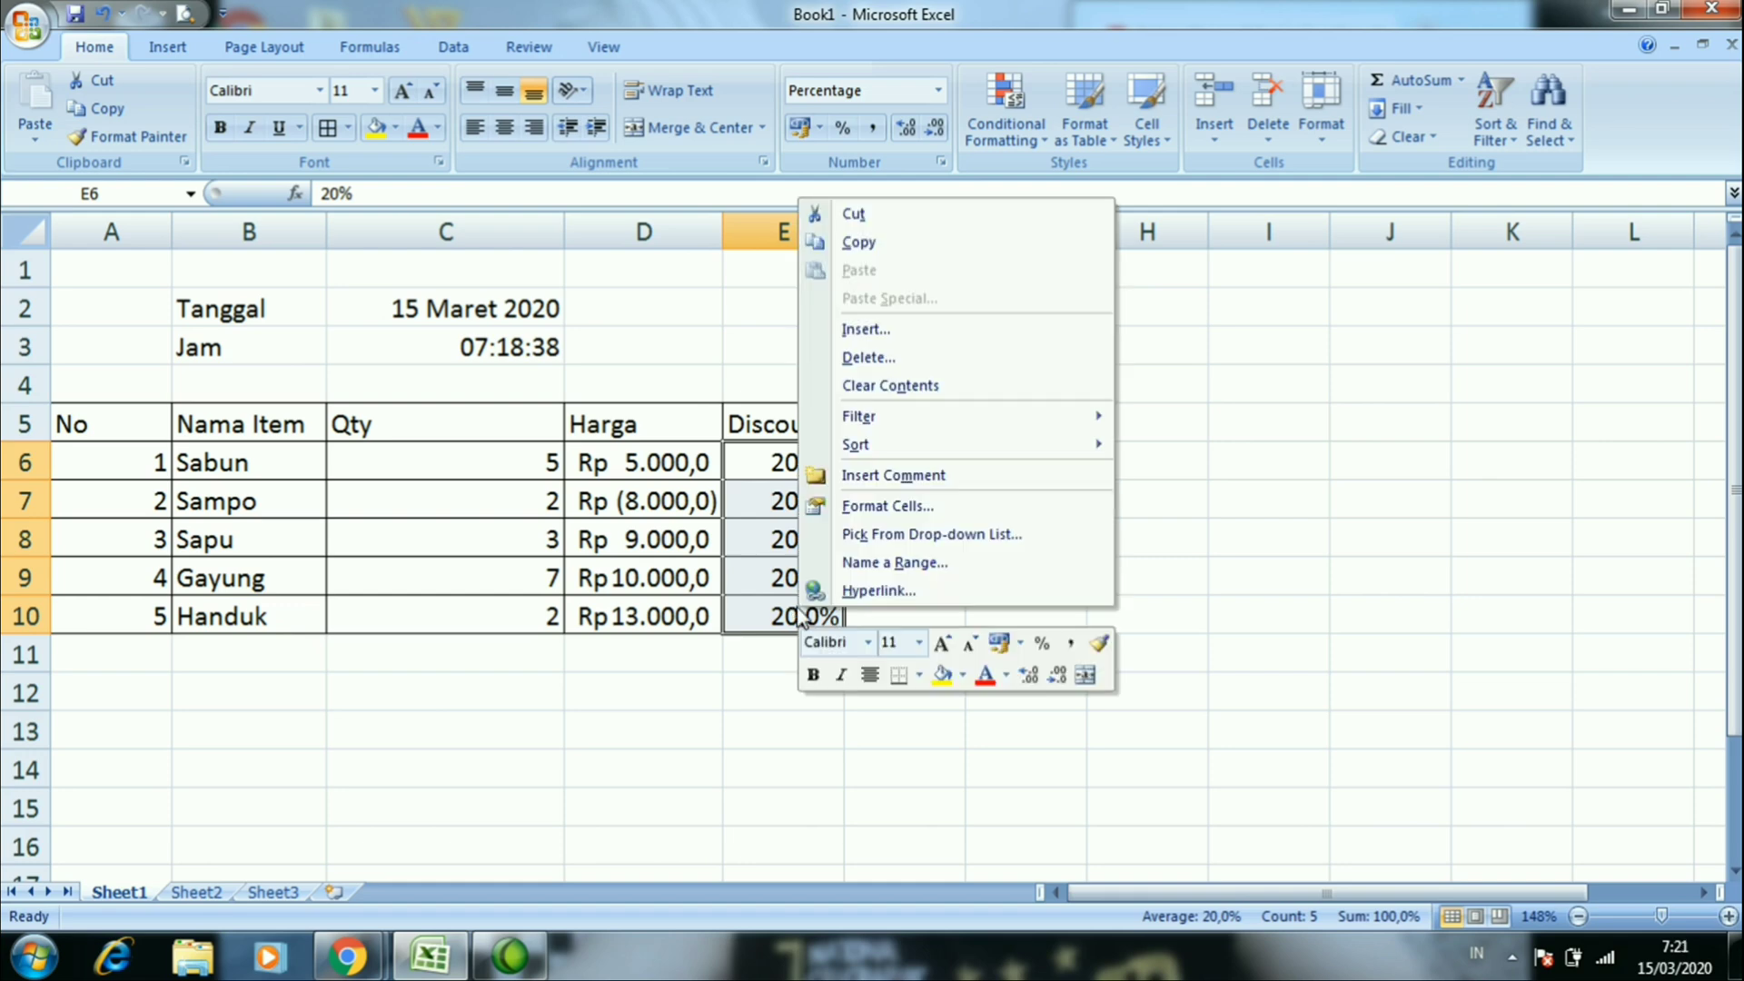
left_click(875, 505)
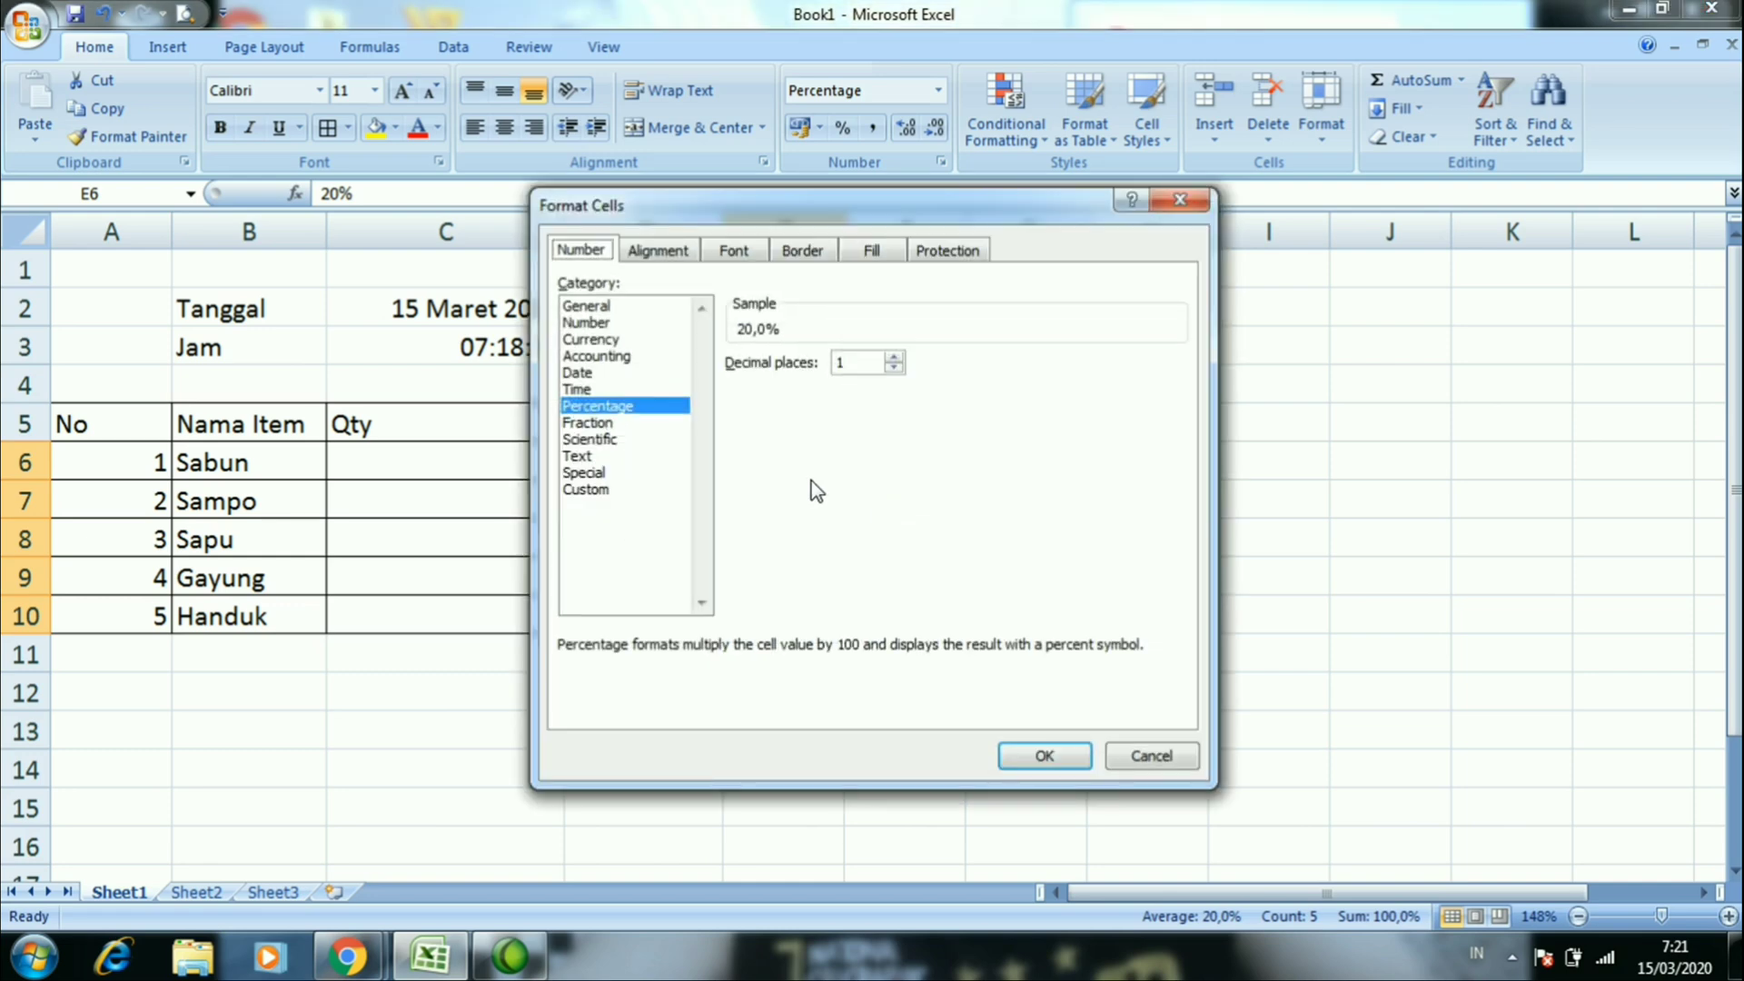
left_click(618, 423)
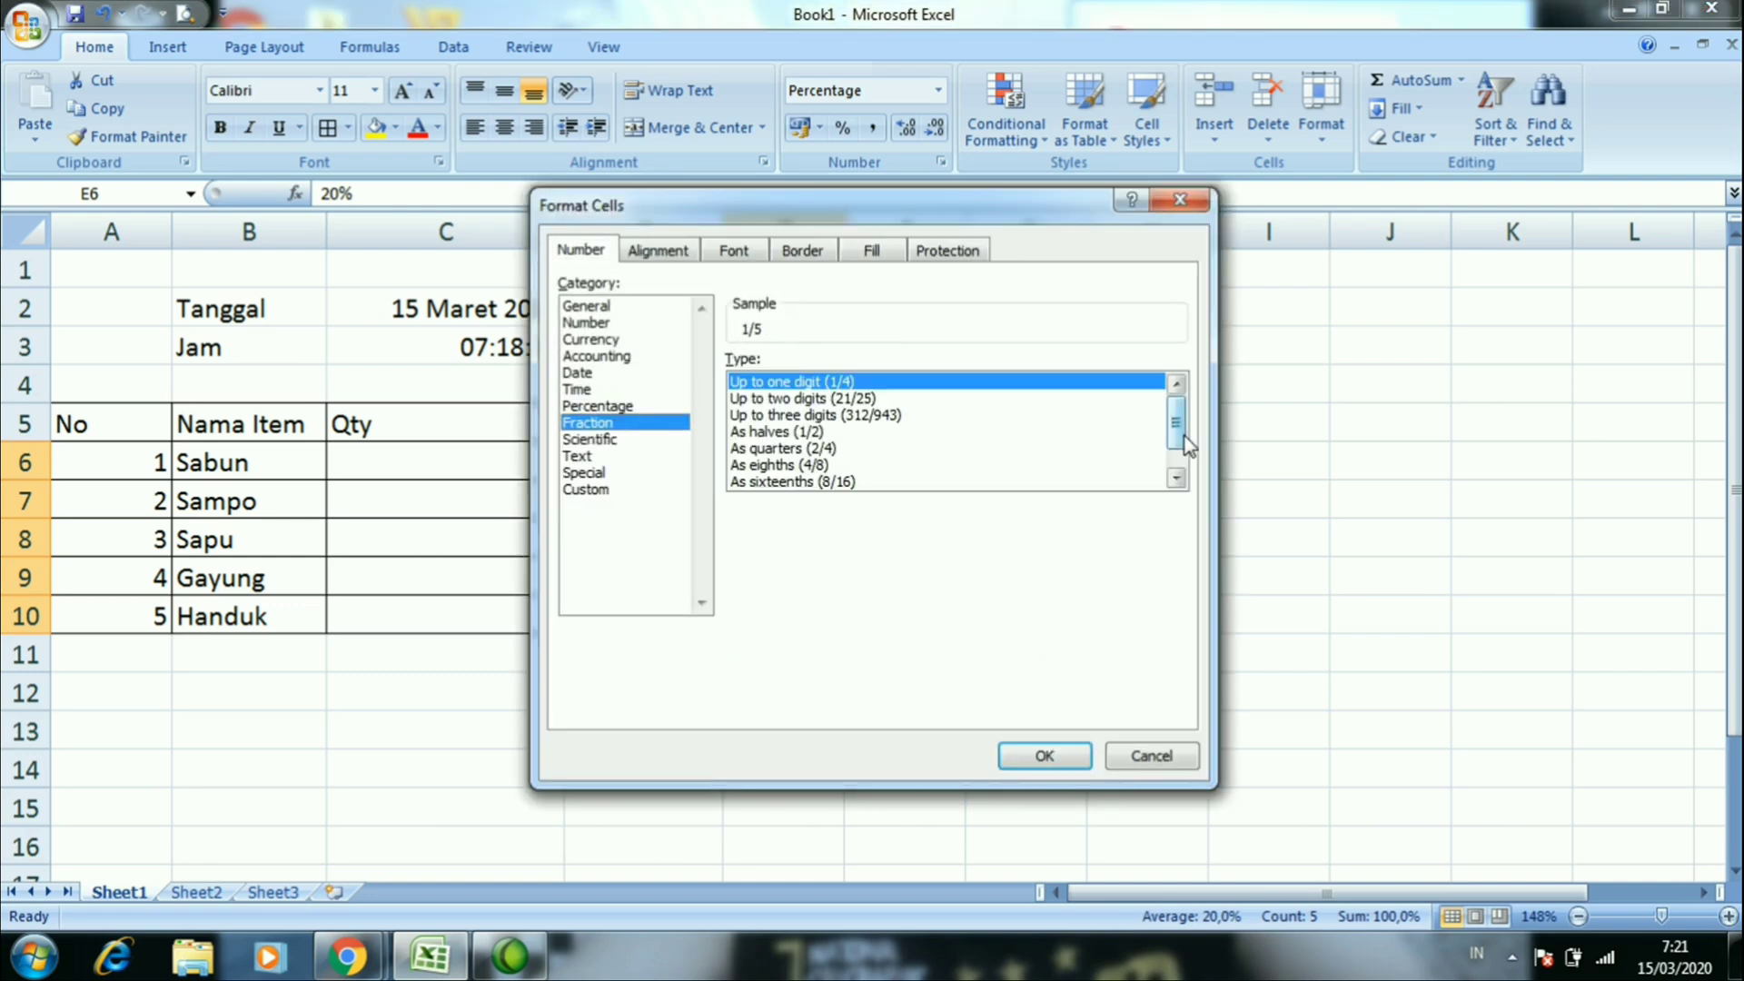
left_click_drag(1186, 436, 1185, 454)
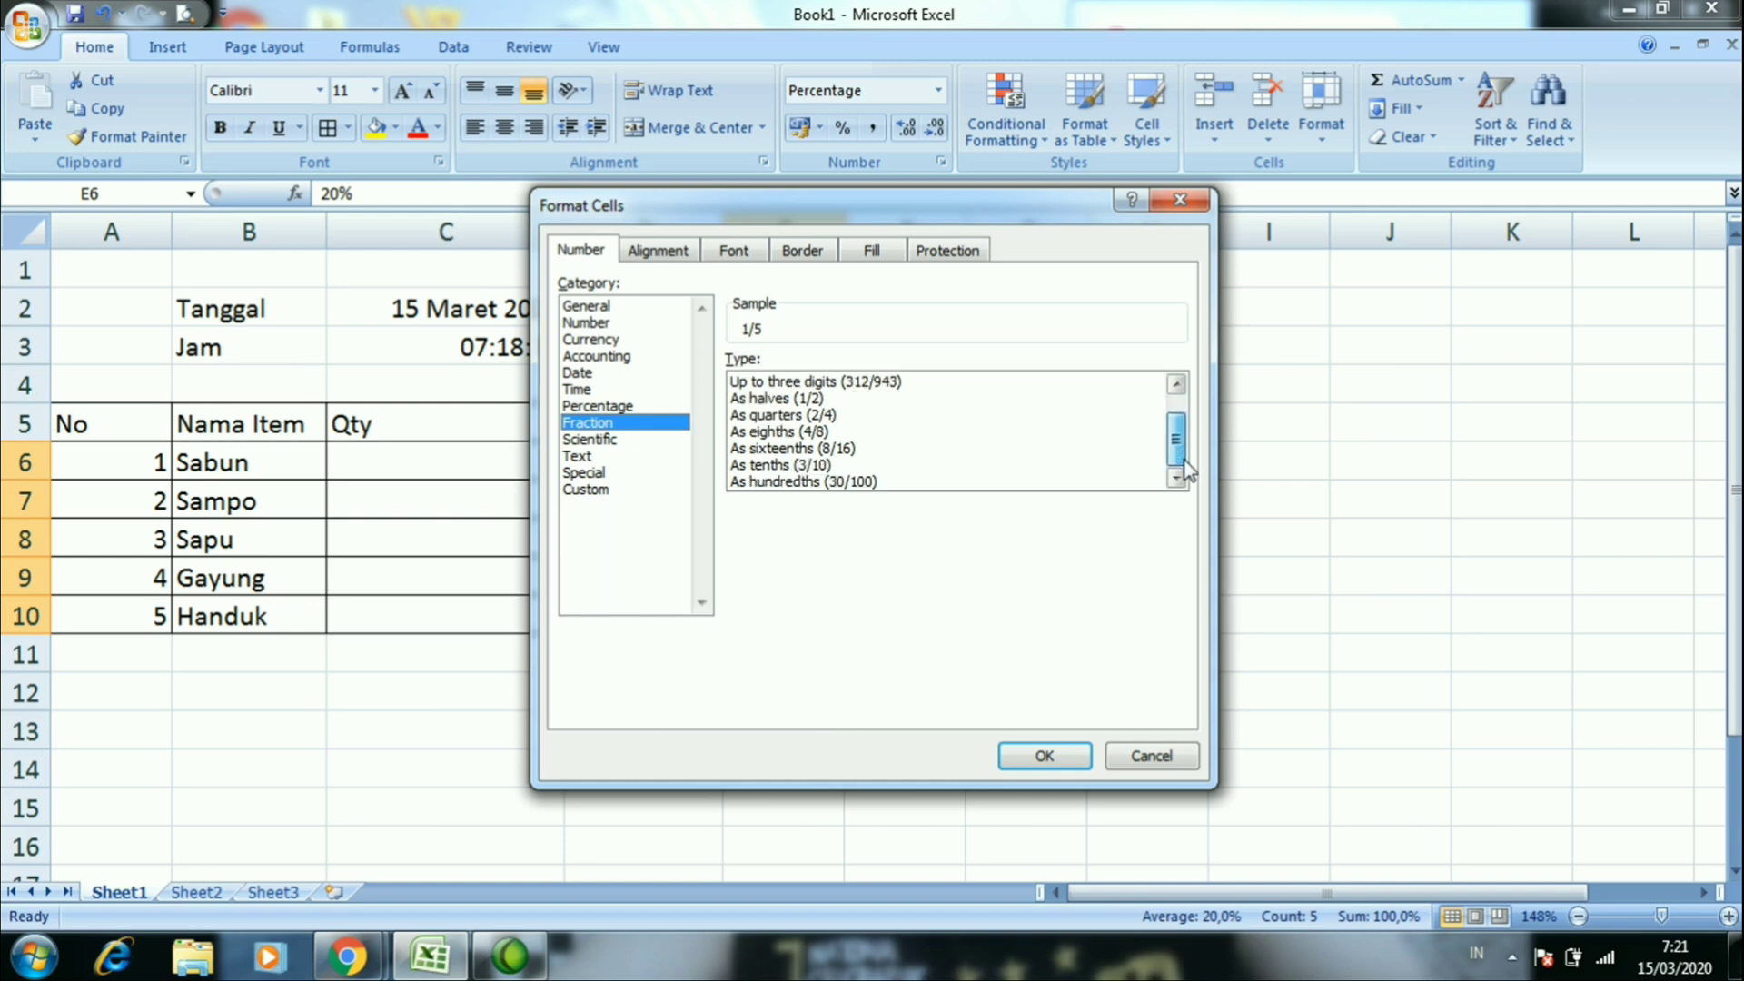
left_click(625, 439)
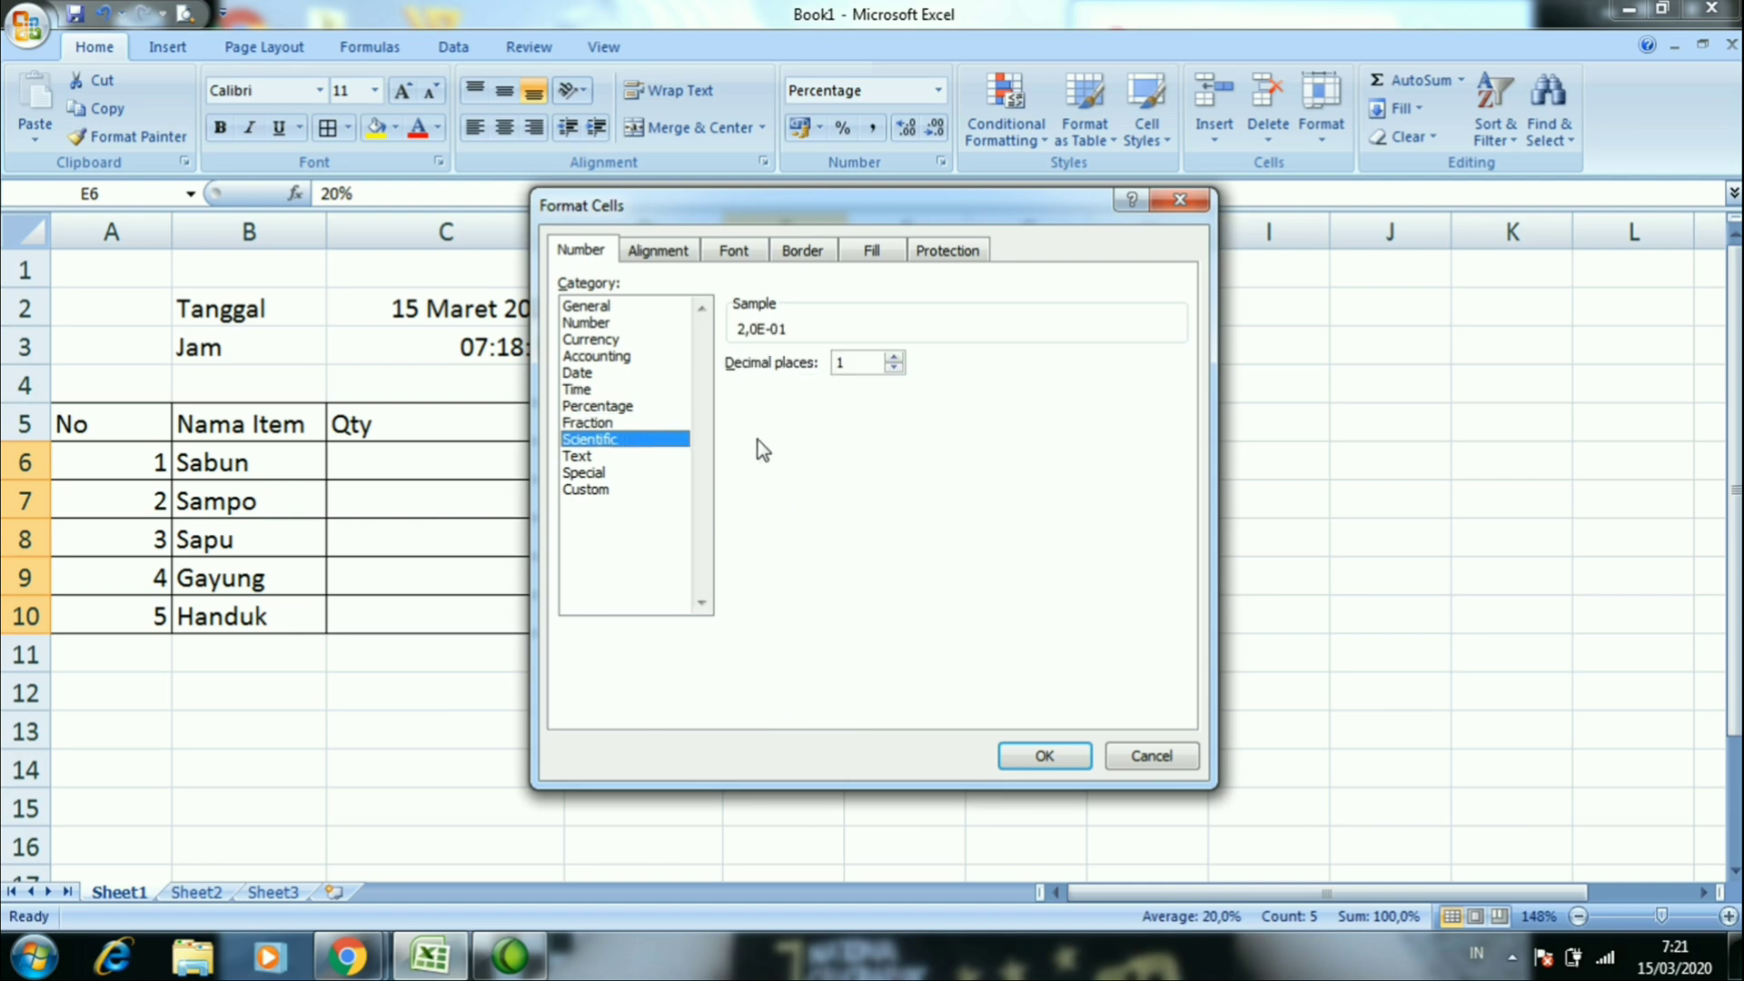
left_click(645, 454)
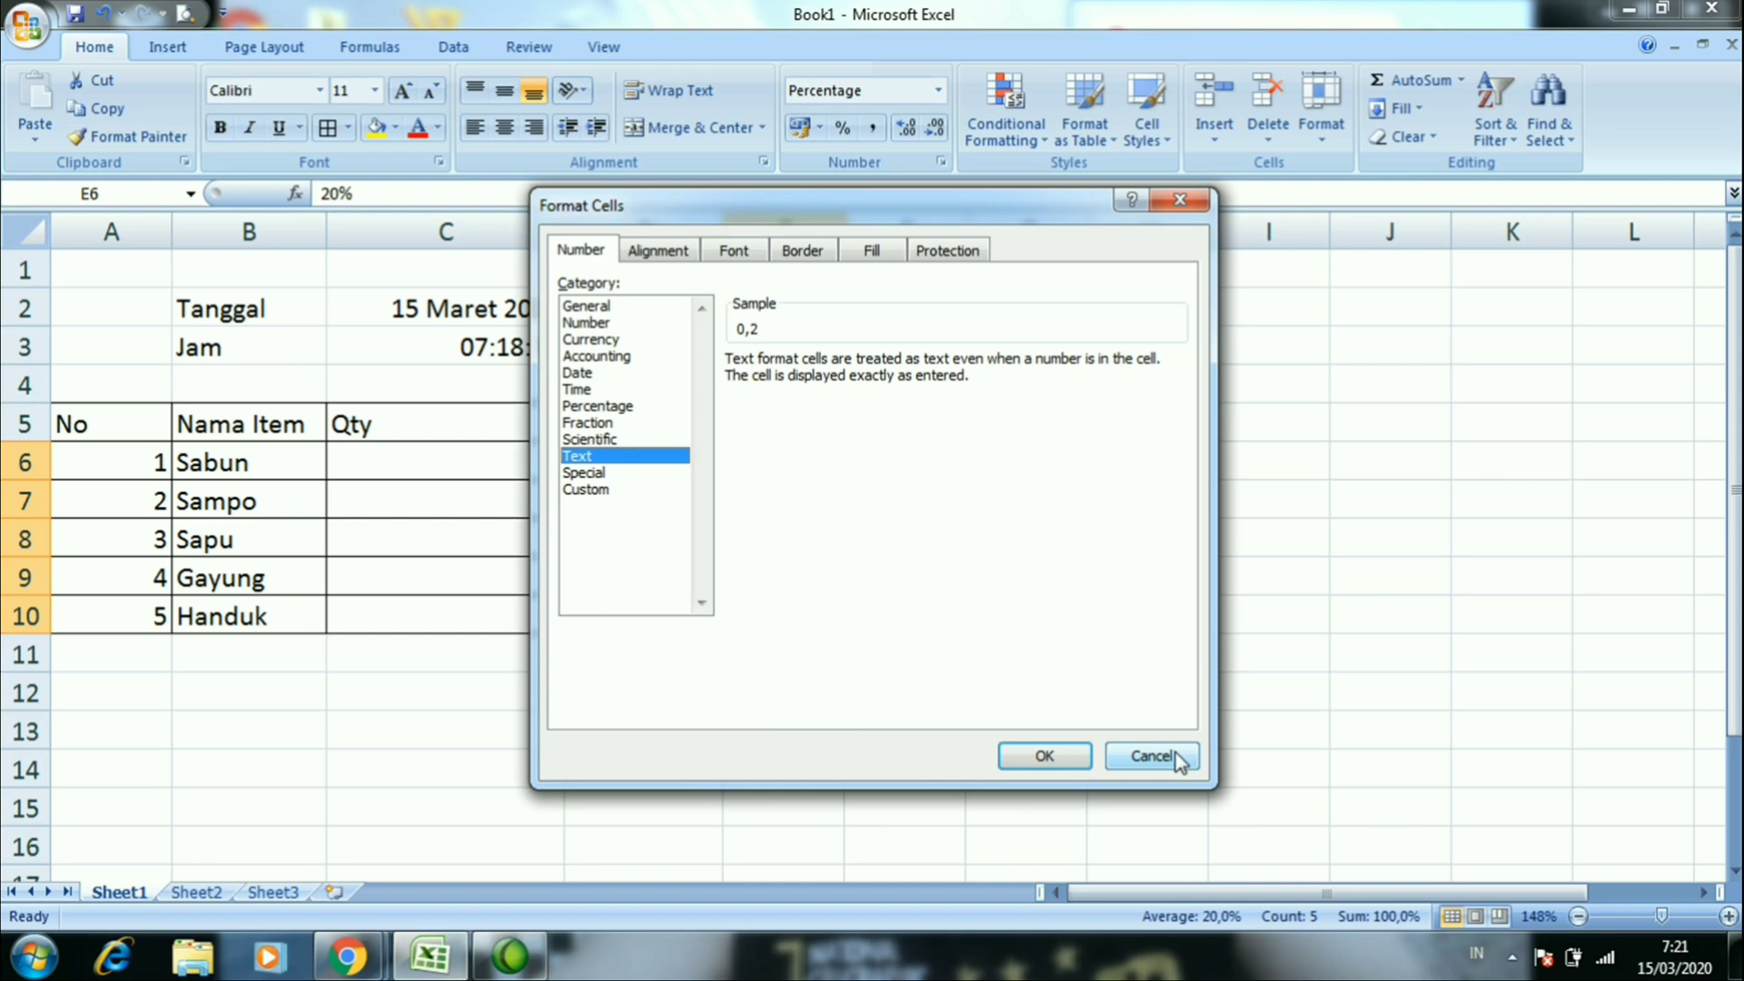
left_click(1151, 756)
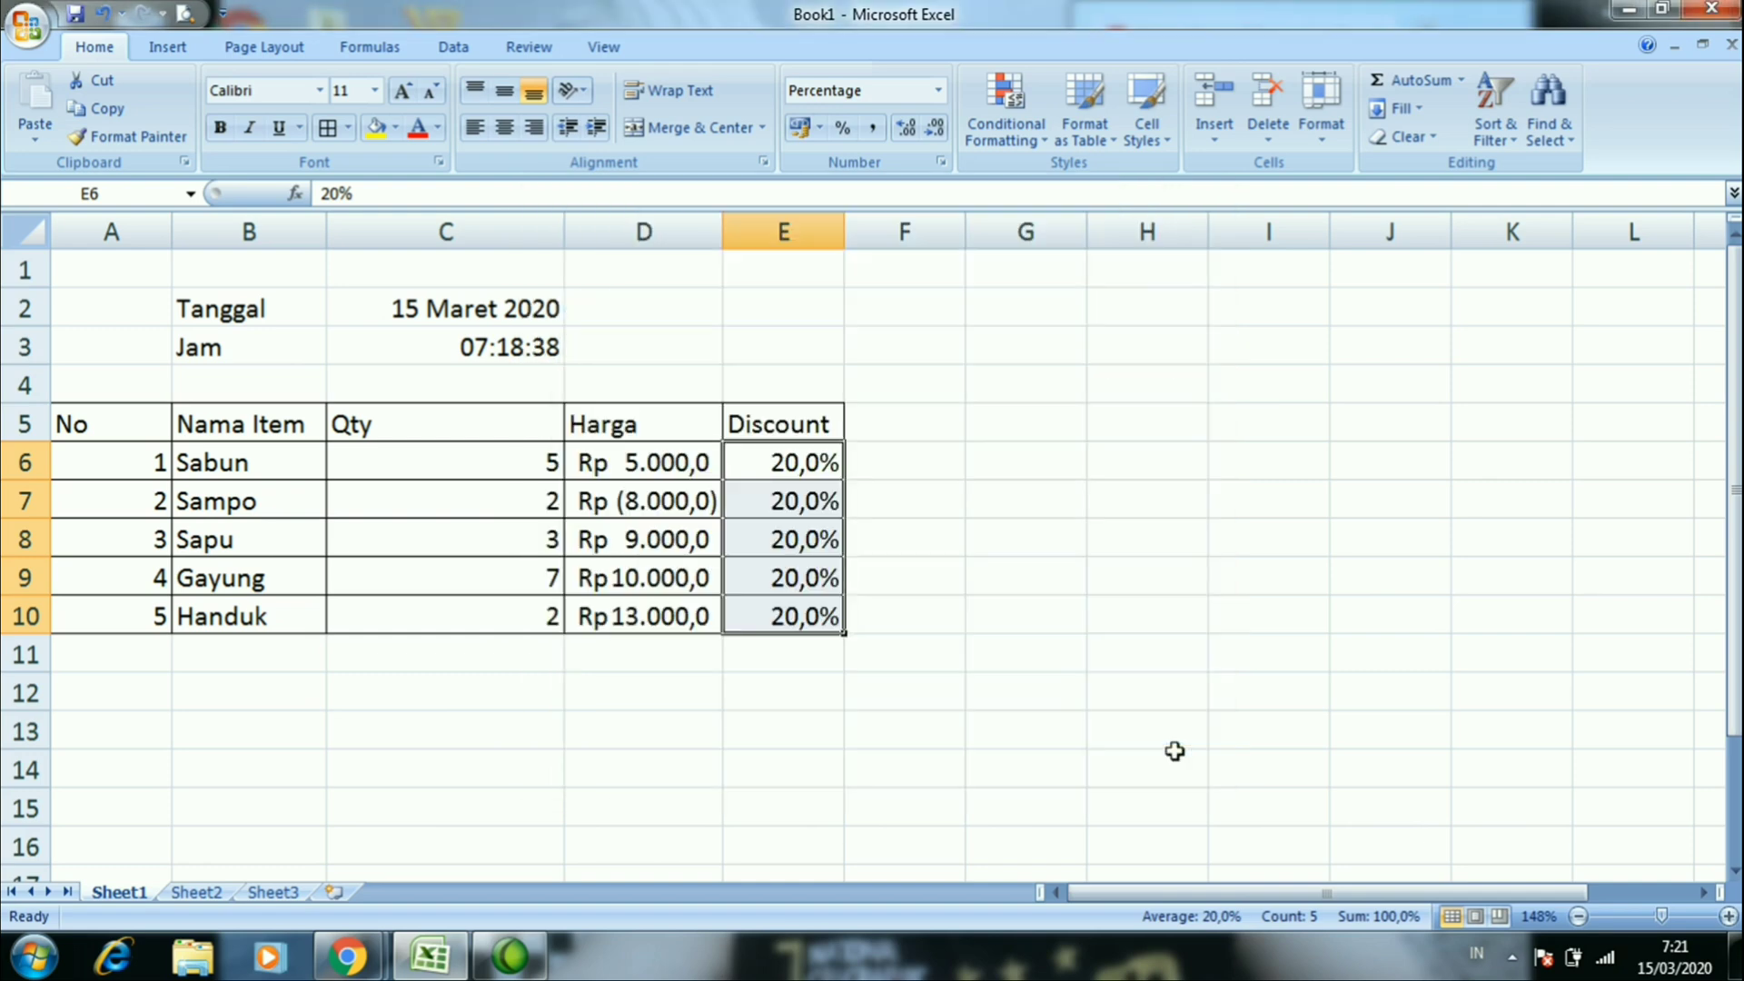
left_click(1105, 630)
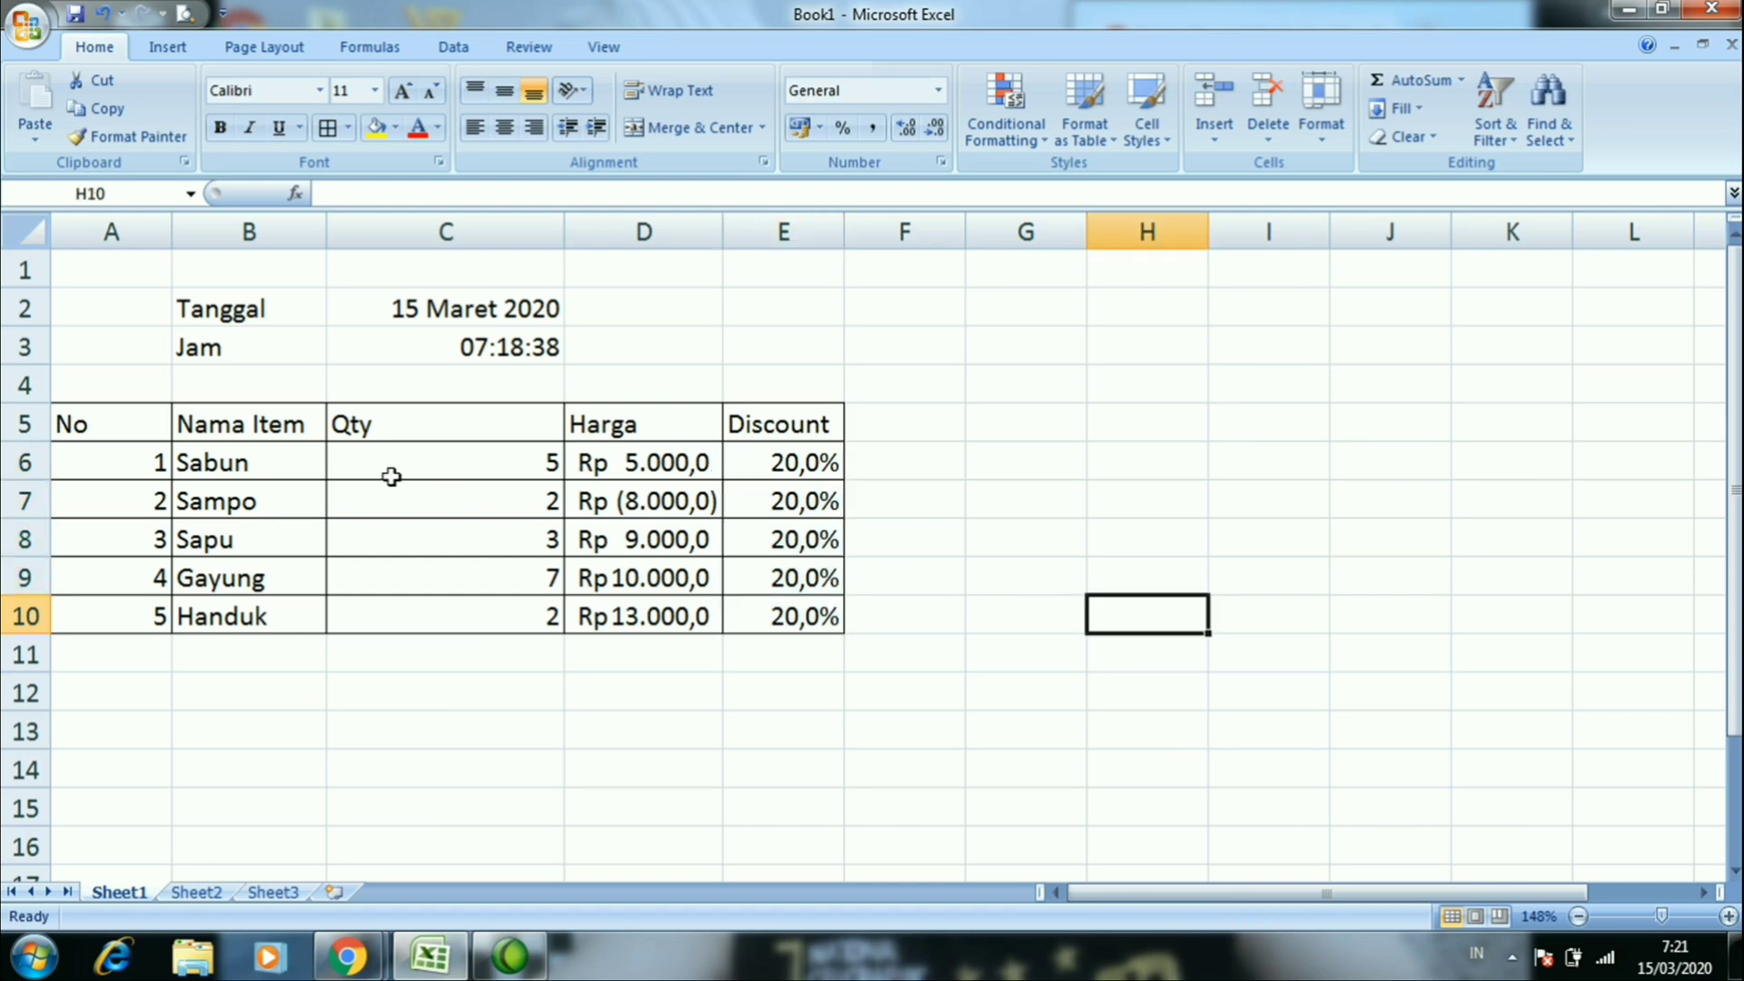
left_click(288, 460)
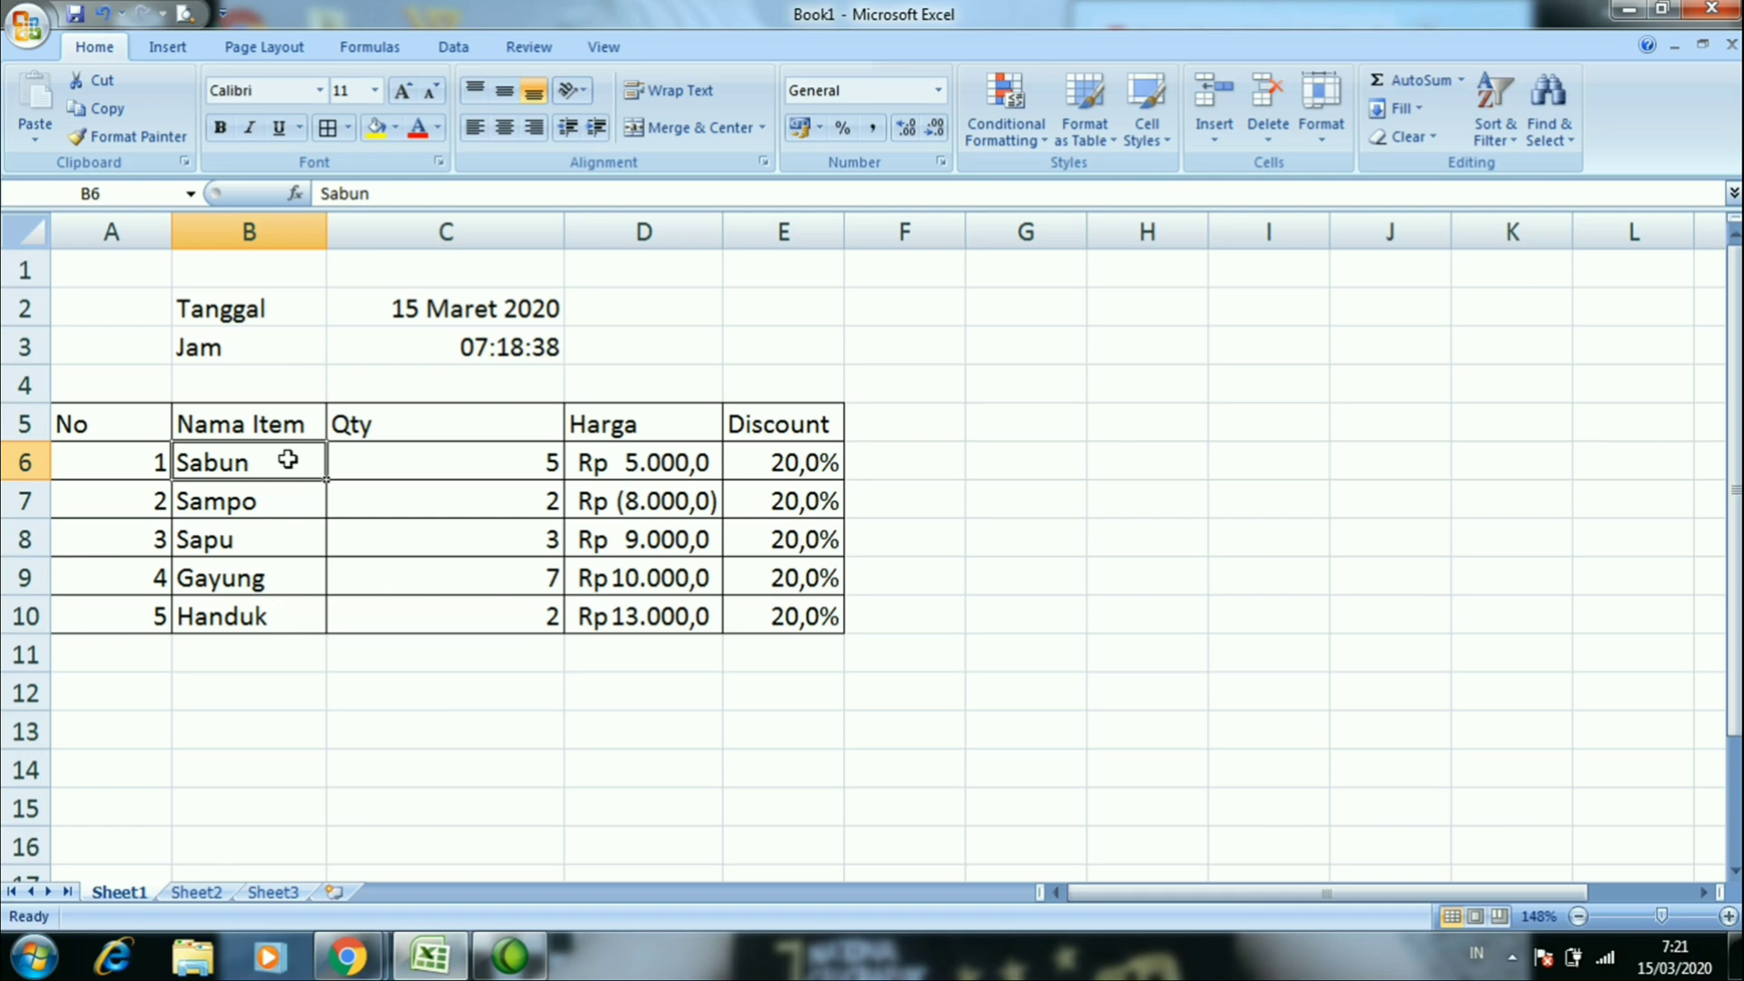
left_click_drag(288, 459, 276, 599)
right_click(276, 599)
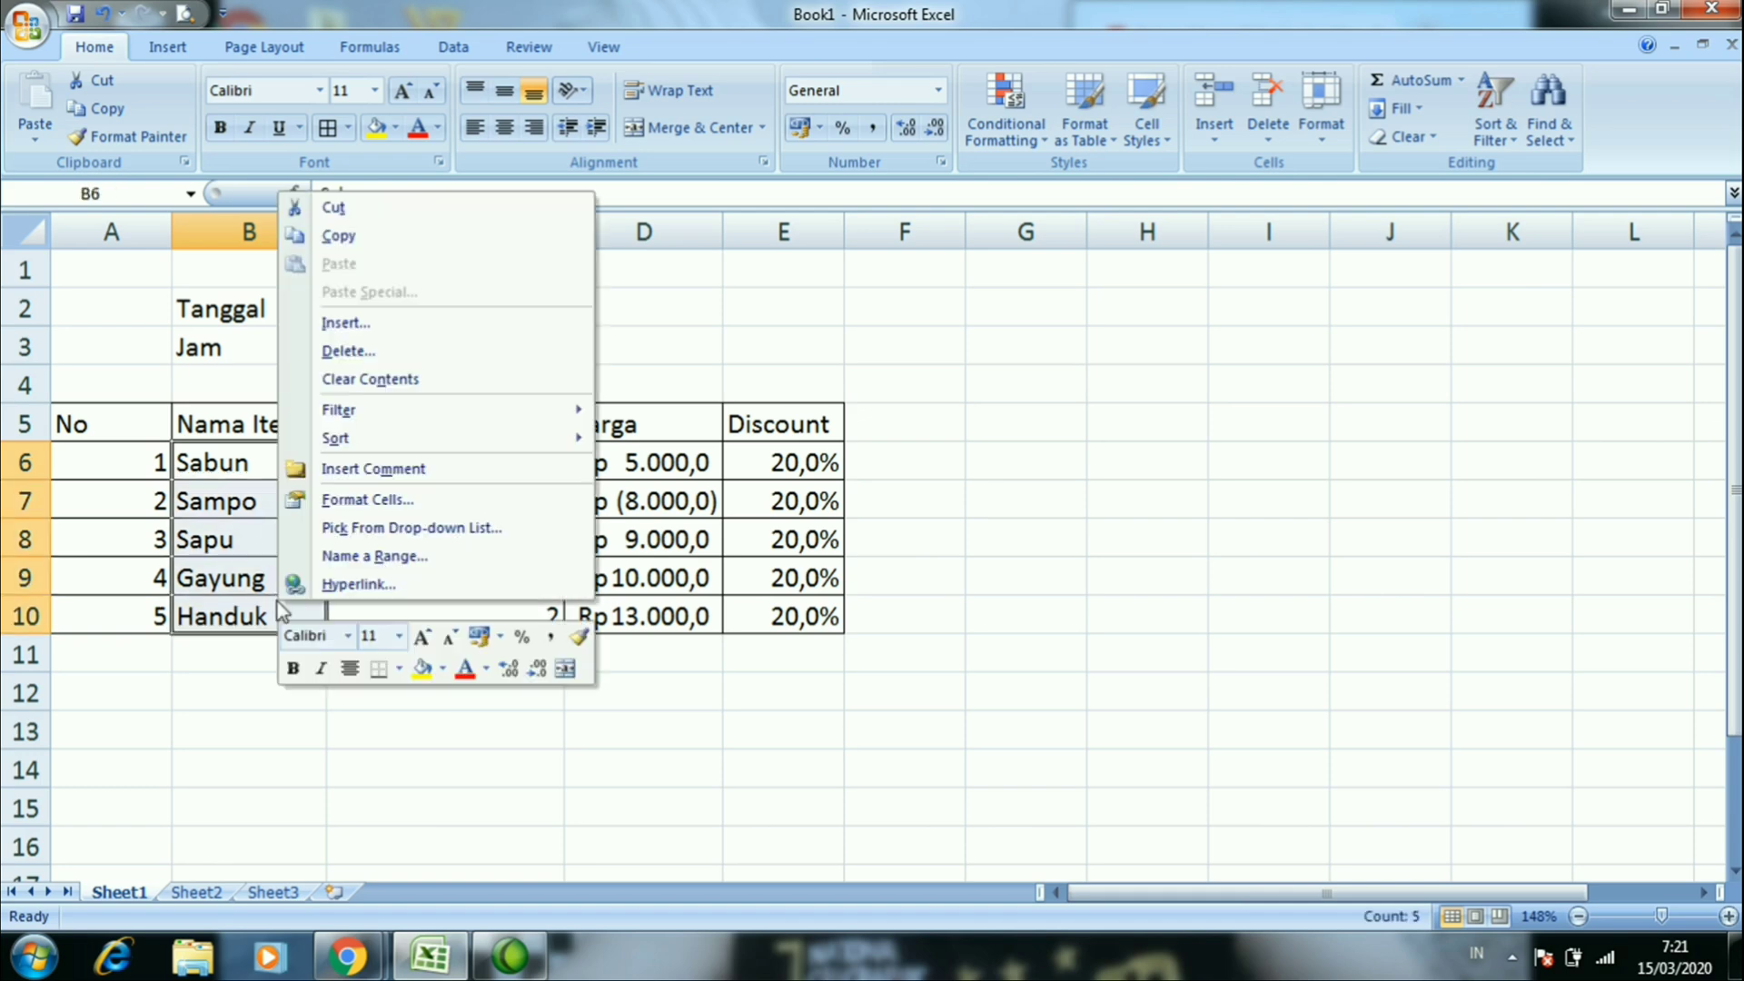
left_click(236, 456)
Append 50 to the item name in B6 so that it reads Sabun50
left_click(238, 459)
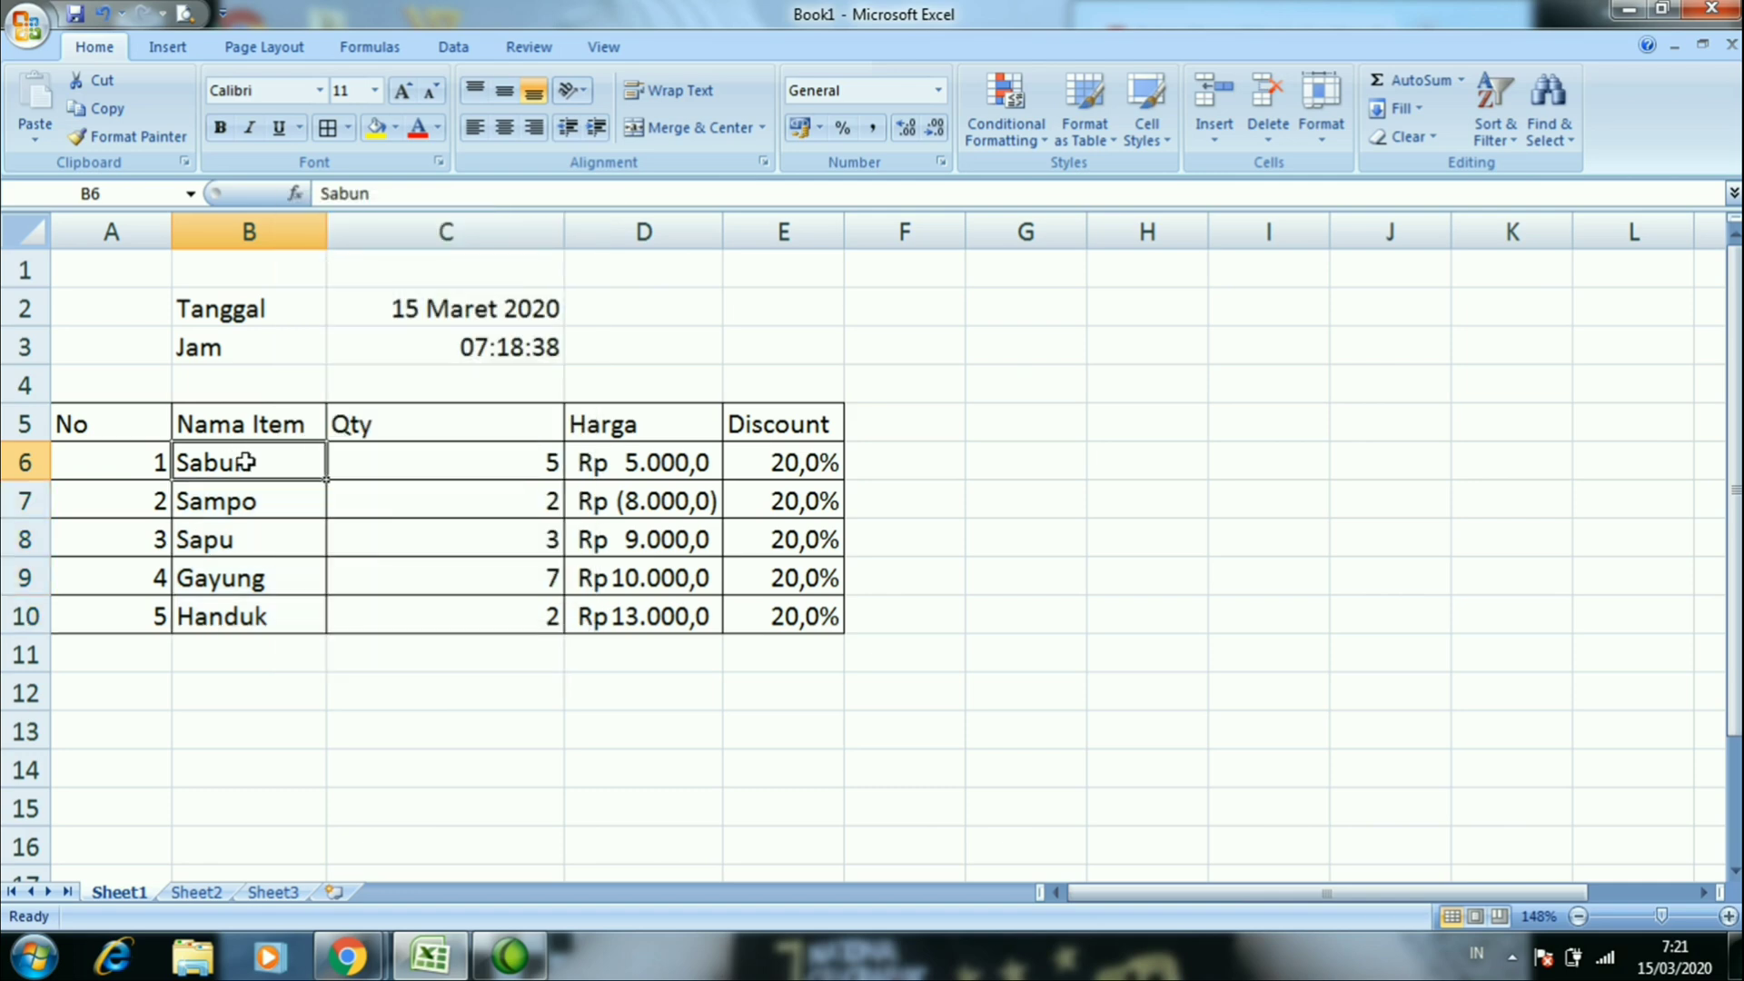
left_click(418, 185)
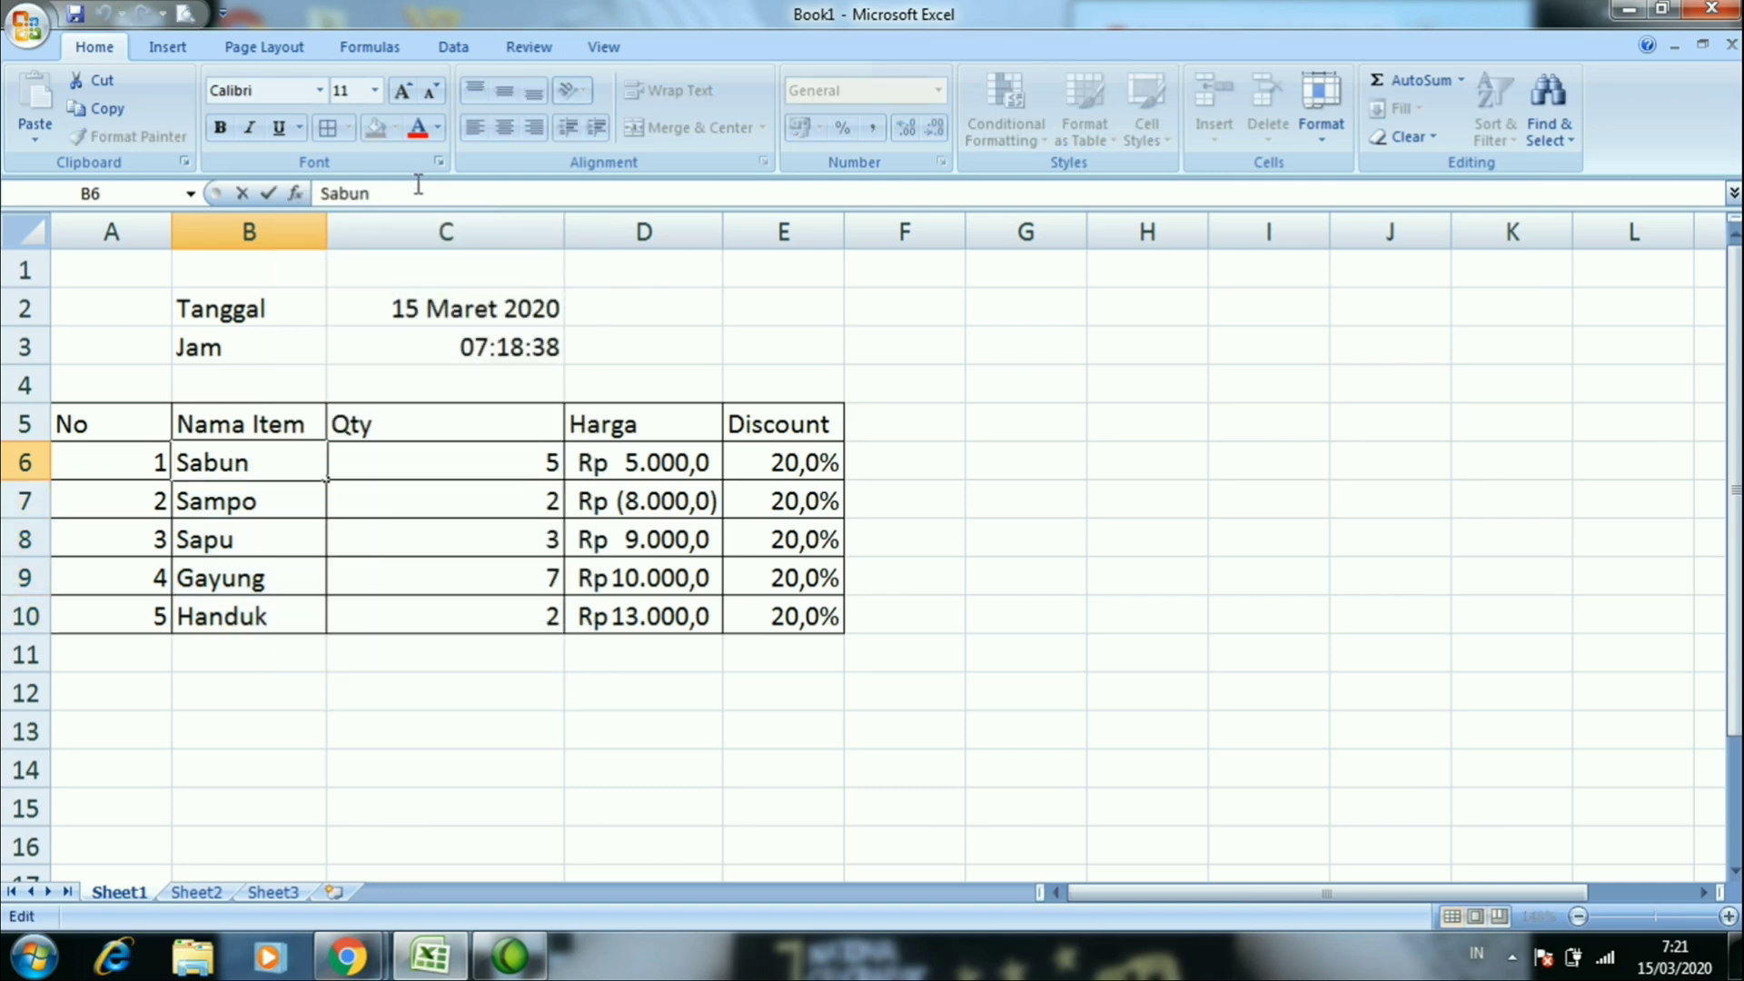
type("50")
key("Return")
Format the item name cell B6 with the Text category
left_click(262, 456)
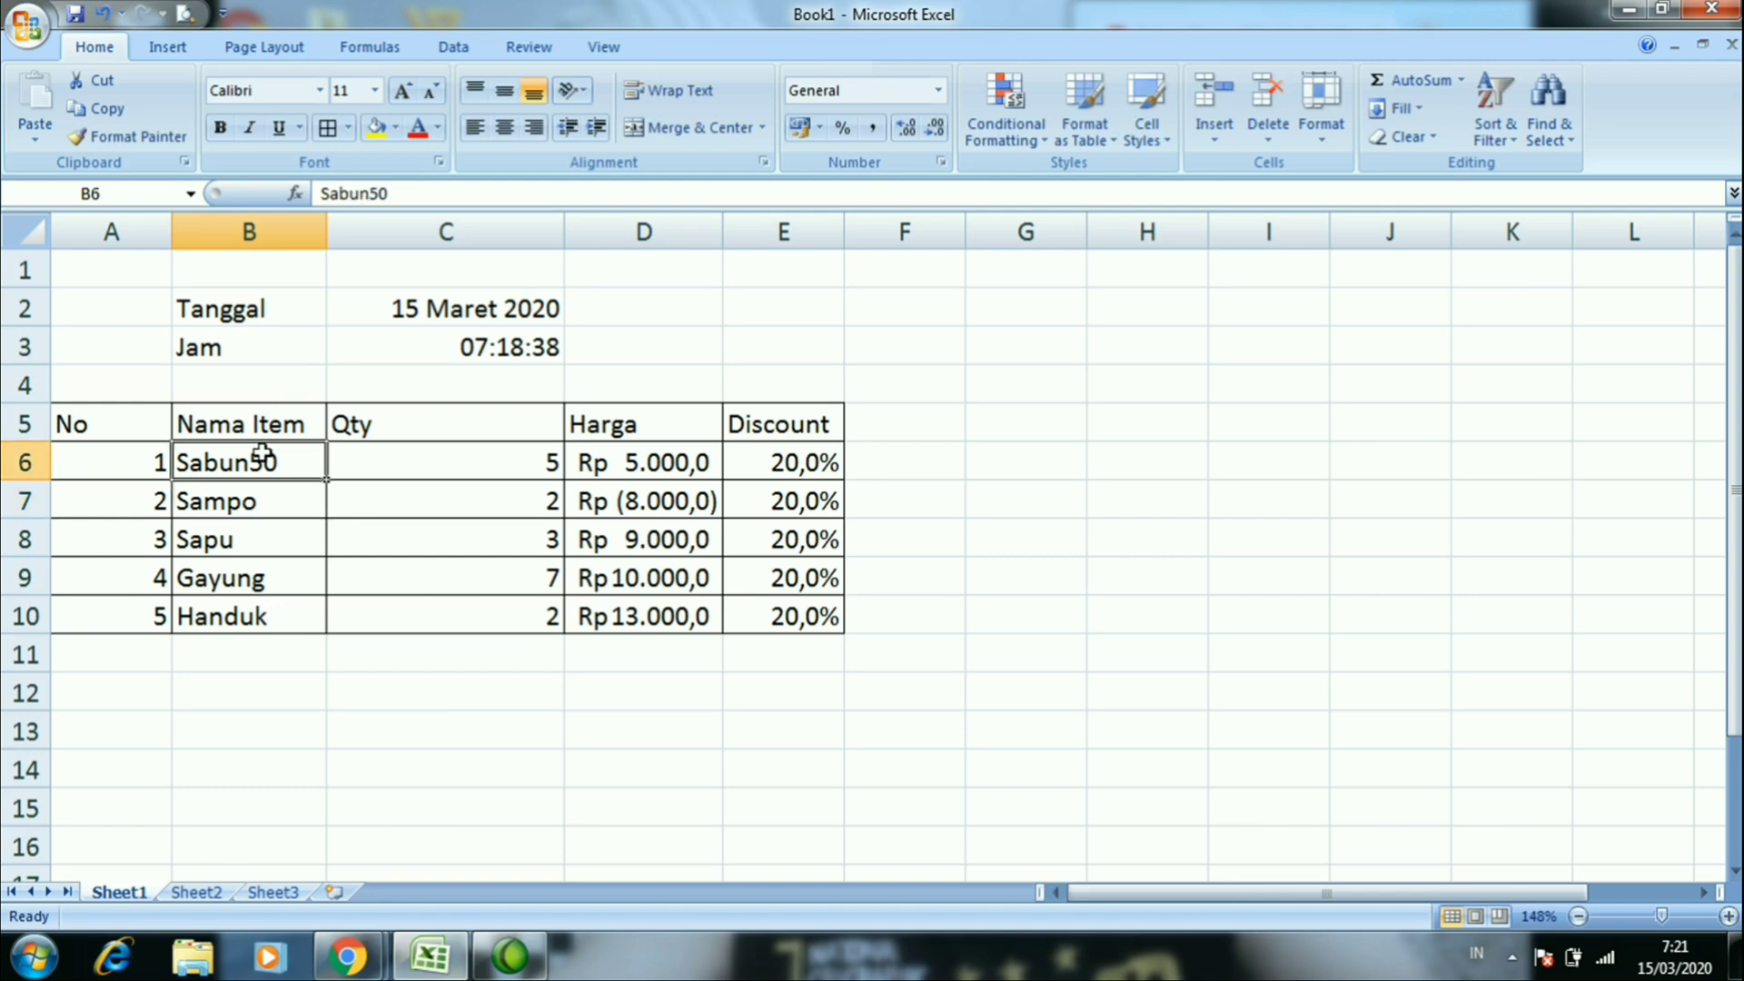
right_click(263, 454)
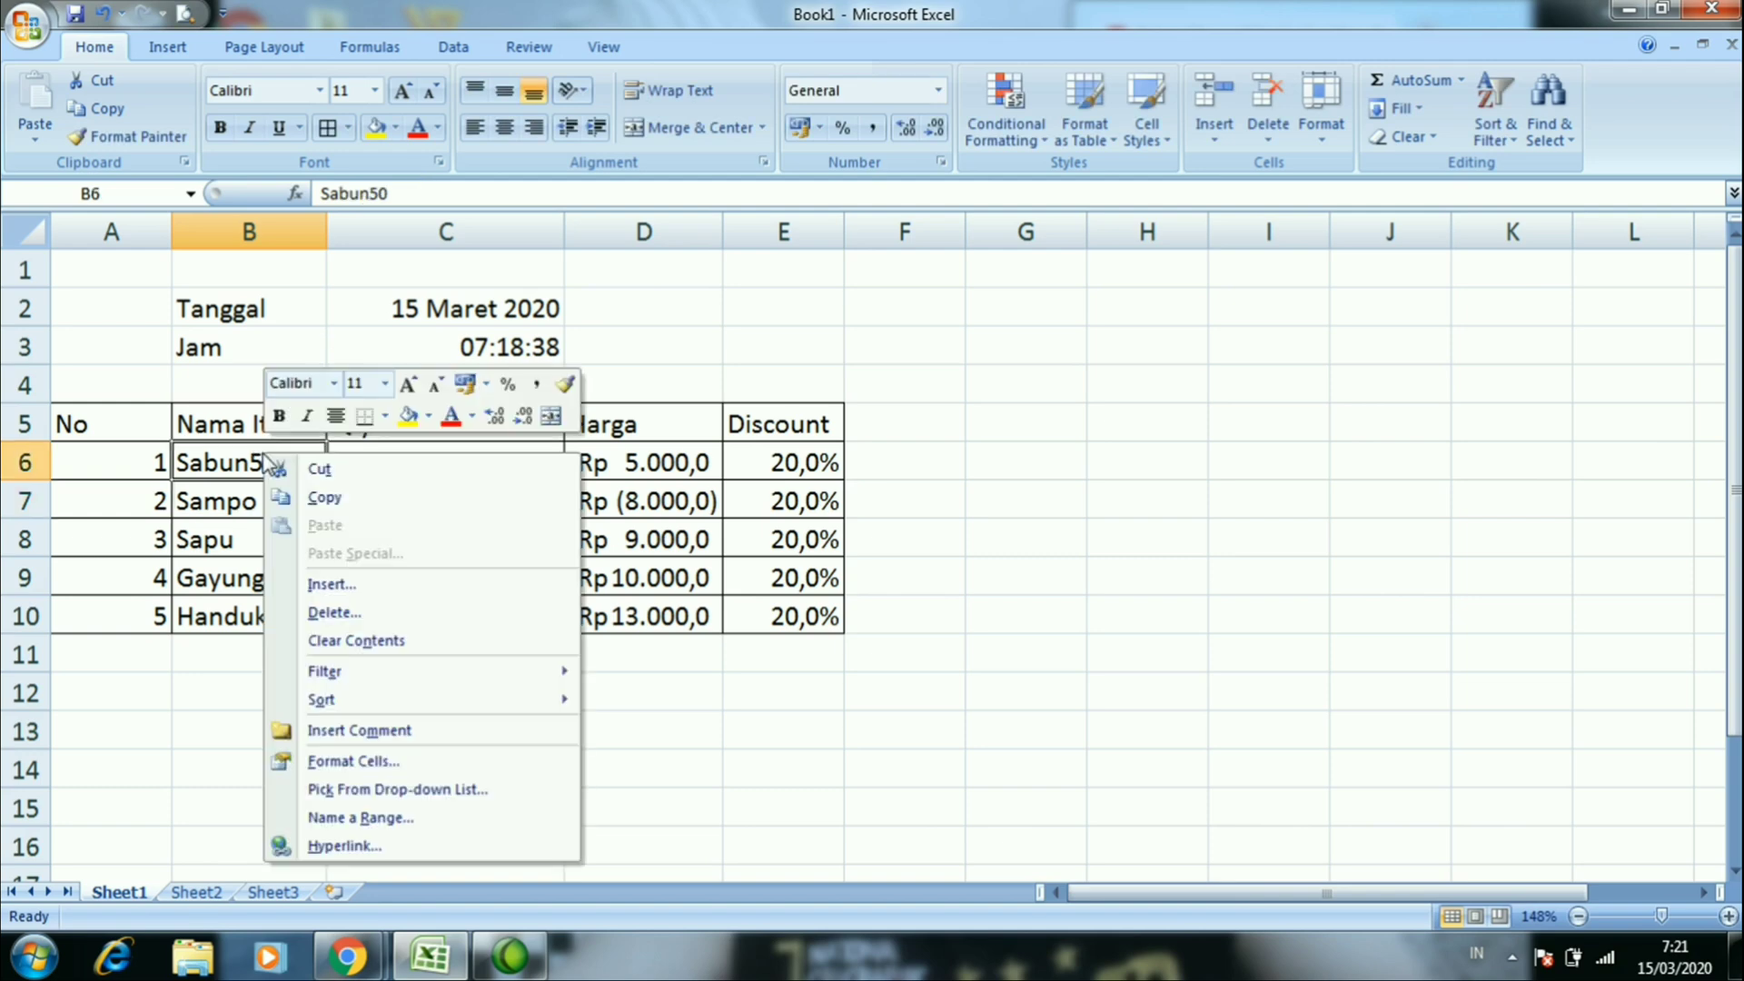
left_click(359, 763)
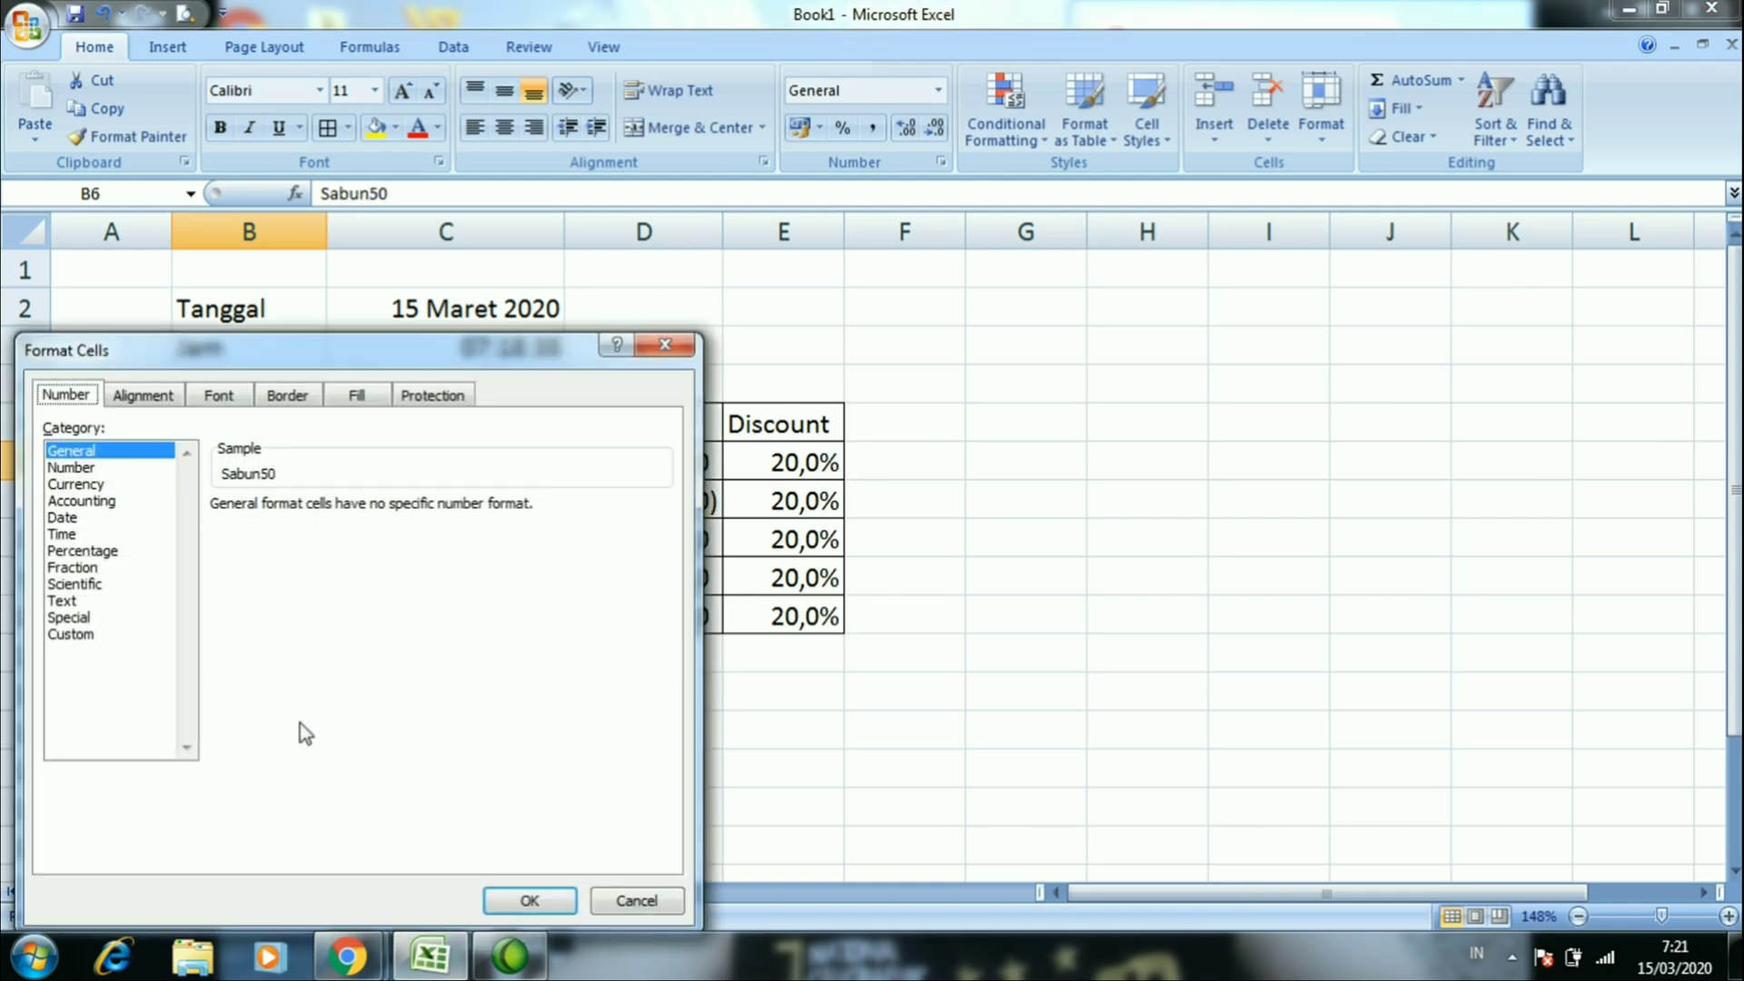
left_click(101, 603)
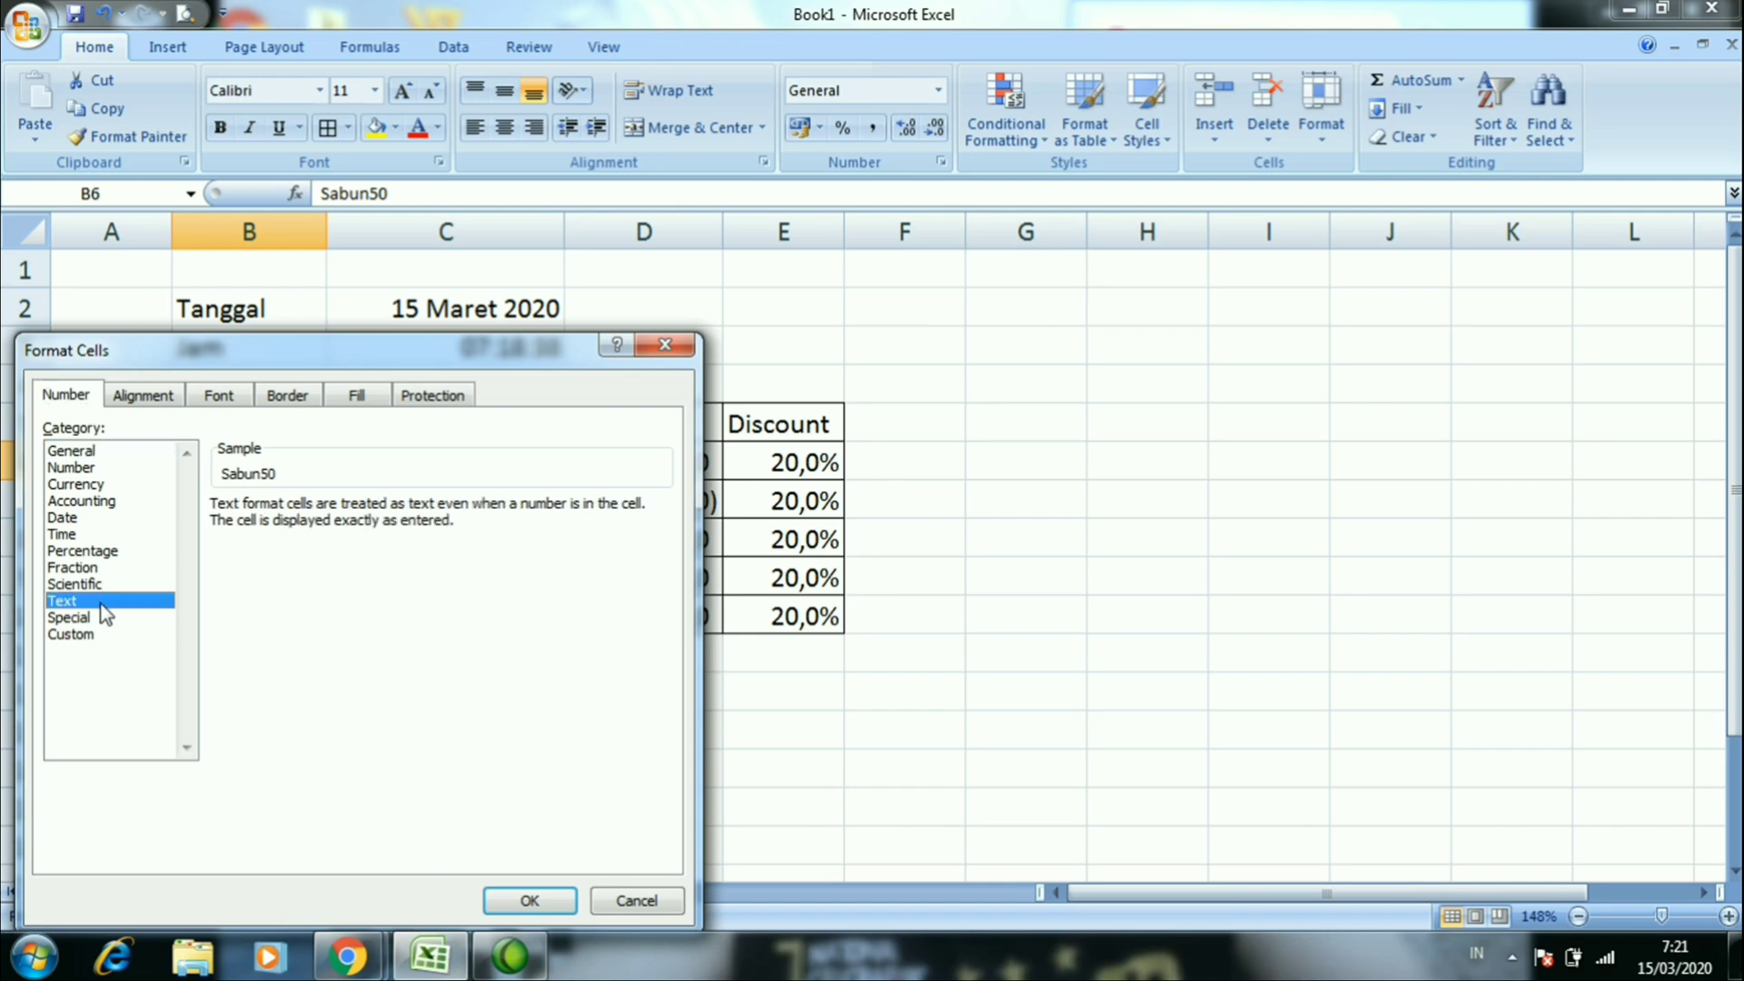
left_click_drag(466, 356, 1240, 269)
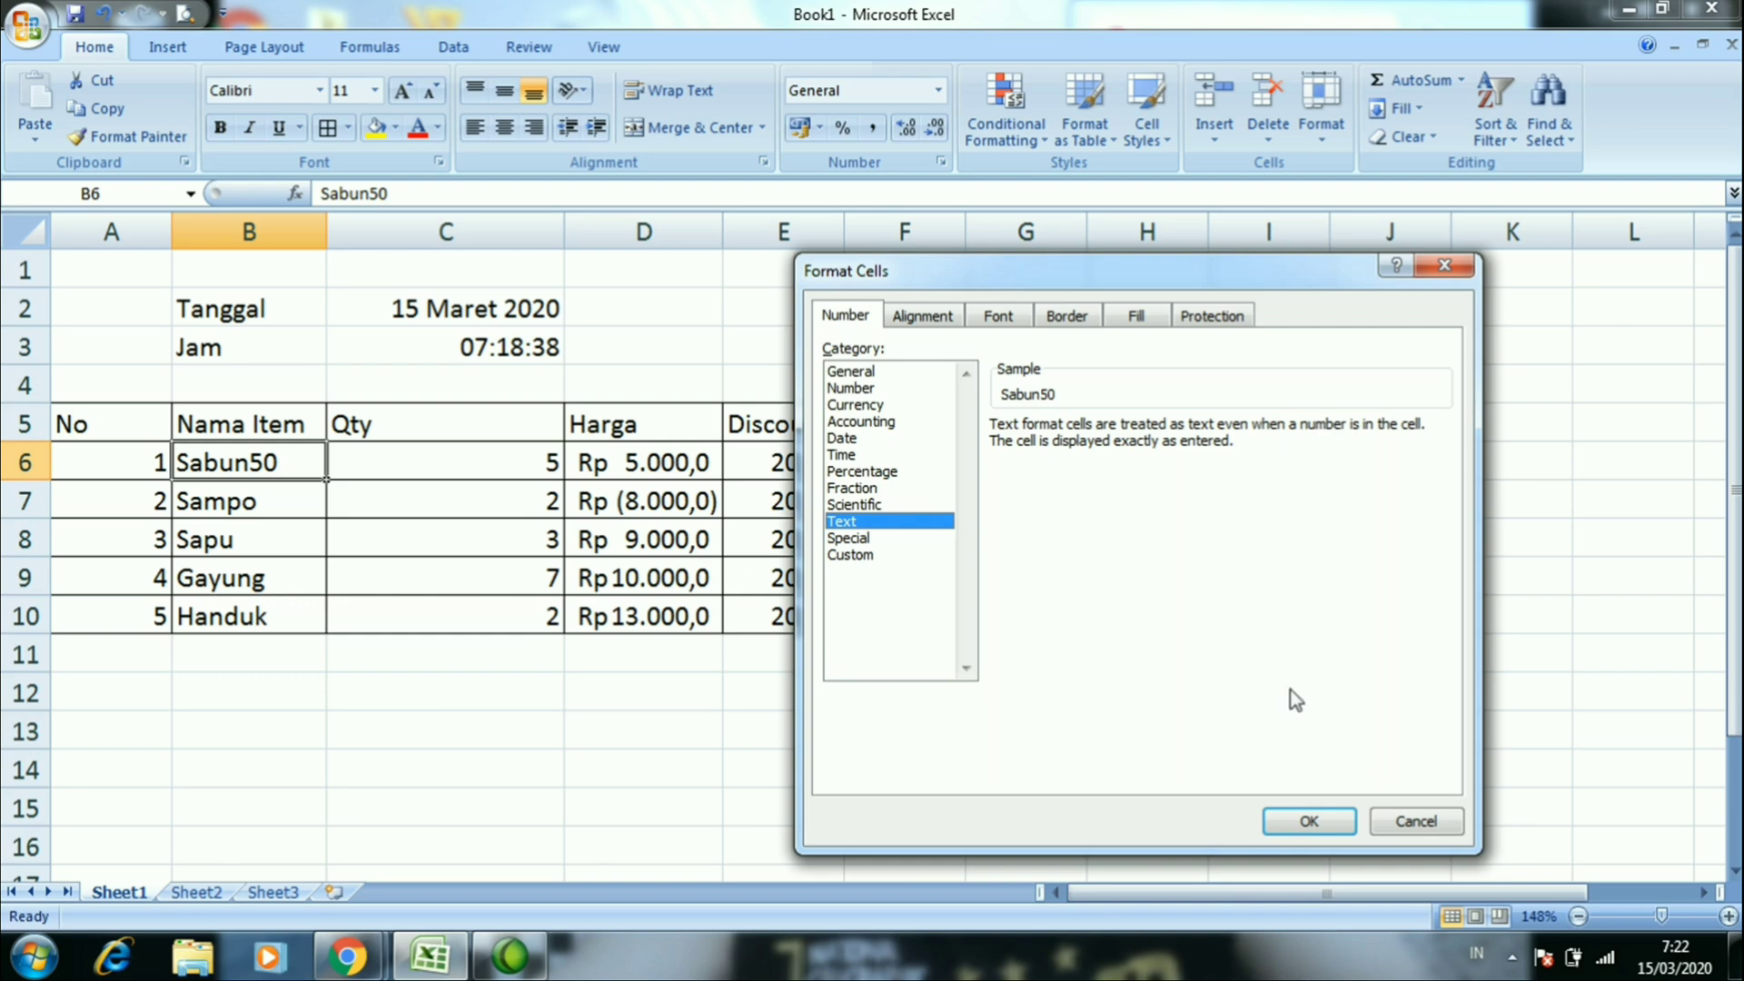
left_click(1307, 821)
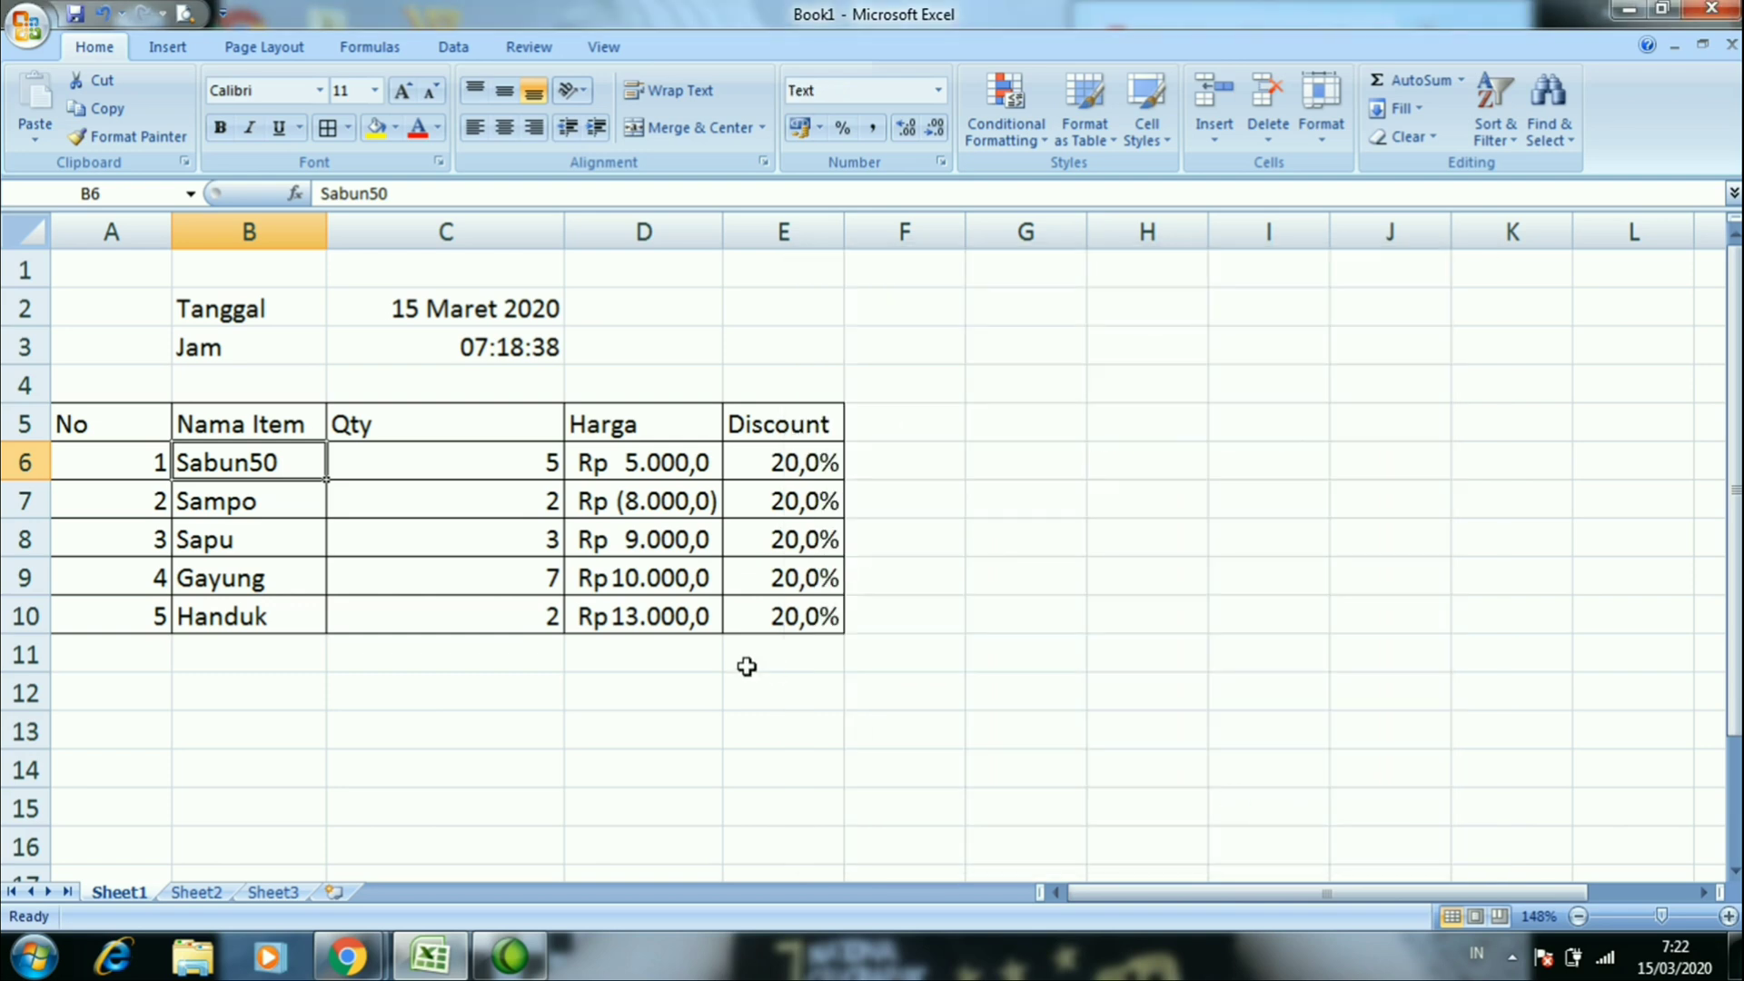
Preview the Special number category and its locale list for the item name in B7 without applying a format
right_click(304, 516)
left_click(392, 418)
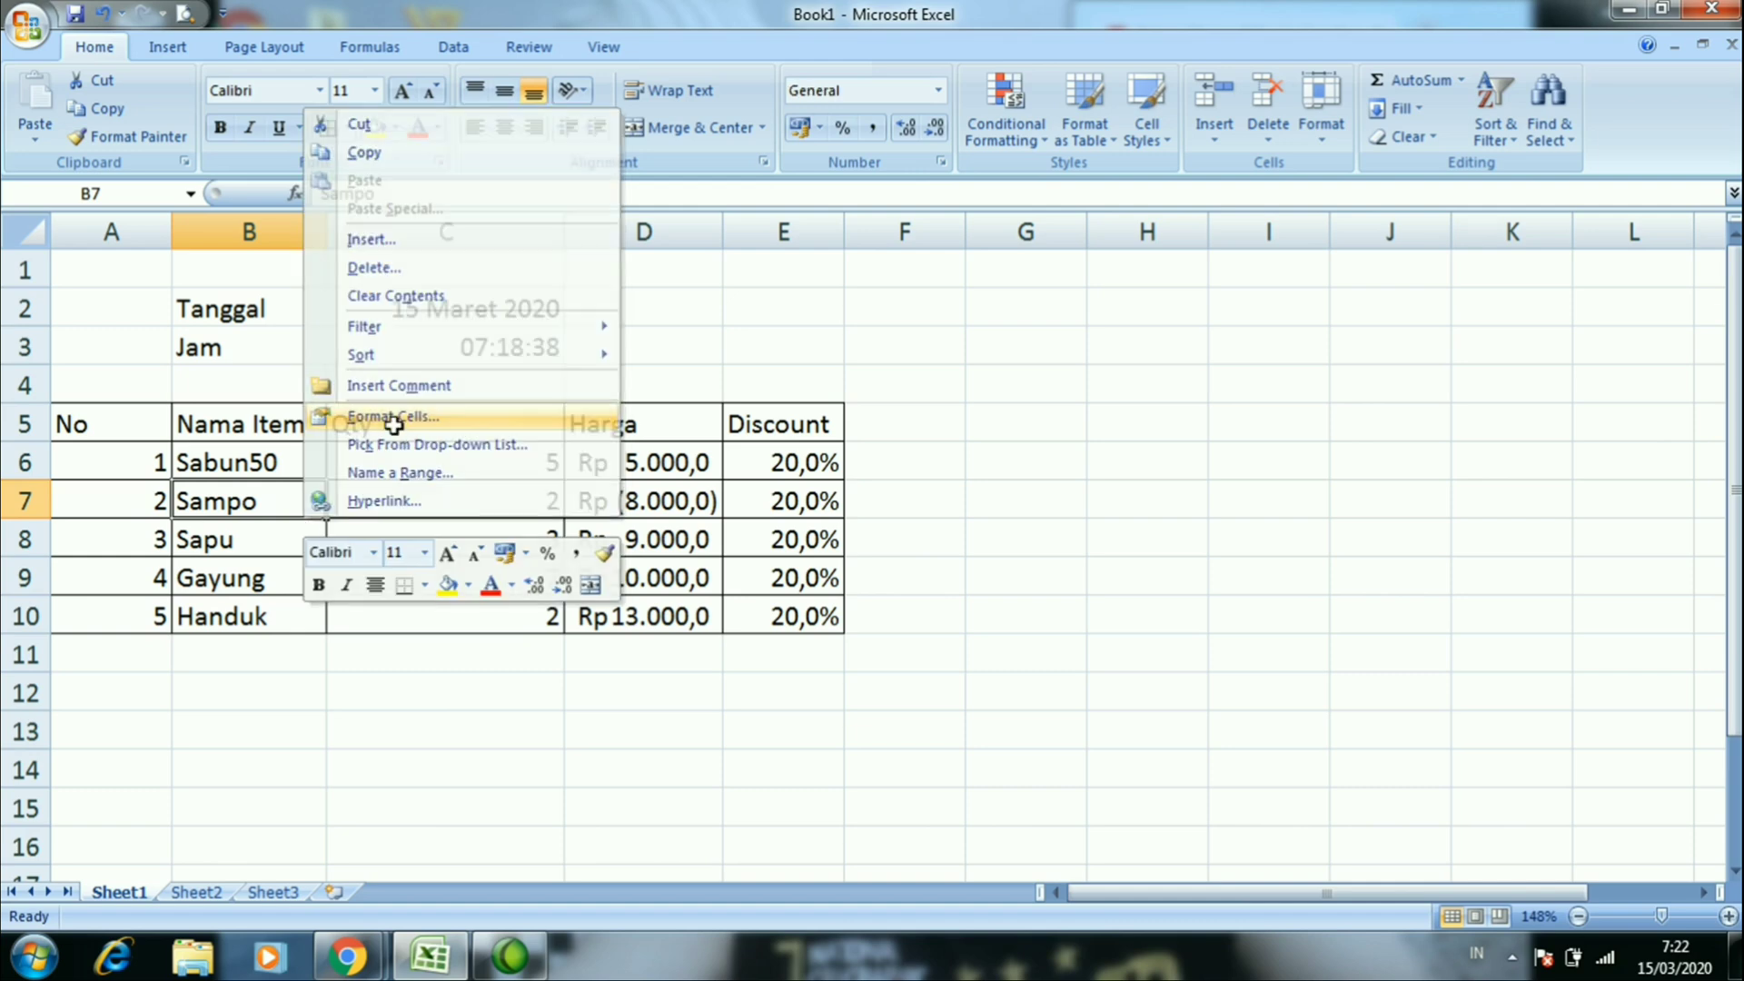
left_click(131, 396)
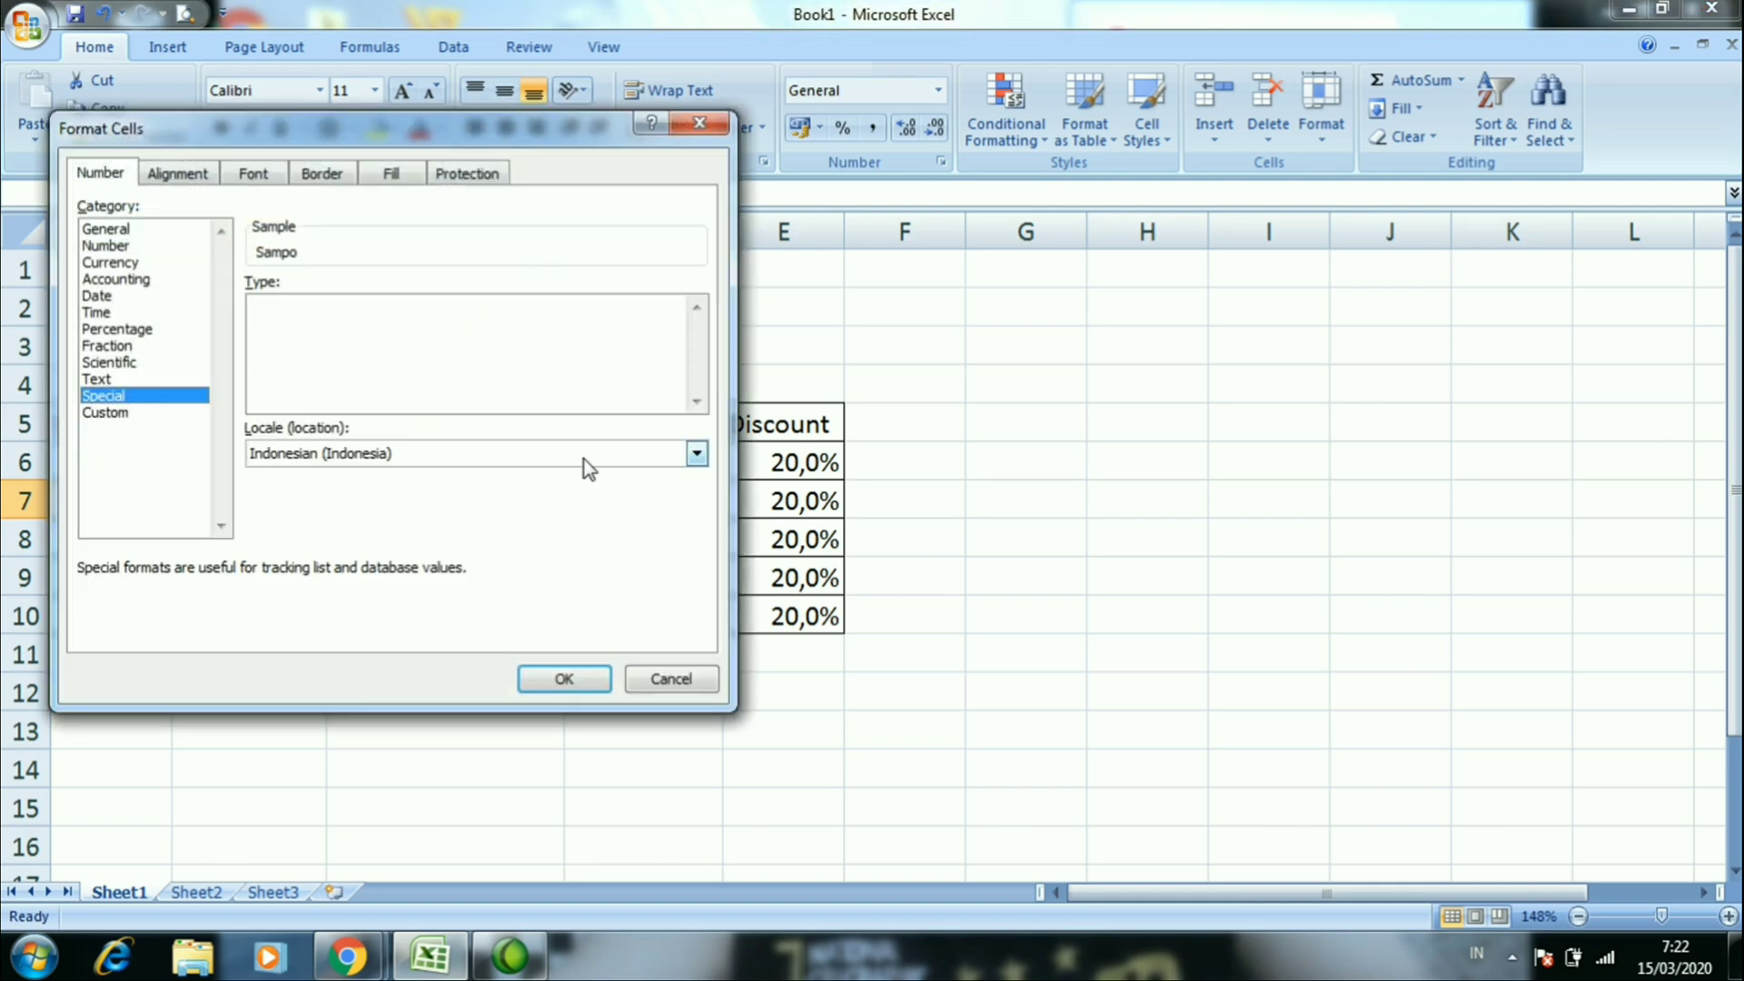
left_click(585, 455)
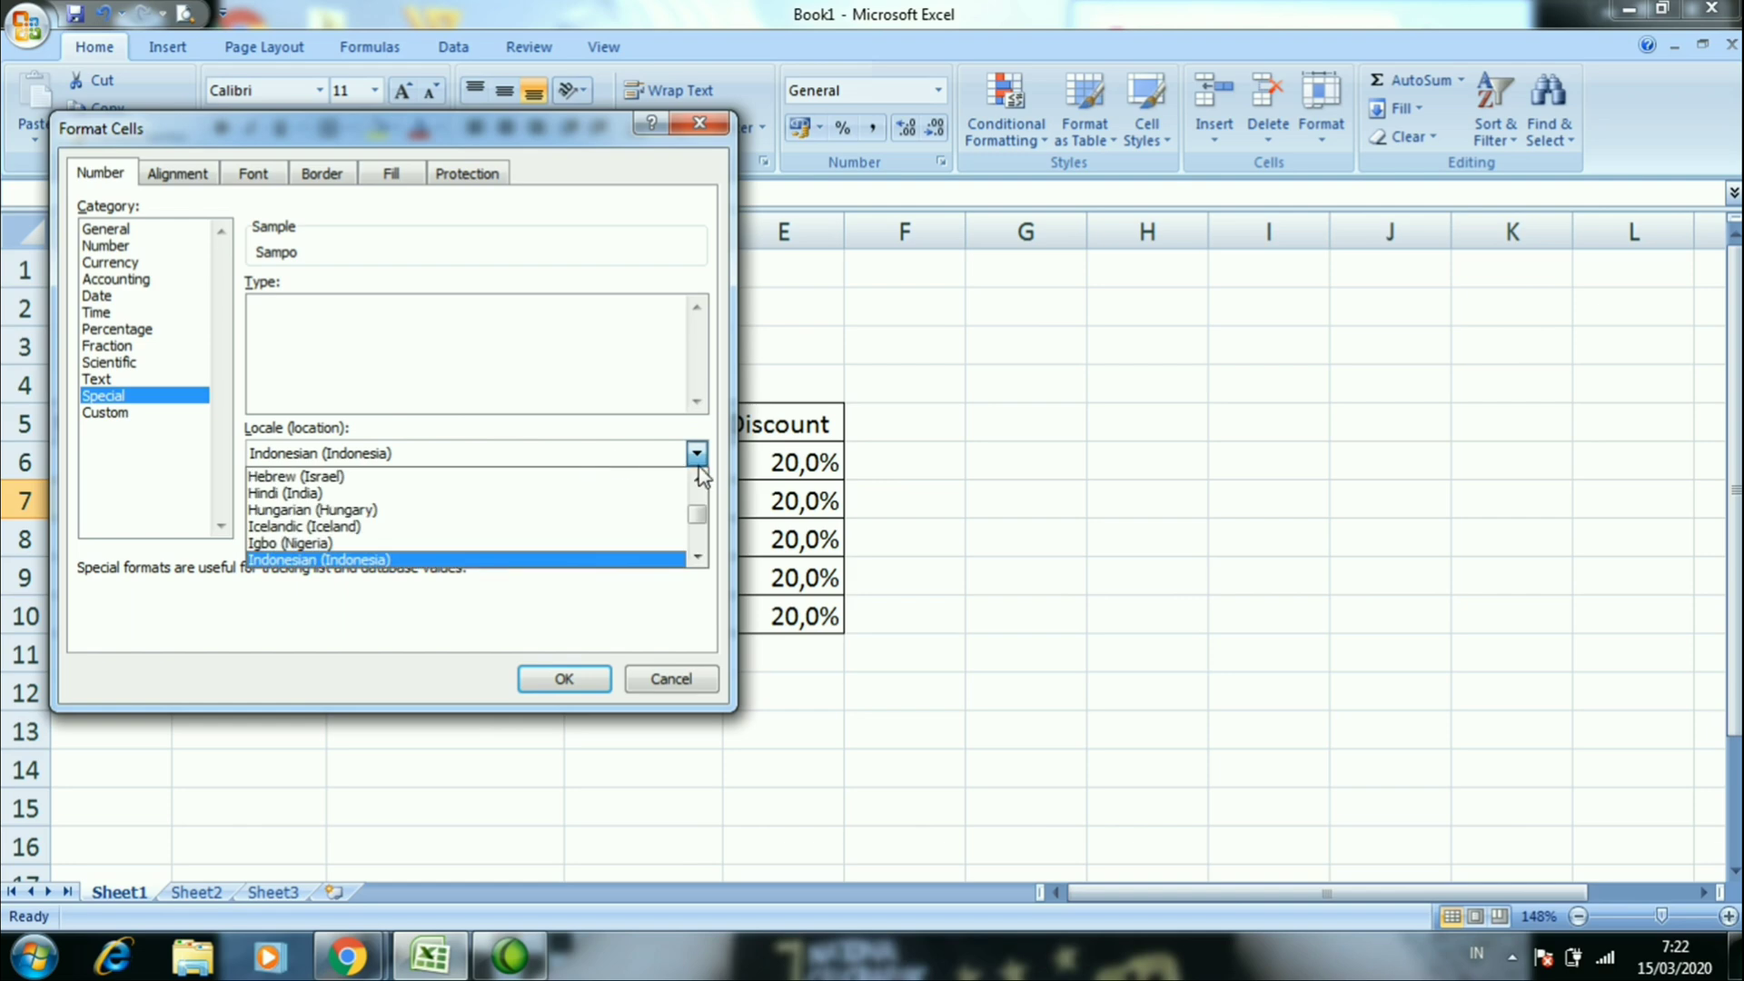
mouse_move(698, 510)
left_mouse_down()
mouse_move(697, 544)
mouse_move(697, 487)
left_mouse_up()
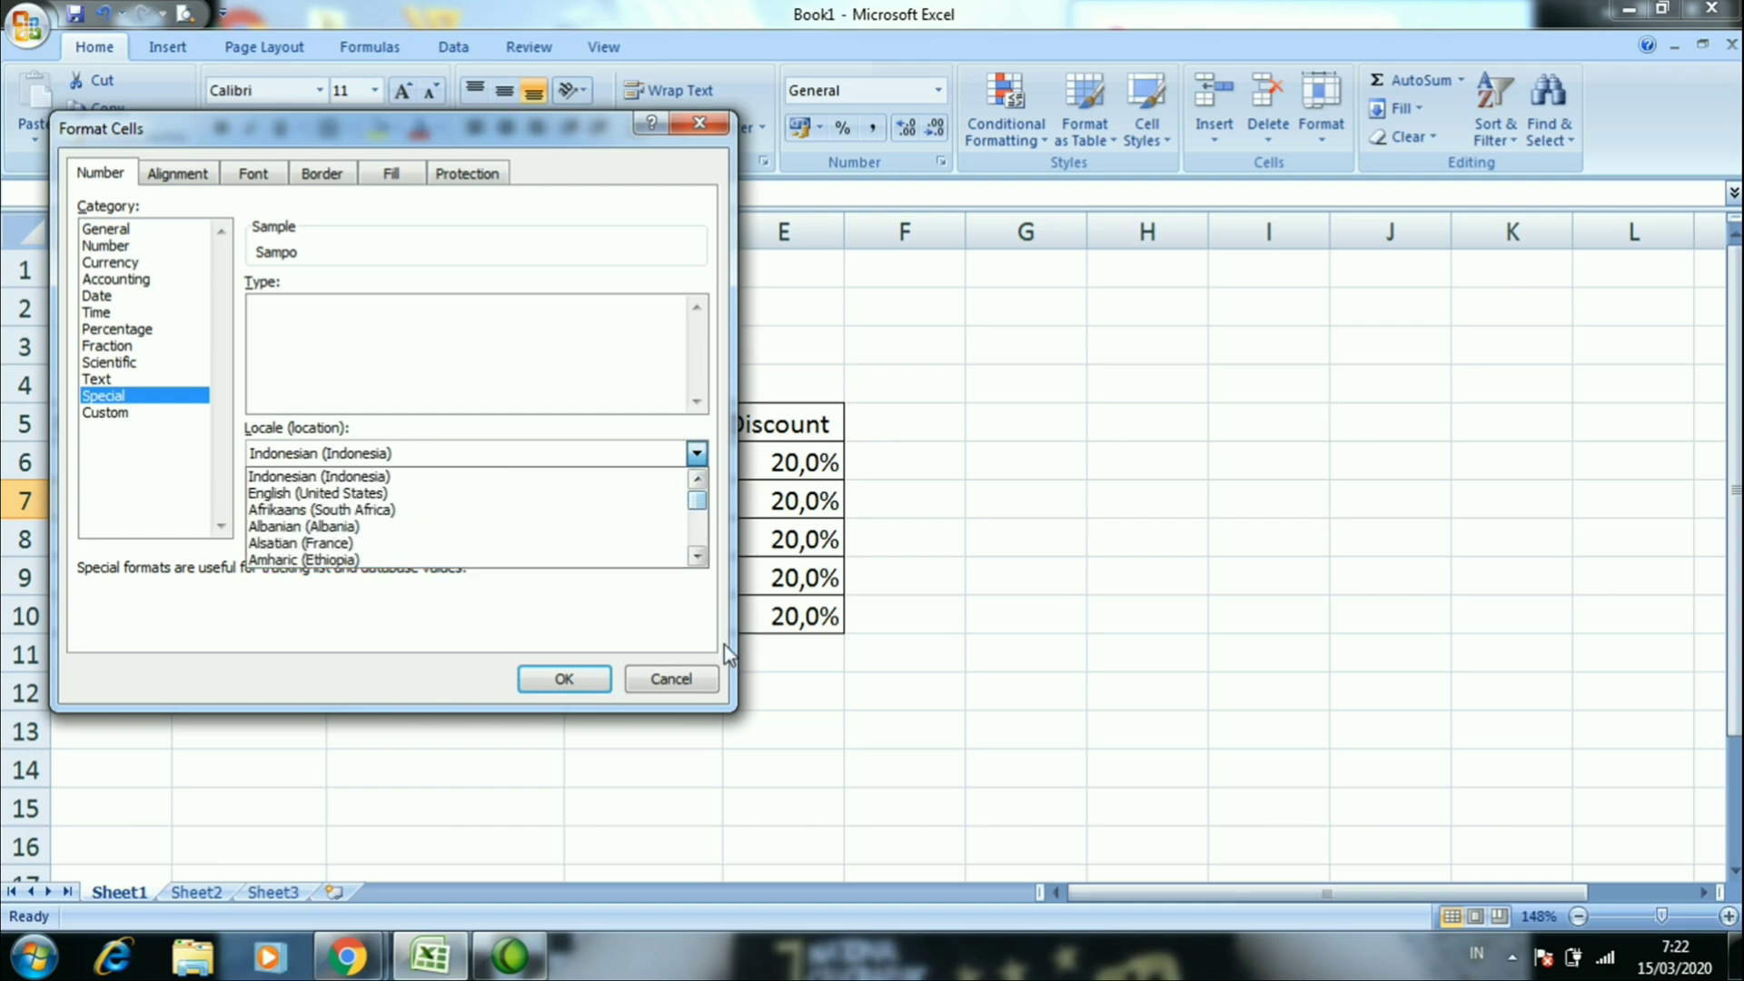
left_click(670, 679)
Open the cell format settings for the item names in B6:B10 and move the dialog clear of the Nama Item column
left_click_drag(272, 464, 269, 616)
right_click(270, 615)
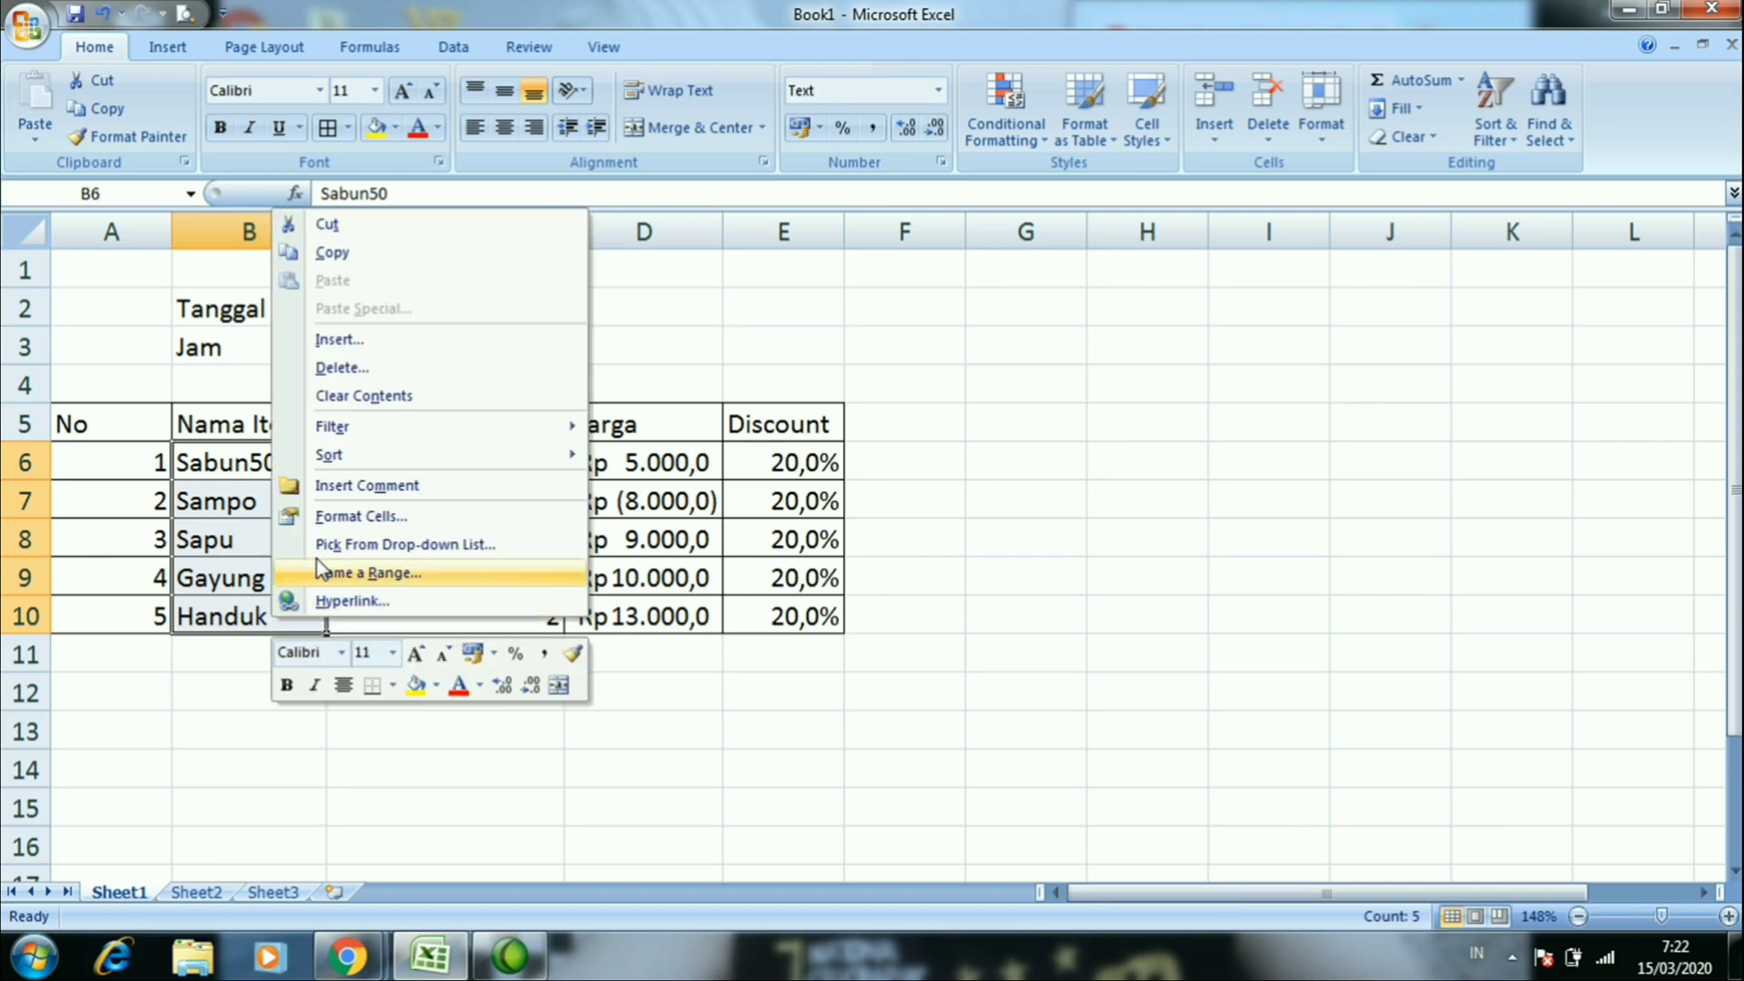
left_click(368, 511)
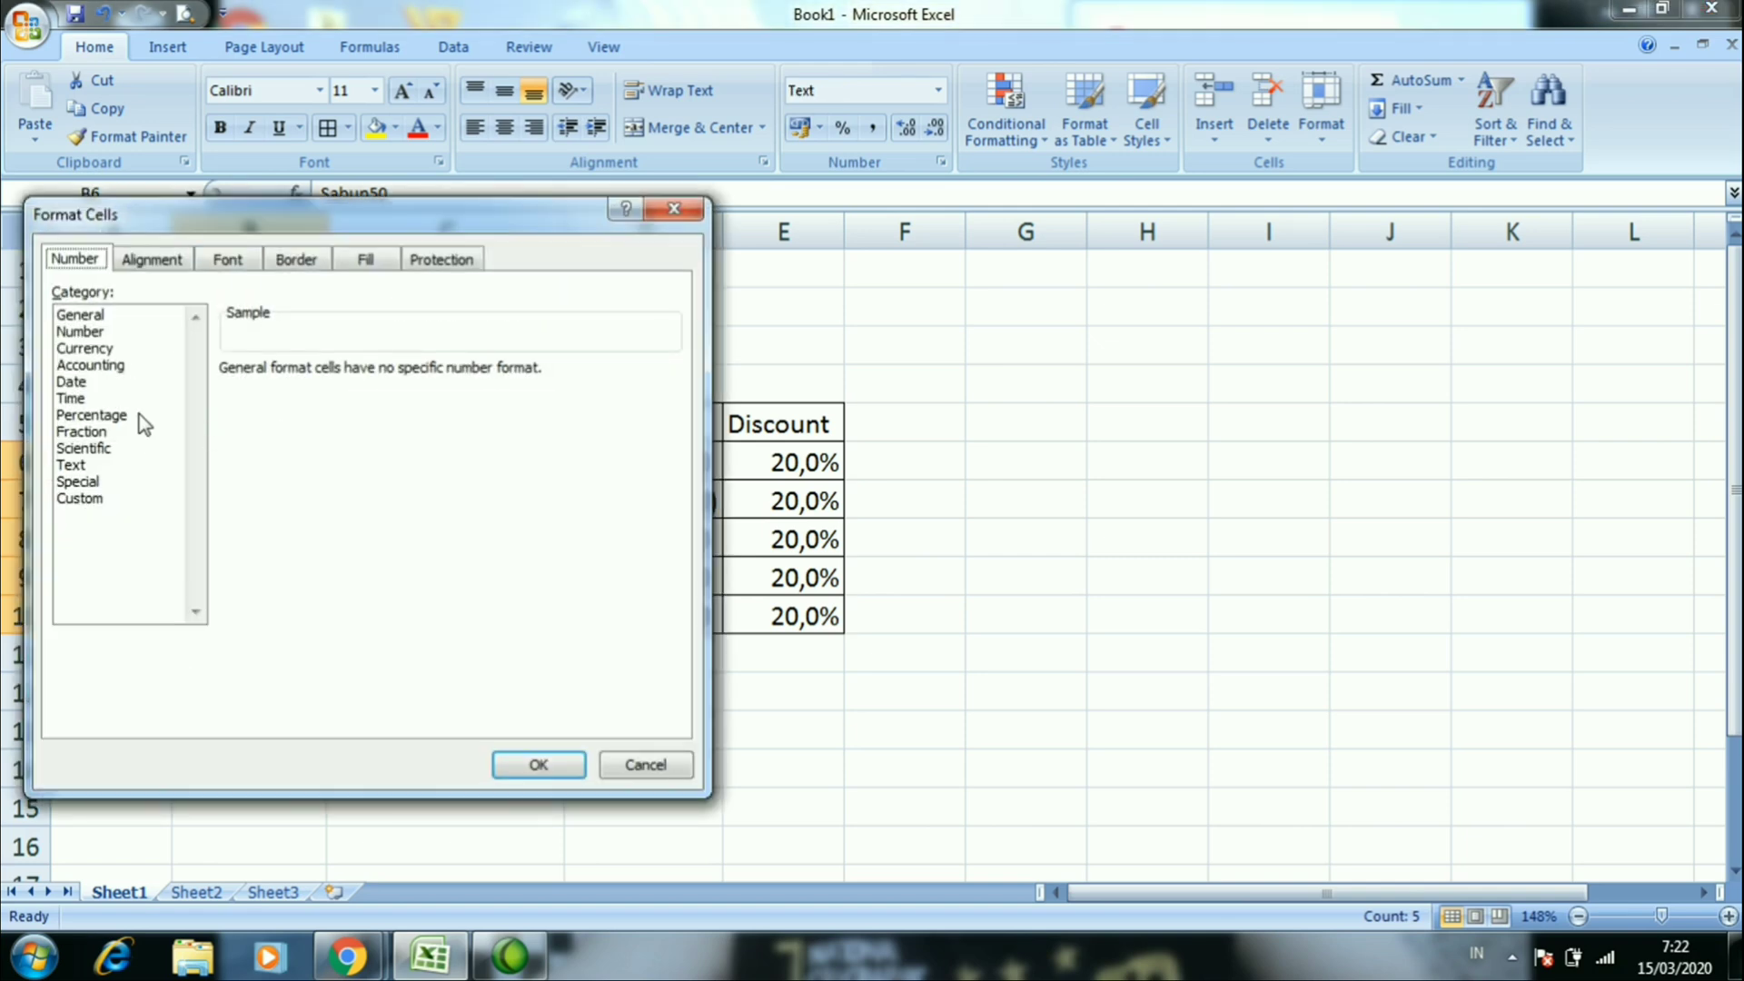
left_click_drag(298, 225, 794, 291)
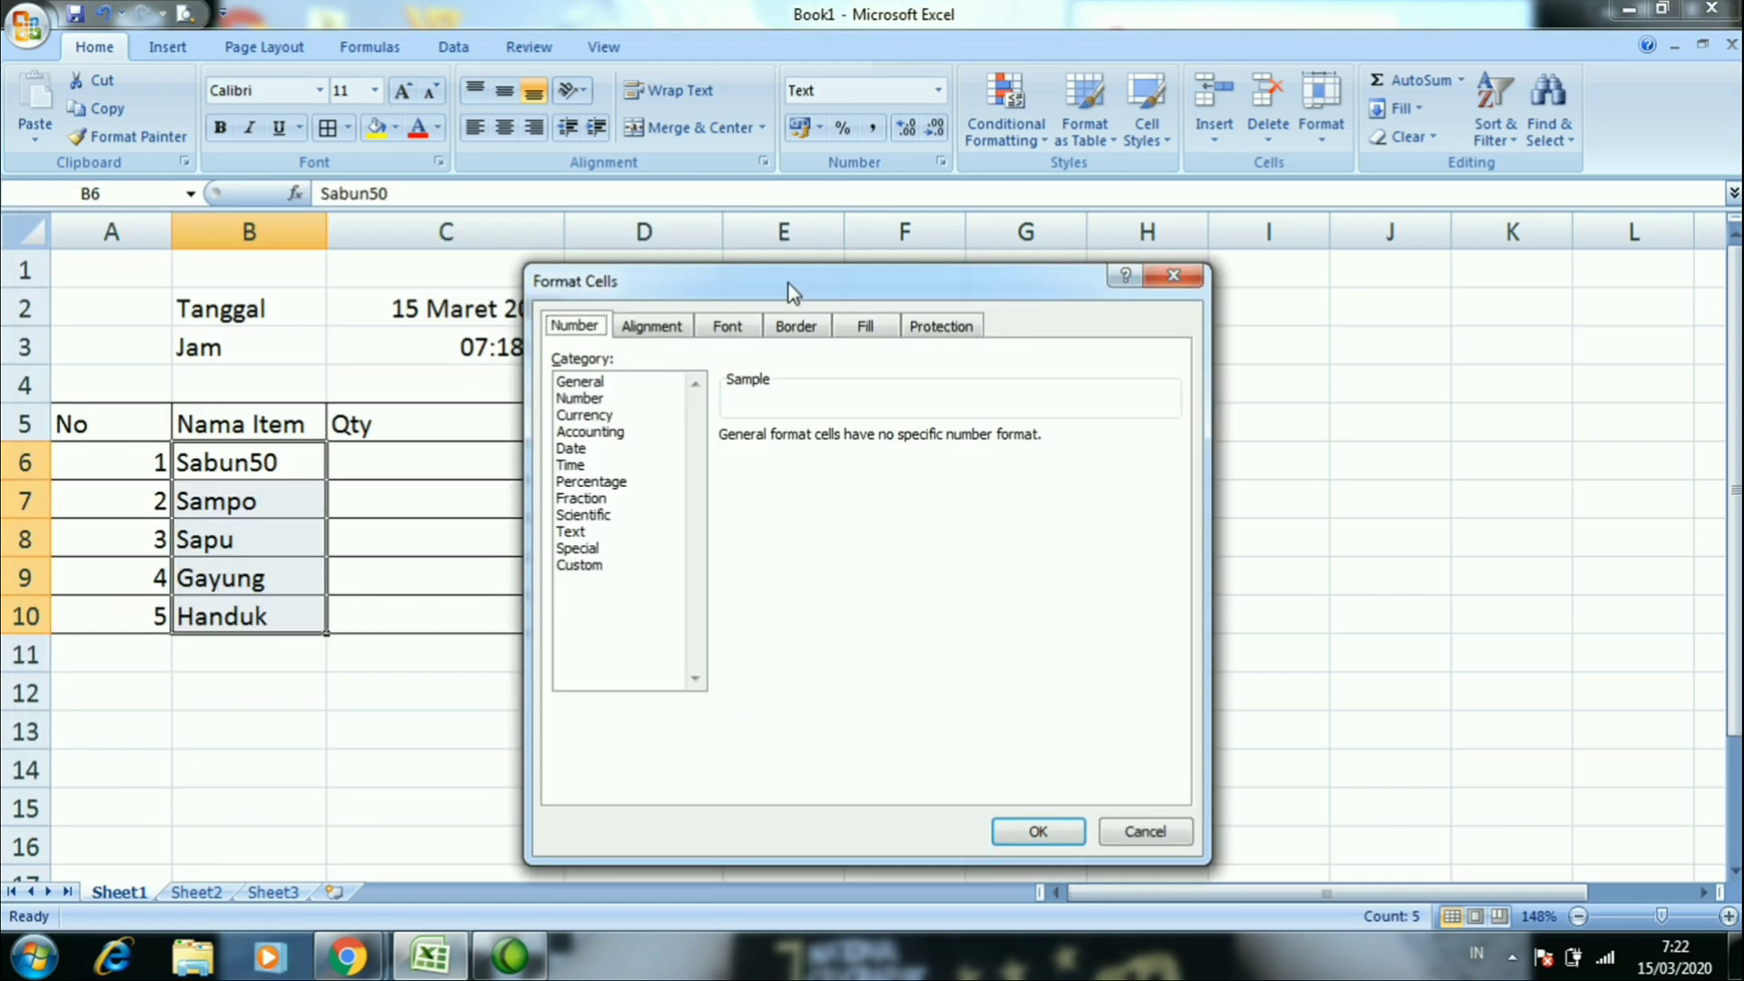
Format the item names in B6:B10 with the Special category and the Hindi (India) locale
left_click(581, 548)
left_click(789, 606)
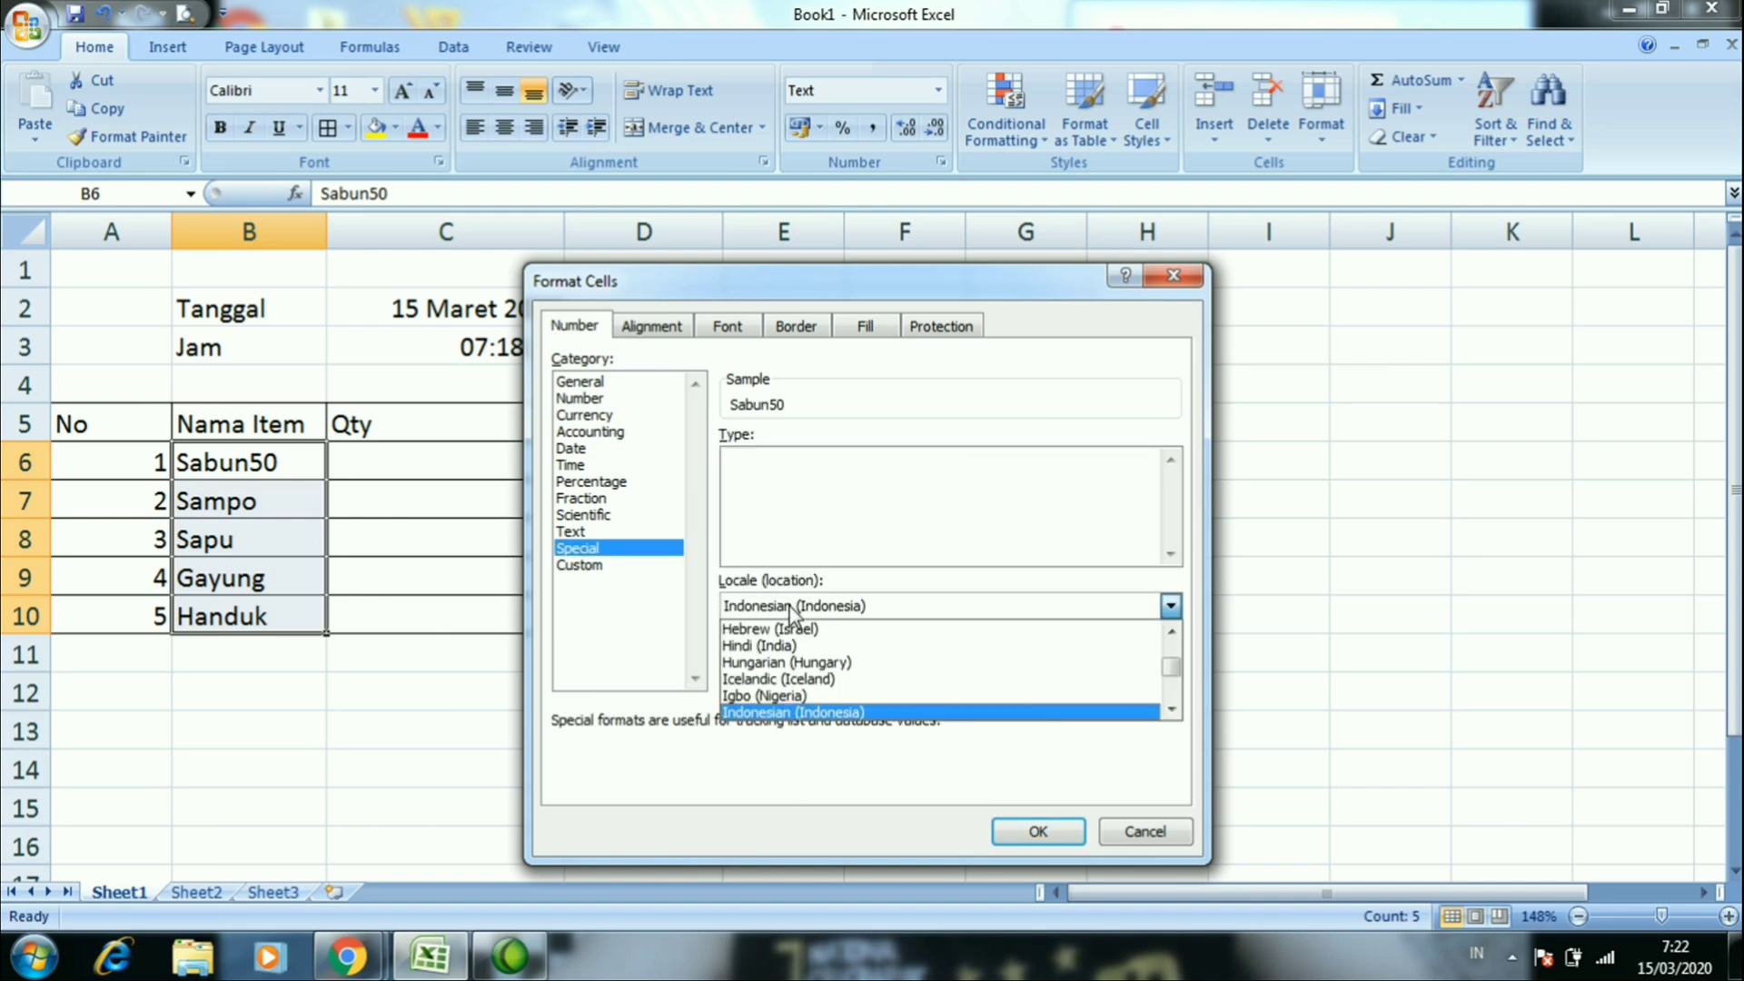
left_click(790, 646)
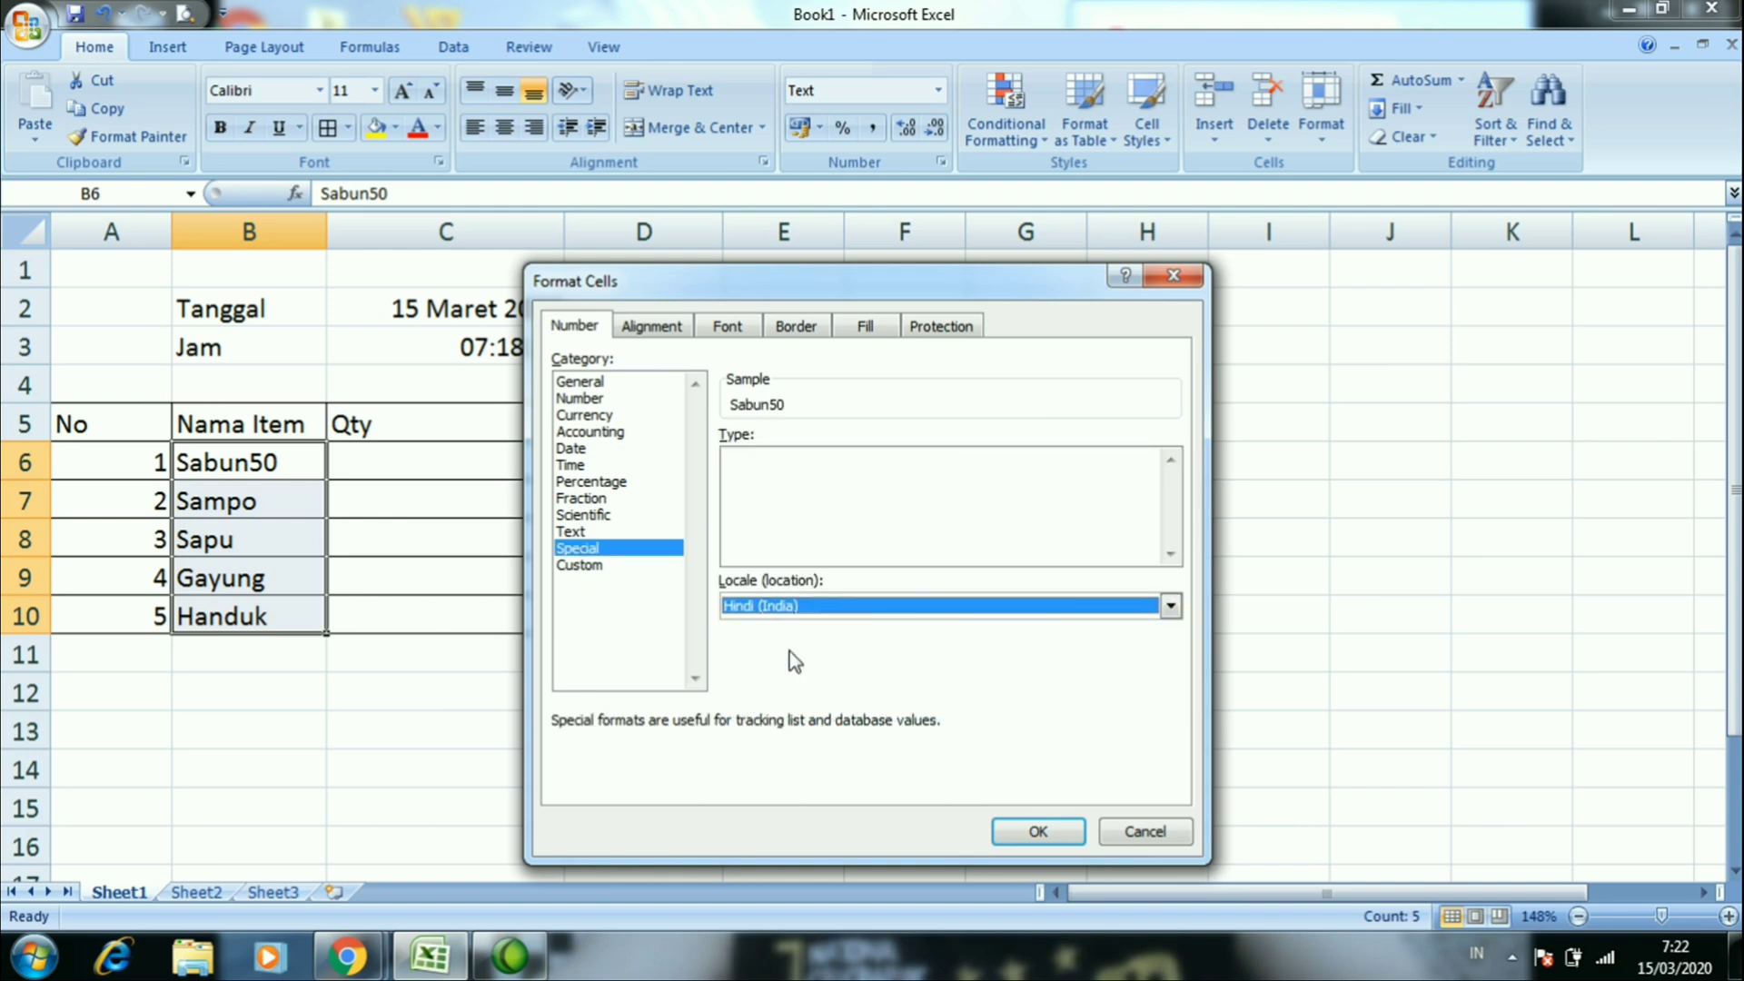
left_click(1025, 838)
left_click(550, 618)
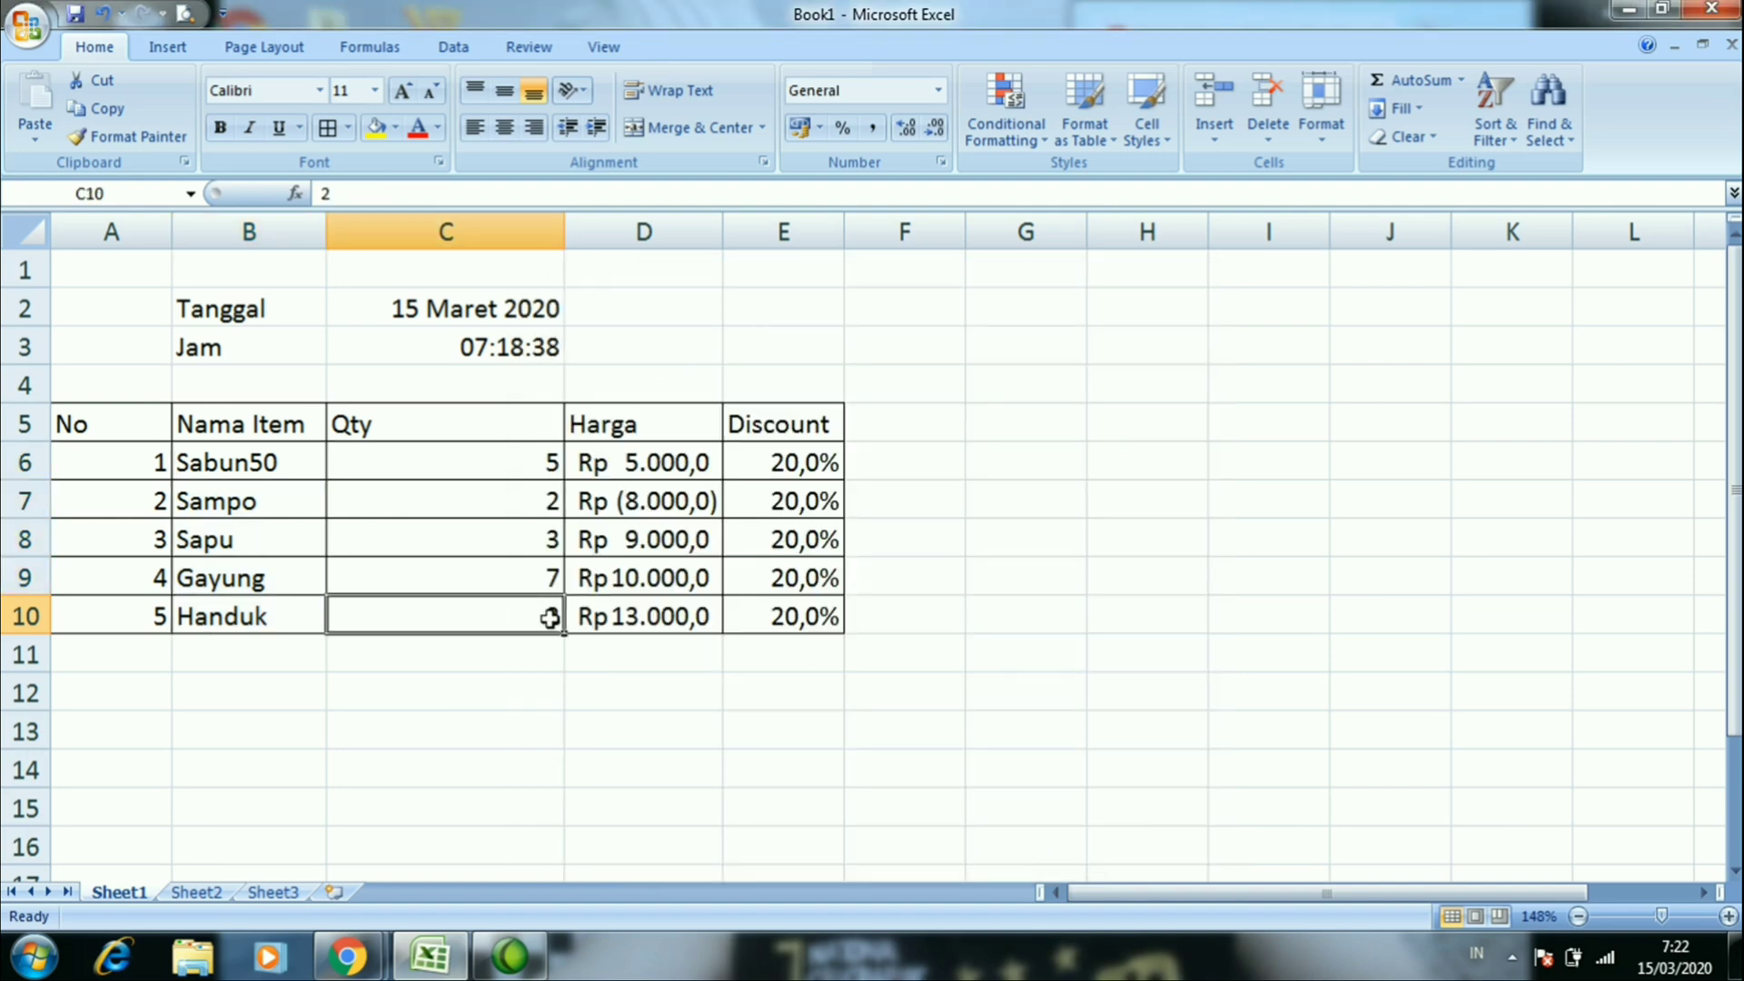
Try the Special number category with the Indonesian (Indonesia) locale on the item names in B6:B10
left_click(284, 459)
left_click_drag(284, 458, 288, 618)
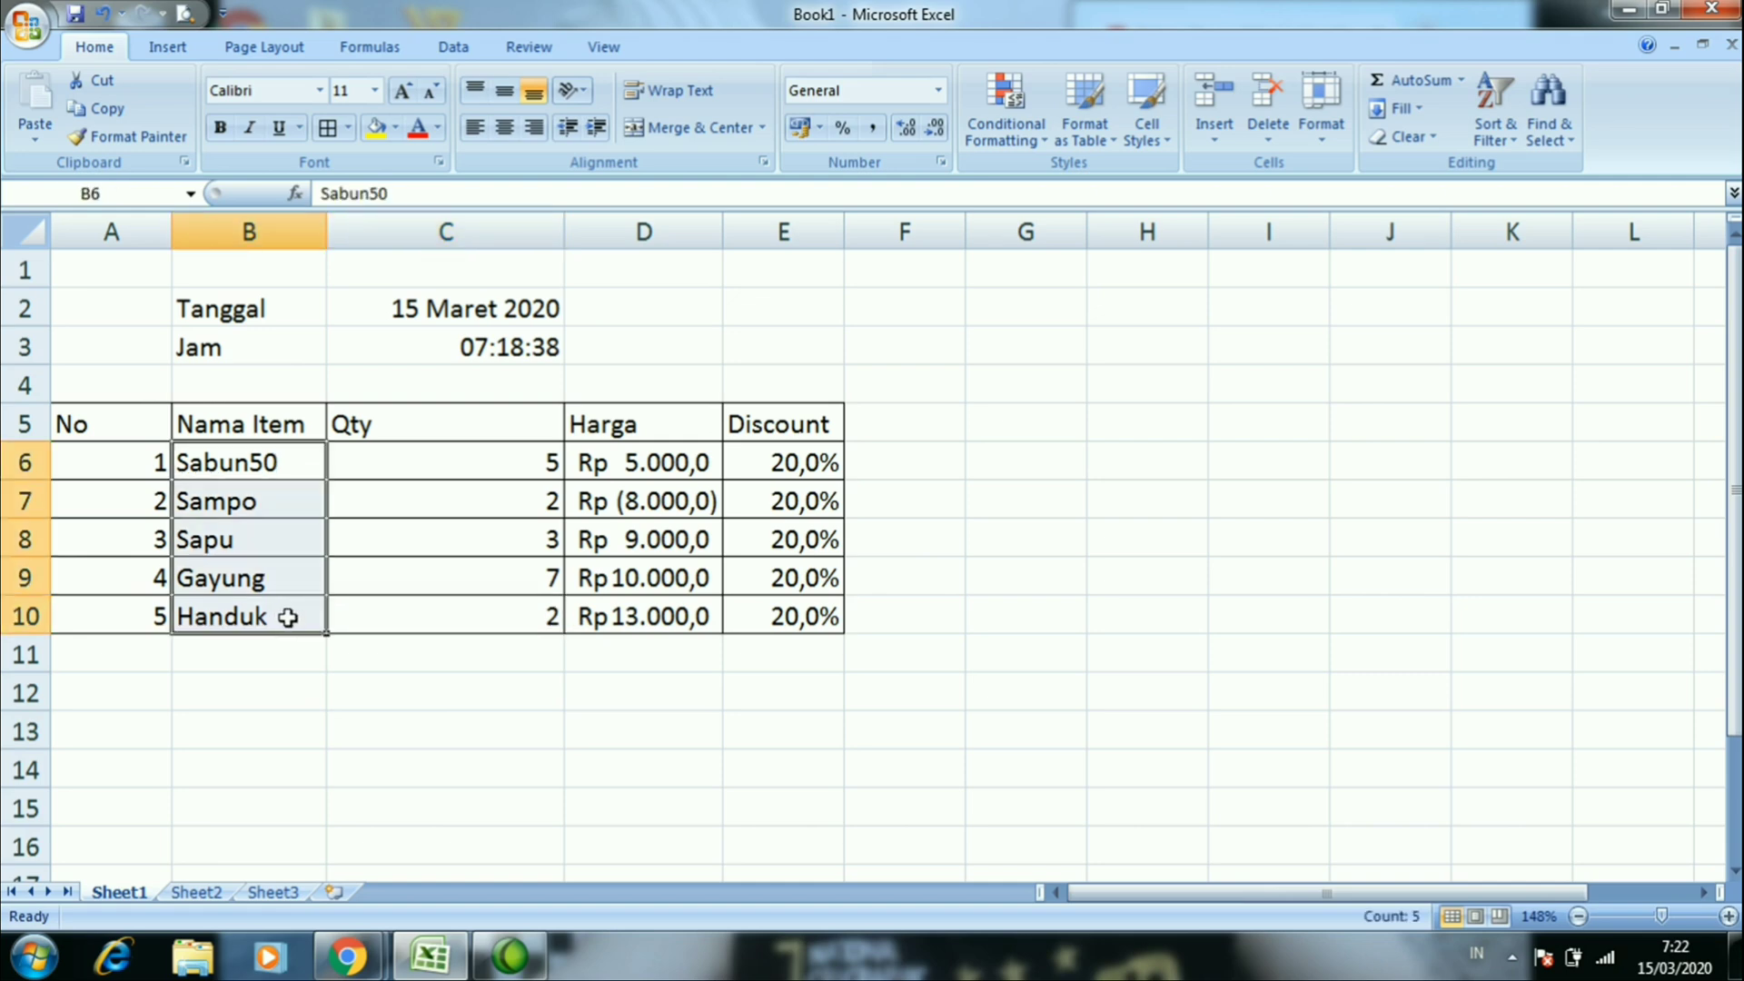
right_click(288, 618)
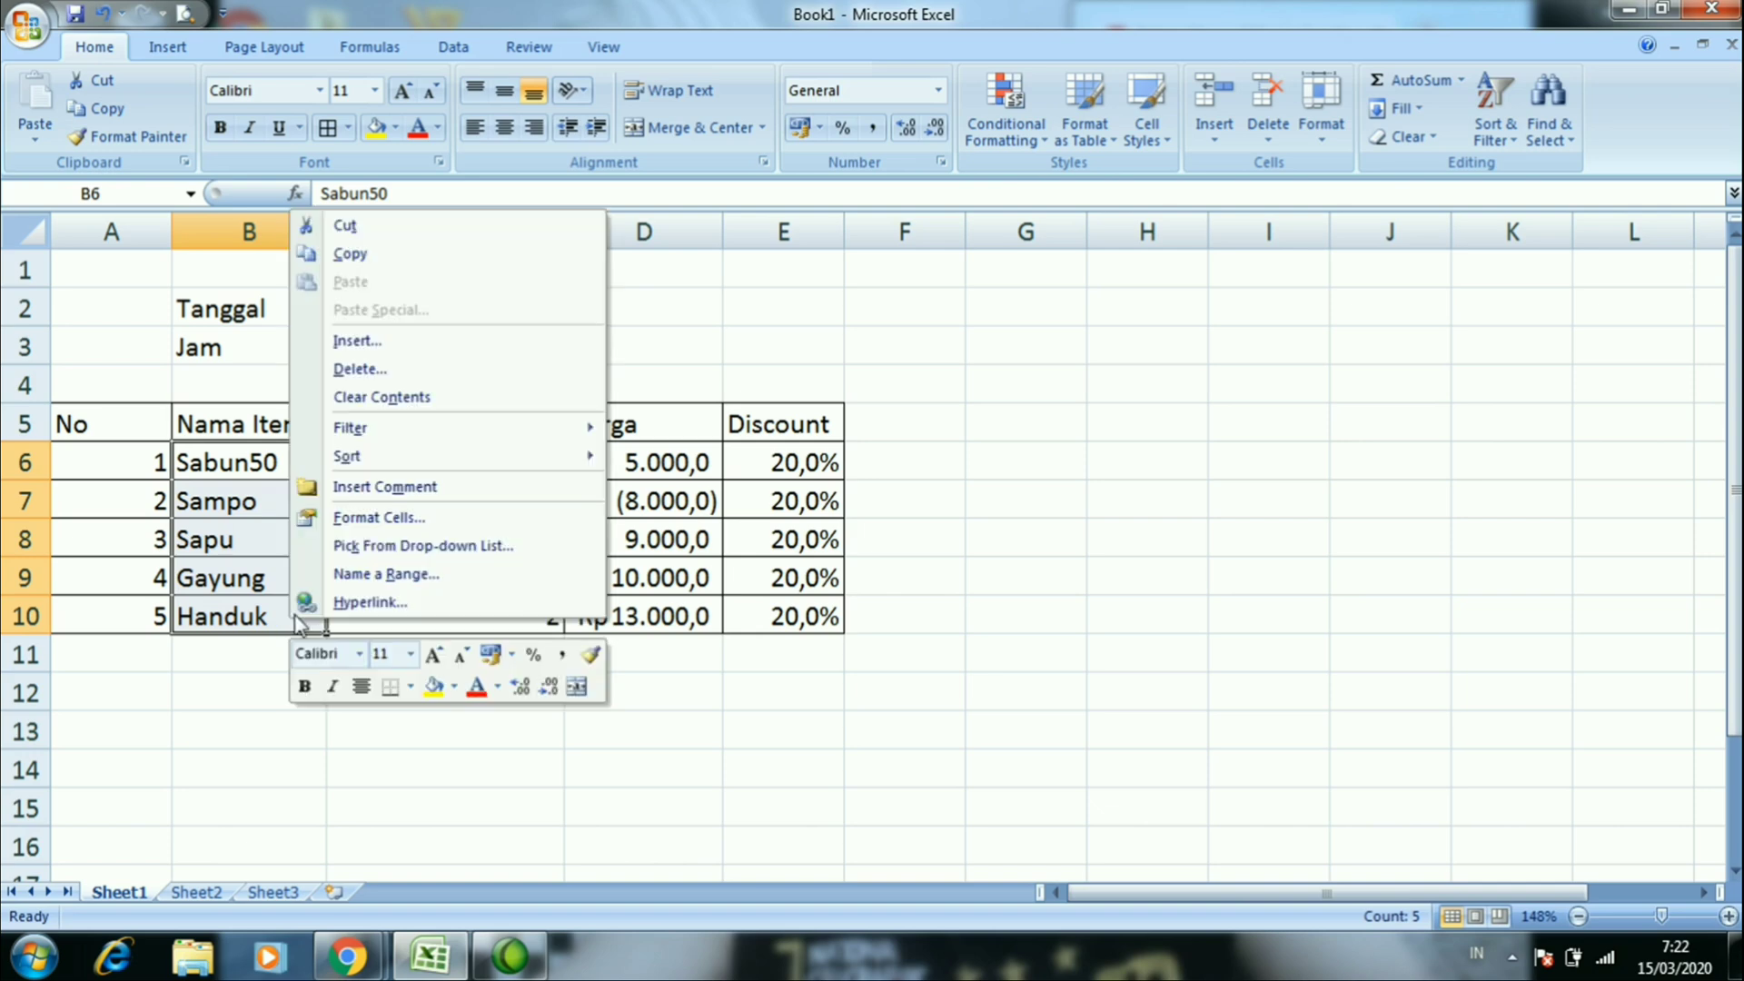
left_click(401, 517)
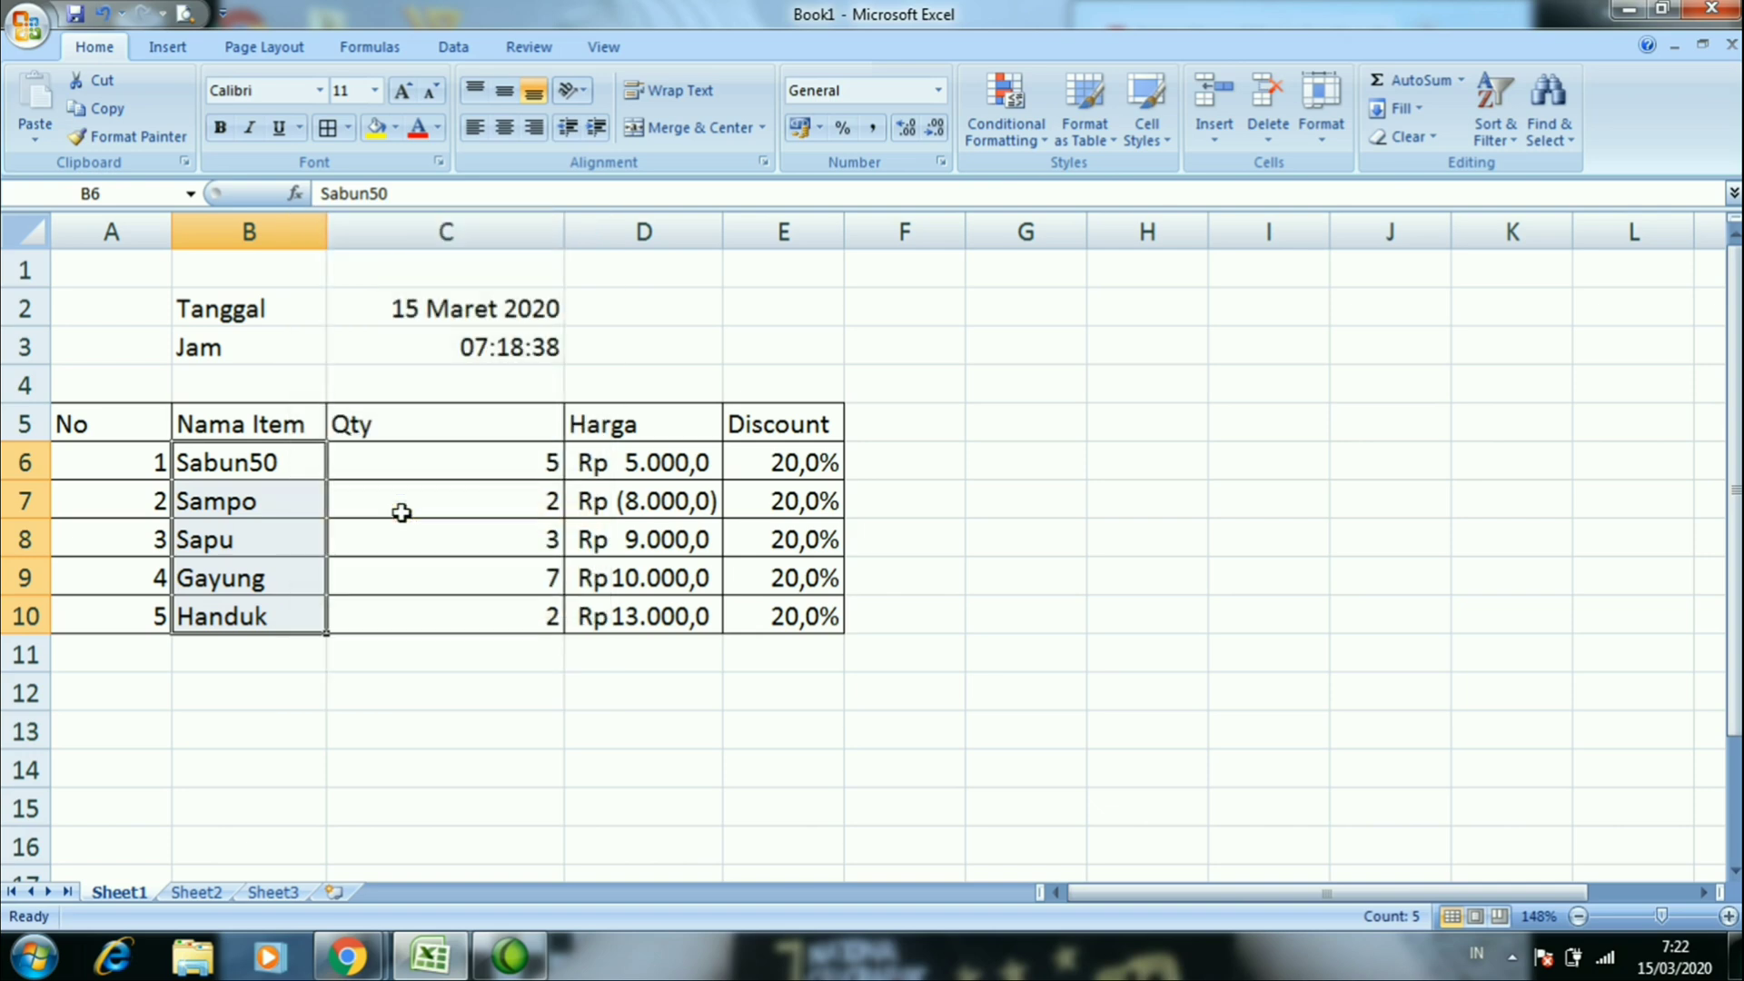
left_click_drag(292, 205, 881, 204)
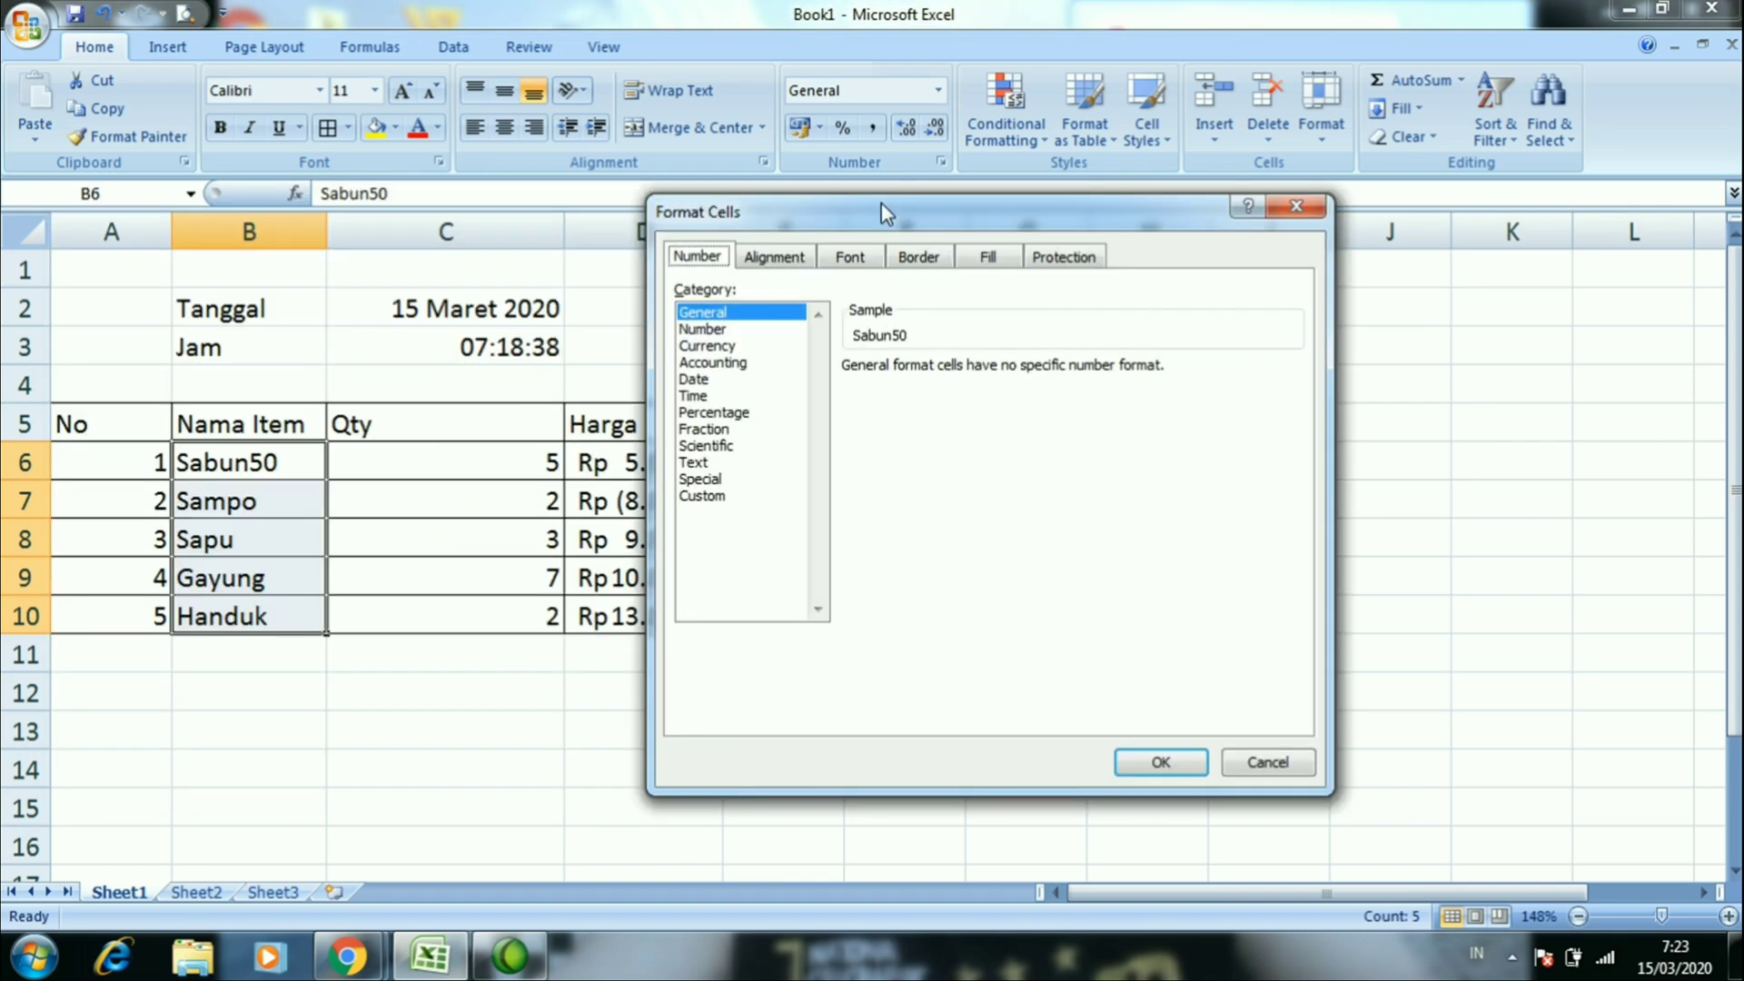
left_click(722, 482)
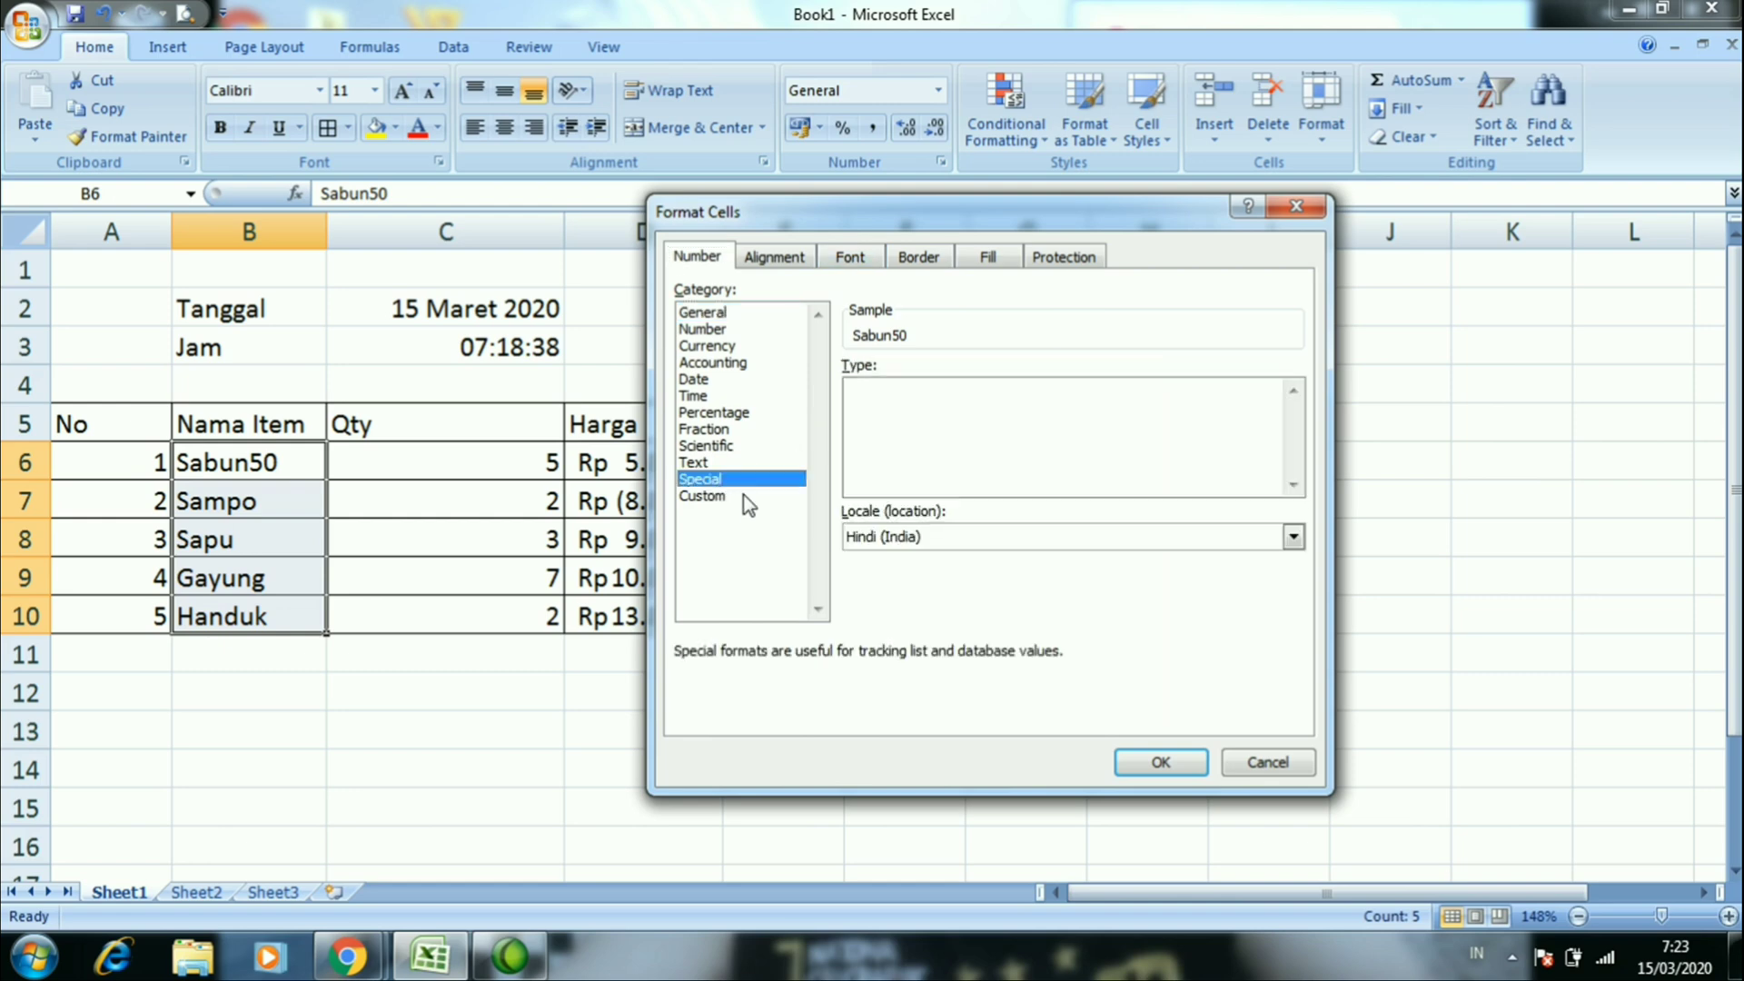
left_click(887, 543)
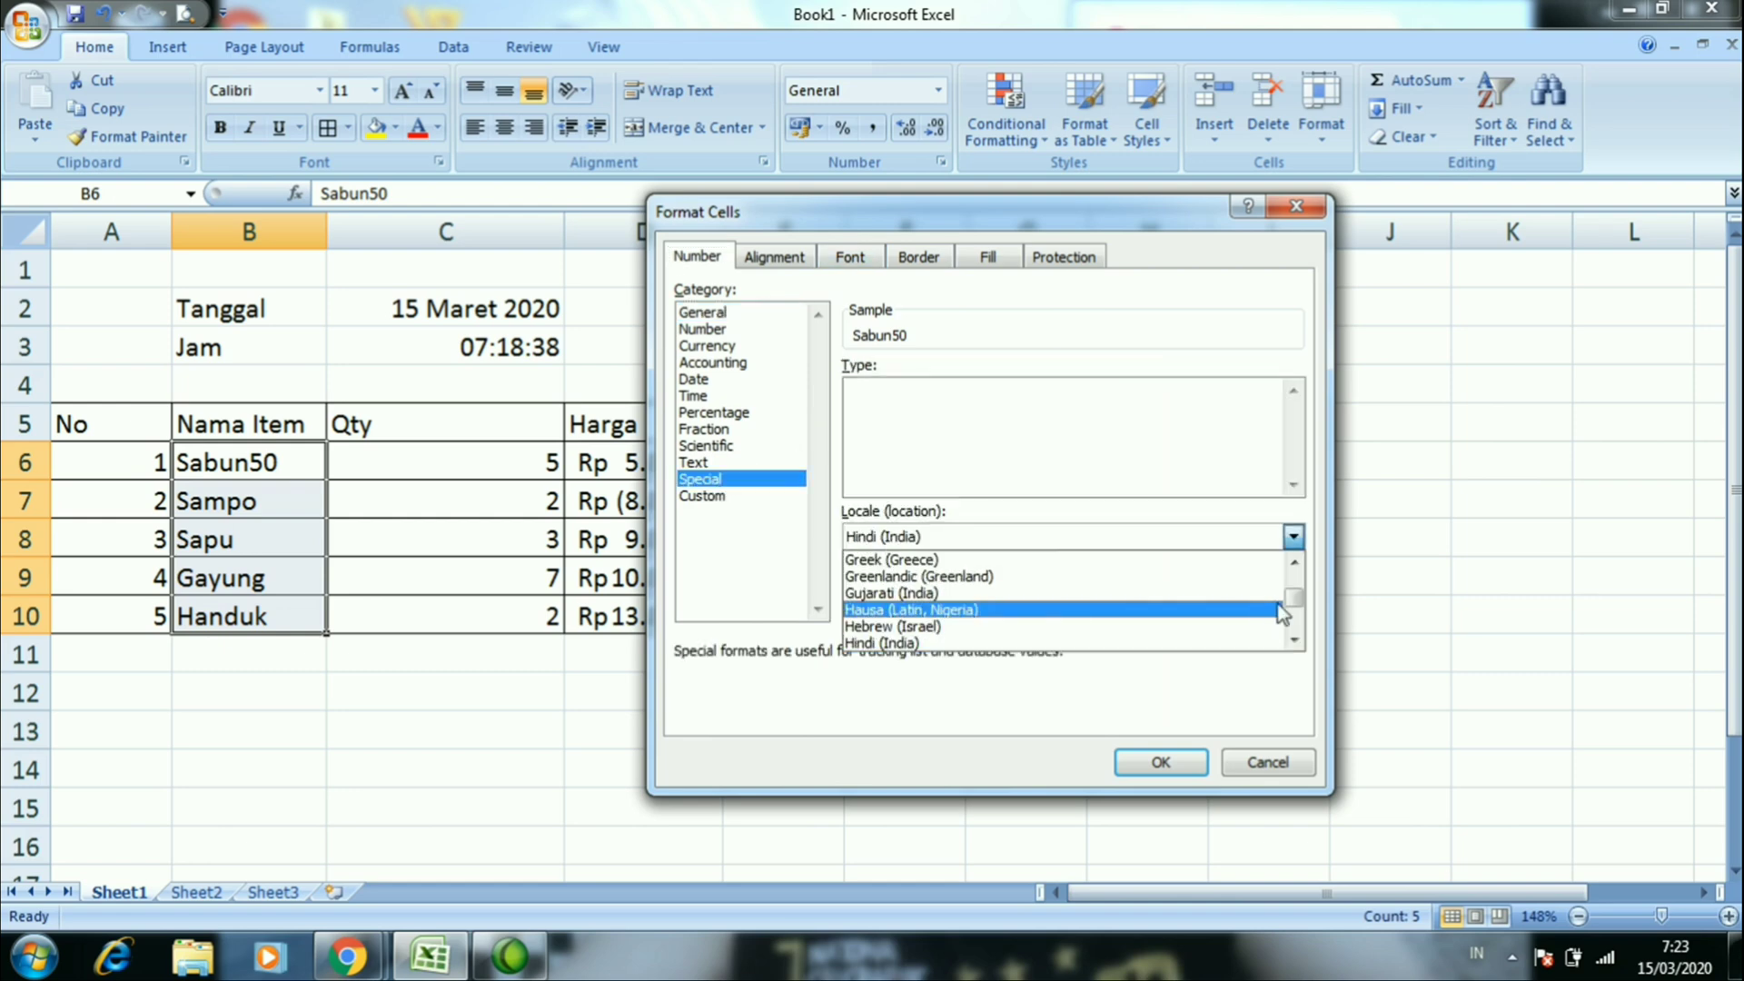
left_click(1294, 640)
left_click(1294, 640)
left_click(1294, 640)
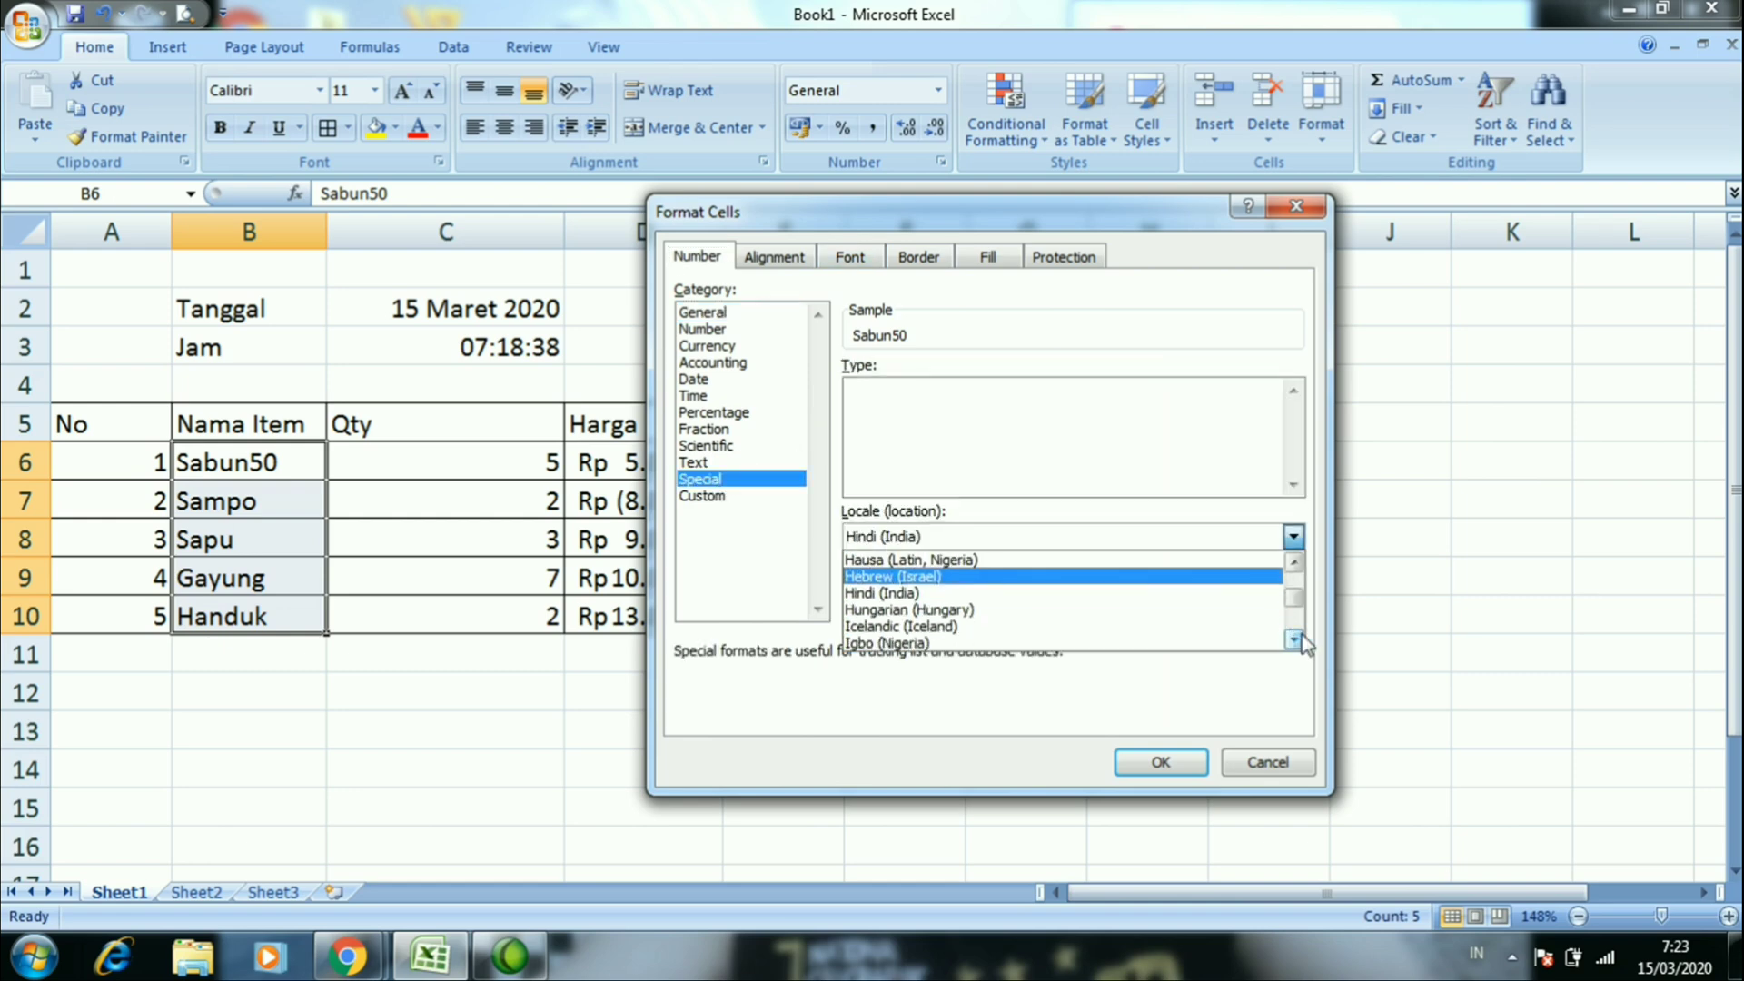
left_click(1294, 640)
left_click(1295, 641)
left_click(1294, 640)
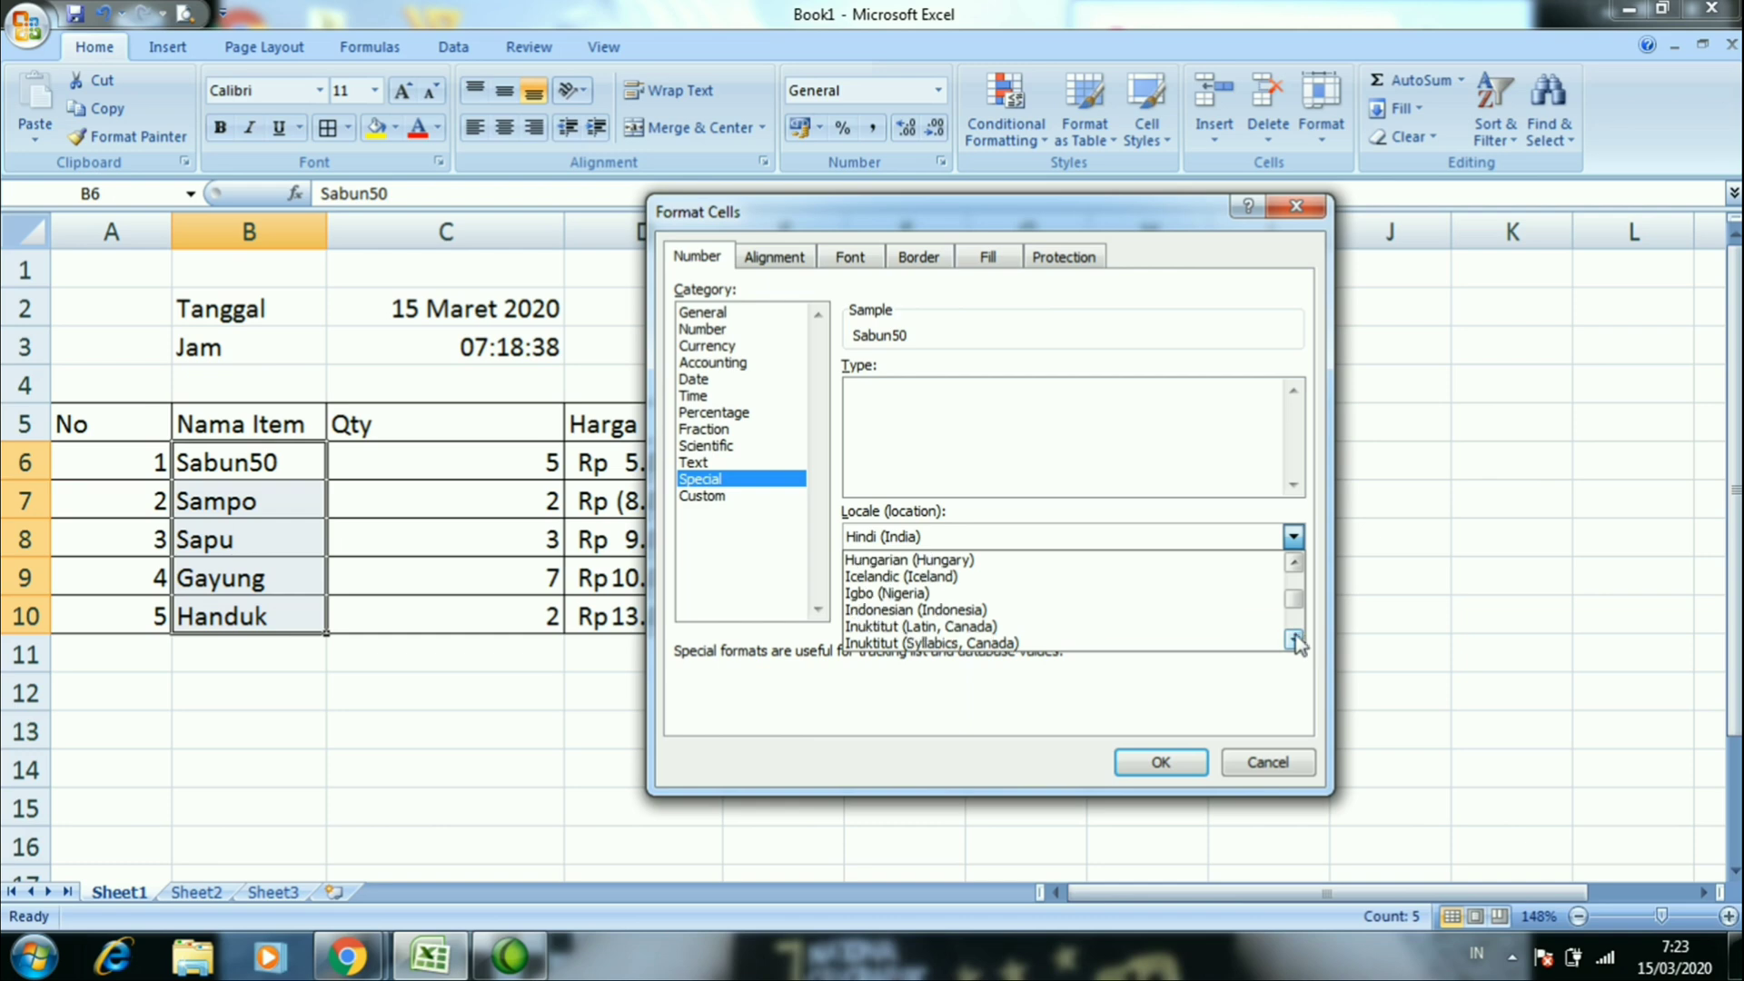
left_click(1141, 610)
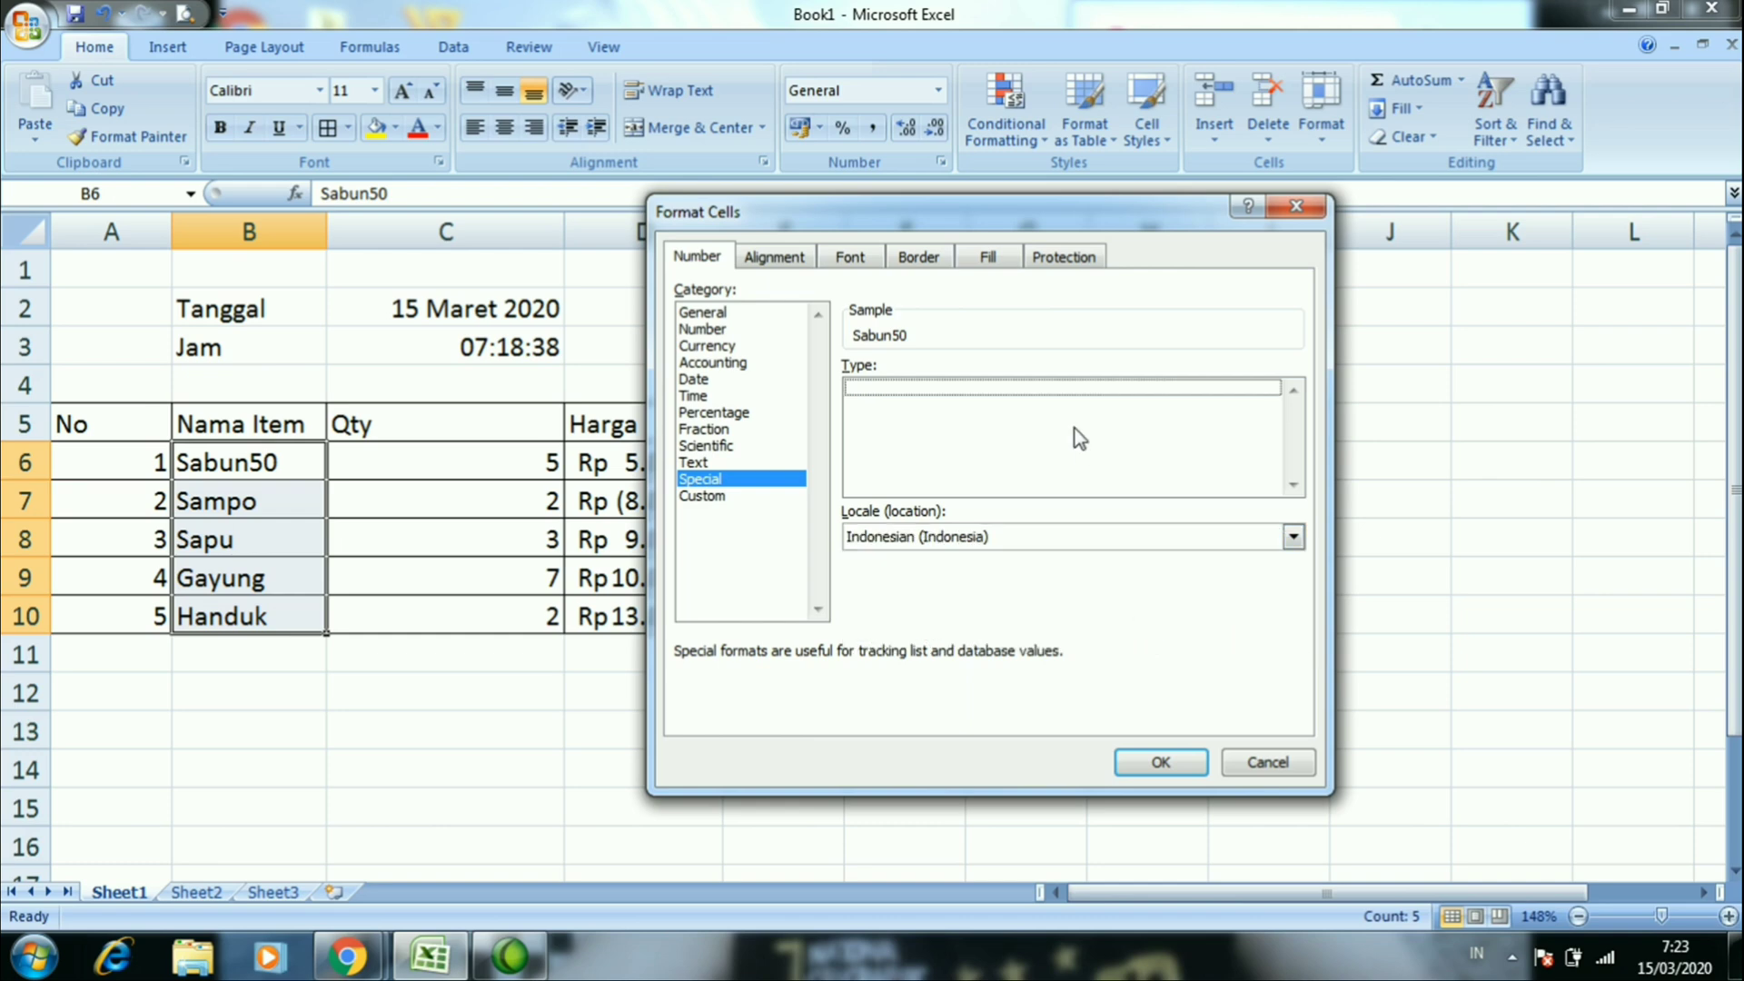
Try the custom format codes #.##0_);[Red](#.##0) and Rp#.##0 on the item names, and cancel the format changes
left_click(767, 497)
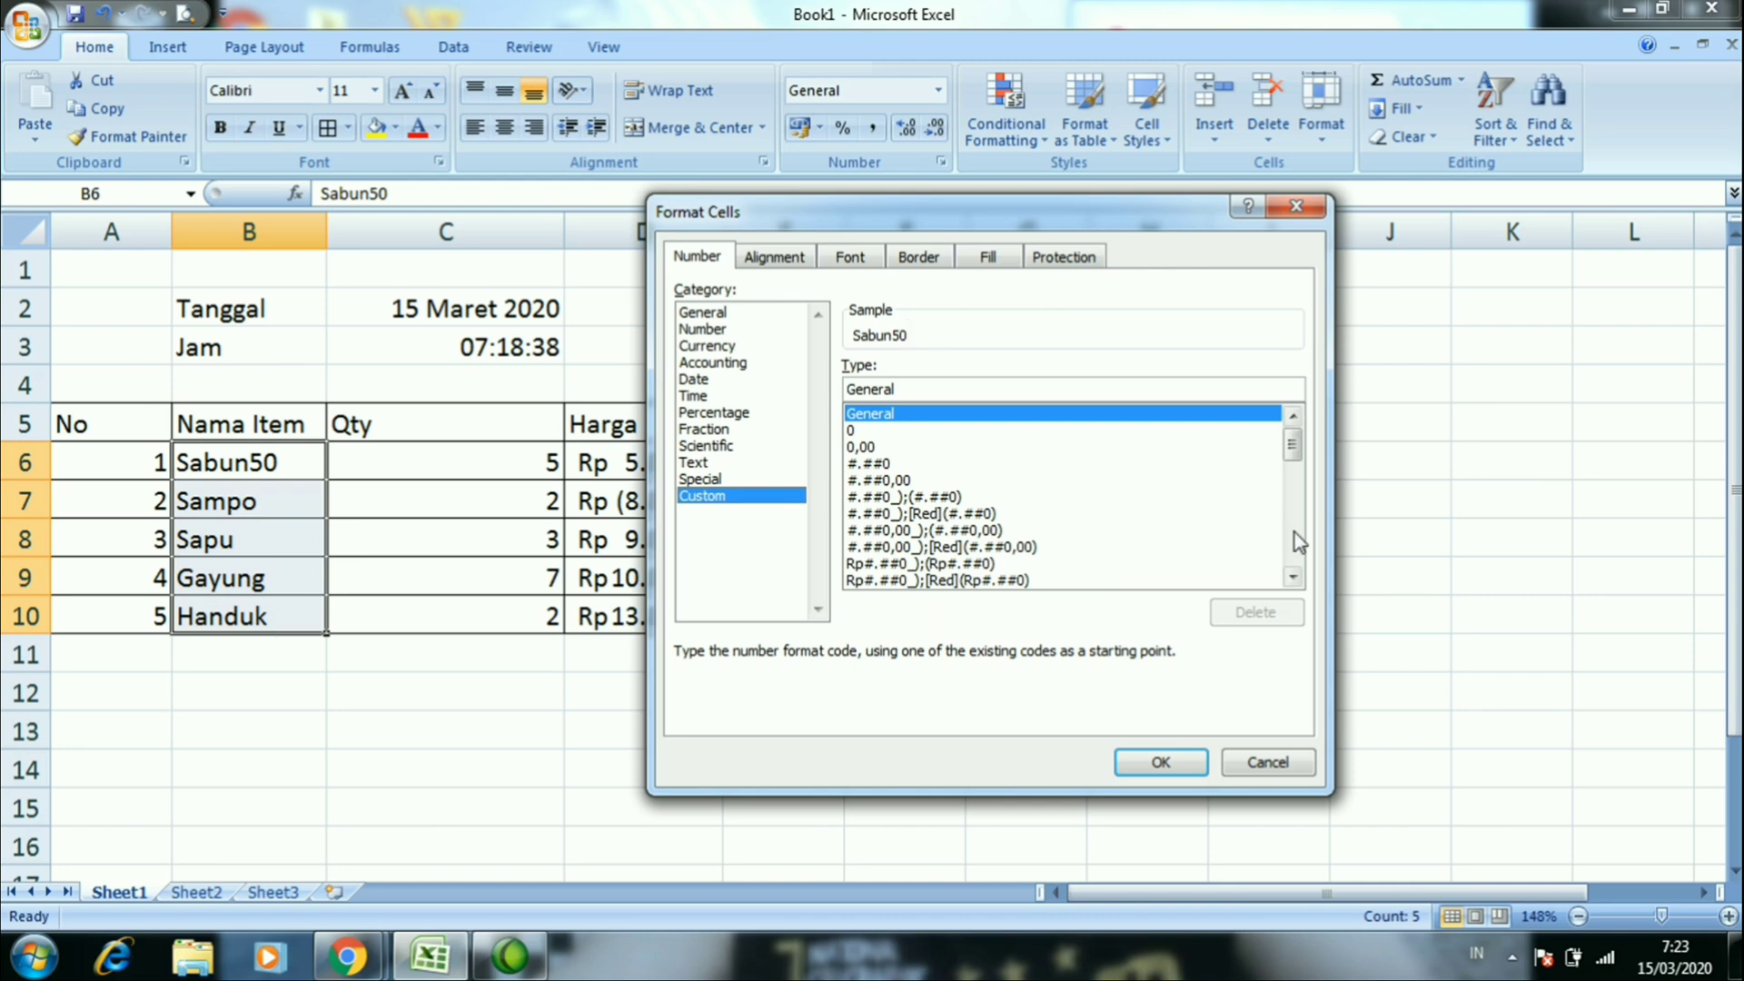
left_click(956, 514)
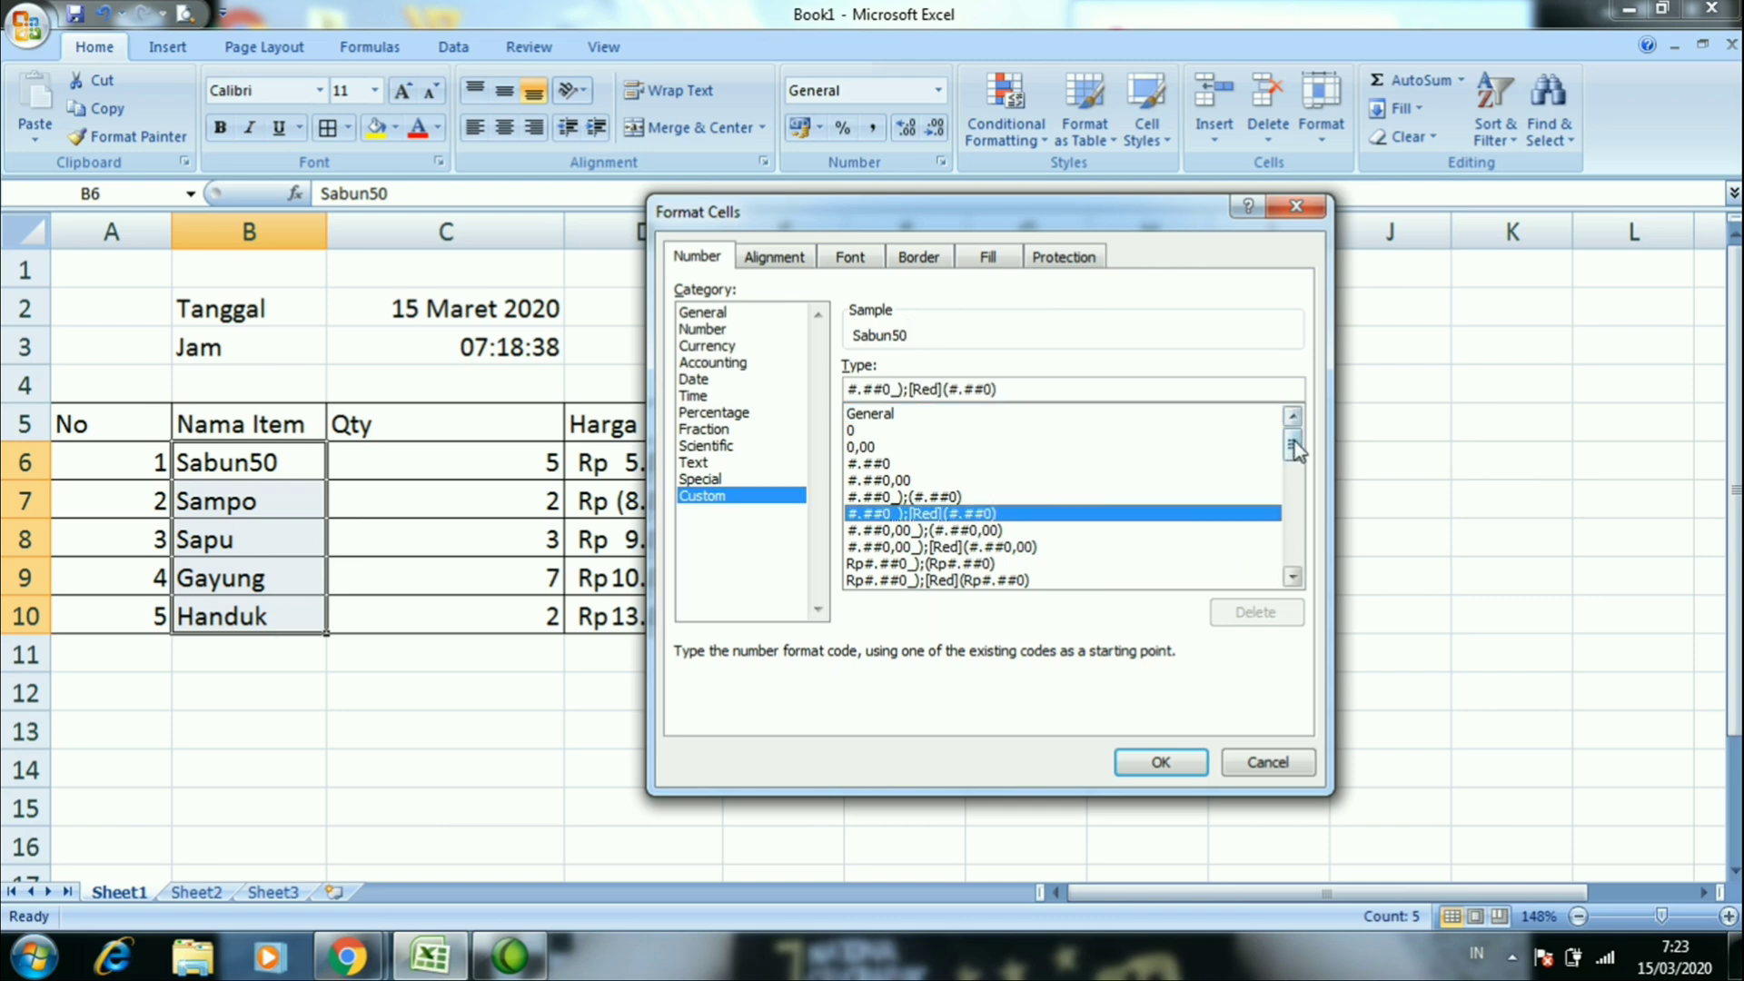
left_click_drag(1293, 445, 1293, 551)
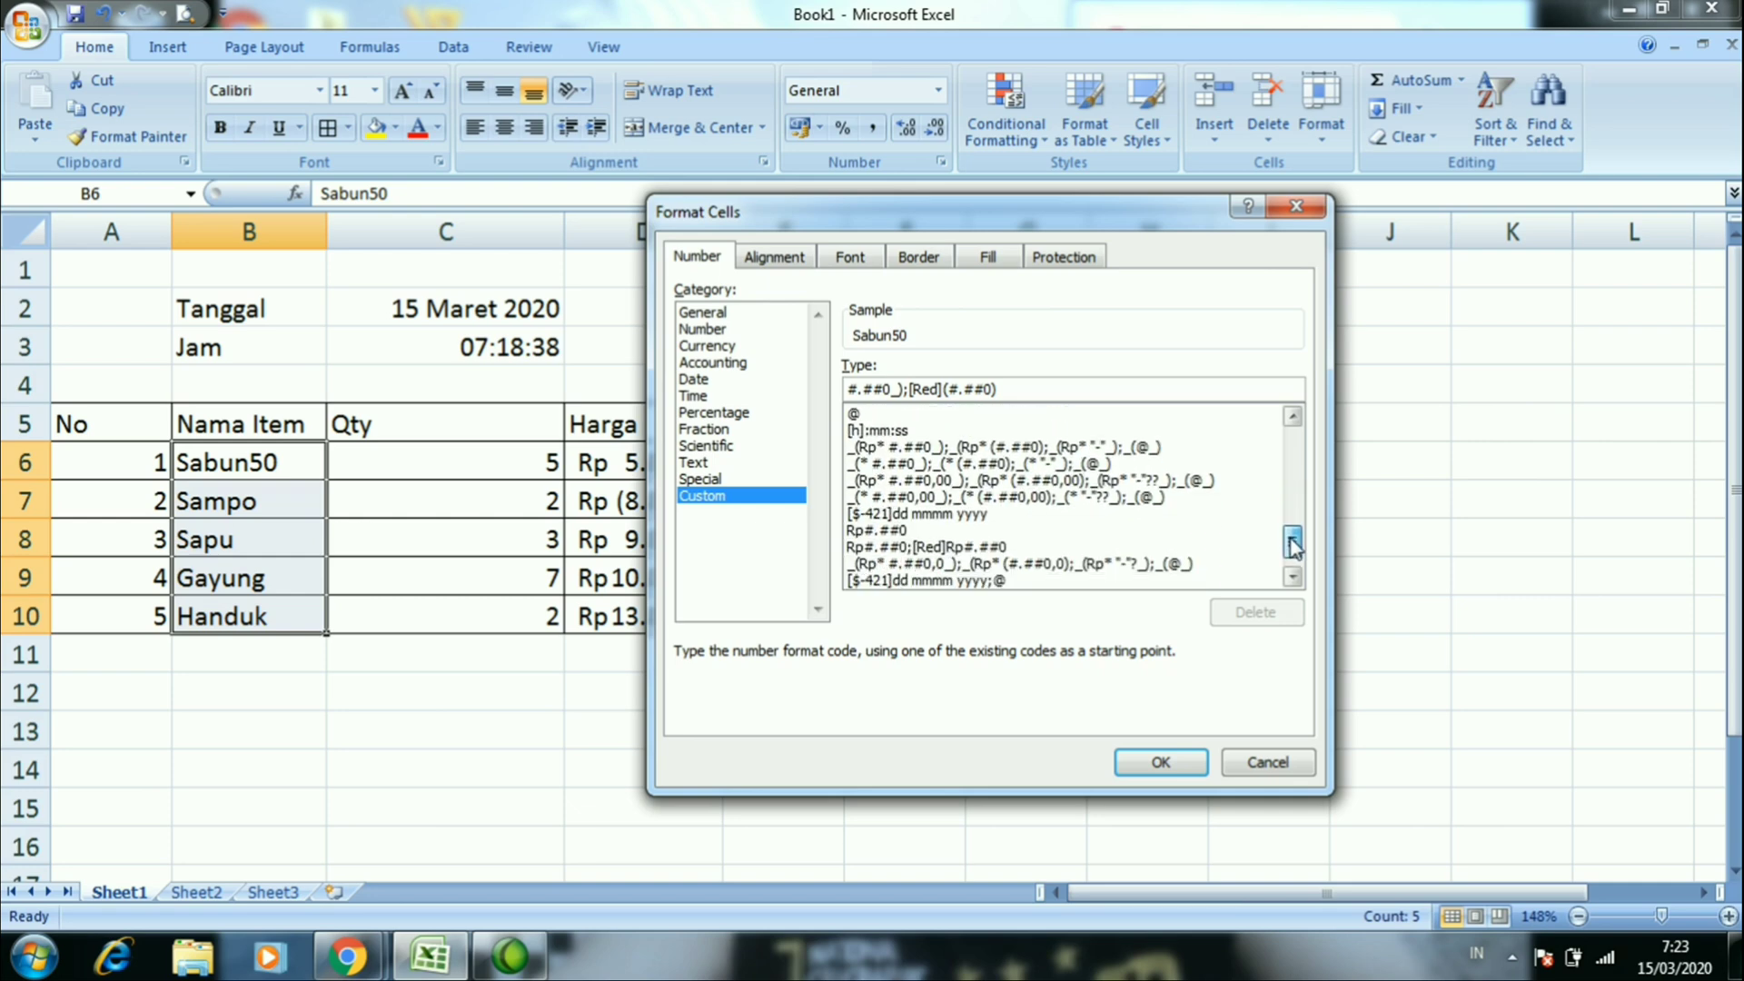
left_click(877, 532)
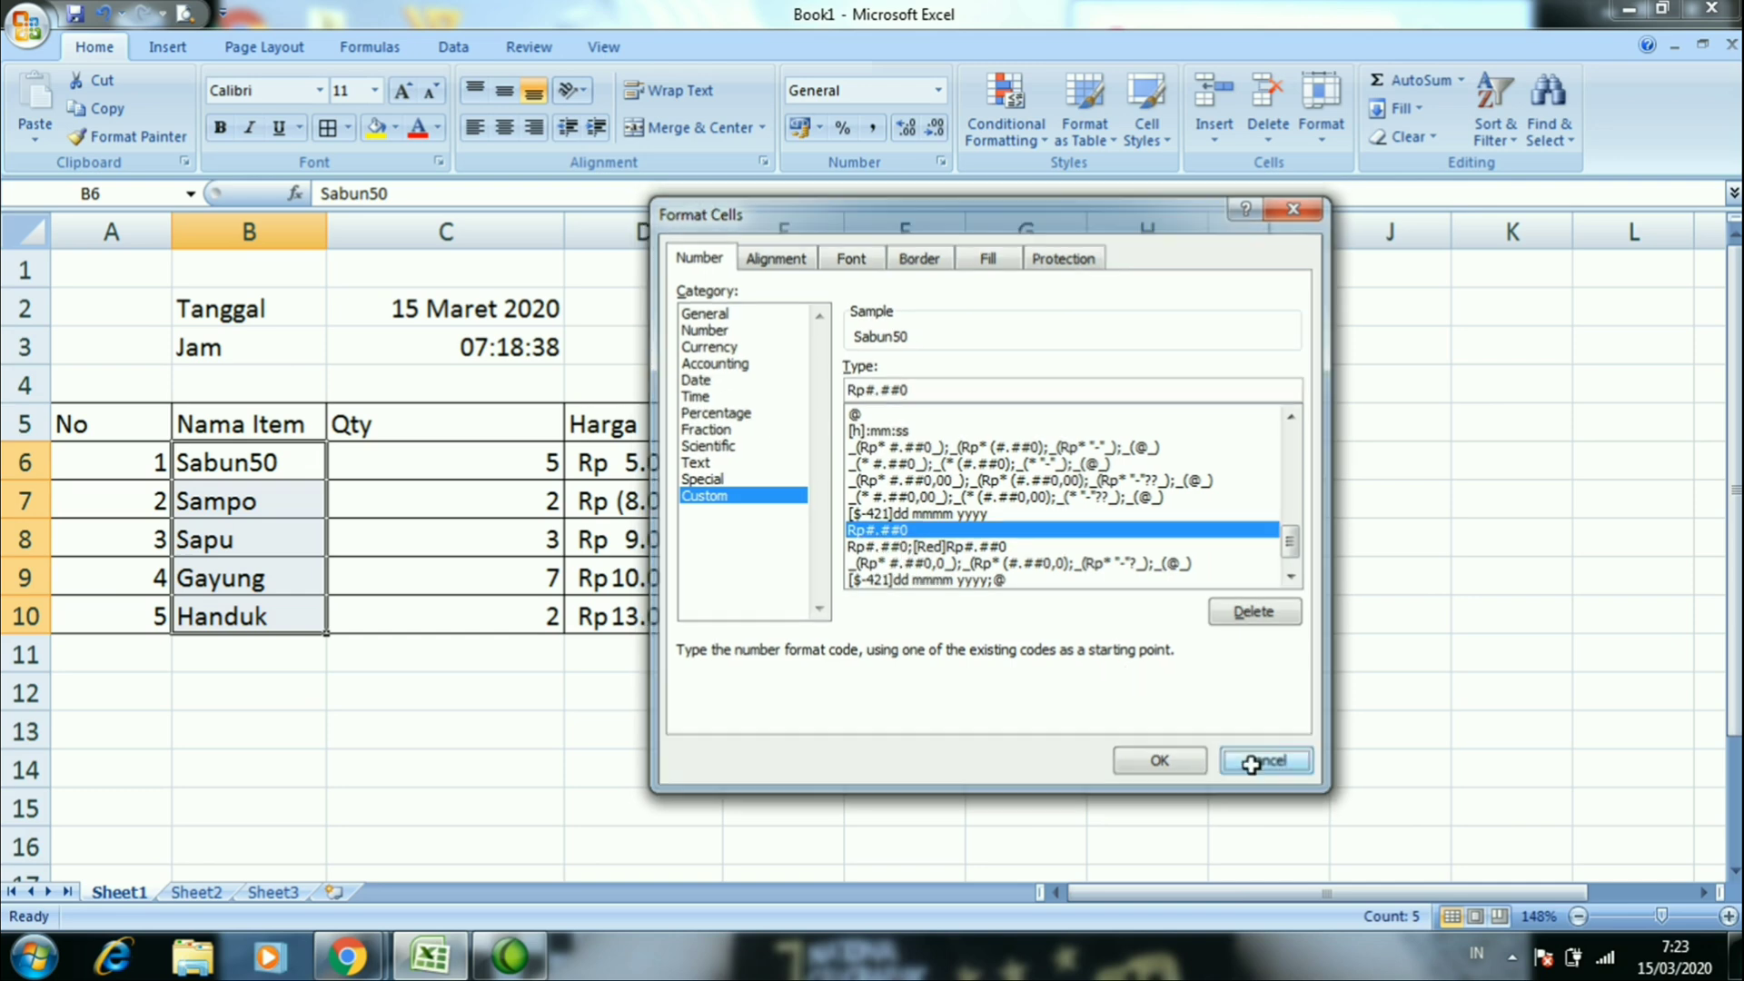
left_click(1265, 761)
Apply the custom number format Rp#.##0 to the Harga prices in D6:D10
left_click_drag(634, 459, 642, 615)
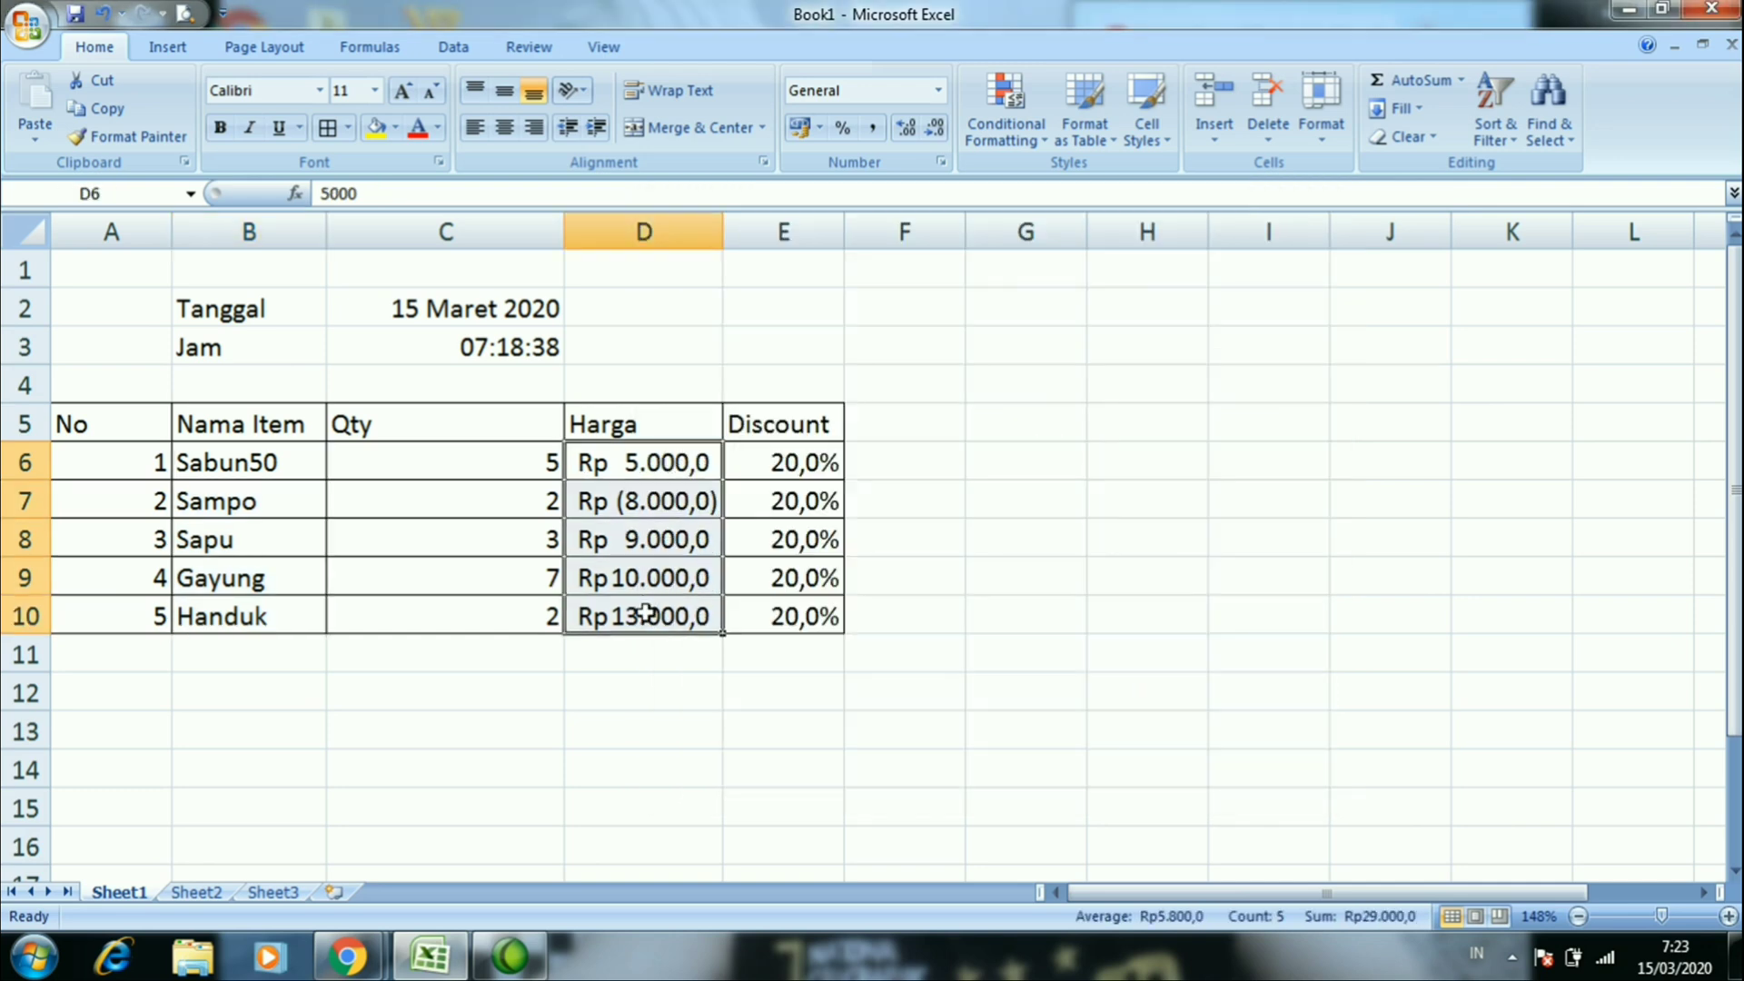
right_click(647, 621)
left_click(744, 520)
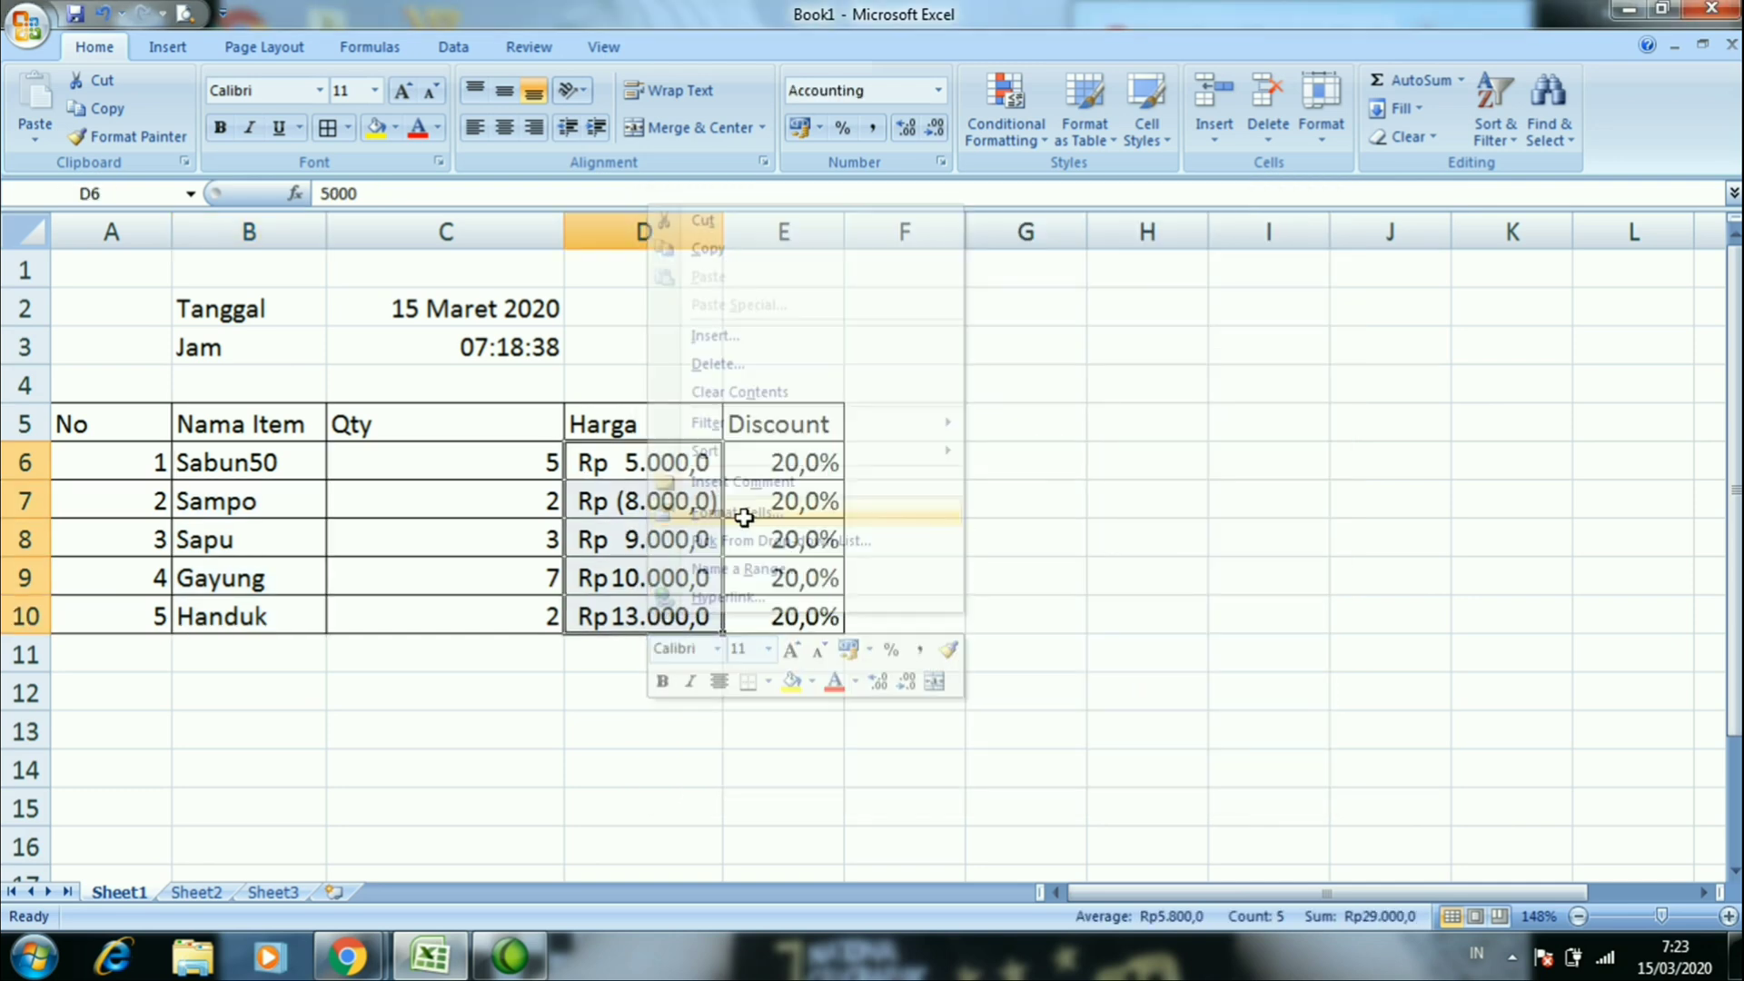
left_click(522, 505)
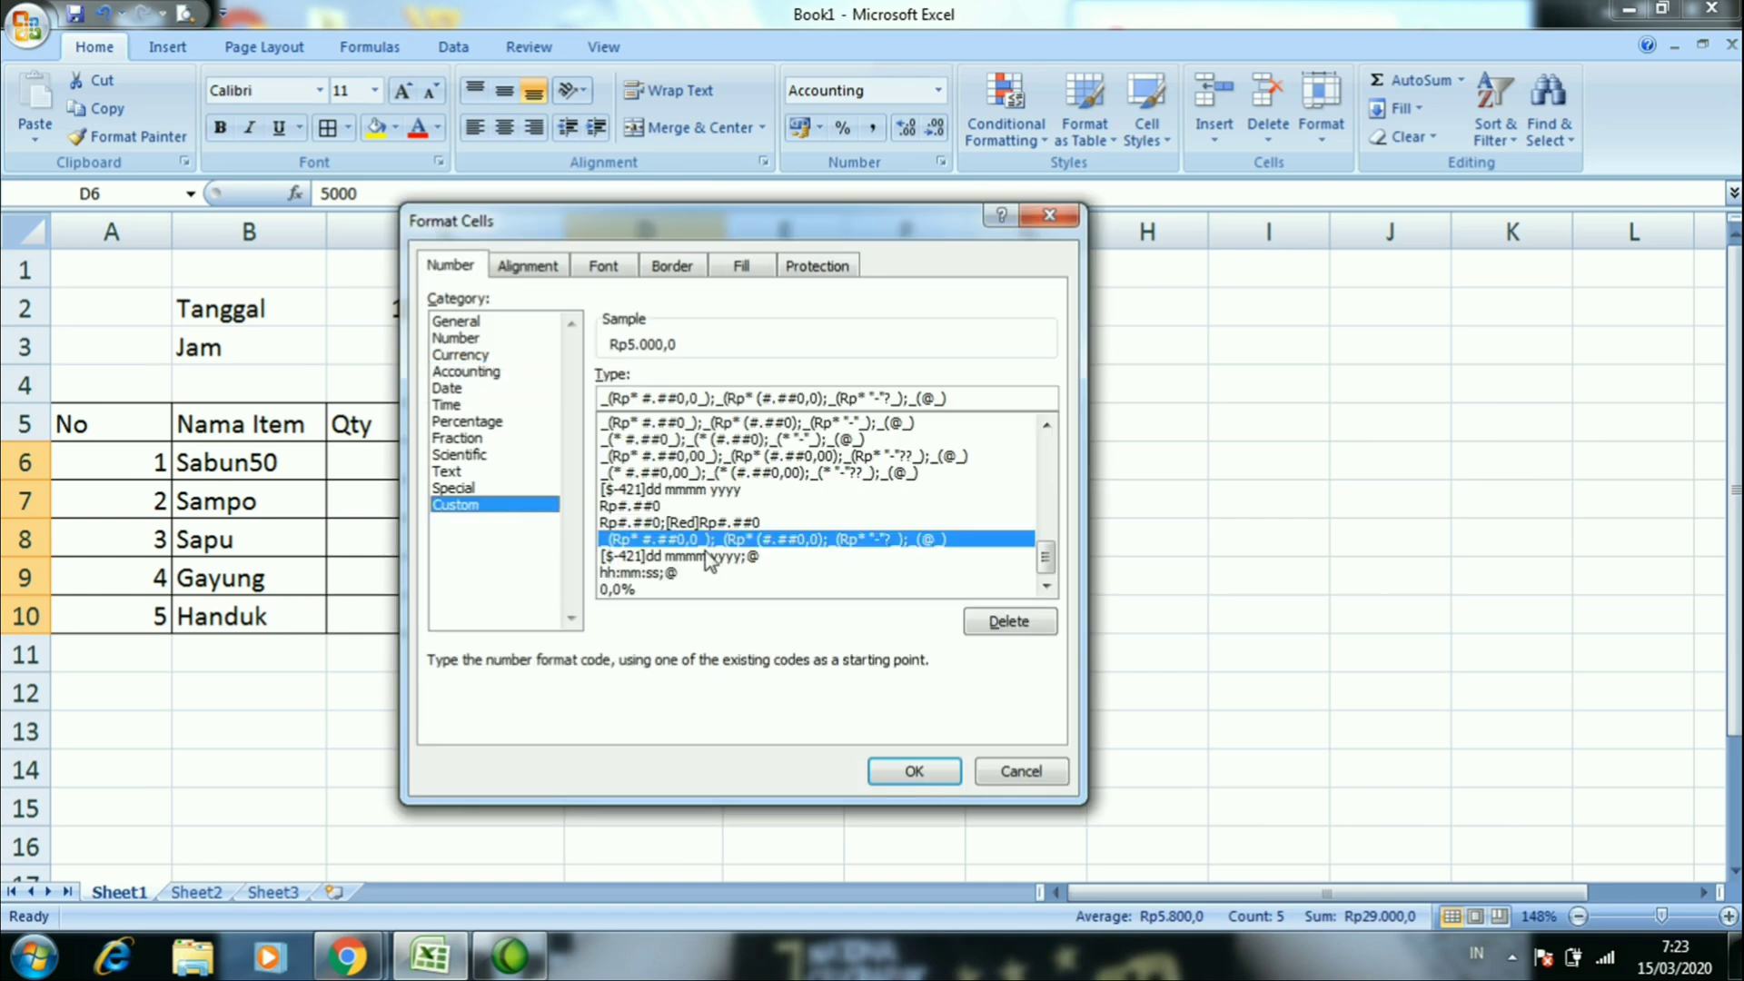
left_click(661, 507)
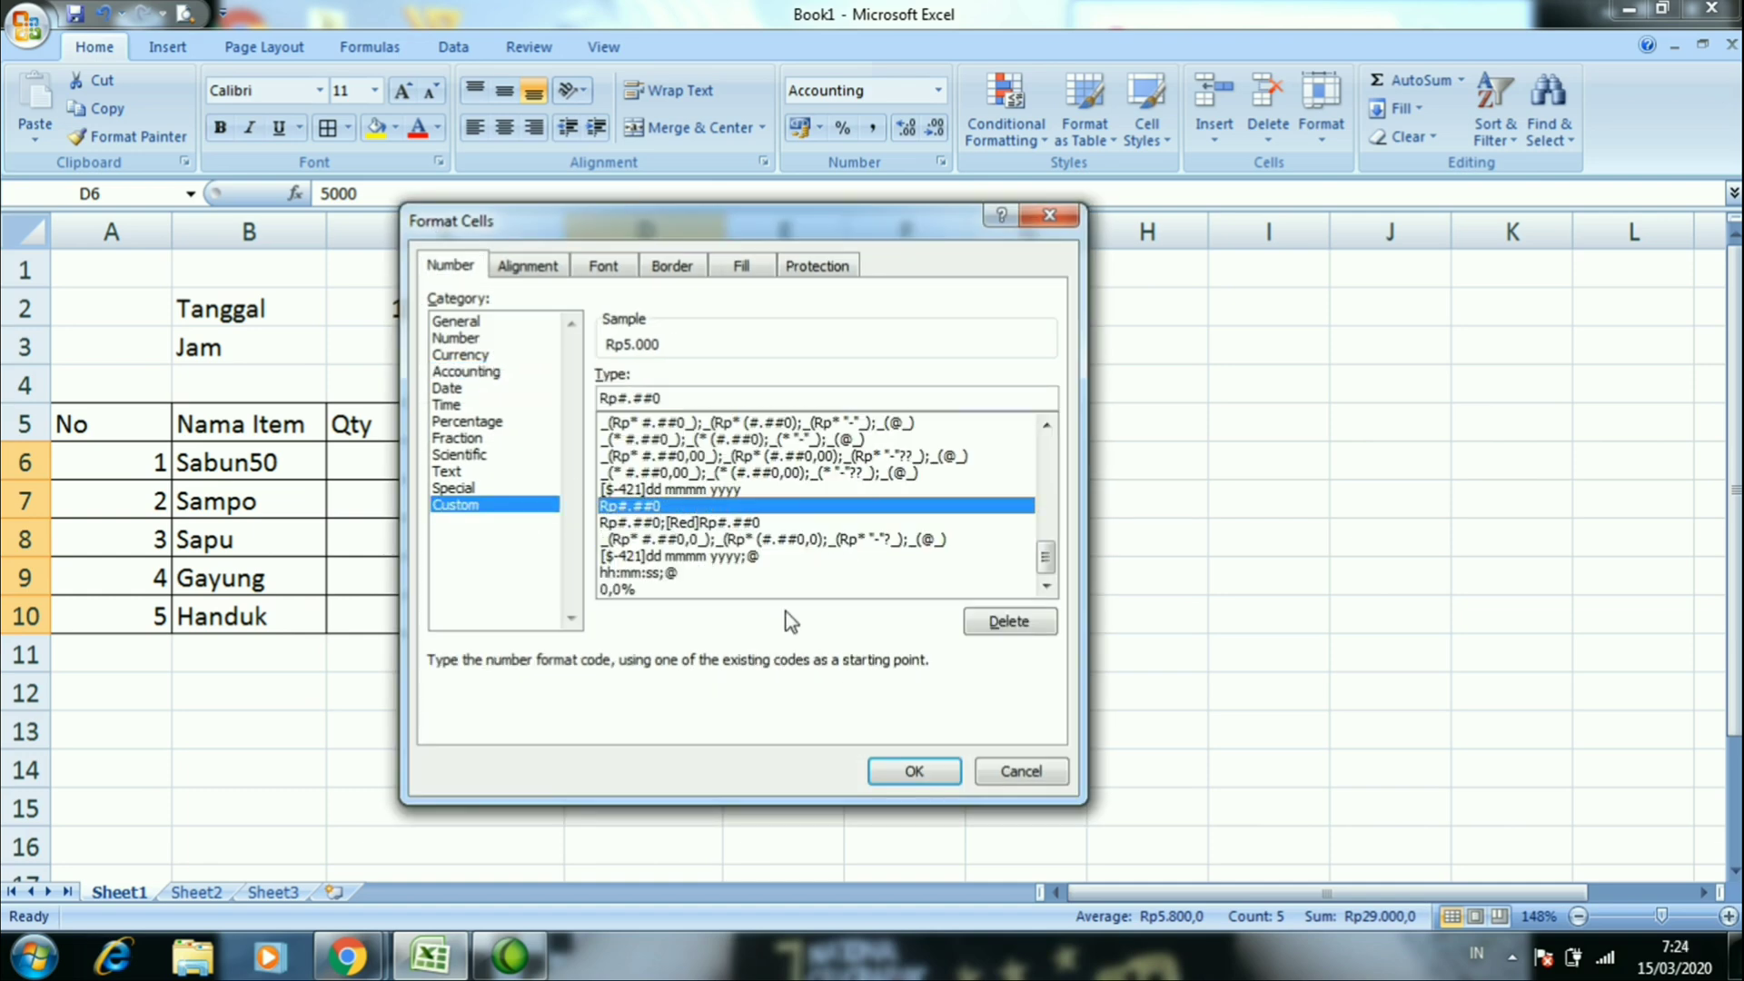
left_click(912, 770)
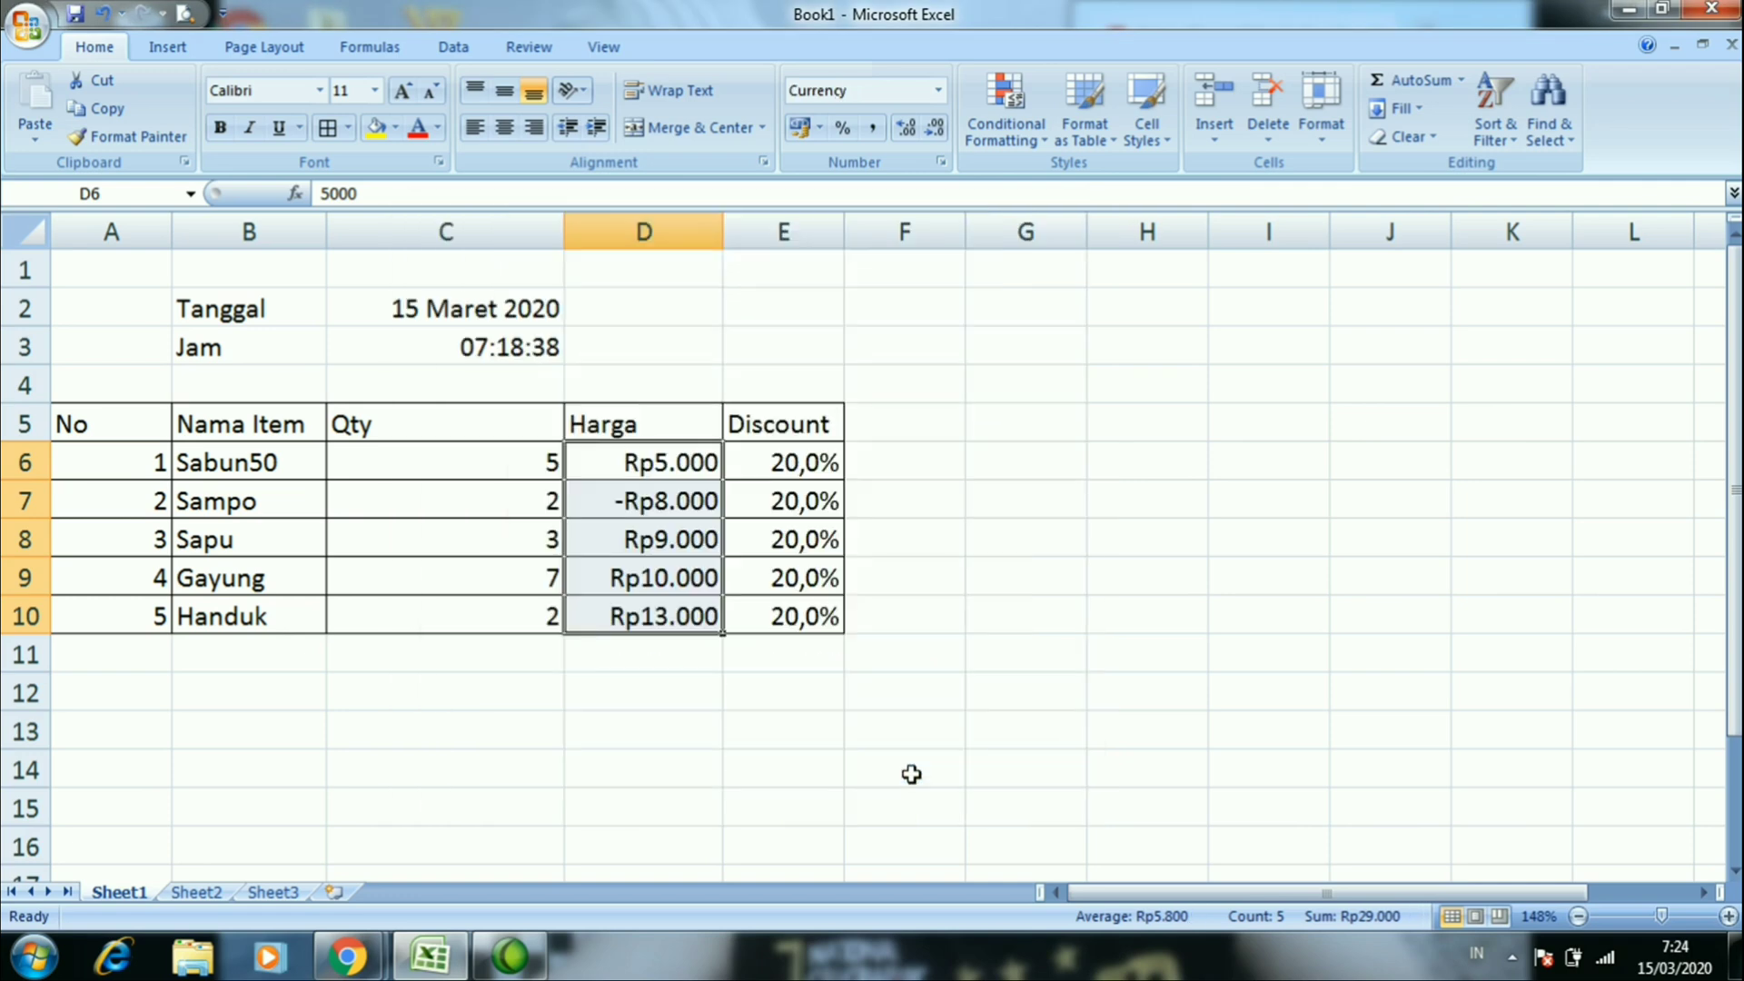
Apply the custom accounting format _(Rp* #.##0,0_);_(Rp* (#.##0,0);_(Rp* "-"?_);_(@_) to the Harga prices in D6:D10
right_click(599, 483)
left_click(668, 794)
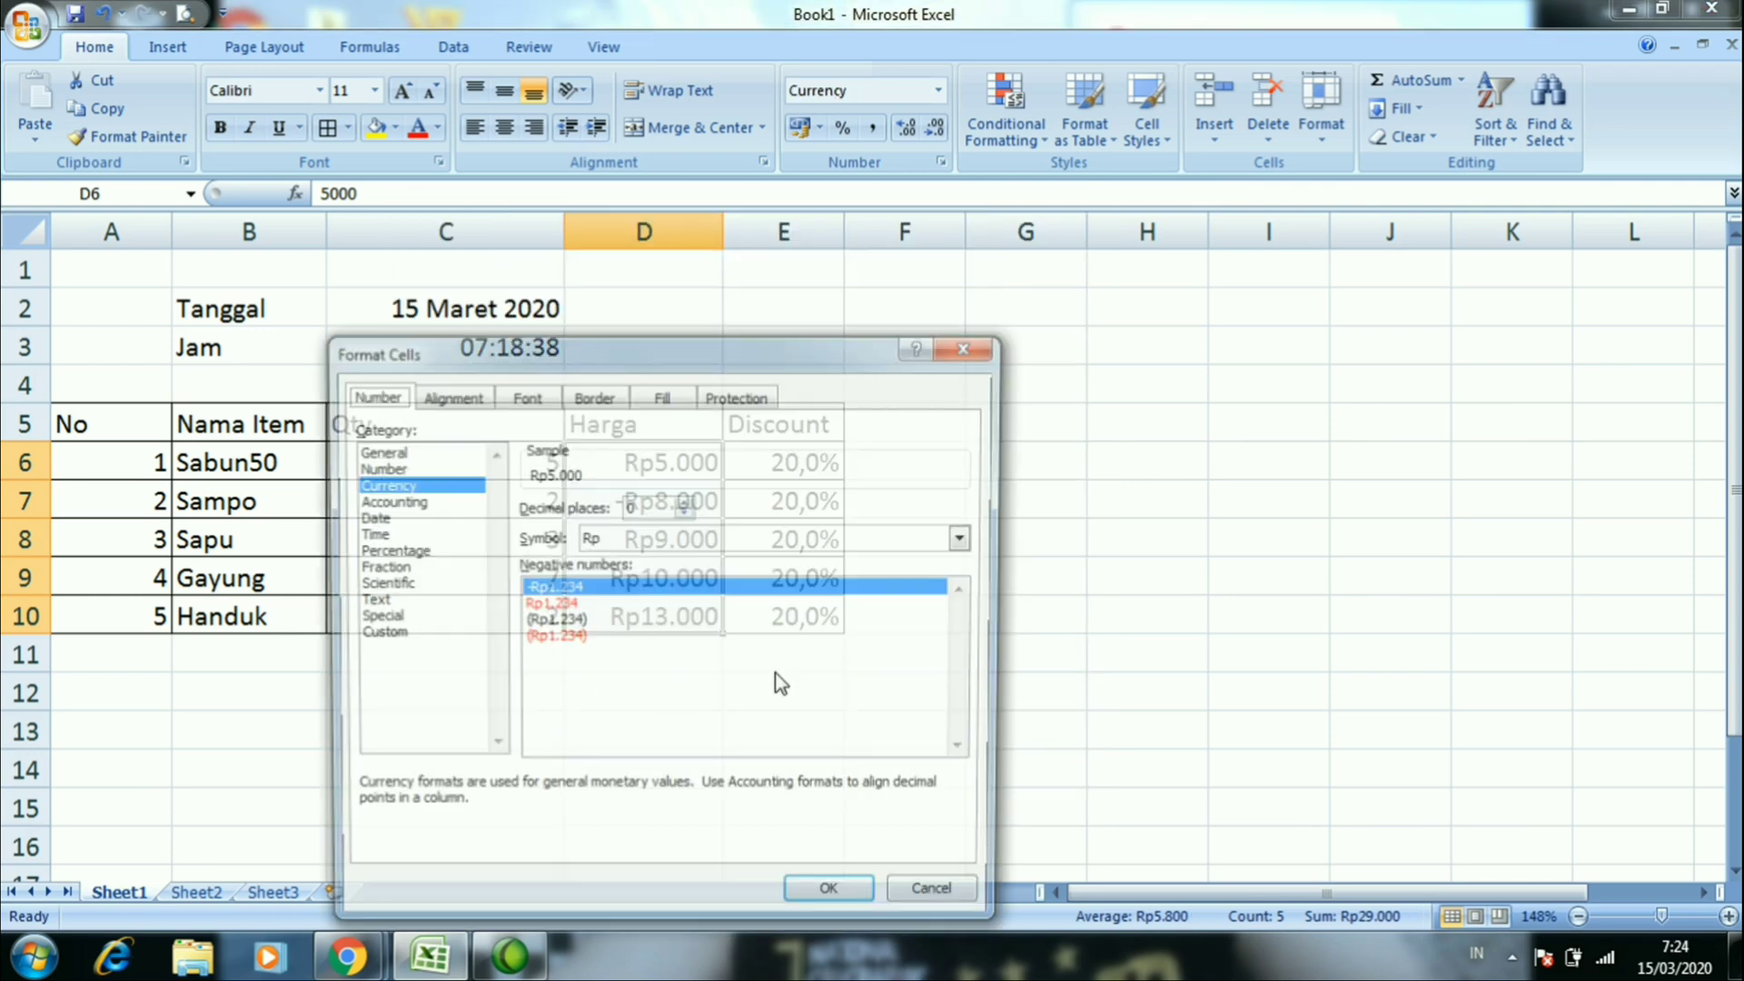
left_click(436, 635)
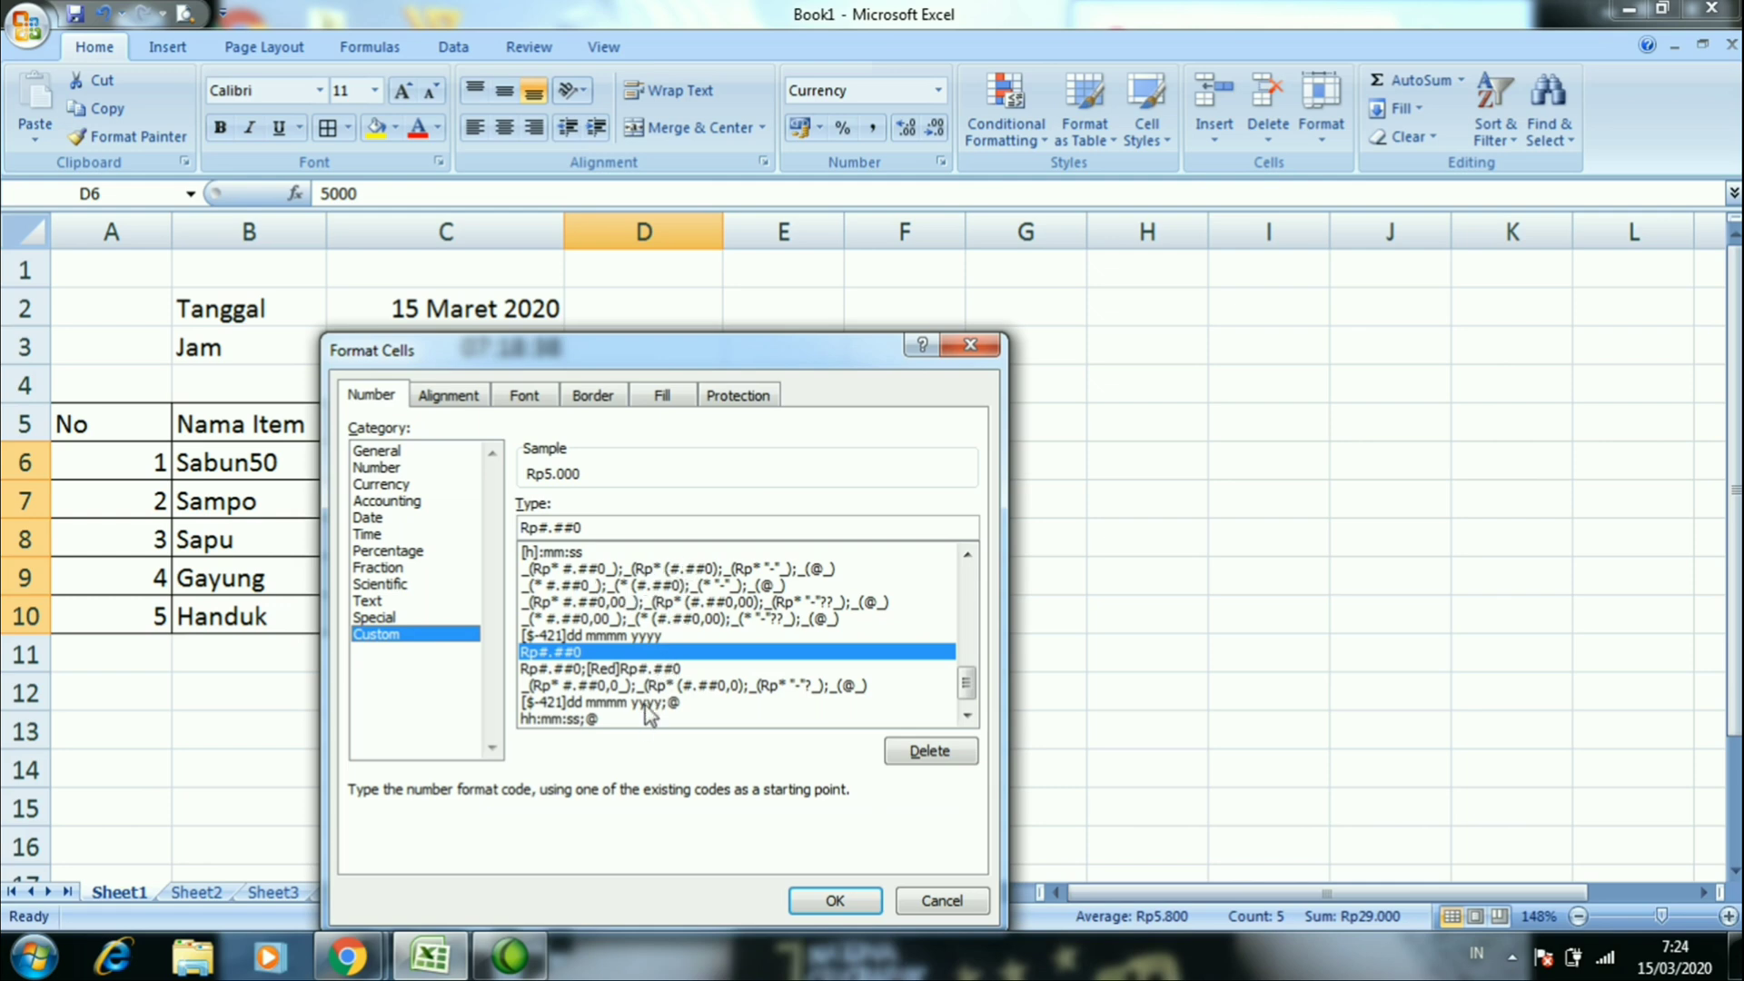
left_click(652, 686)
left_click(833, 900)
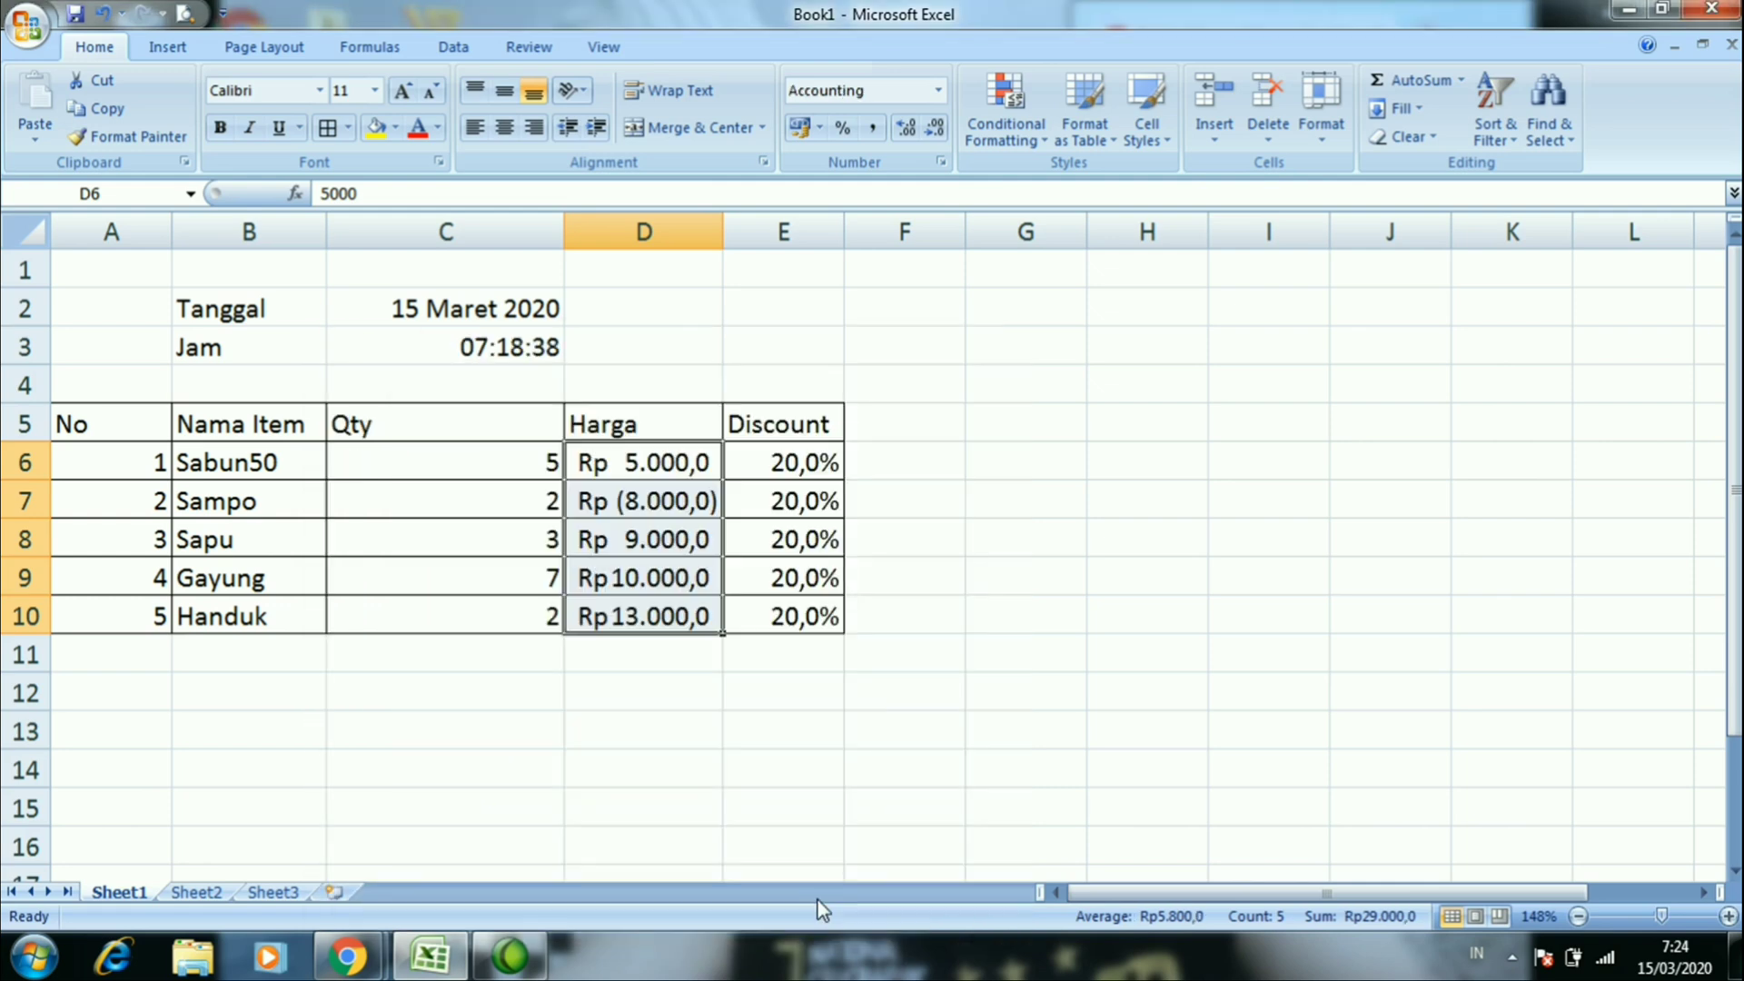
left_click(641, 533)
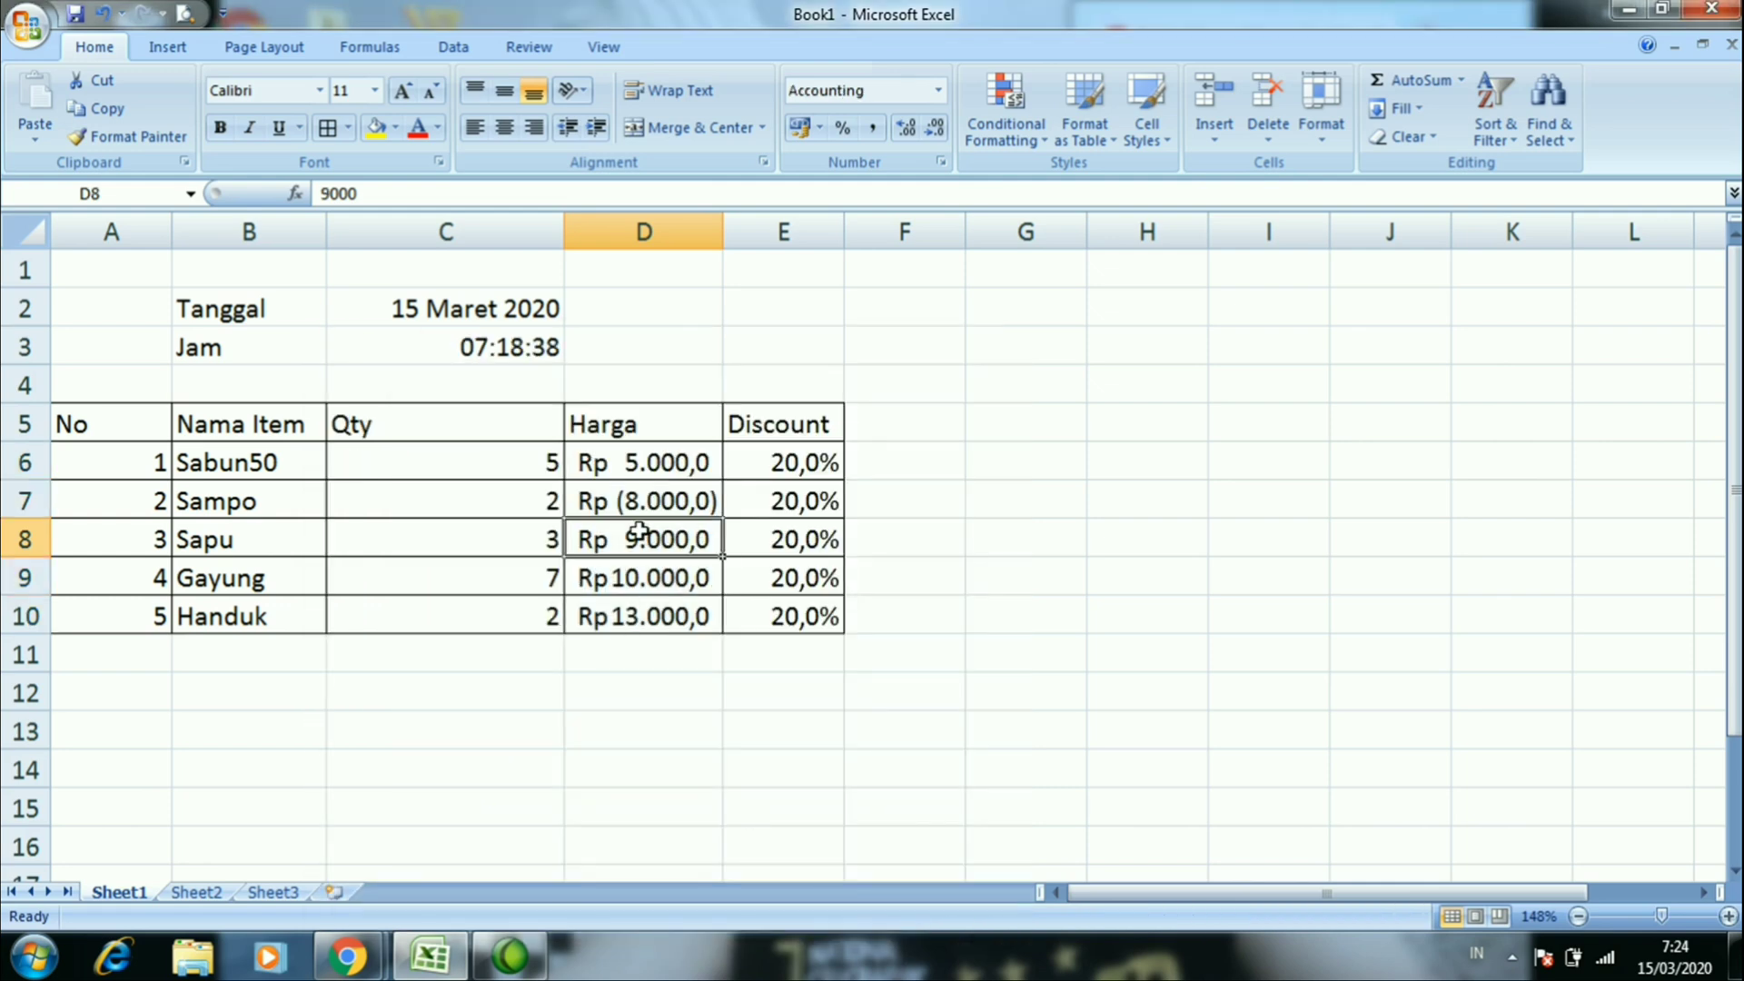
Apply the custom number format hh:mm:ss;@ to the Tanggal value in C2
left_click(467, 302)
right_click(470, 304)
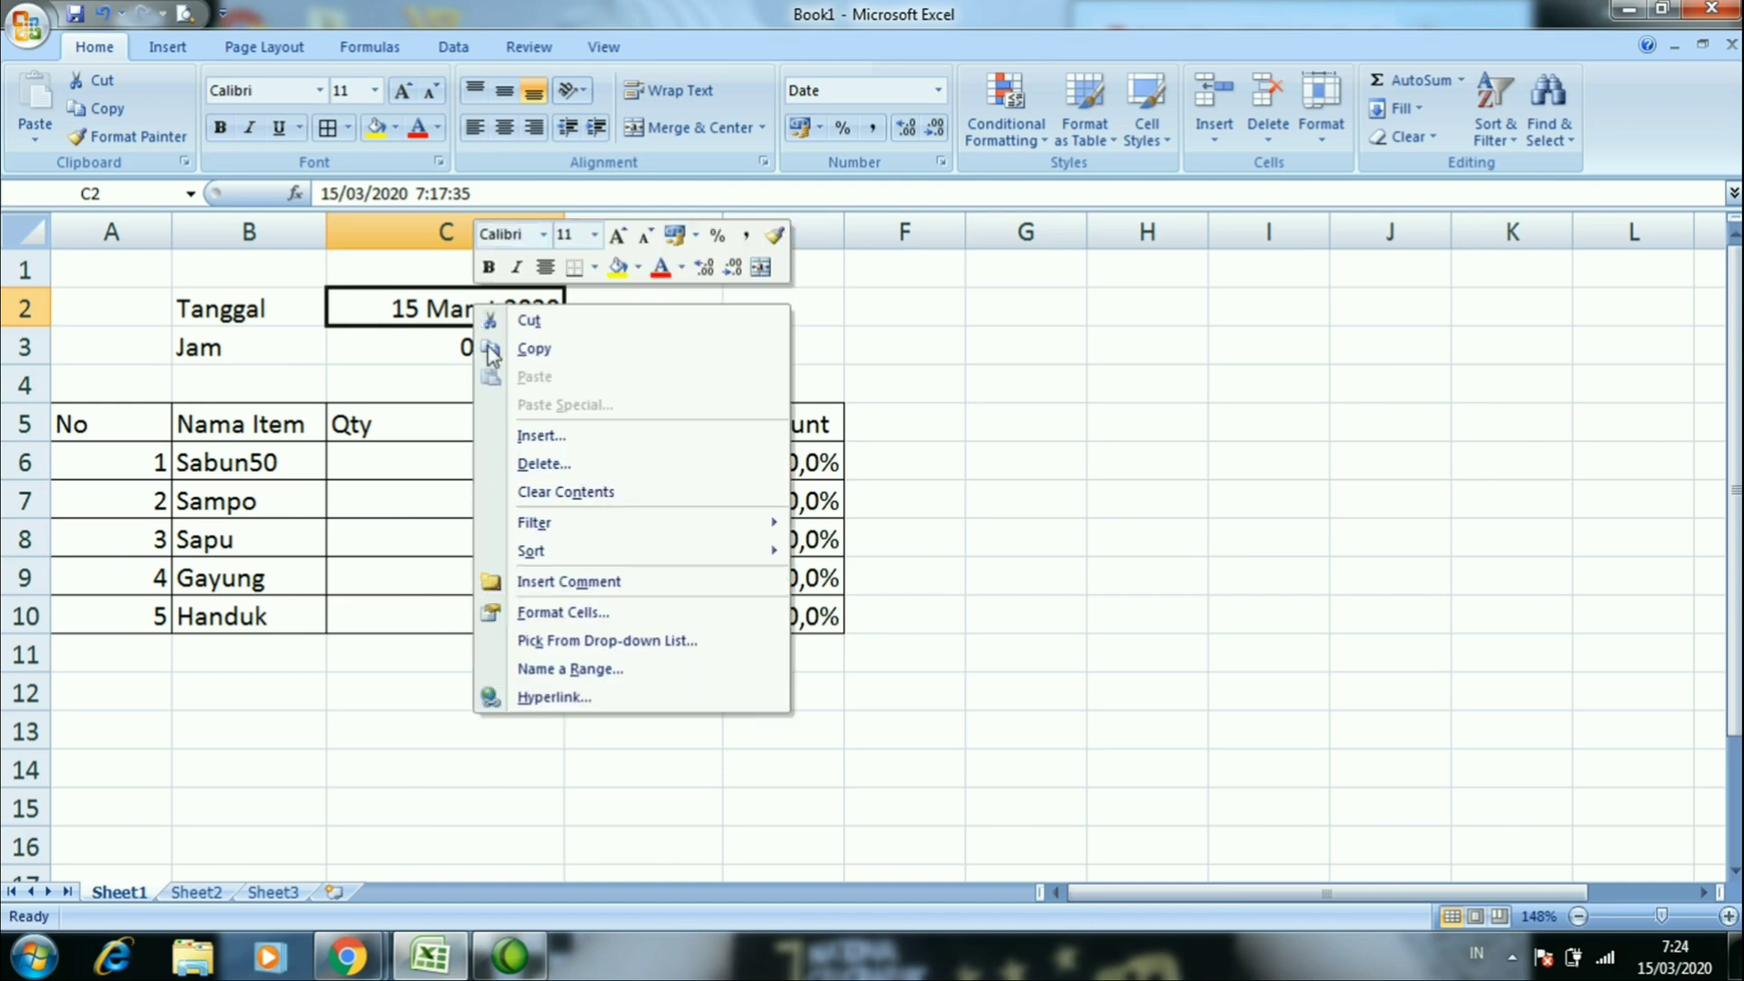
left_click(556, 612)
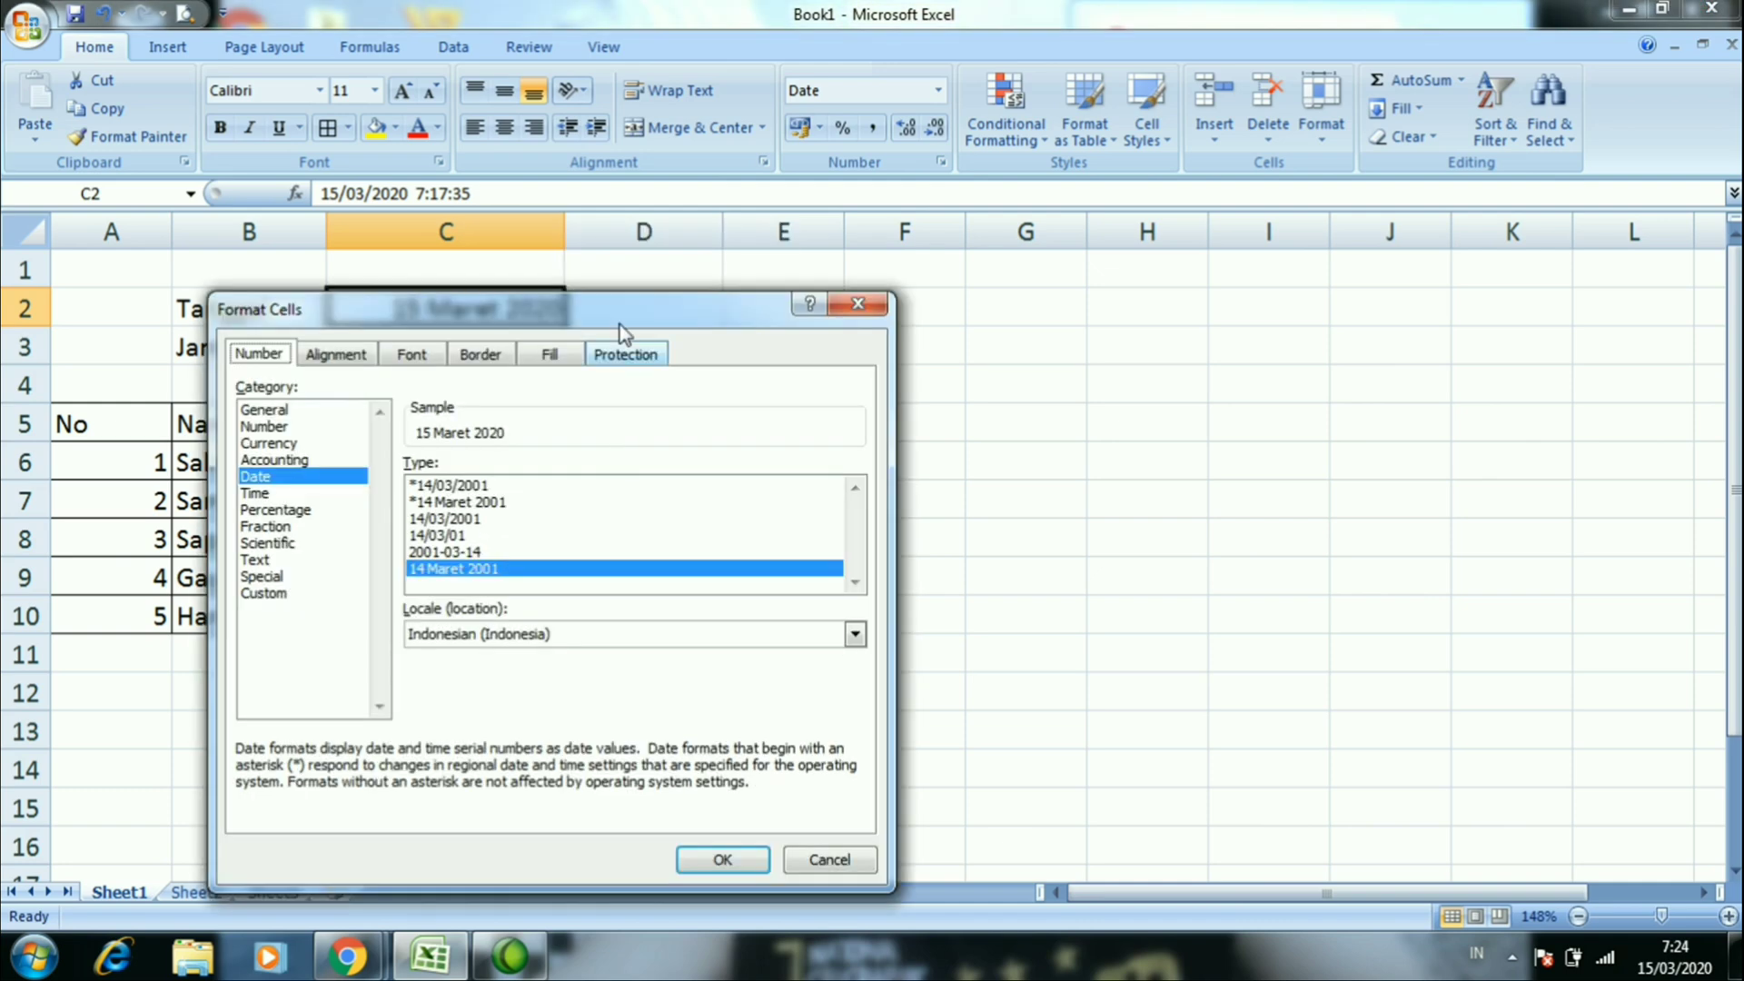
left_click_drag(634, 302, 1078, 265)
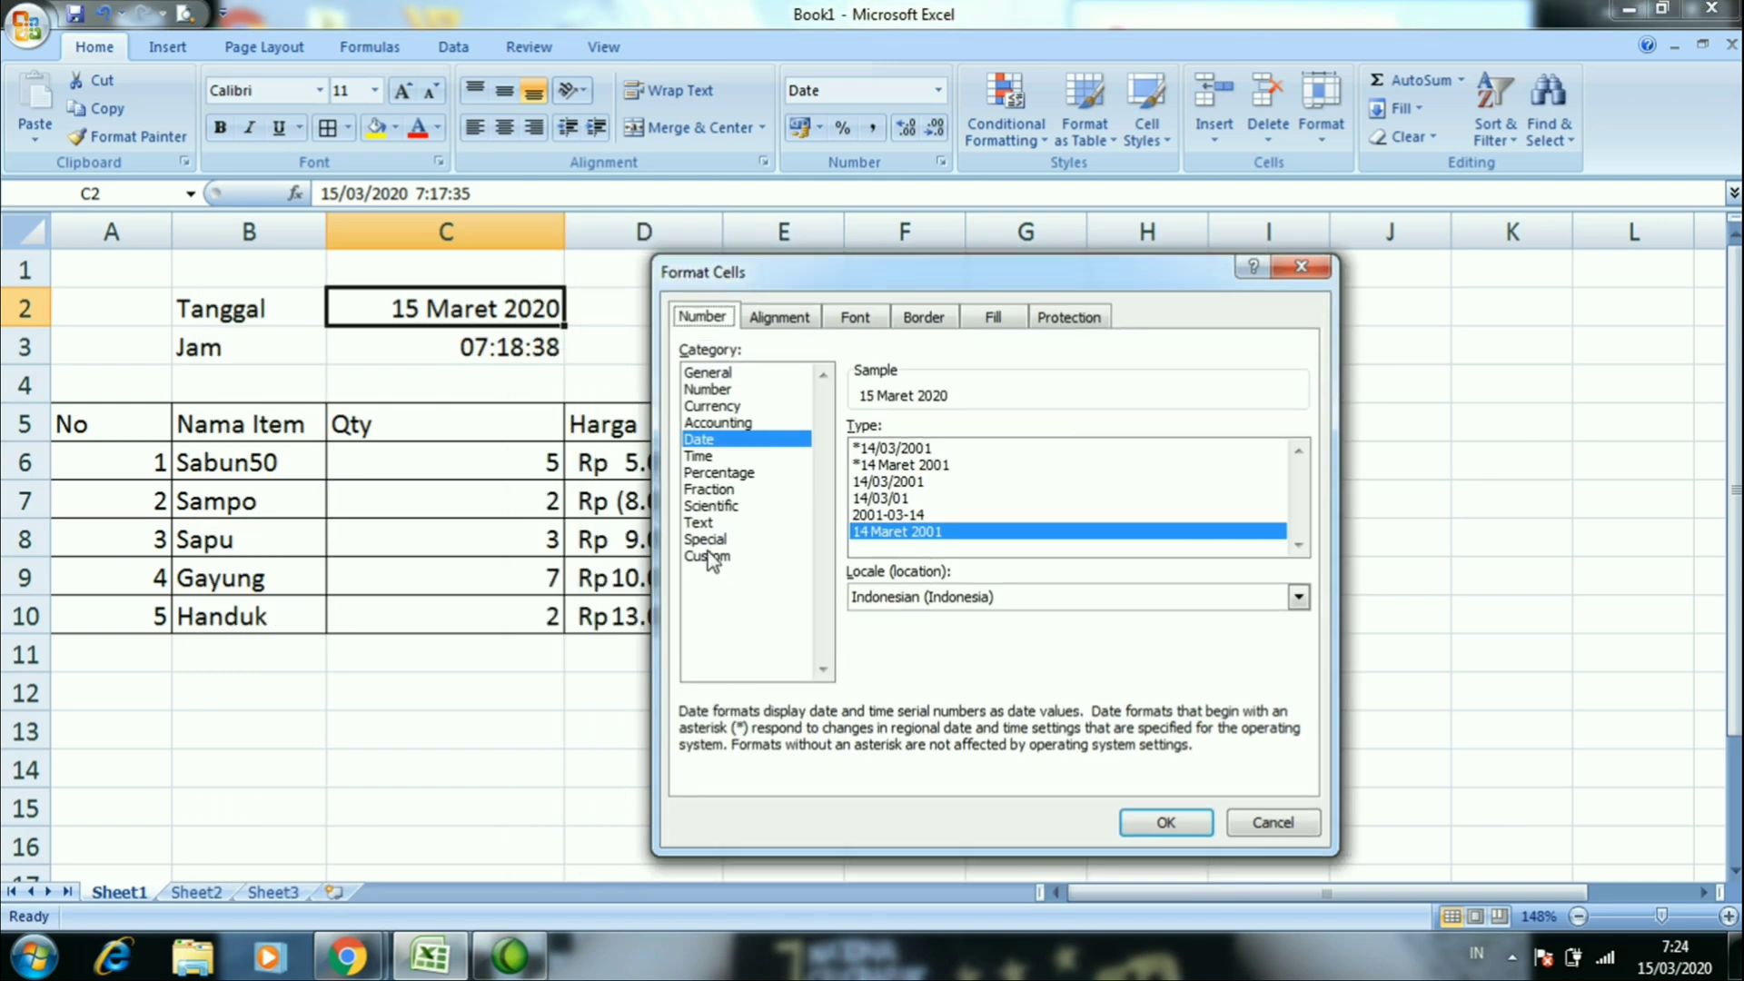
left_click(709, 557)
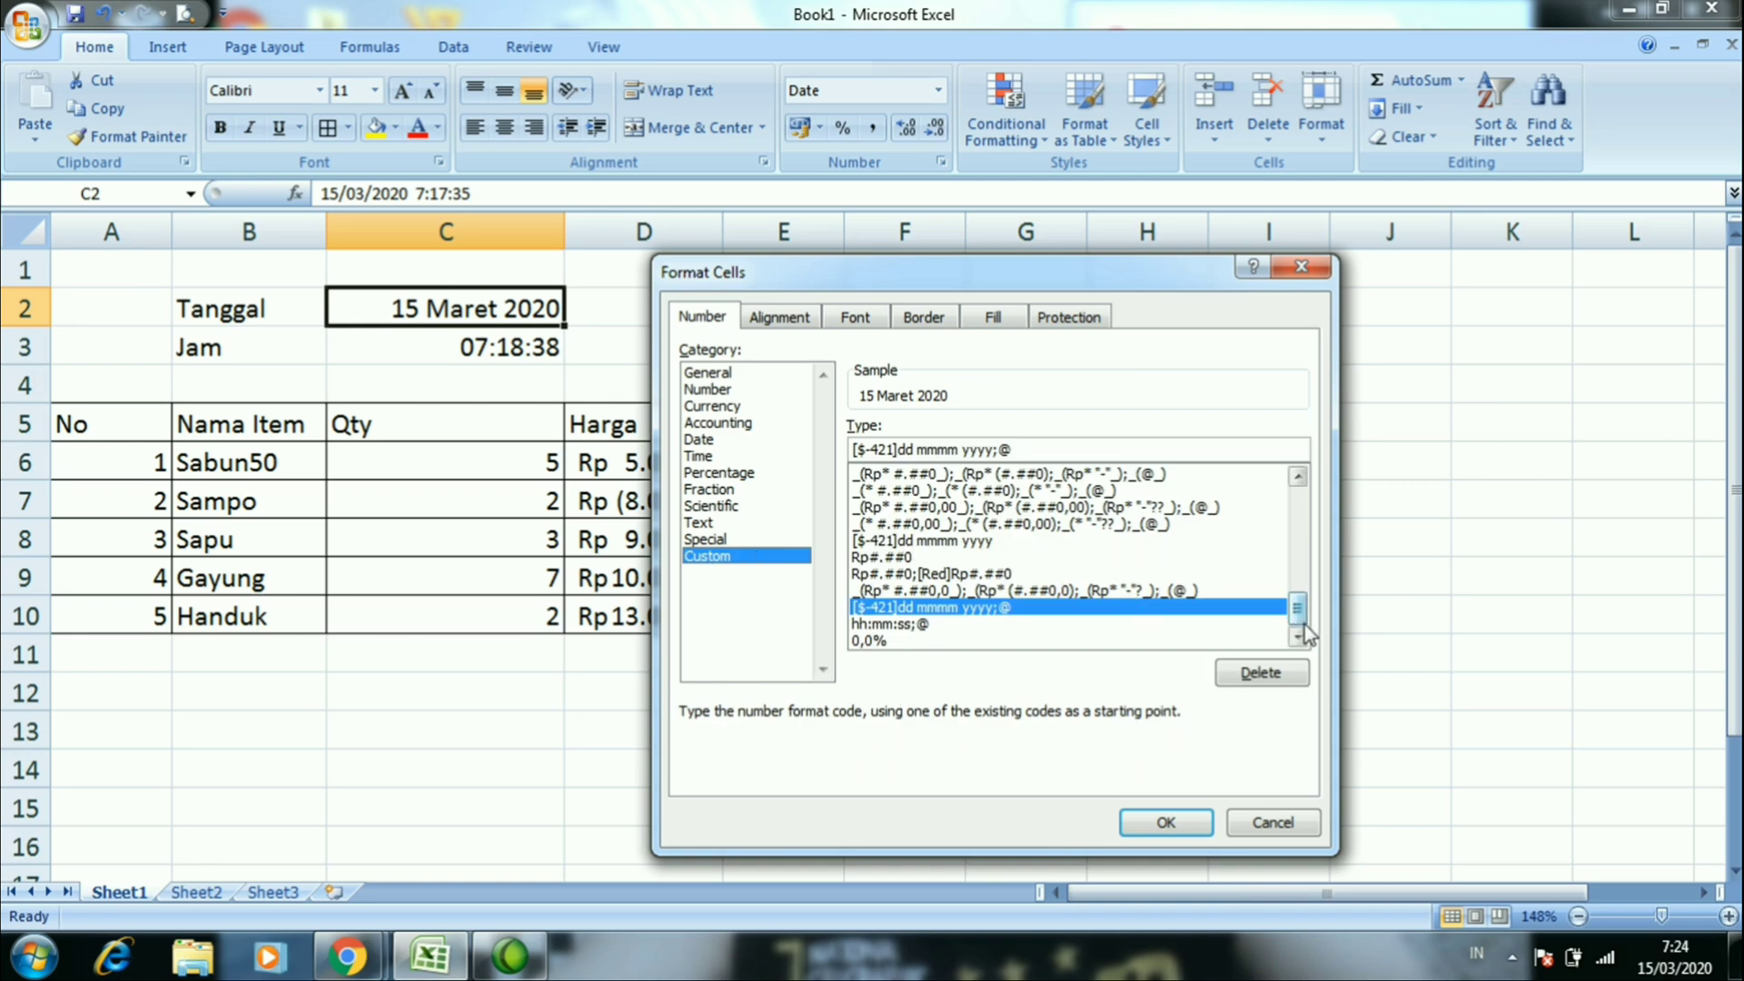
left_click(1246, 625)
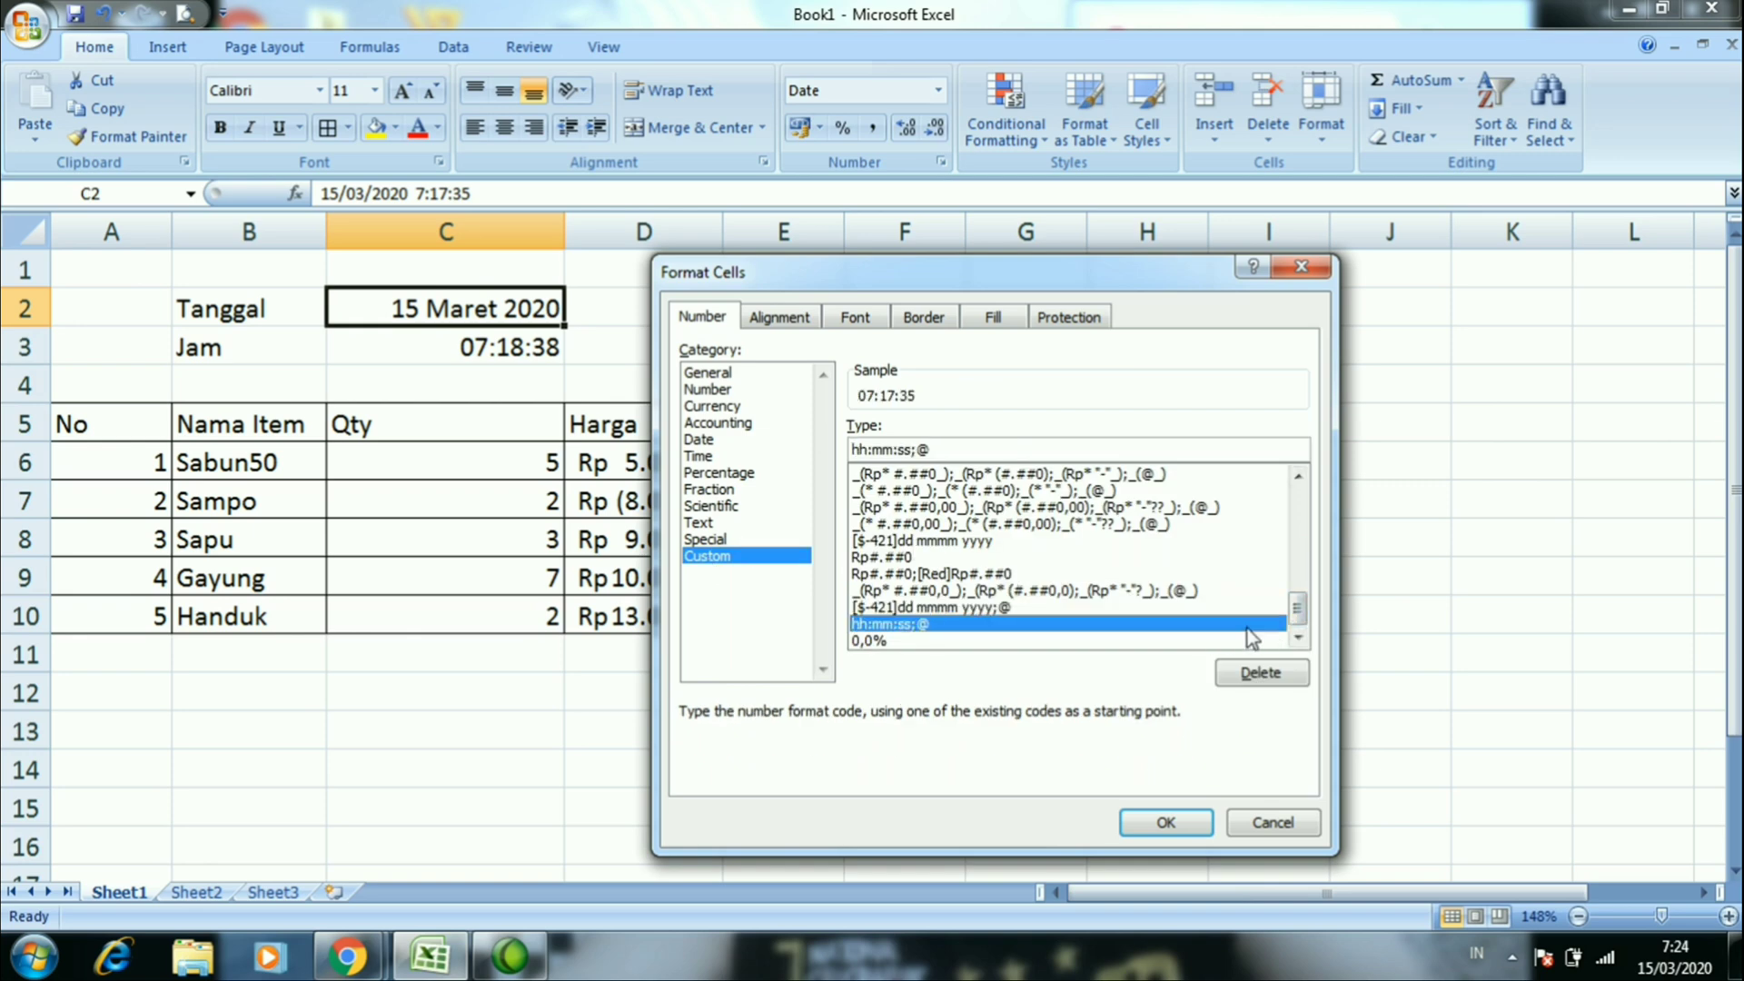
left_click(1168, 824)
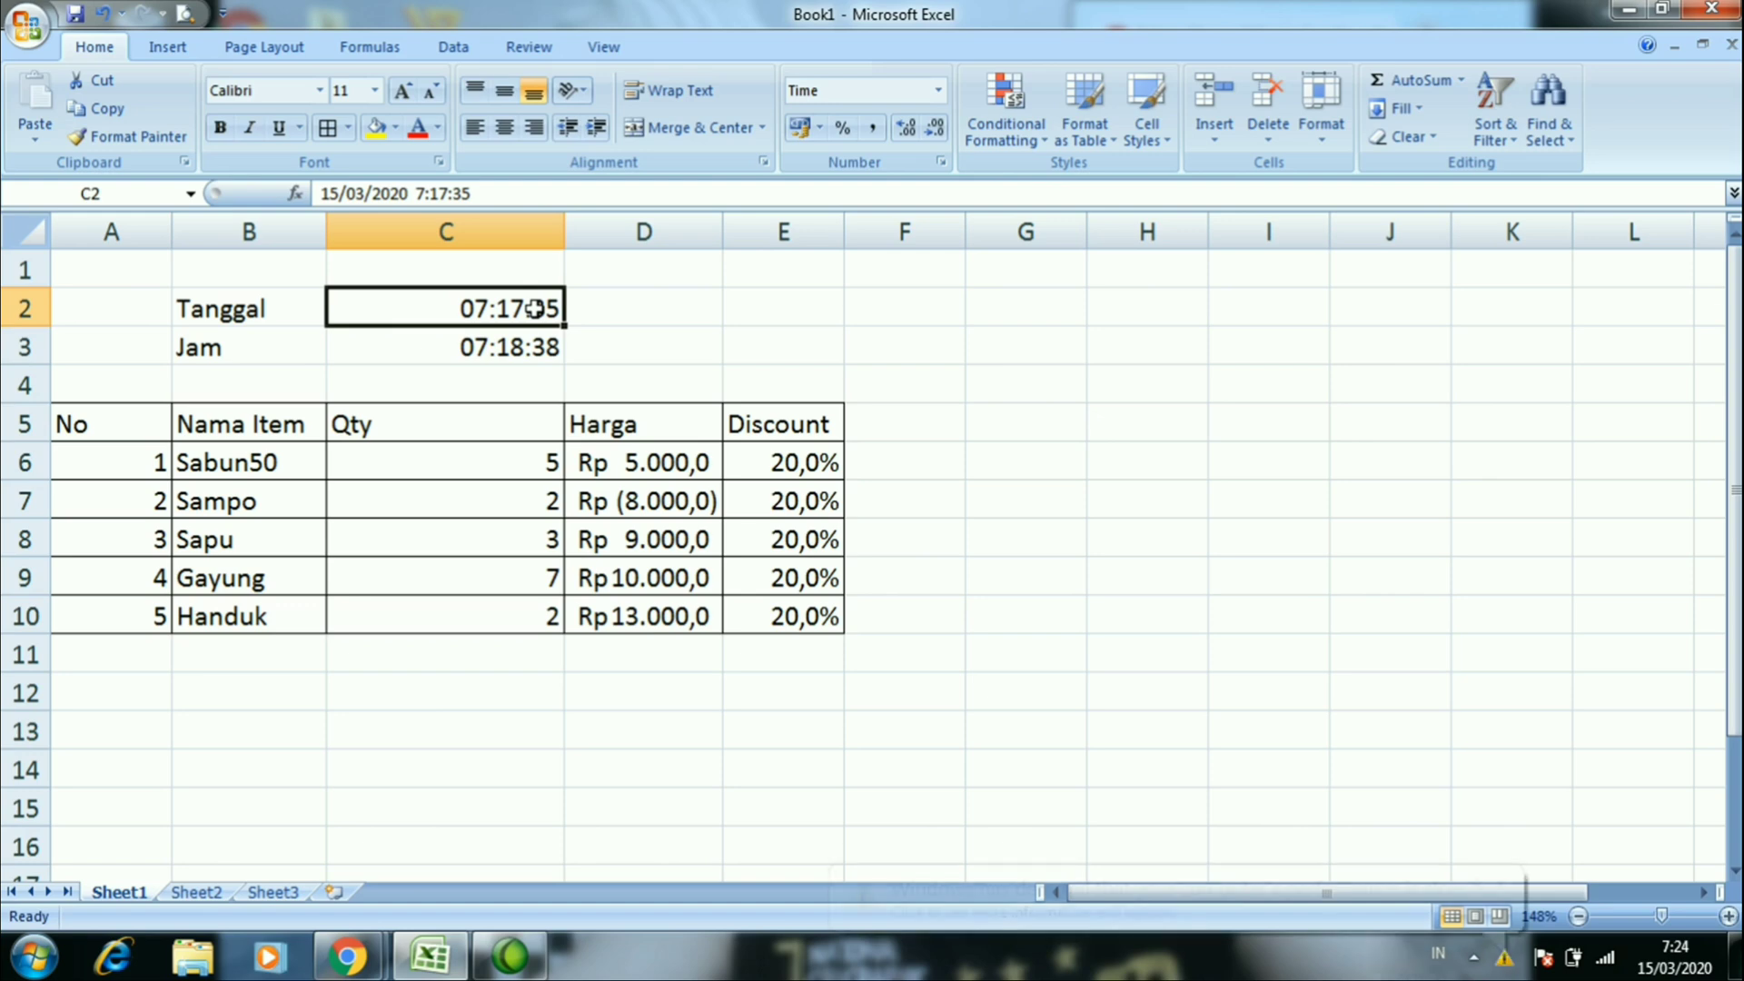
Dismiss the Windows slow-performance notification
left_click_drag(533, 316, 534, 344)
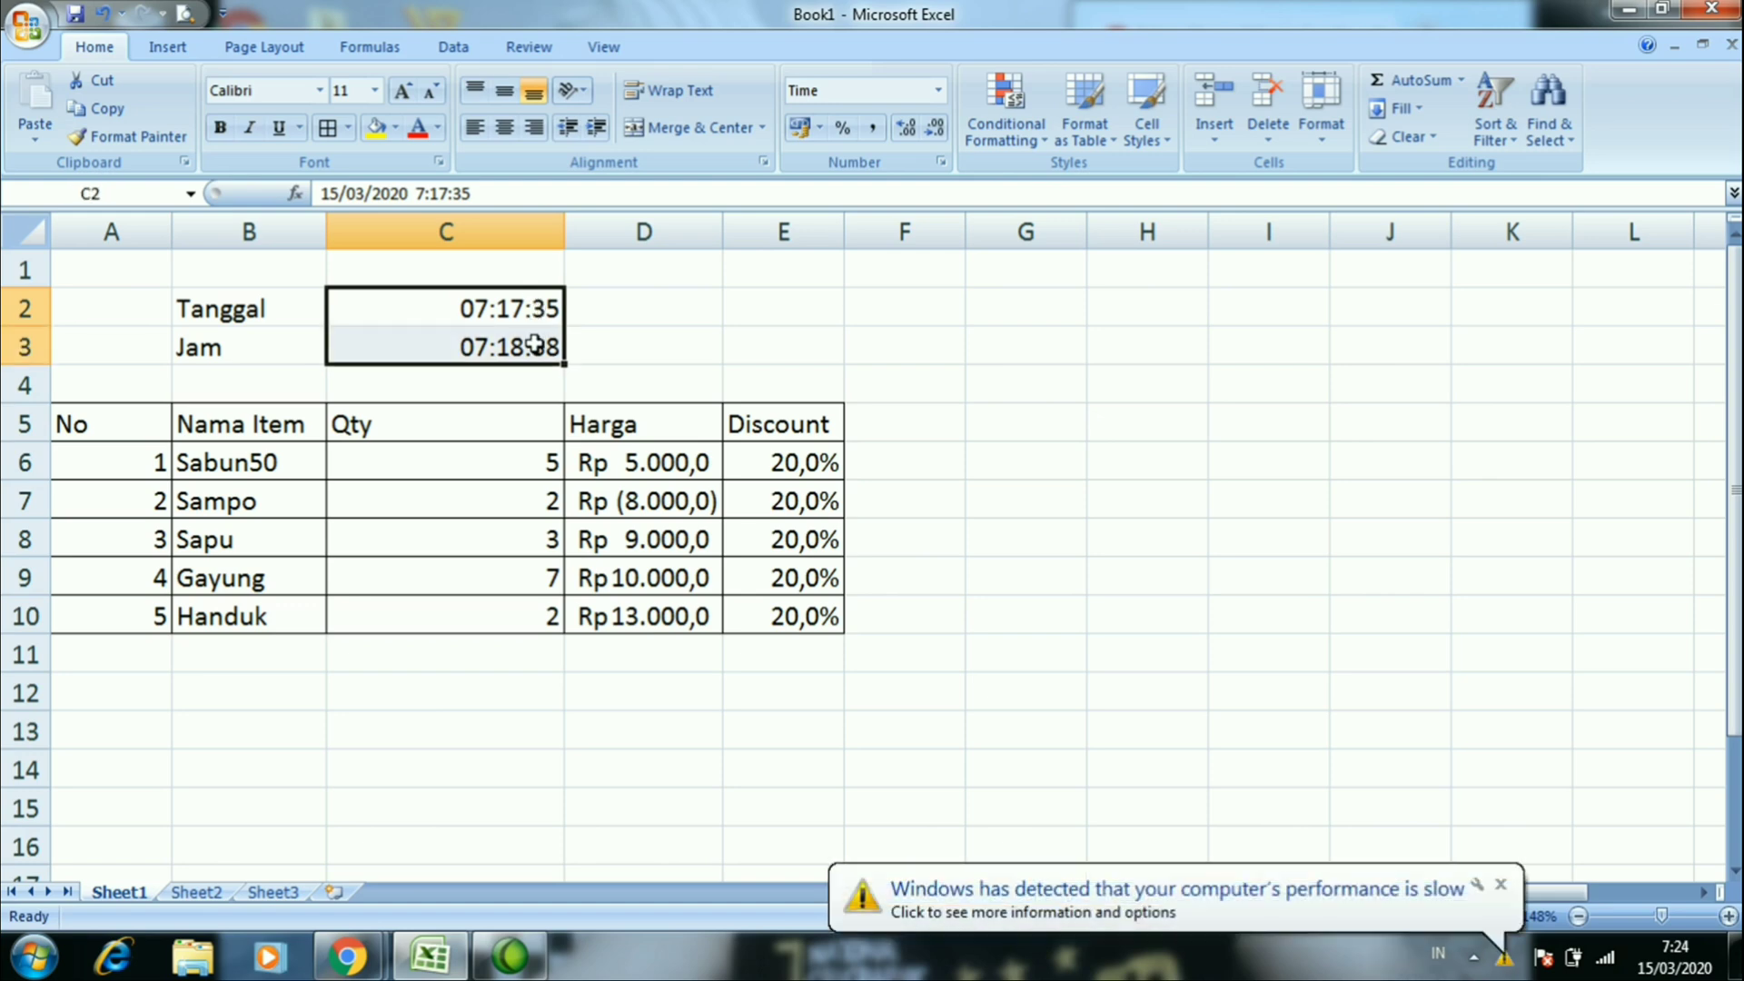
left_click(1503, 879)
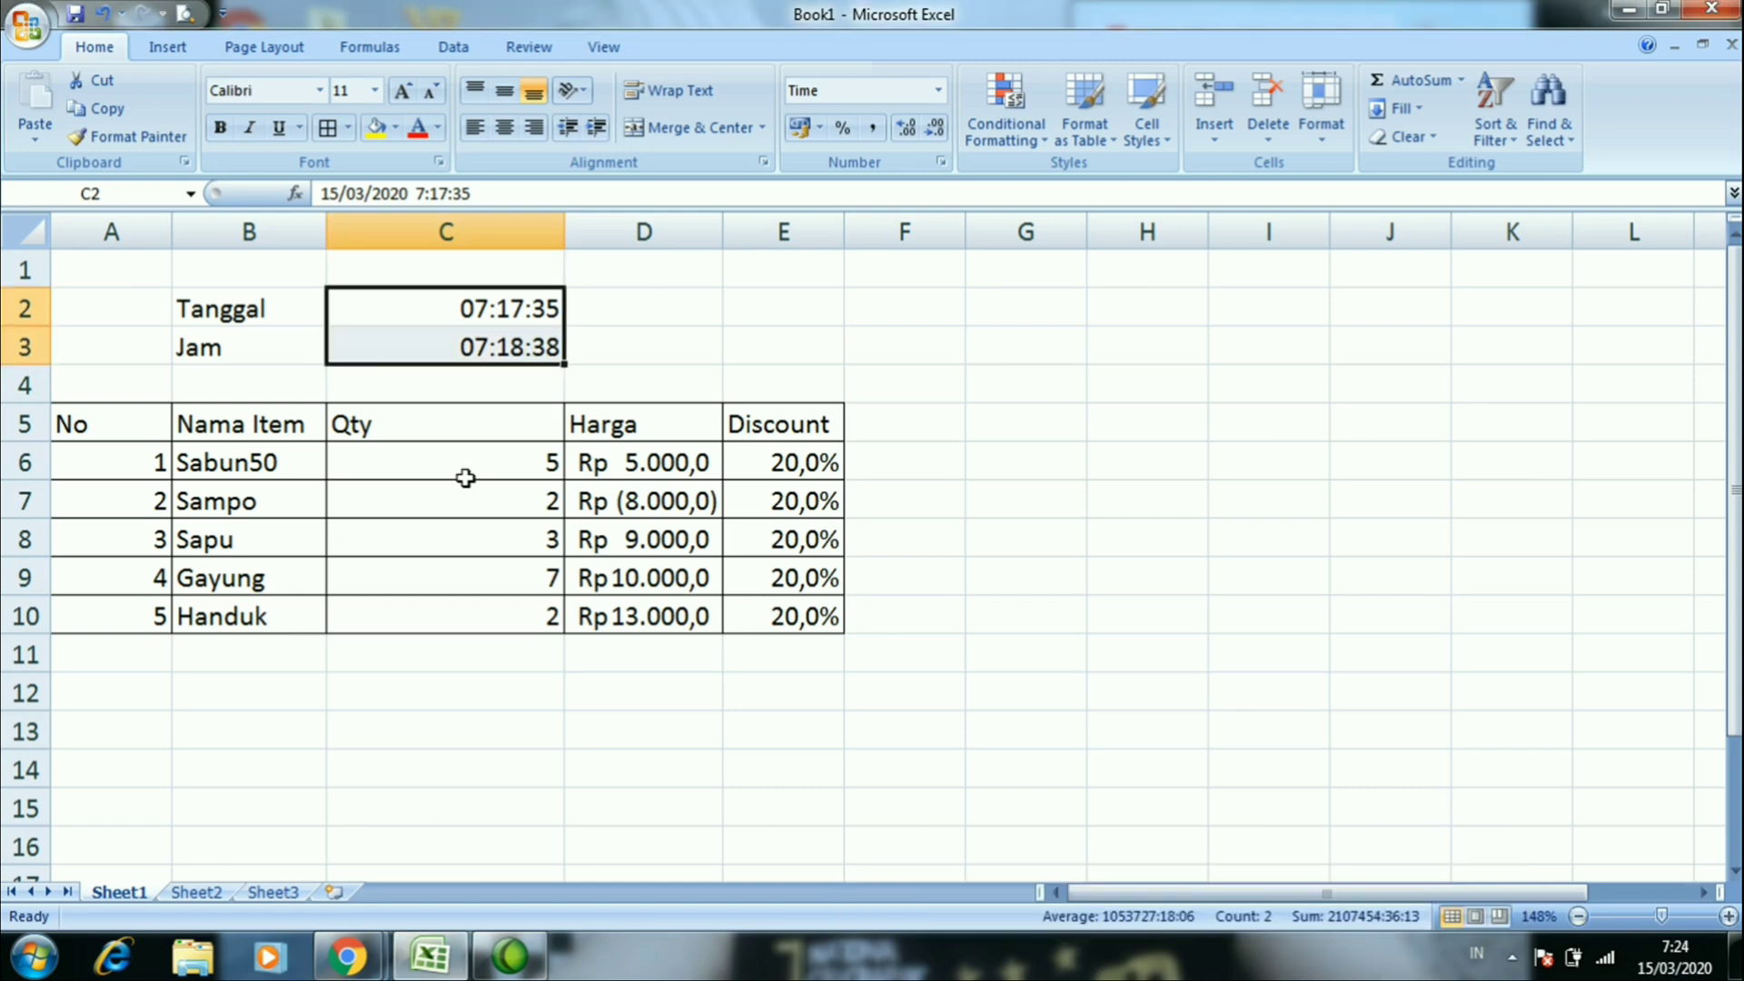
left_click(445, 491)
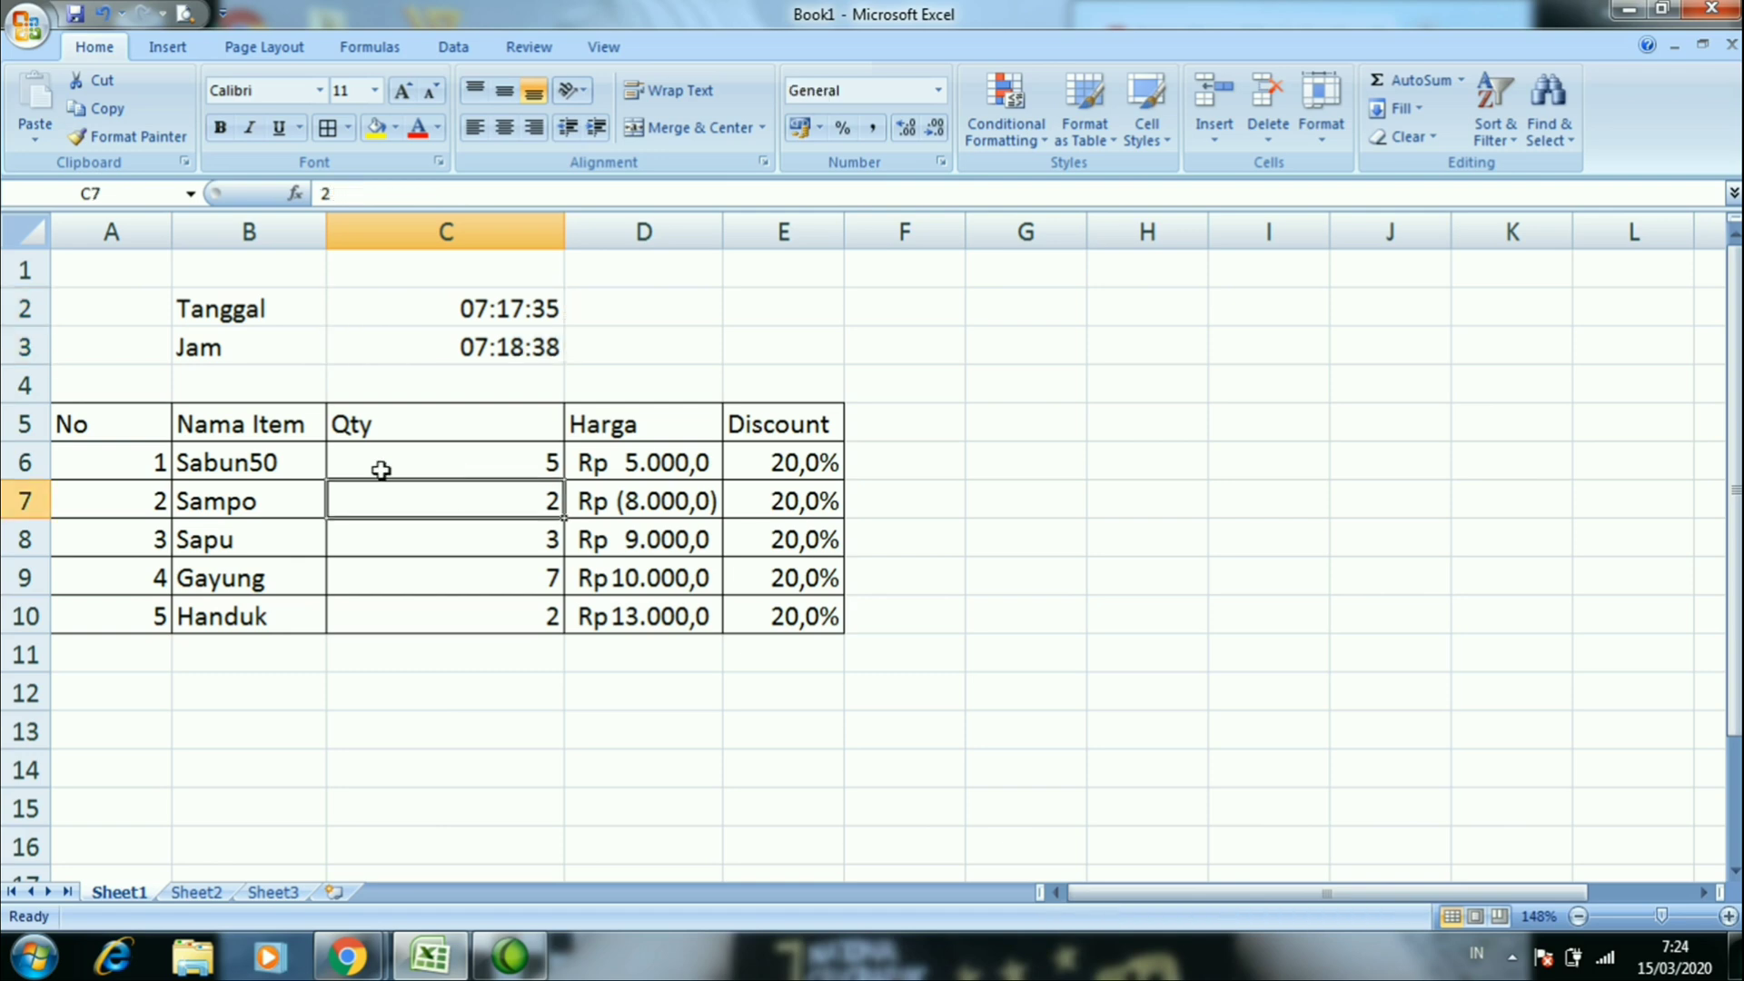
Examine the Alignment settings in Format Cells for the item table A5:E10, leaving them as they are
left_click(155, 426)
left_click_drag(155, 426, 806, 636)
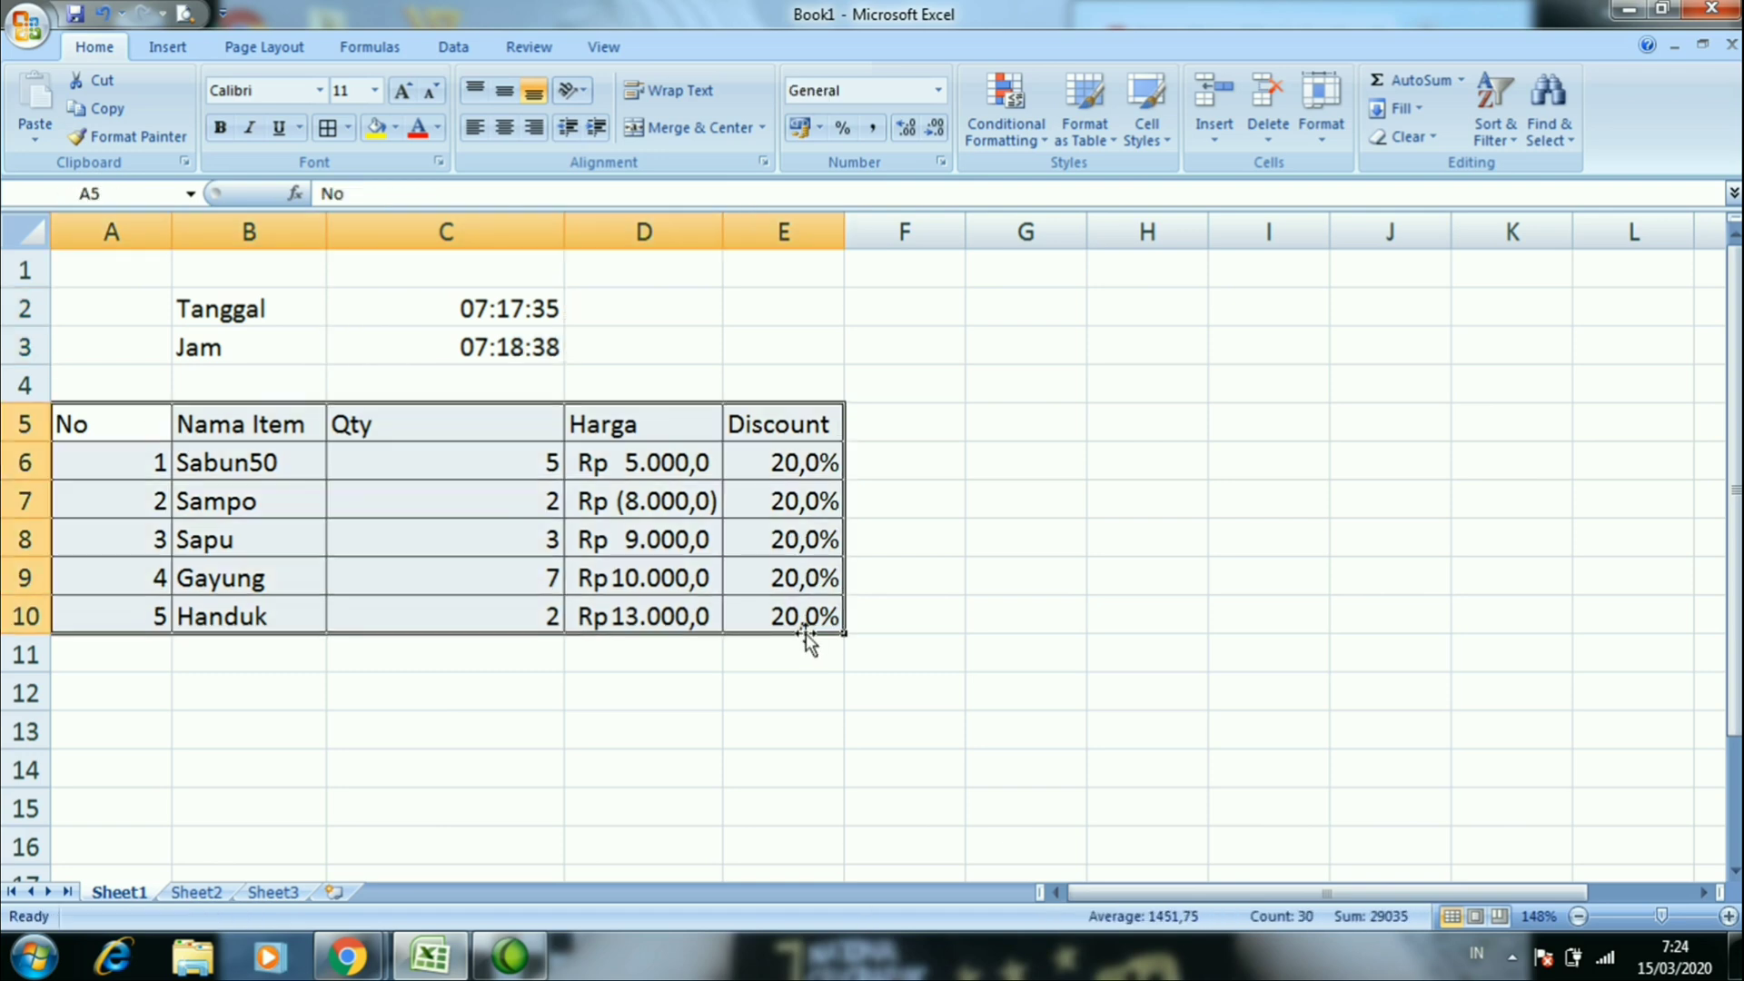
right_click(780, 592)
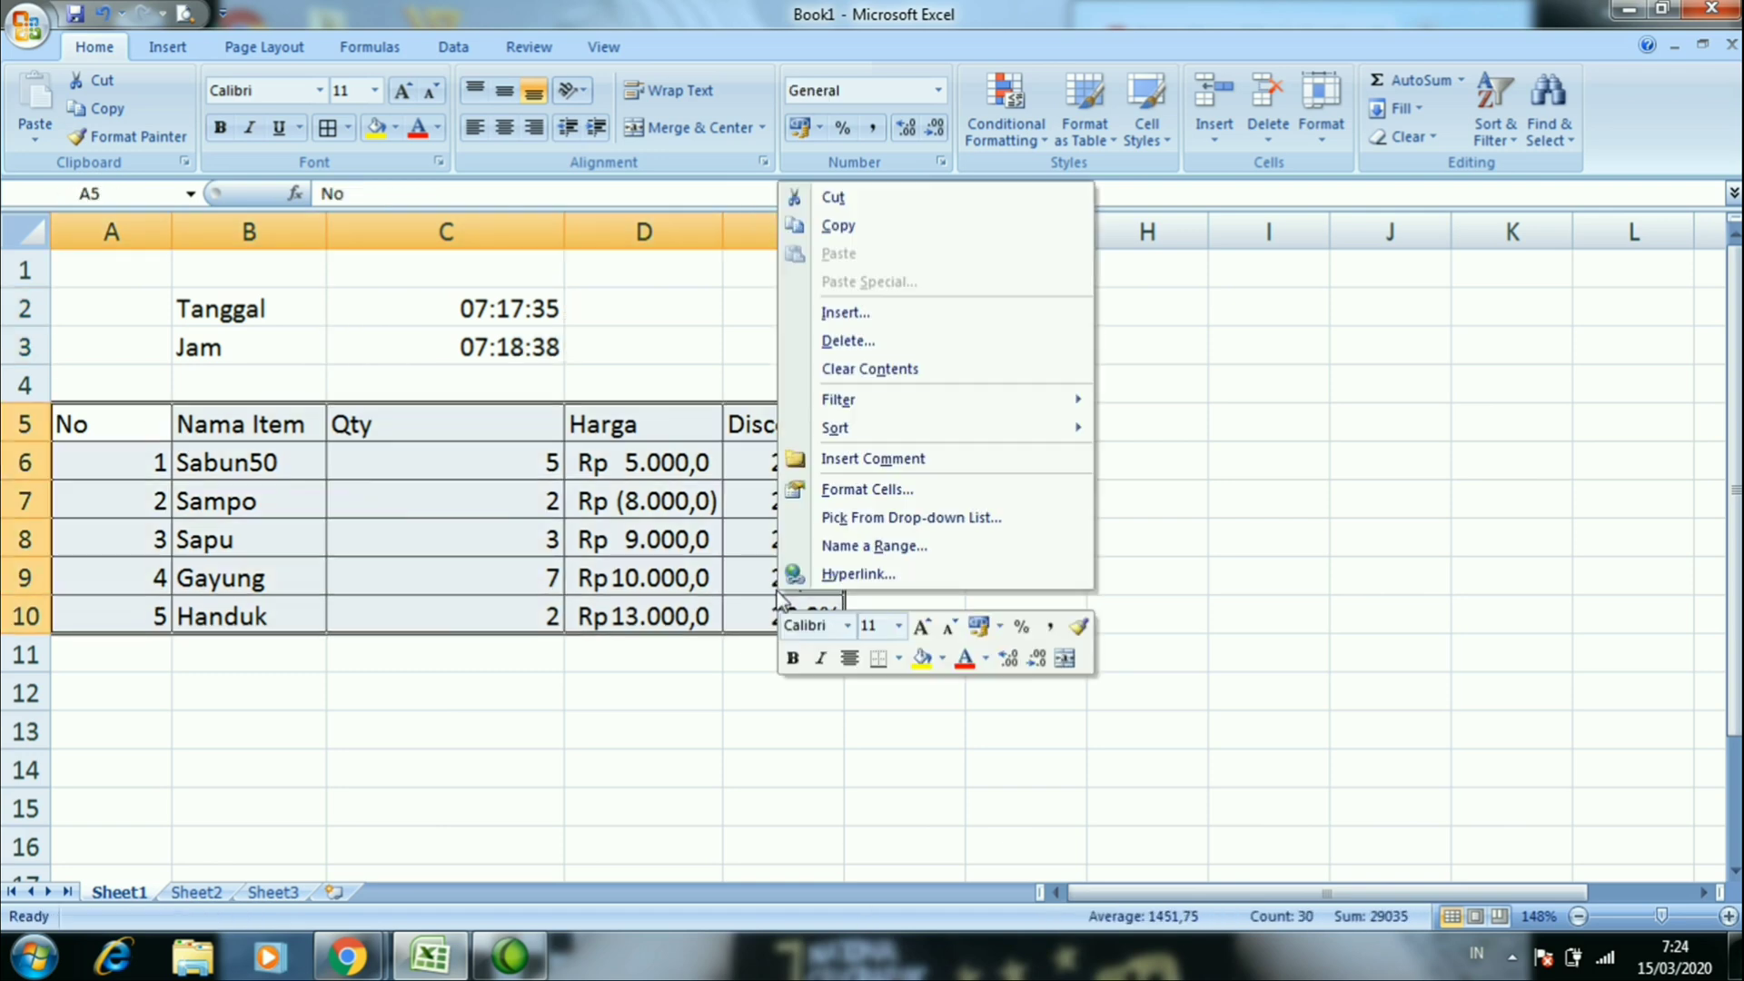
left_click(879, 491)
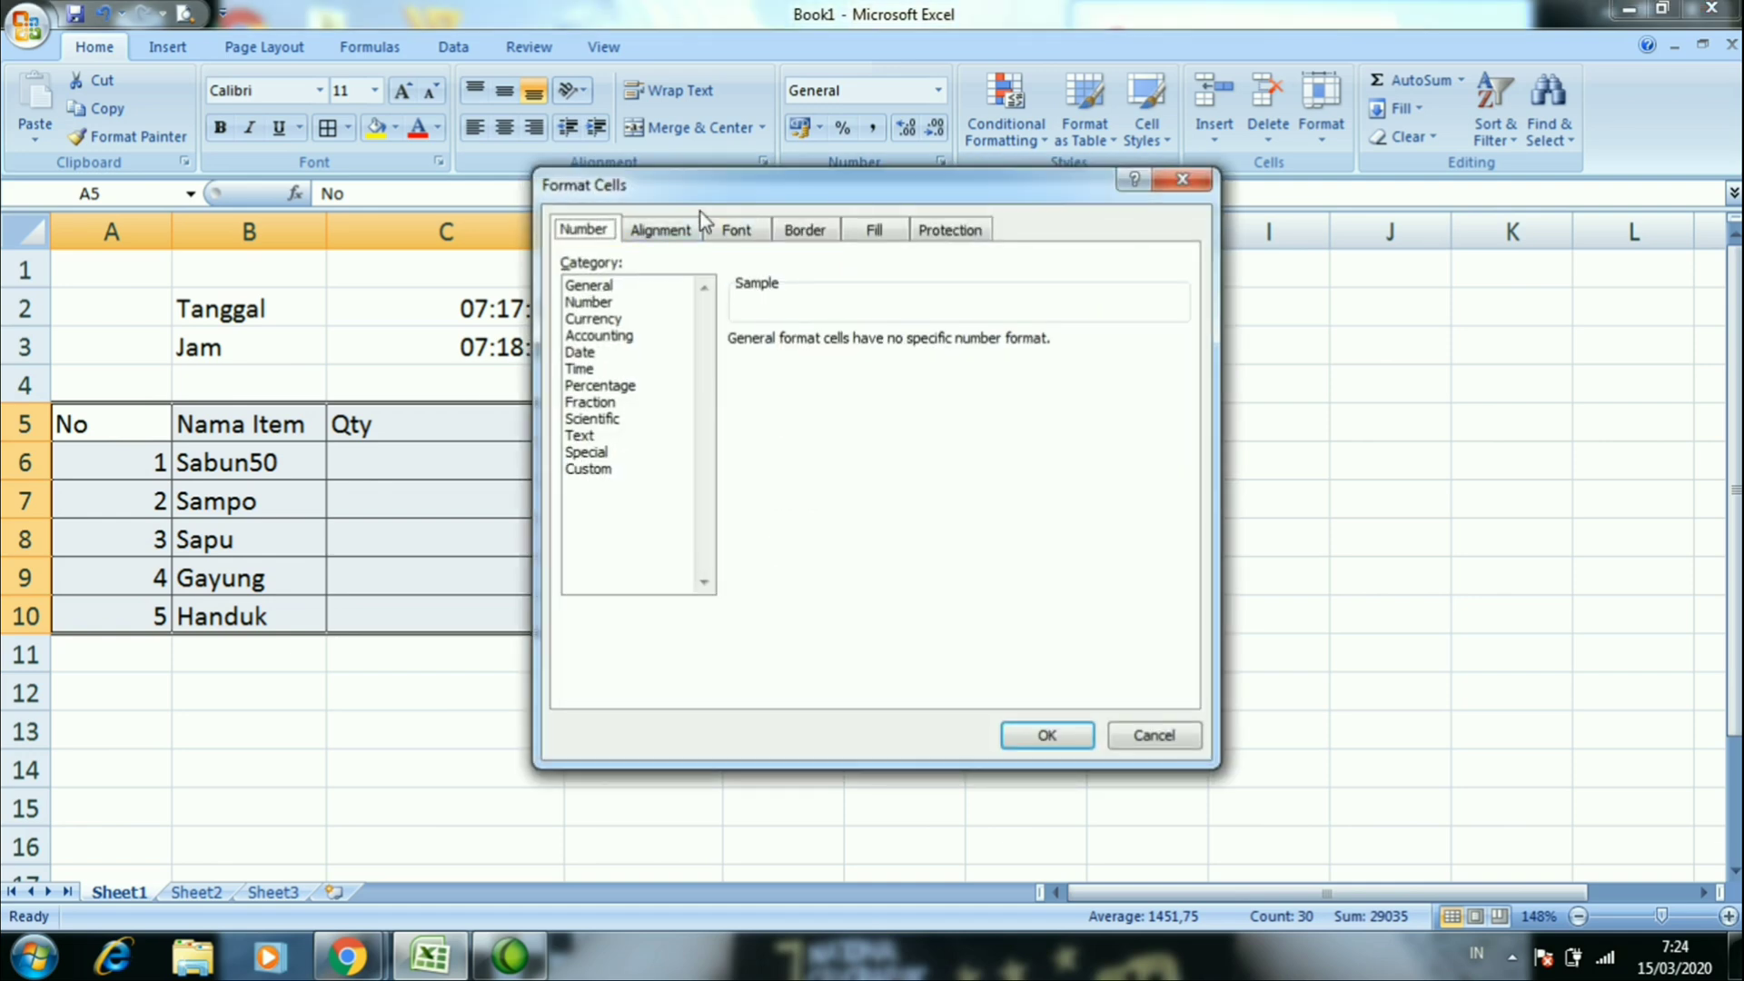
left_click(678, 232)
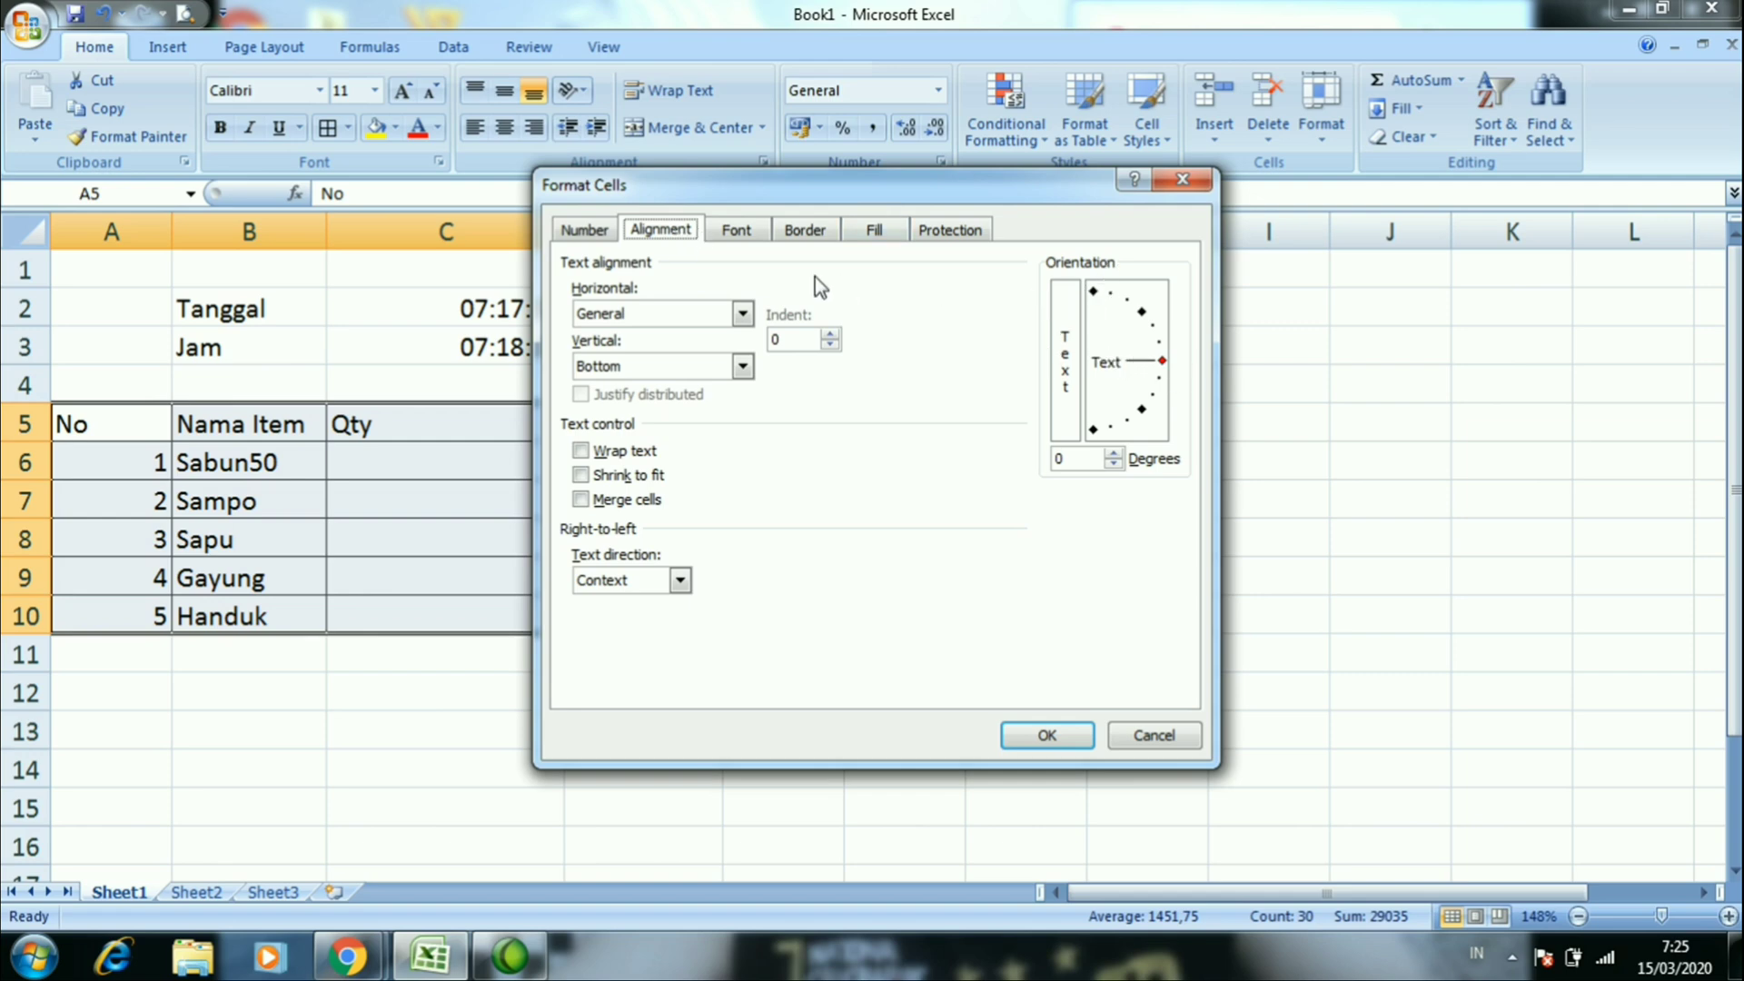
left_click(1174, 735)
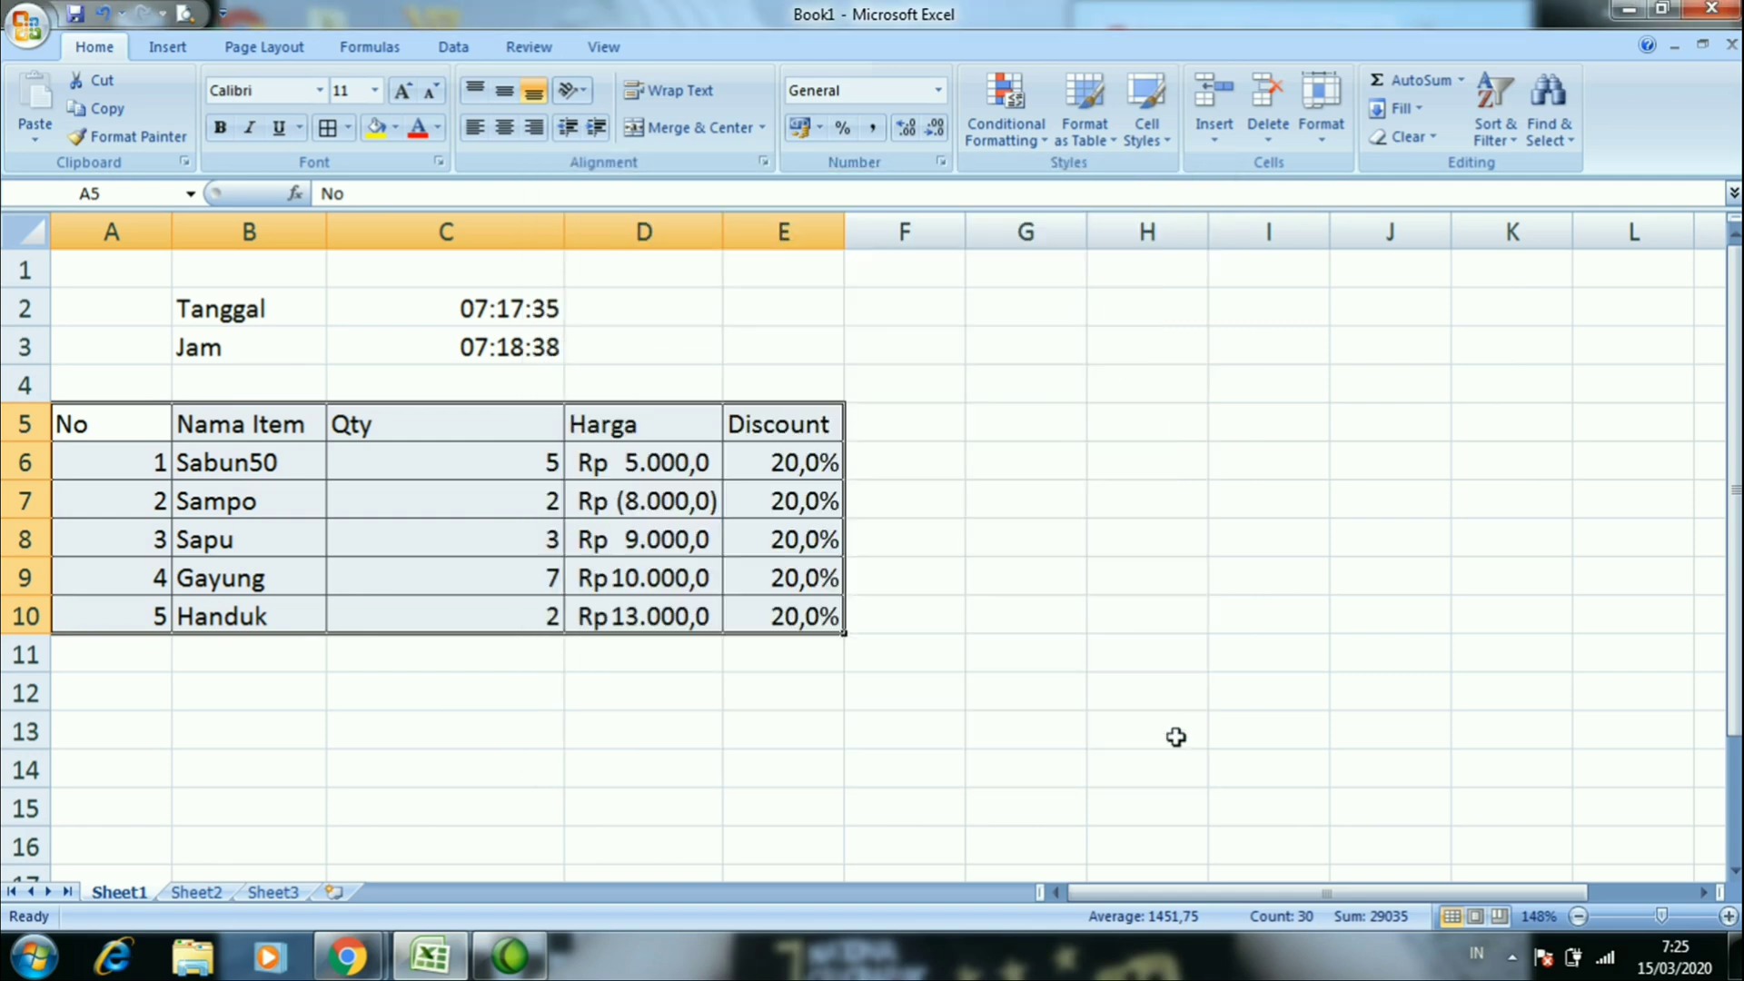
left_click(998, 431)
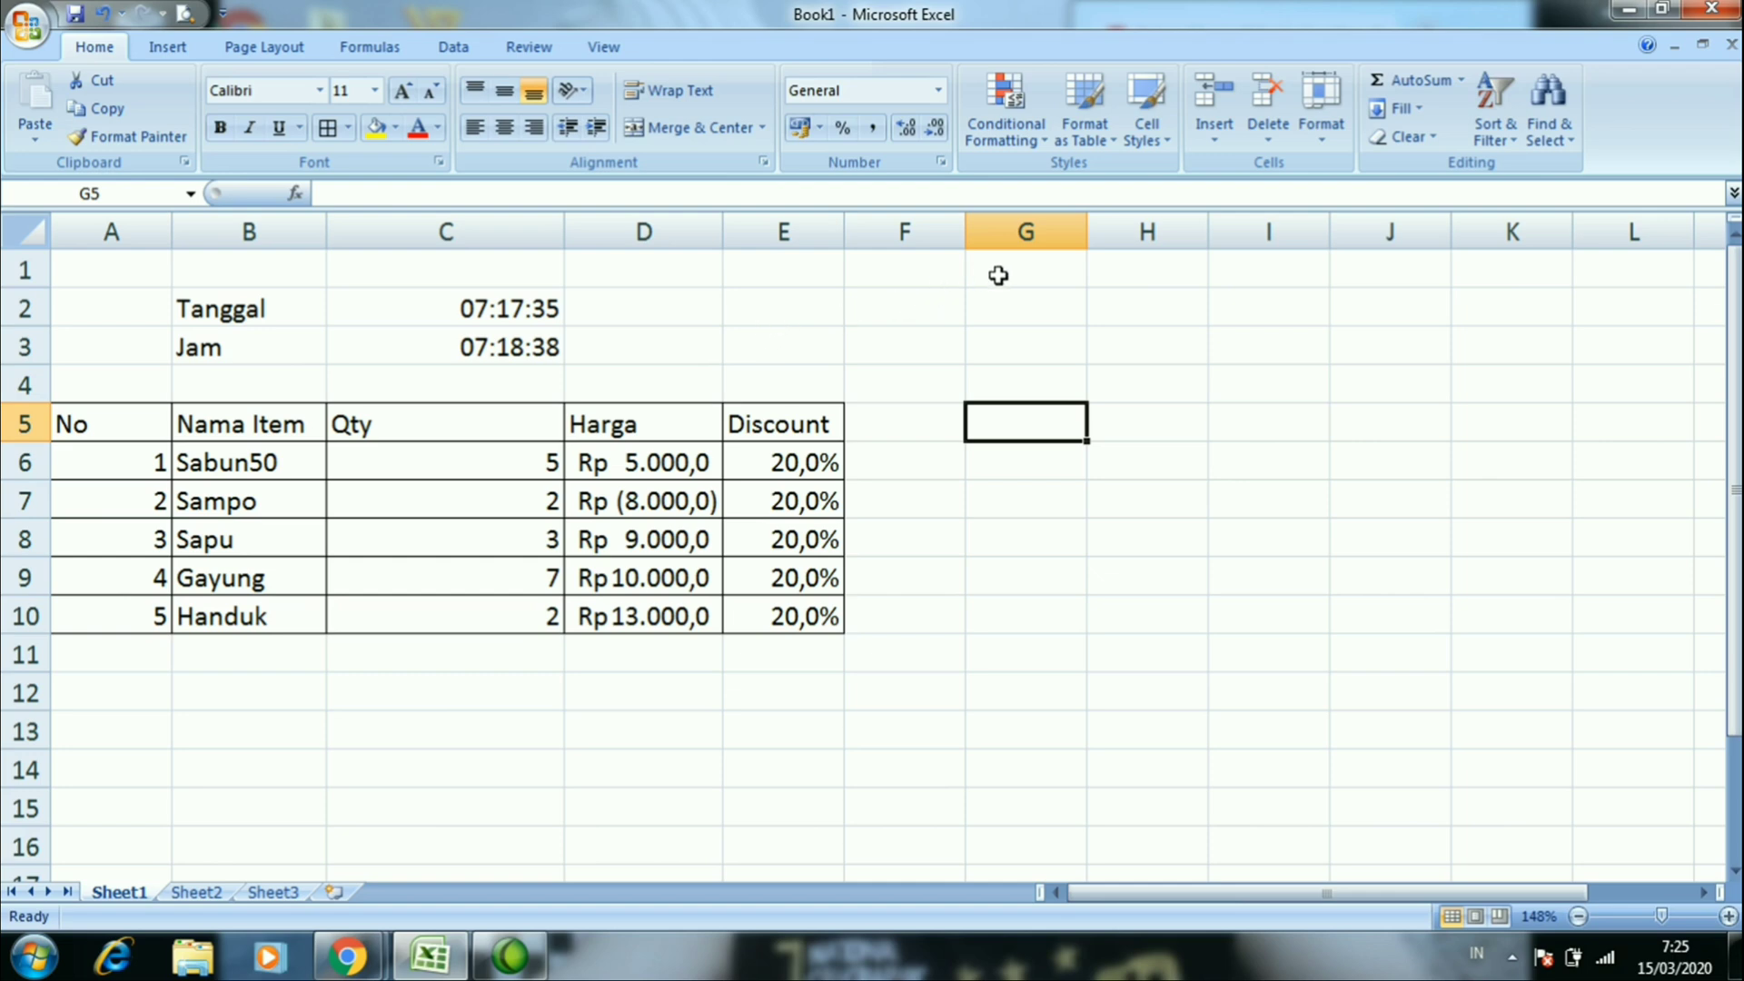
left_click(509, 702)
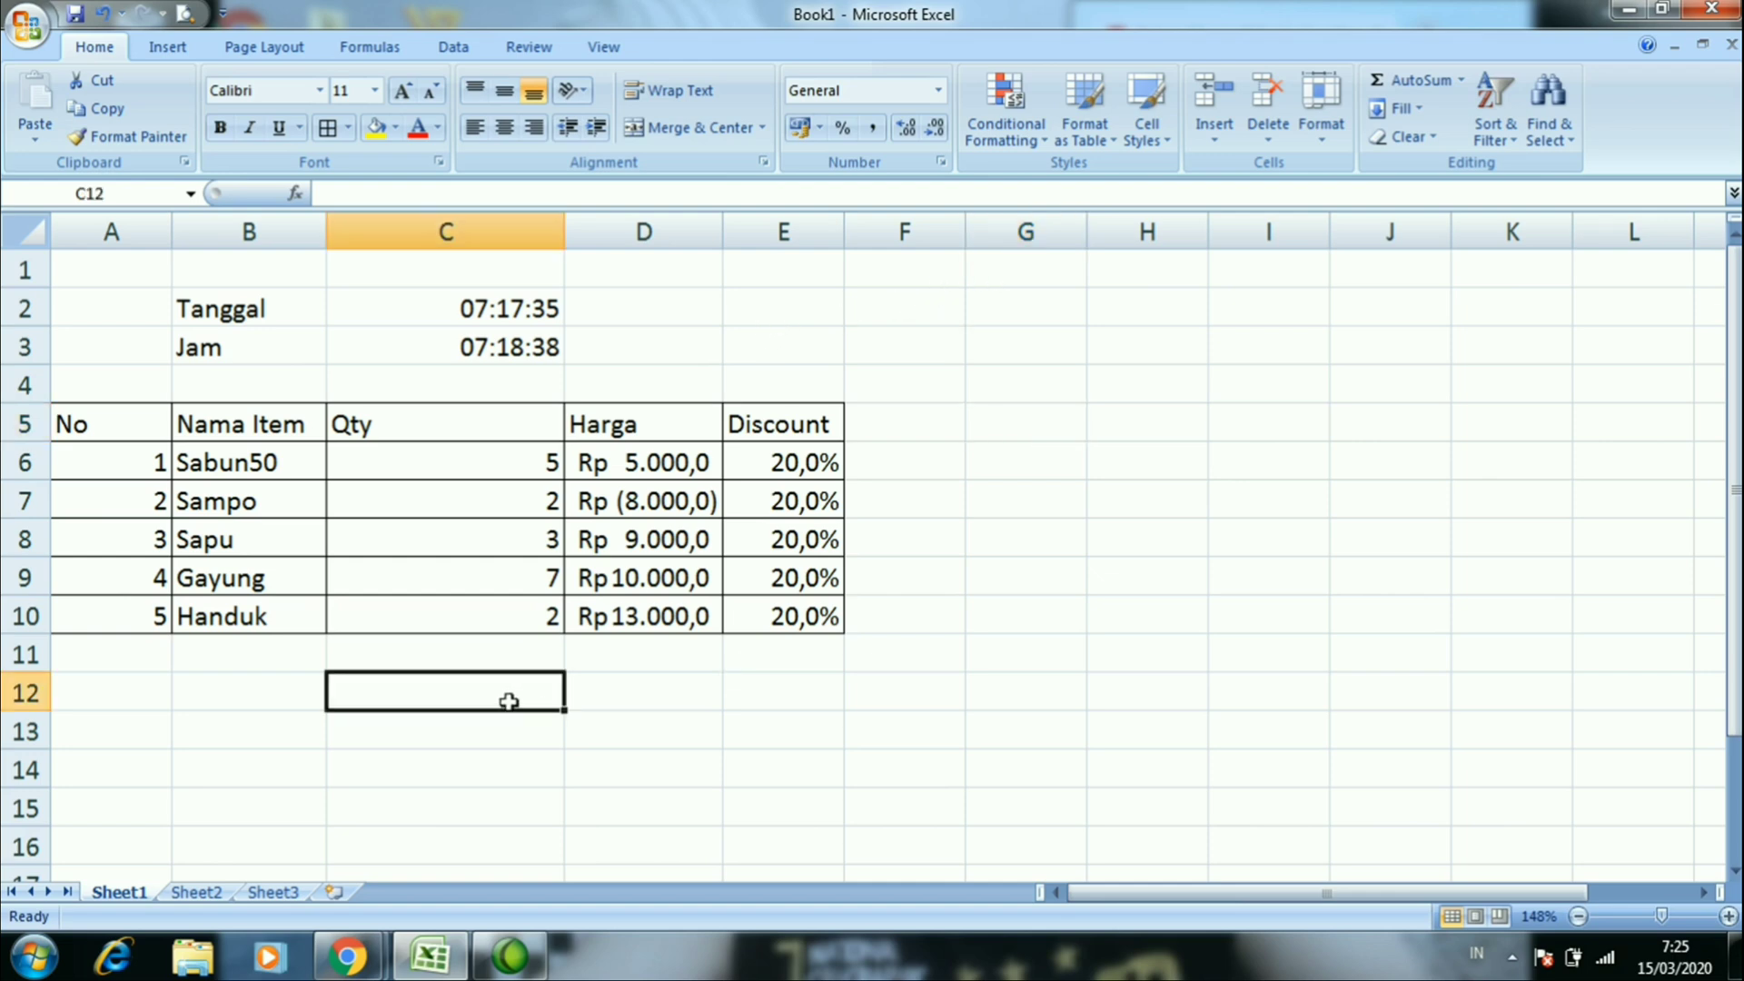
left_click(1124, 507)
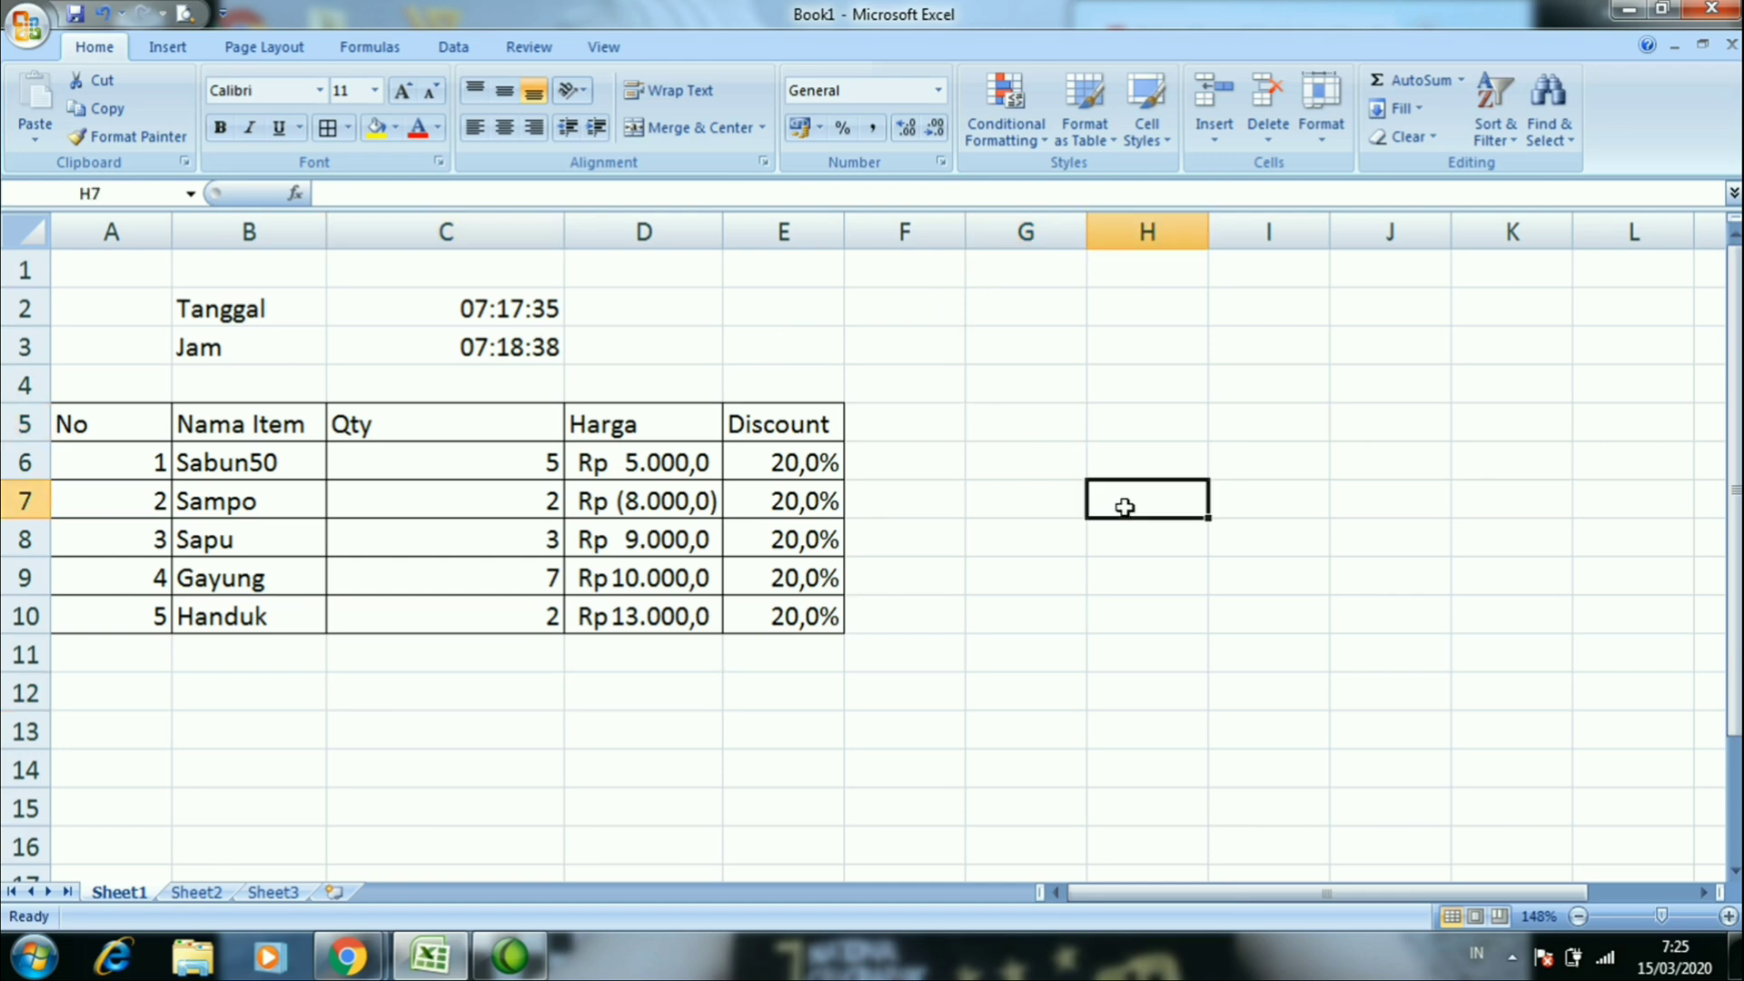
type("MEDAN")
key("Return")
left_click(1124, 506)
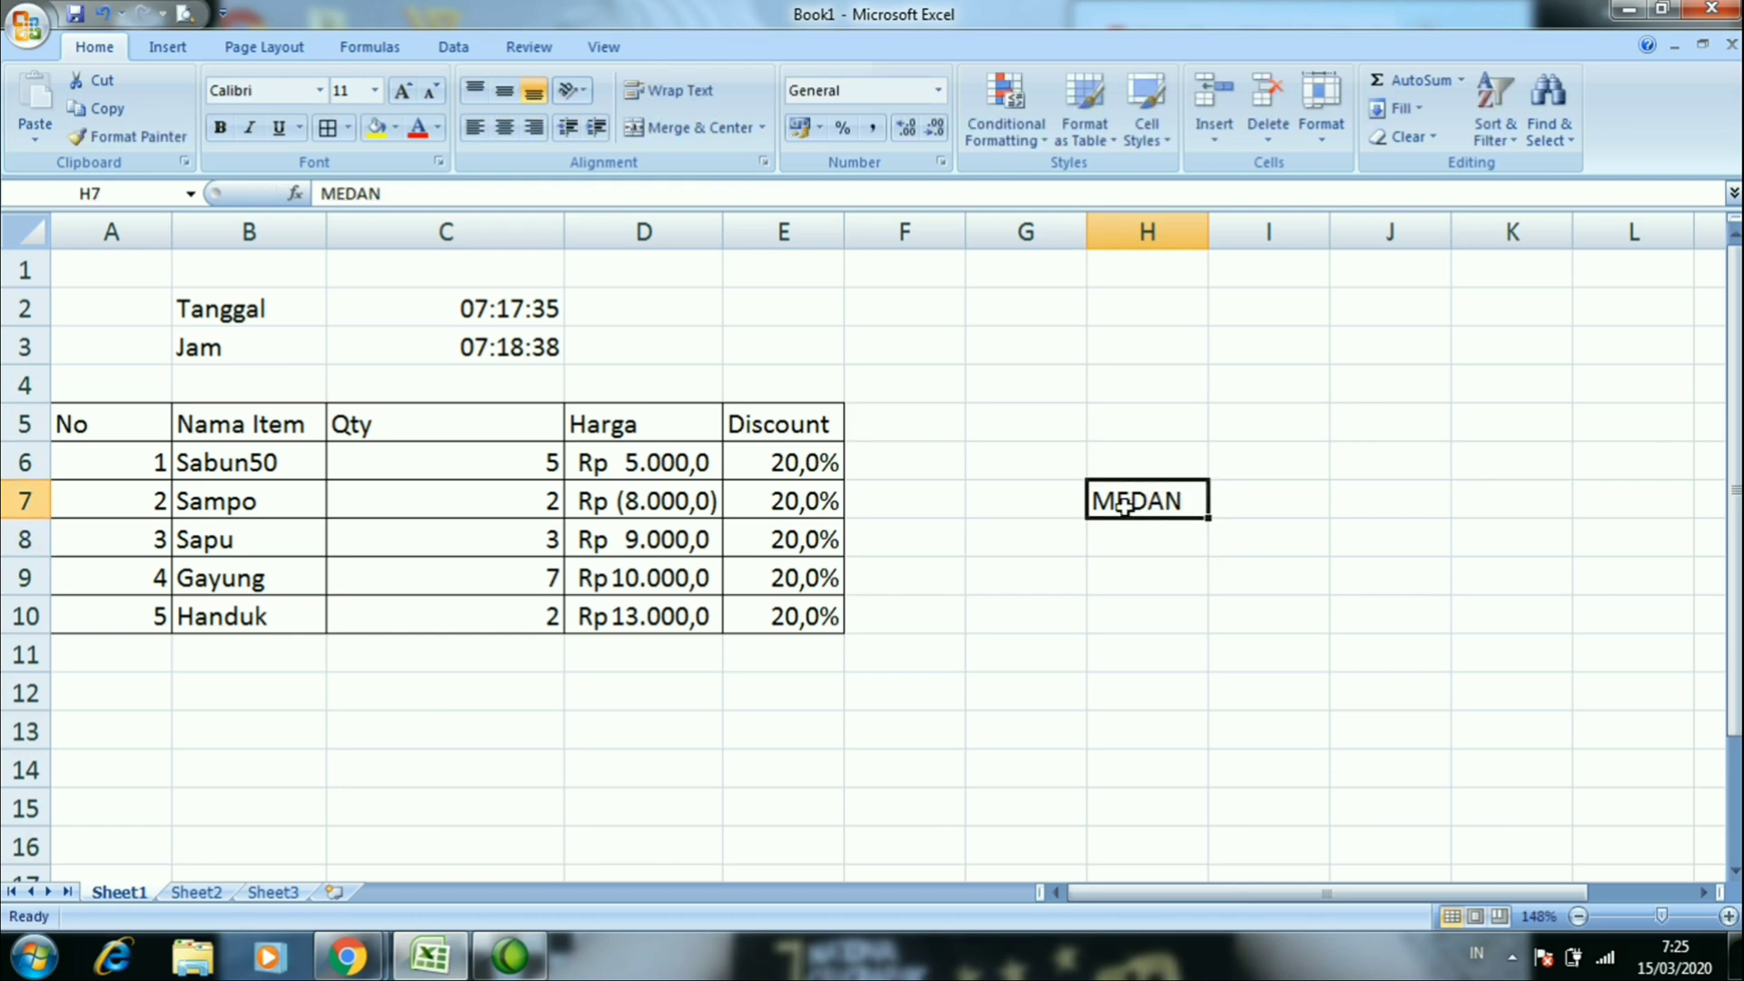
right_click(1133, 511)
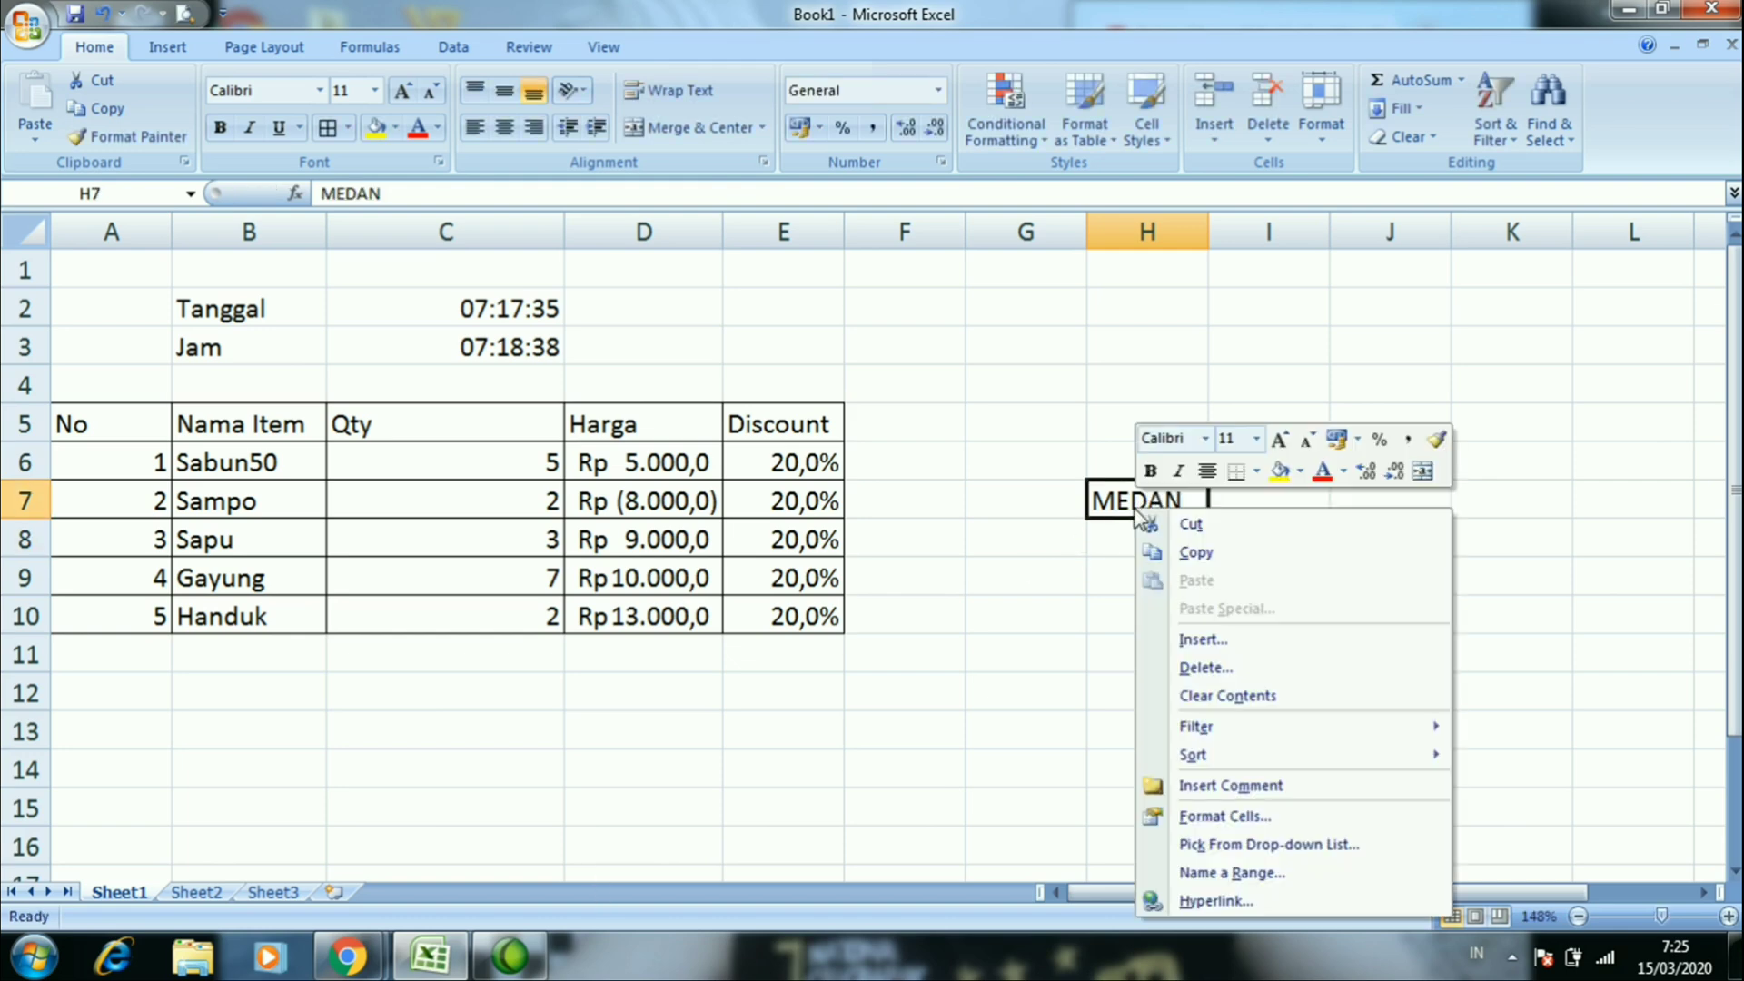
left_click(1217, 816)
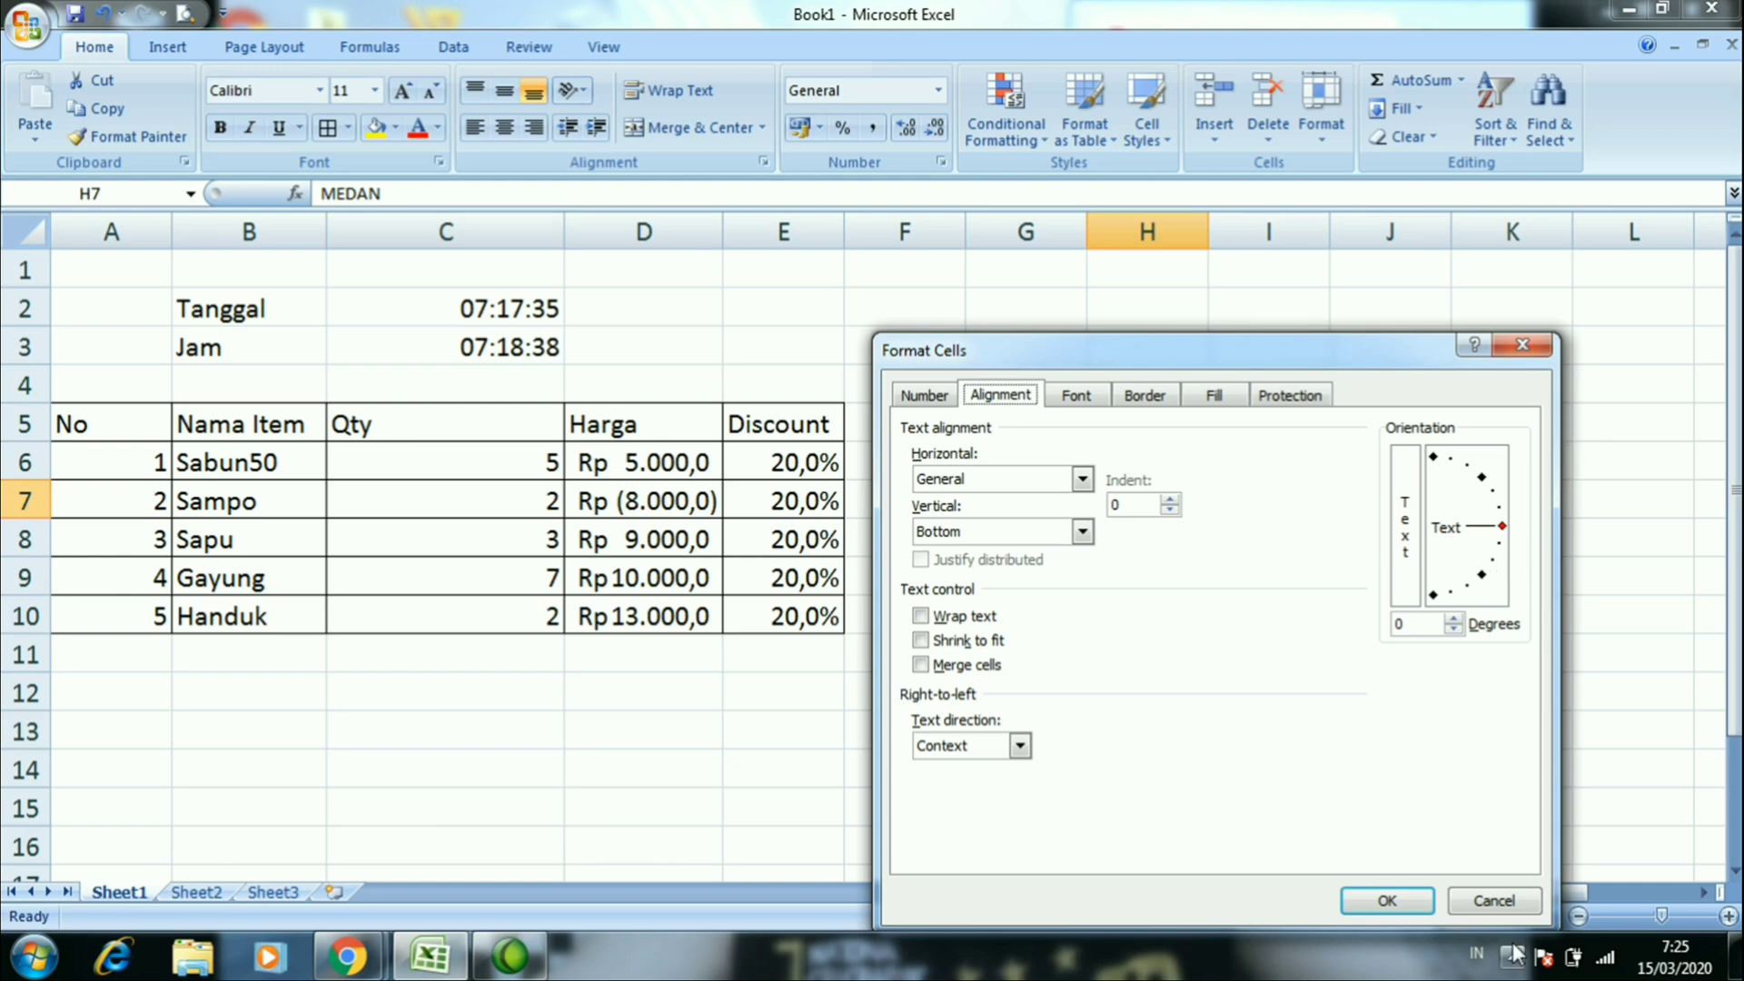
left_click(1499, 904)
key("Delete")
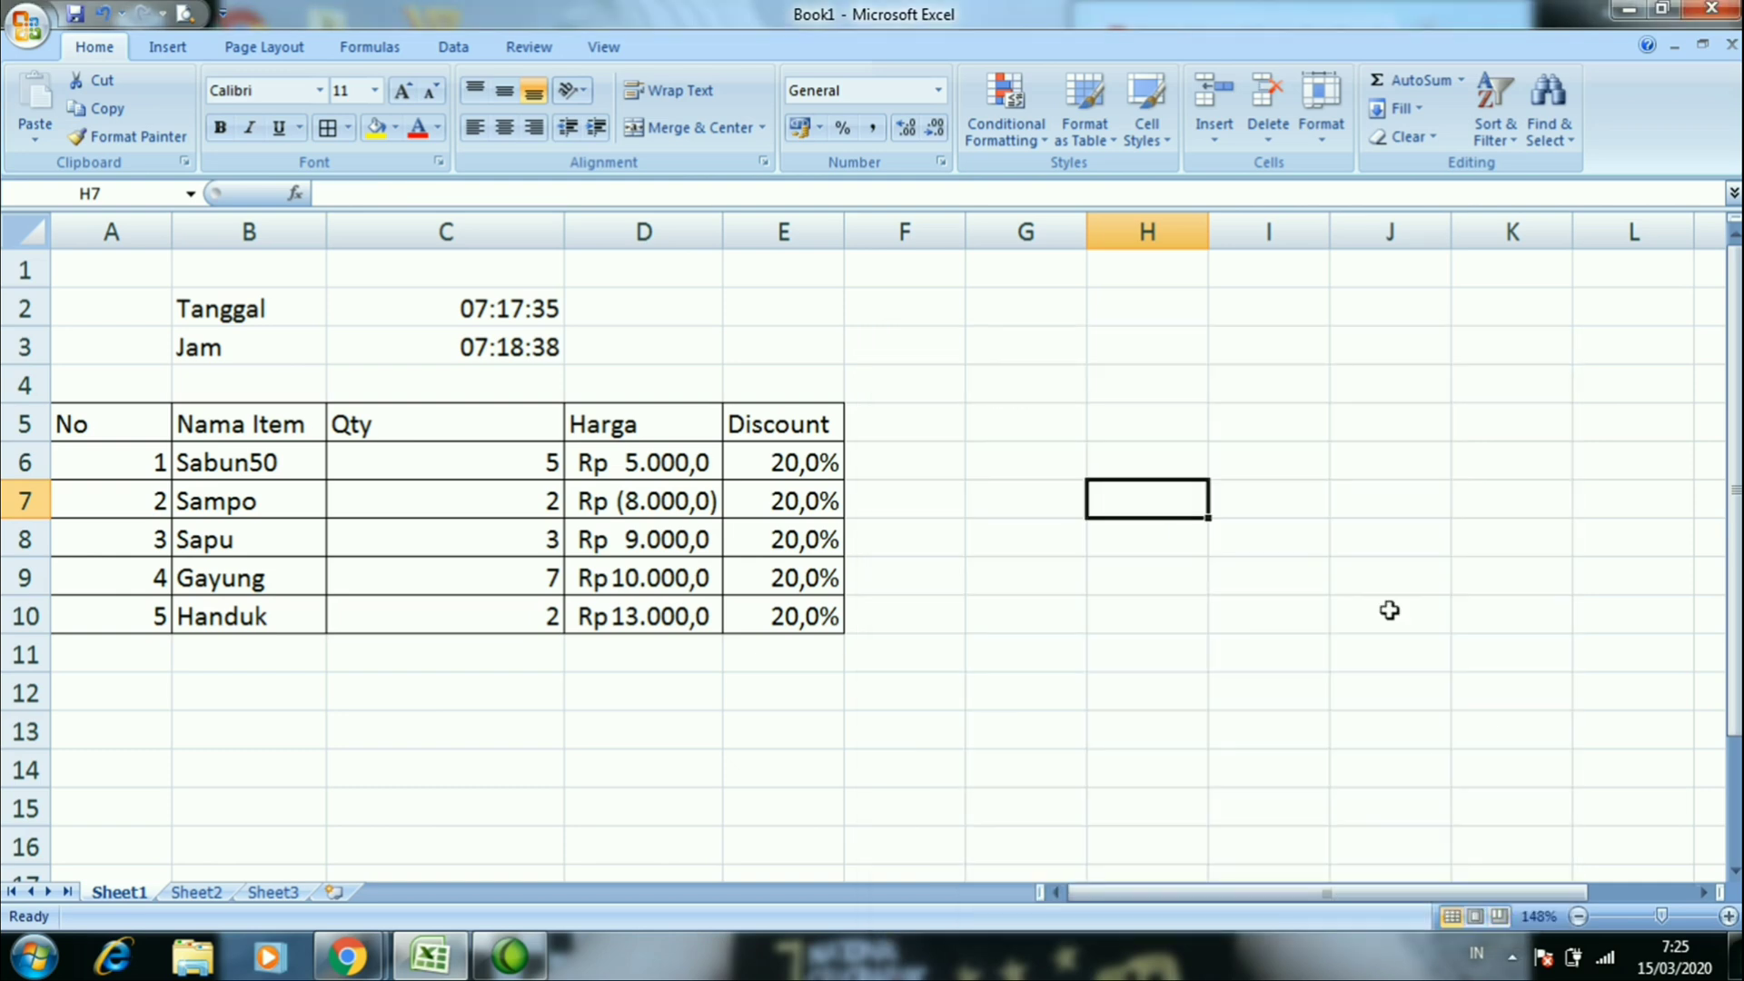
Insert an empty column before the No column and apply all borders to A5:A10
right_click(115, 231)
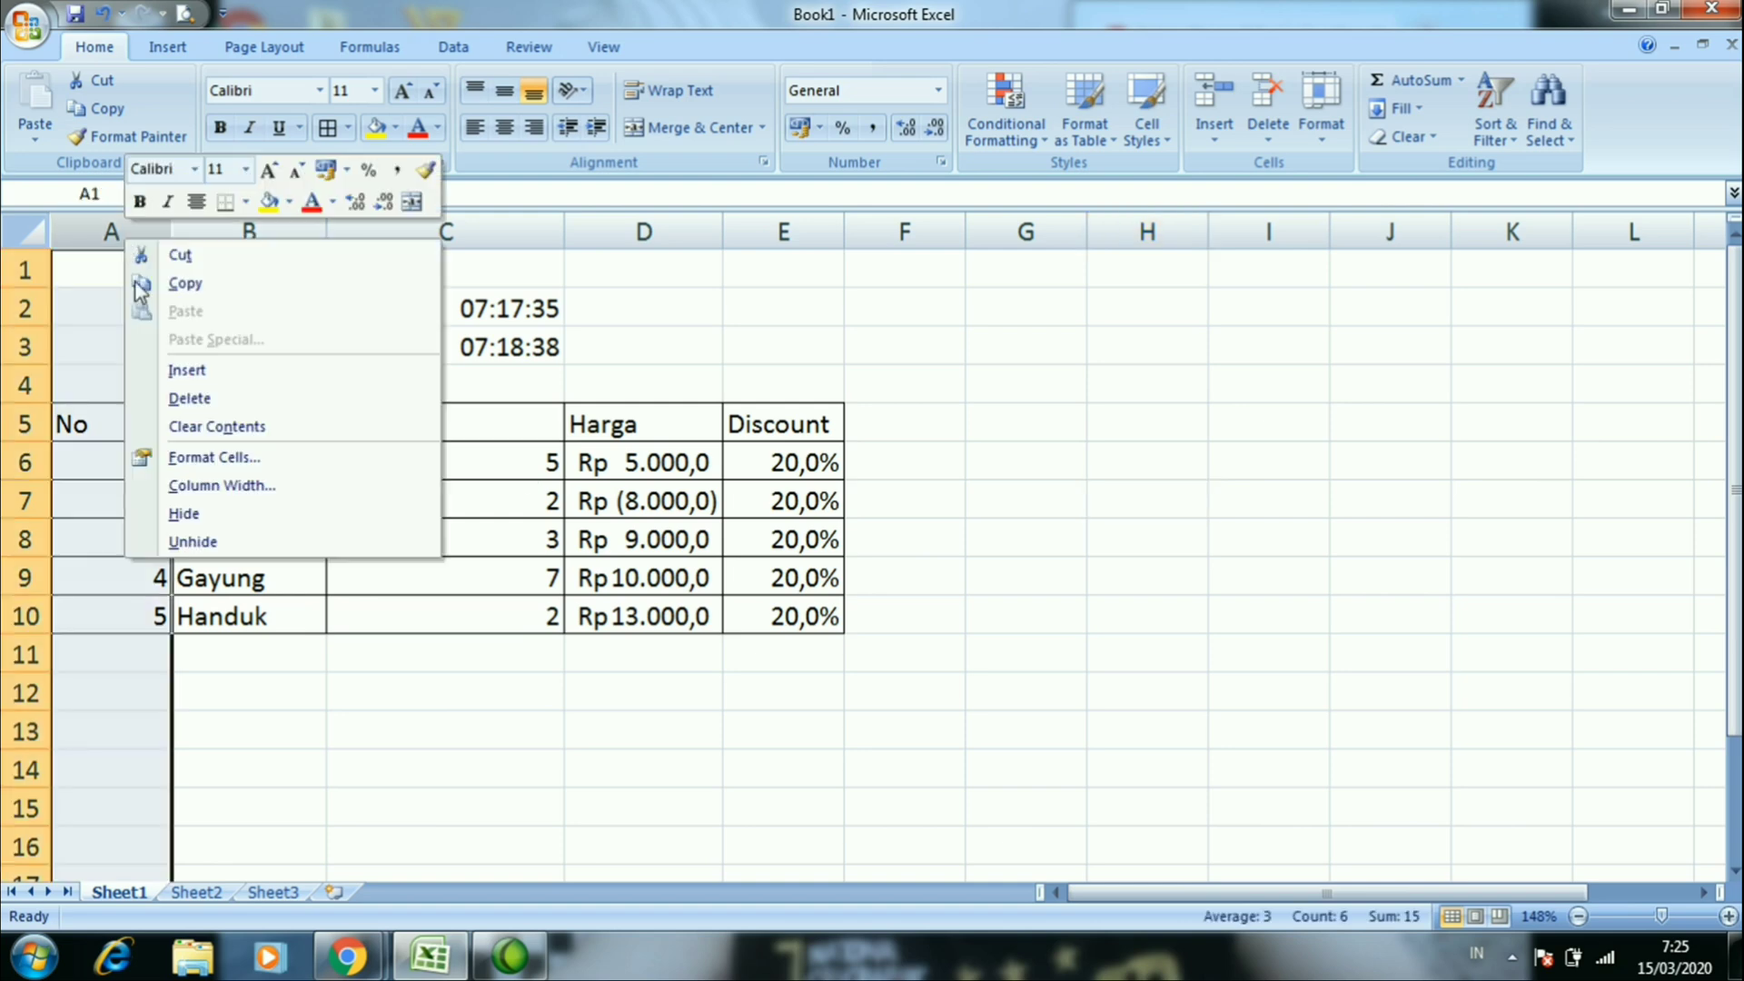
left_click(181, 370)
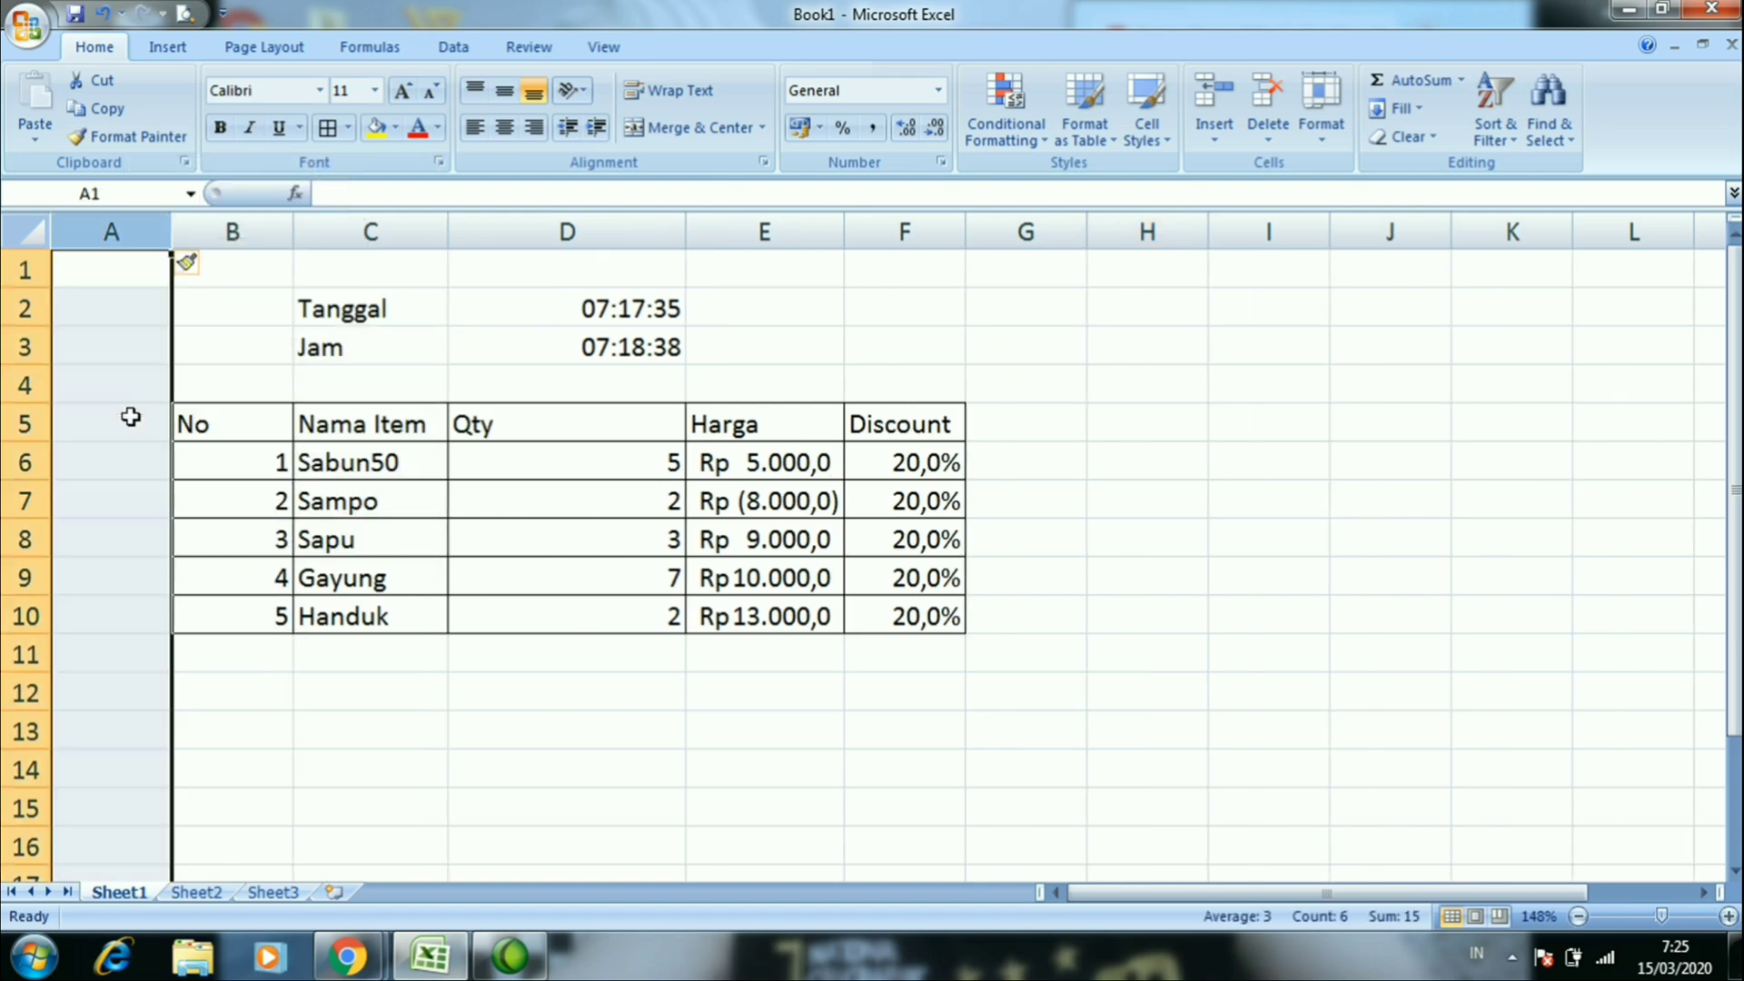
left_click_drag(121, 418, 136, 618)
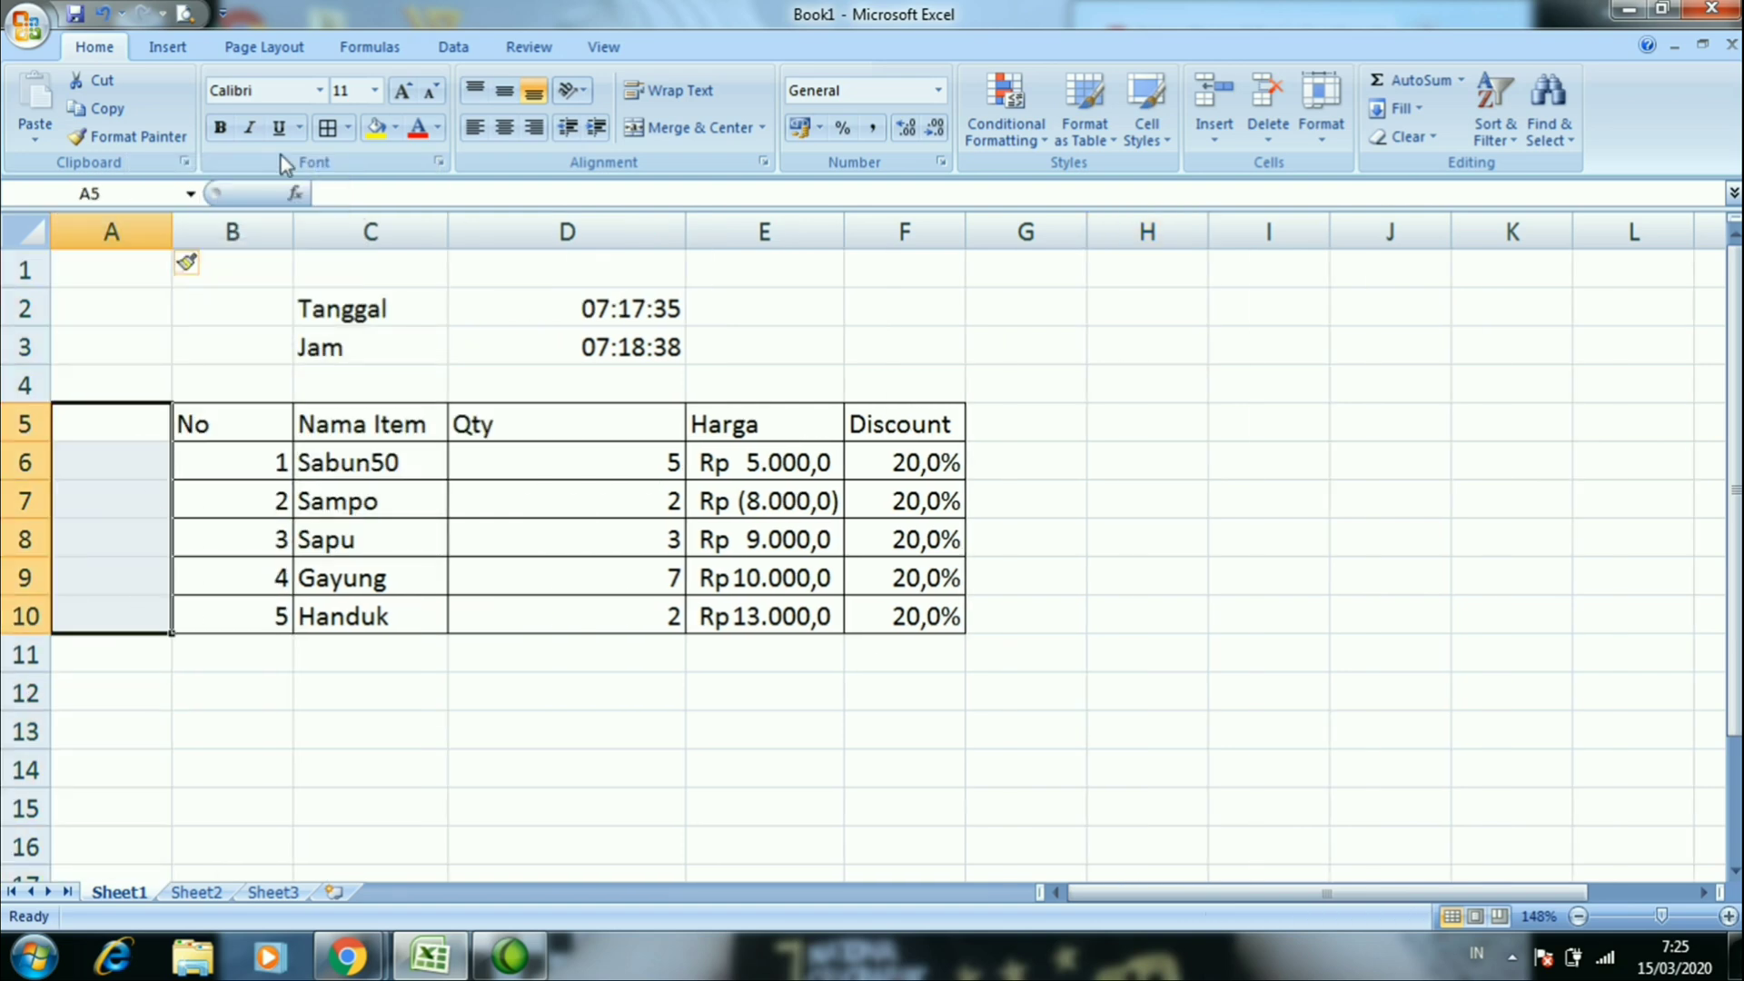
left_click(129, 455)
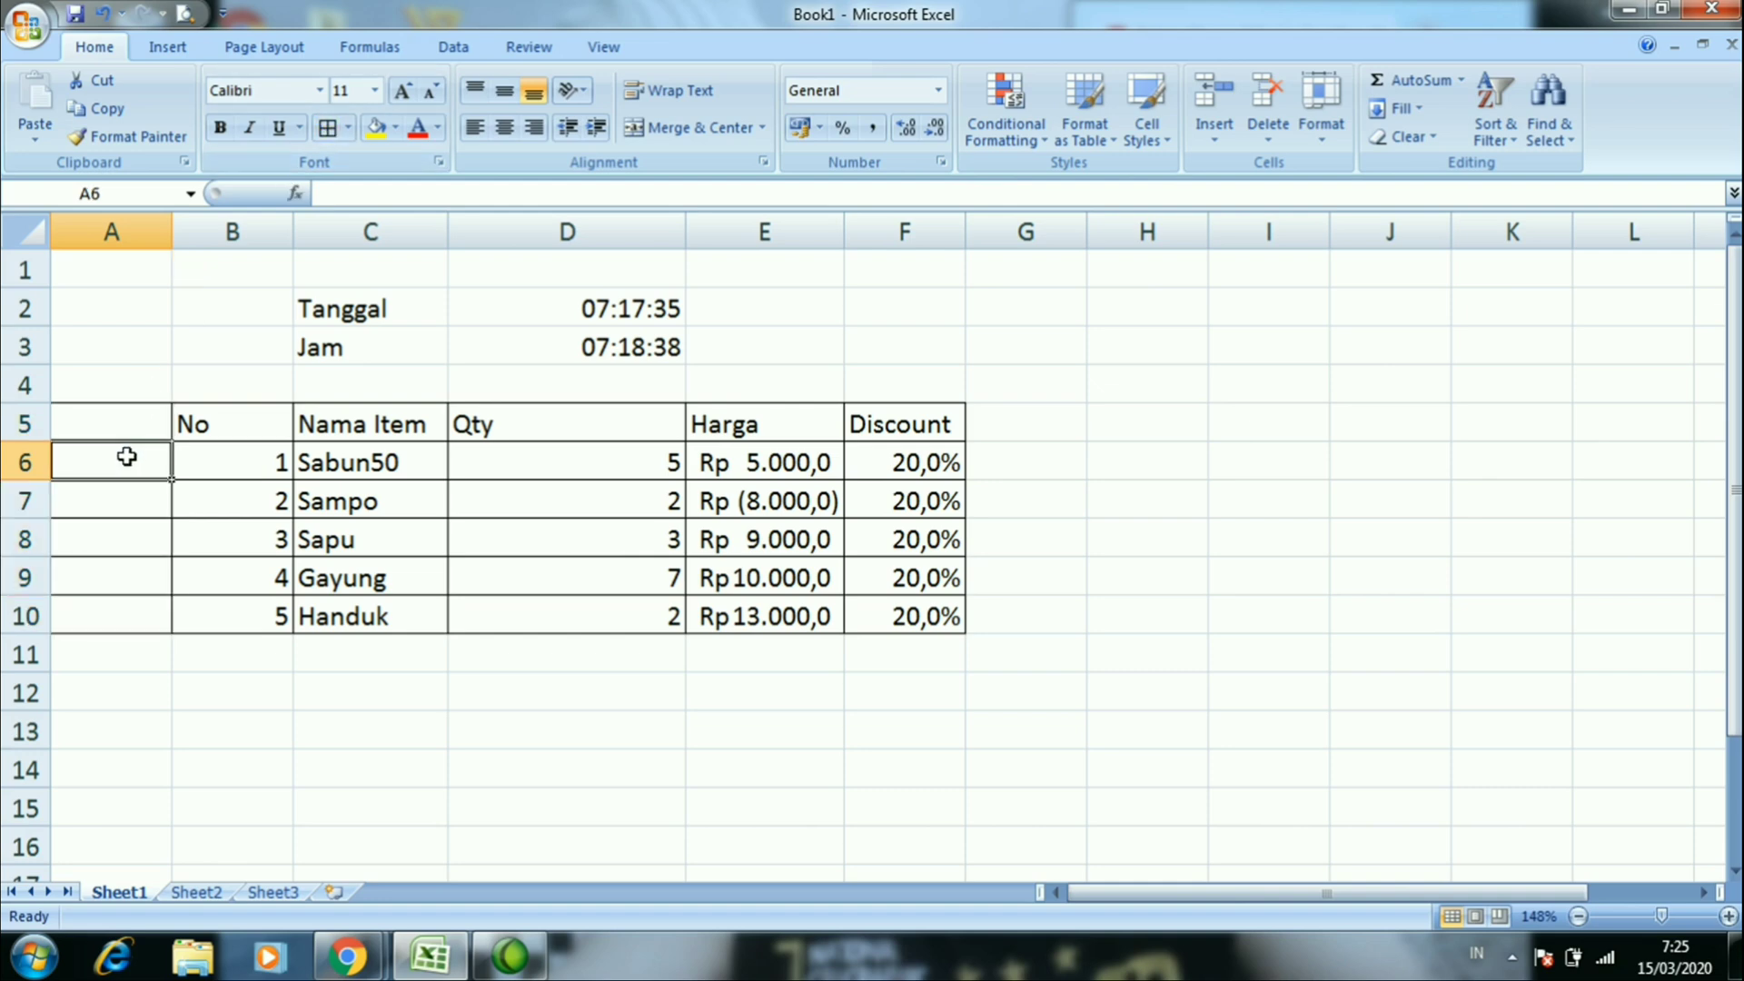
Examine the horizontal and vertical text alignment options in Format Cells for A5:A10
left_click_drag(126, 455, 124, 617)
left_click_drag(143, 413, 129, 599)
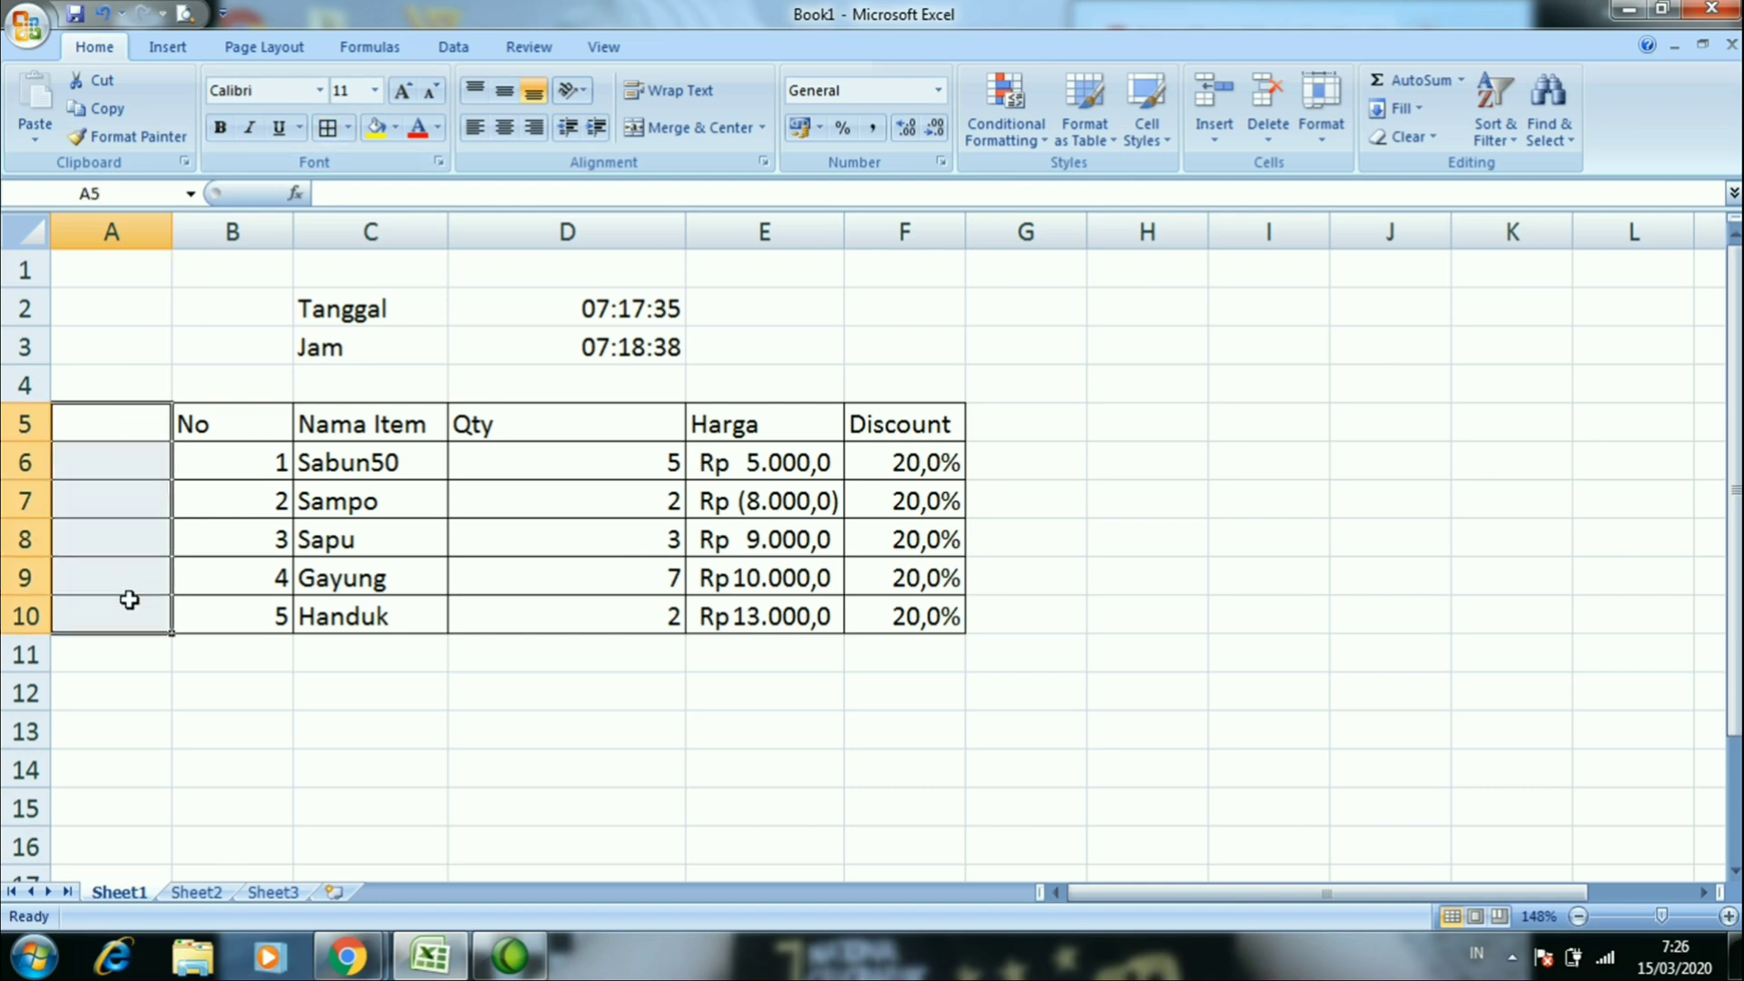
right_click(129, 599)
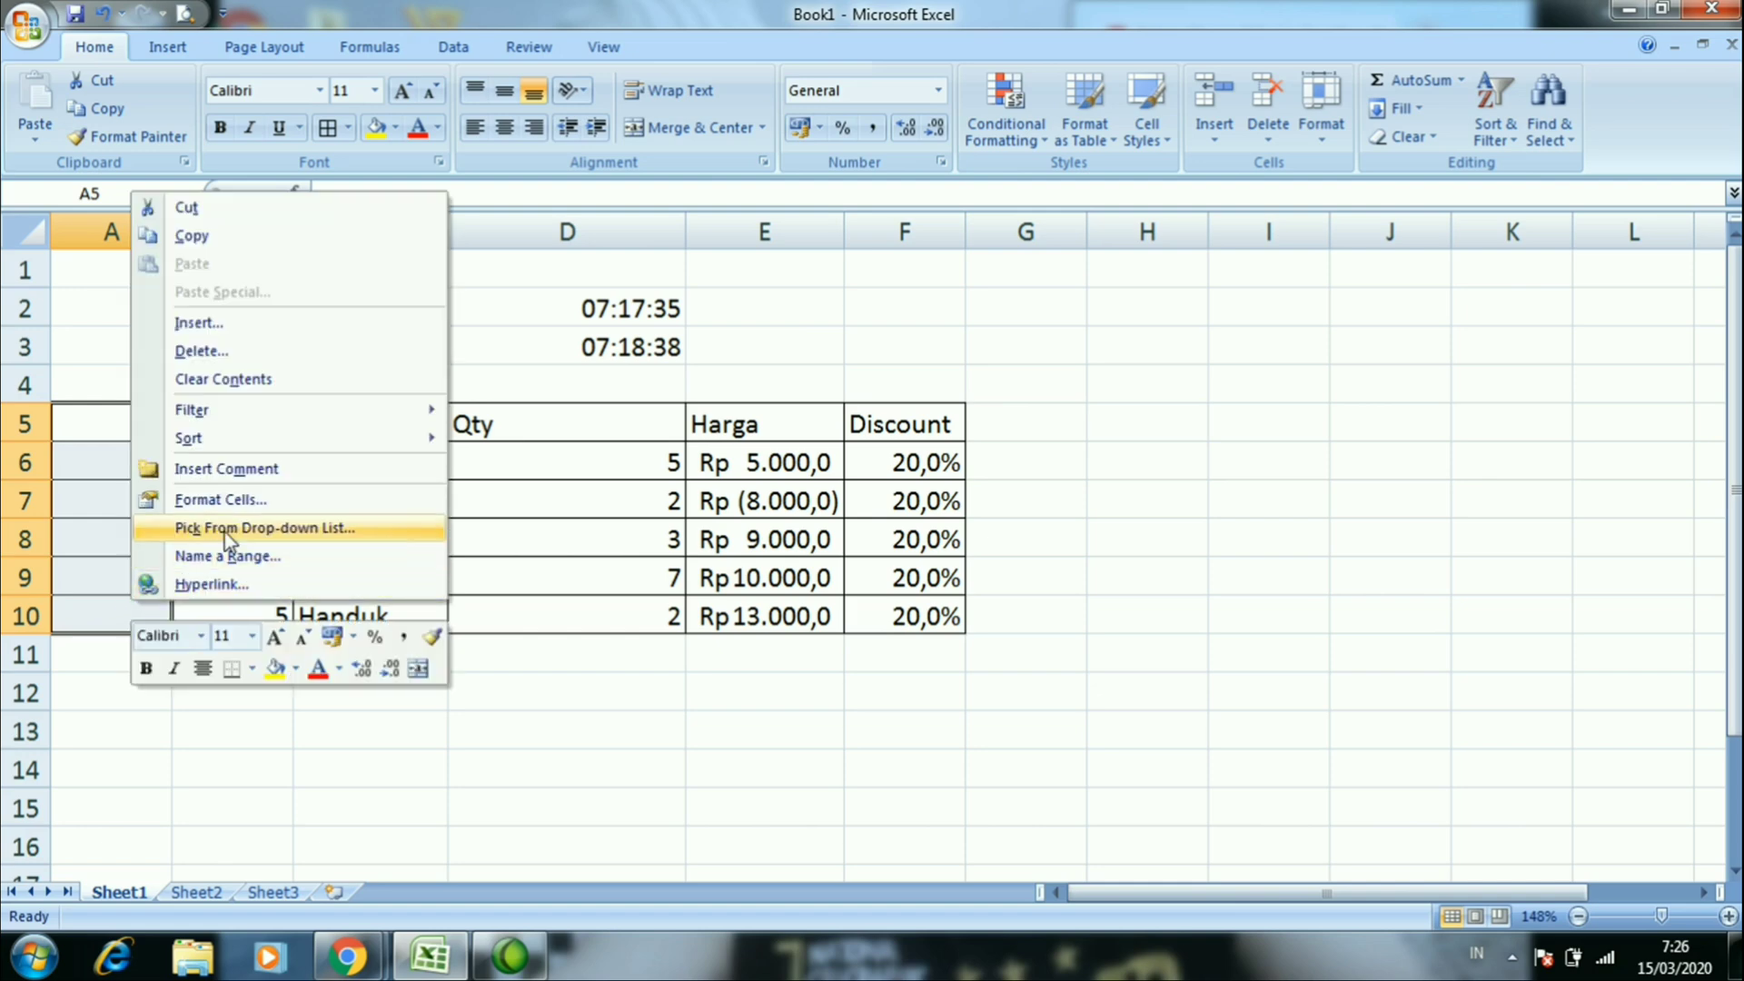
left_click(291, 499)
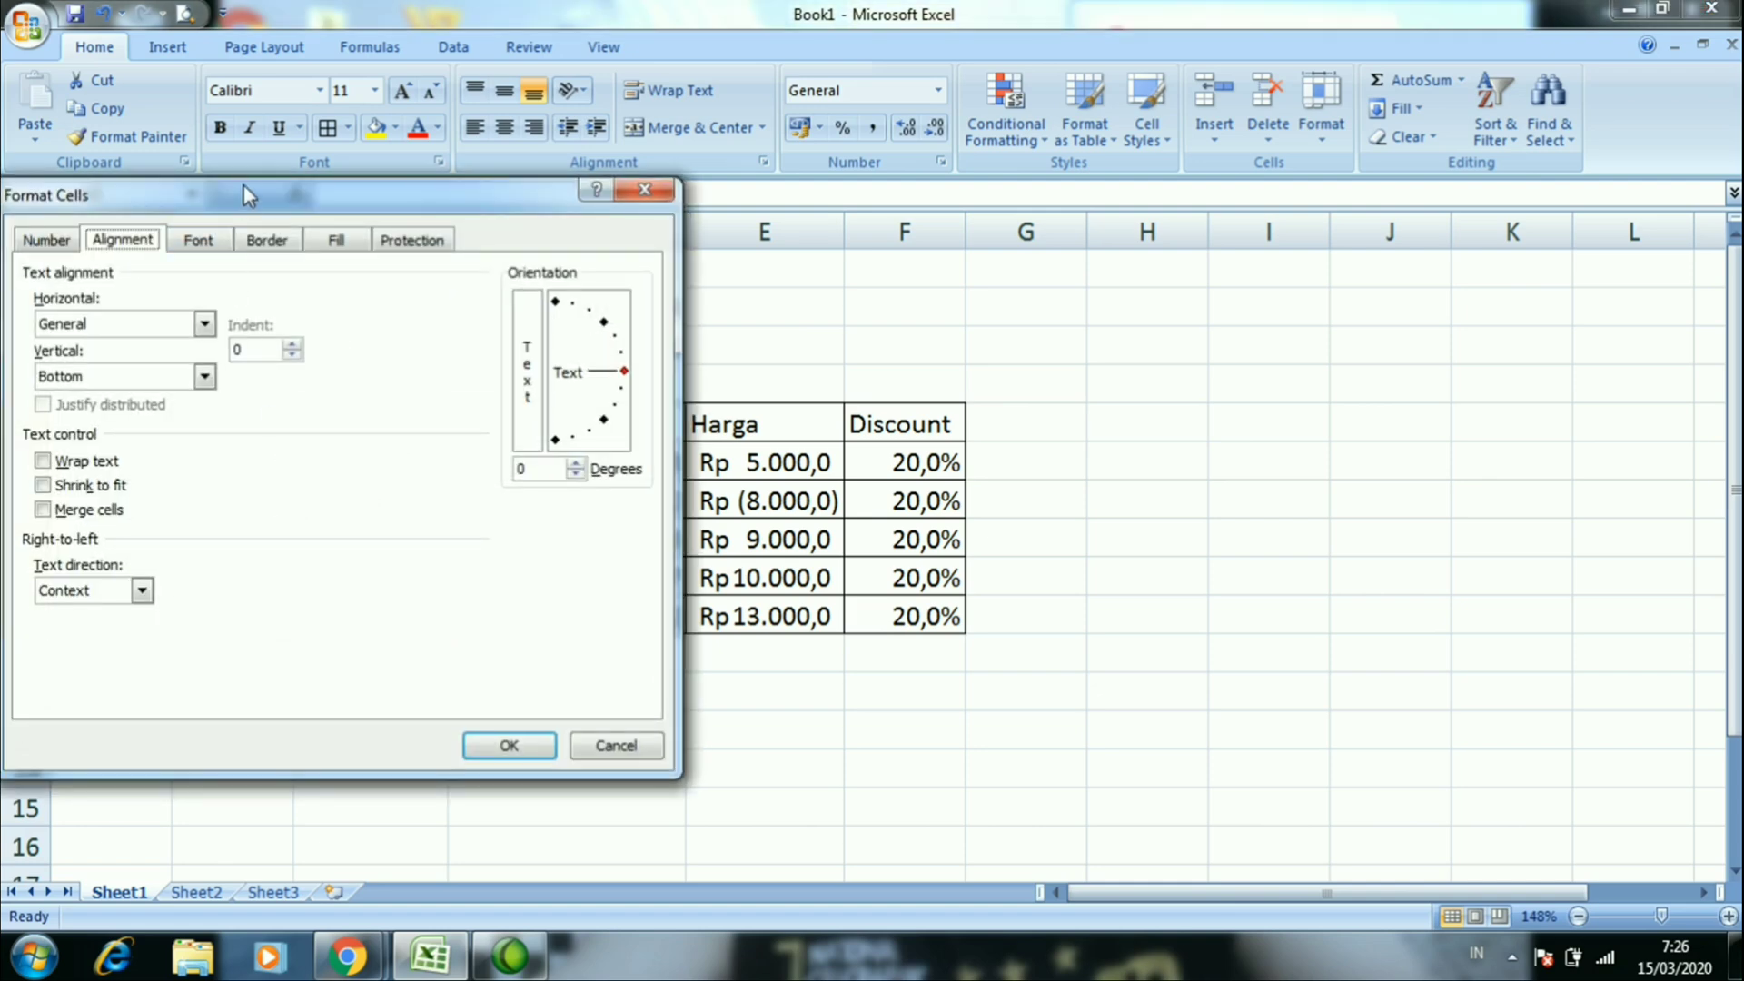
left_click_drag(244, 184, 986, 191)
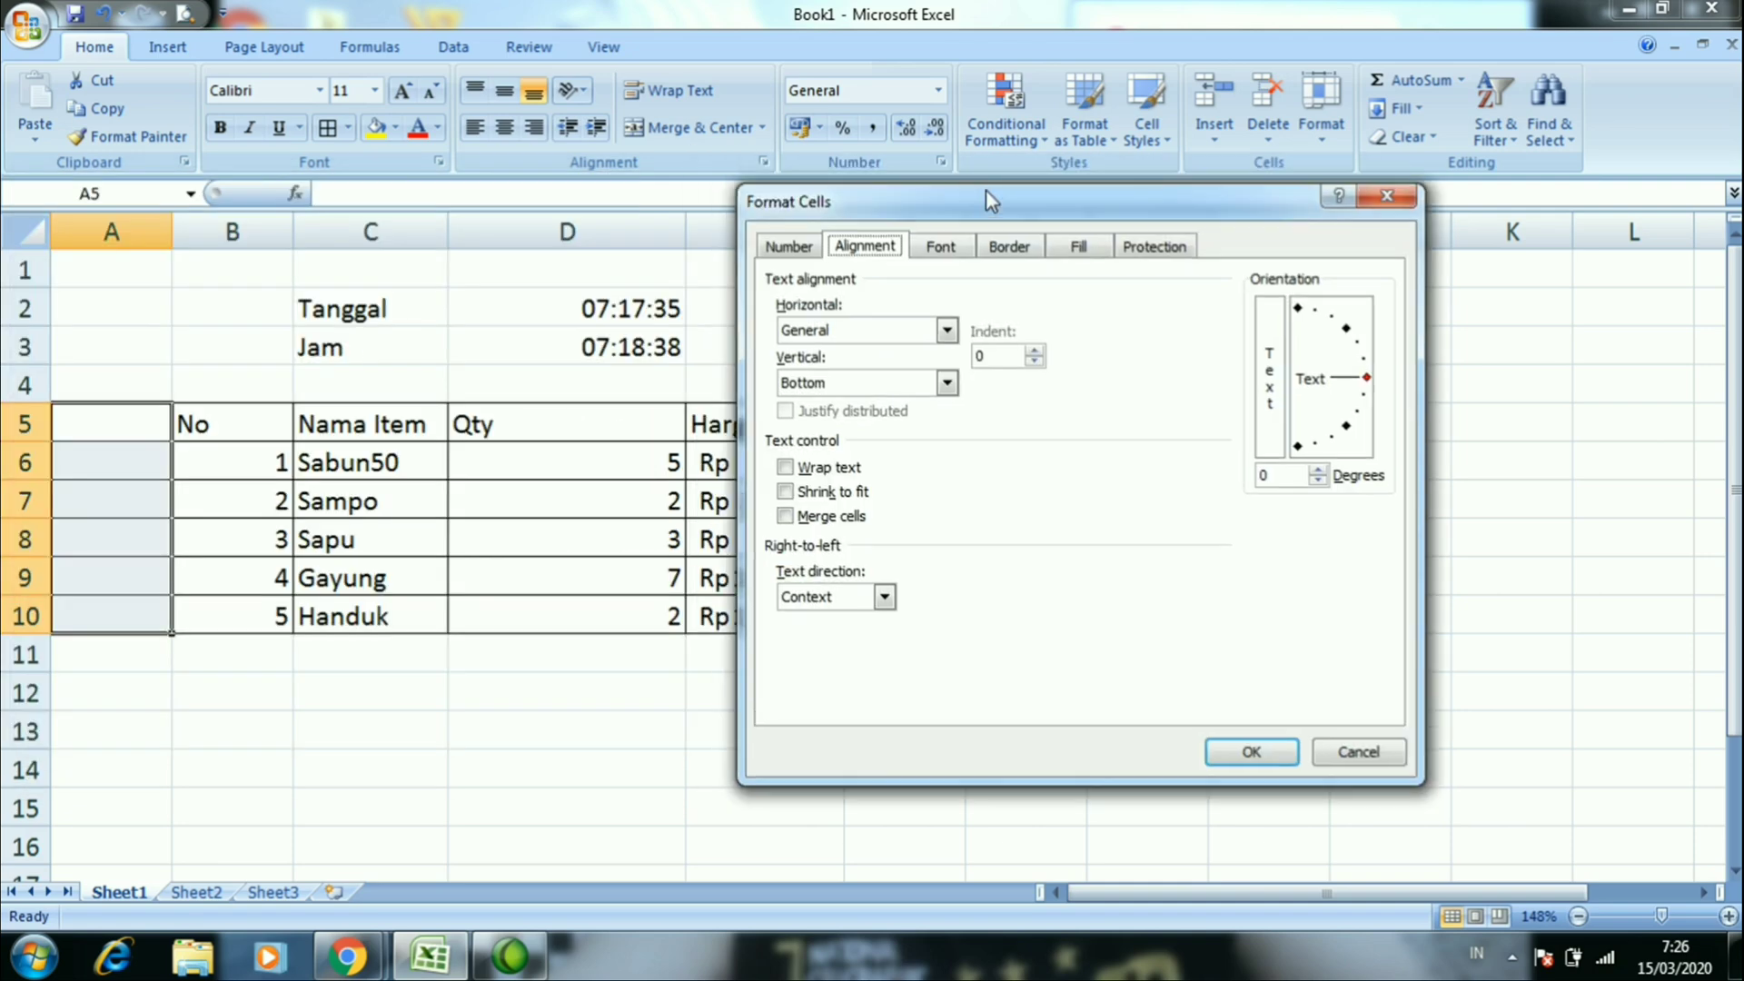
left_click(947, 331)
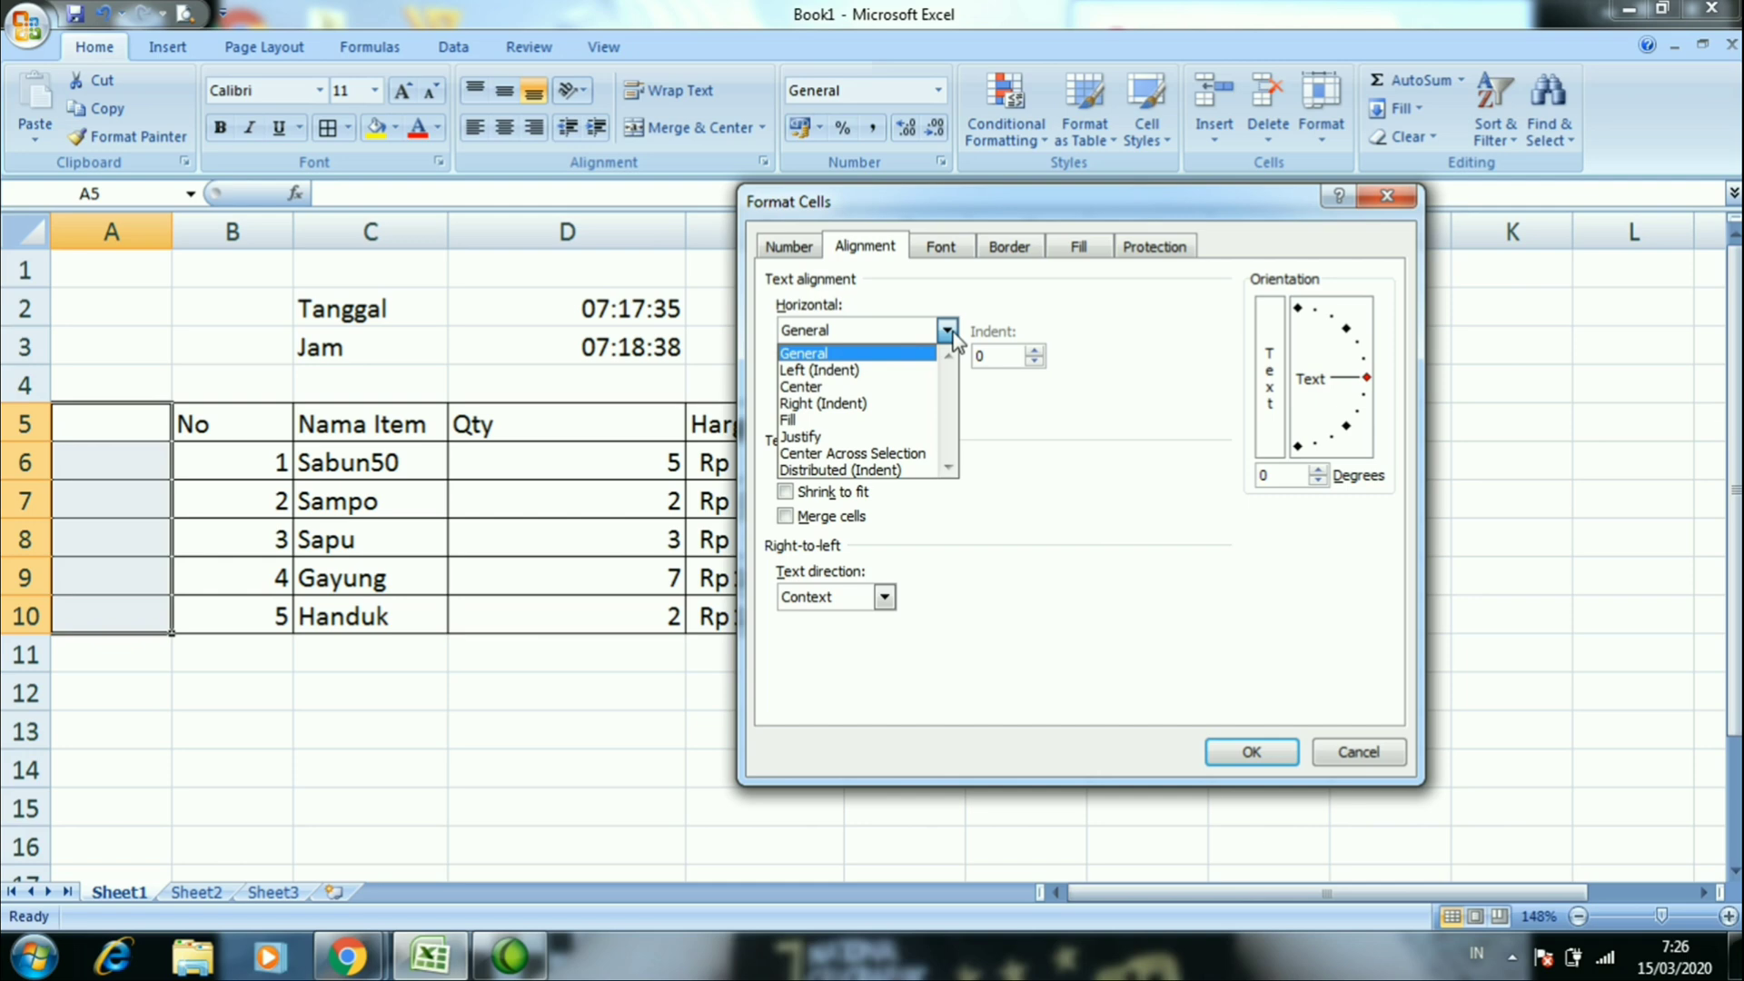
left_click(954, 339)
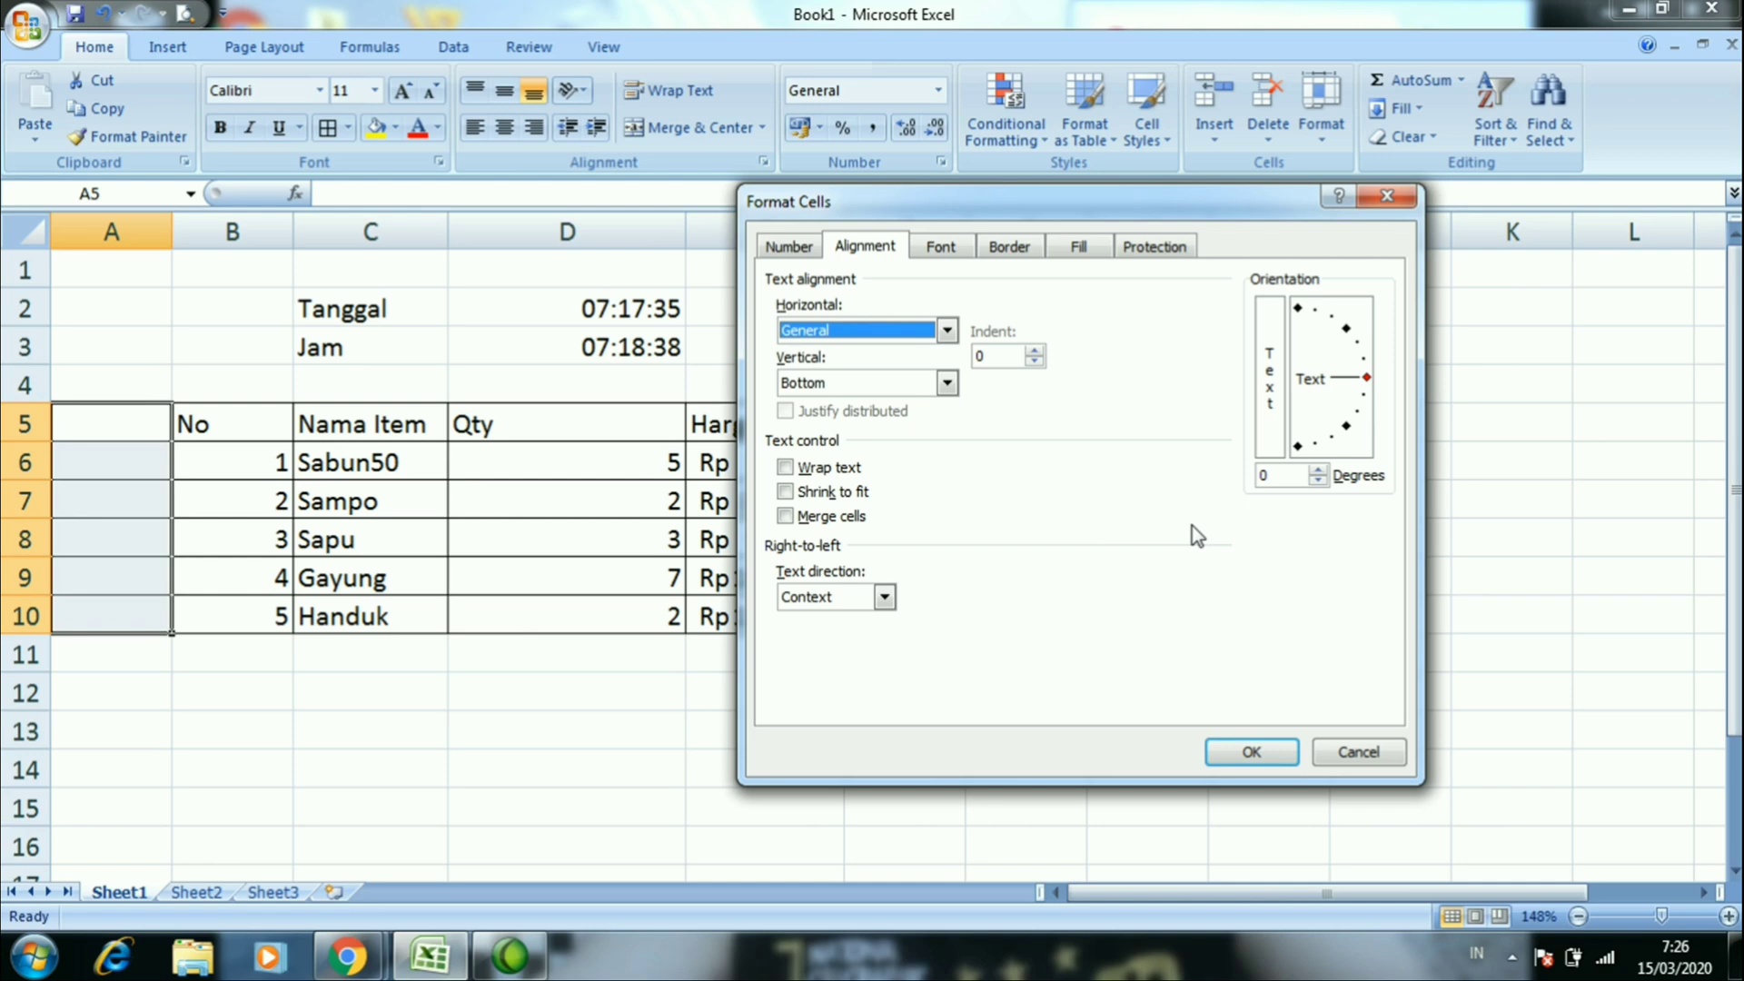
left_click(947, 334)
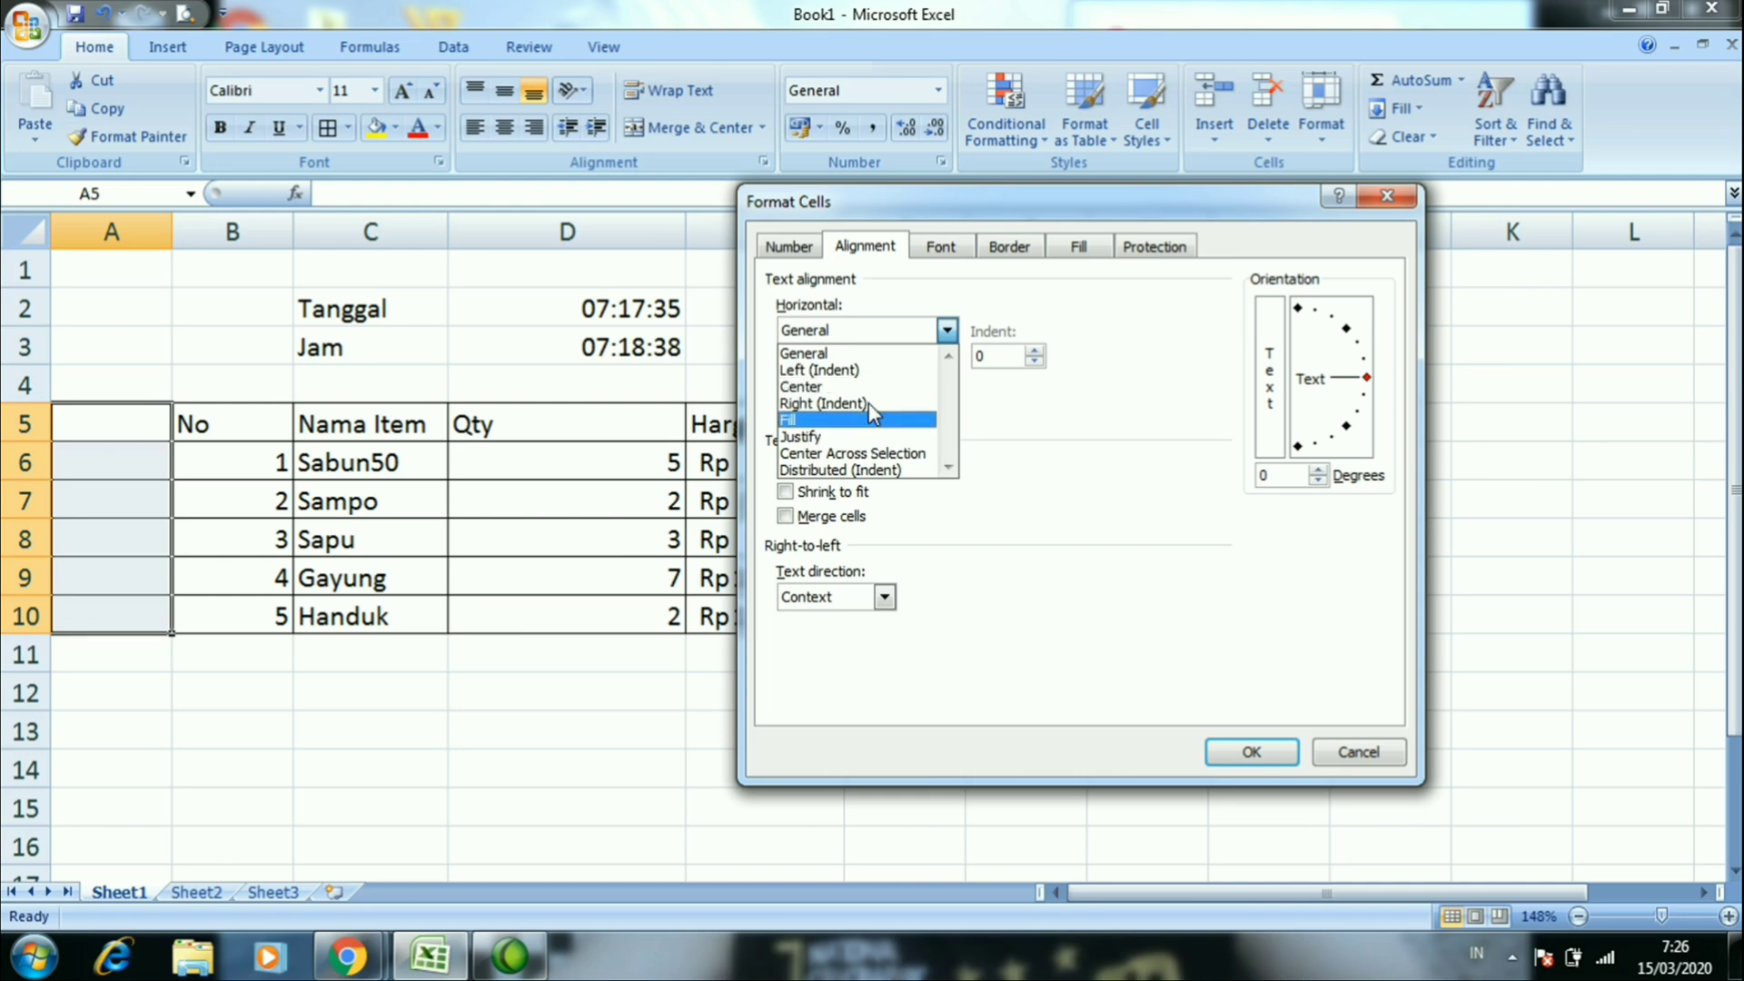
left_click(946, 331)
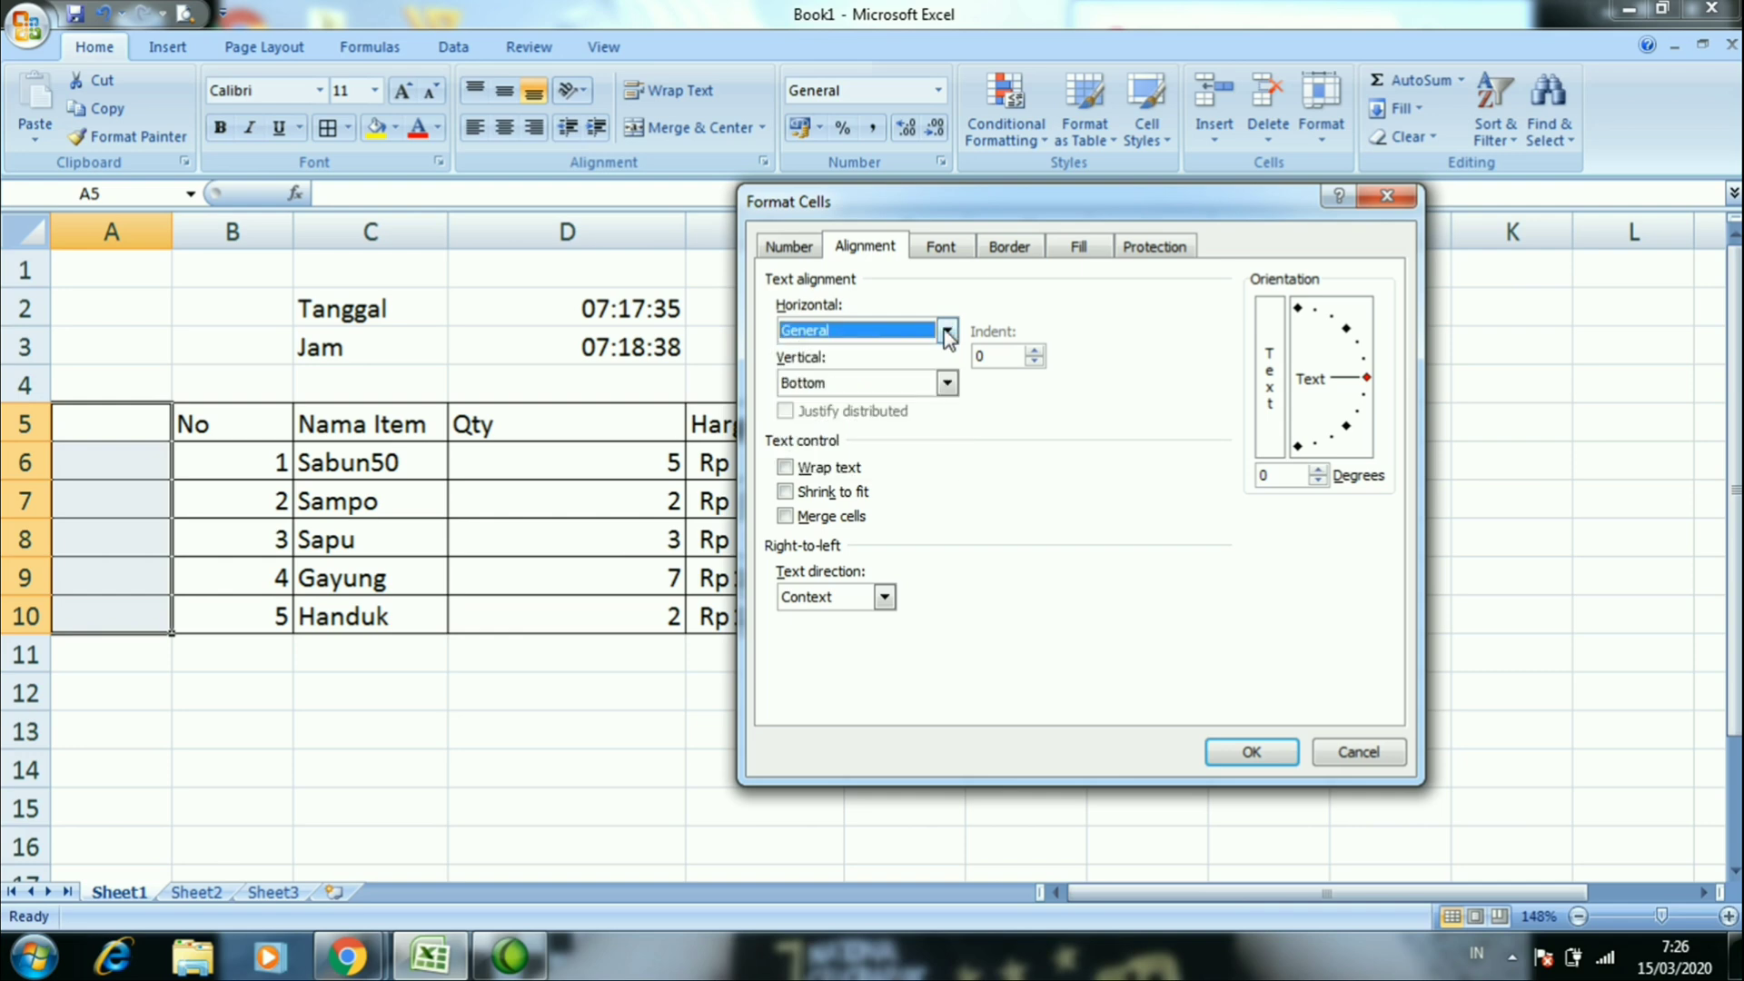
left_click(946, 383)
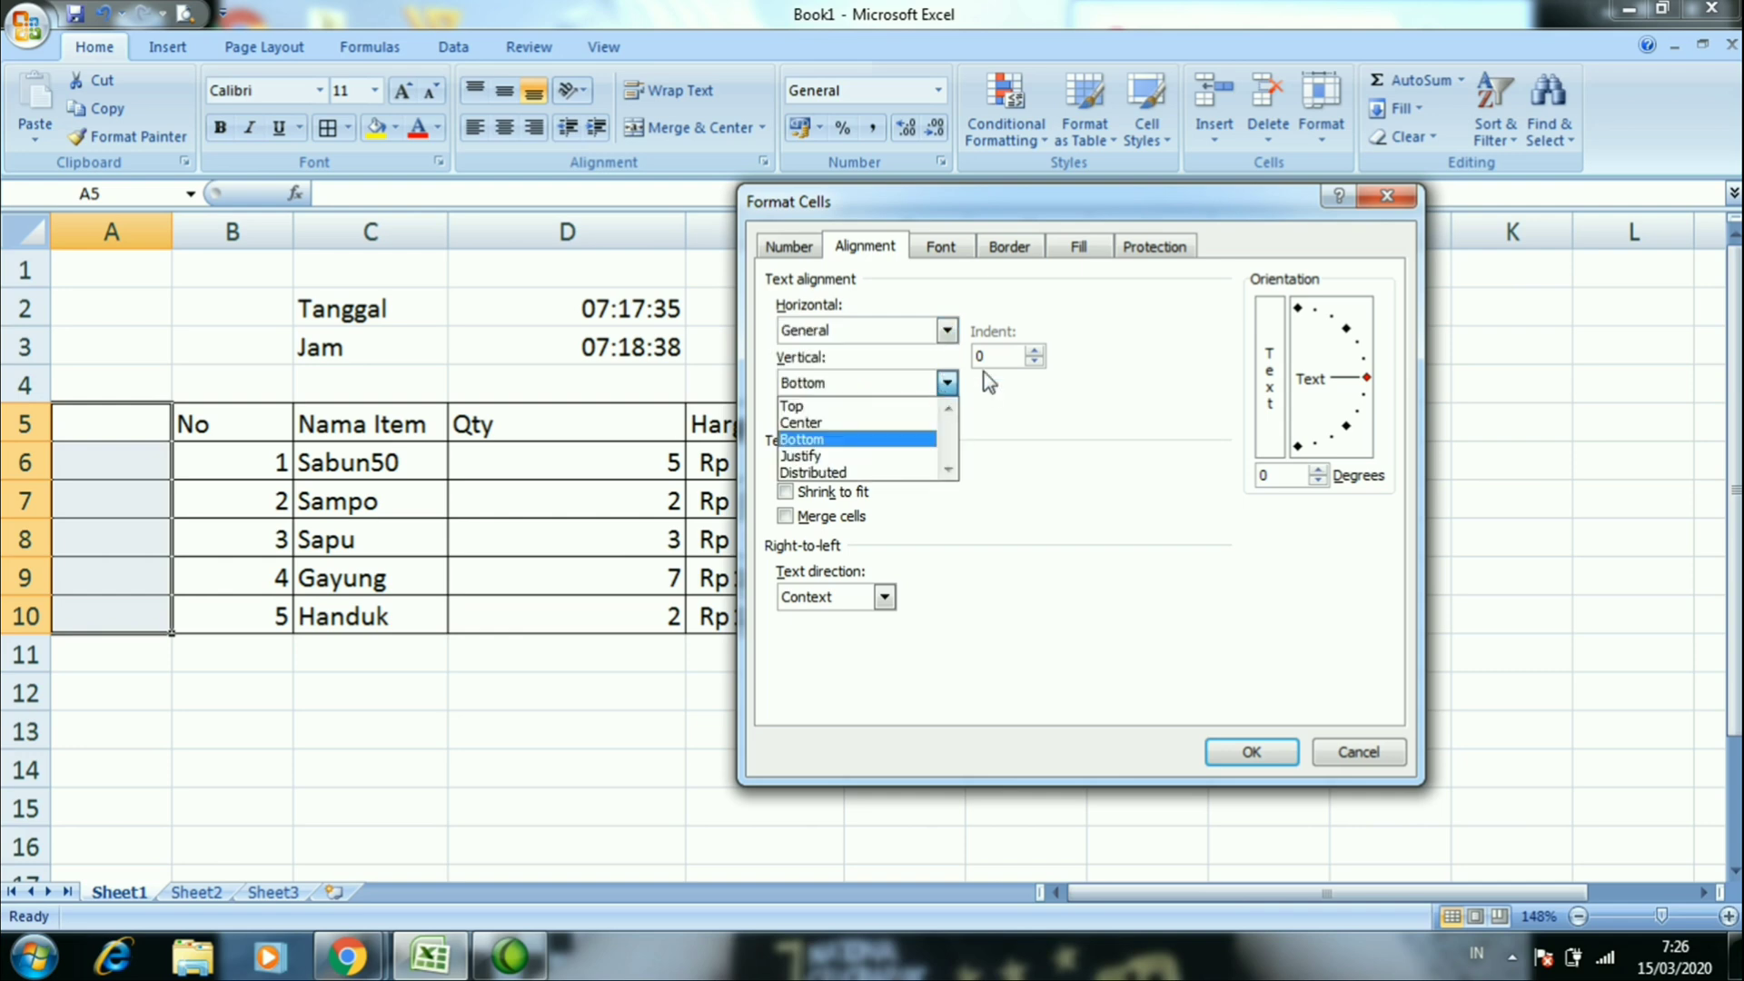
left_click(950, 387)
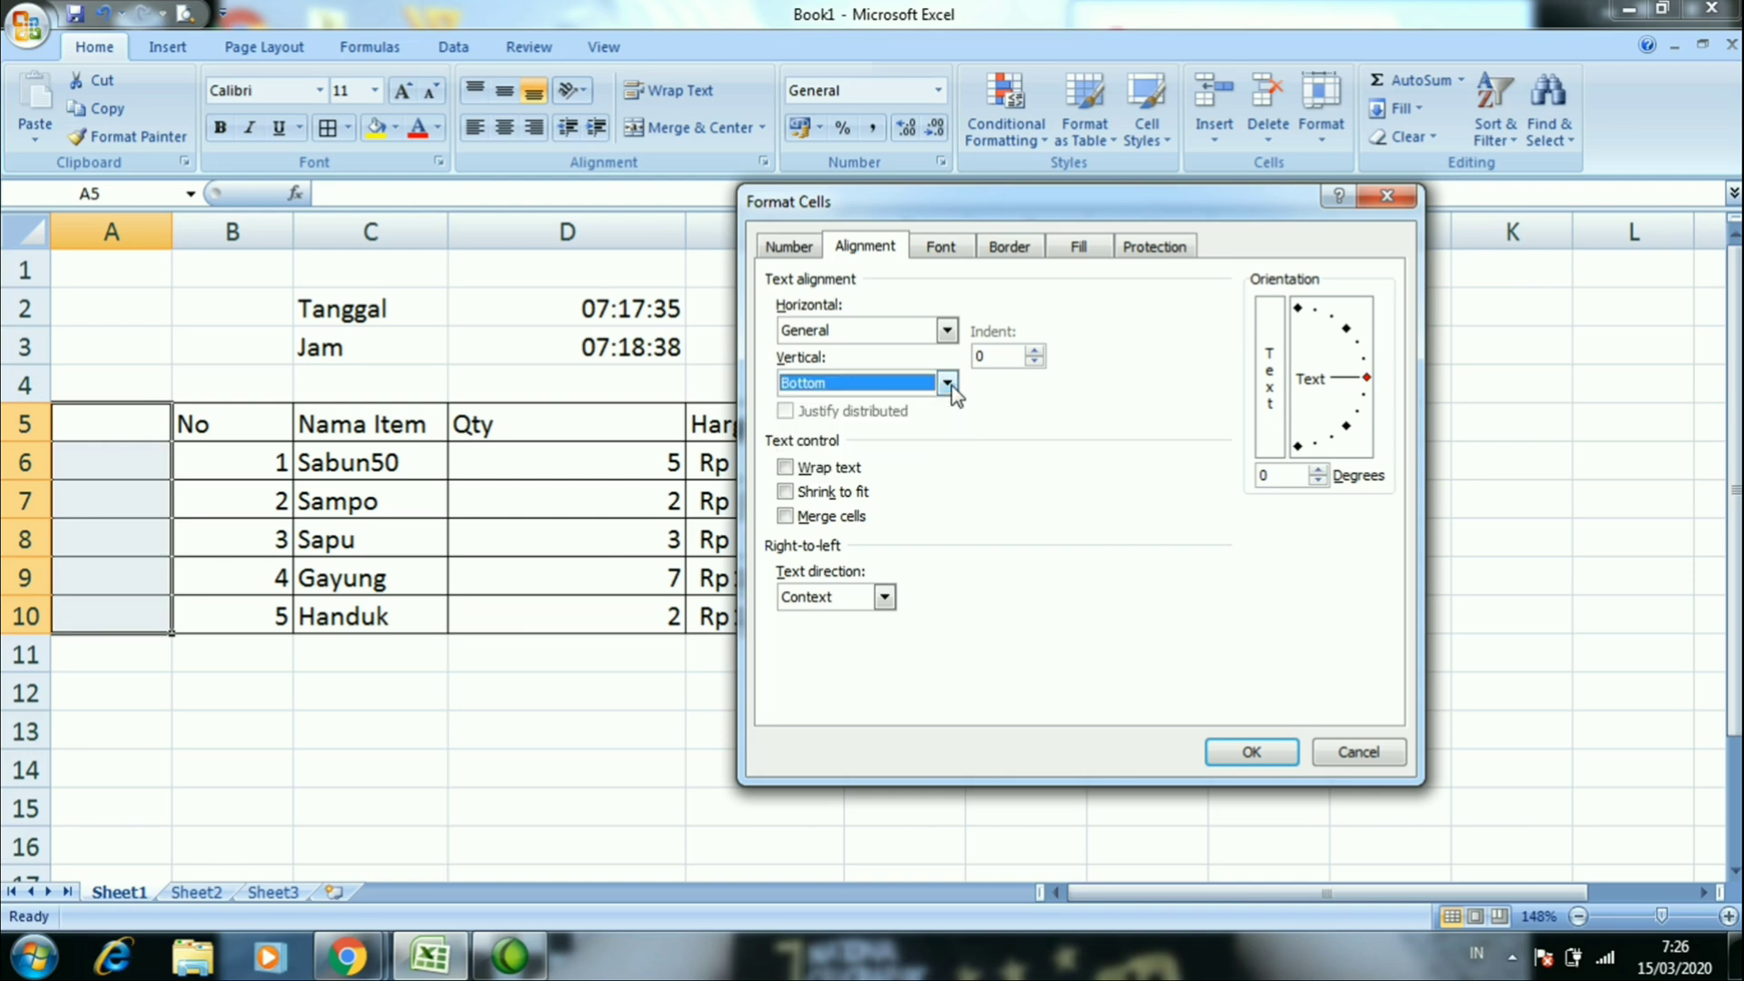
Merge A5:A10 into a single cell with the Merge cells text control
left_click(843, 519)
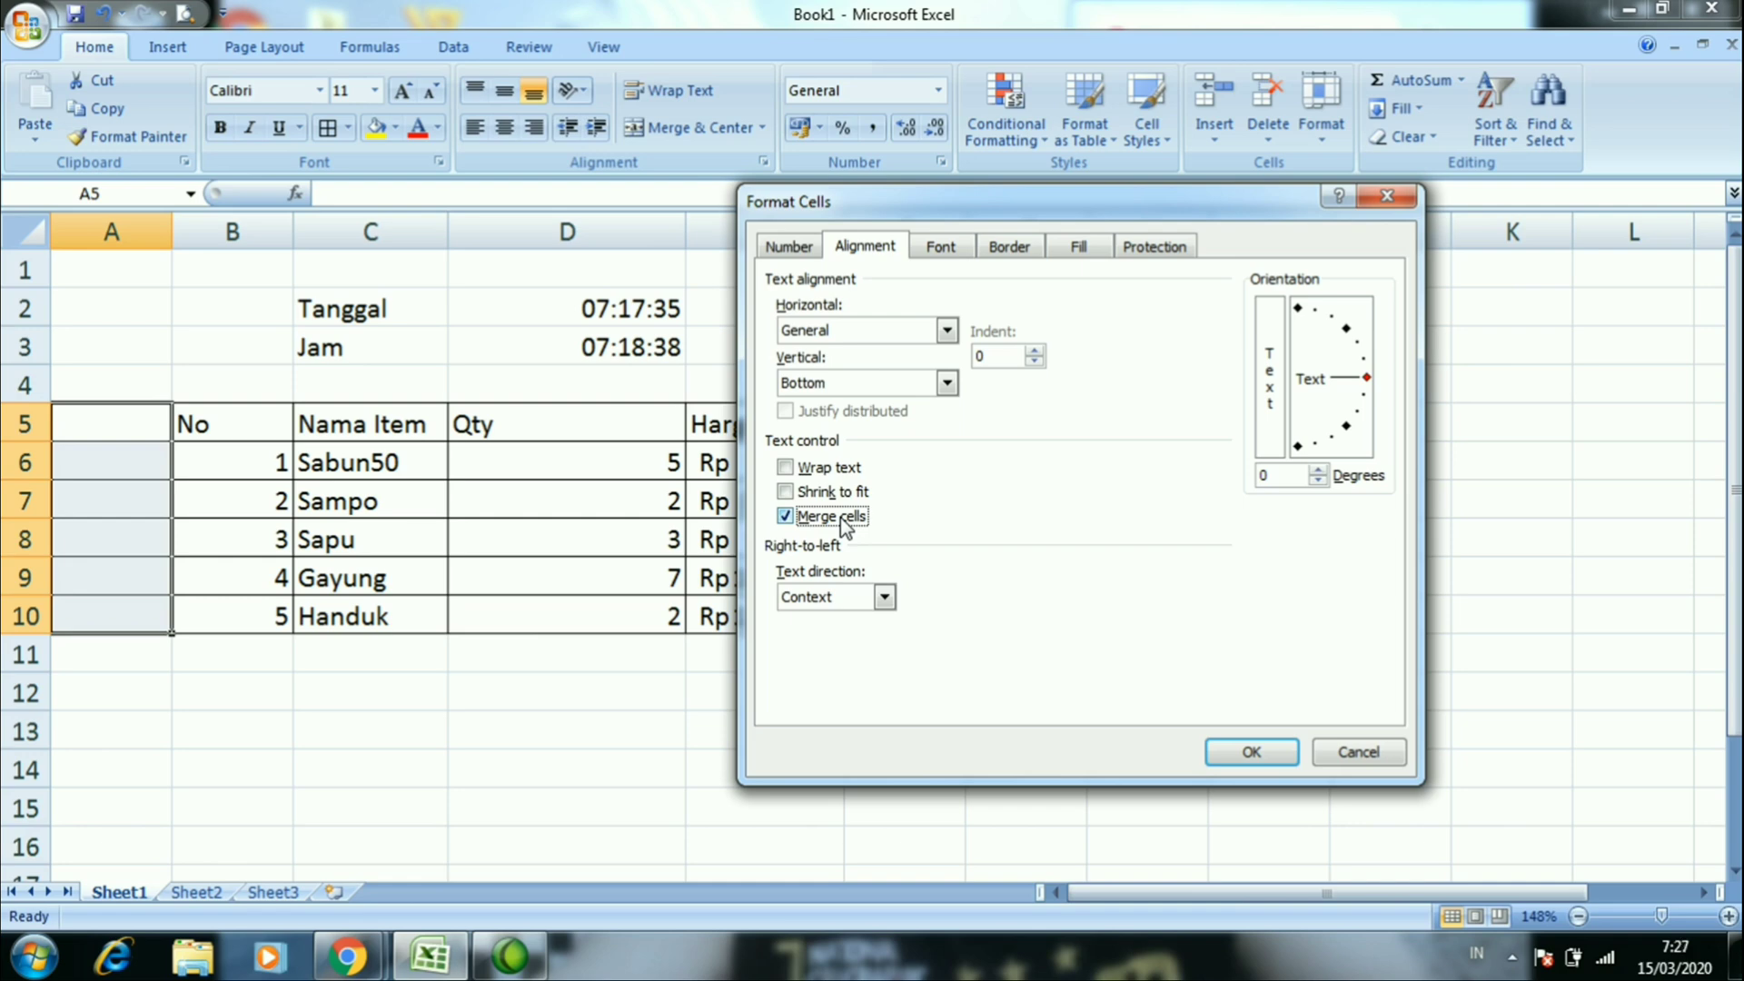
left_click(1247, 753)
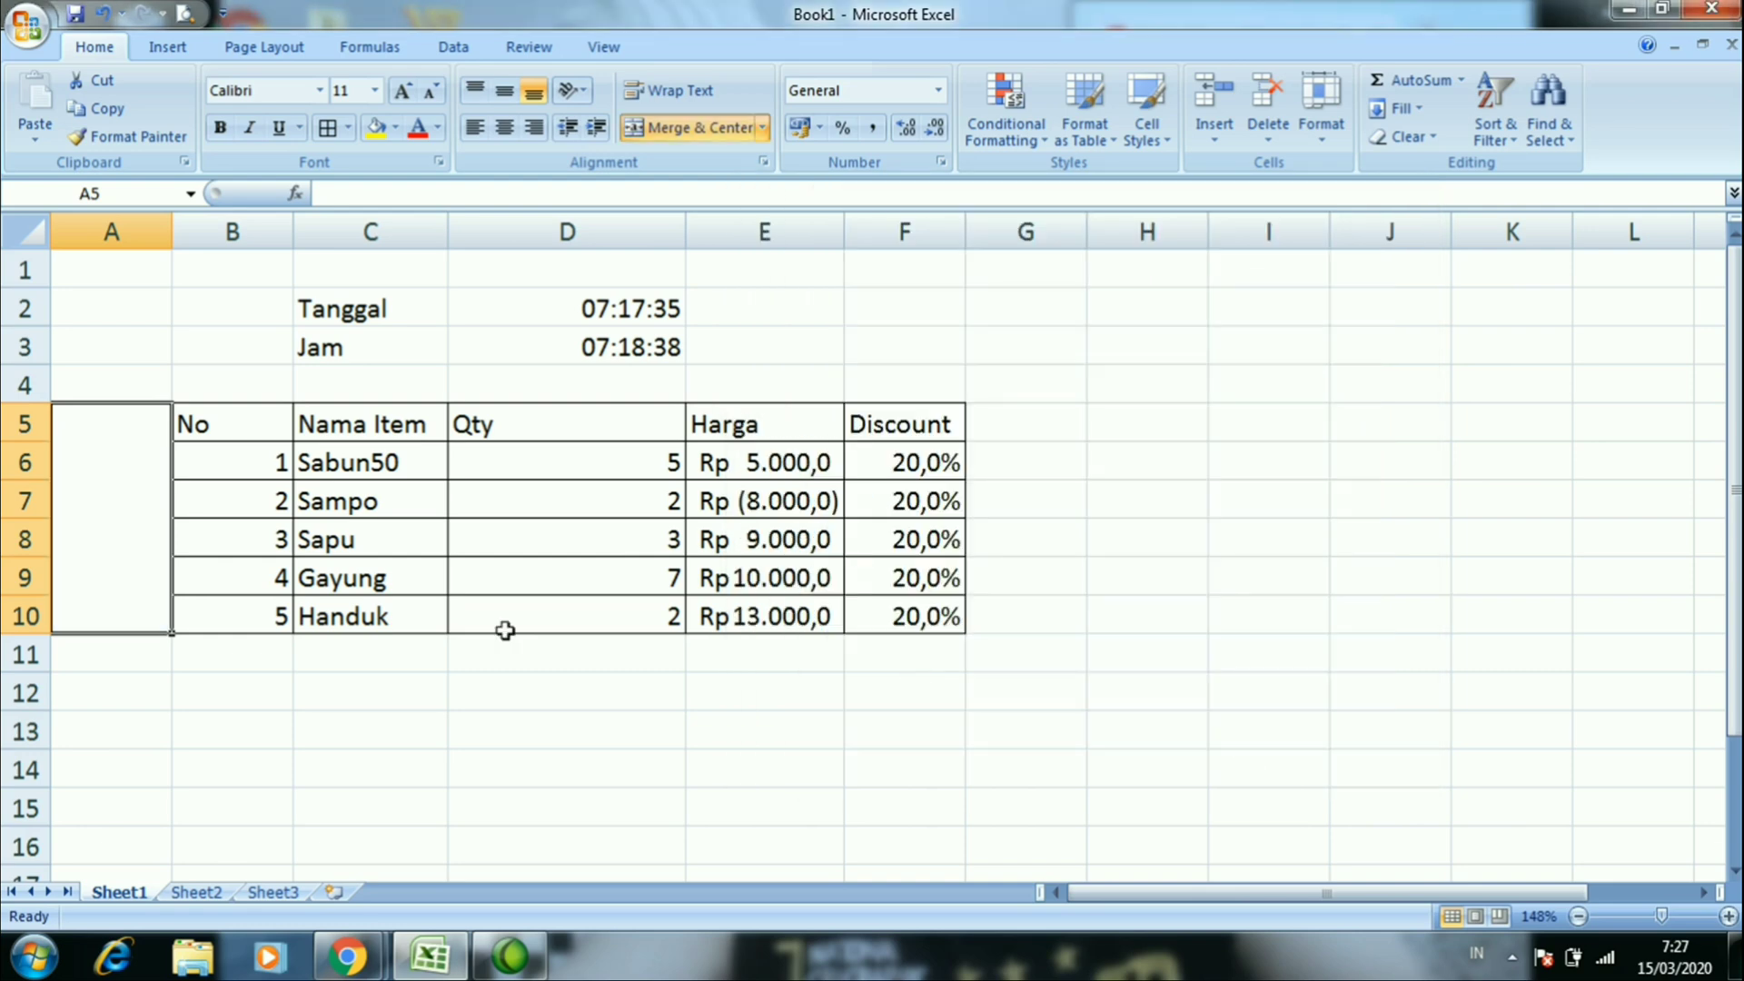
Narrow column A slightly and turn on text wrapping for the merged cell A5:A10
left_click_drag(167, 234, 149, 234)
left_click(683, 93)
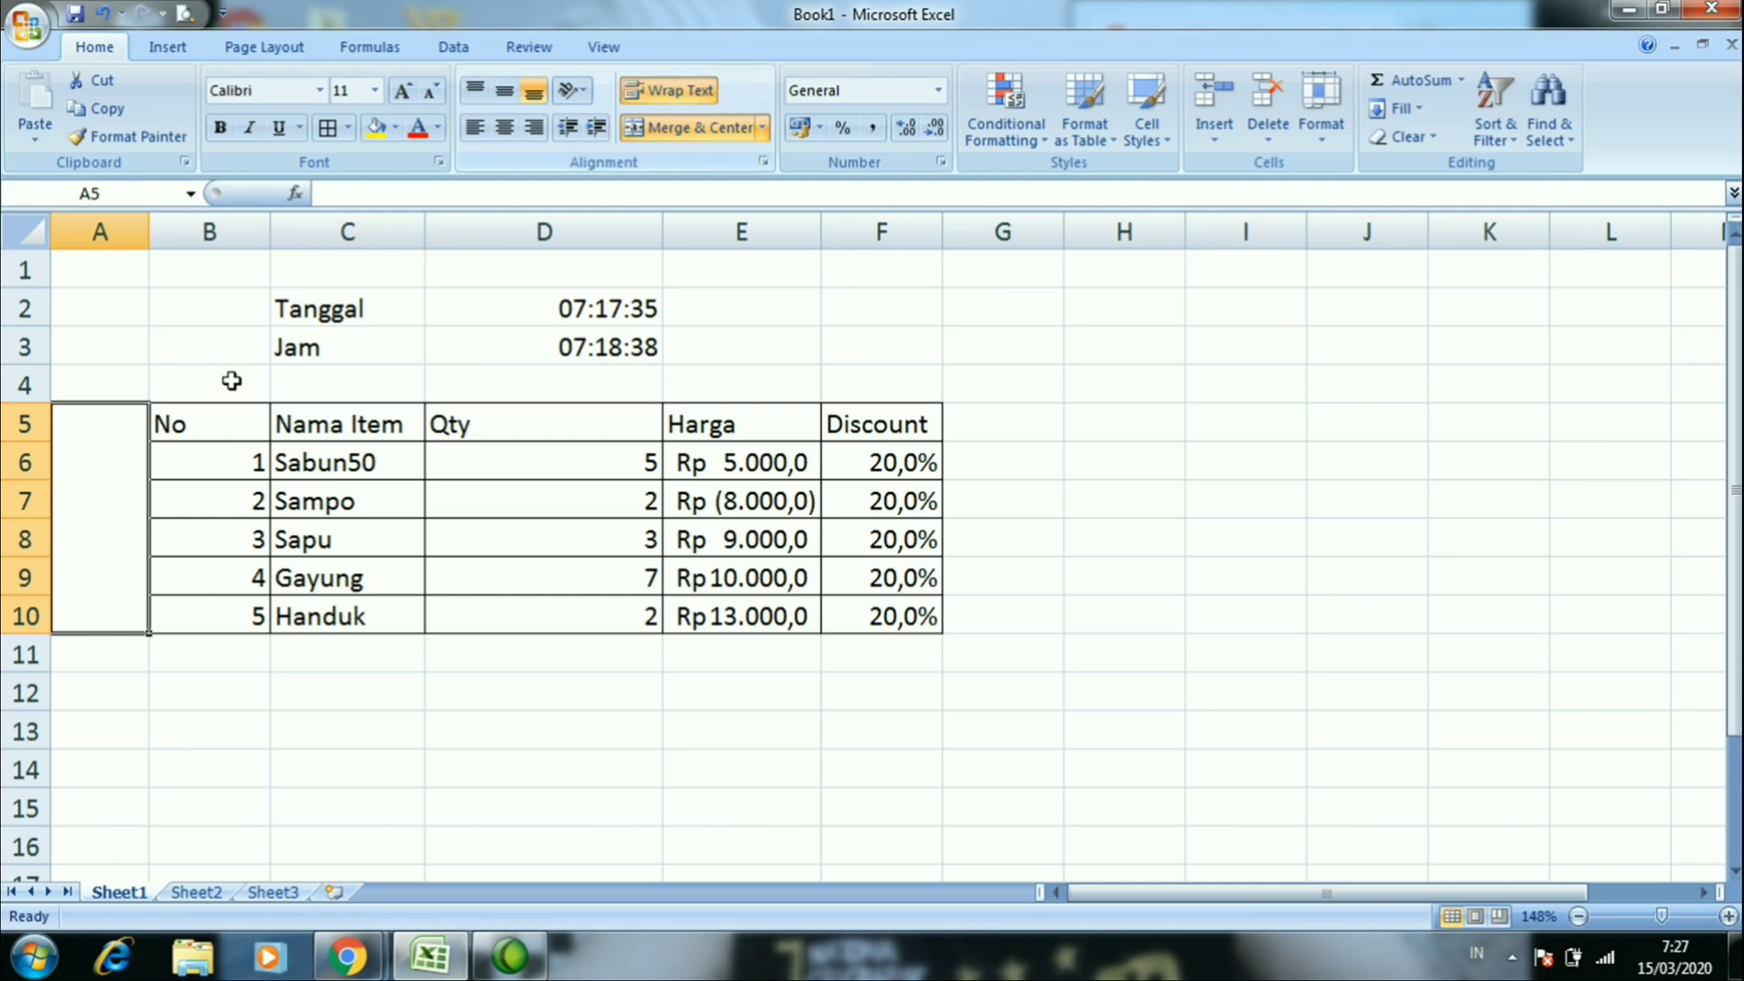
Enter MEDAN in the merged cell A5:A10
scroll(230, 378, "down", 2)
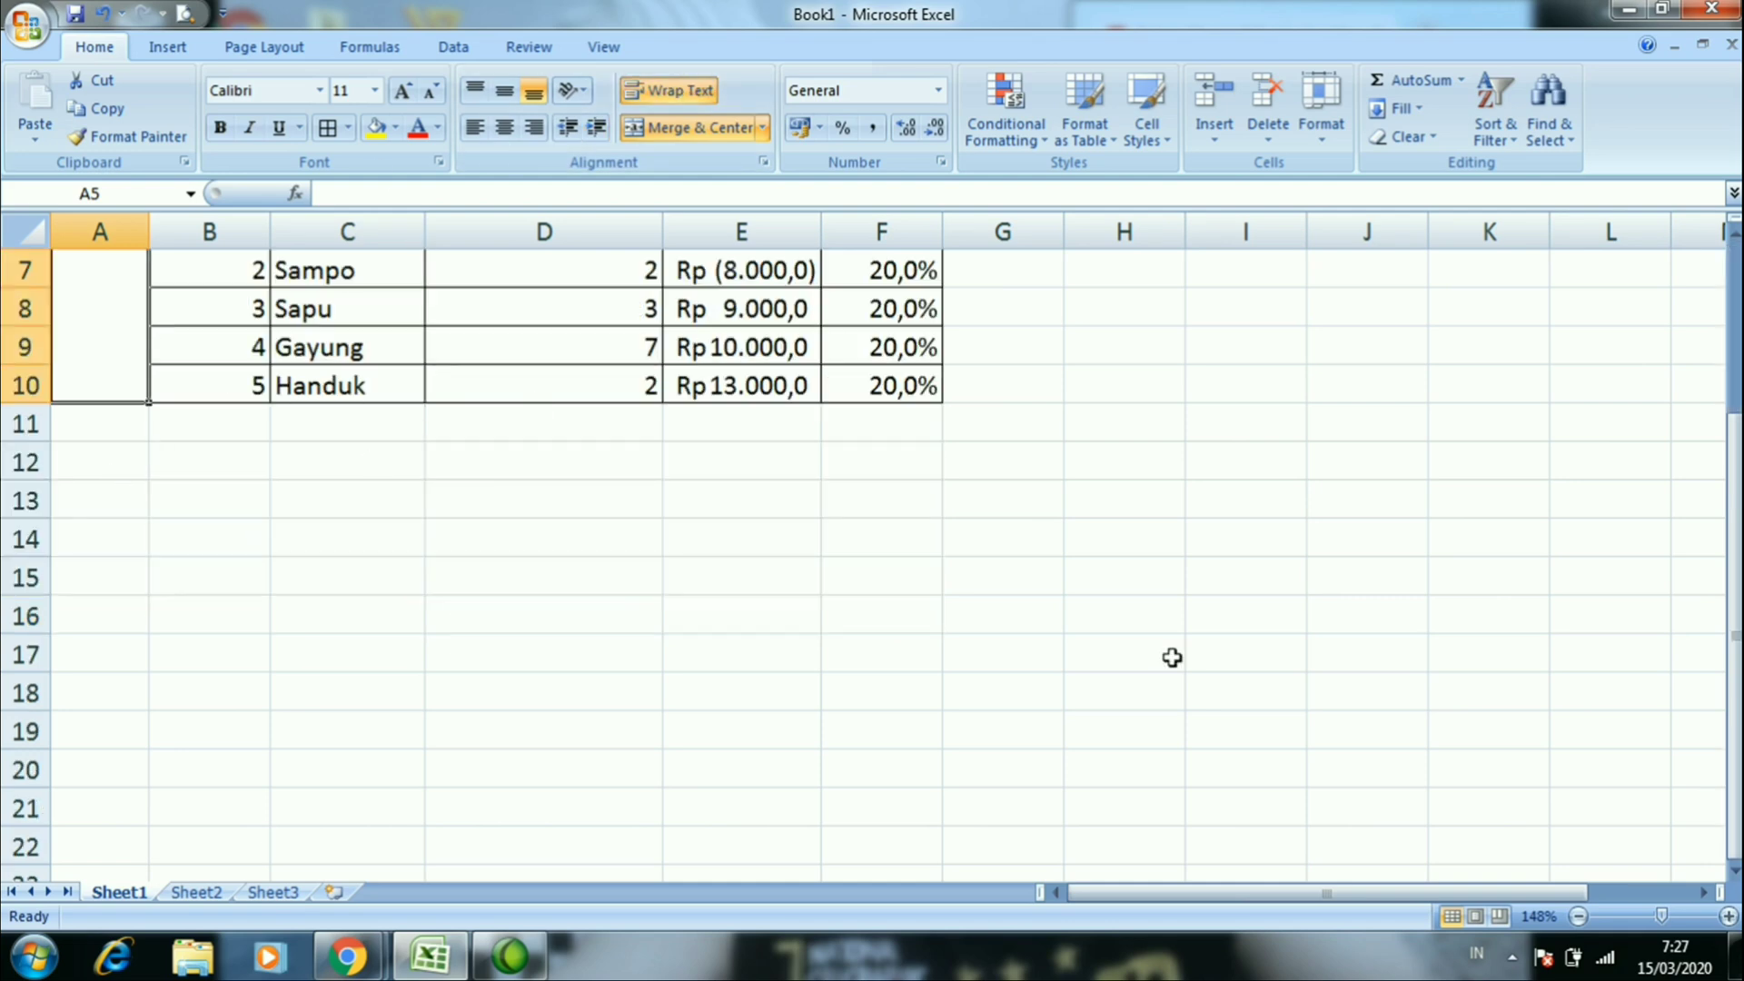
left_click_drag(1733, 647, 1733, 631)
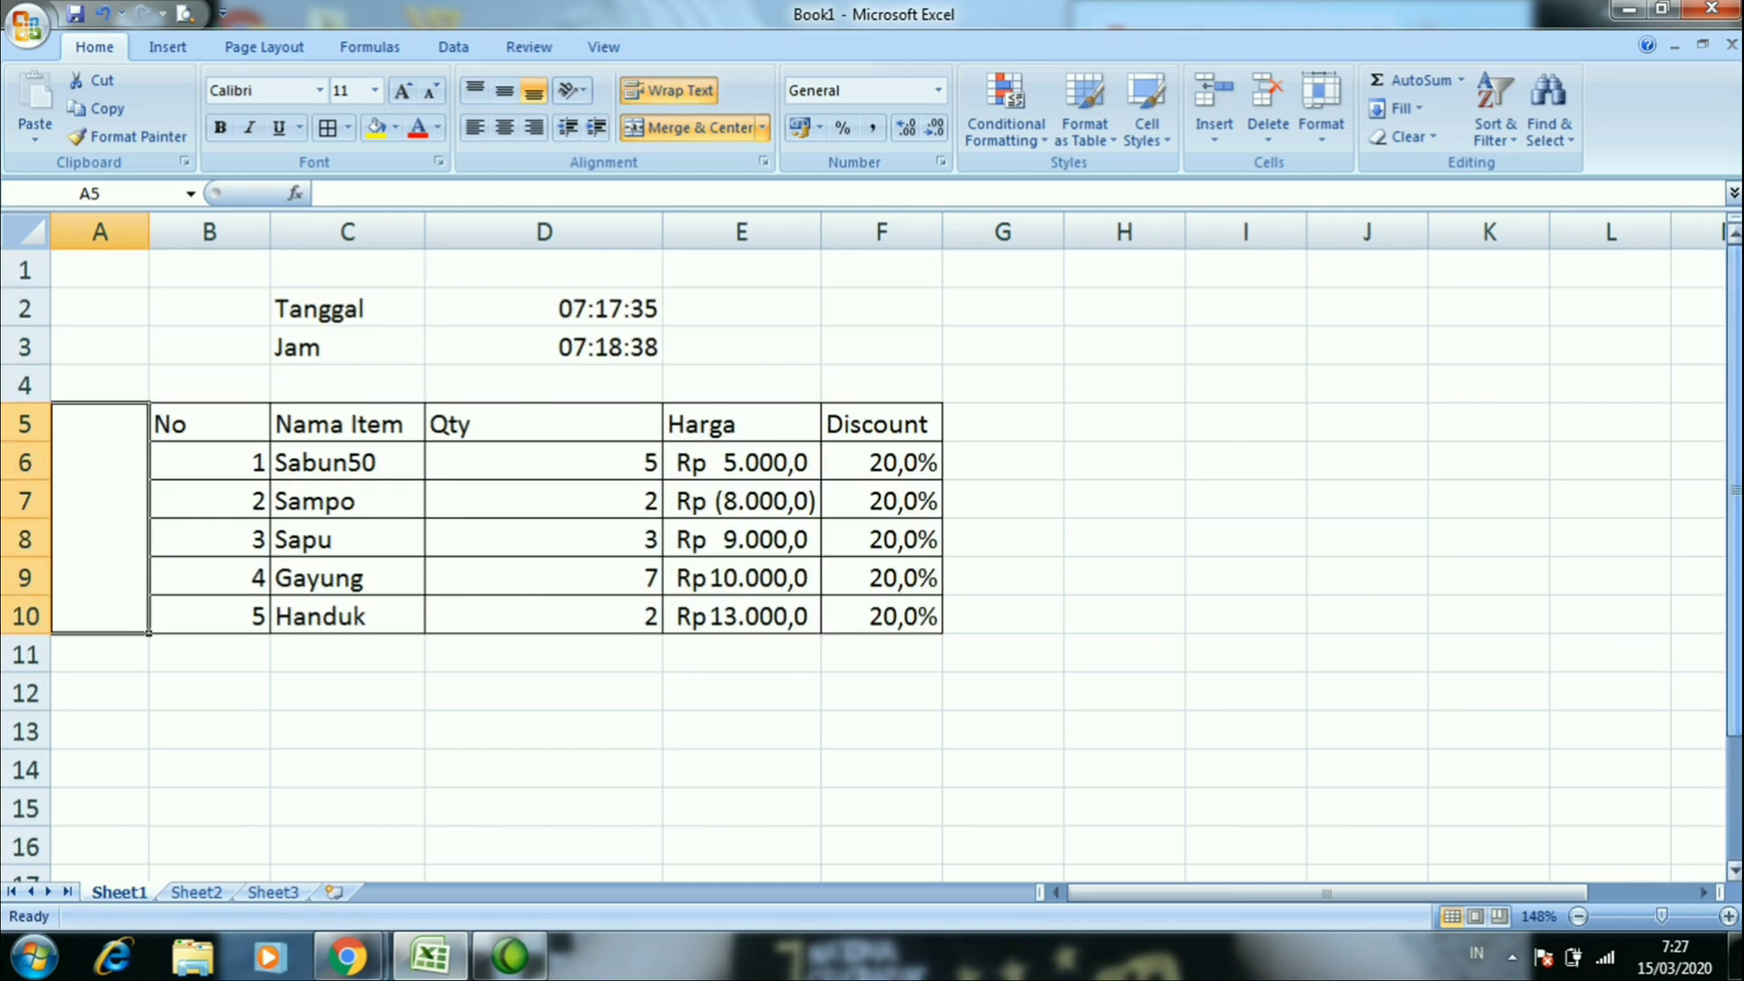
type("MEDAN")
key("Return")
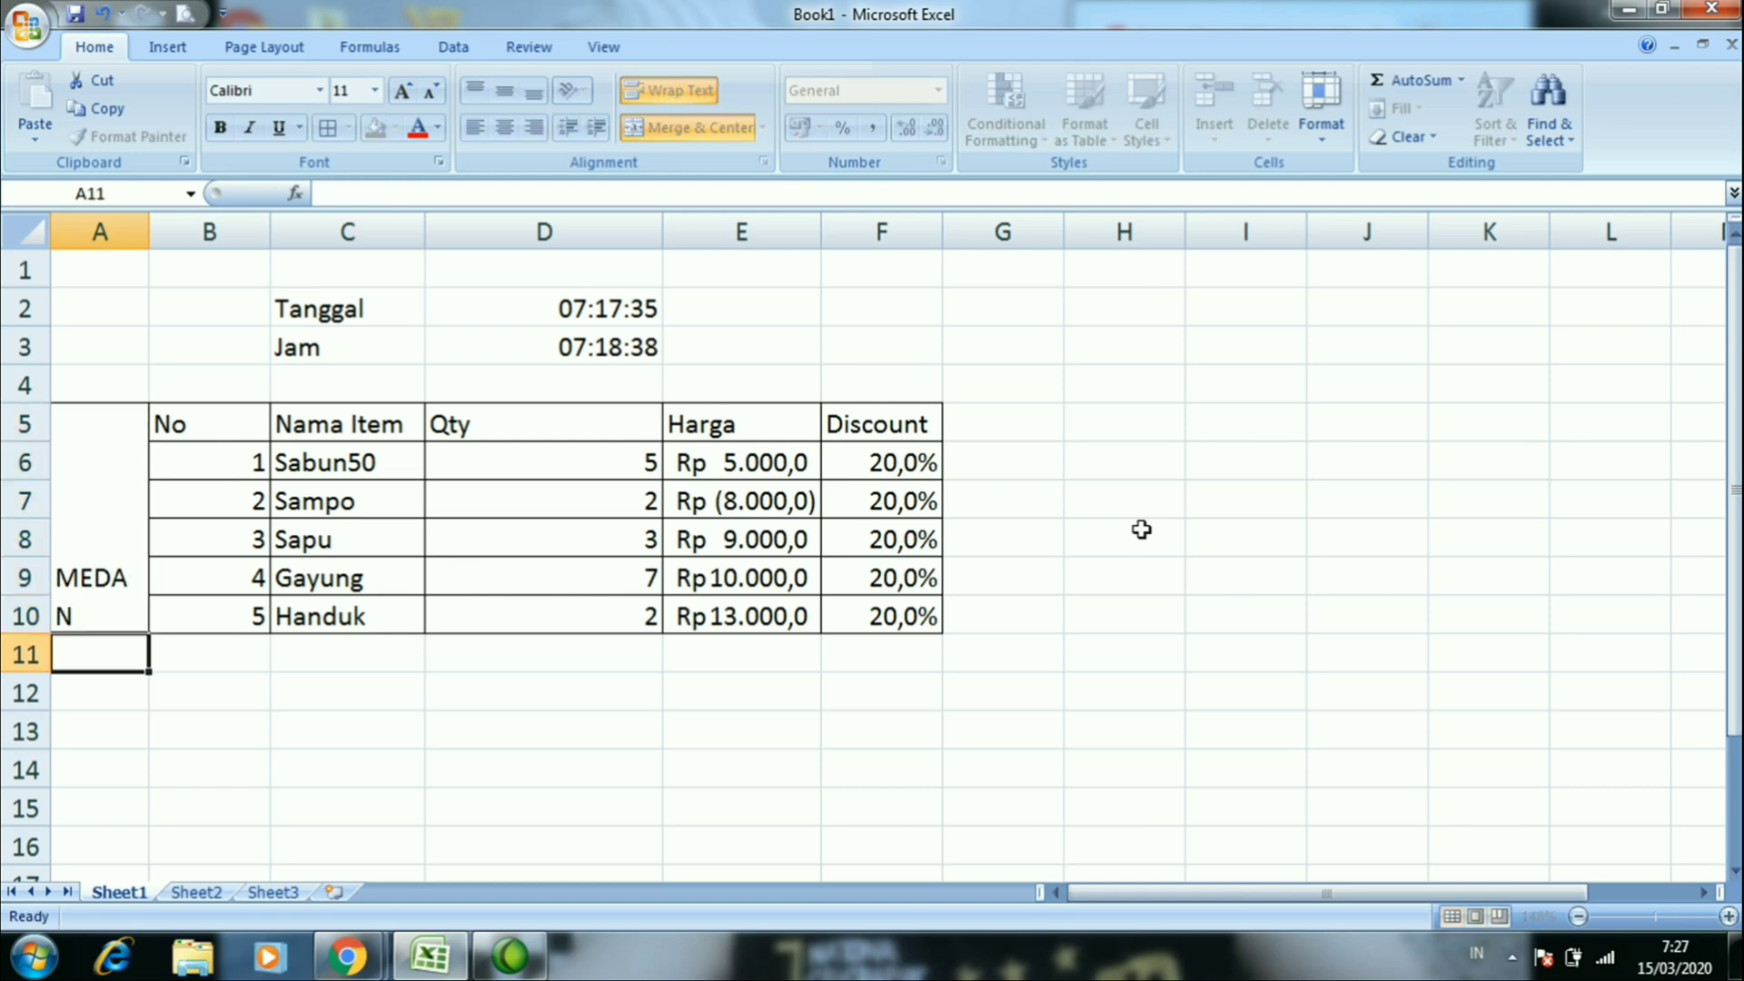
Set the text orientation of the merged MEDAN cell A5:A10 to 90 degrees in Format Cells
left_click(107, 539)
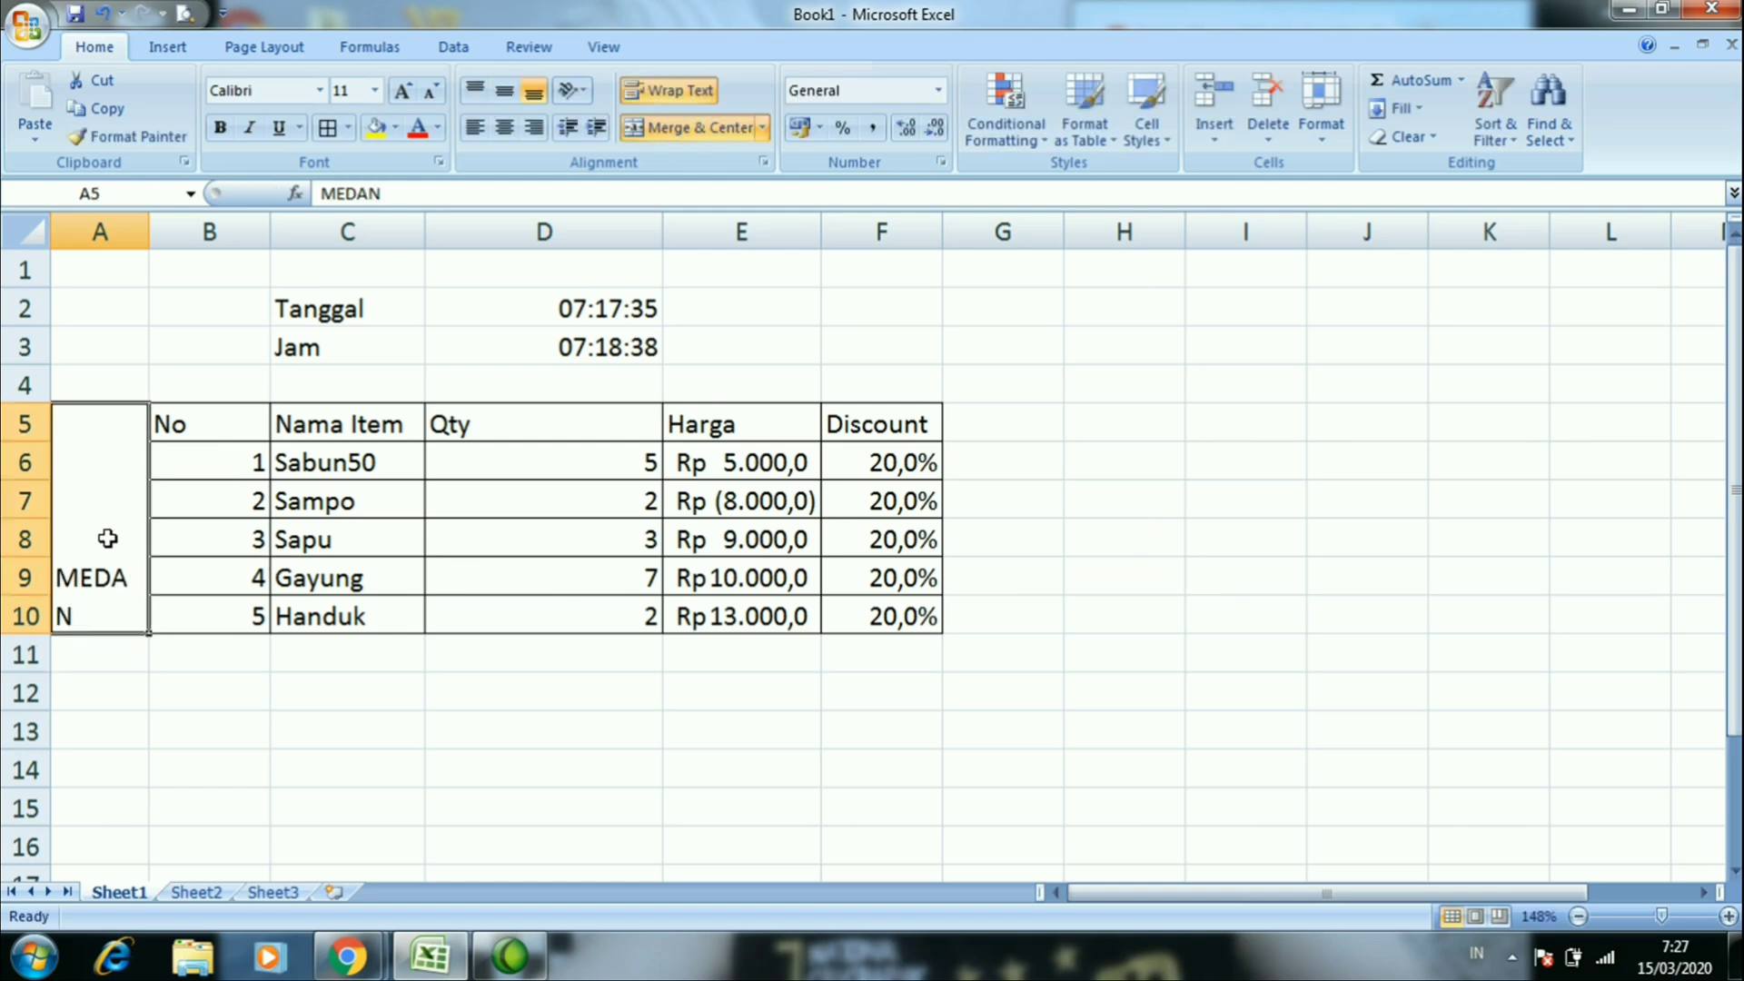
right_click(107, 539)
left_click(234, 440)
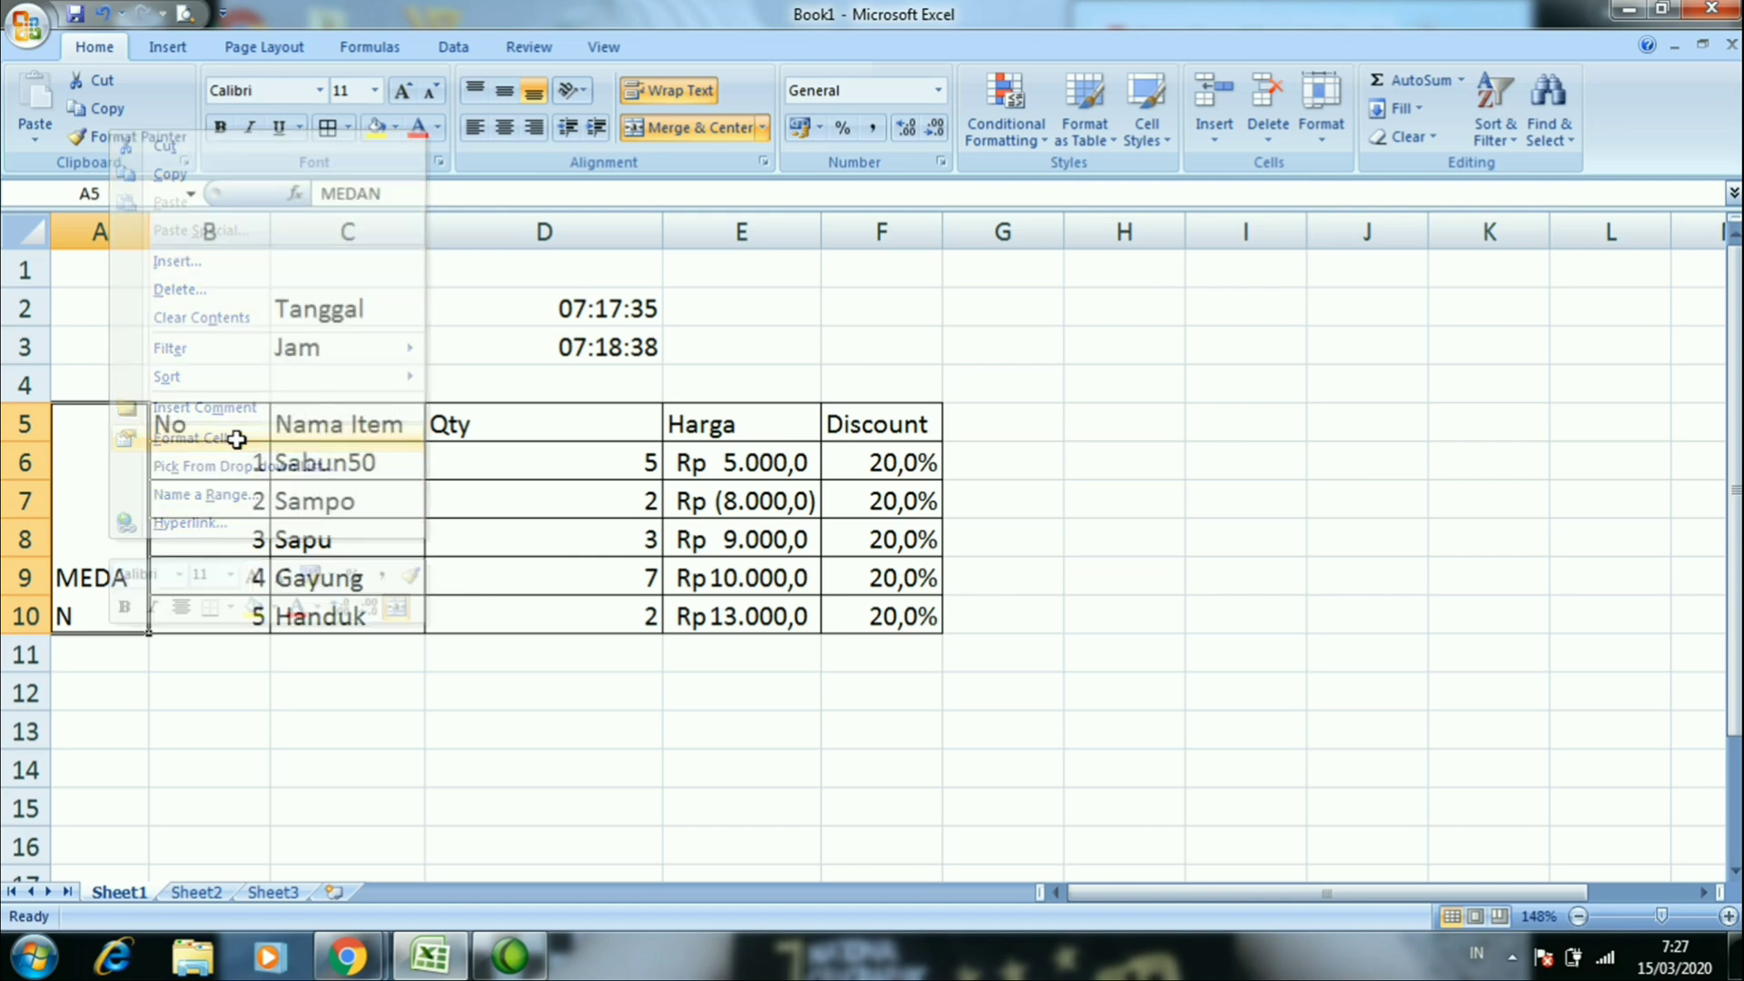
left_click_drag(398, 134, 709, 160)
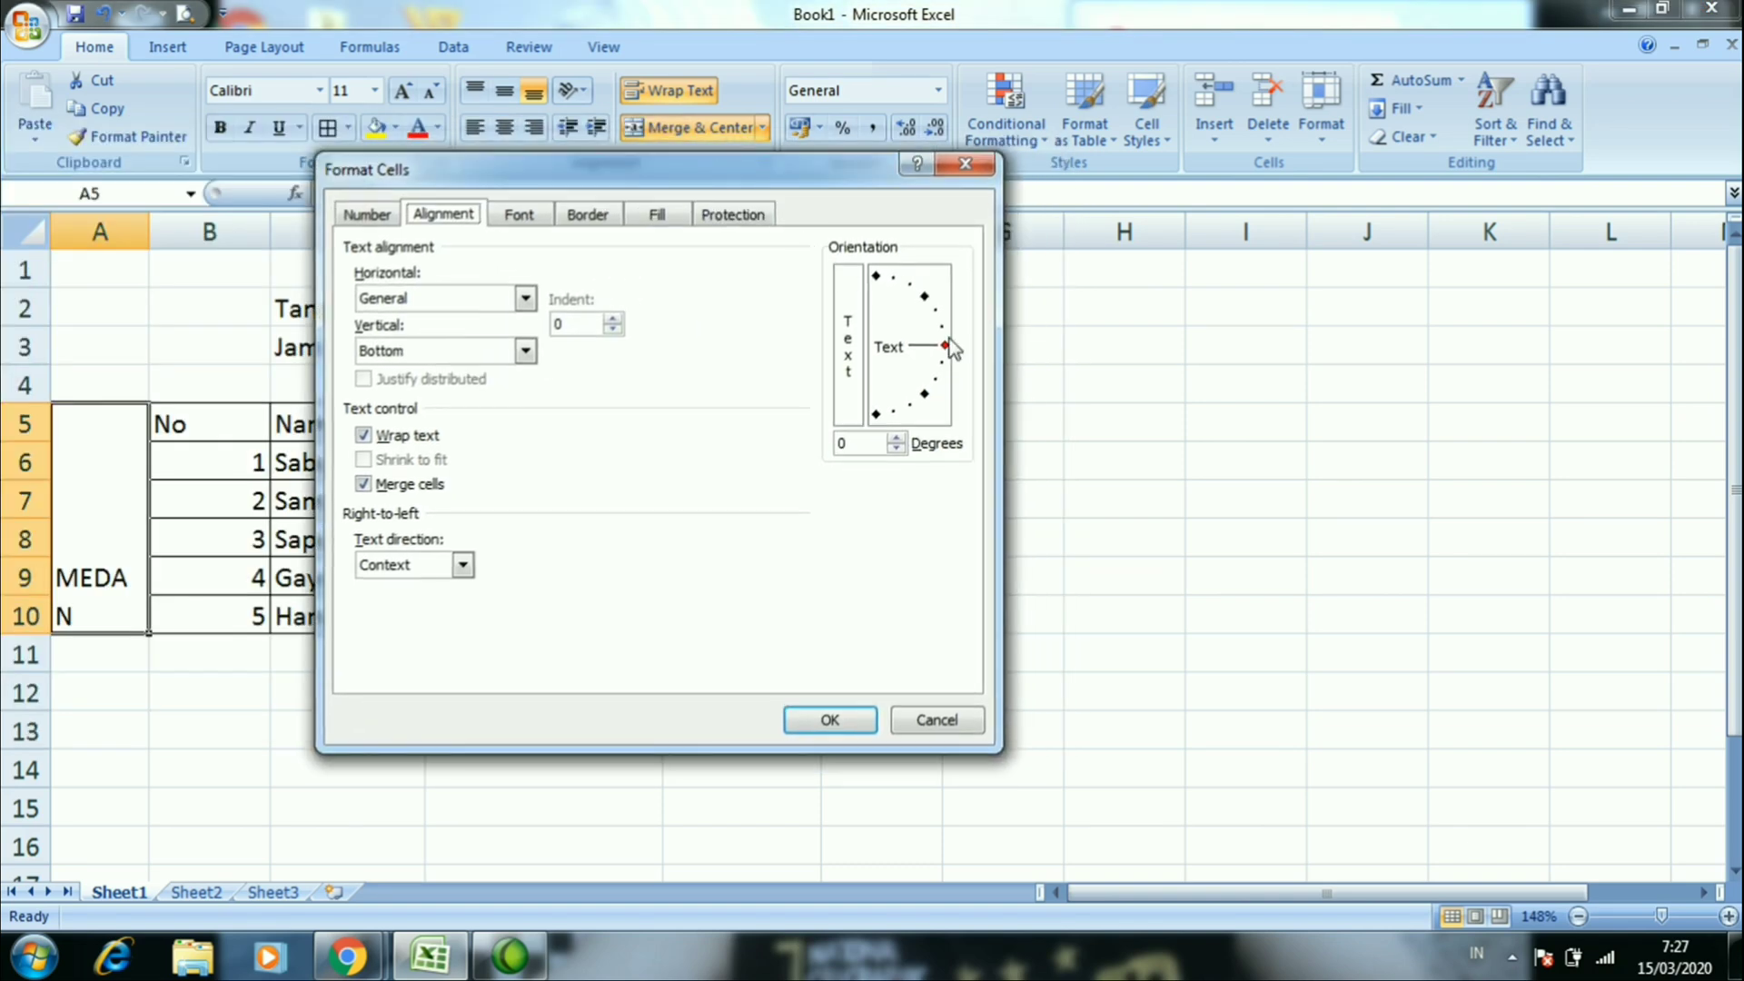
left_click_drag(944, 345, 875, 260)
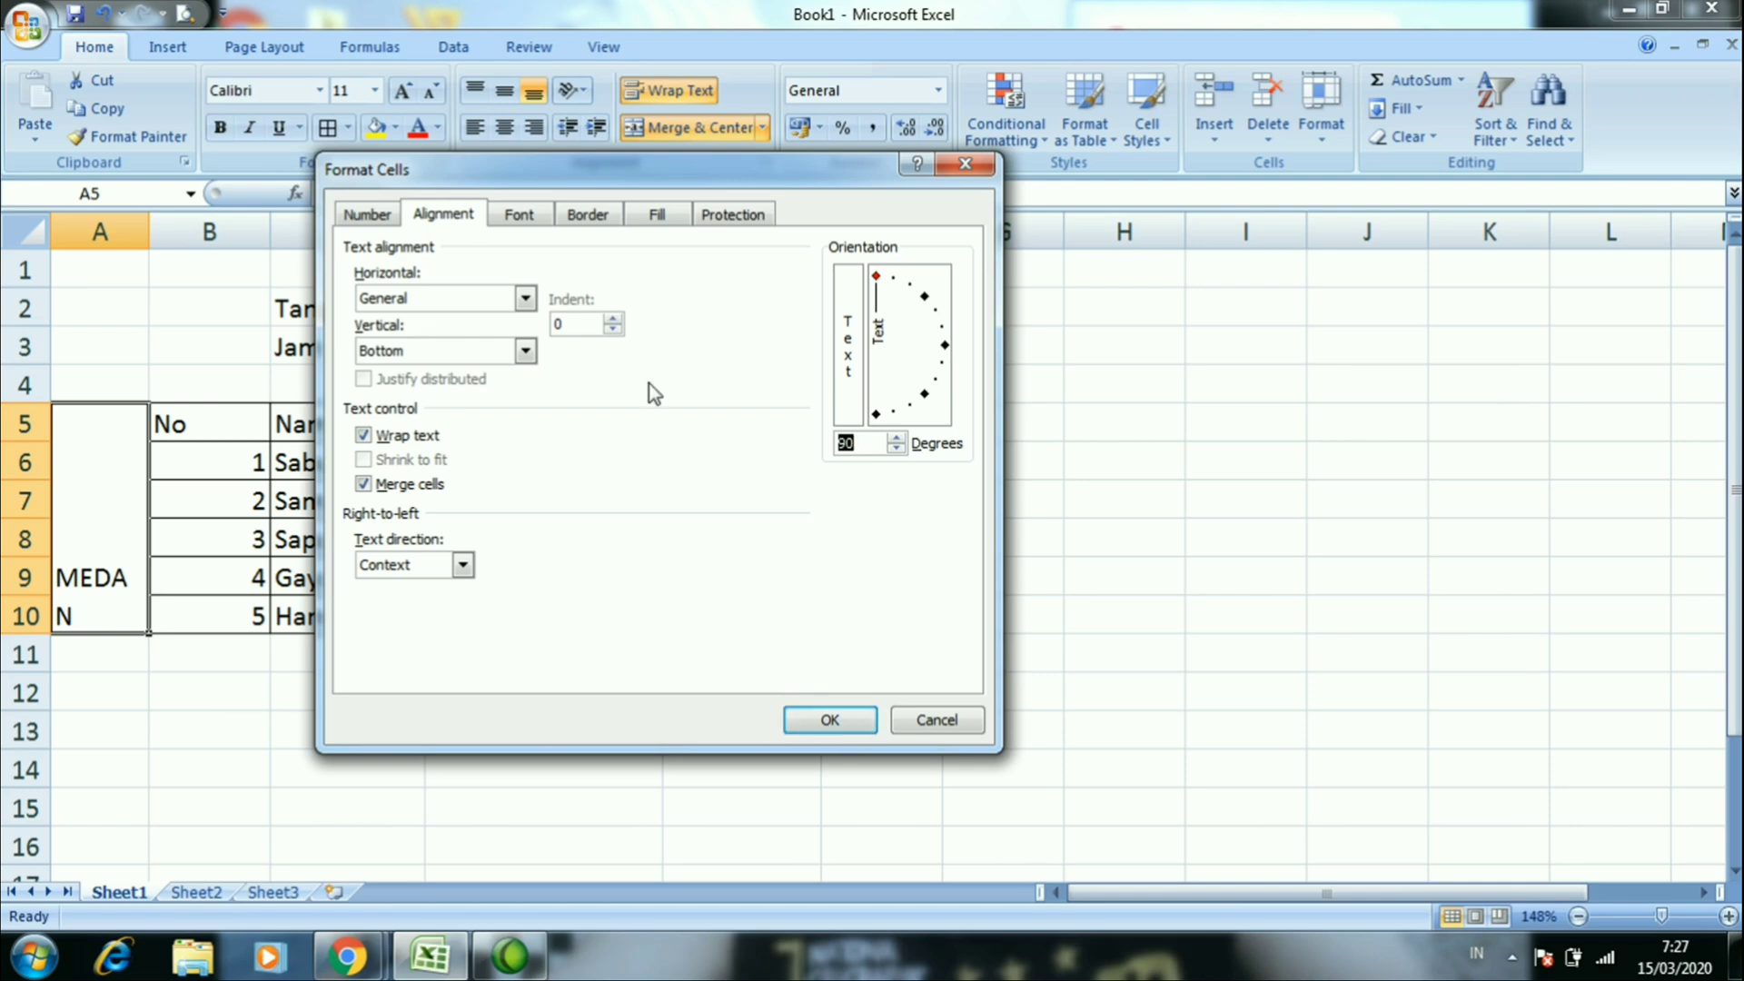
Set the MEDAN cell's horizontal alignment to Left and vertical alignment to Top, and apply the formatting
left_click(496, 298)
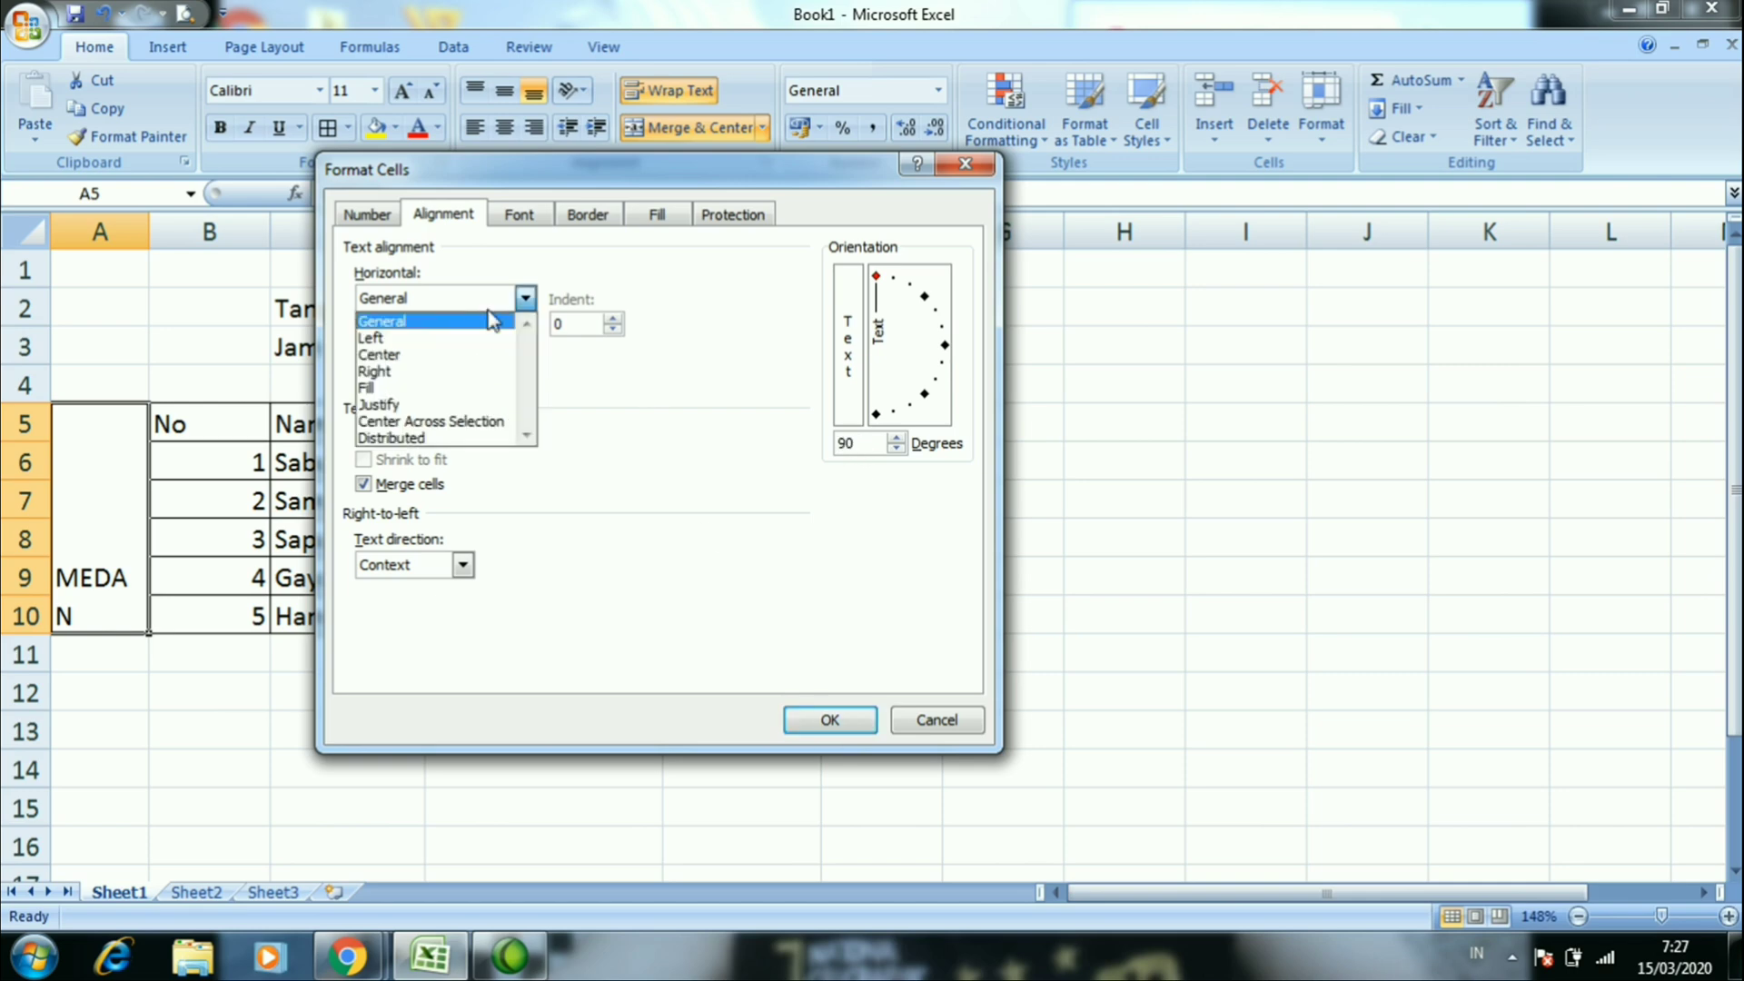
left_click(443, 338)
left_click(444, 348)
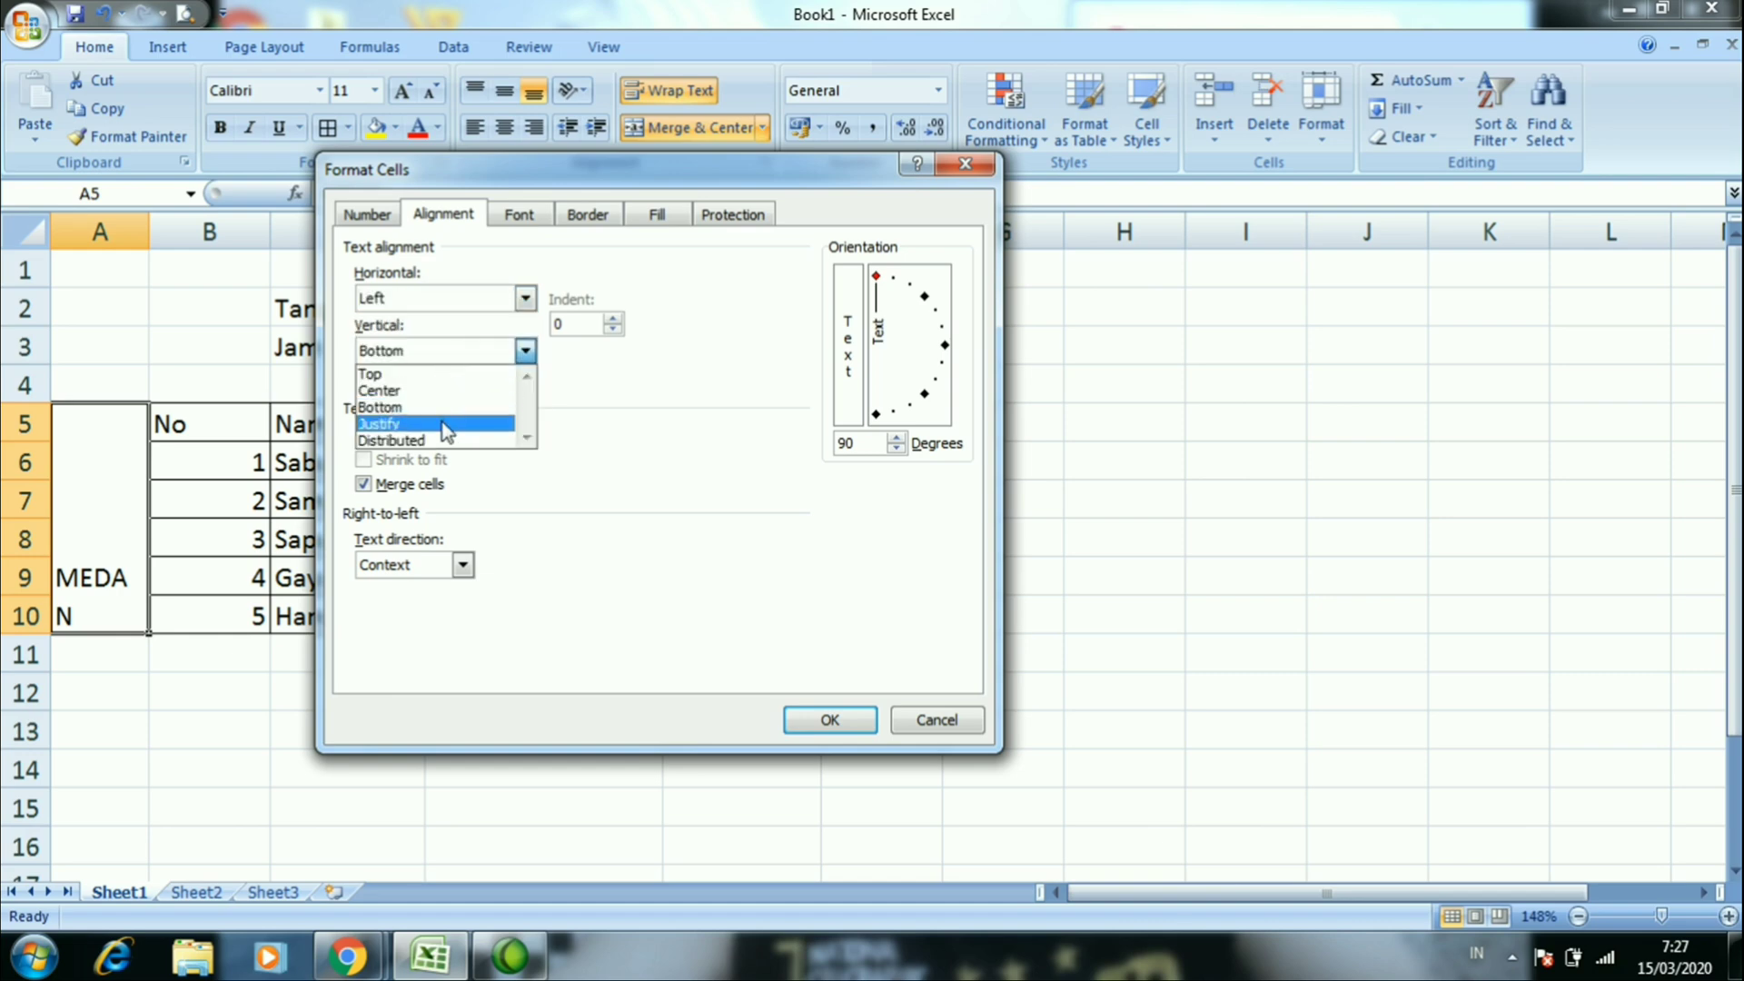
left_click(441, 374)
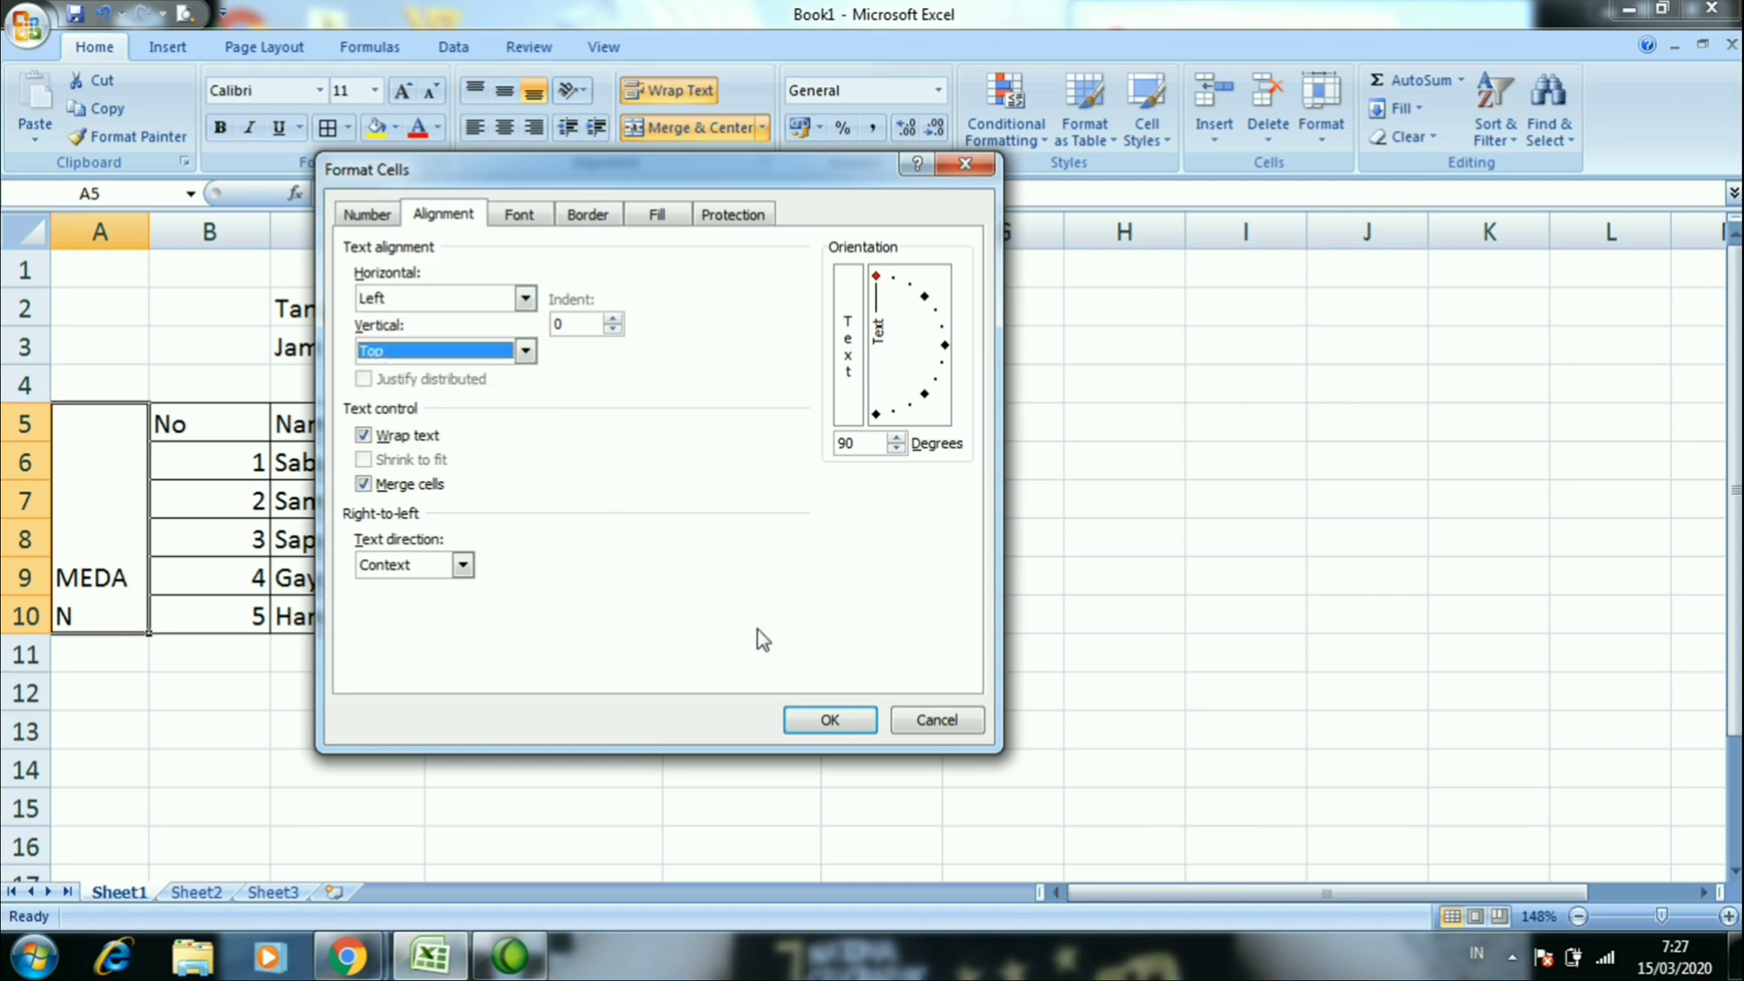
left_click(825, 722)
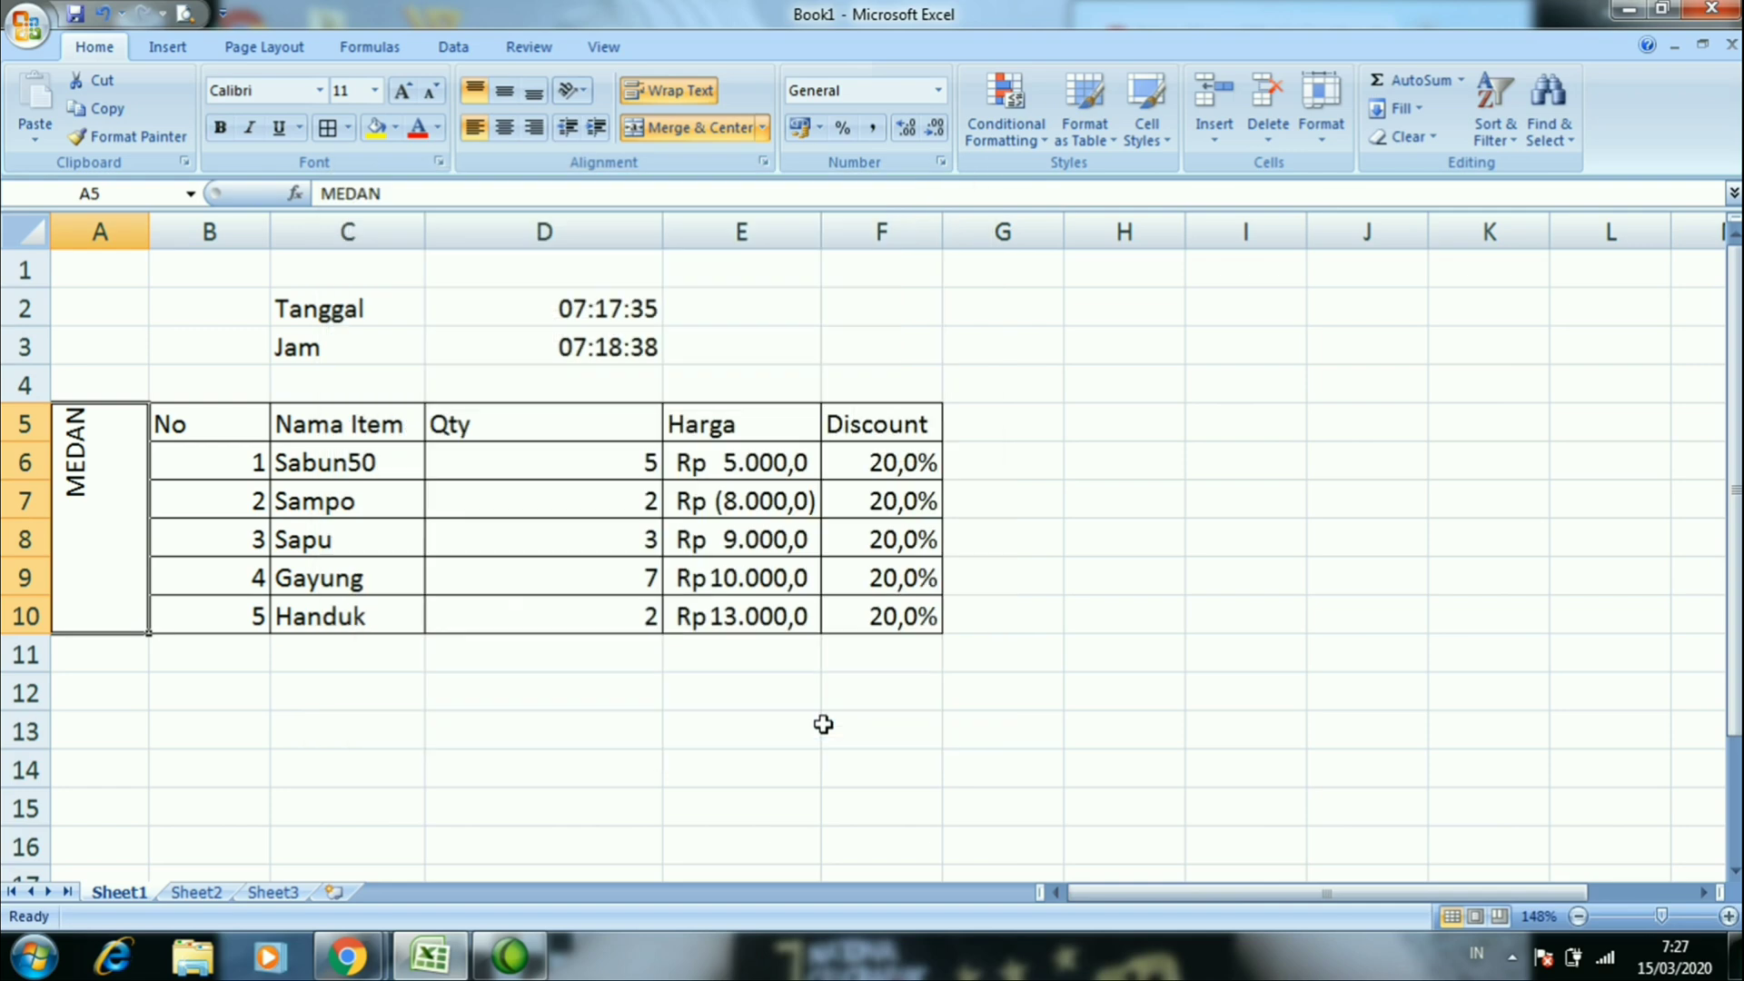
Set both the horizontal and vertical text alignment of the MEDAN cell to Center in Format Cells
right_click(112, 432)
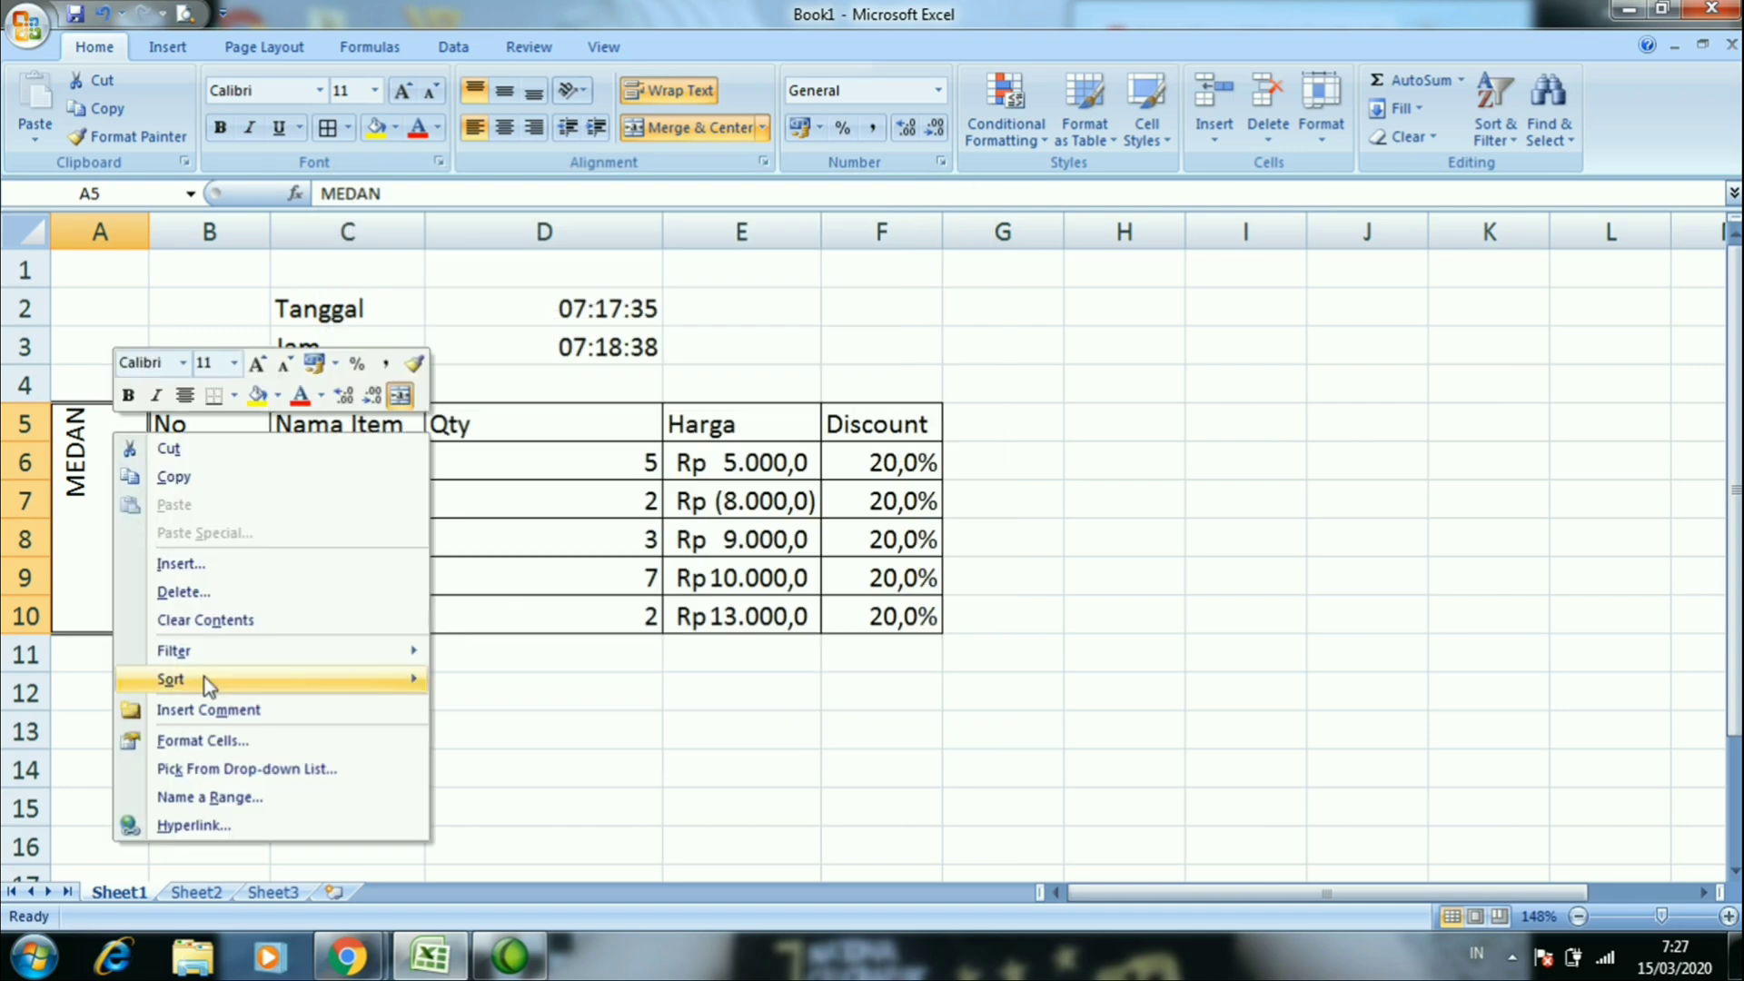
left_click(253, 741)
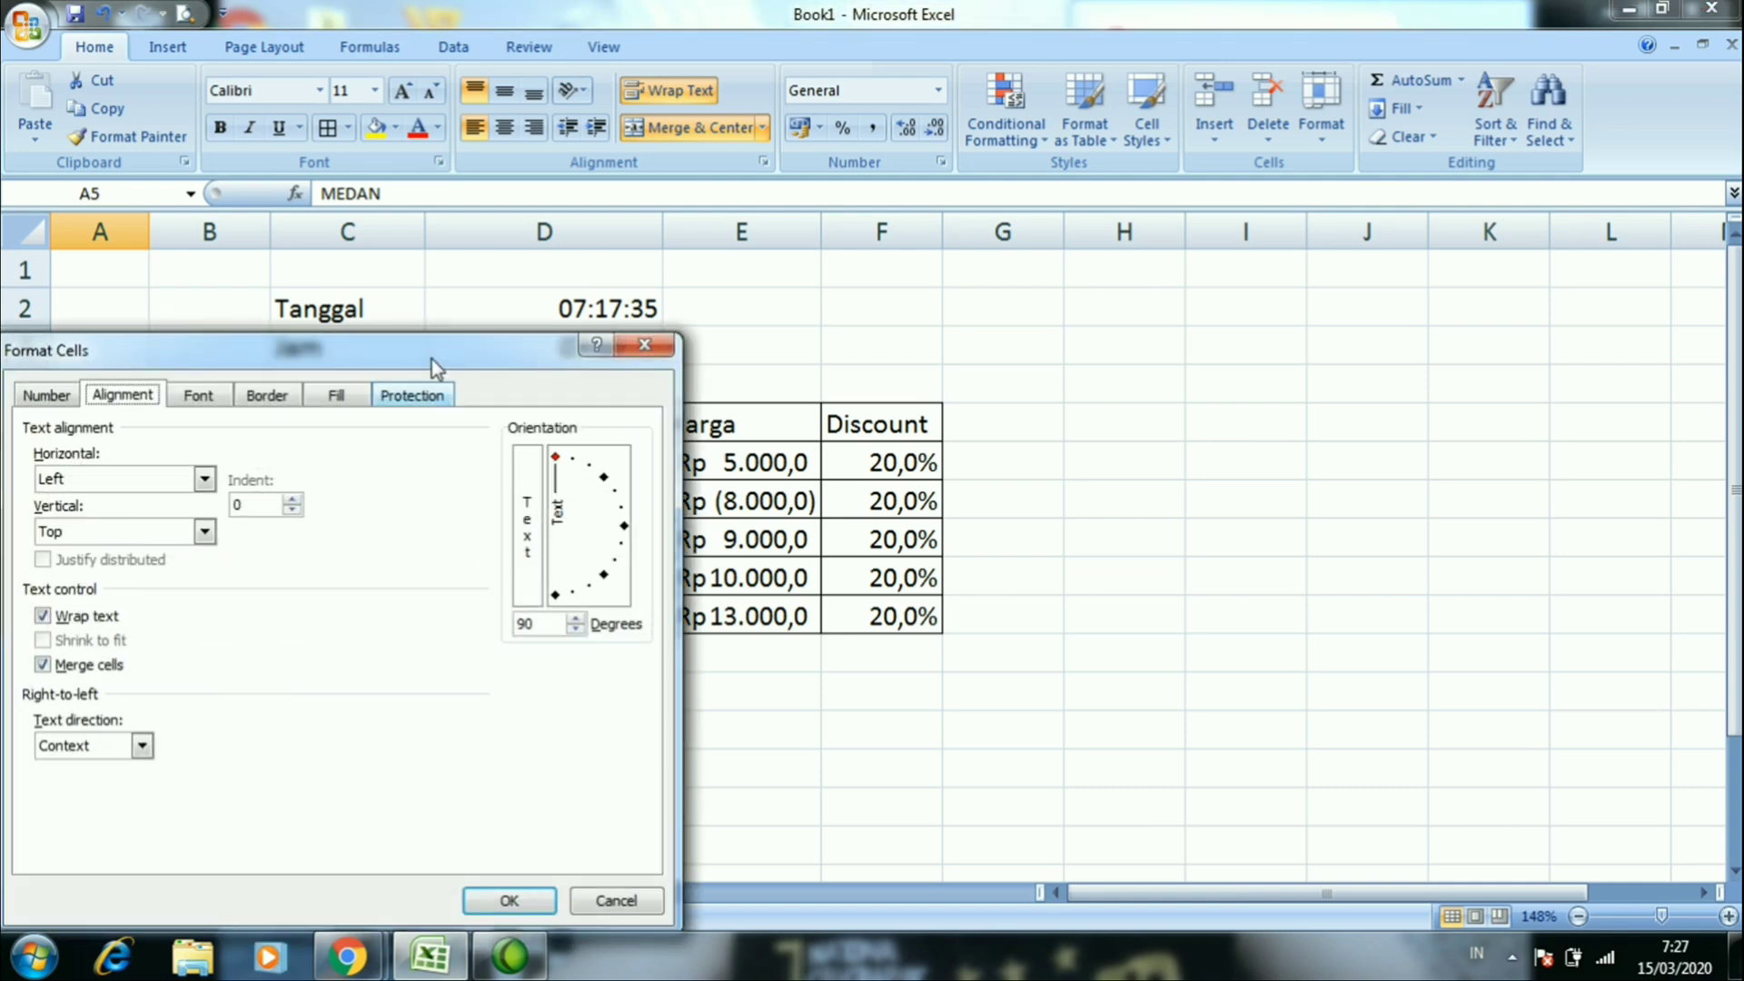
left_click_drag(431, 354, 990, 223)
left_click(767, 352)
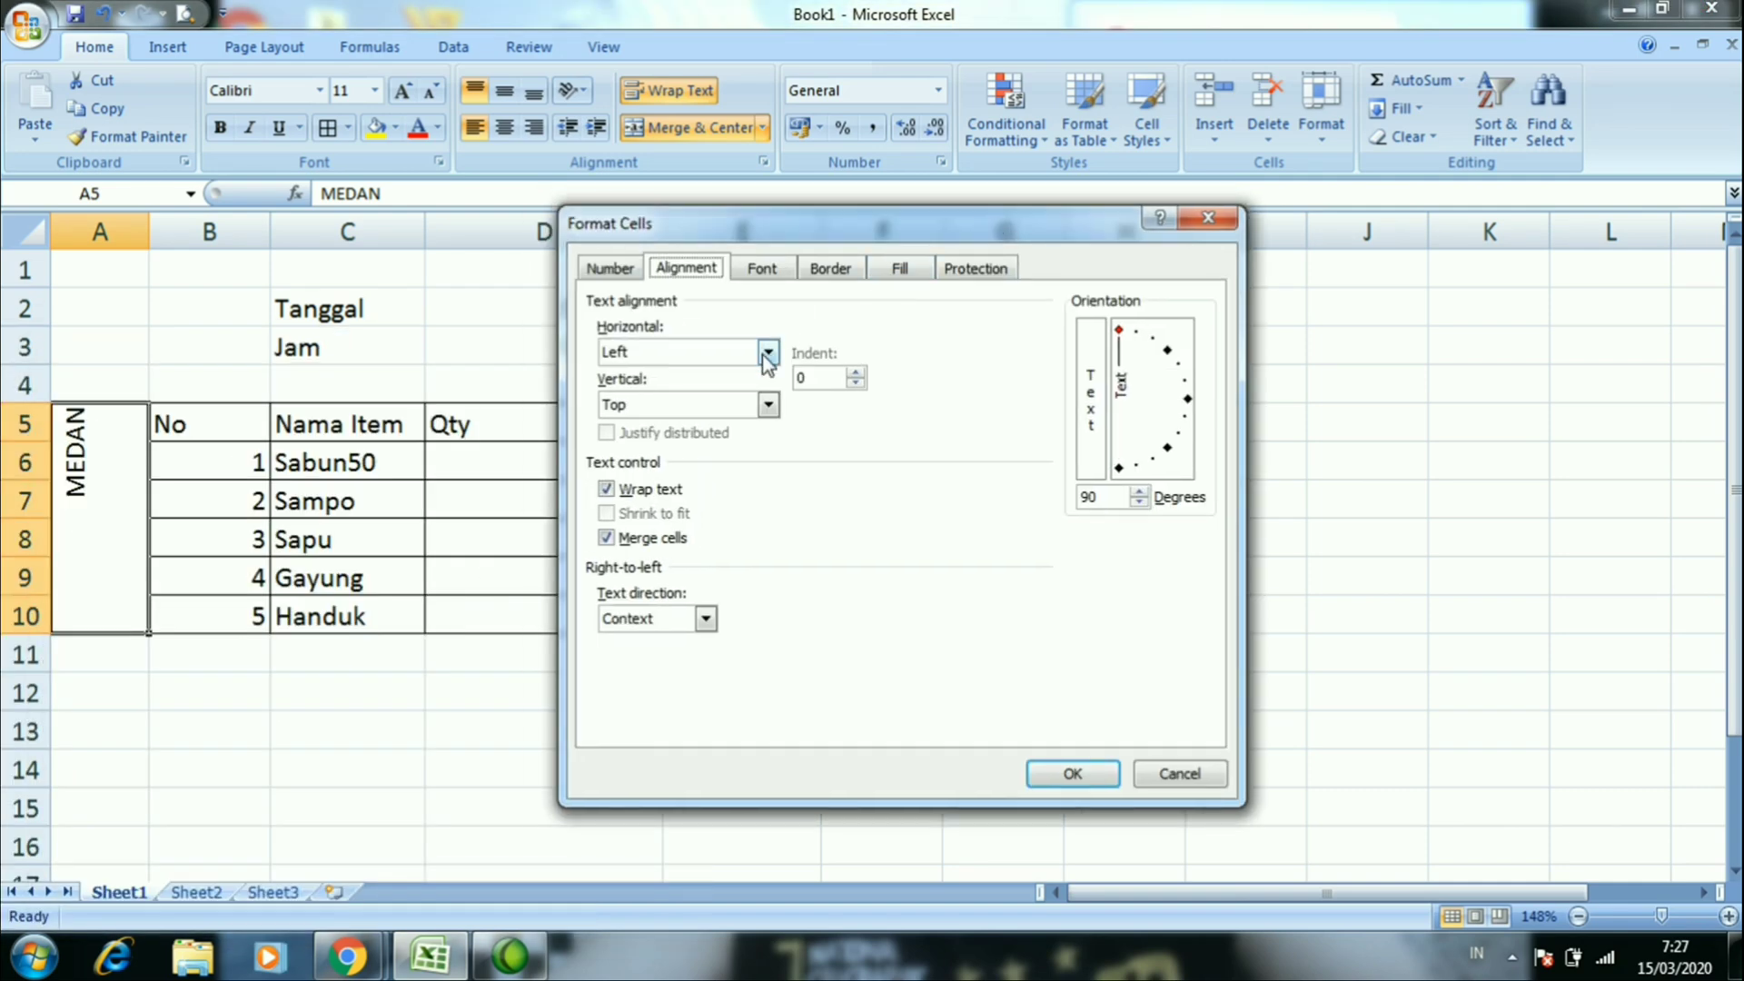
left_click(720, 409)
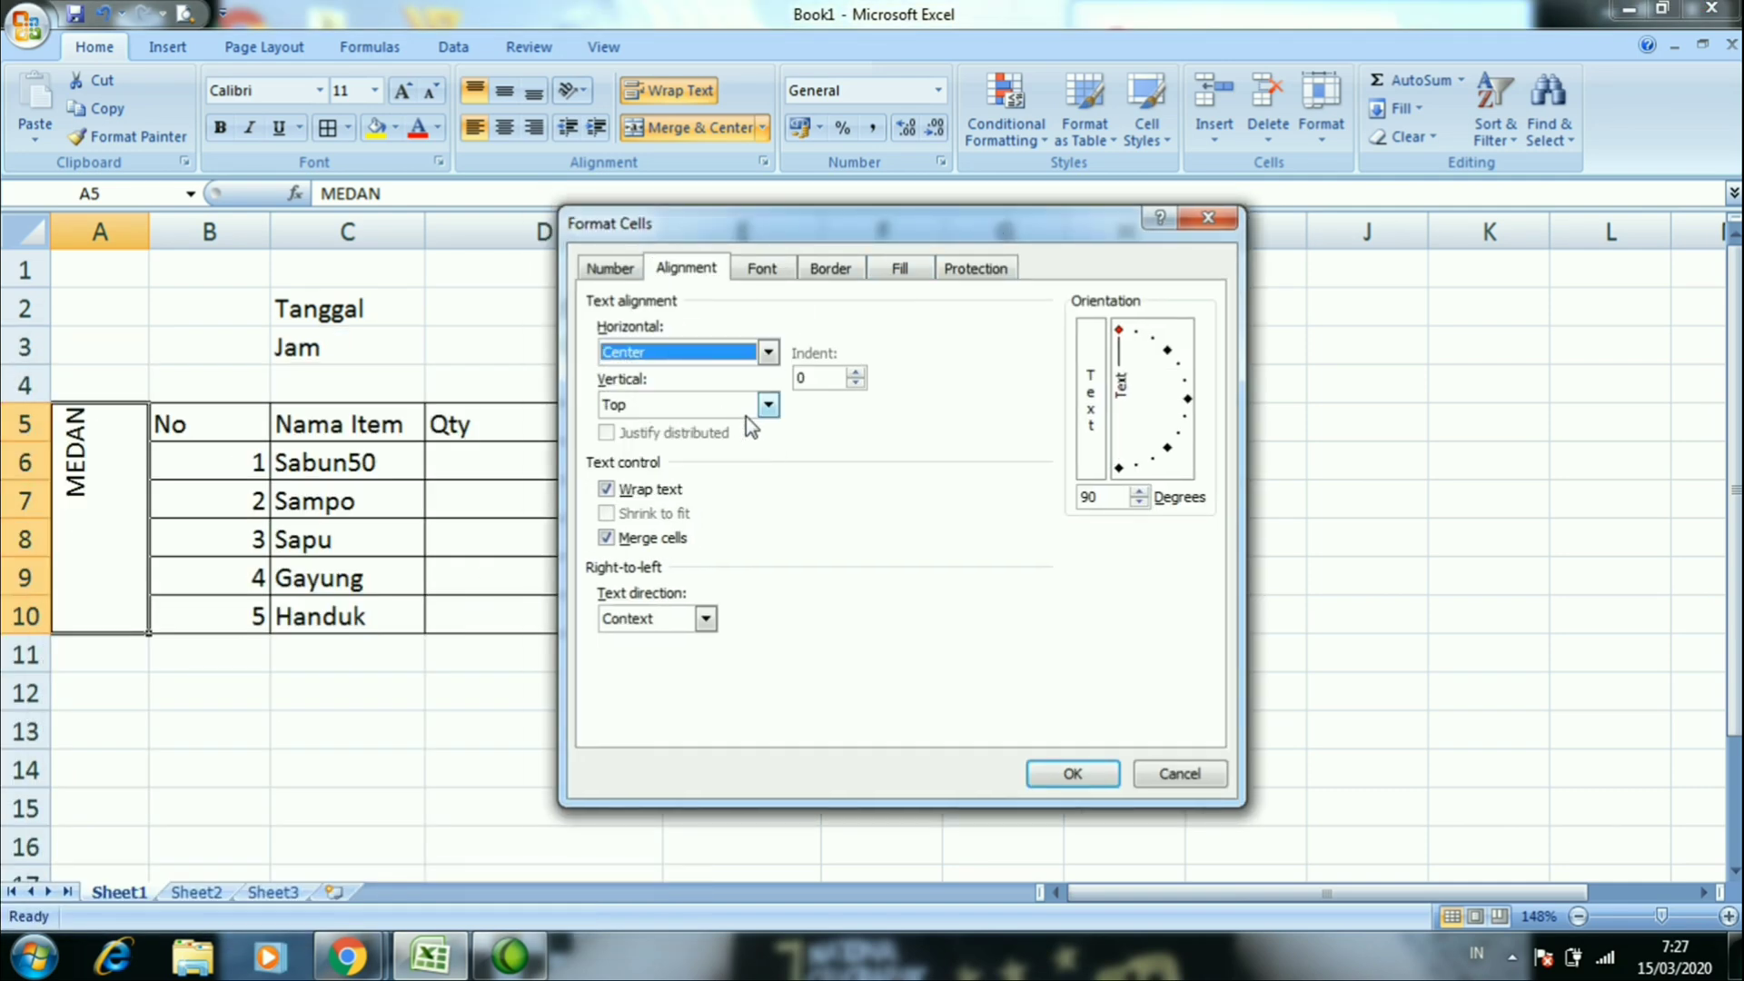
left_click(746, 410)
left_click(740, 445)
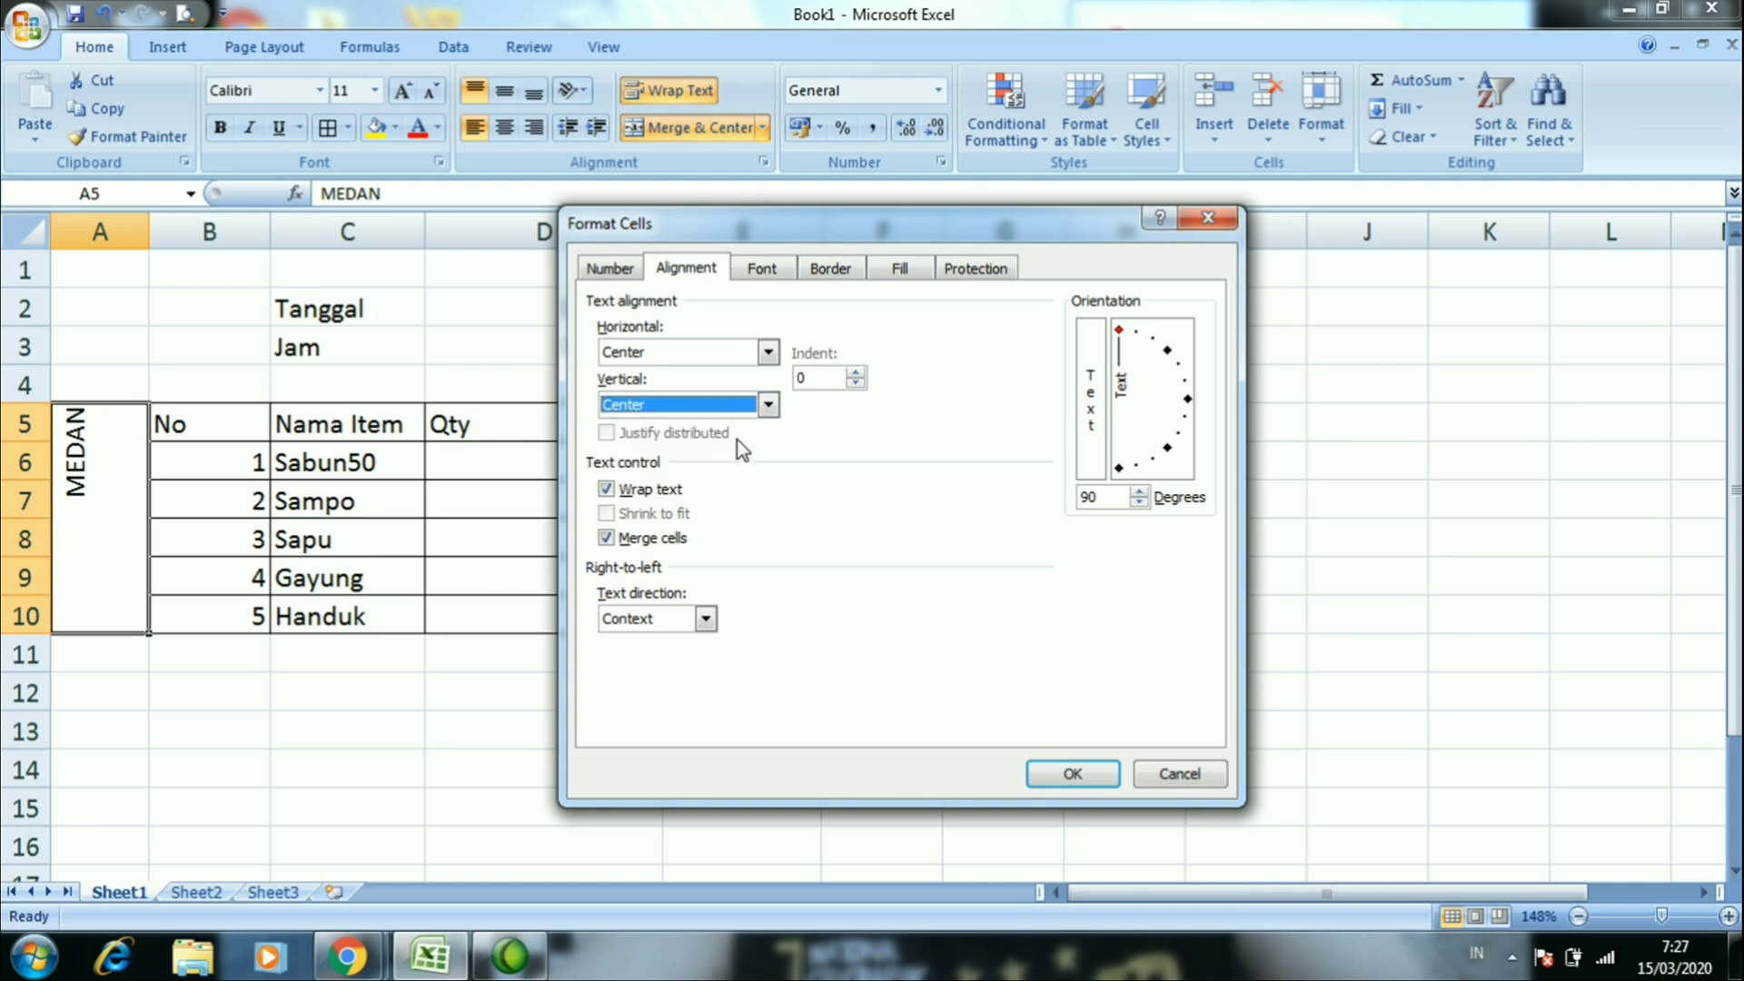
left_click(1082, 761)
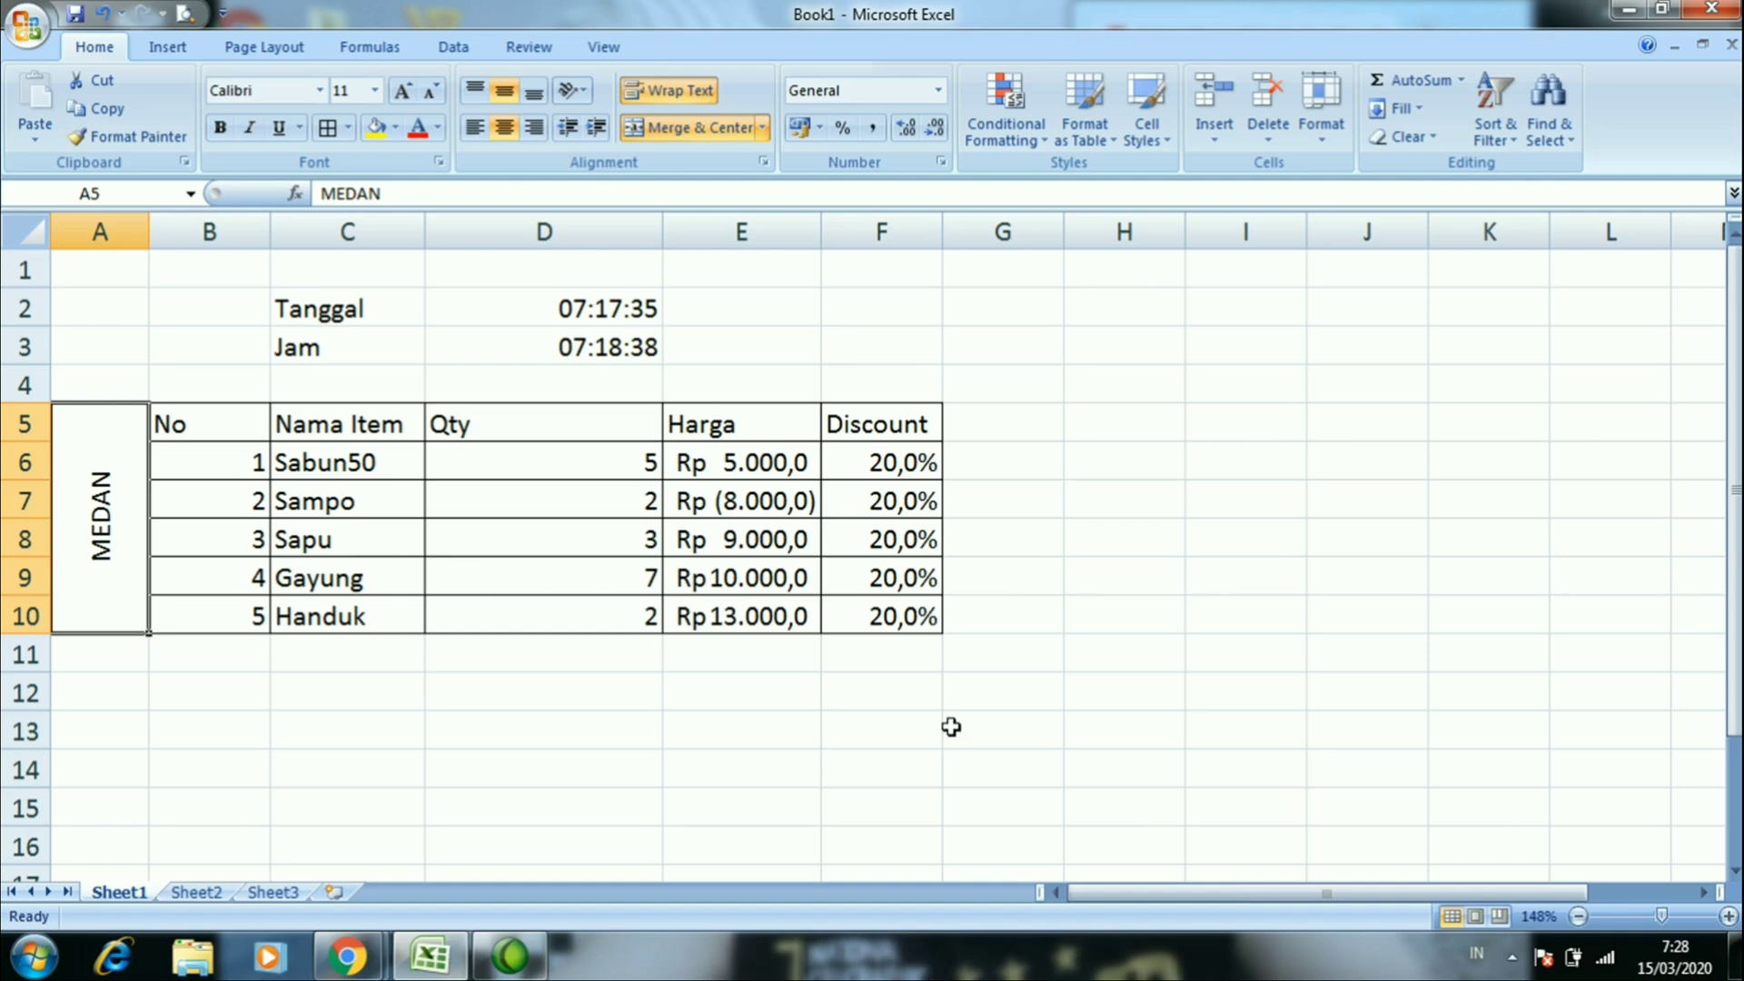
Review the alignment, text control and orientation settings of the MEDAN cell in Format Cells
left_click(553, 527)
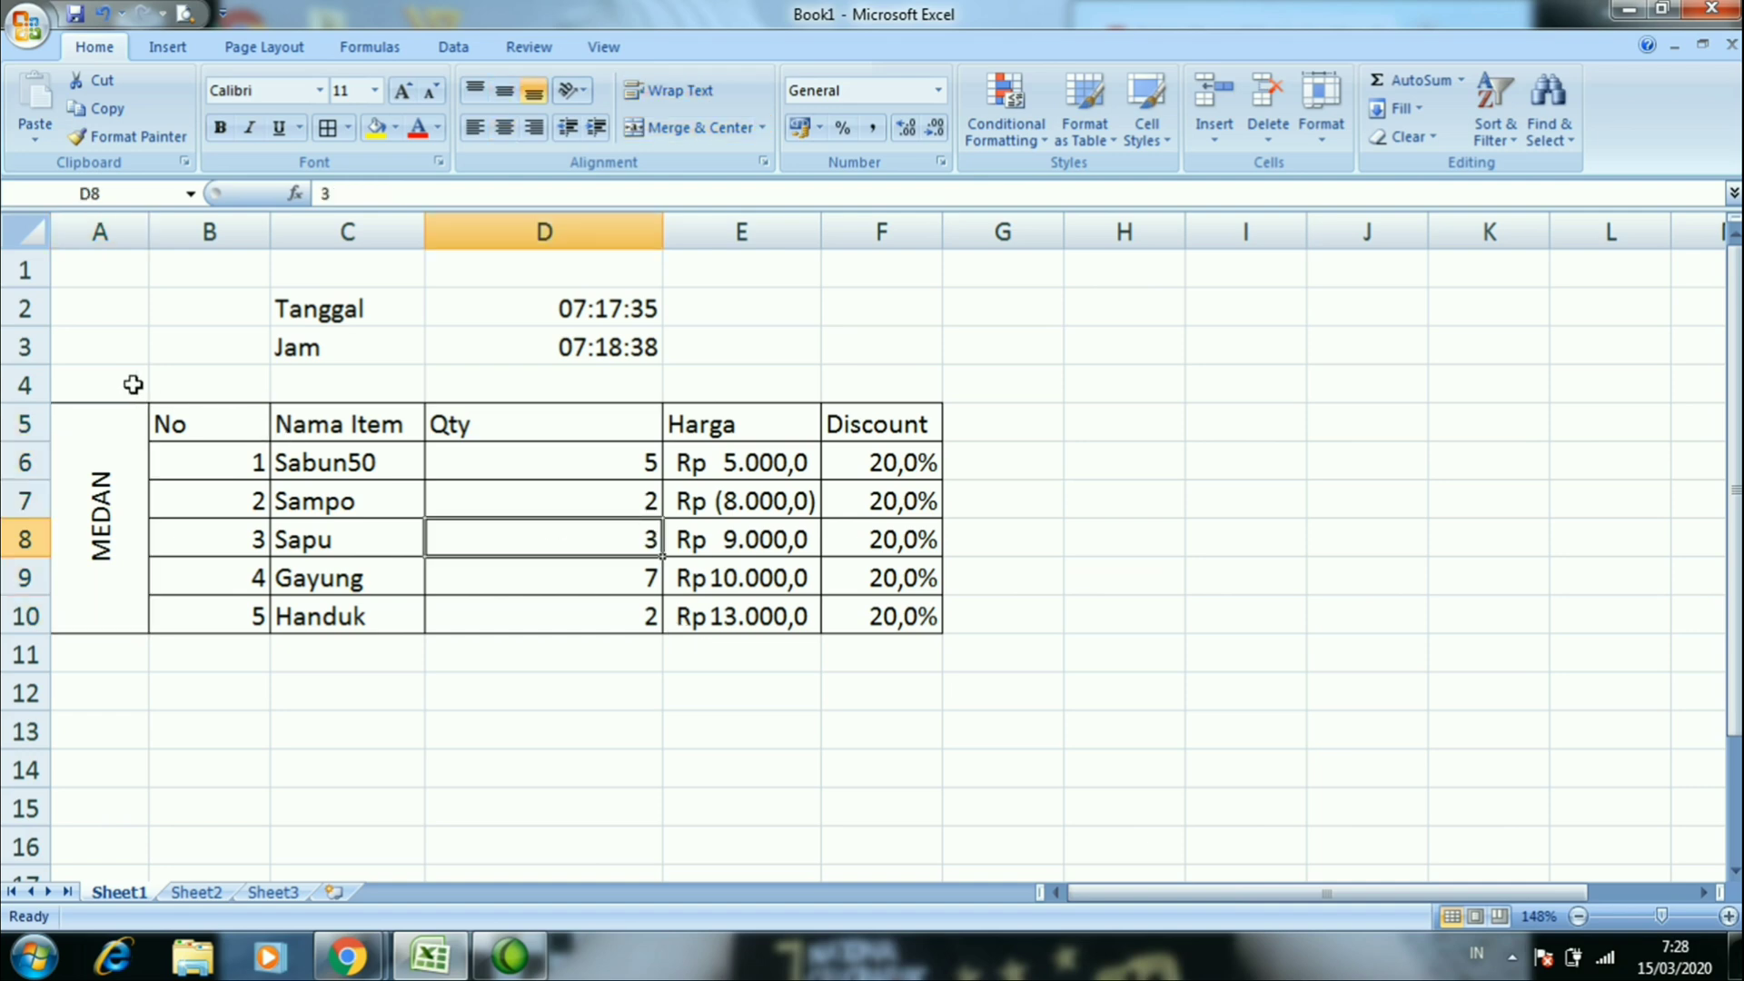
right_click(139, 501)
left_click(278, 811)
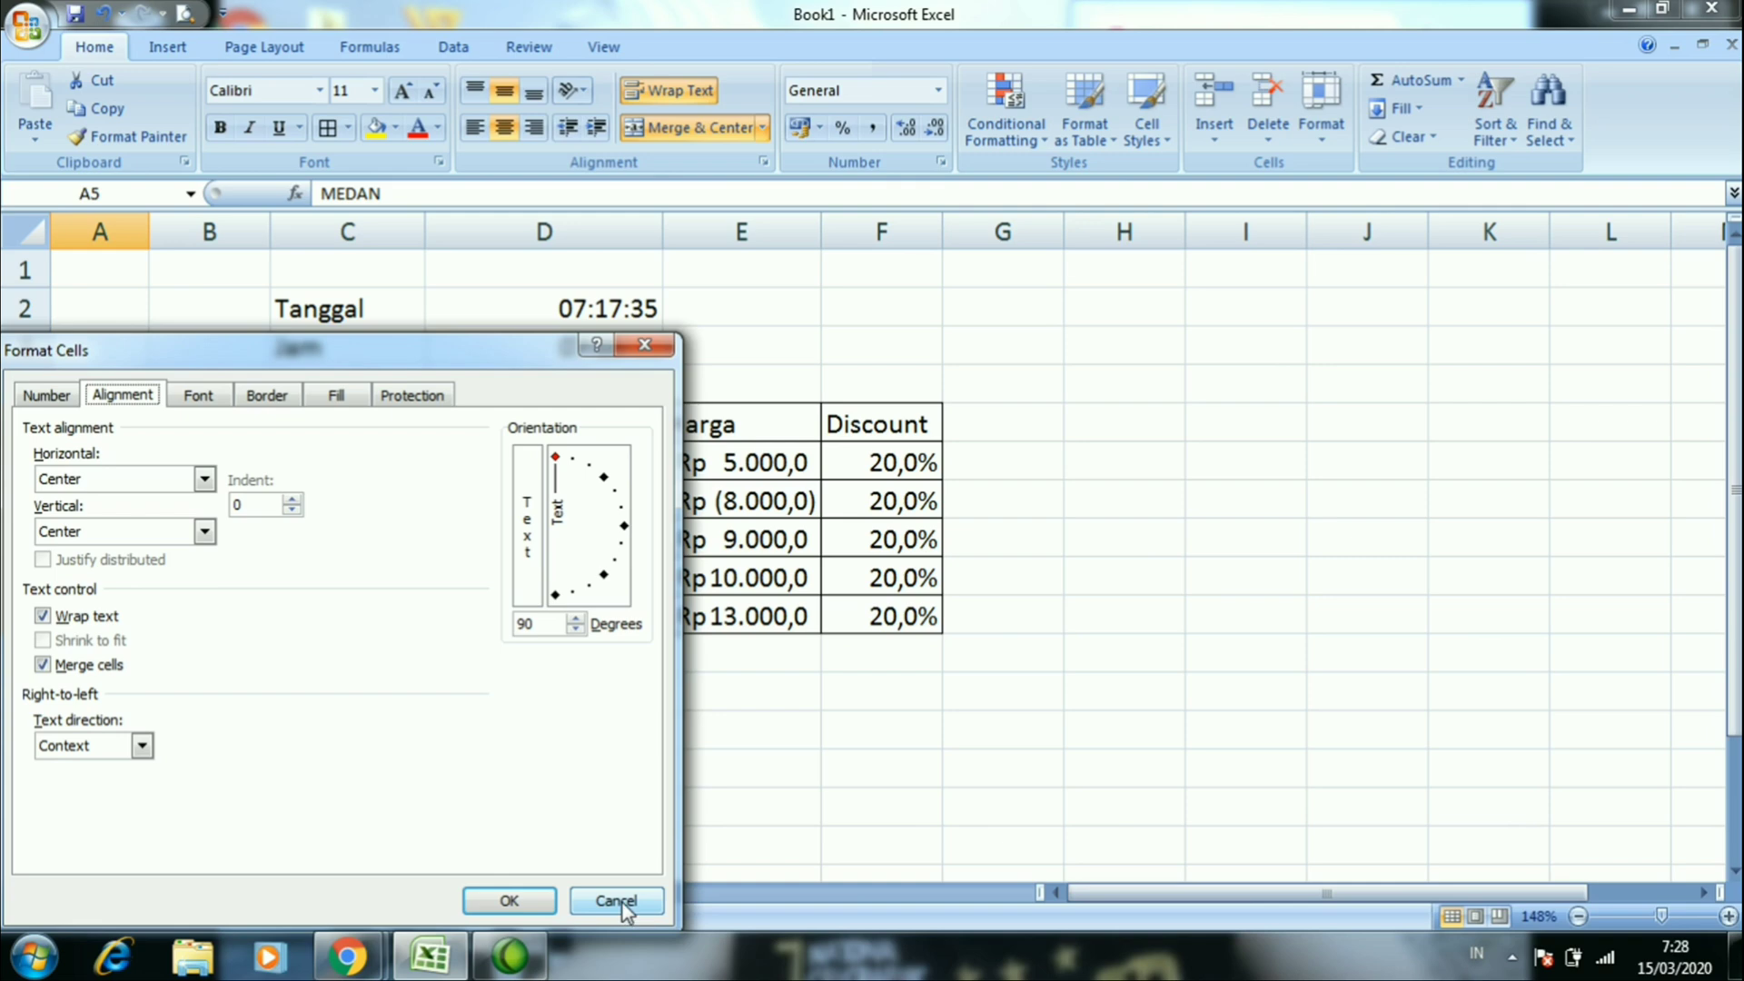
key("Return")
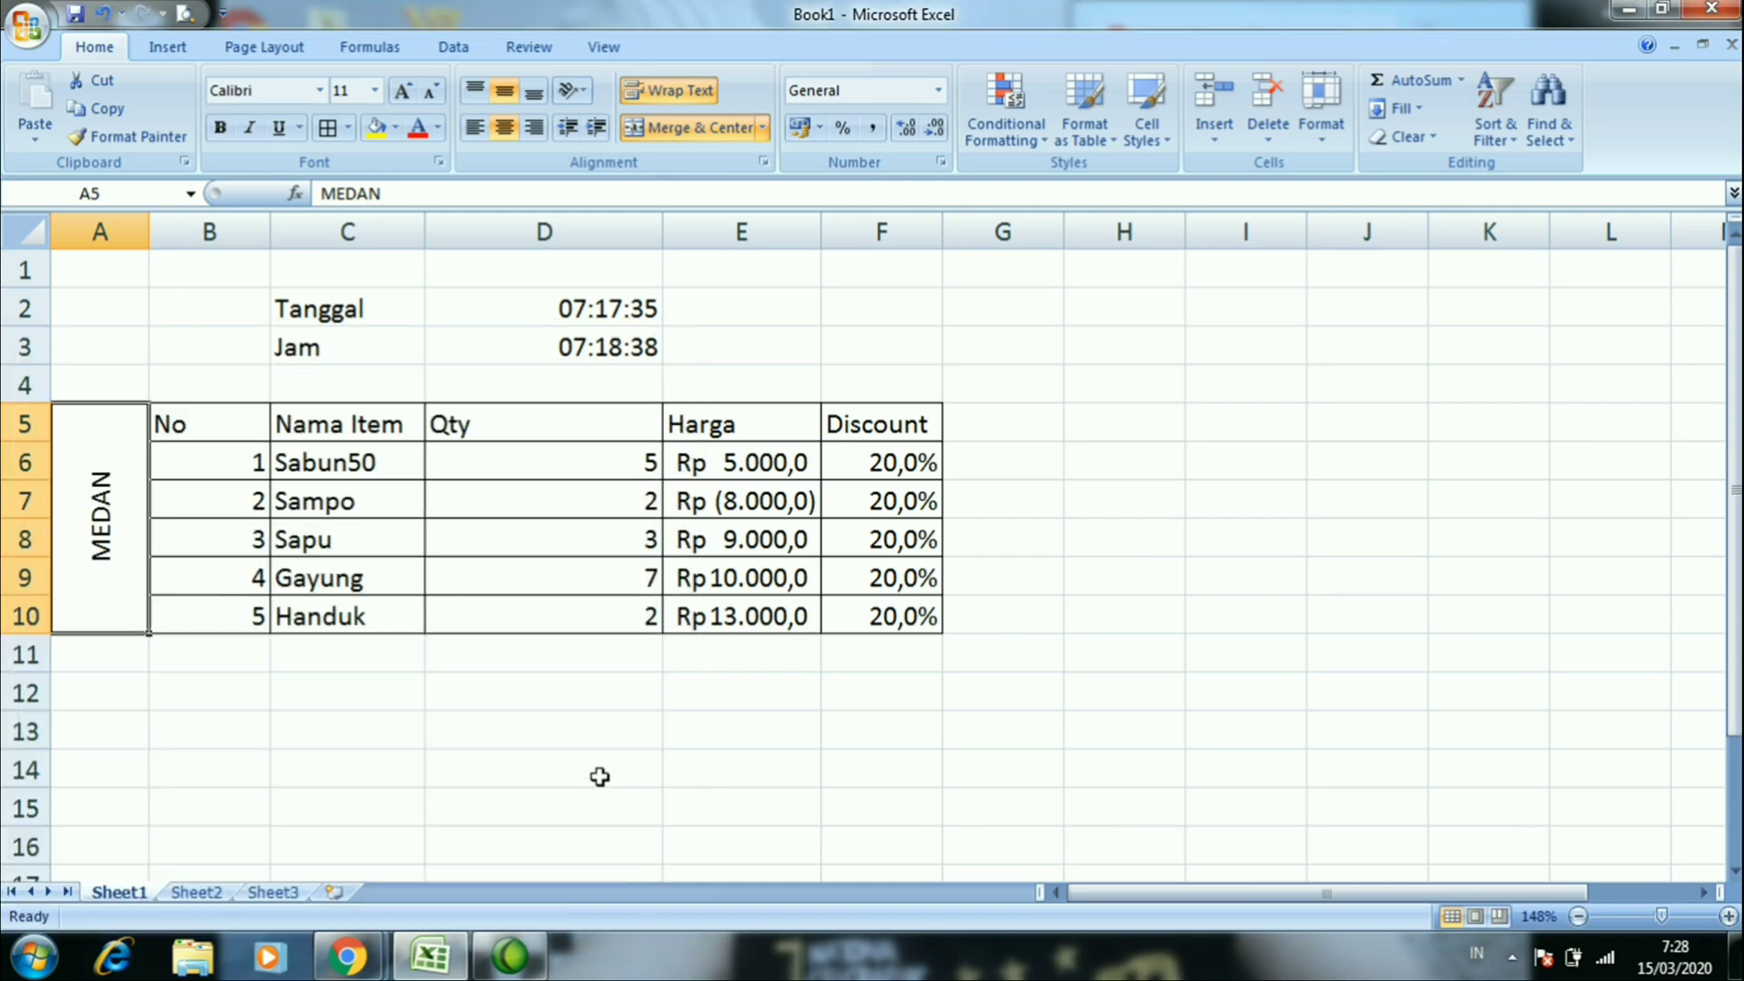
left_click(487, 627)
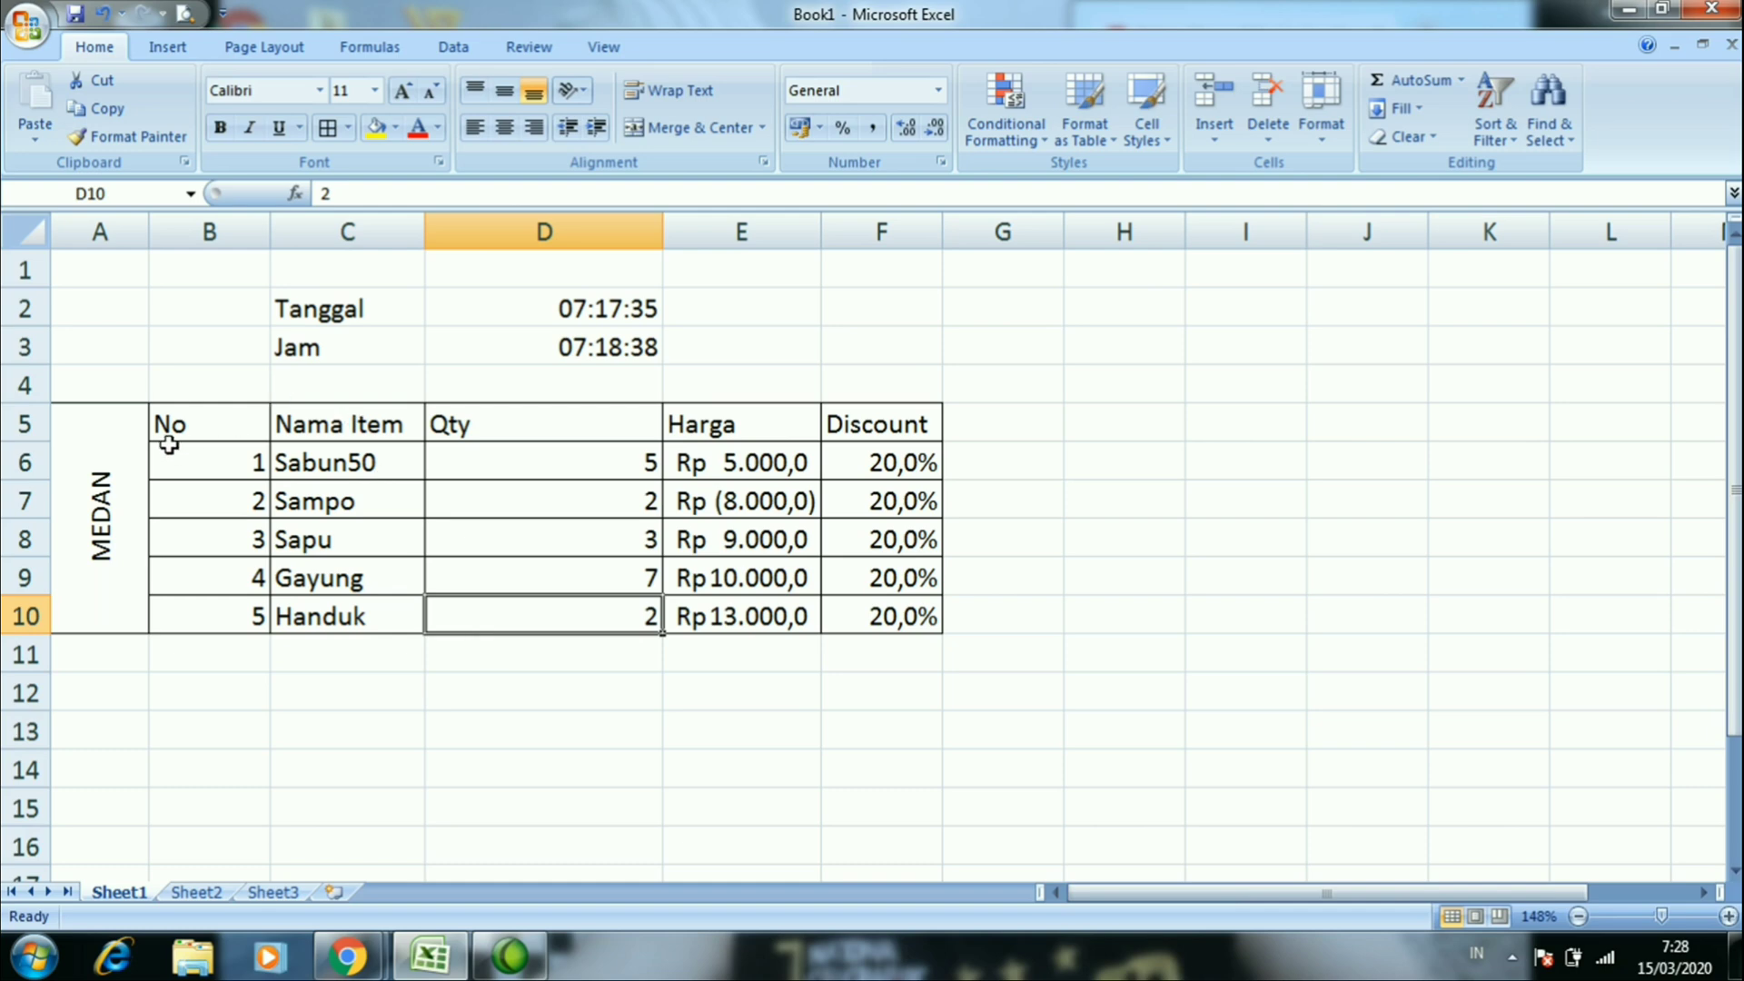
Examine the font, size and effects options in Format Cells for the table A5:F10
left_click_drag(128, 432, 886, 558)
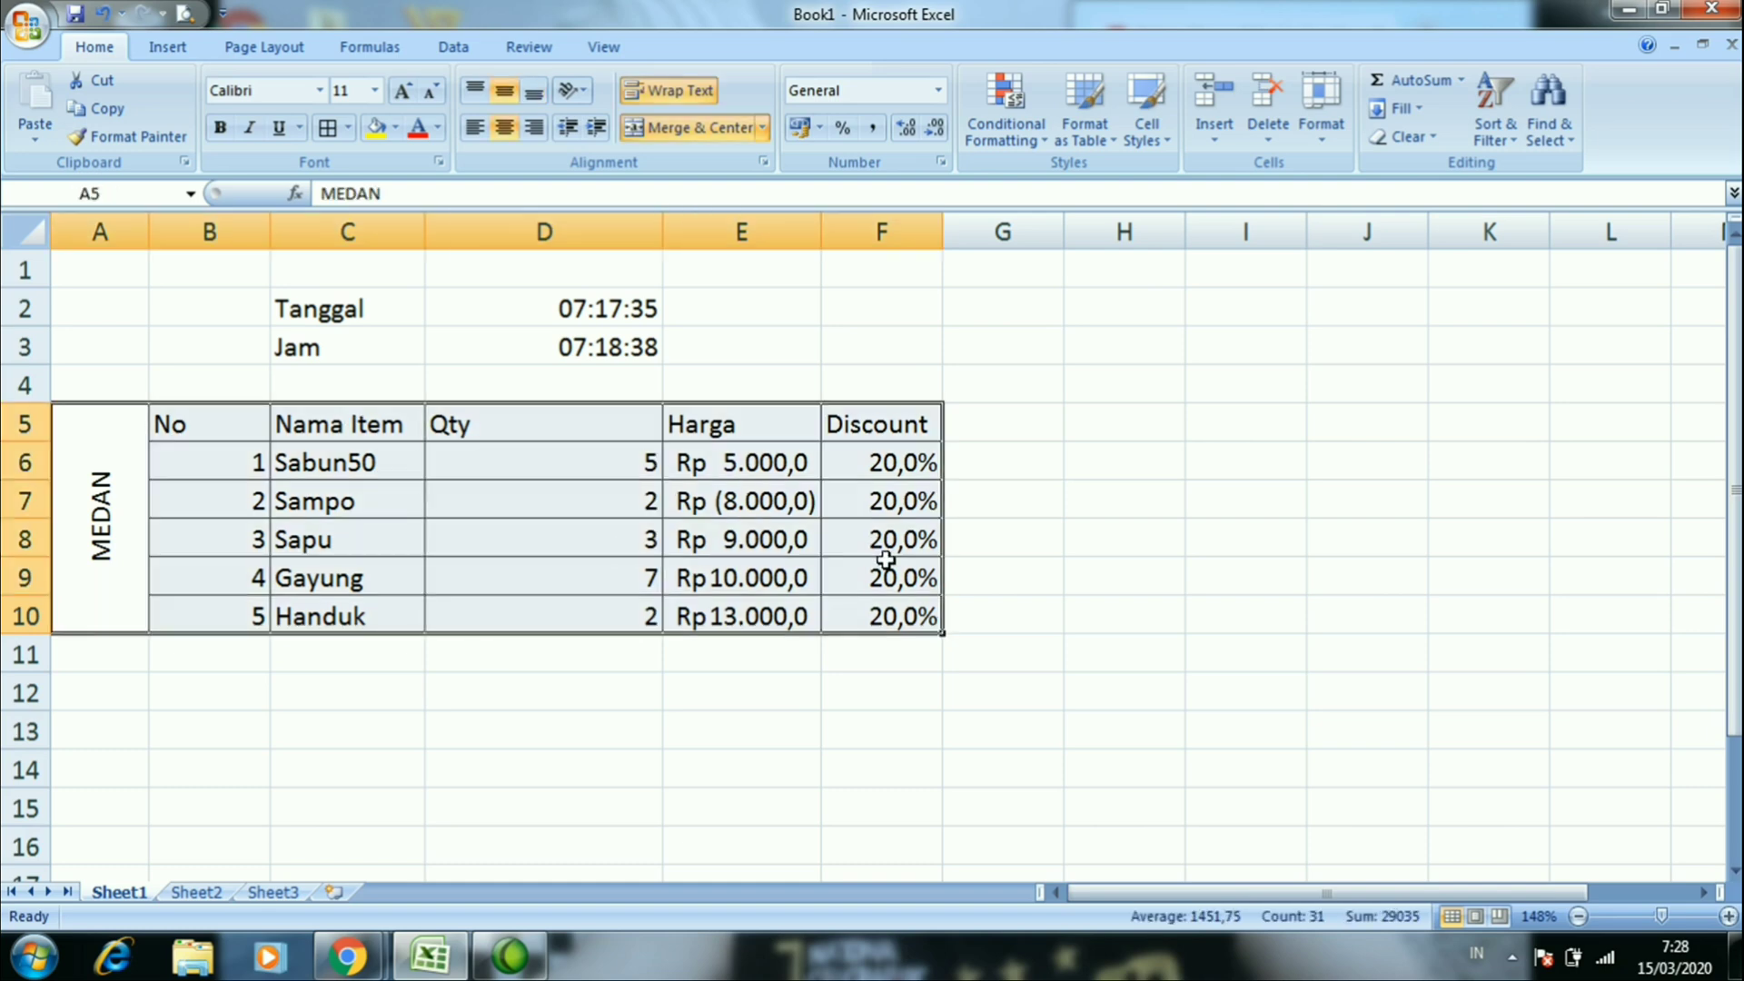
right_click(886, 558)
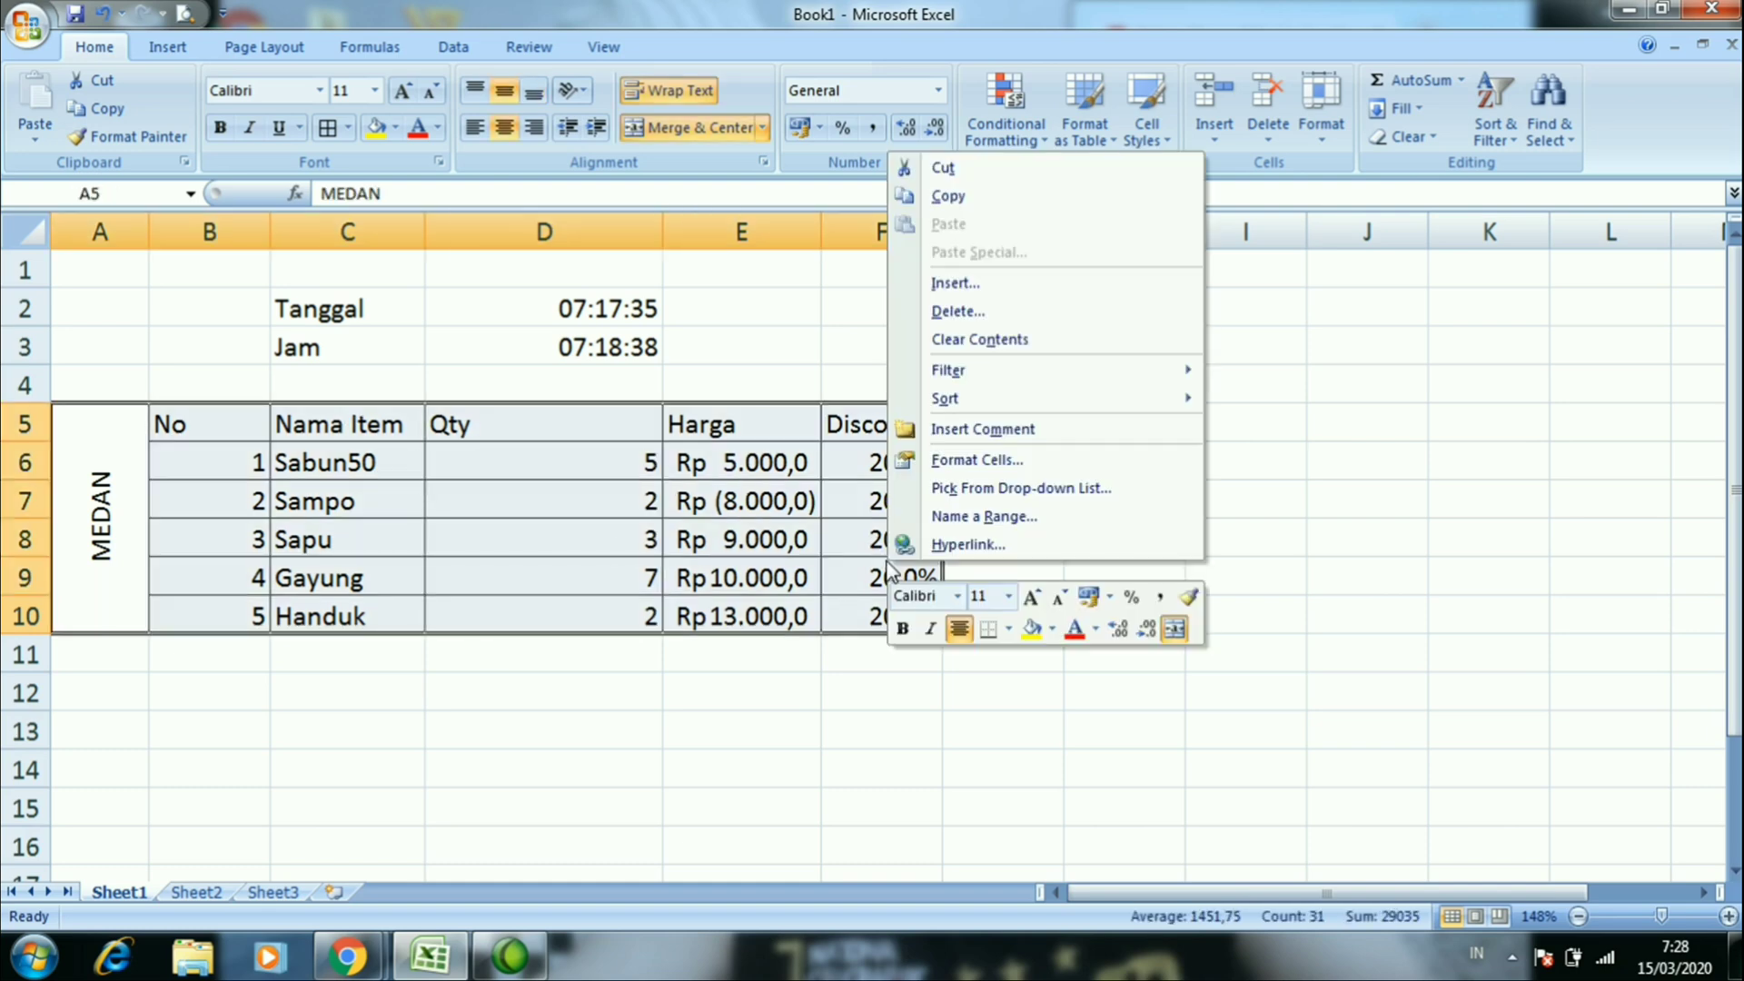
left_click(935, 460)
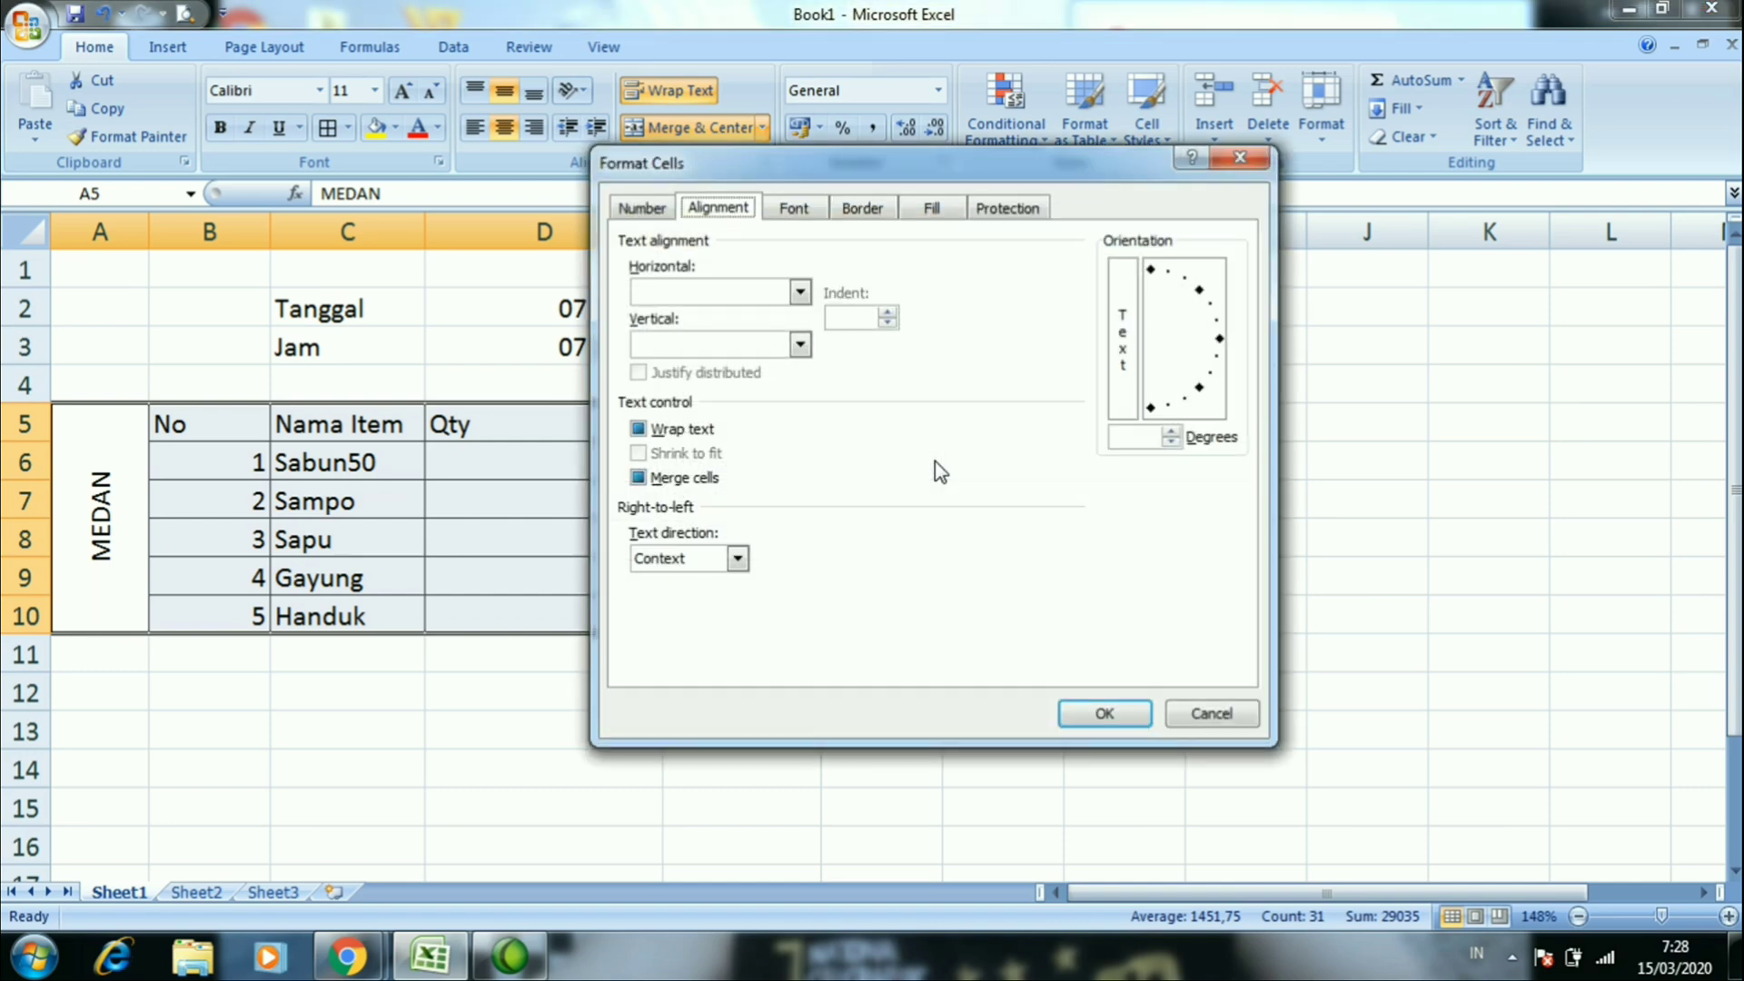
left_click(793, 212)
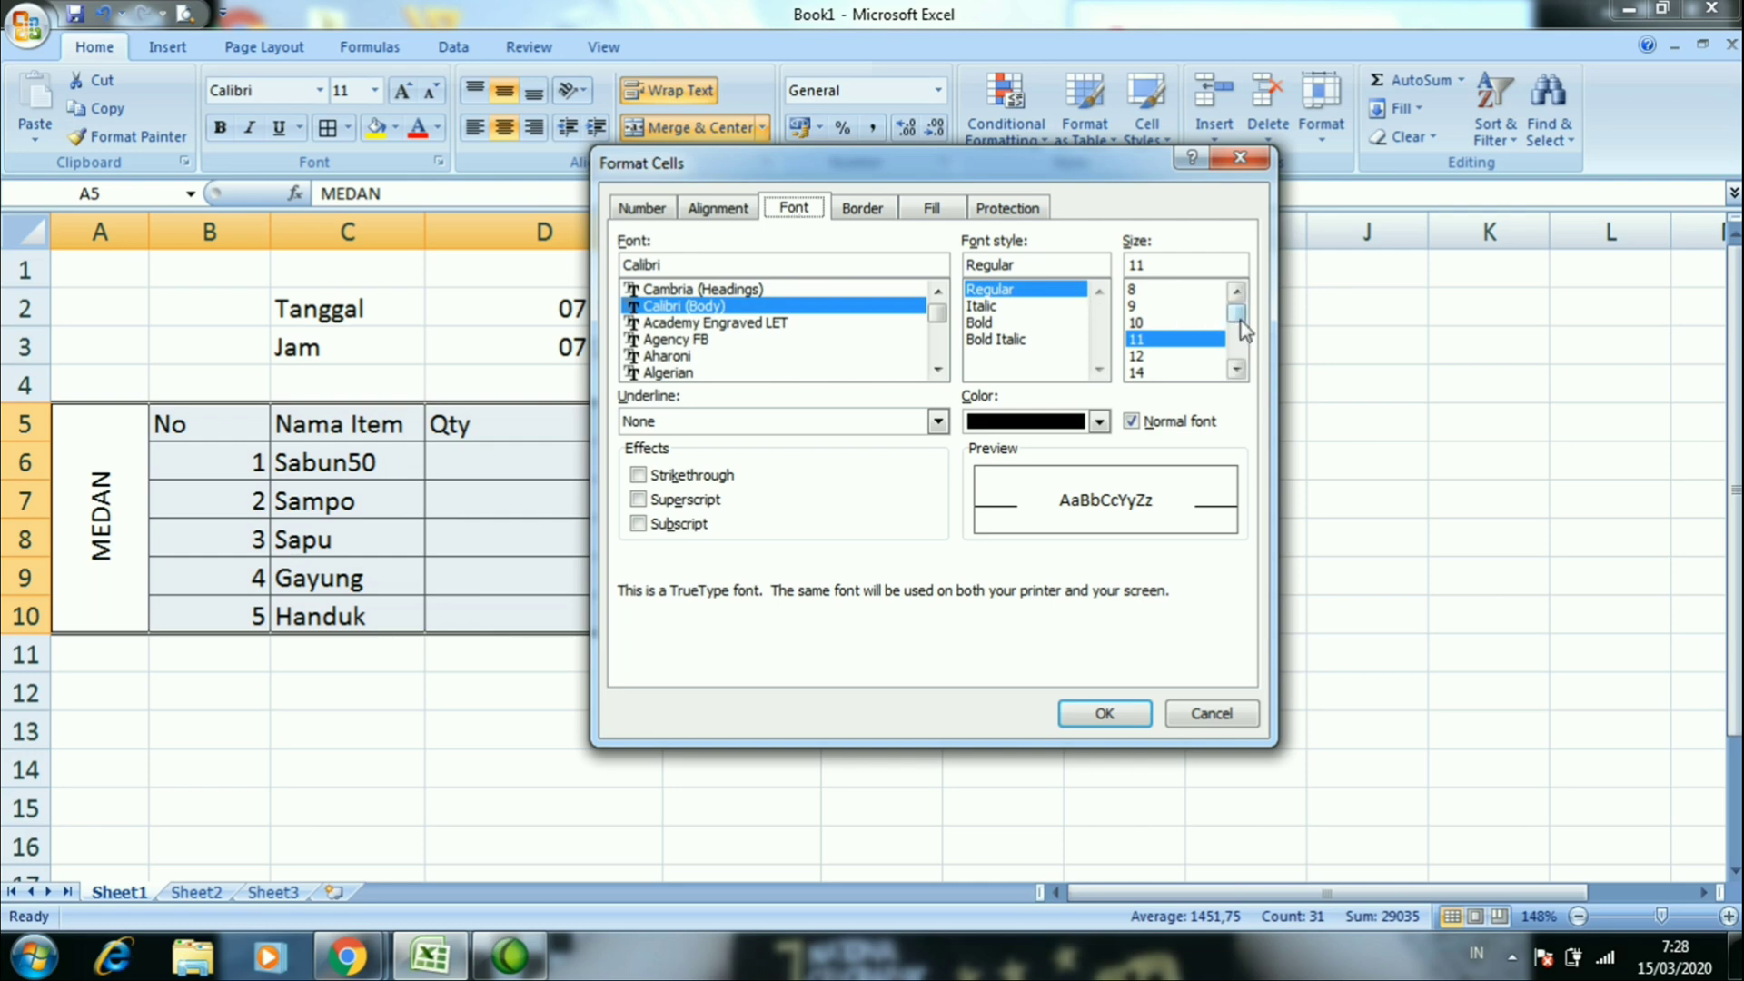
mouse_move(1241, 320)
left_mouse_down()
mouse_move(1242, 343)
mouse_move(1239, 304)
left_mouse_up()
left_click(640, 475)
left_click(639, 475)
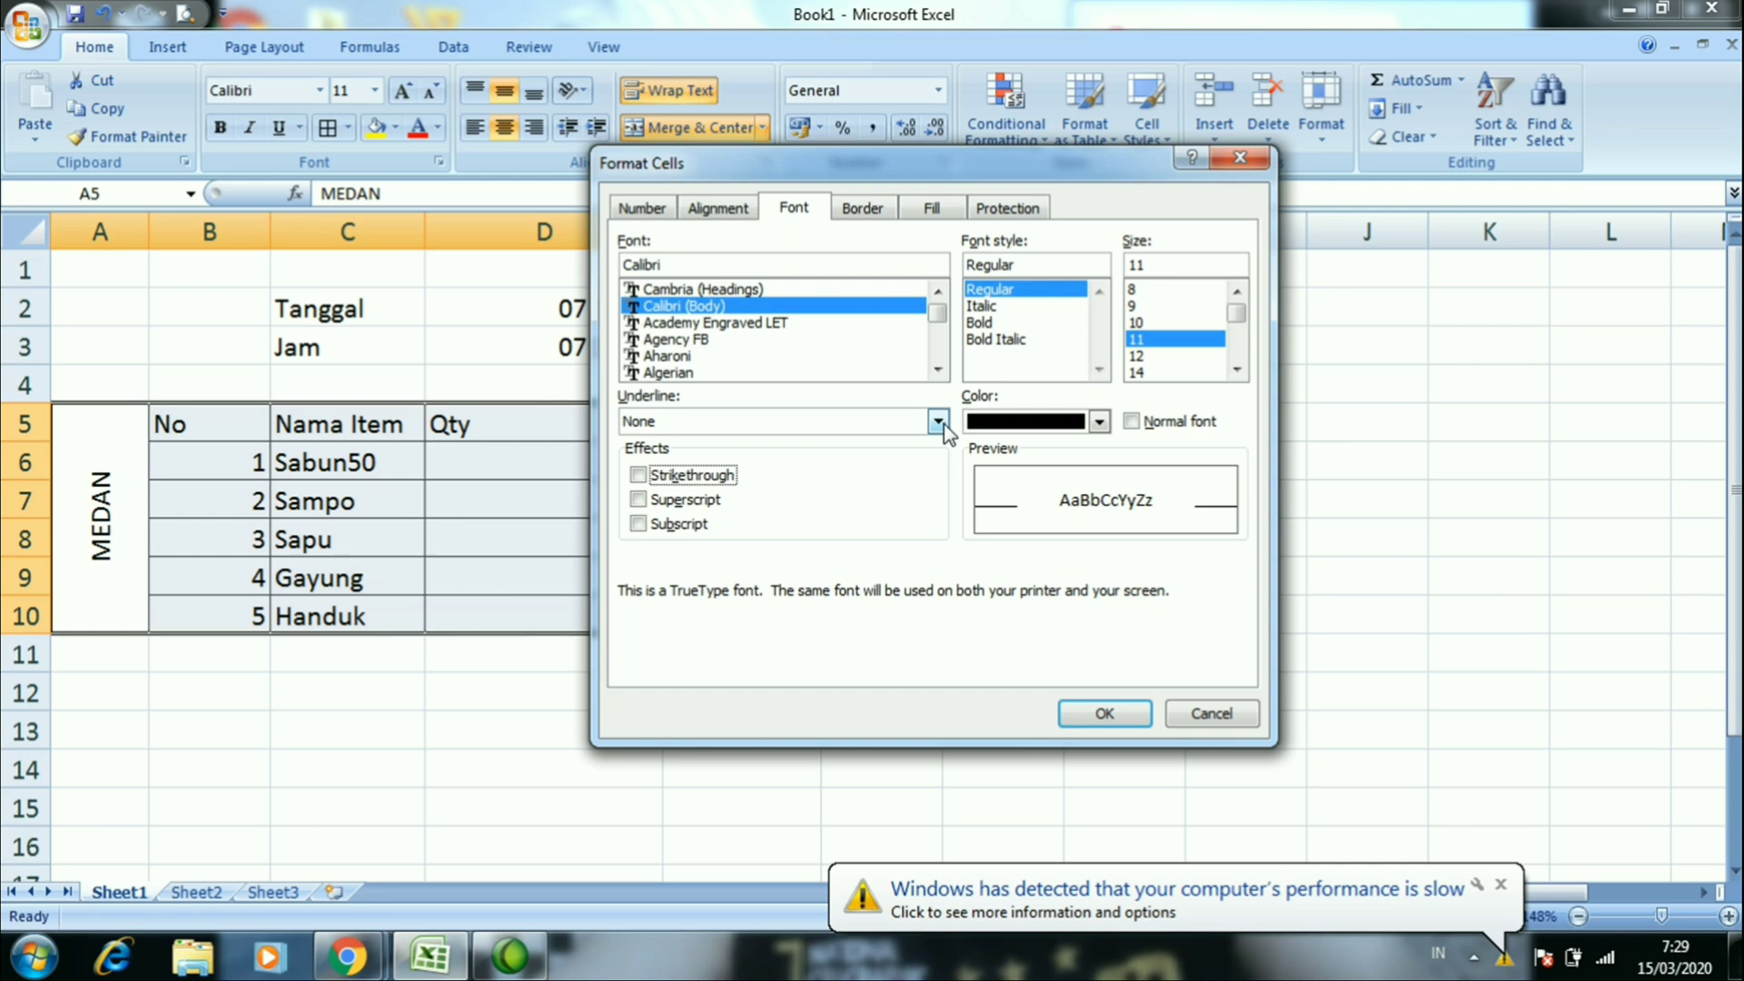
left_click(781, 340)
left_click(1204, 713)
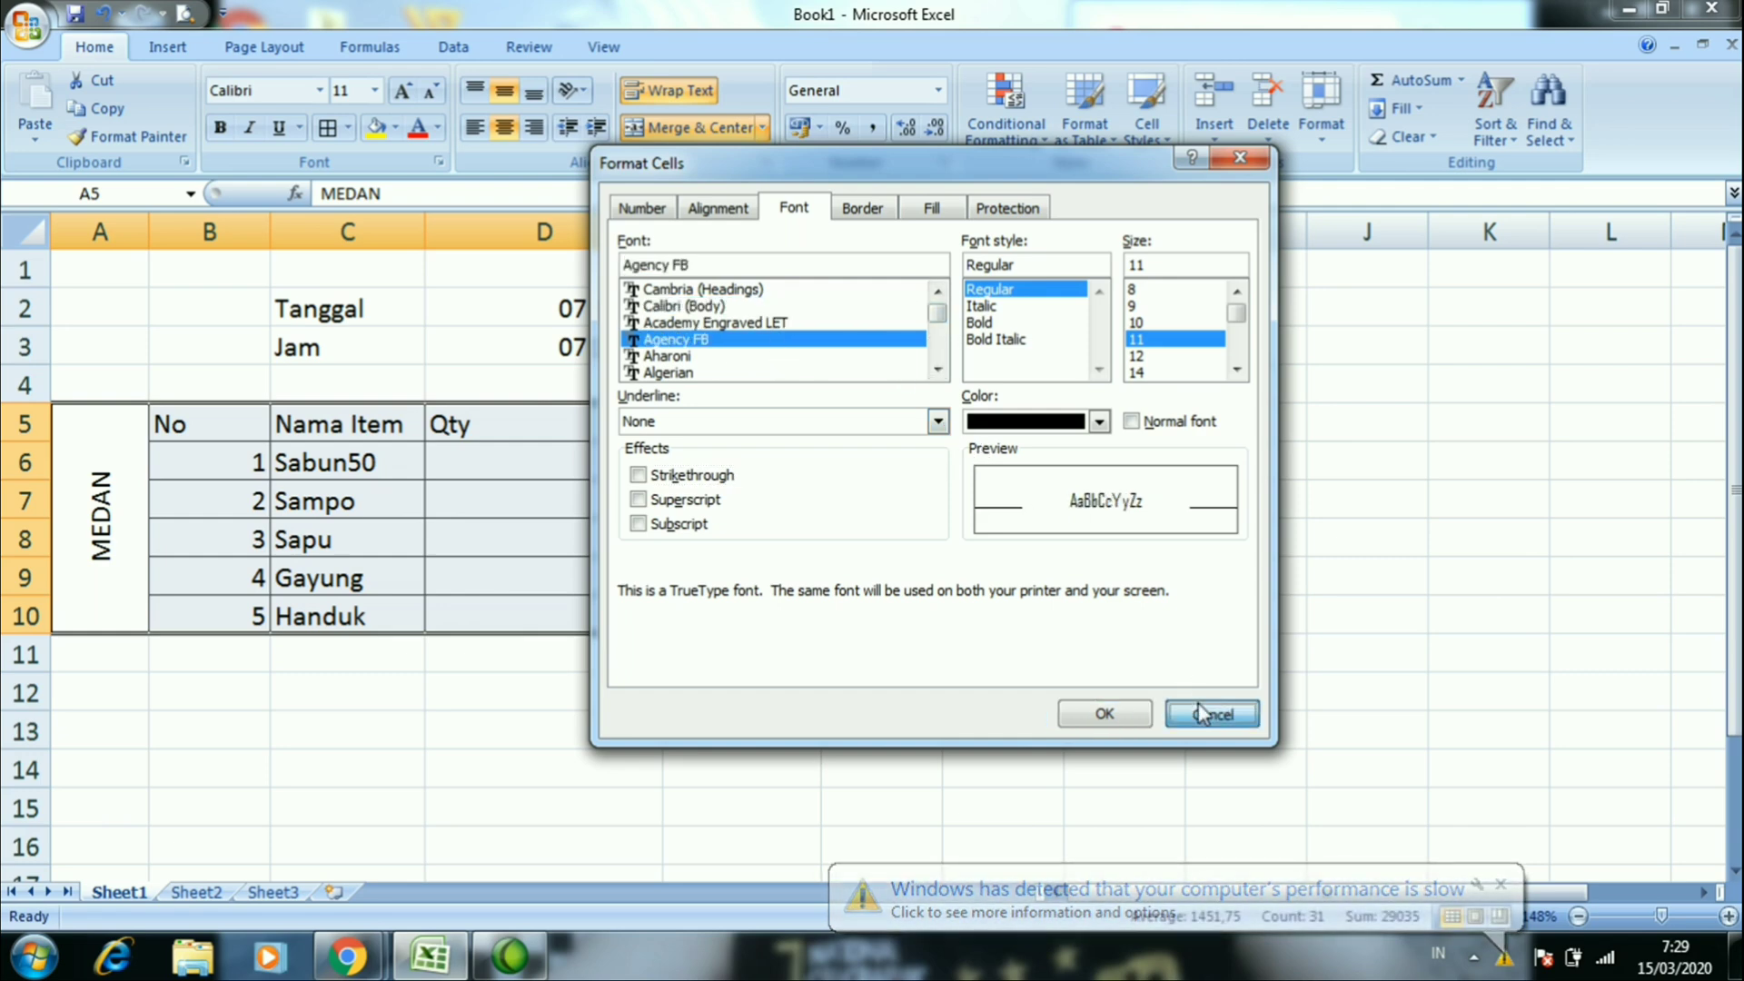
Open the font settings in Format Cells for the header cells B5:F5, keeping the table in view
left_click_drag(241, 432, 849, 421)
right_click(848, 422)
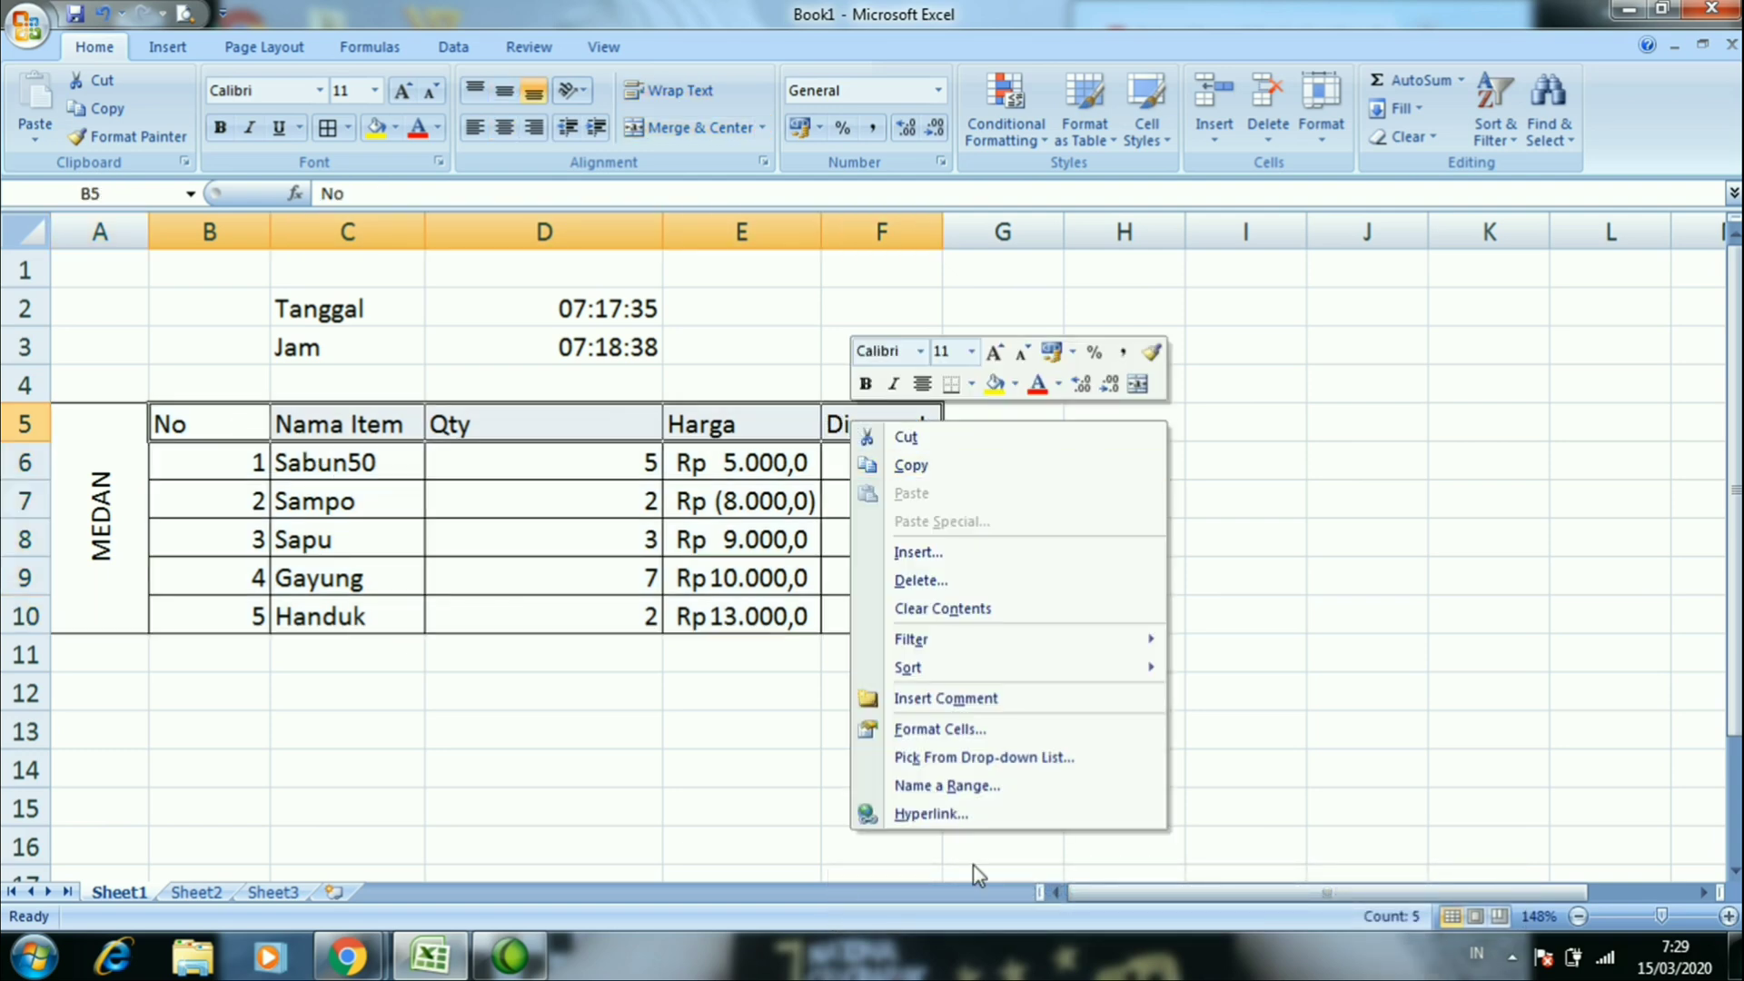
left_click(947, 733)
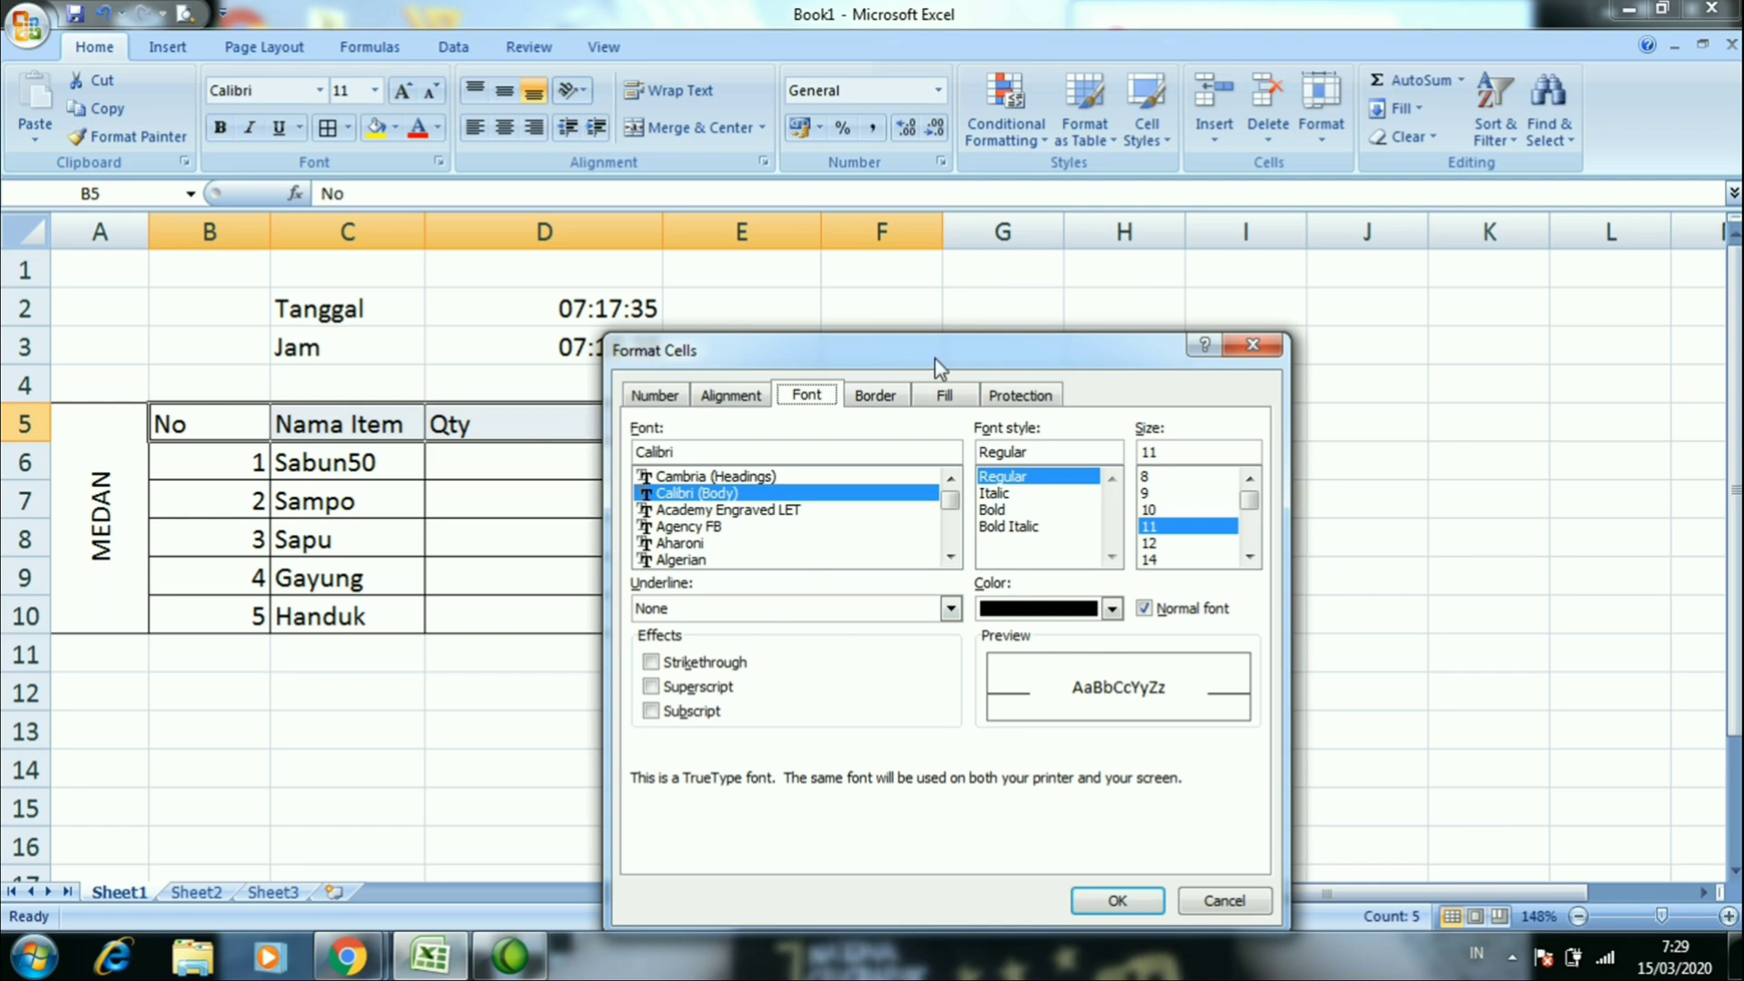
left_click_drag(934, 358, 1294, 242)
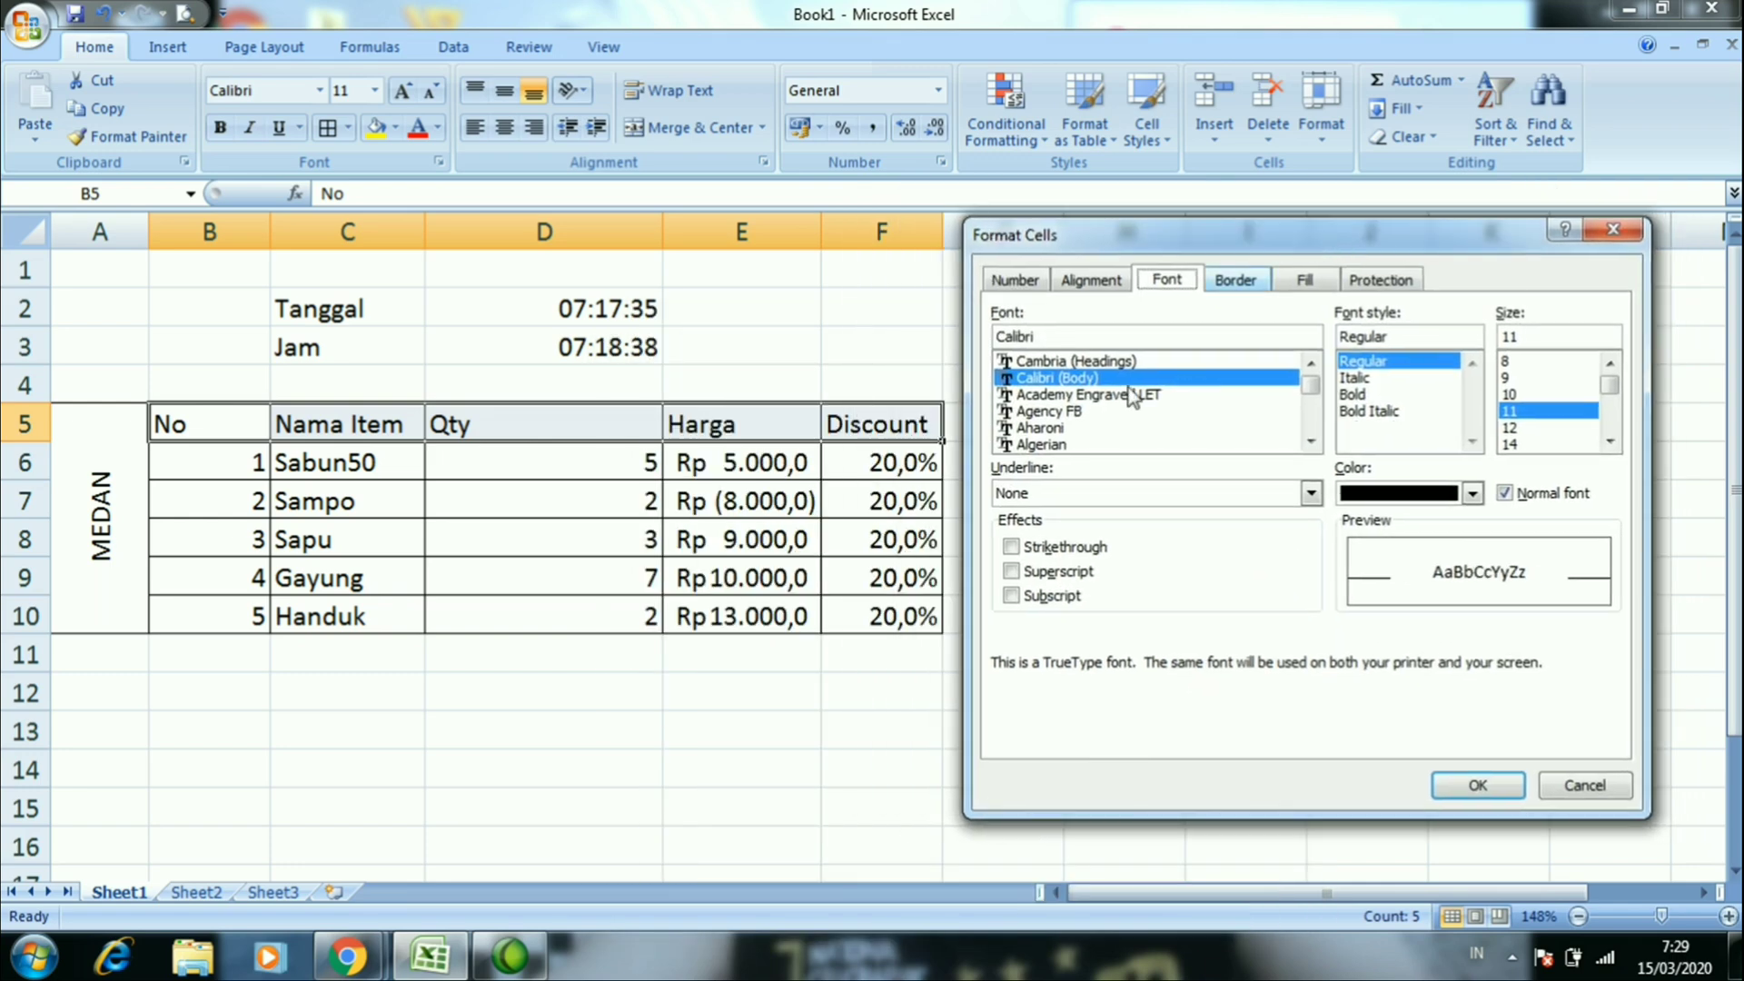
Try the Agency FB, Colonna MT, Comic Sans MS, Consolas and Constantia fonts for the header cells
left_click(1081, 411)
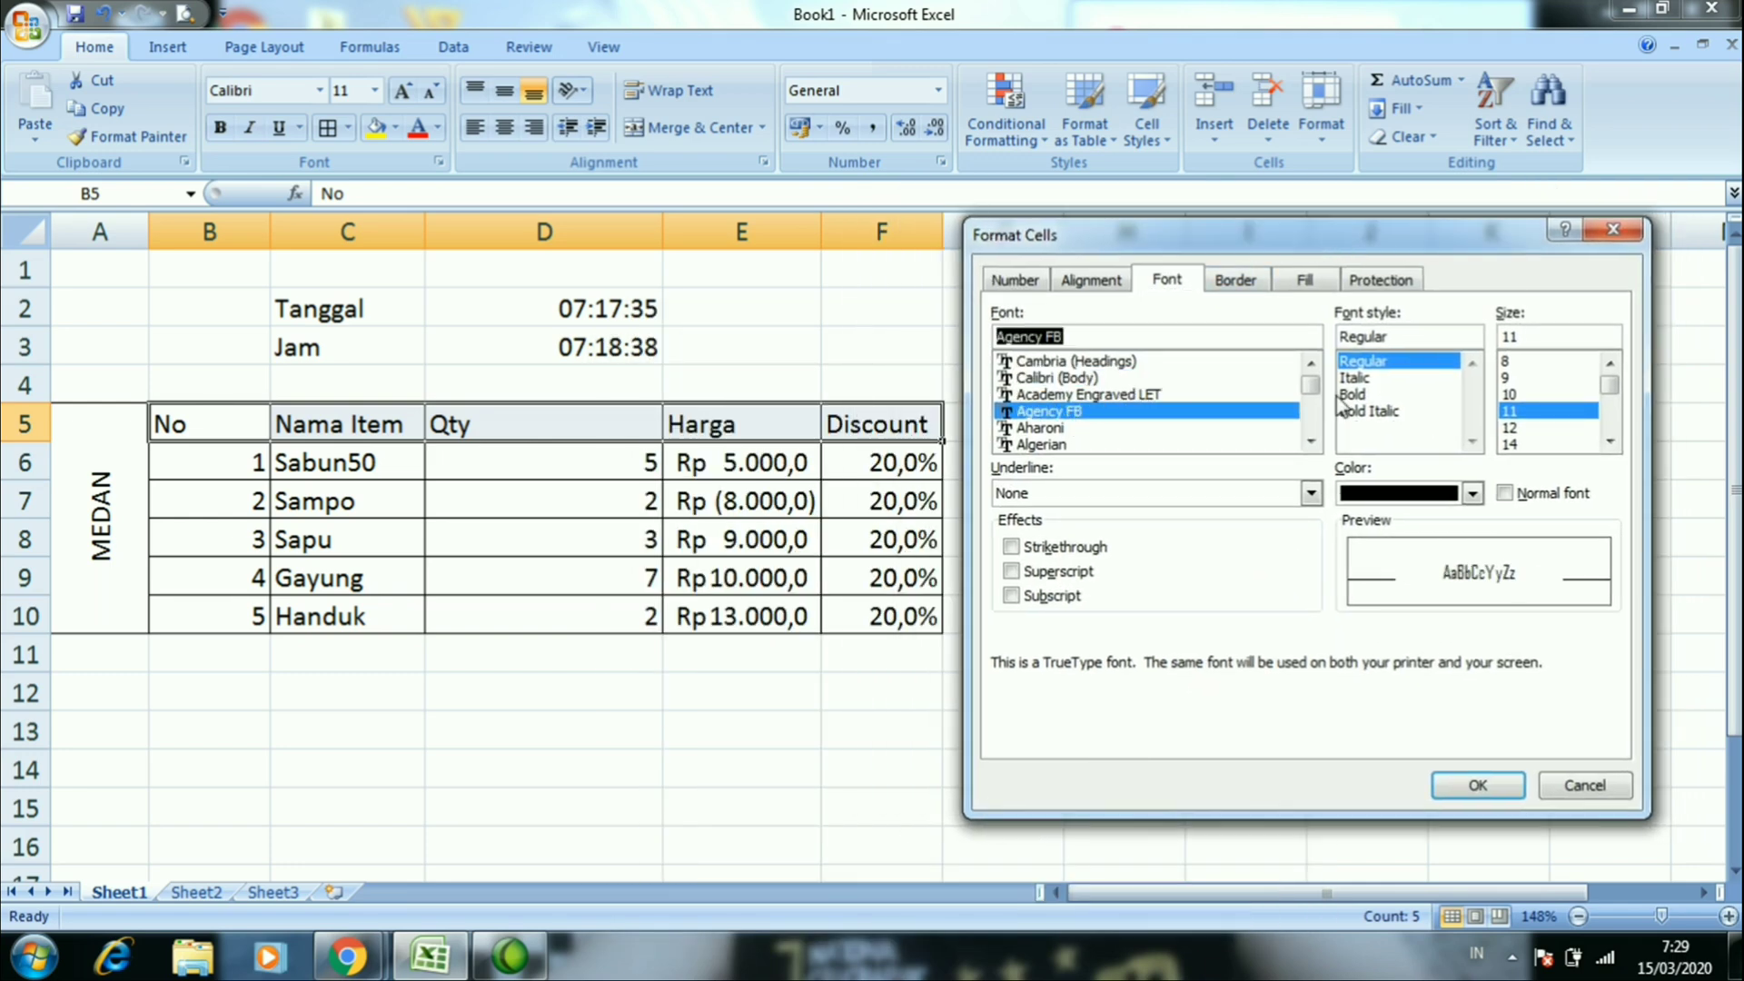
mouse_move(1310, 387)
left_mouse_down()
mouse_move(1315, 425)
mouse_move(1314, 396)
left_mouse_up()
left_click(1077, 381)
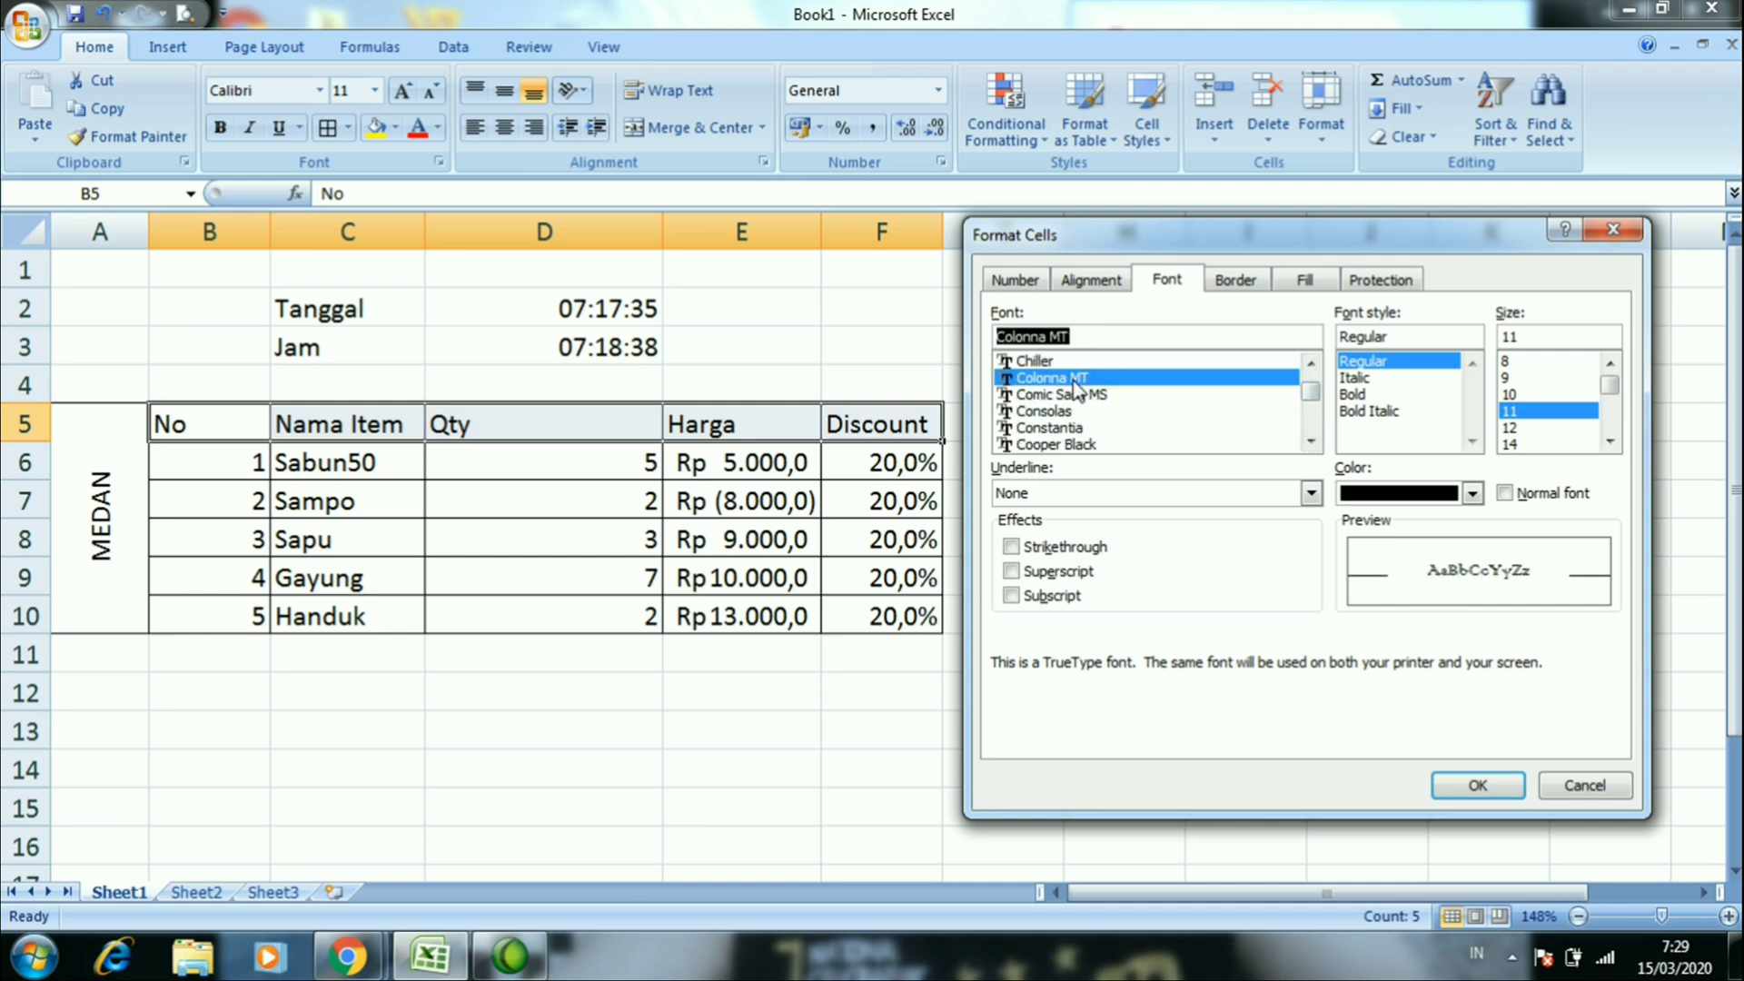
left_click(1085, 396)
left_click(1087, 414)
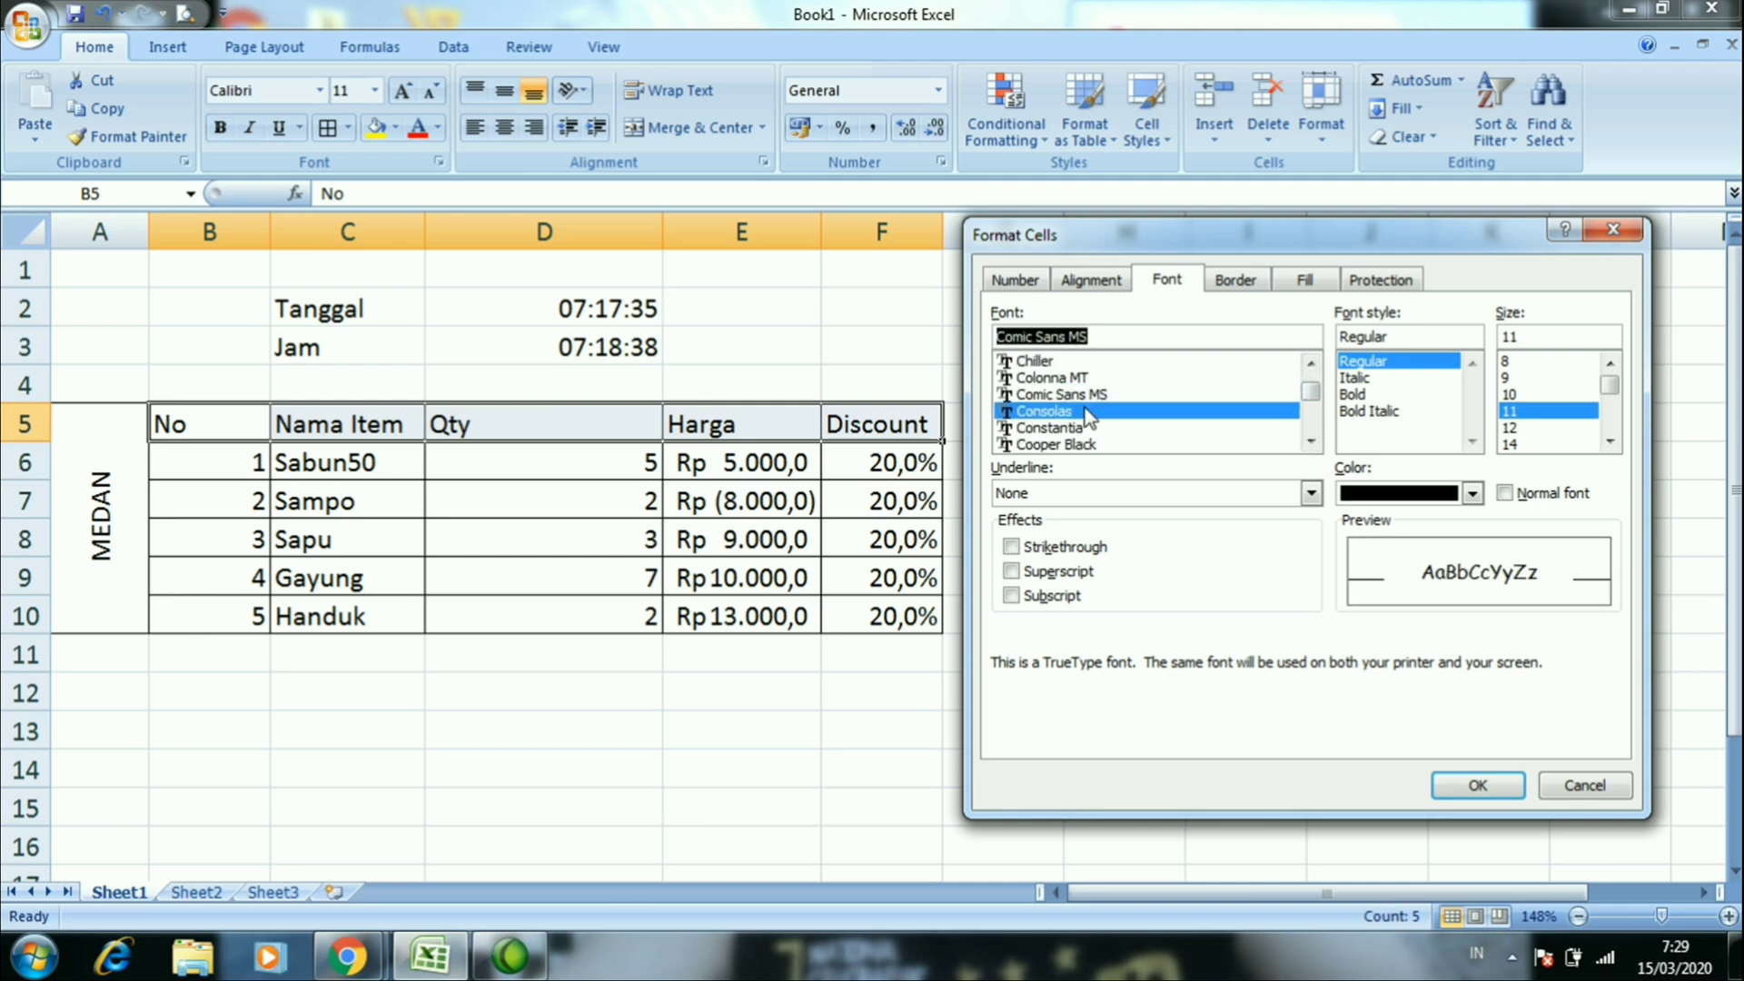
left_click(1101, 429)
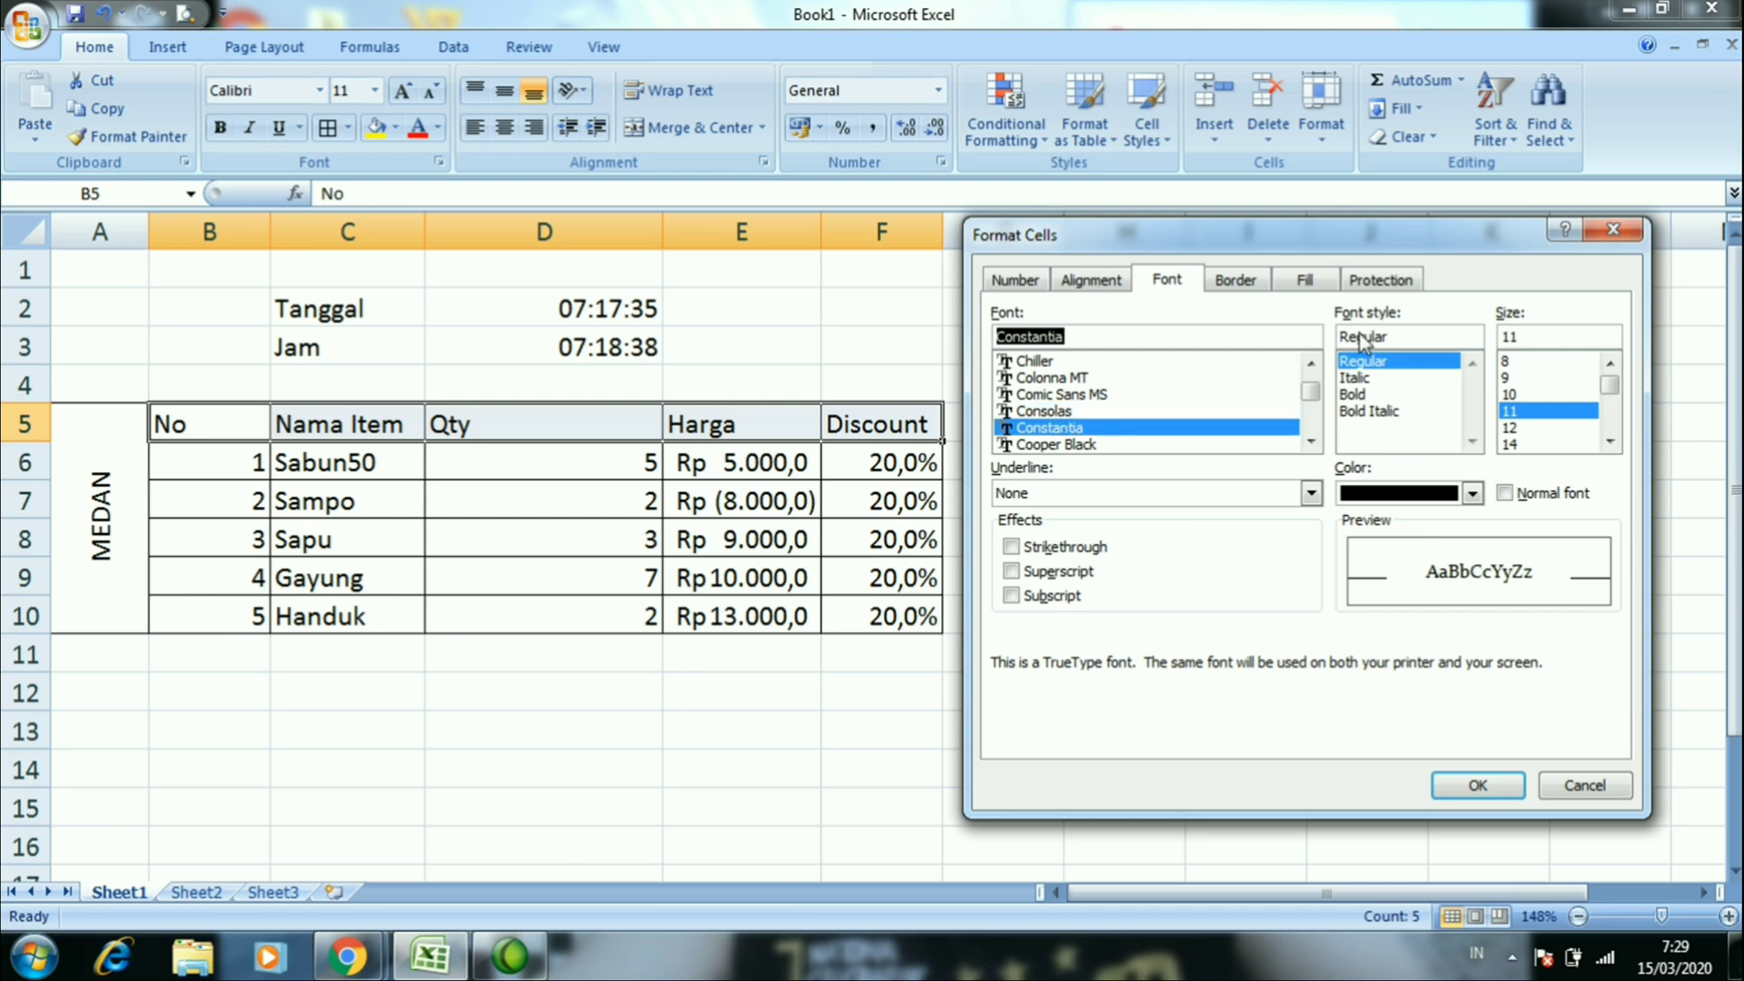
left_click_drag(1314, 397, 1294, 389)
Try the Aharoni font in Bold Italic at size 14 for the header cells B5:F5
left_click(1203, 396)
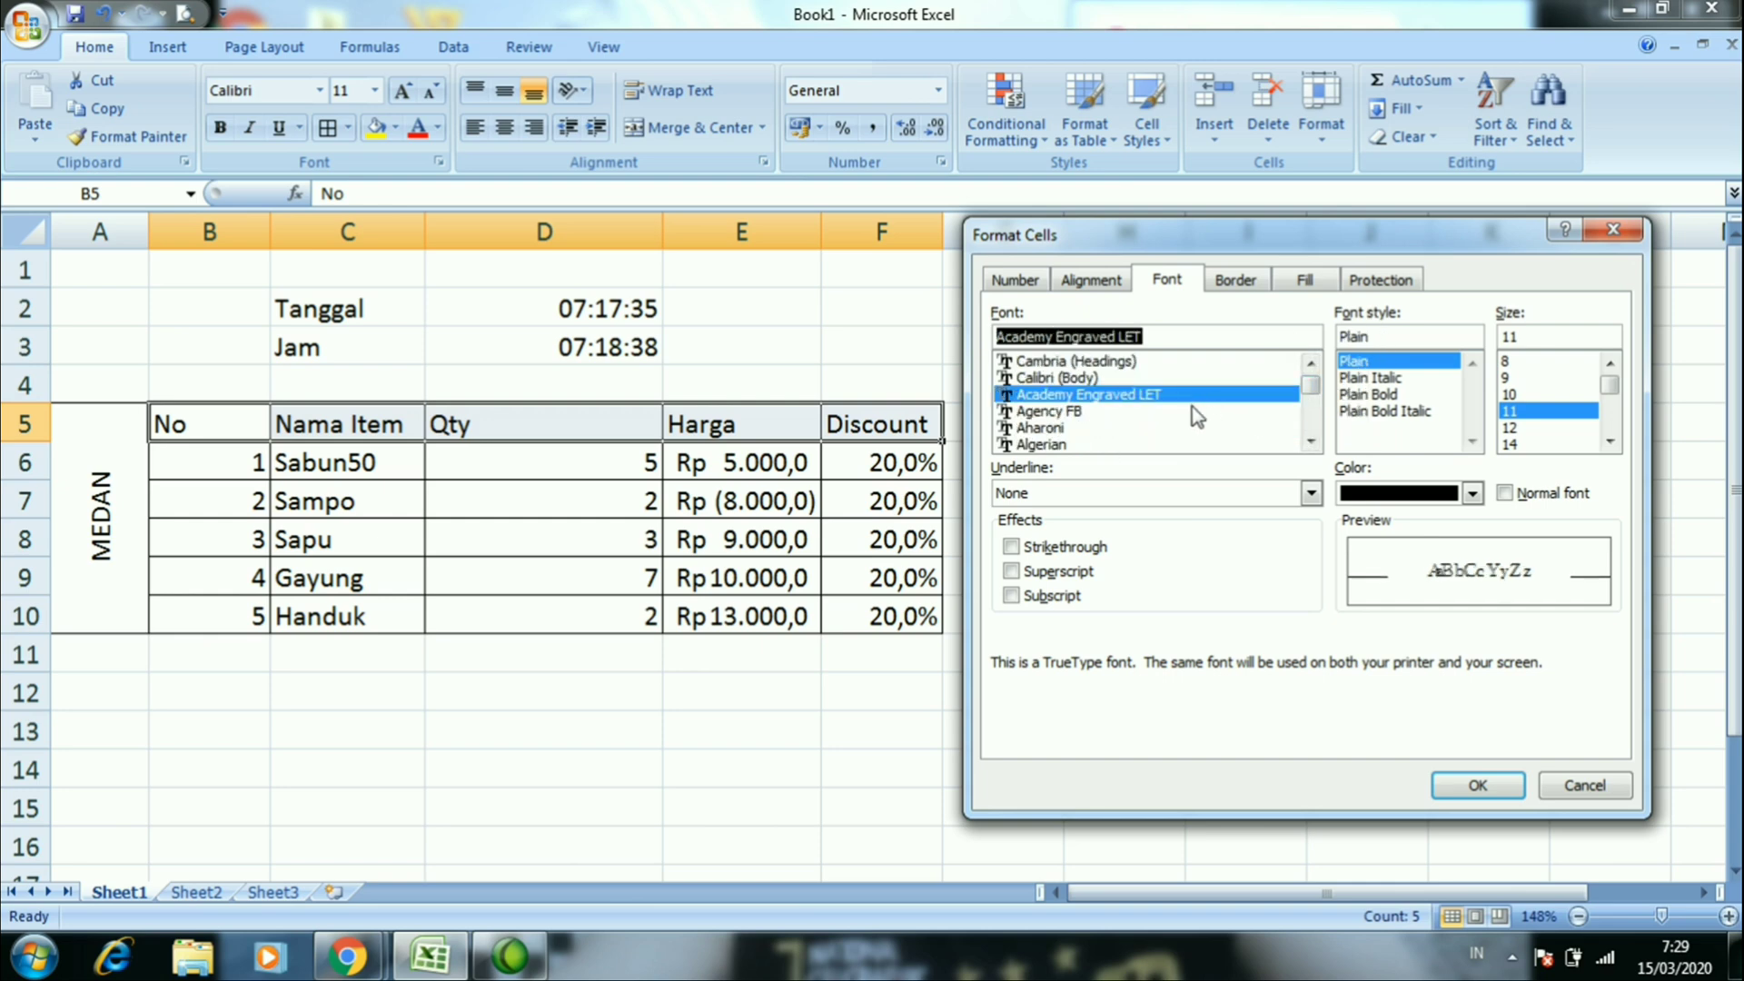
left_click(1192, 427)
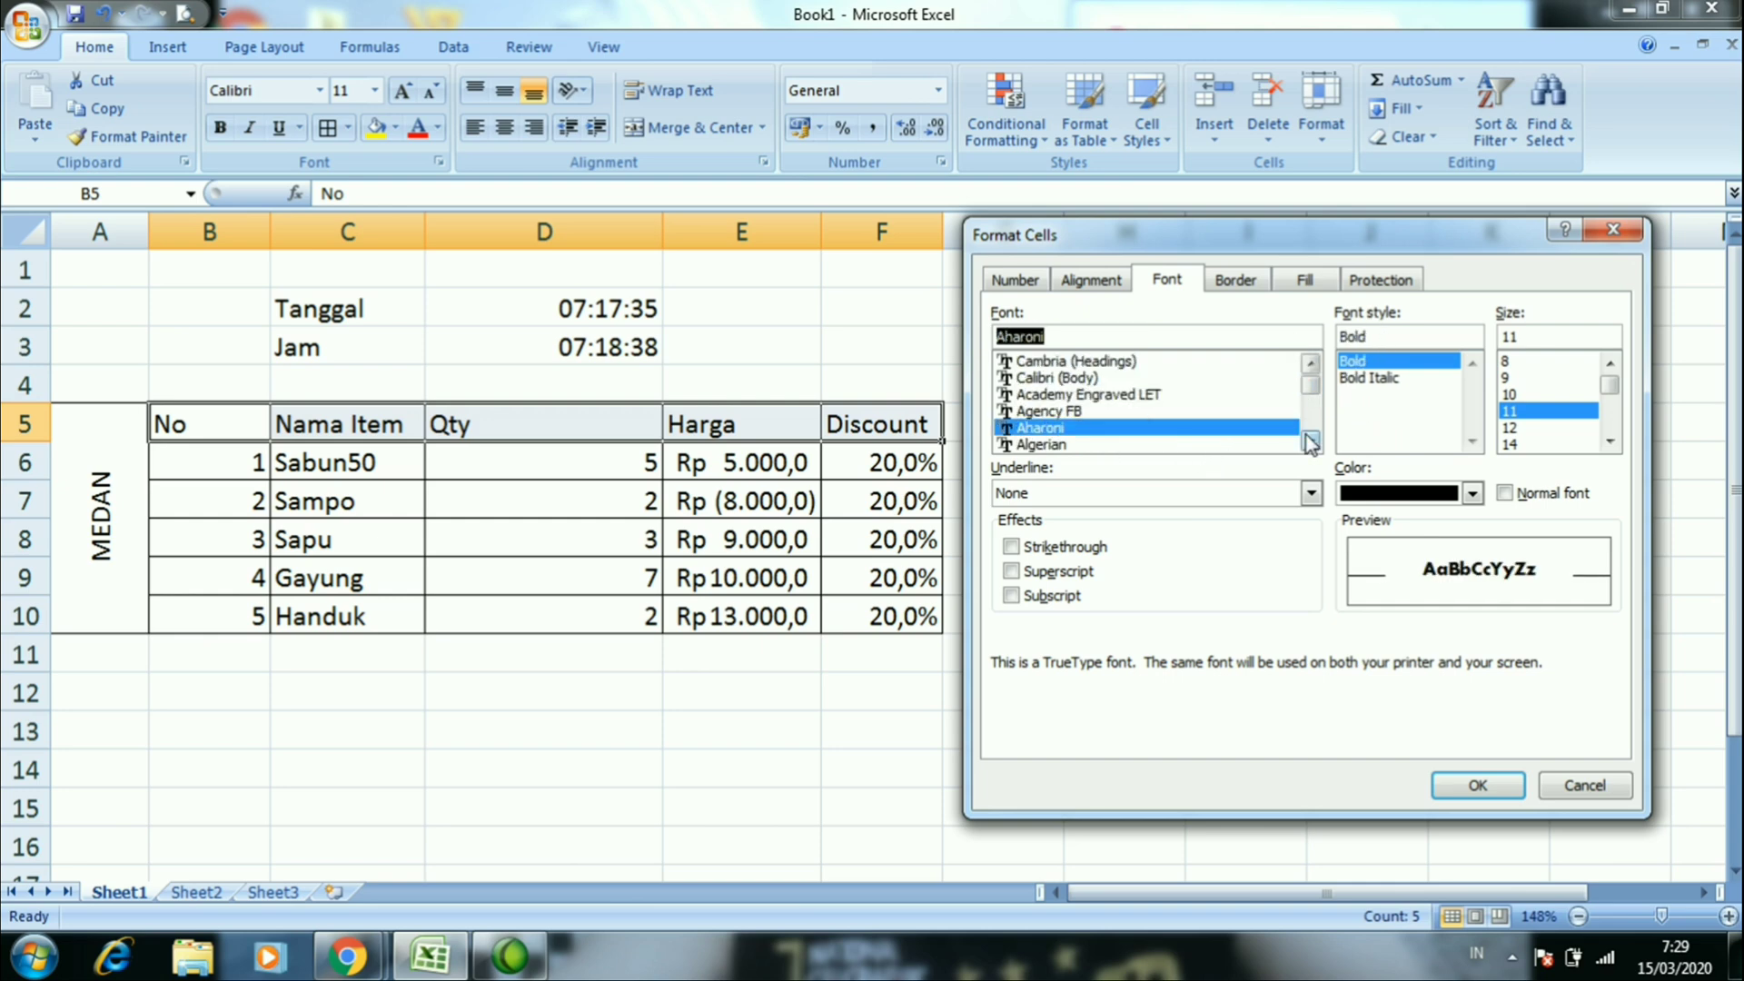
left_click(1189, 444)
left_click(1187, 431)
left_click(1372, 379)
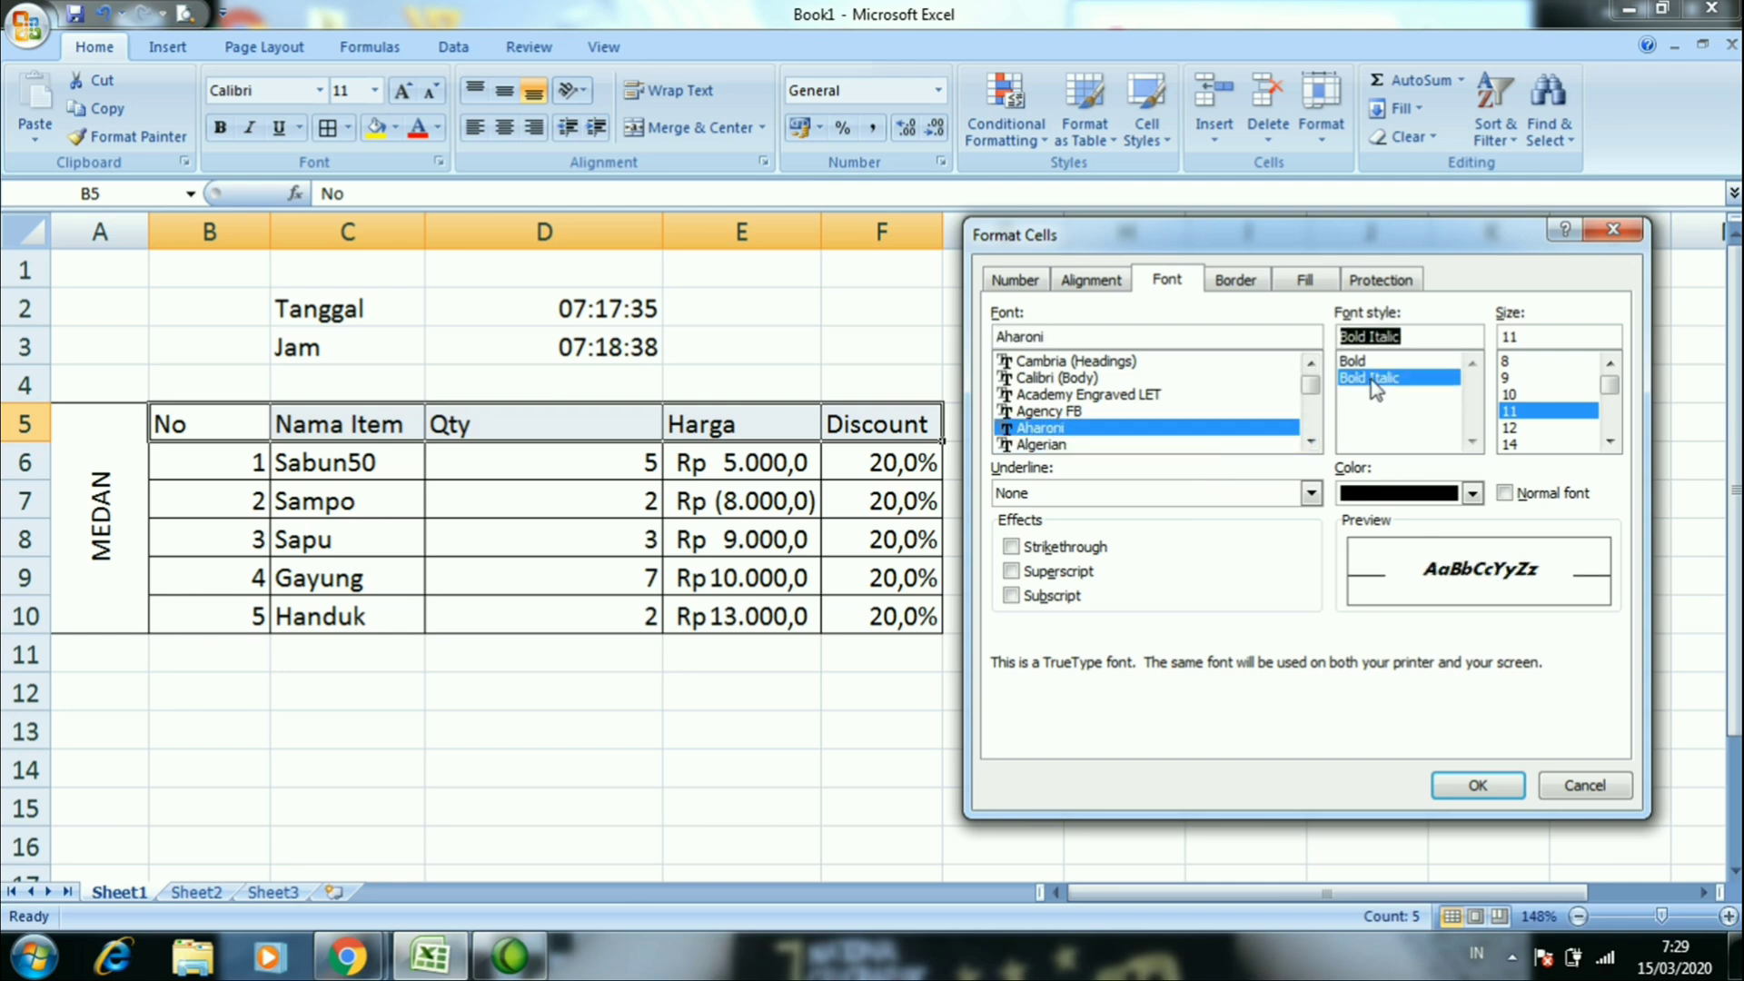
left_click(1514, 444)
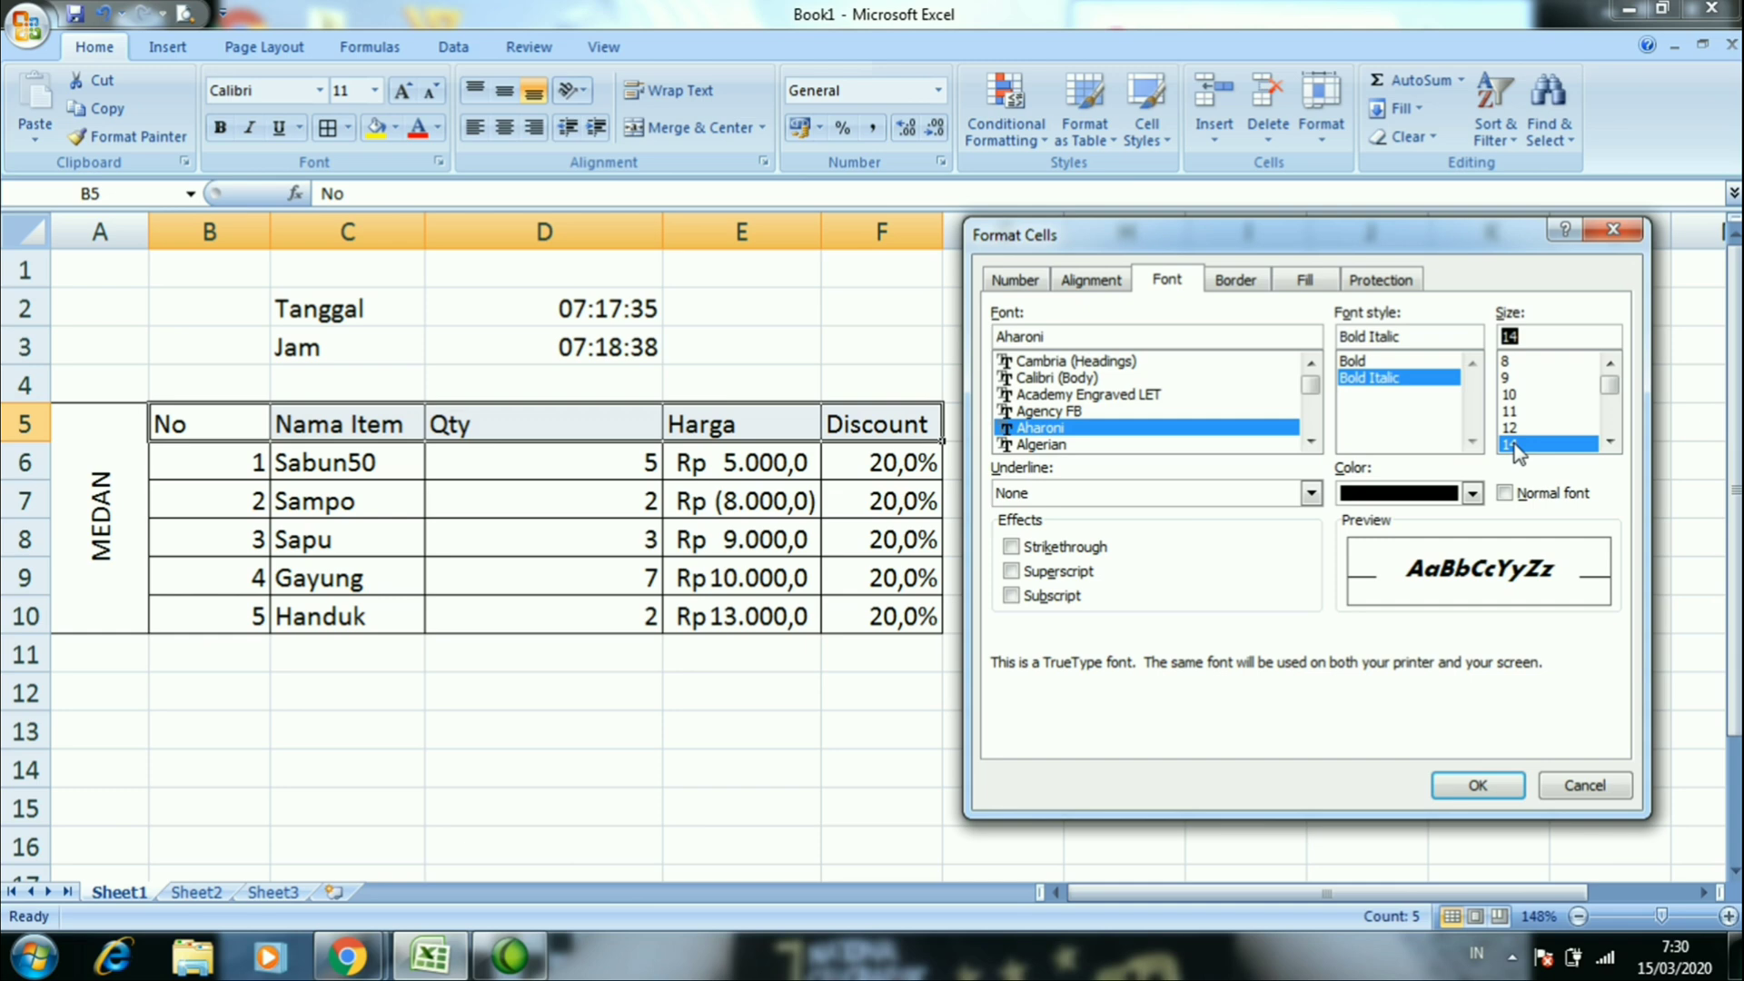
Try a single underline and red color on the header text, and reset it to the normal font
left_click(1311, 493)
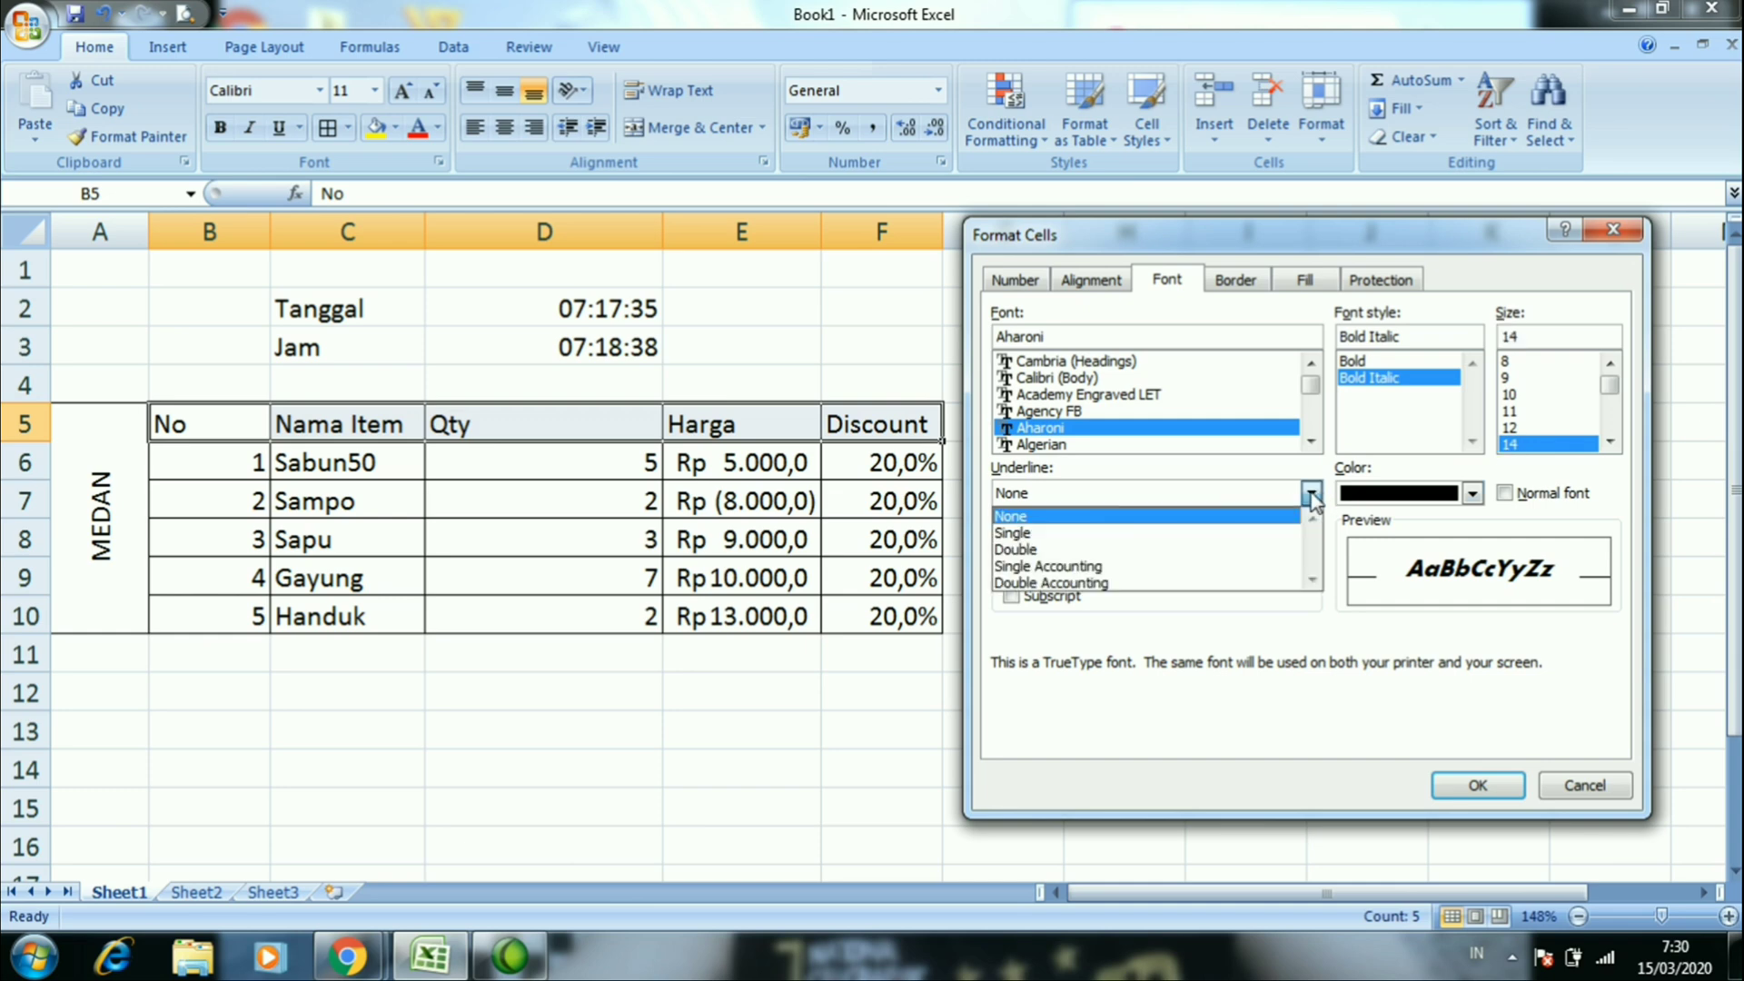
left_click(1218, 533)
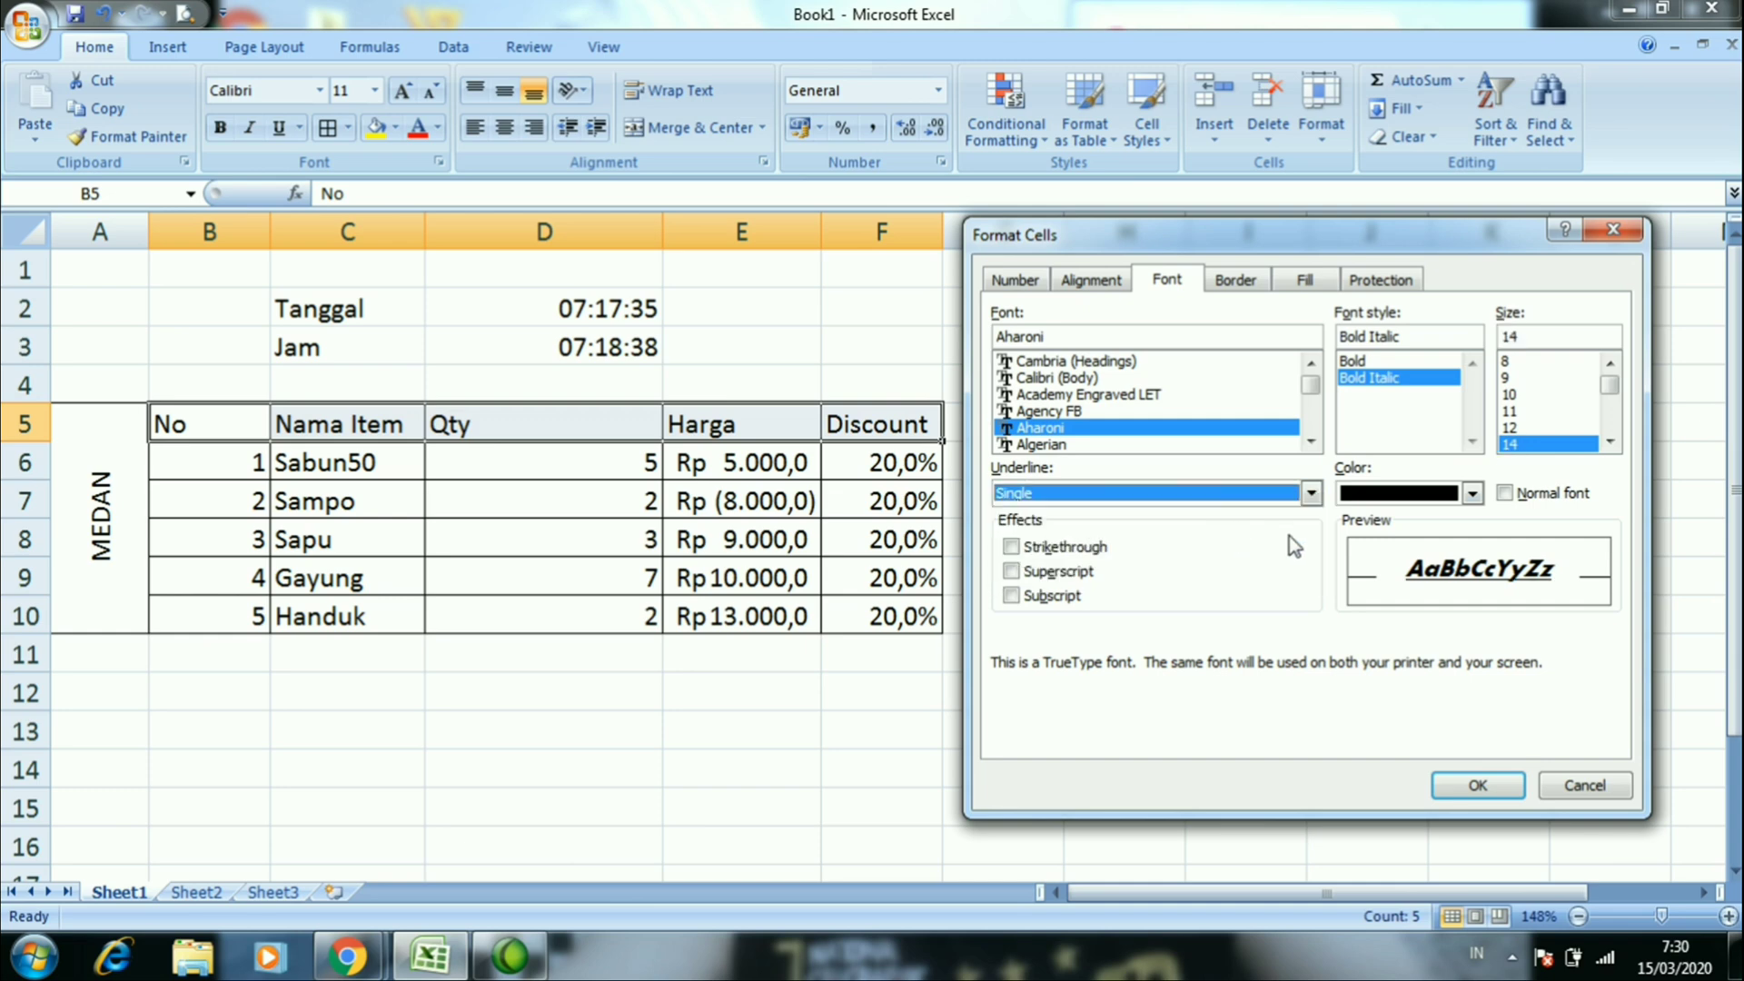
left_click(1382, 495)
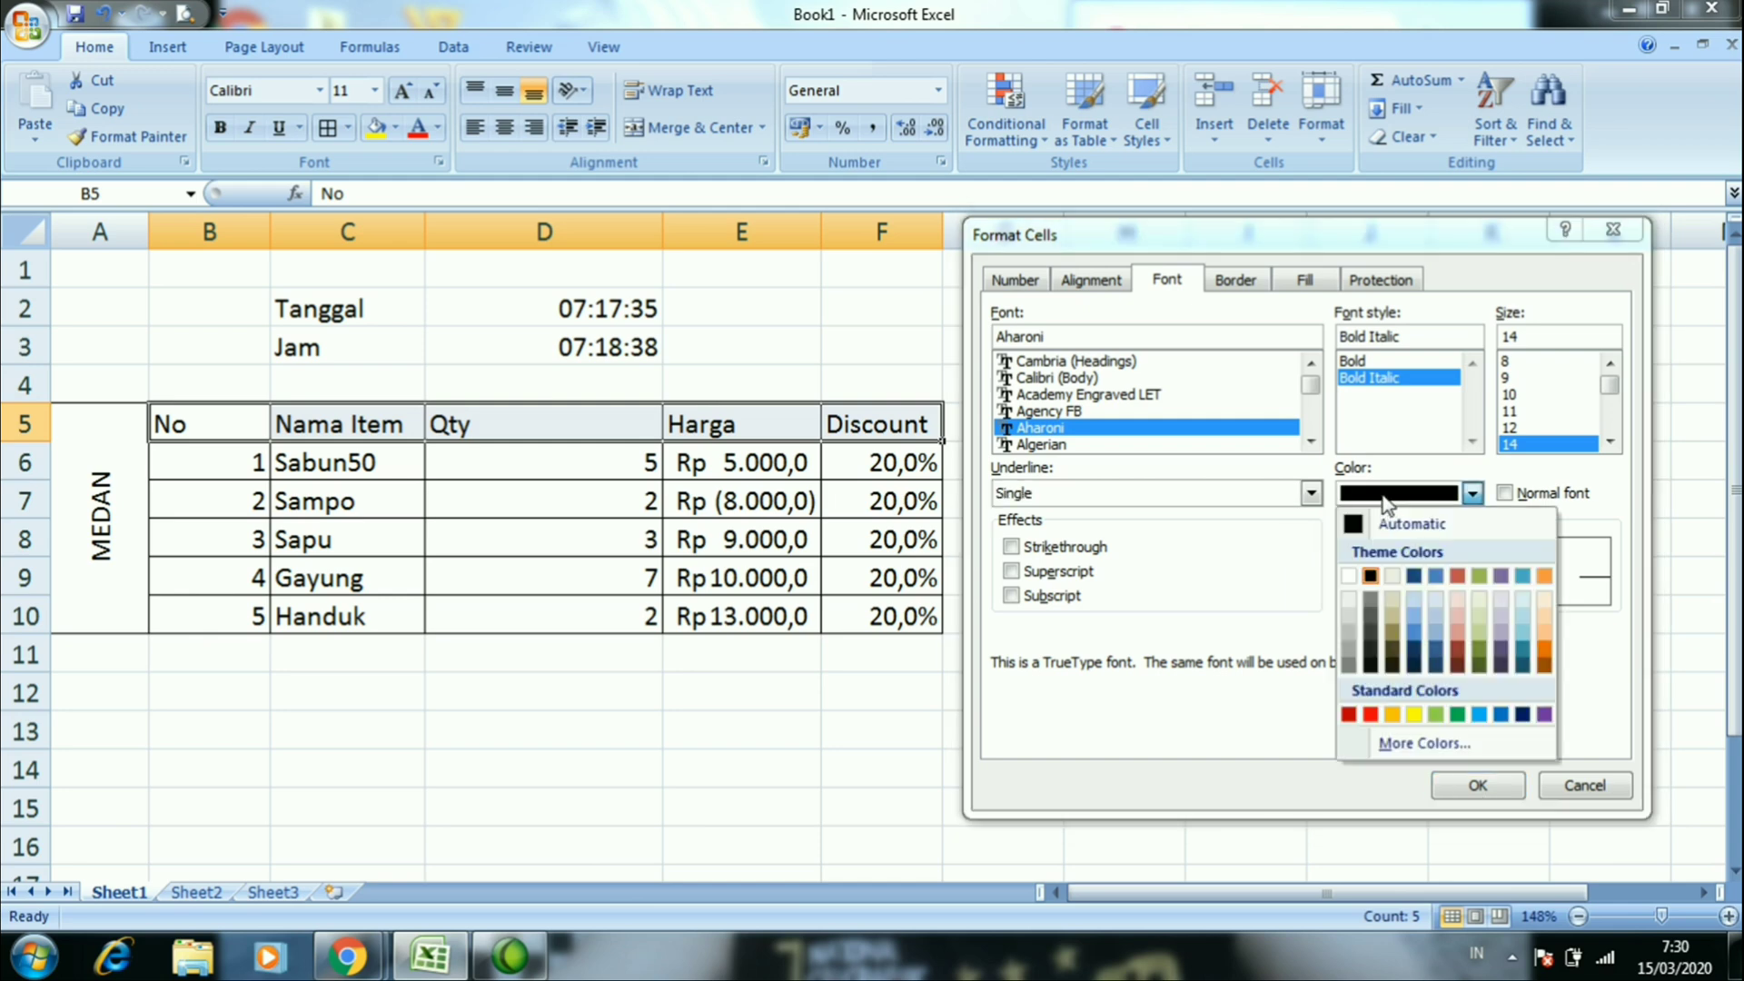
left_click(1371, 715)
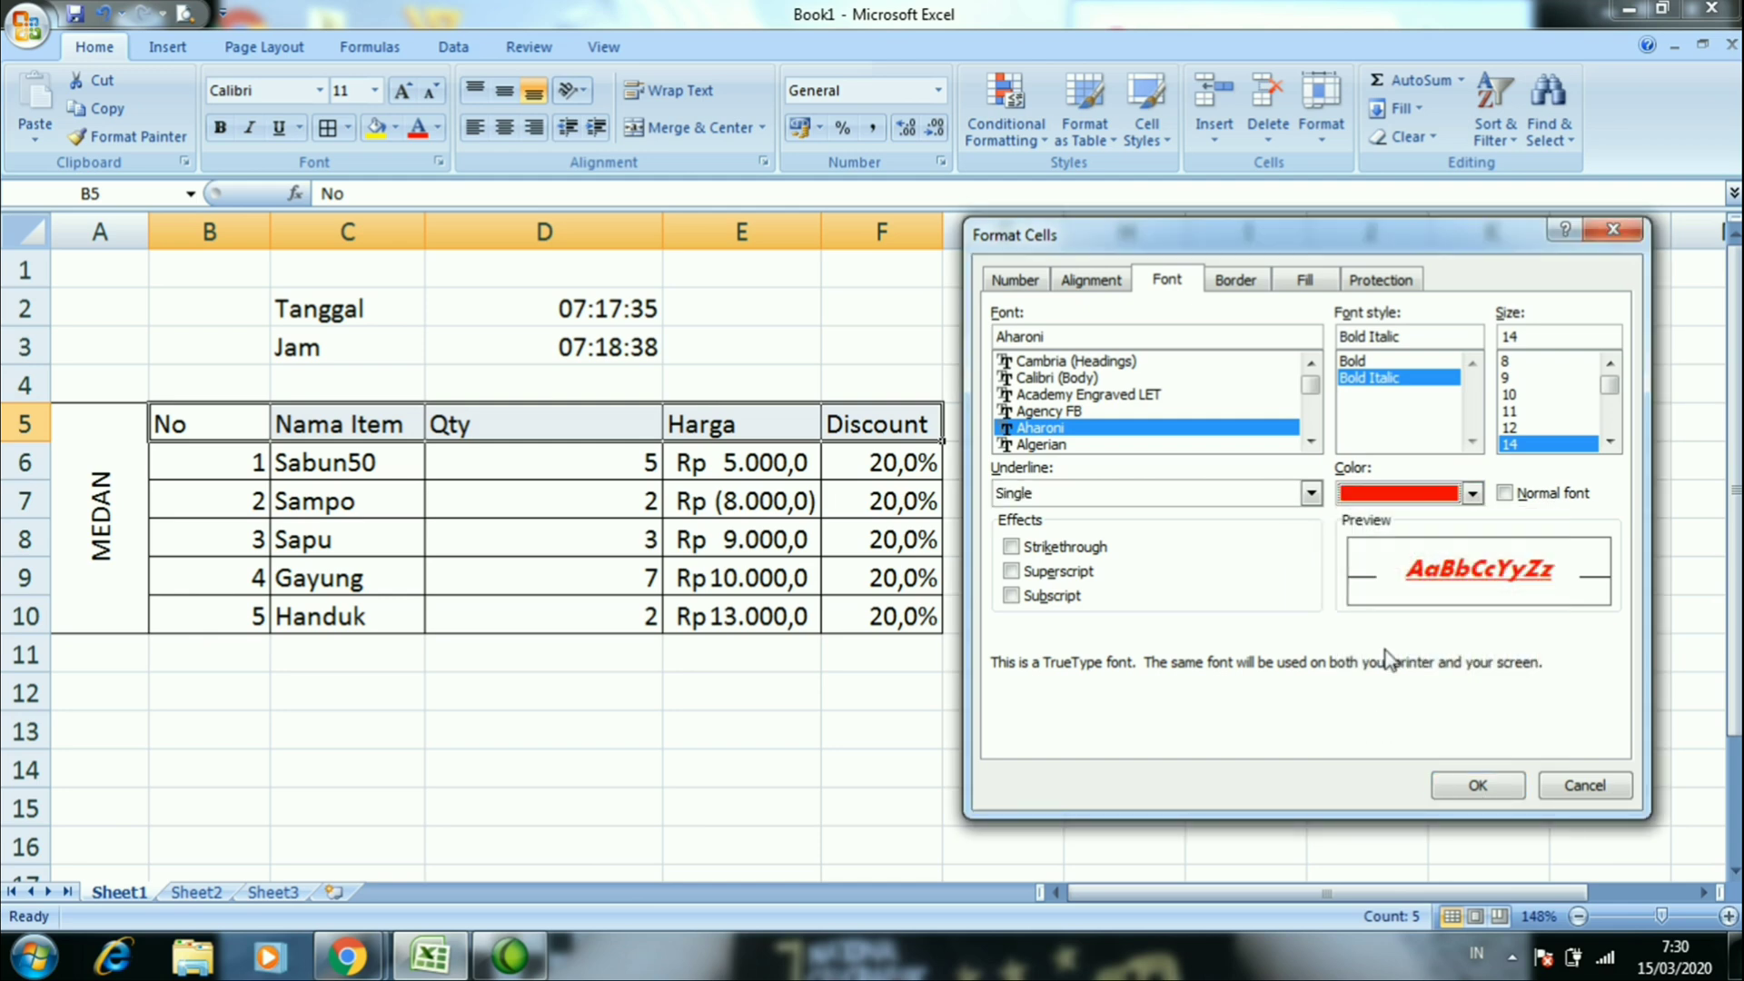
left_click(1506, 494)
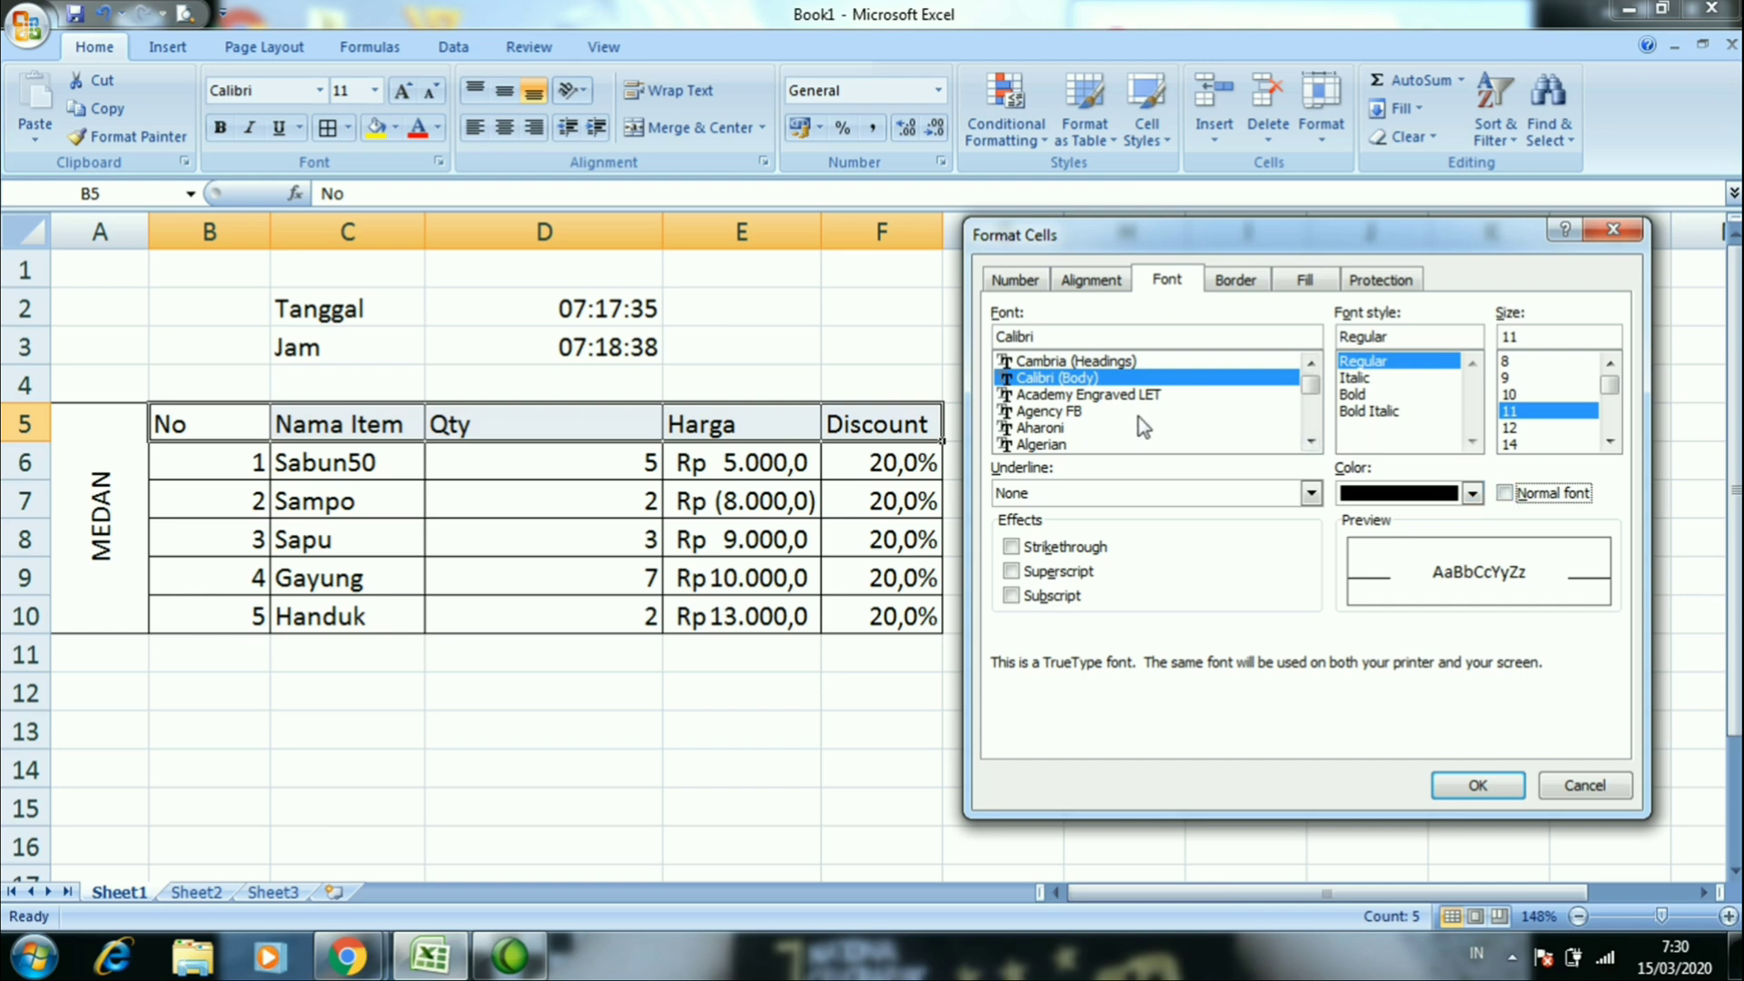
Set the header cells' font to Aharoni, Bold Italic, size 14
left_click(1061, 429)
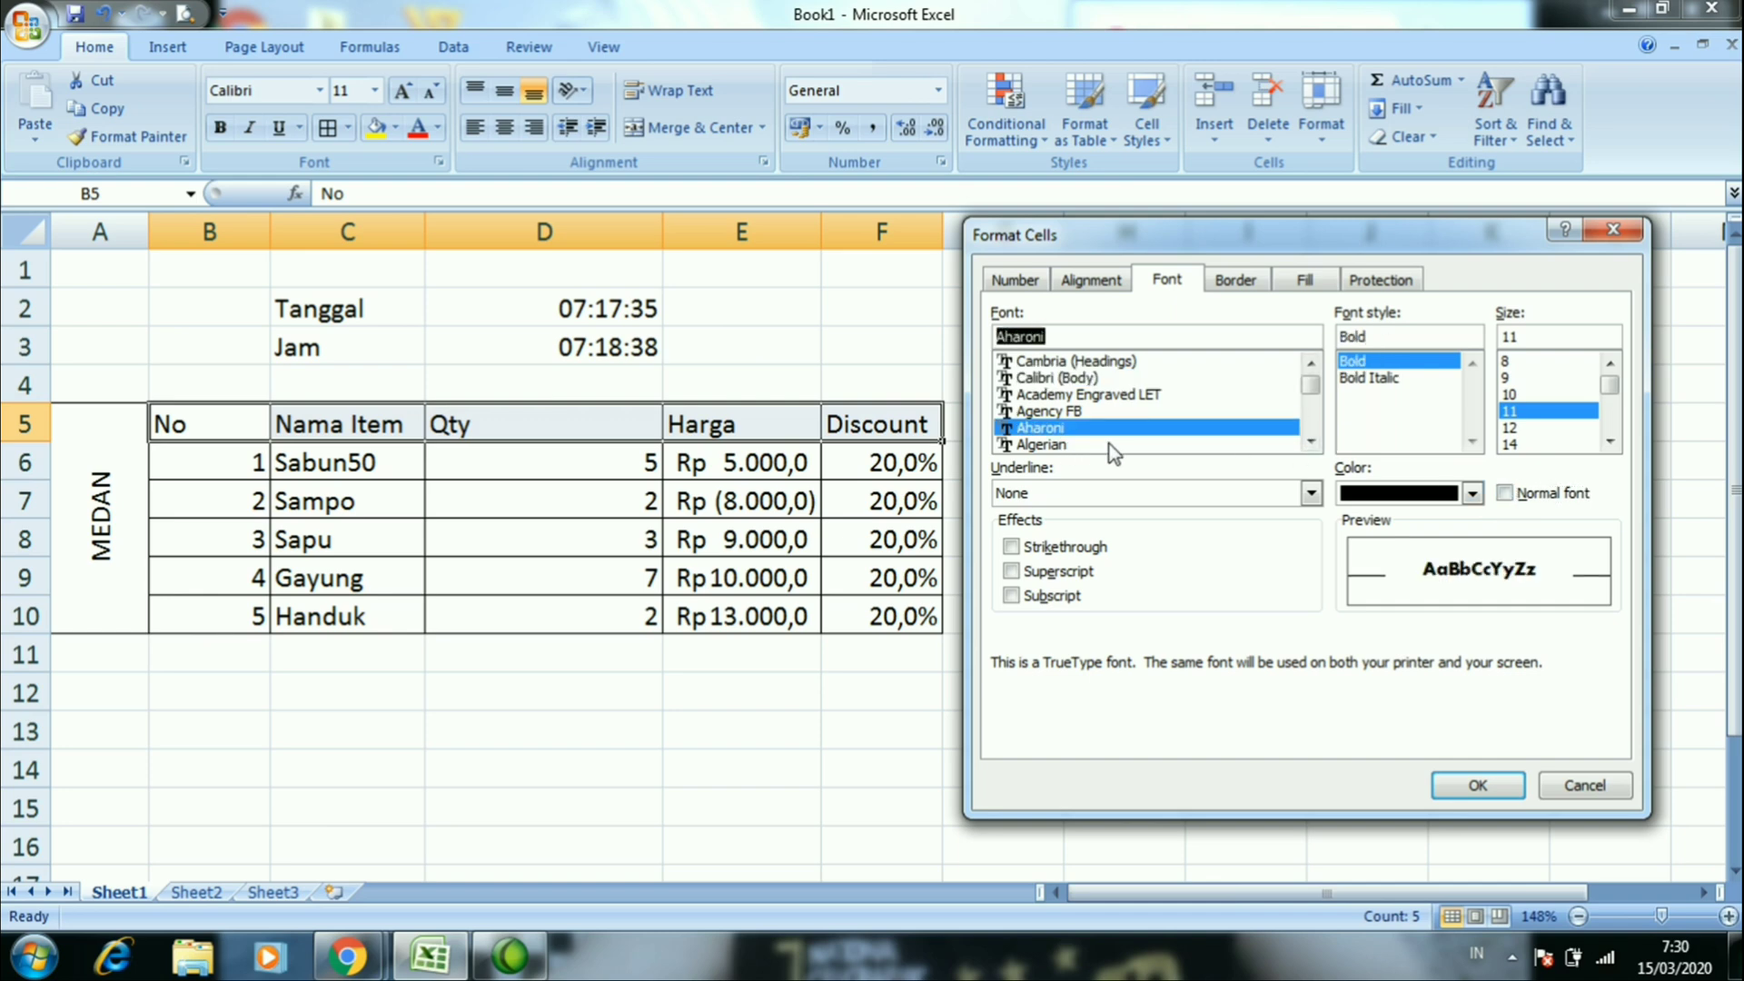
left_click(1369, 378)
left_click(1519, 445)
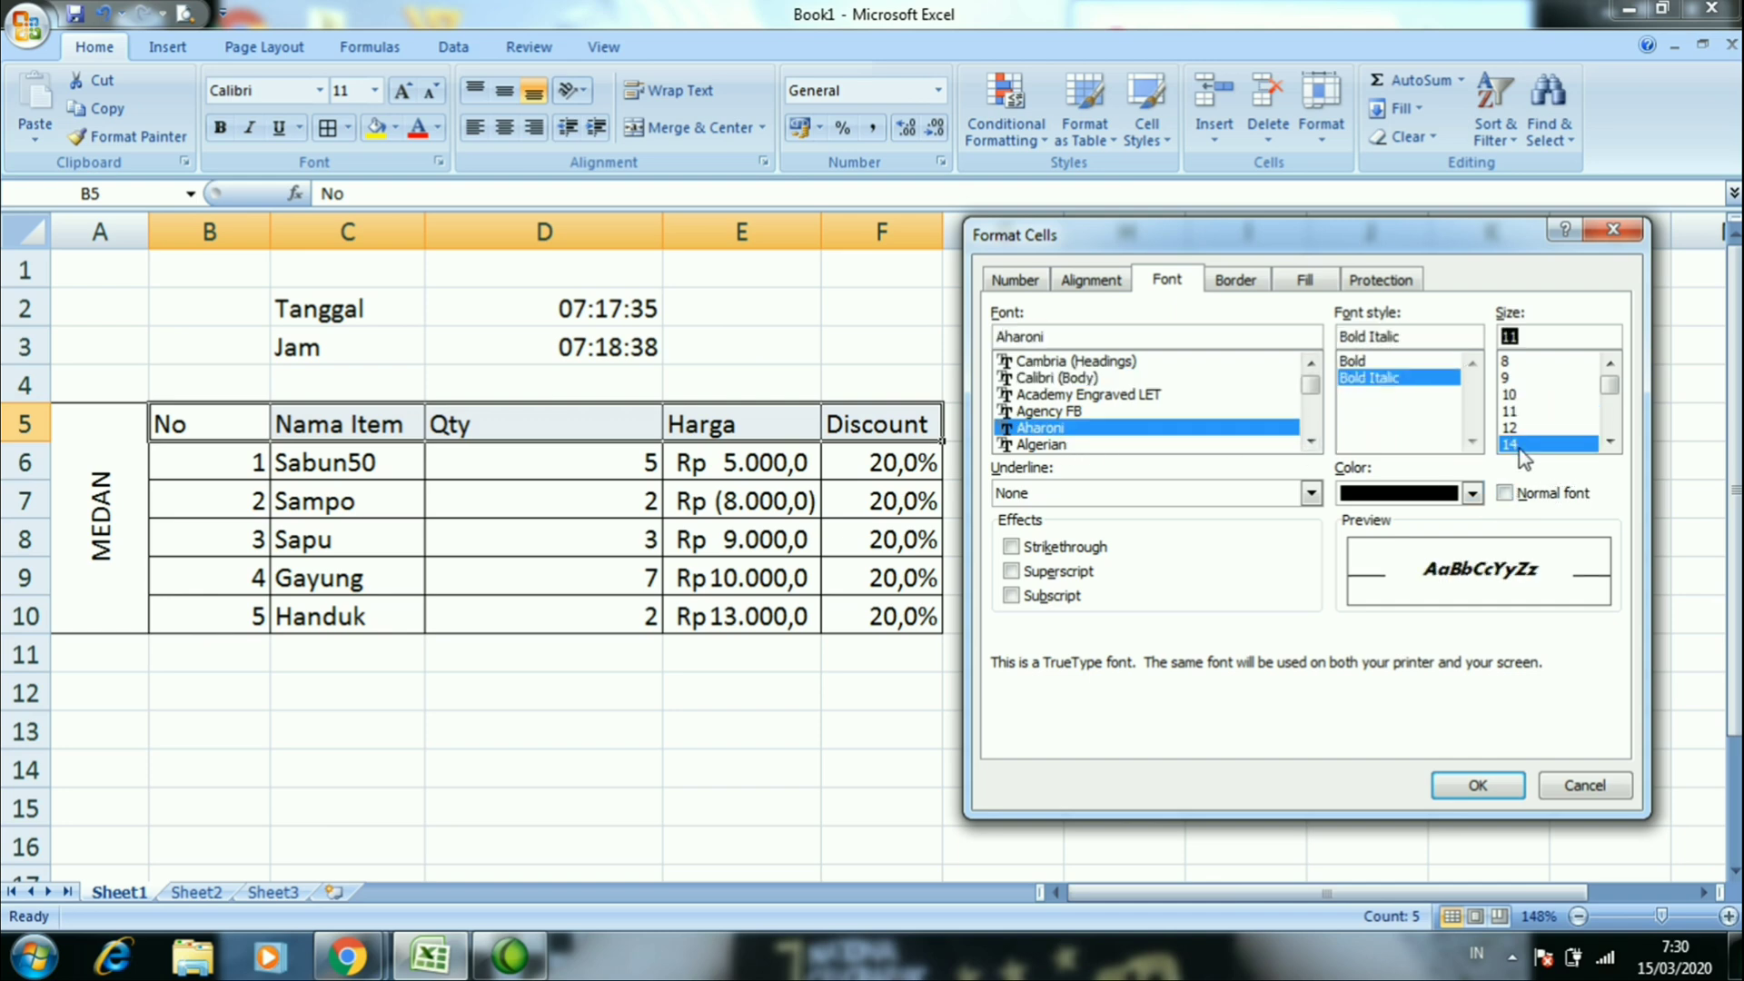
Give the header text a double underline and the standard red color
left_click(1310, 493)
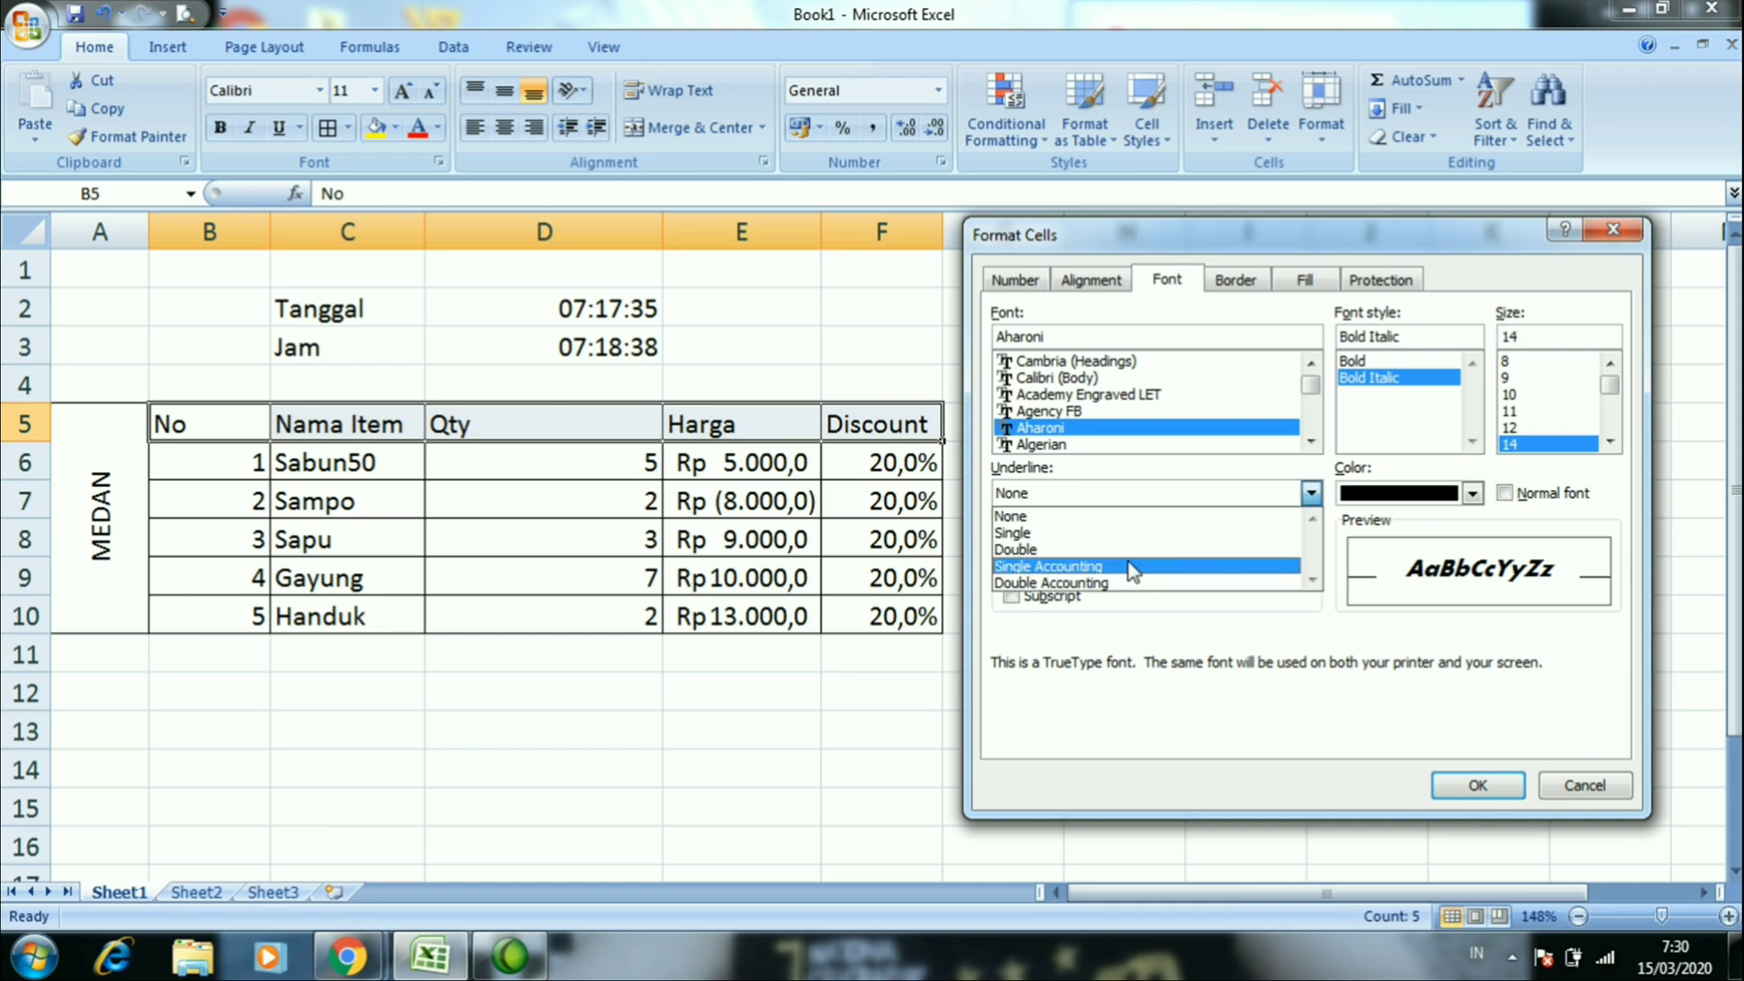
left_click(1124, 534)
left_click(1179, 500)
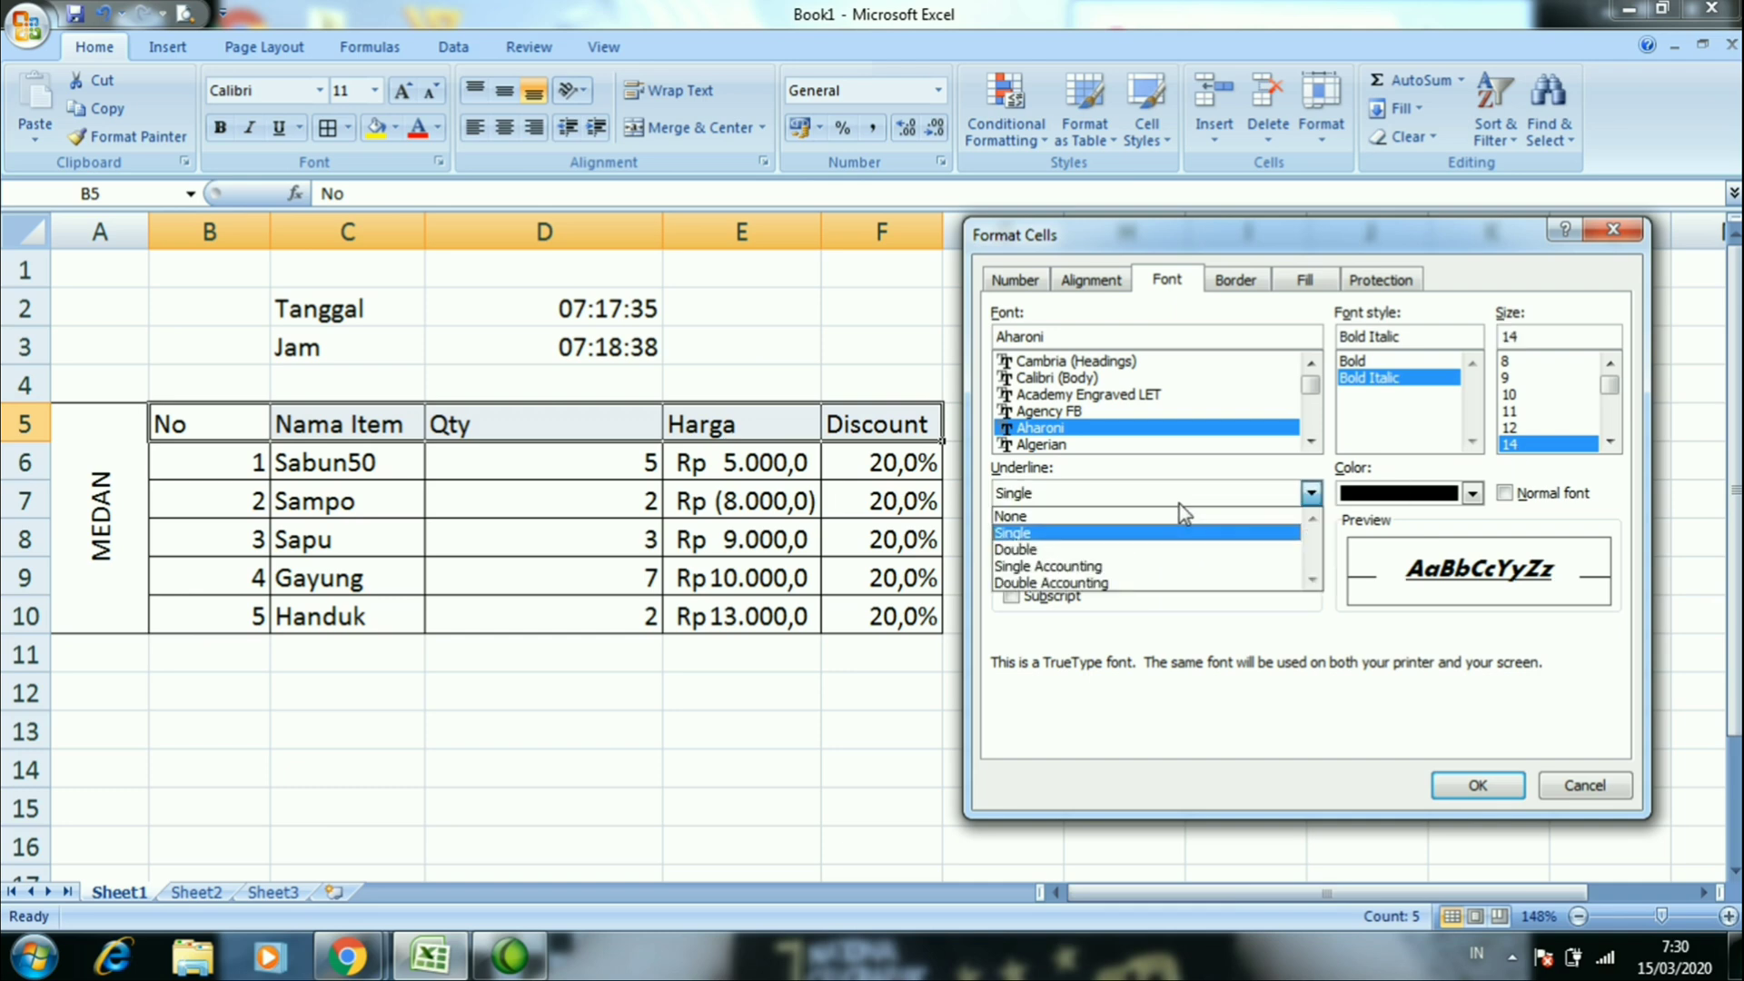
left_click(1135, 550)
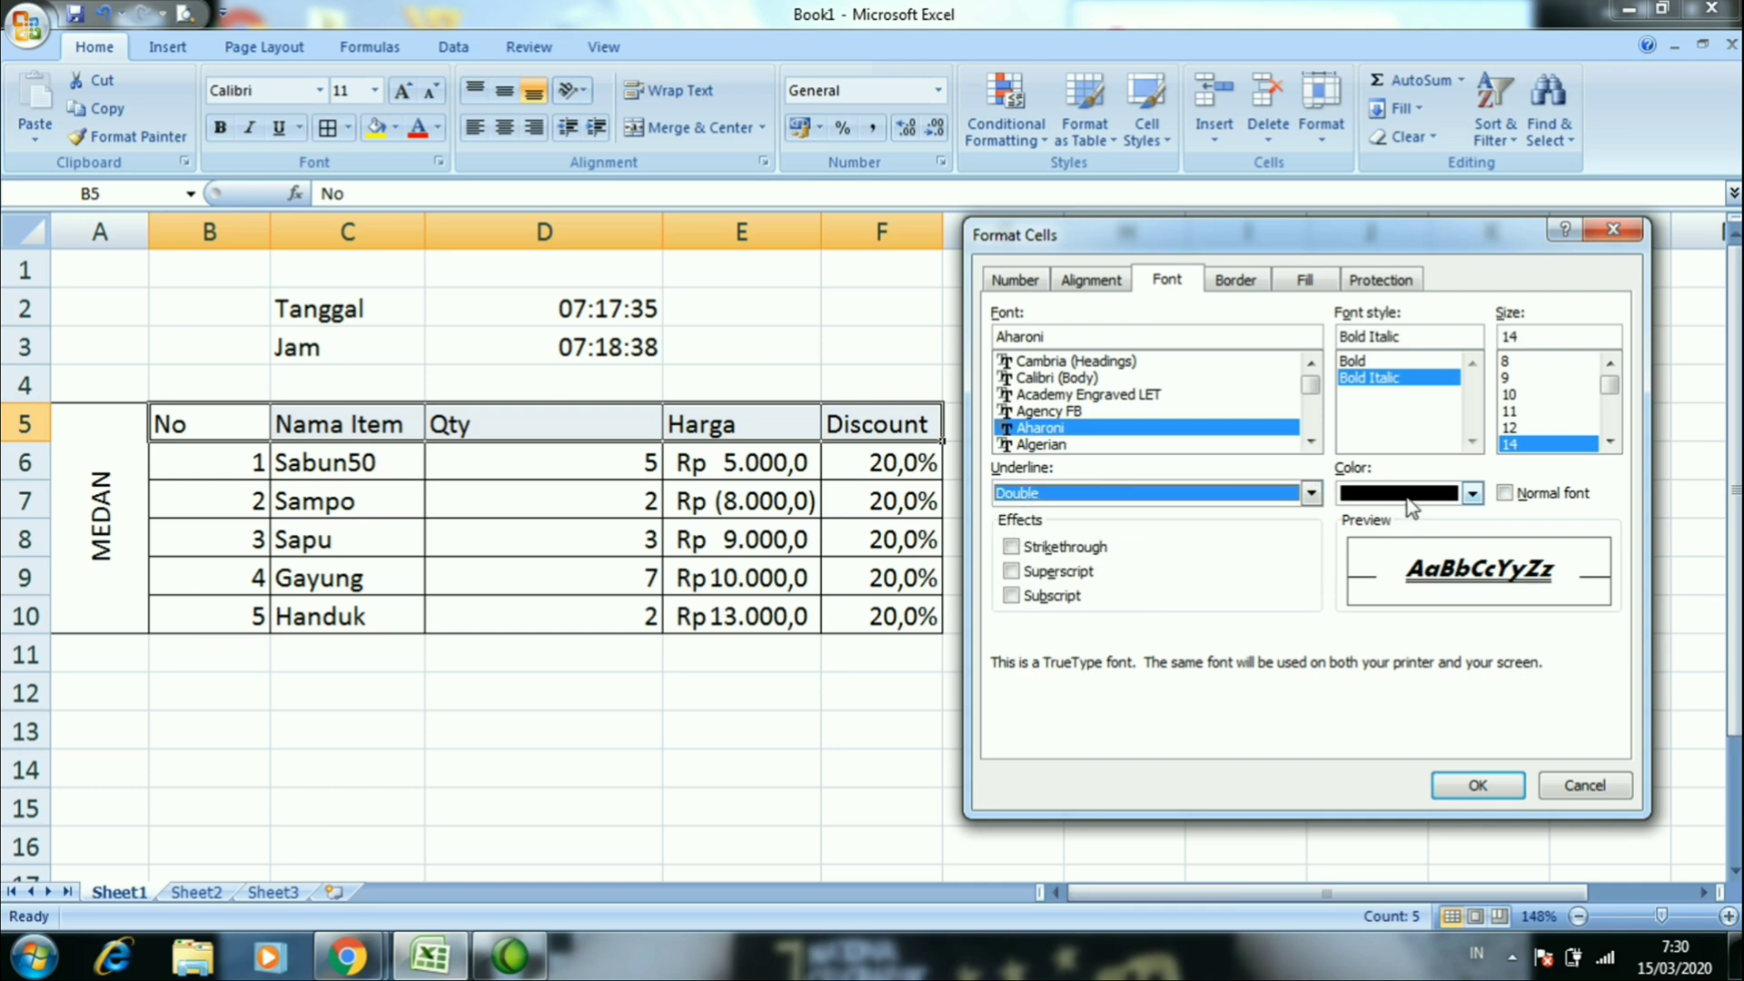
left_click(1473, 492)
left_click(1370, 714)
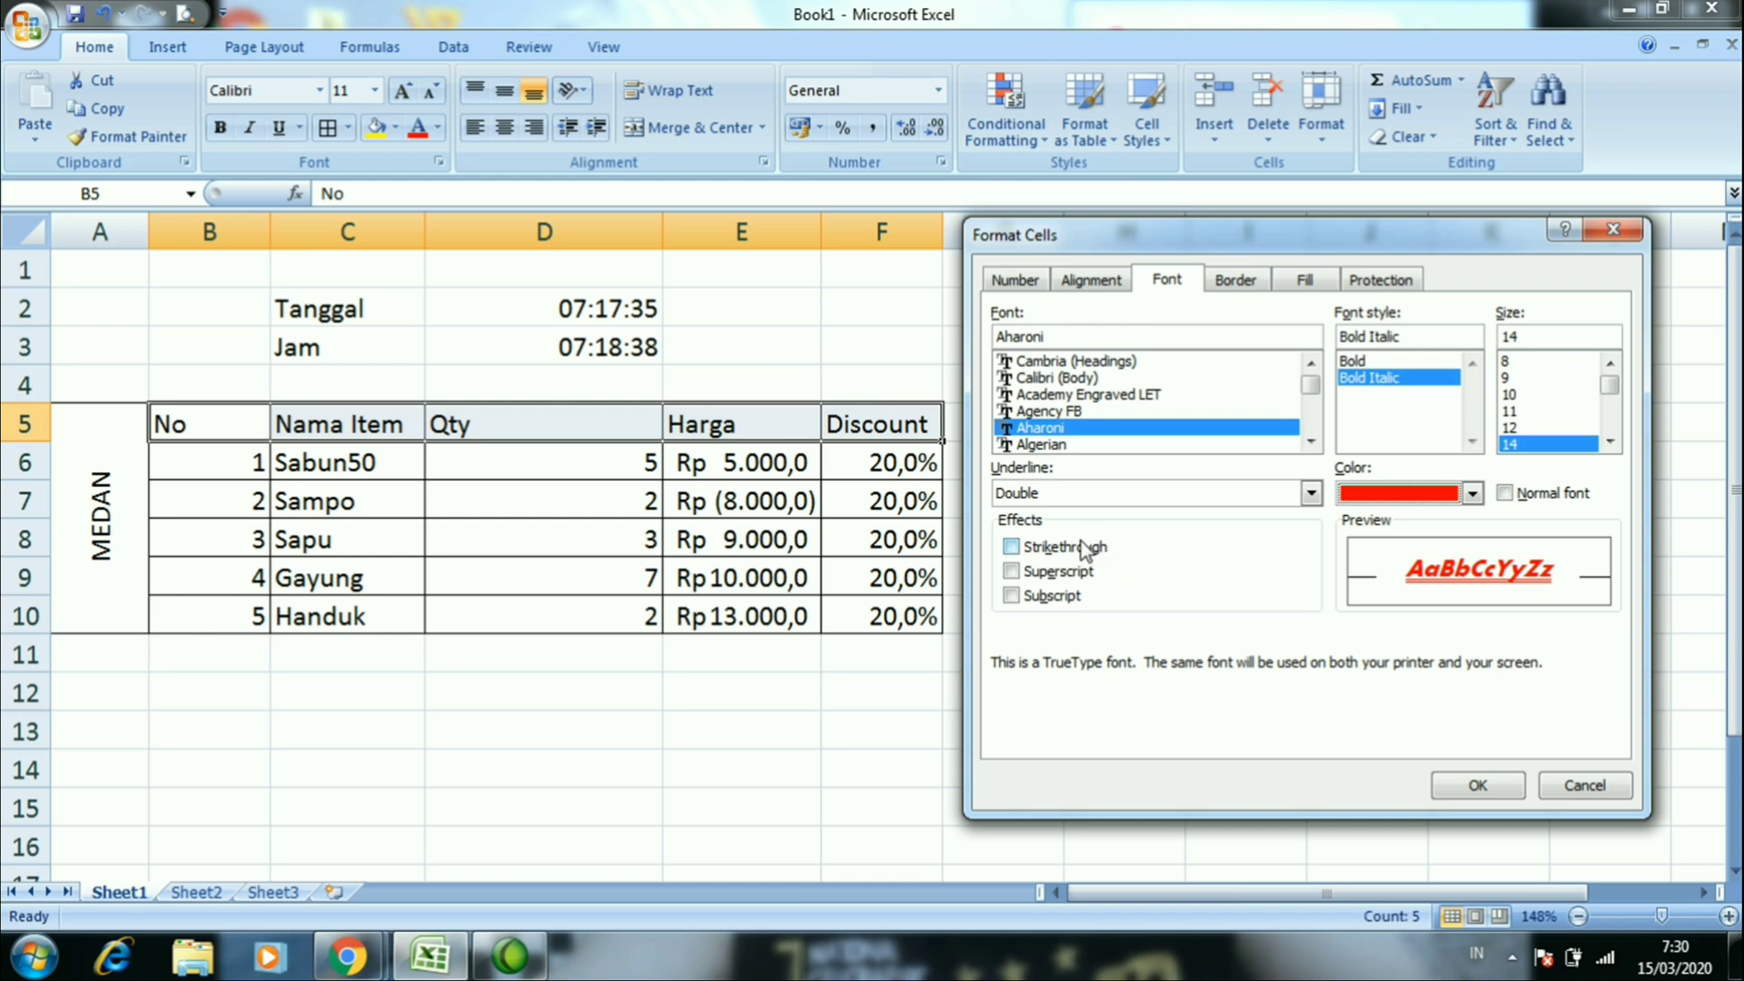
Try the Subscript and Superscript effects on the header text, leaving both turned off
left_click(1058, 592)
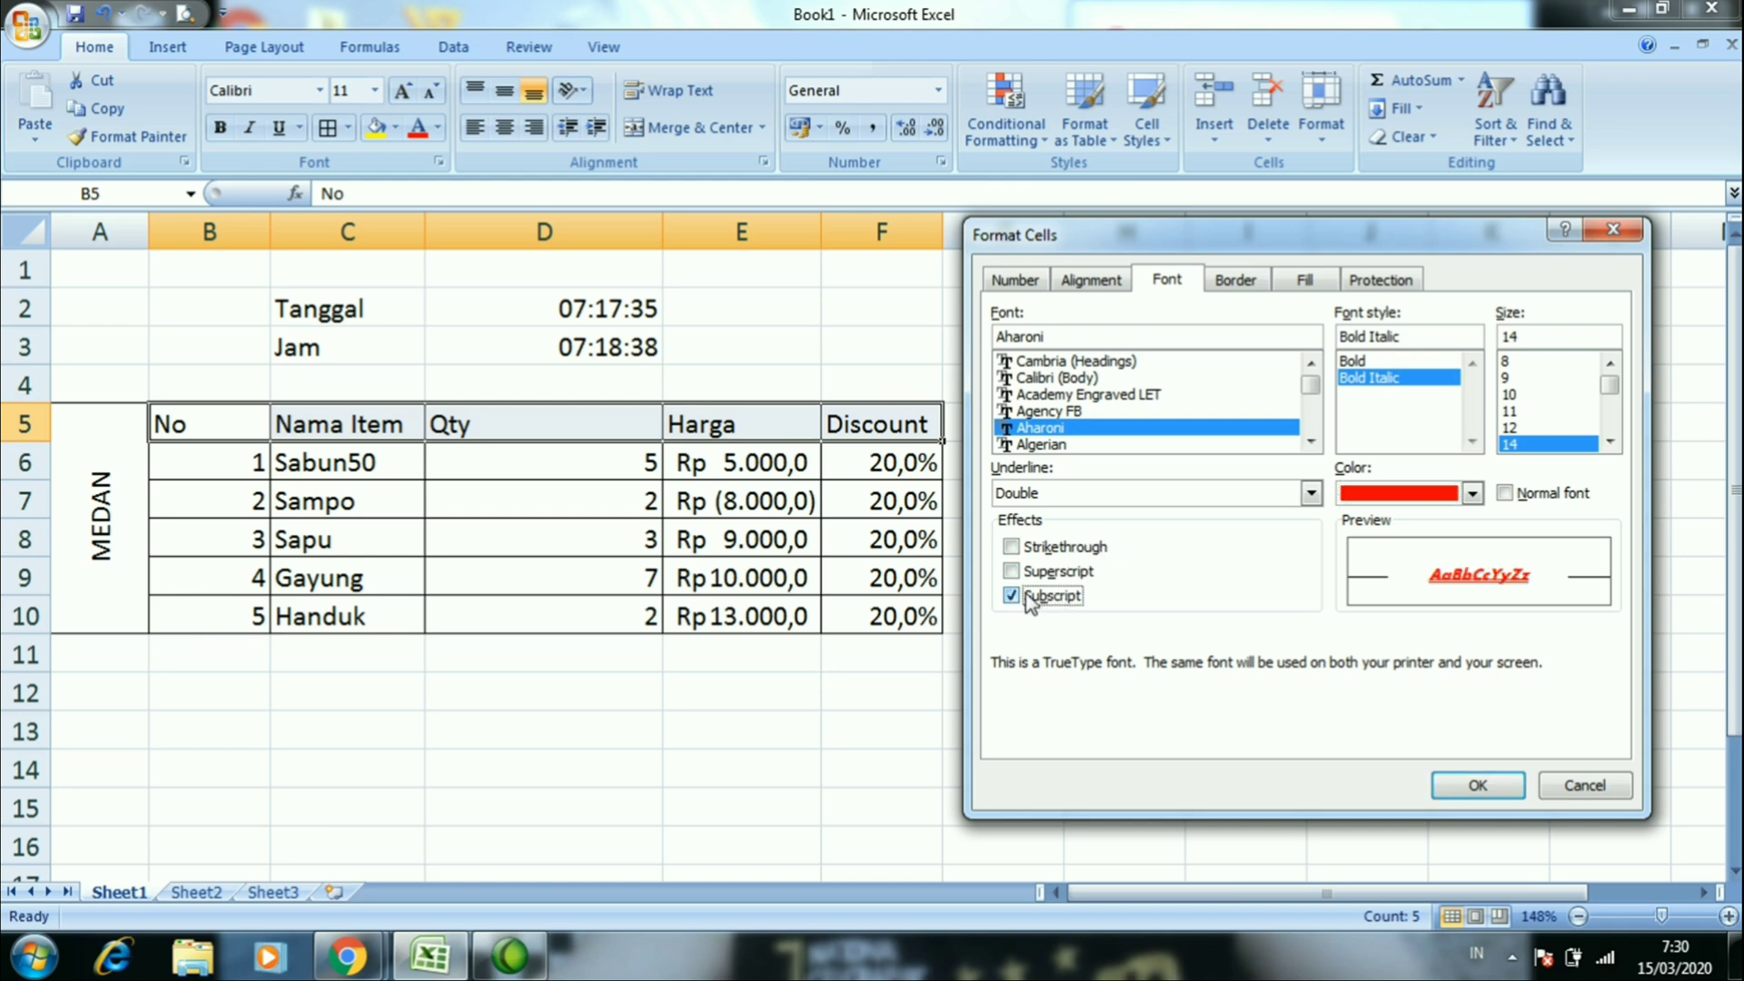
left_click(1012, 572)
left_click(1015, 595)
left_click(1014, 572)
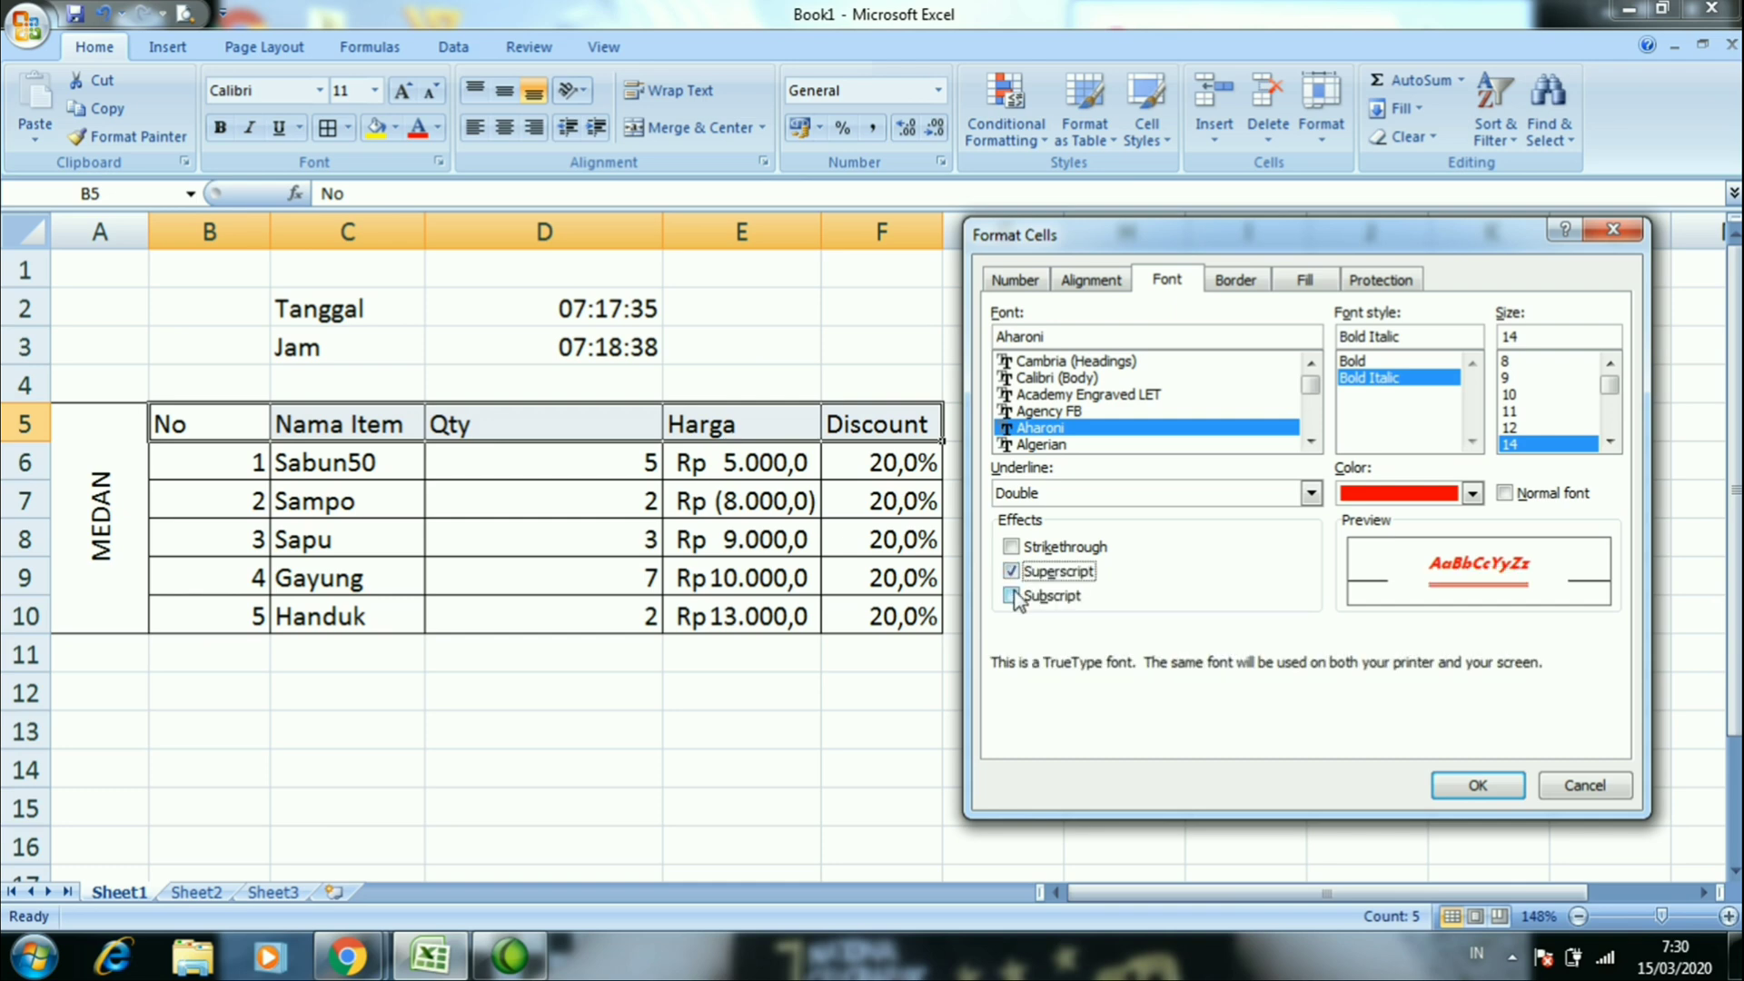
left_click(1012, 572)
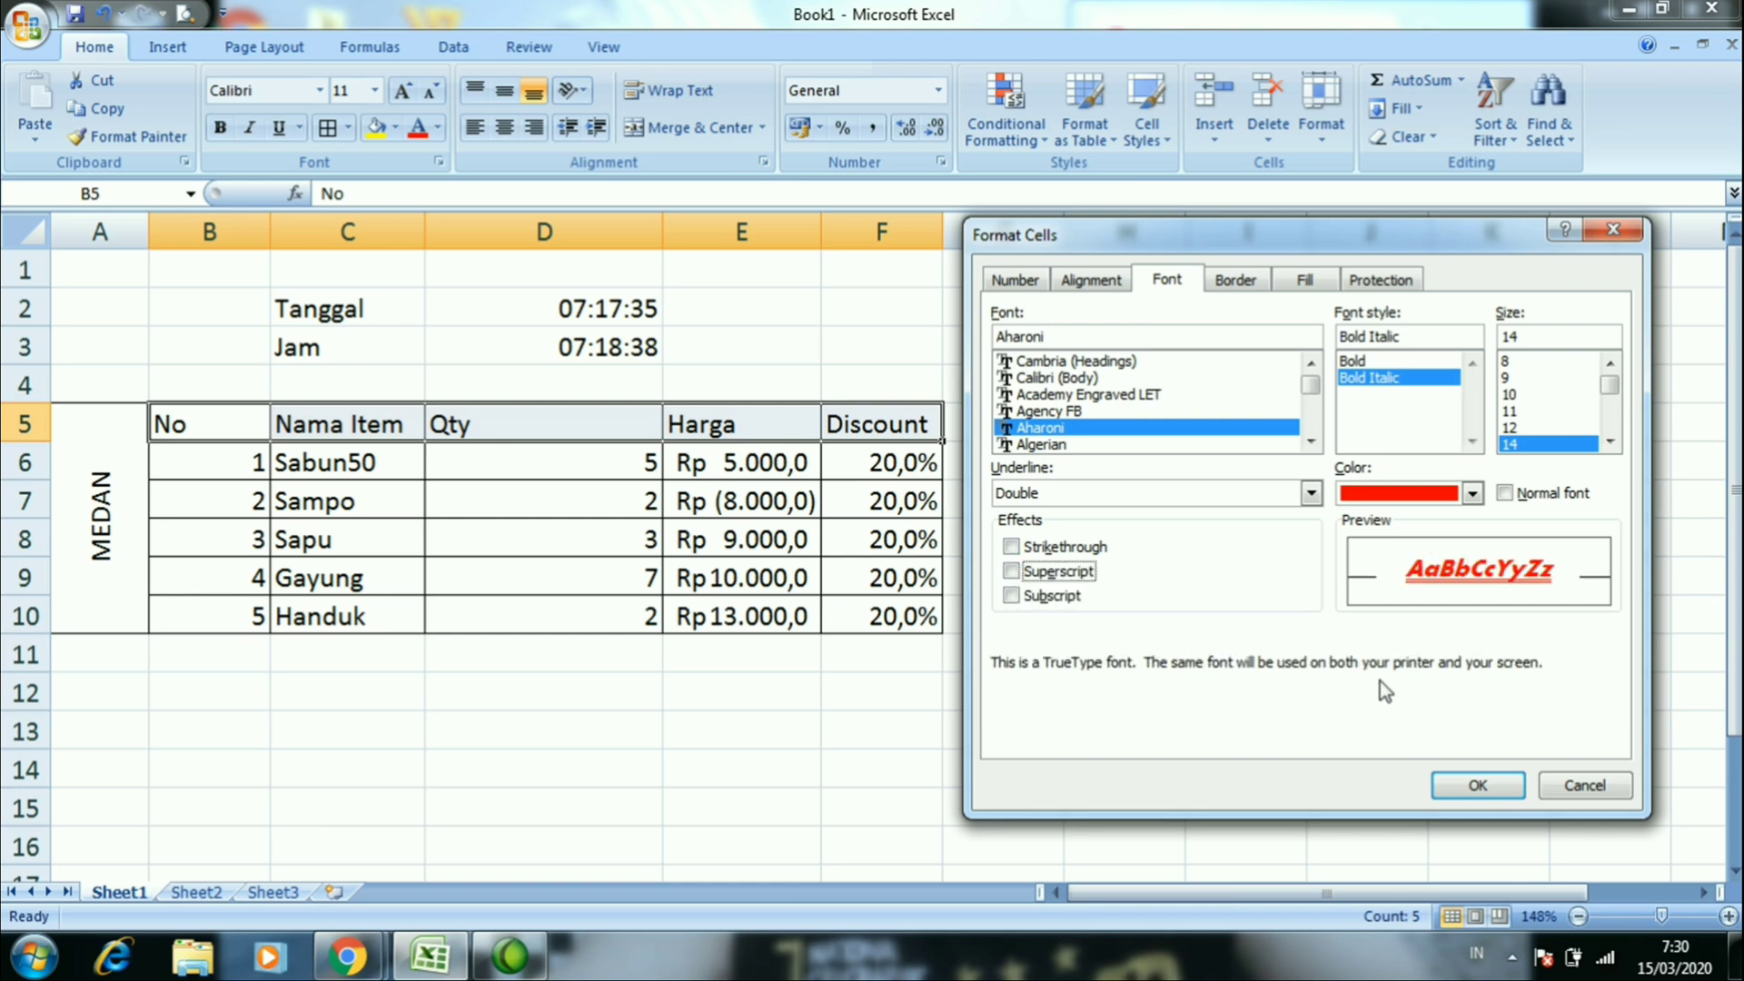
Apply the header font settings and widen the Discount and Nama Item columns to fit their headers
left_click(1478, 786)
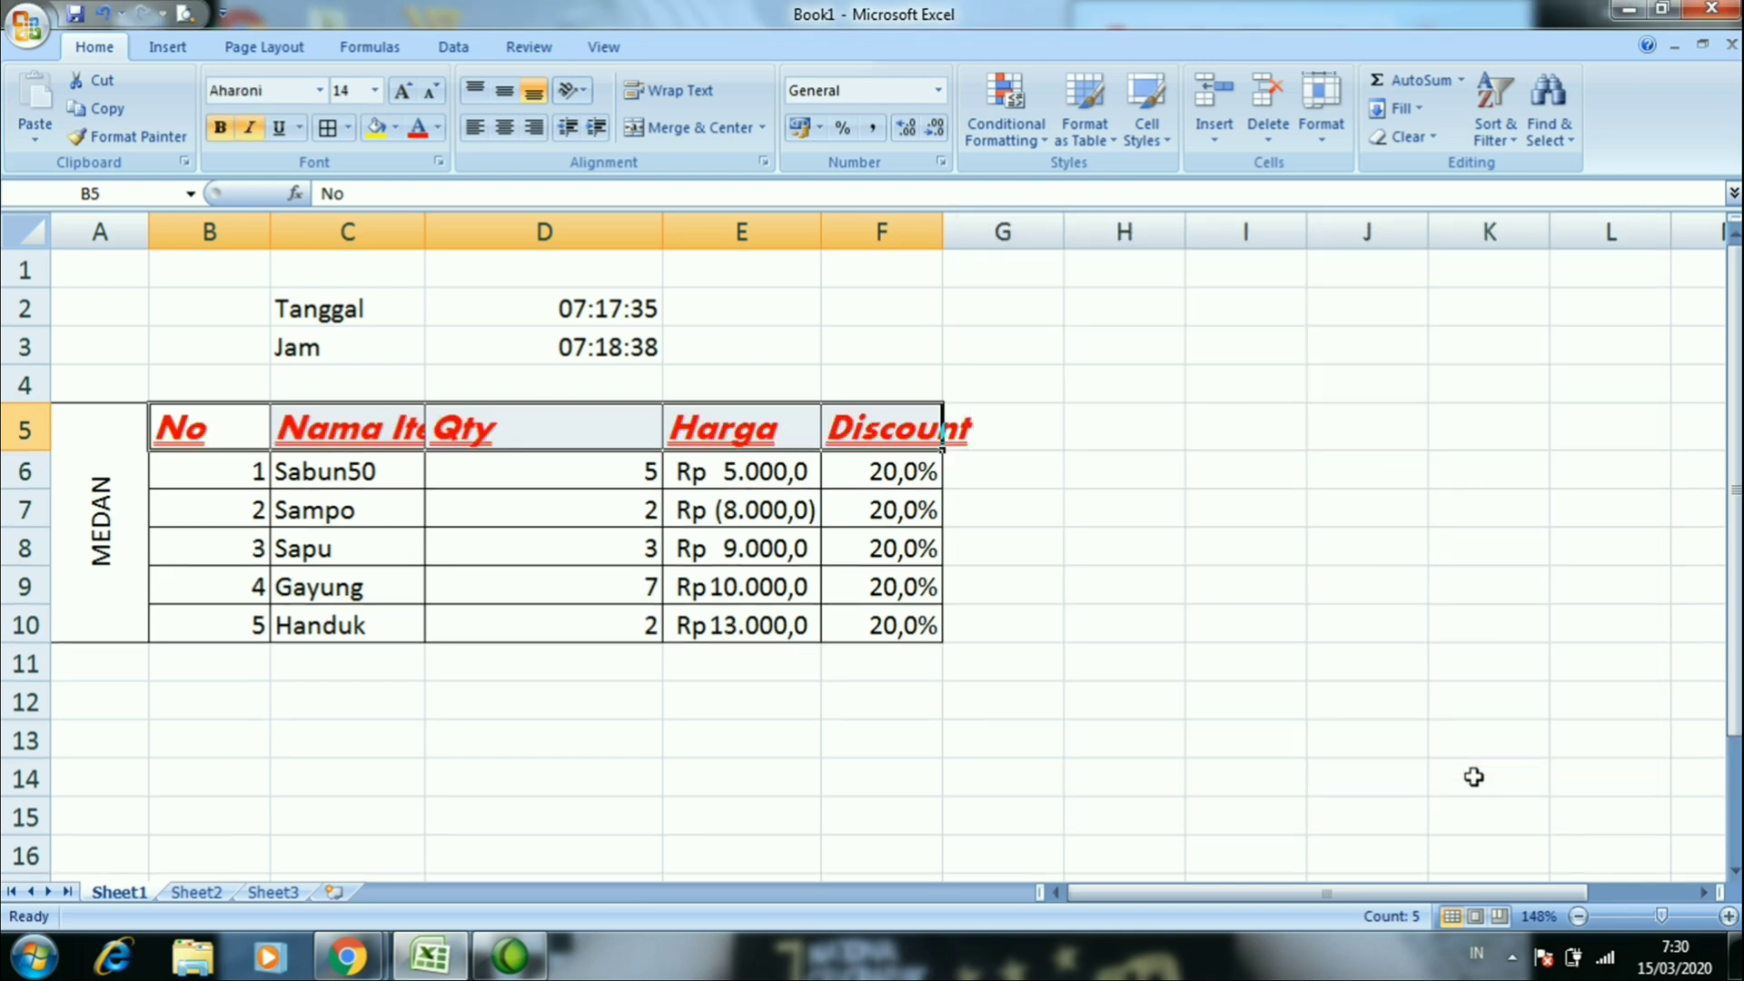
double_click(943, 229)
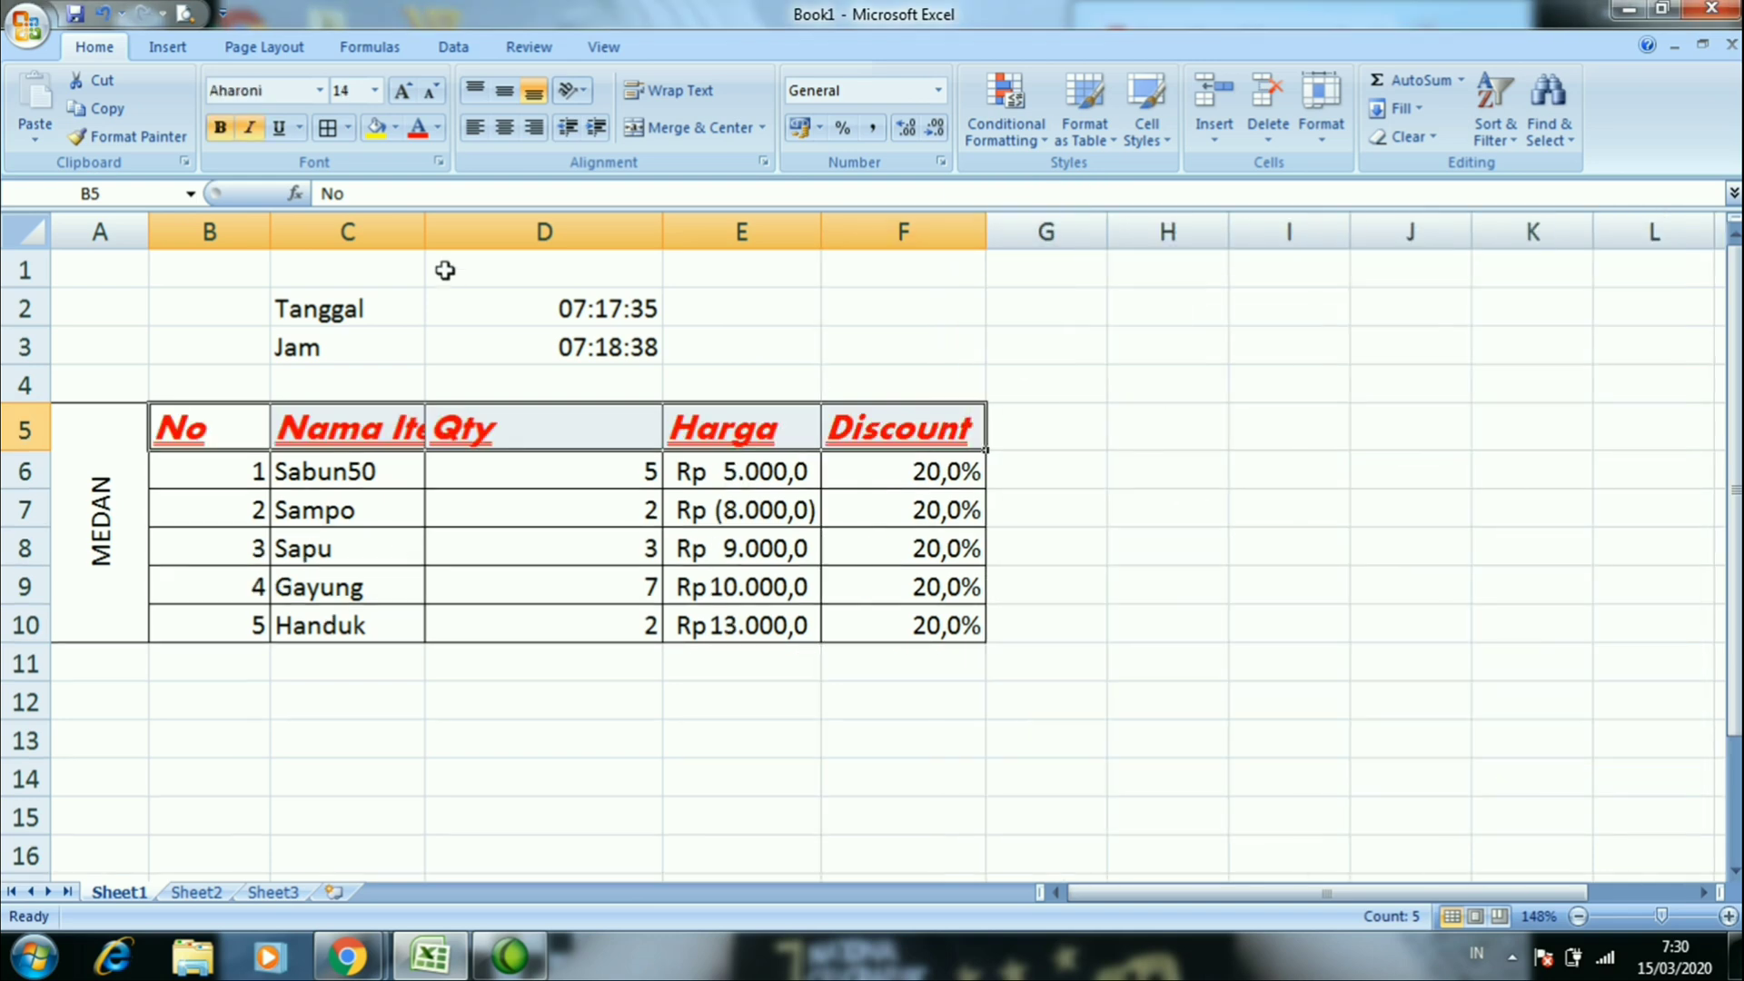
double_click(425, 231)
left_click(534, 522)
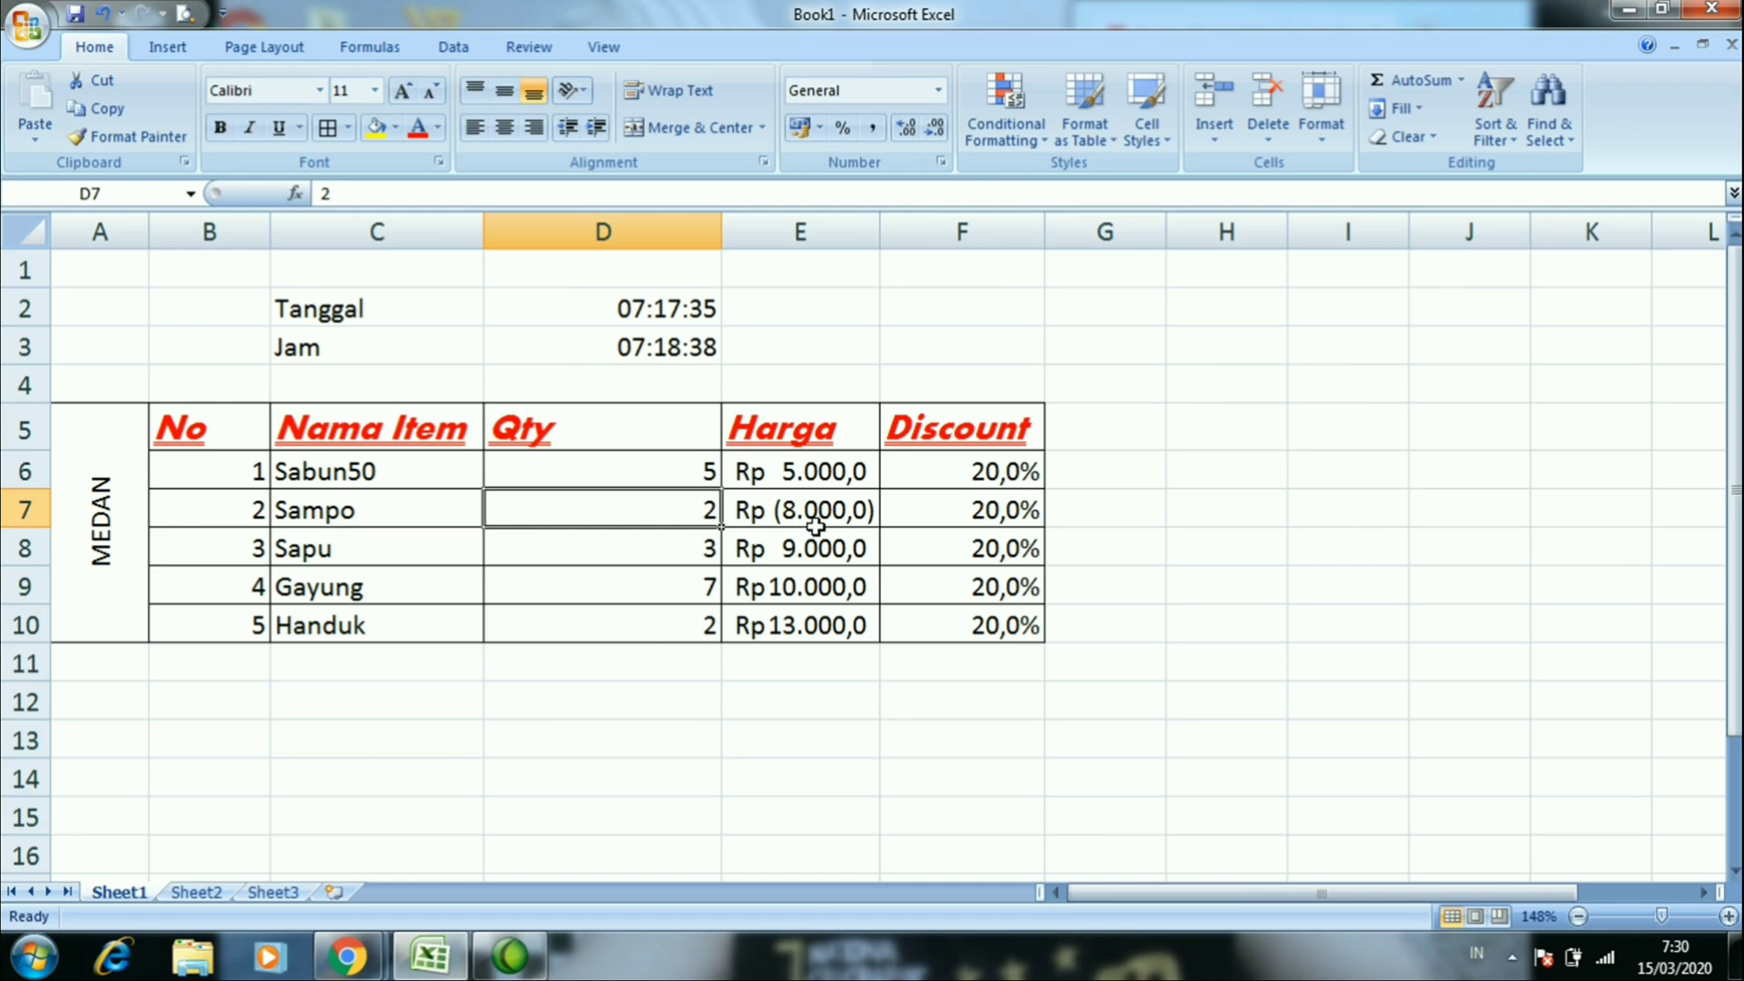
Change the Qty of Sabun50 in cell D6 to 57
left_click(683, 456)
left_click(402, 193)
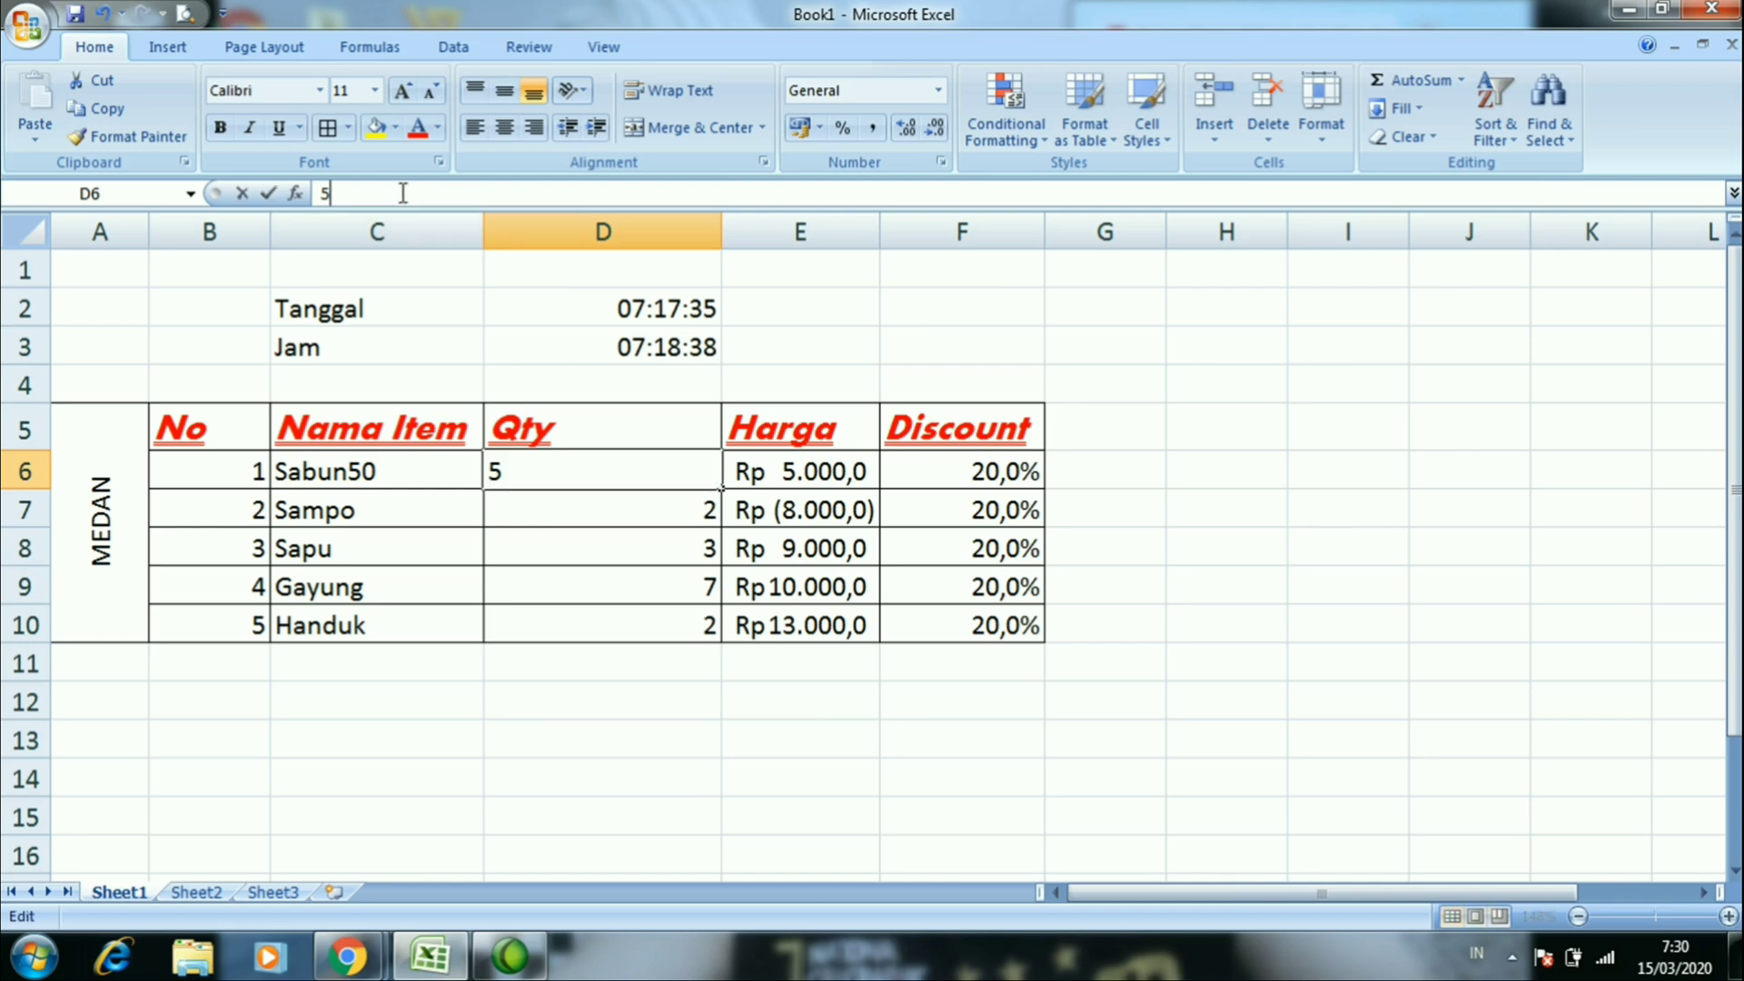
type("7")
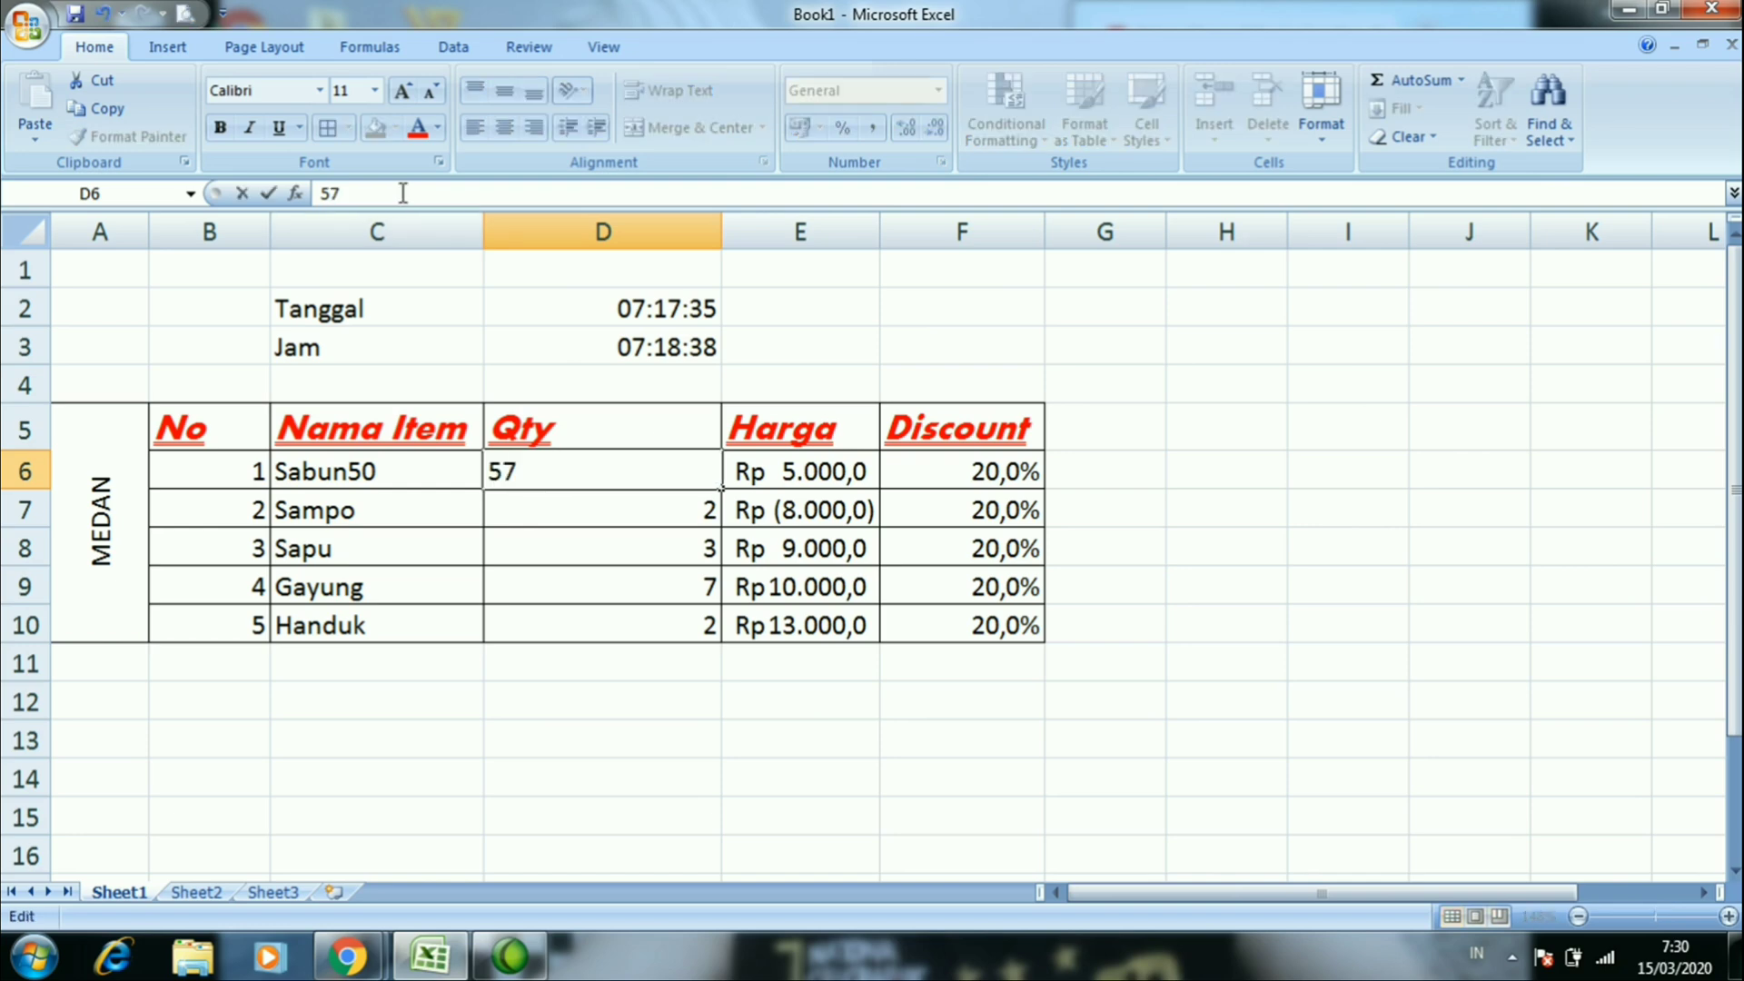
key("Return")
Select only the digit 7 in cell D6 and open its font settings, closing the msn.exe error dialog
key("Up")
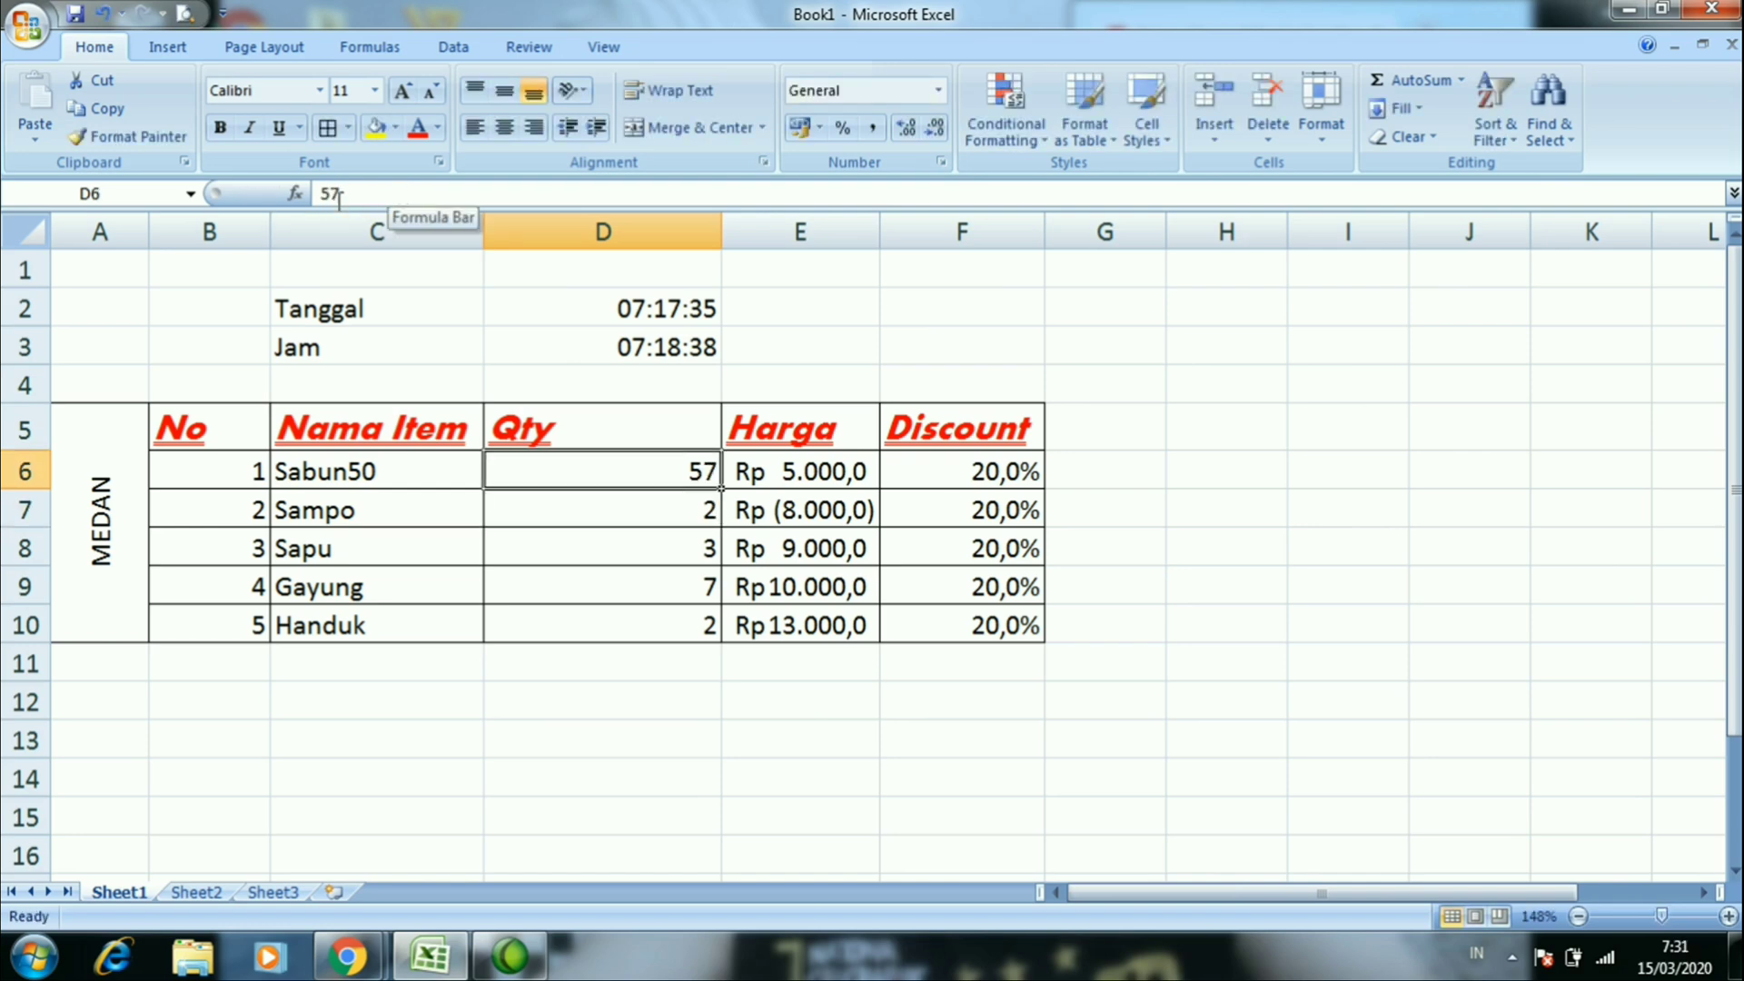
left_click_drag(338, 194, 328, 193)
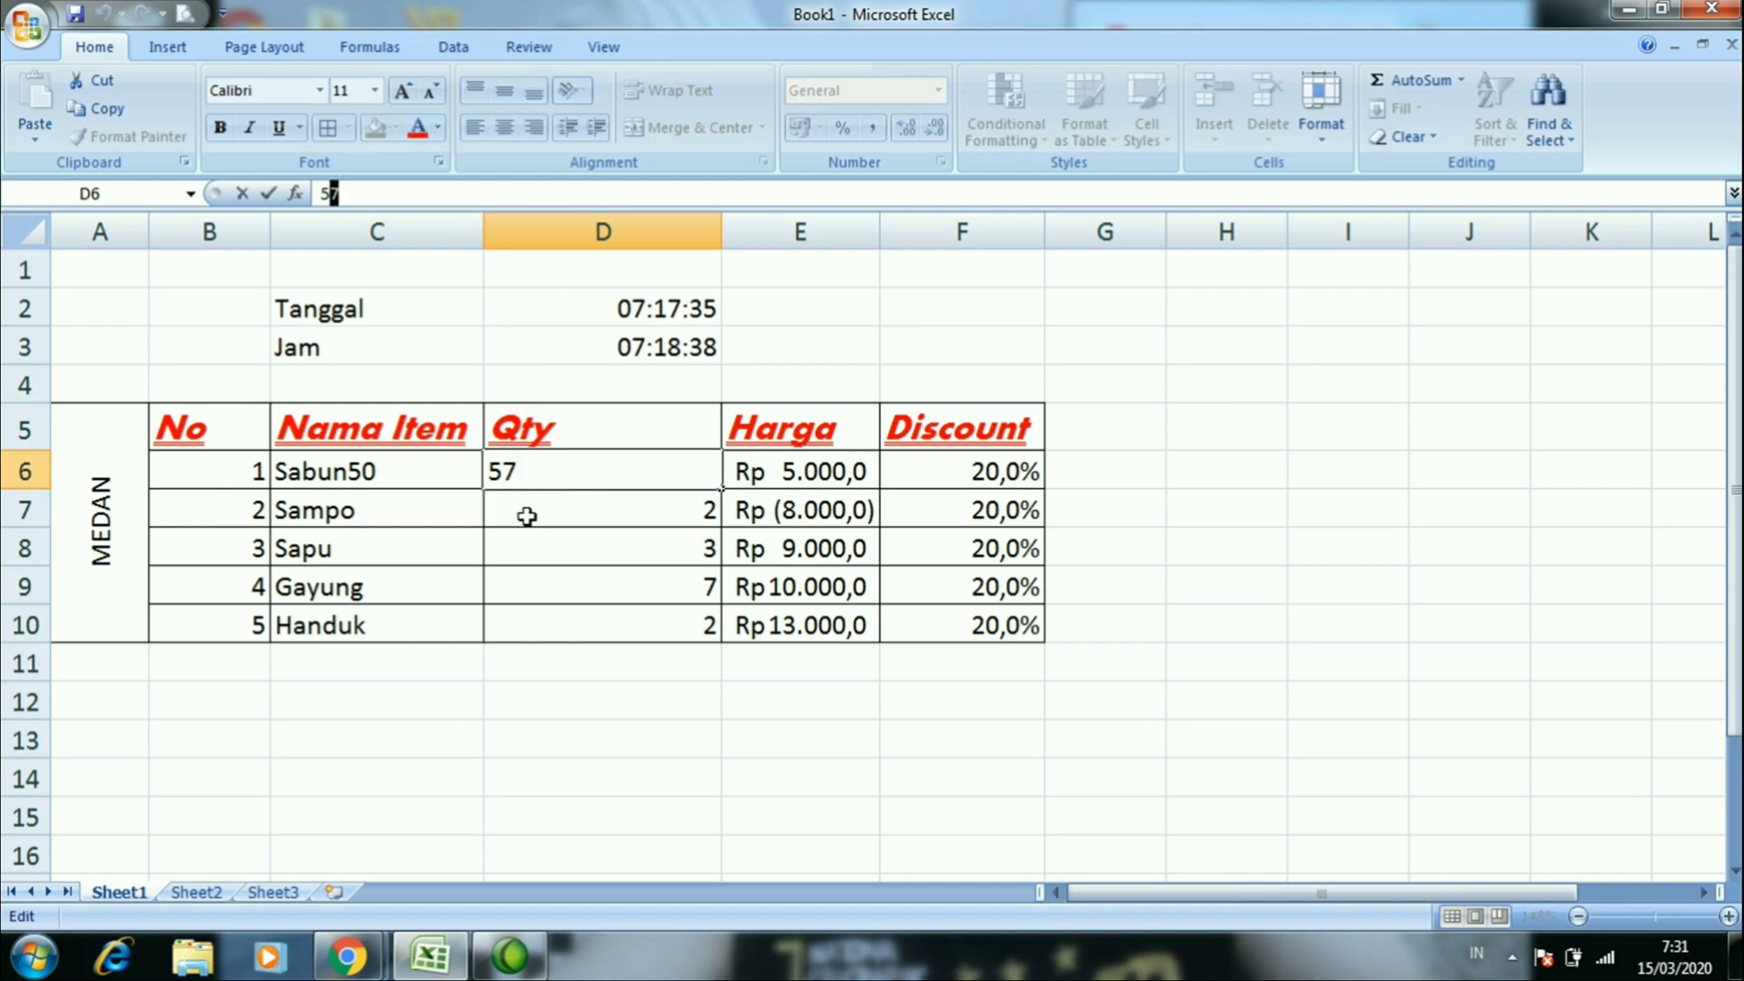
left_click(541, 464)
right_click(540, 464)
left_click(601, 570)
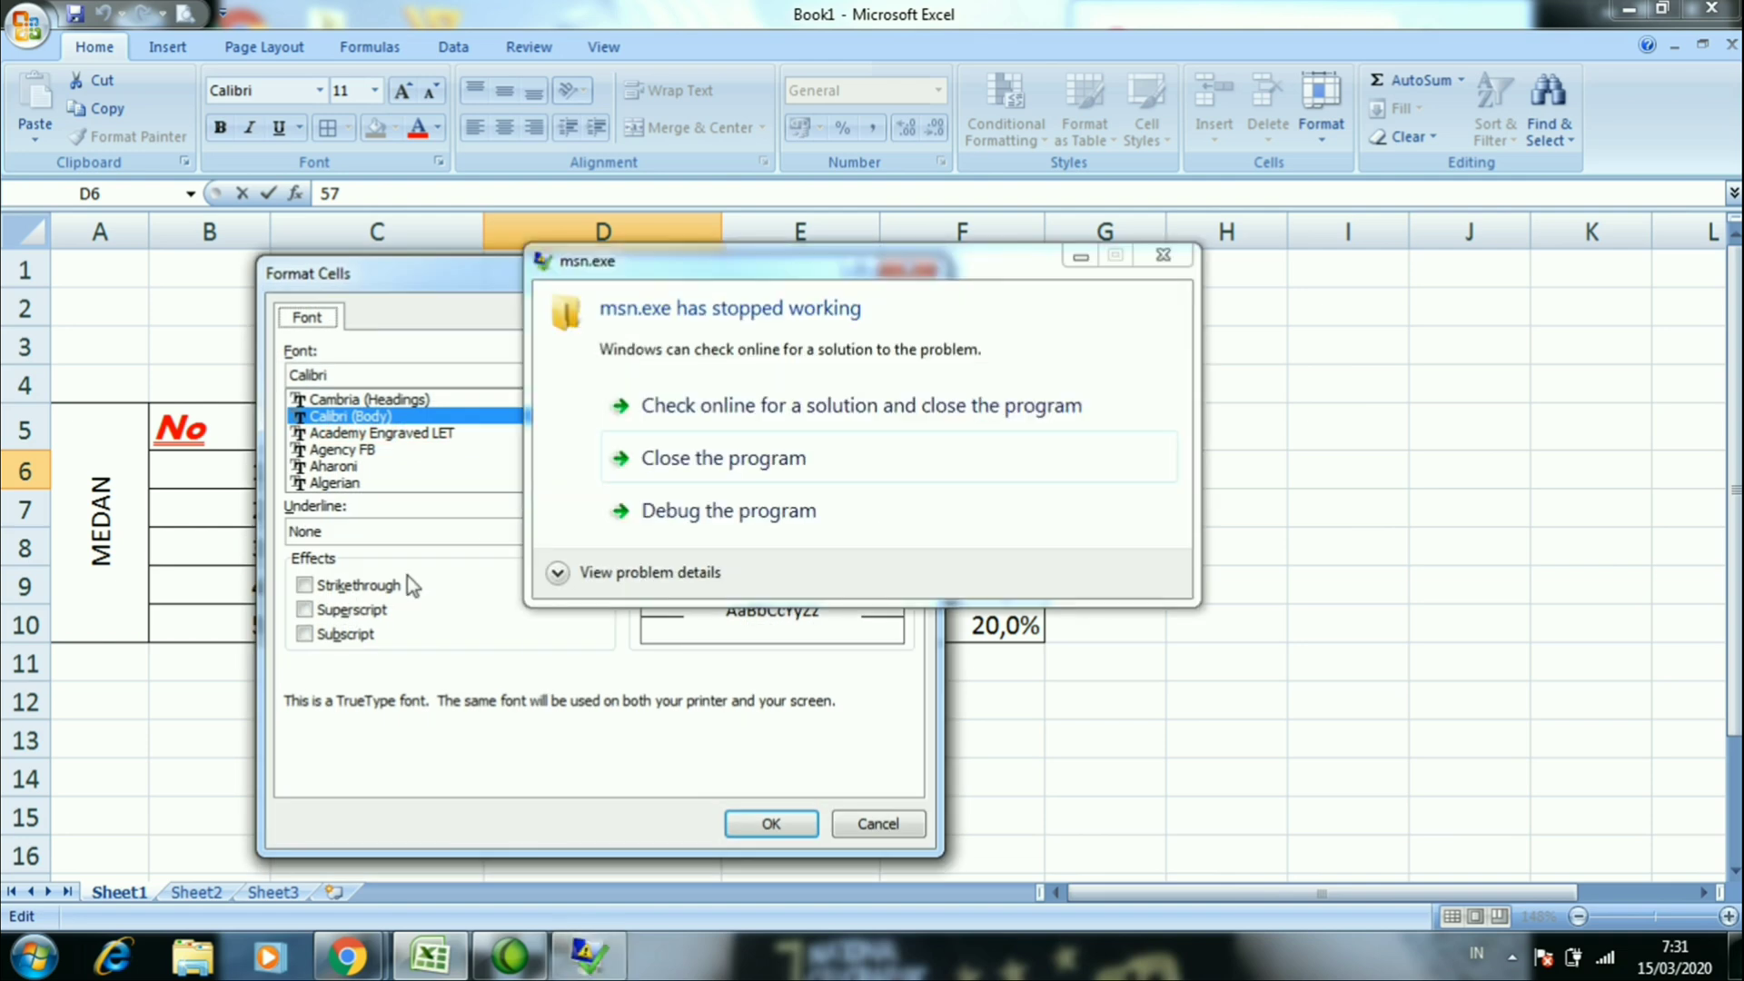
left_click(739, 459)
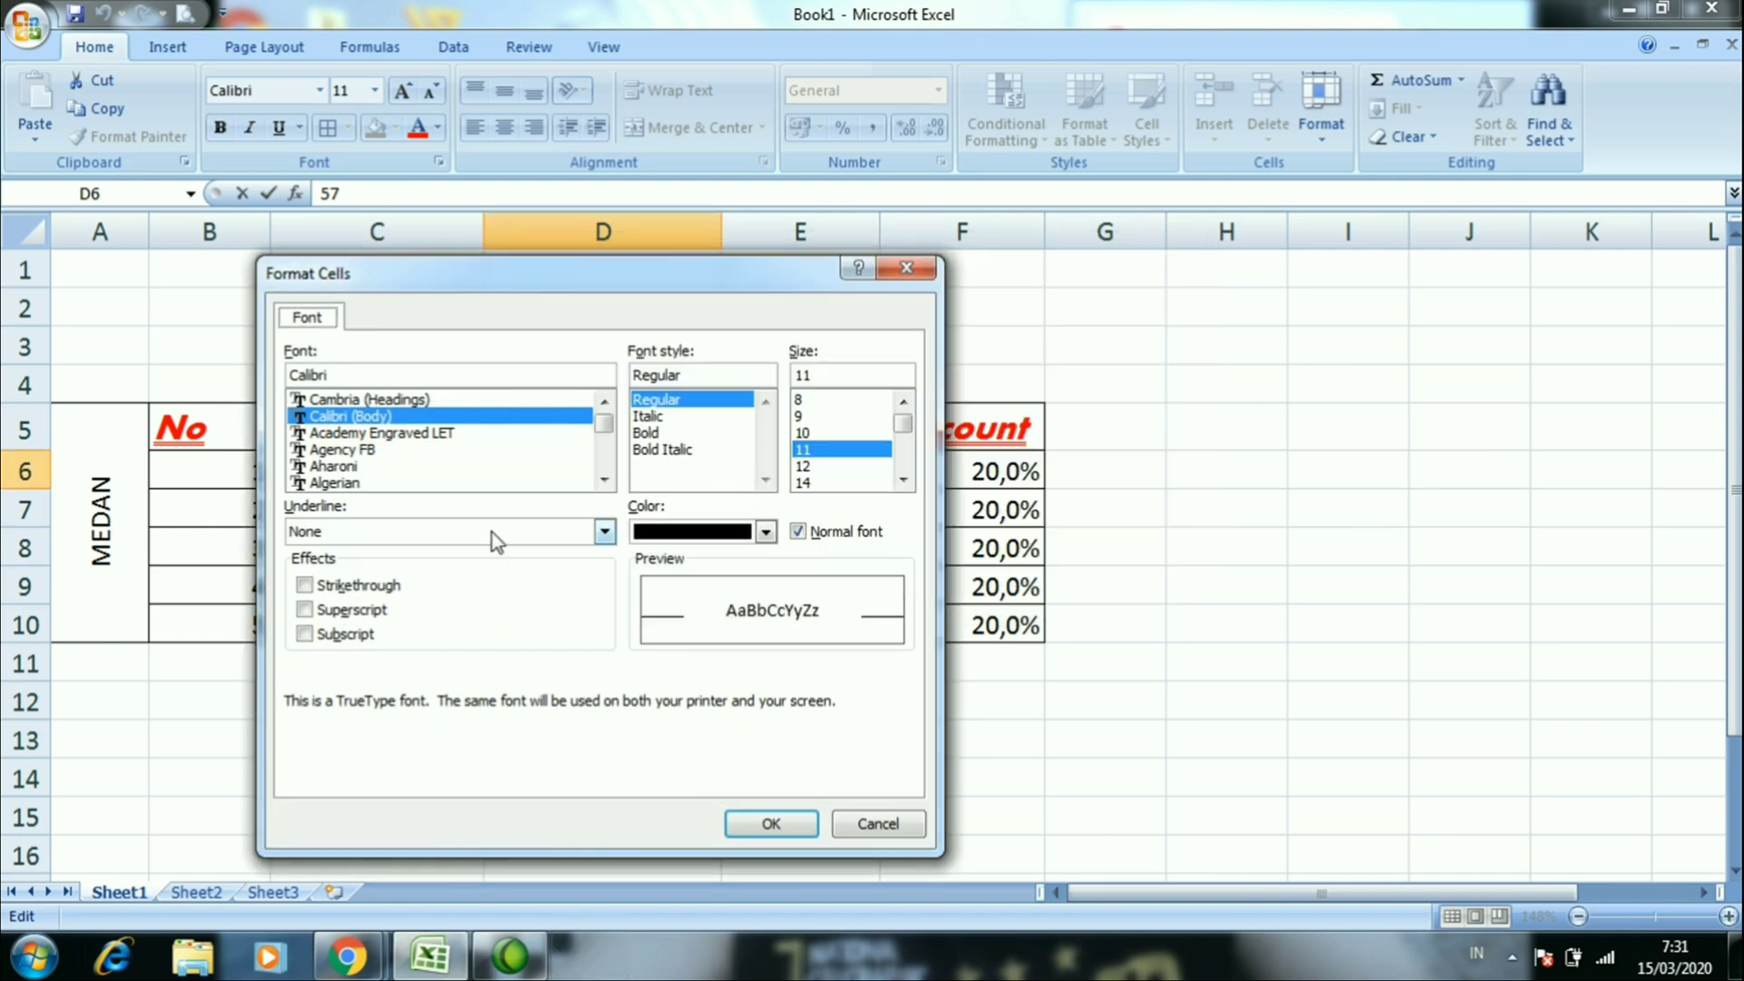
Try to superscript the digit 7 in cell D6, testing the Strikethrough and Subscript effects as well
left_click(377, 588)
left_click(376, 588)
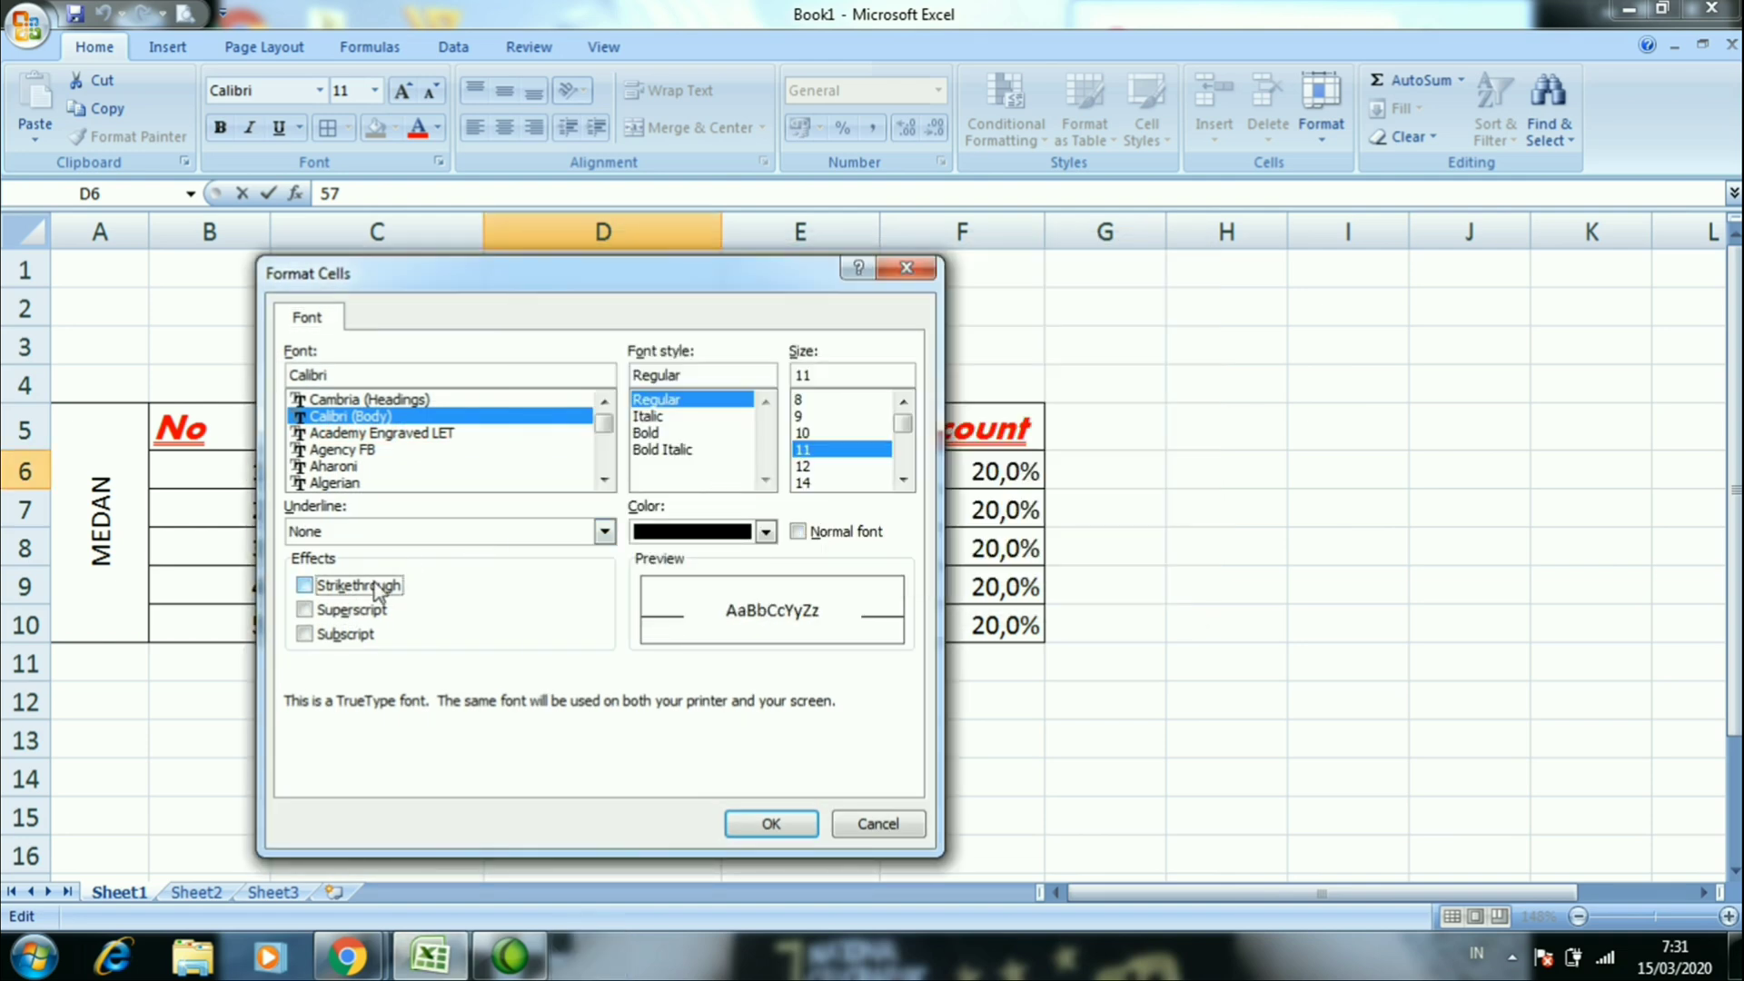
left_click(336, 635)
left_click(305, 609)
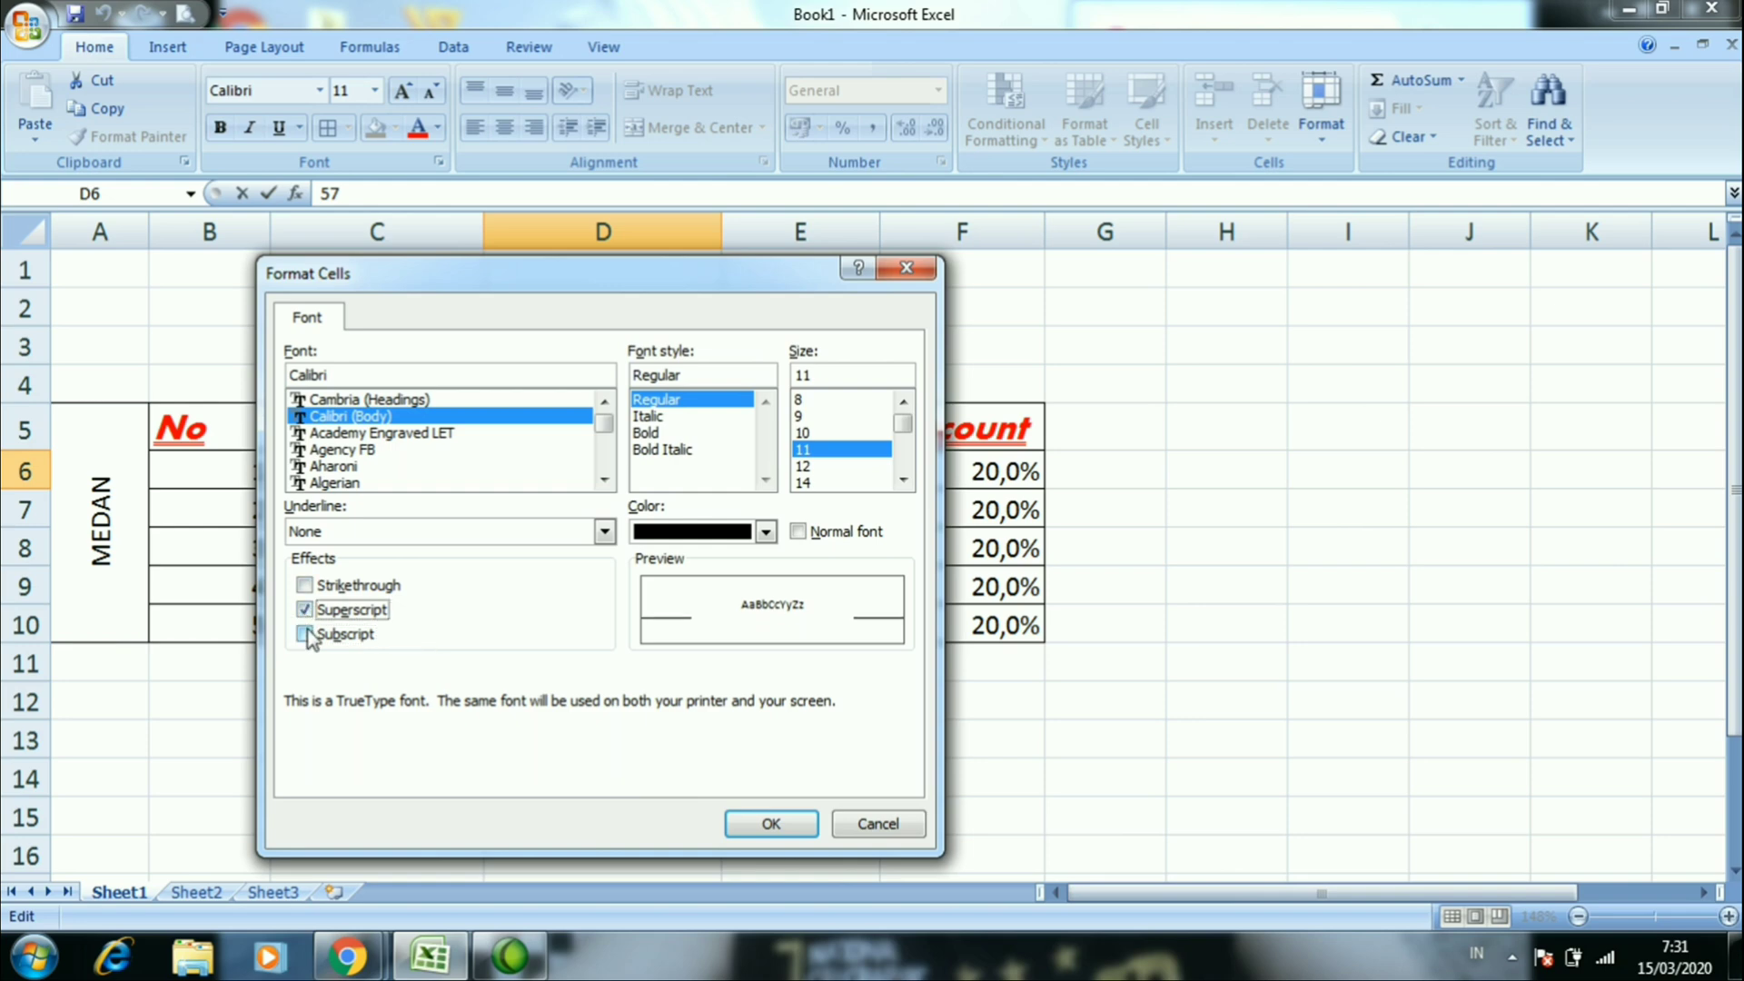
left_click(307, 632)
left_click(308, 632)
left_click(307, 611)
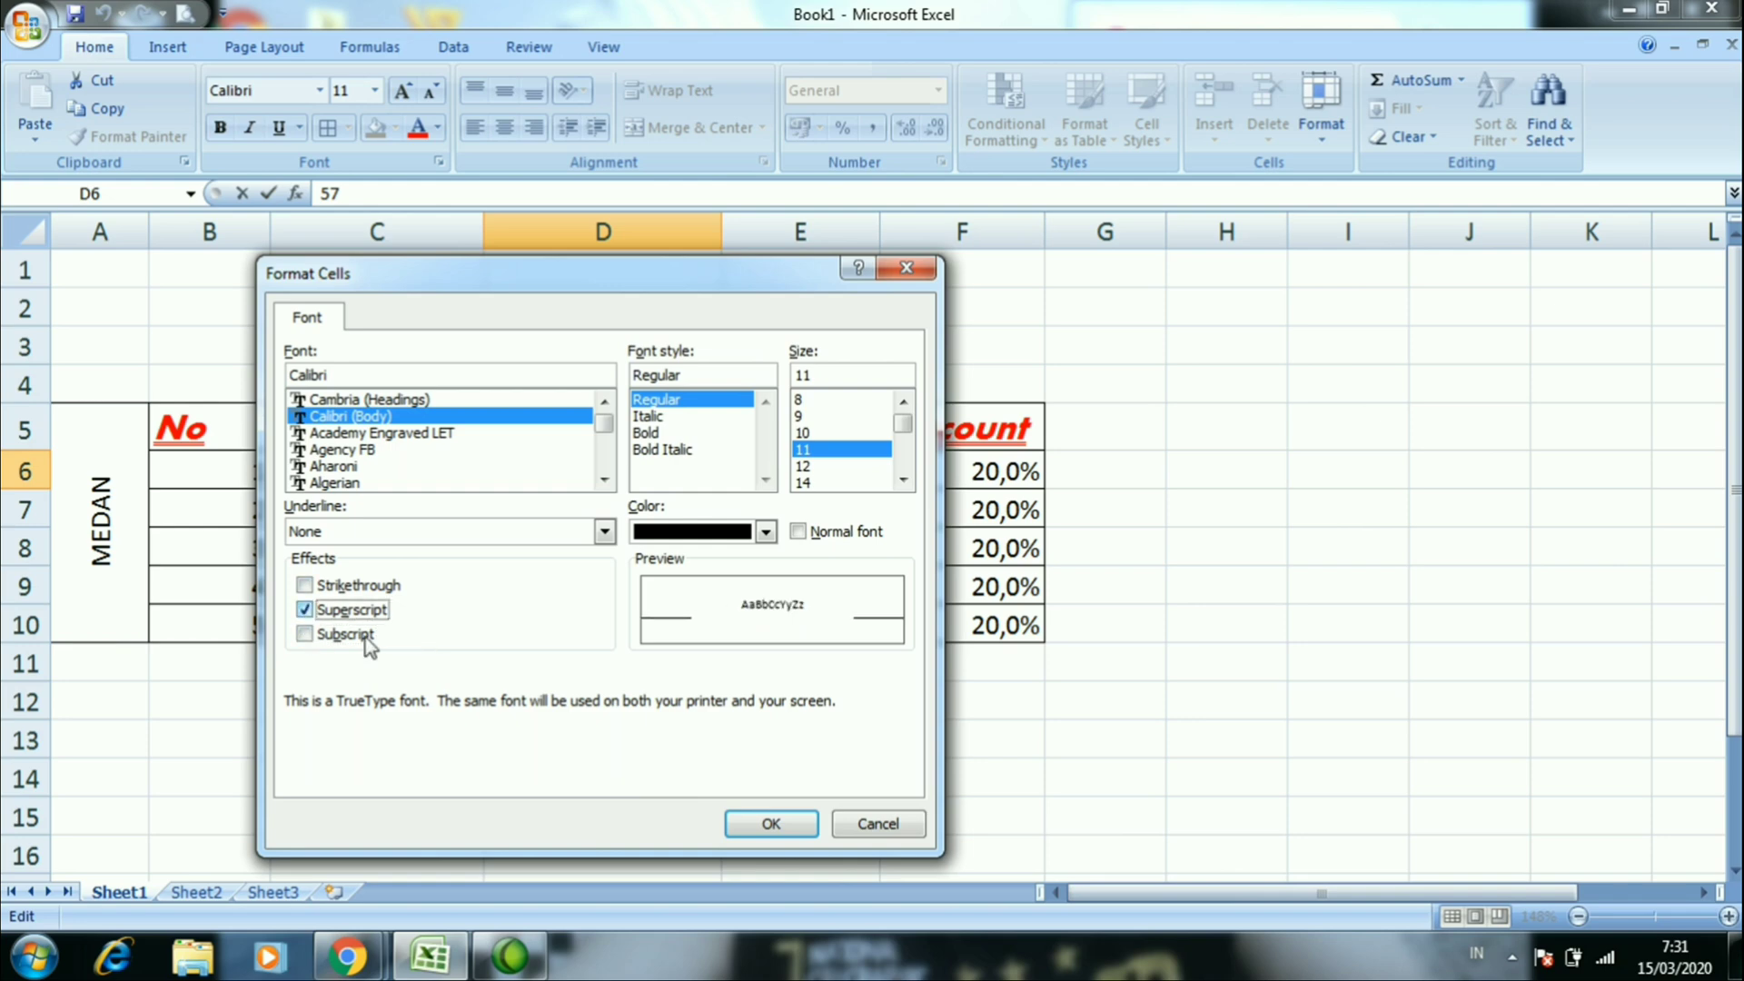
left_click(770, 823)
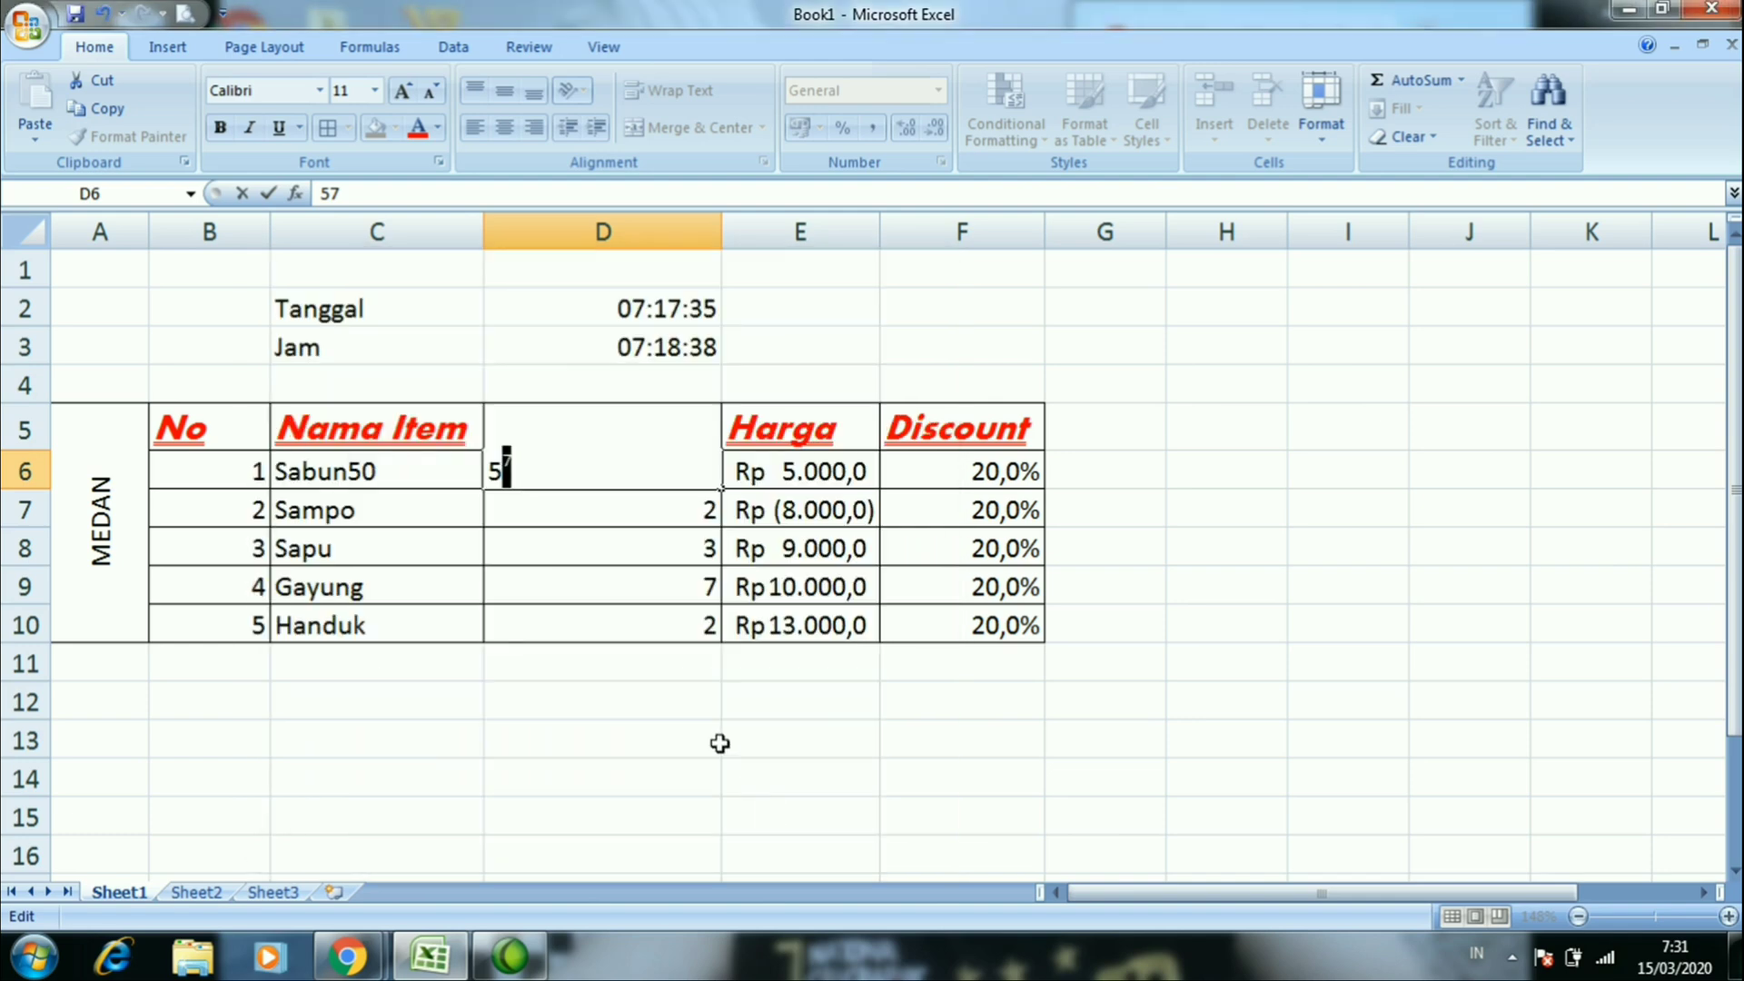
left_click_drag(705, 716, 705, 727)
left_click(654, 461)
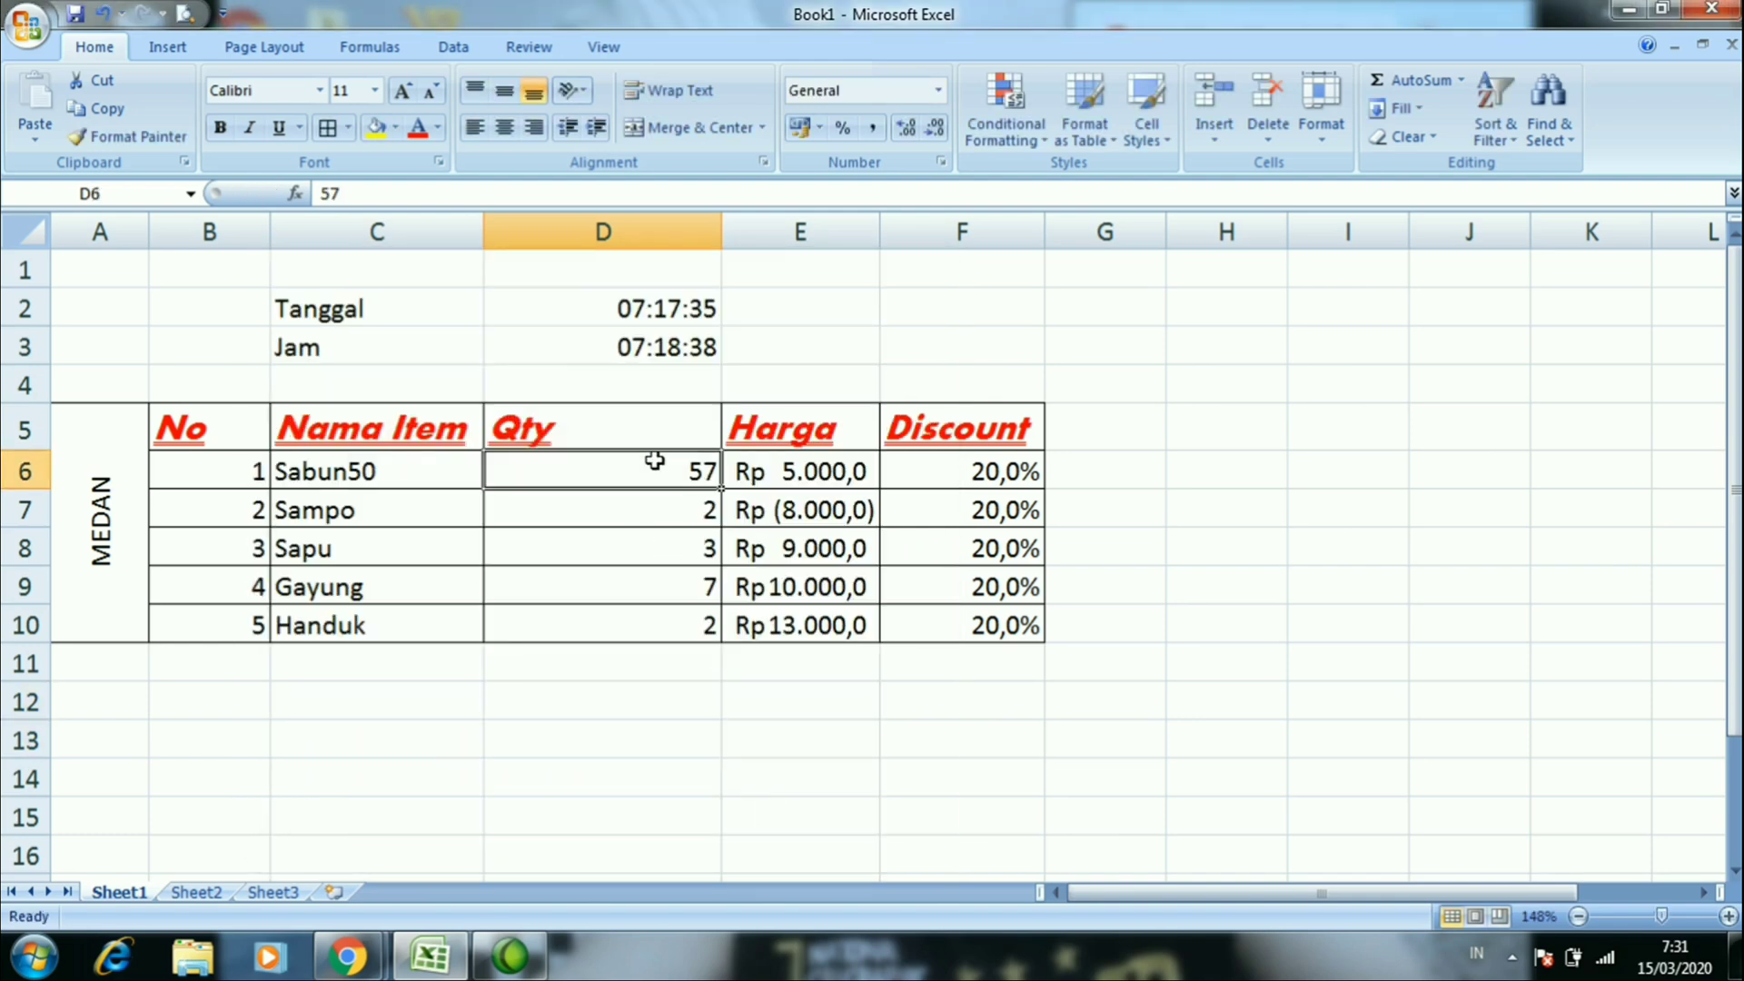
Apply the Superscript effect to the whole value in cell D6
right_click(654, 462)
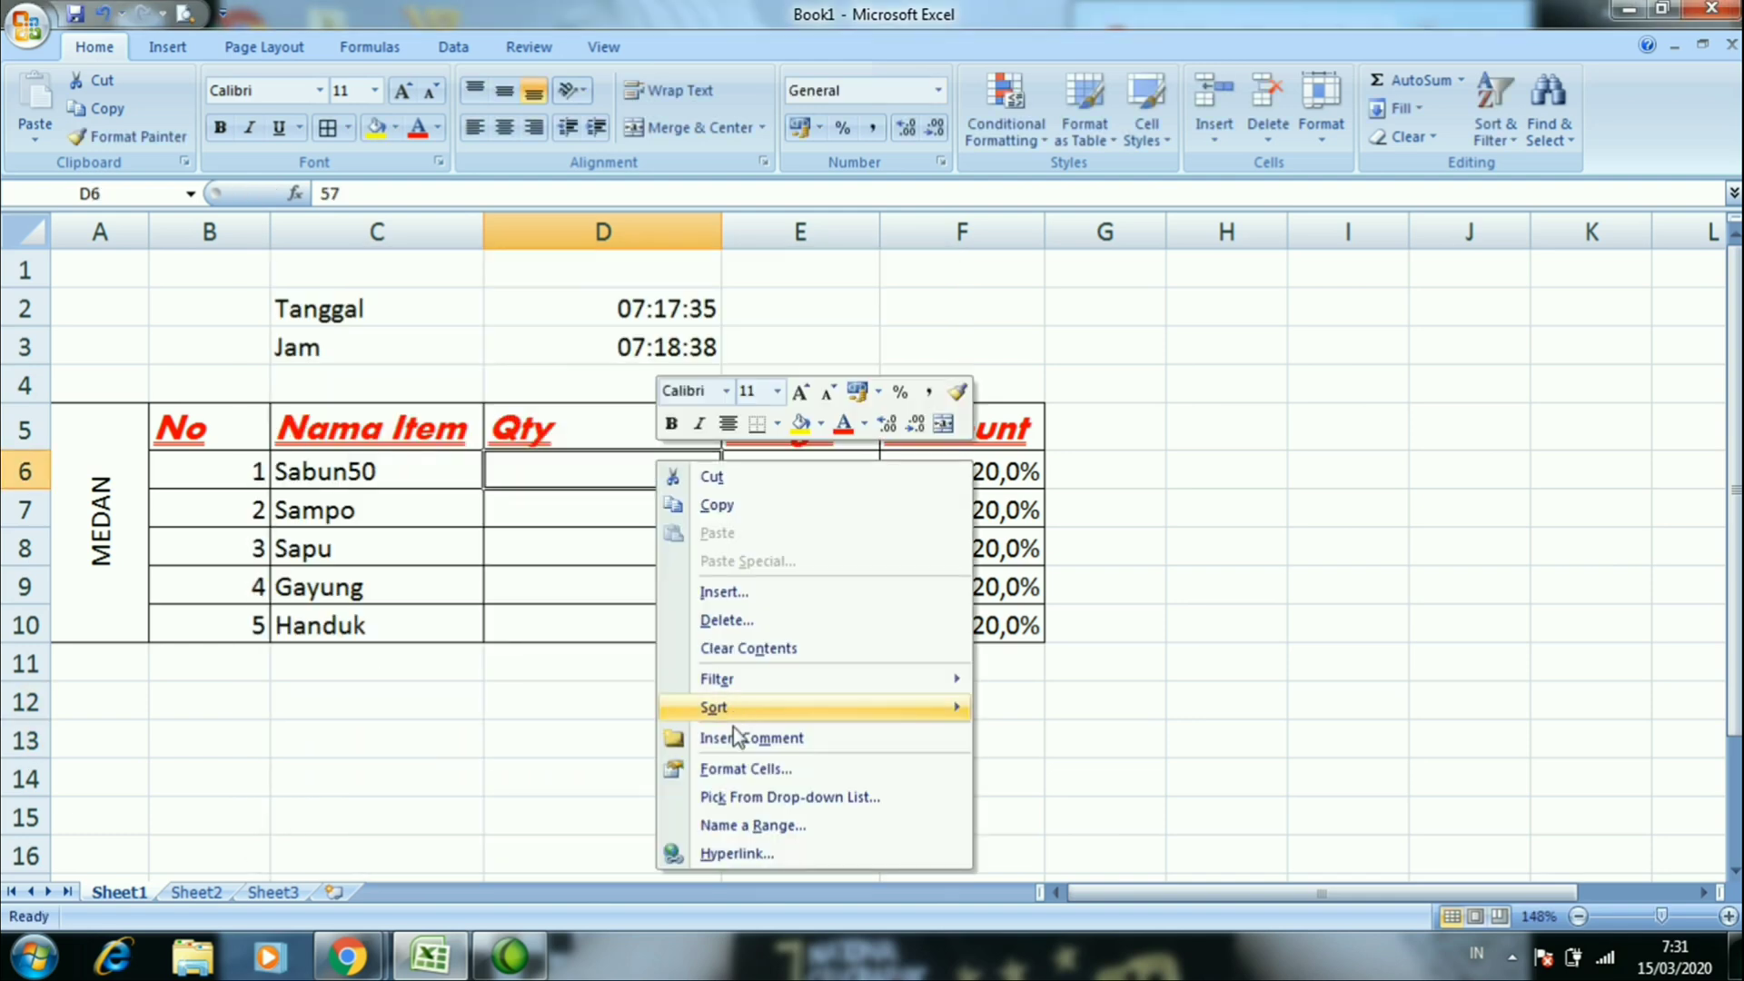
left_click(738, 771)
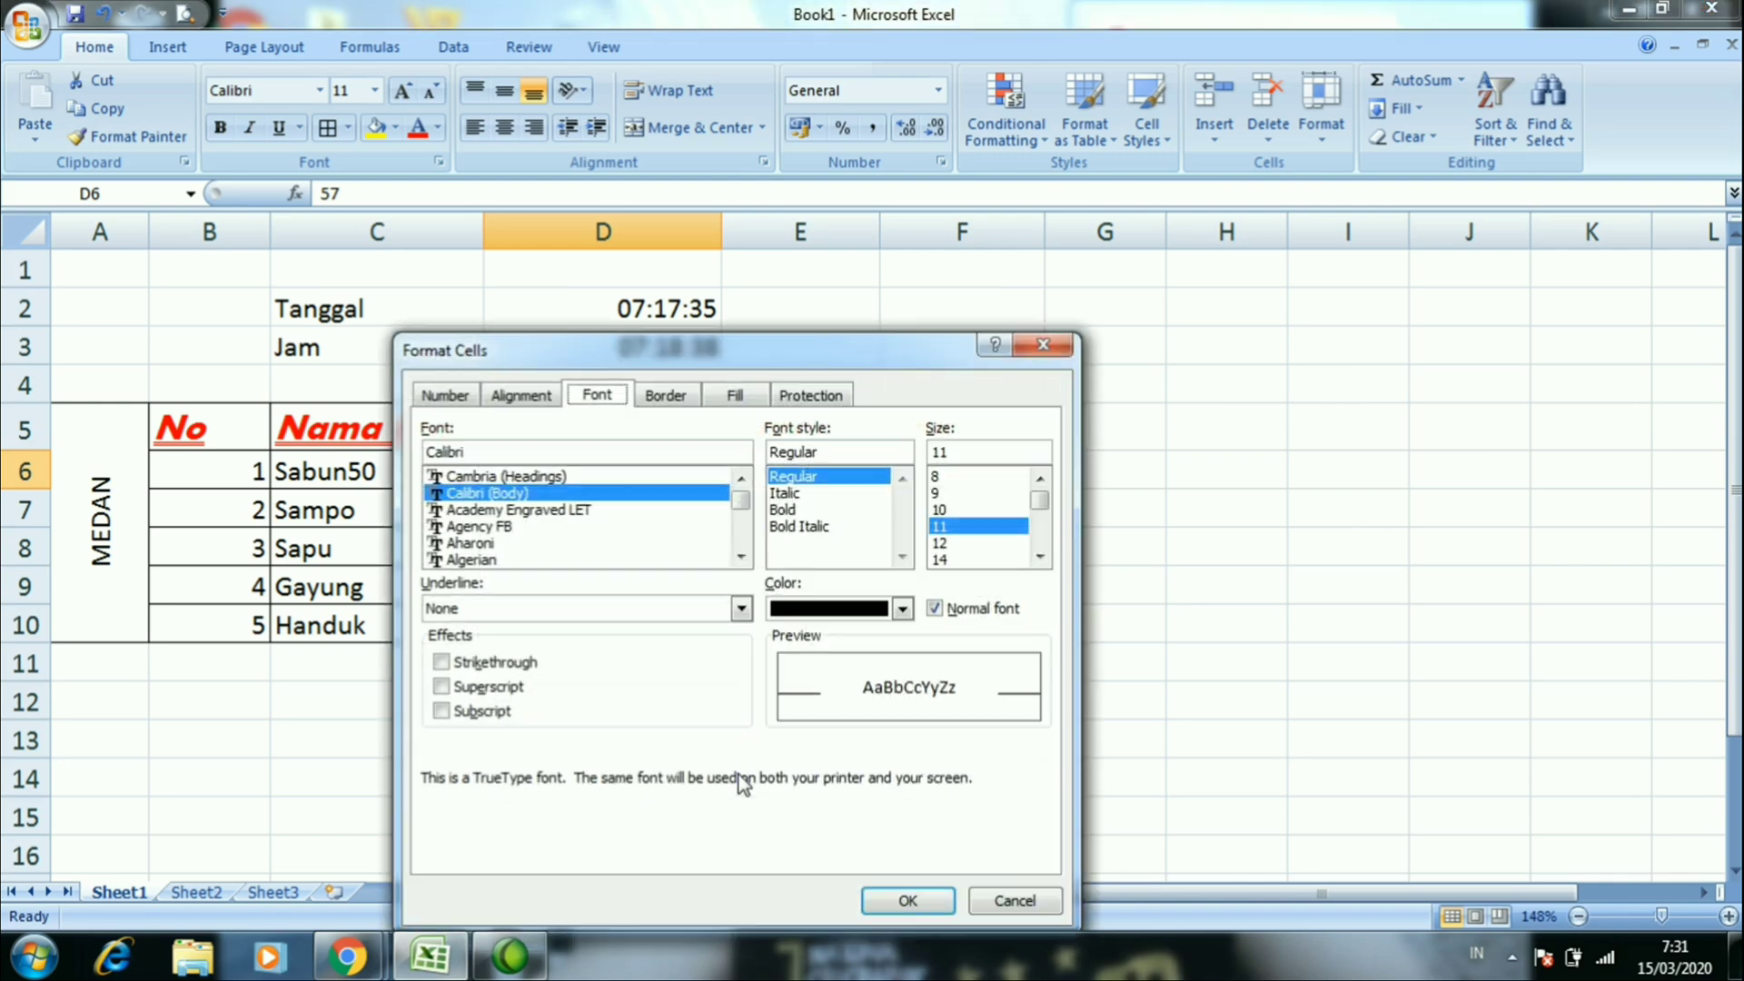
left_click(525, 689)
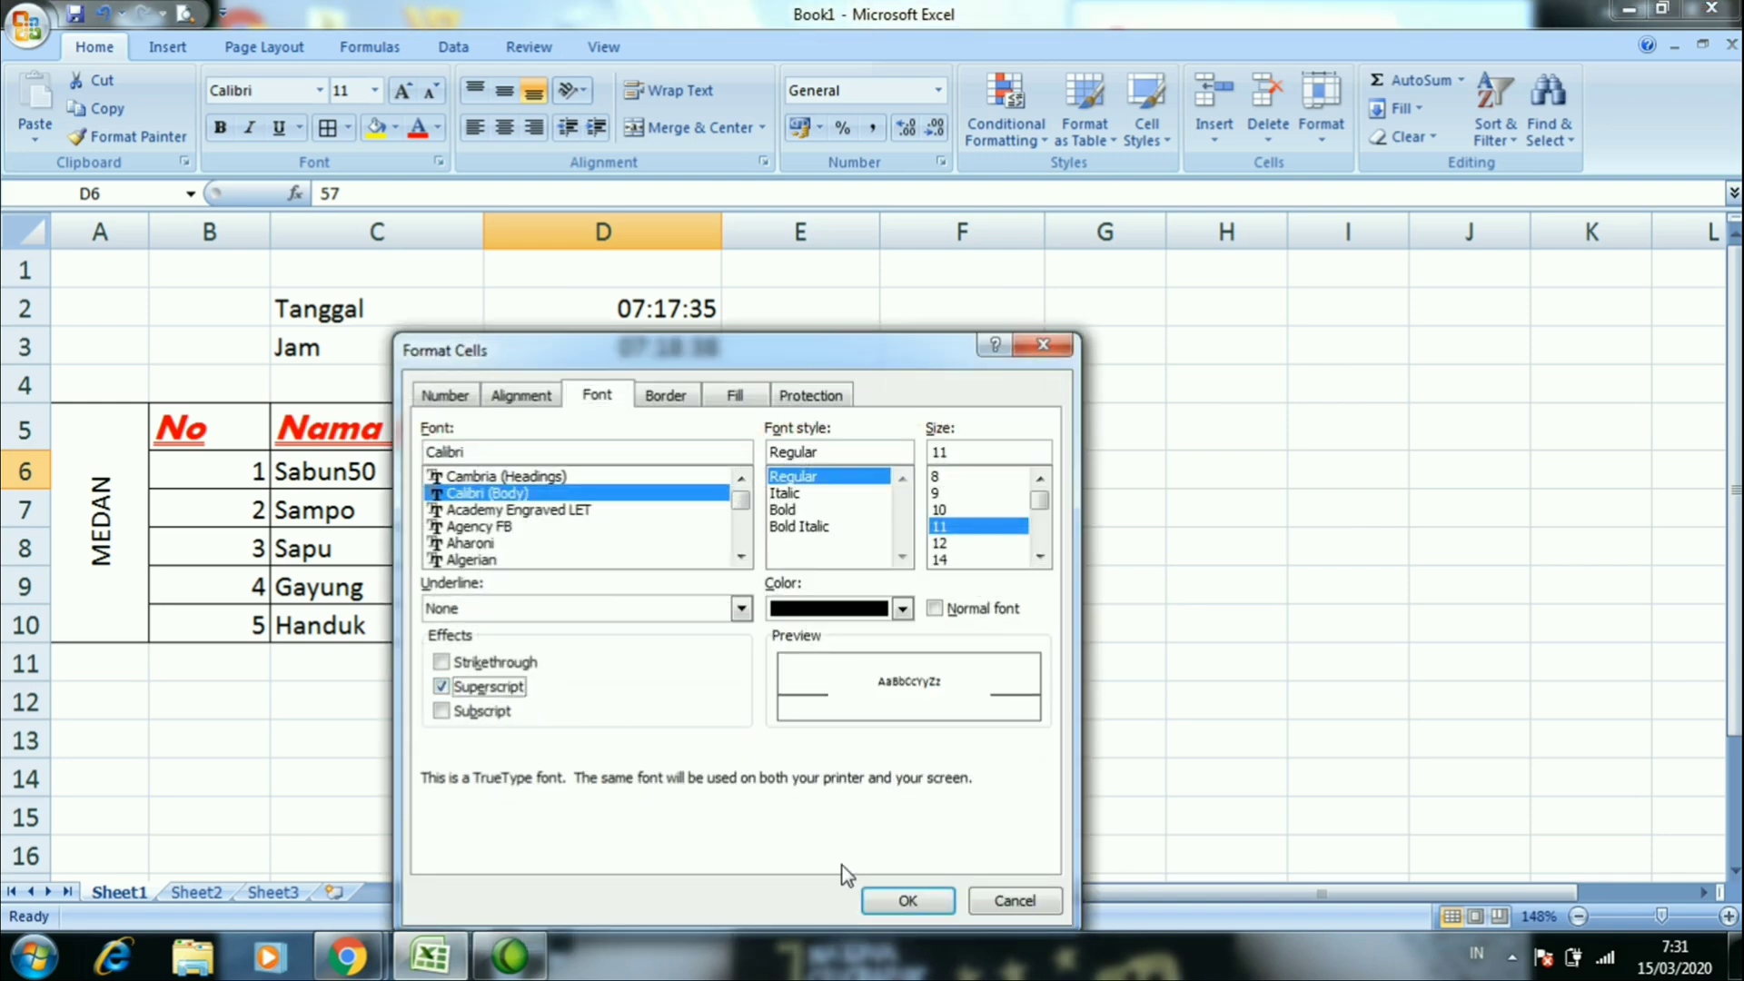
left_click(911, 899)
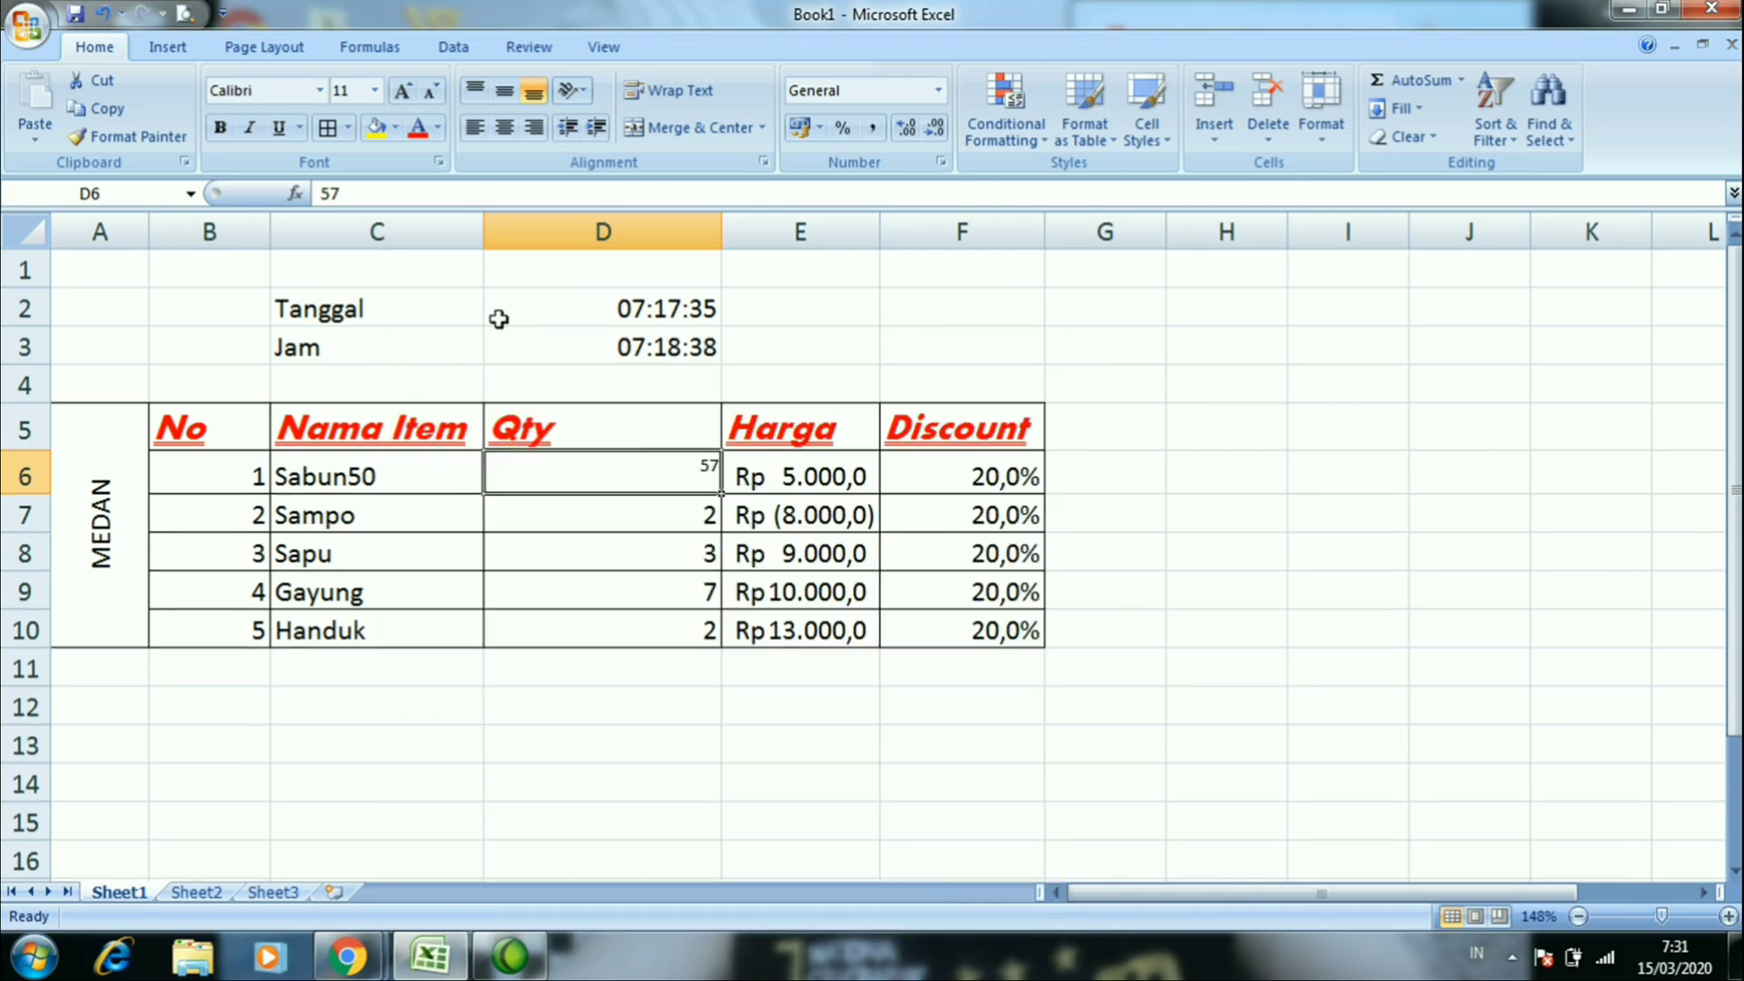
Insert an 8 in front of 57 in cell D6 and try separating it with a space
left_click(322, 192)
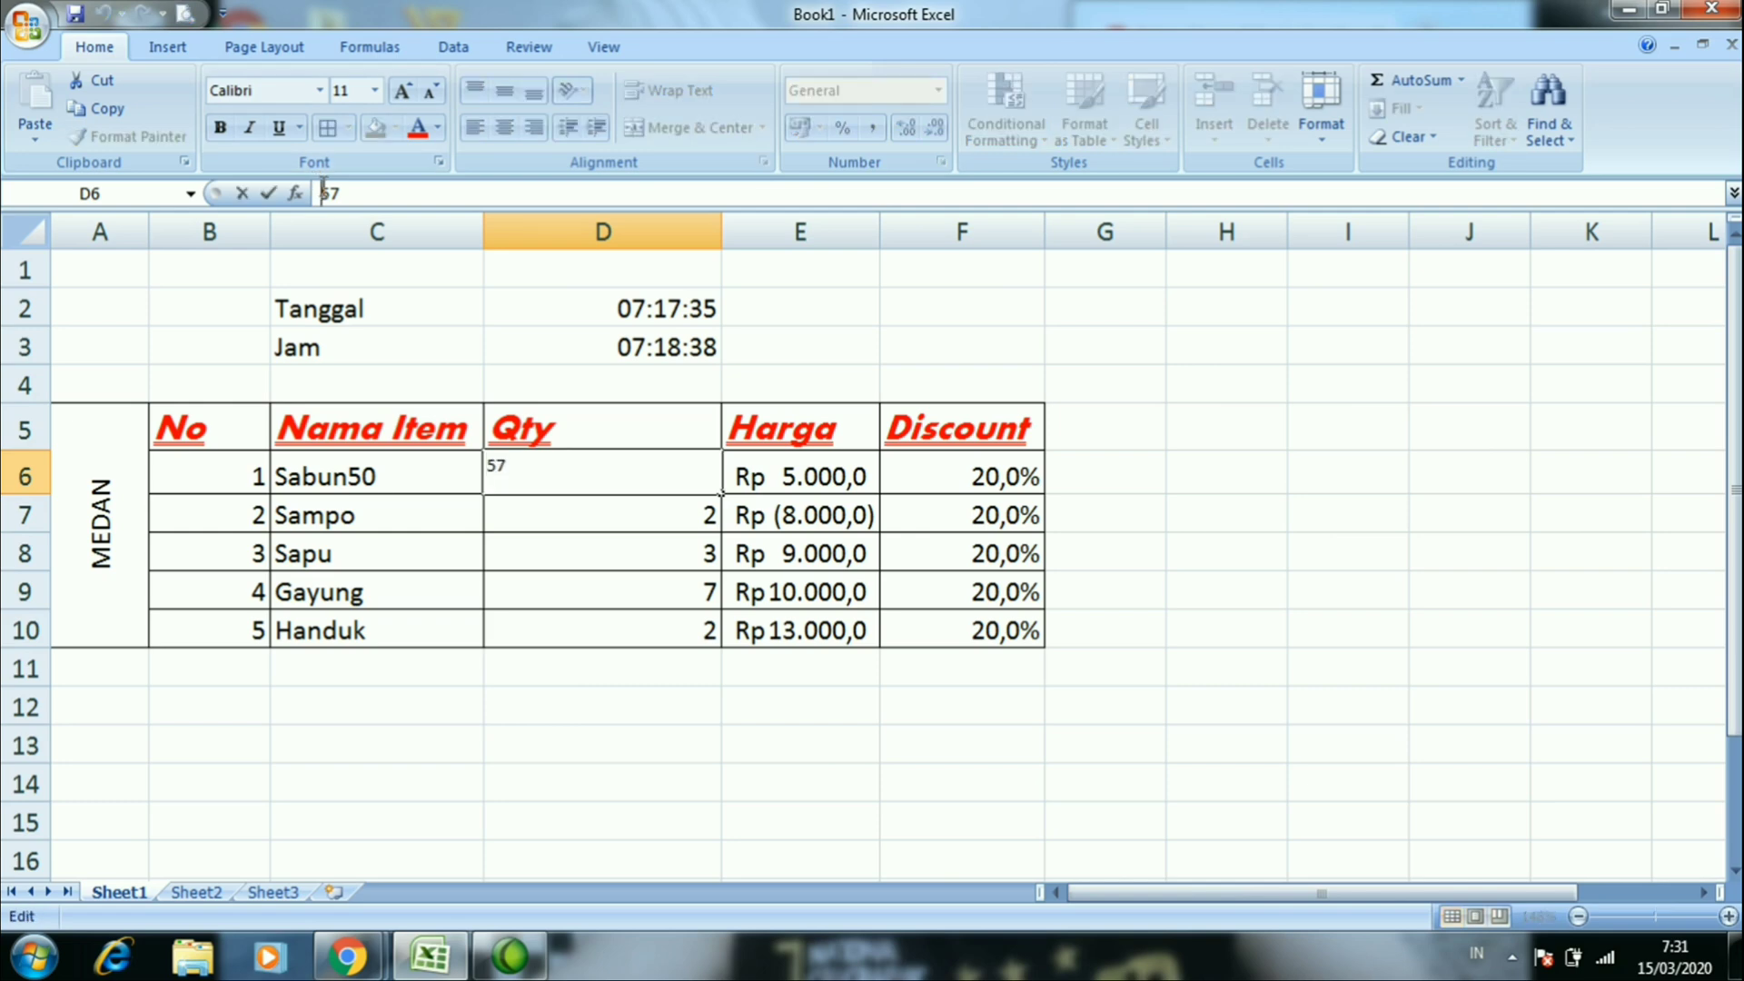
type("8")
key("Return")
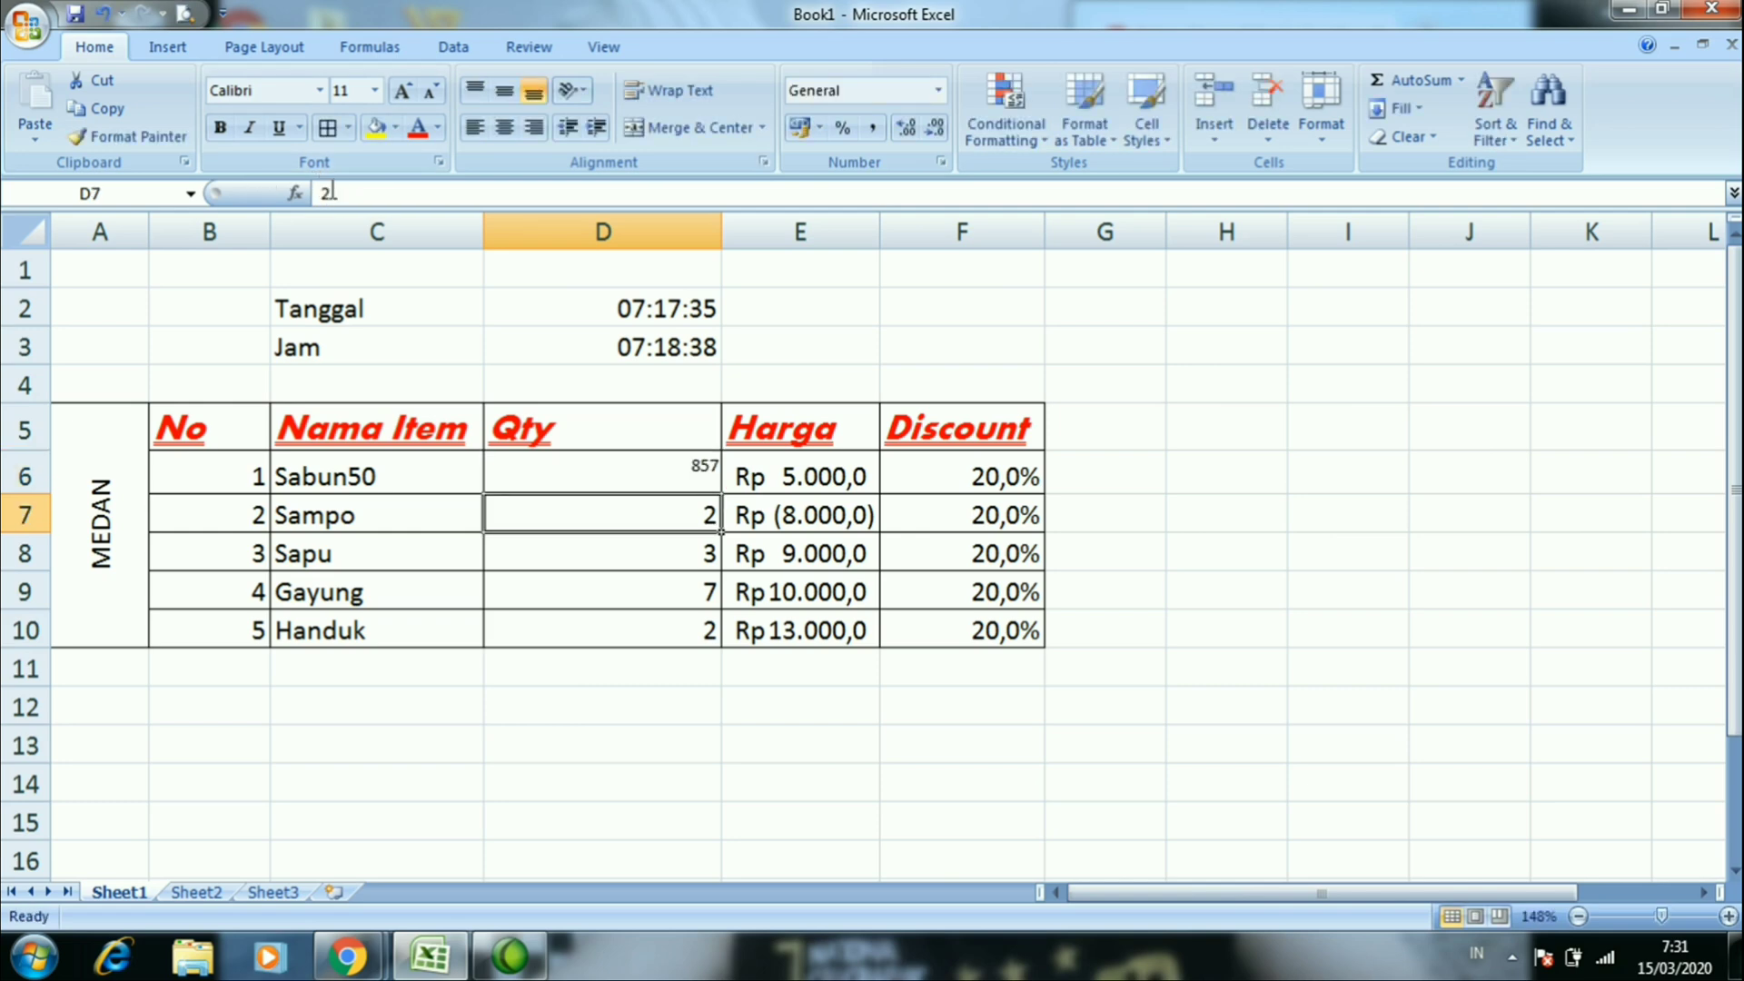
left_click(564, 468)
left_click(327, 193)
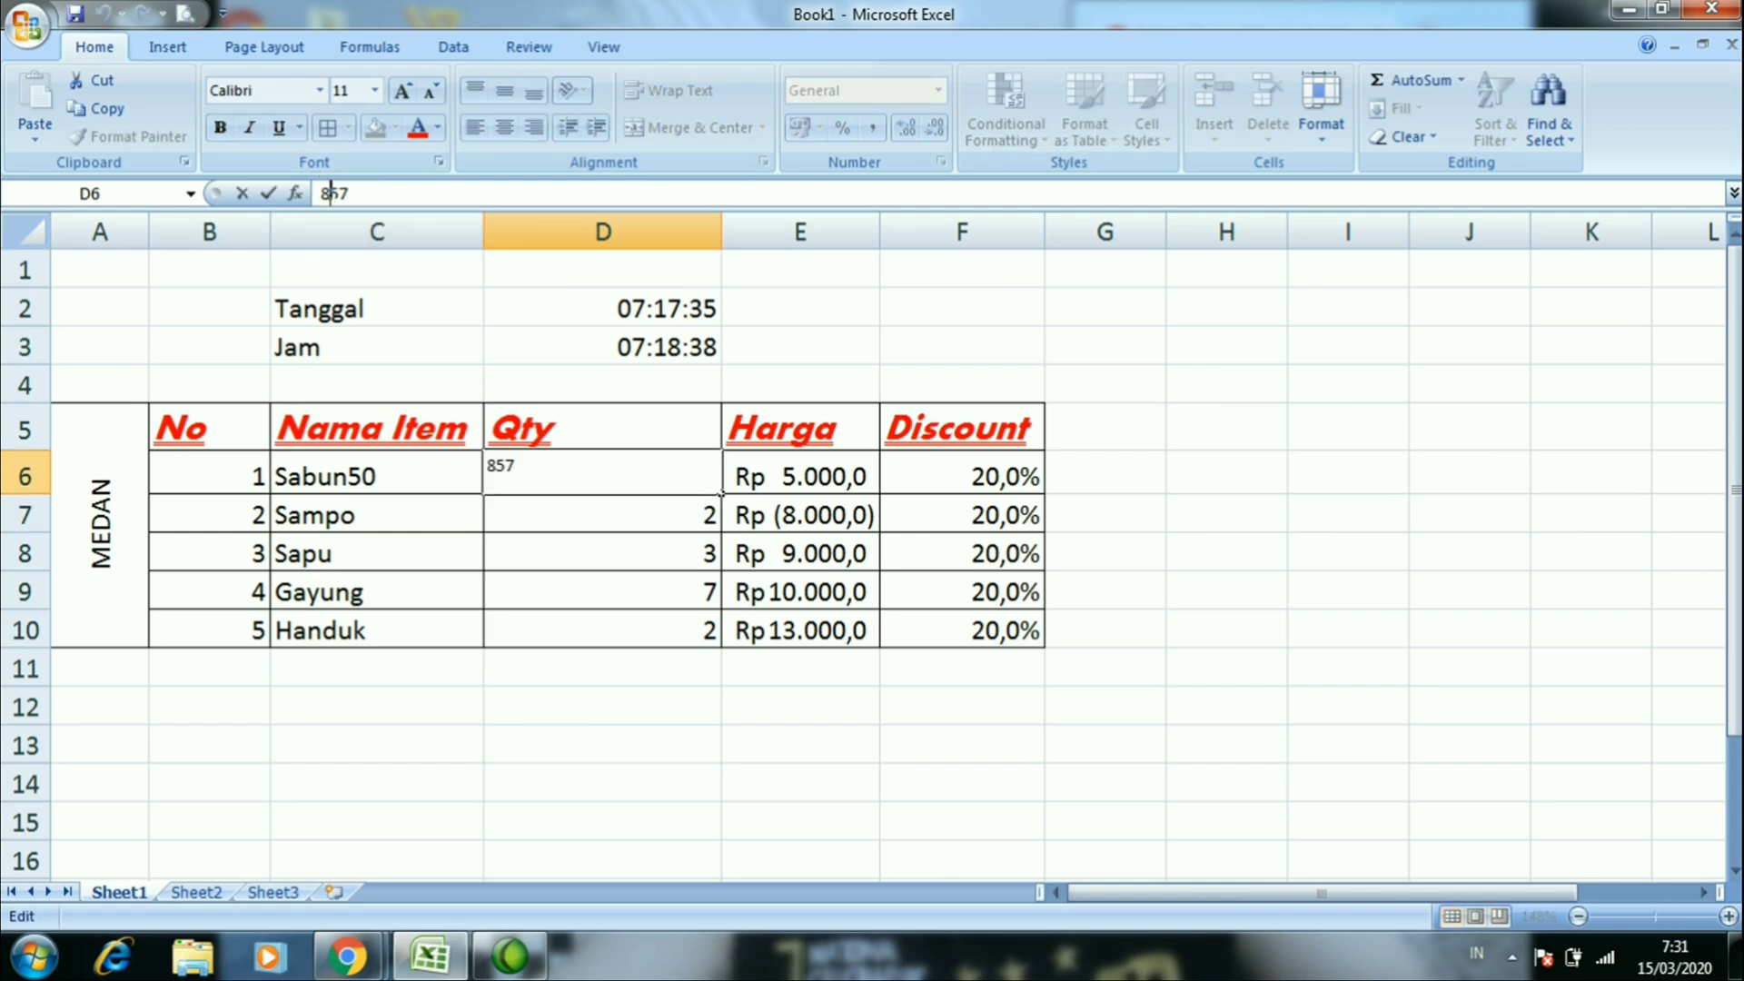
key("Return")
key("Up")
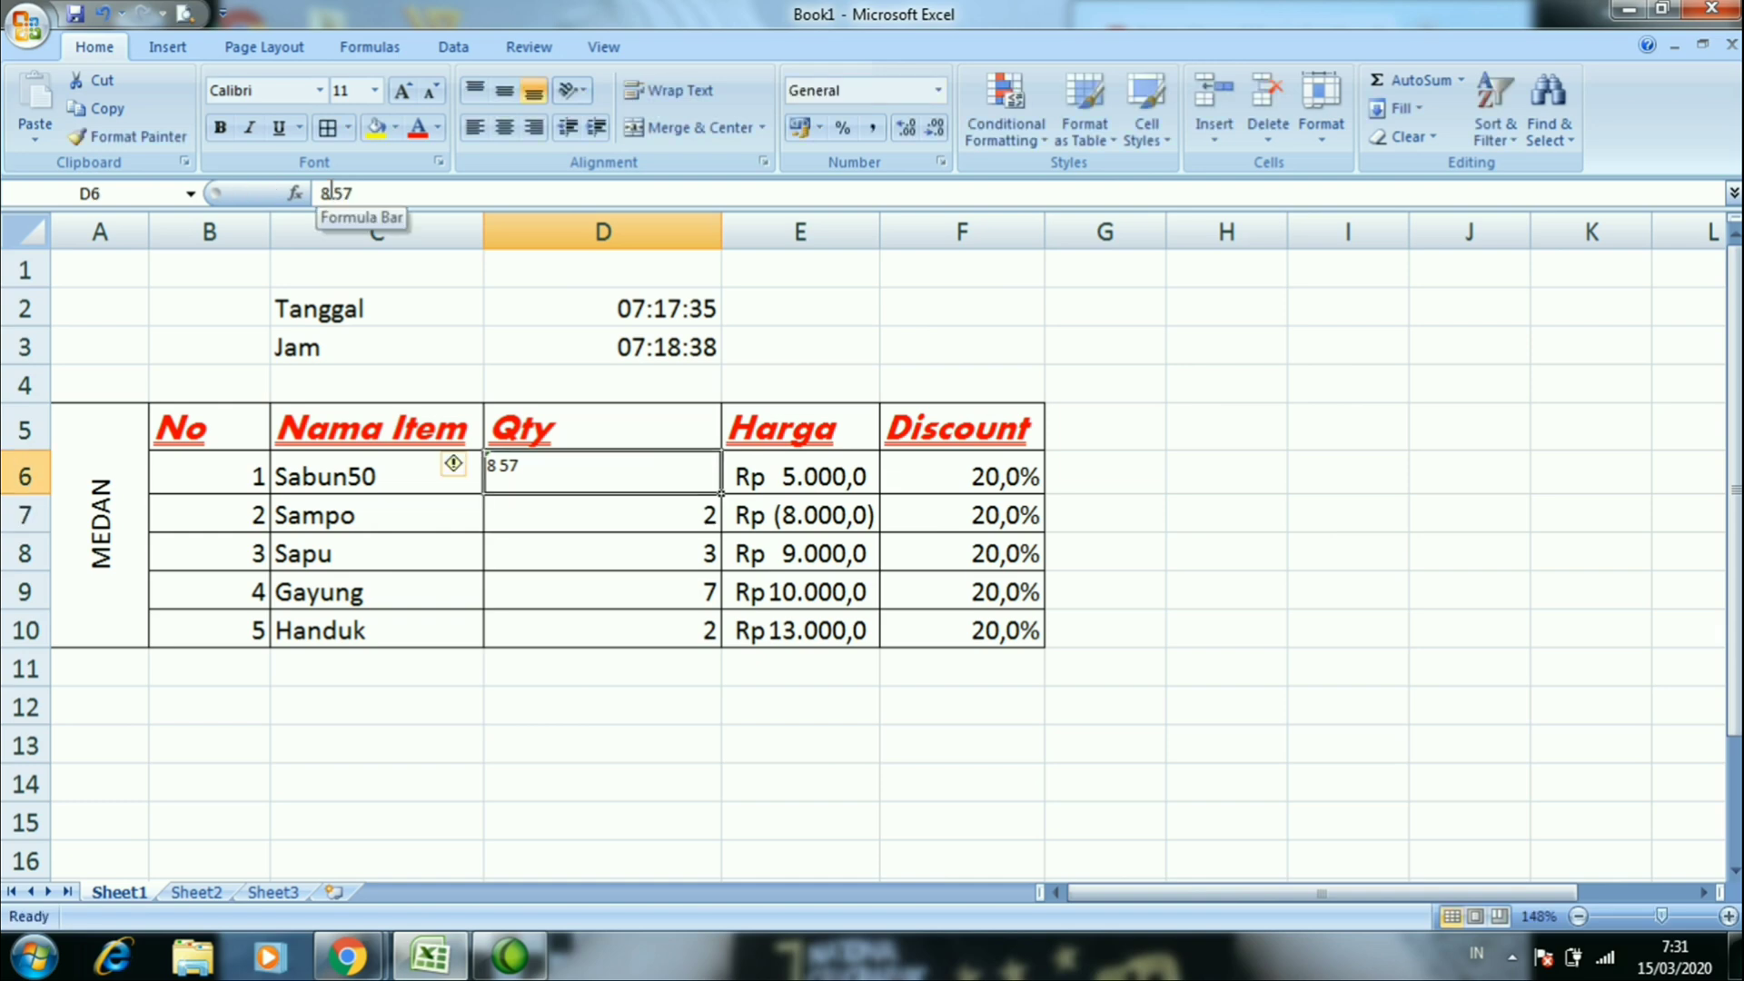
Undo the edits and the superscript effect in cell D6
key("ctrl+z")
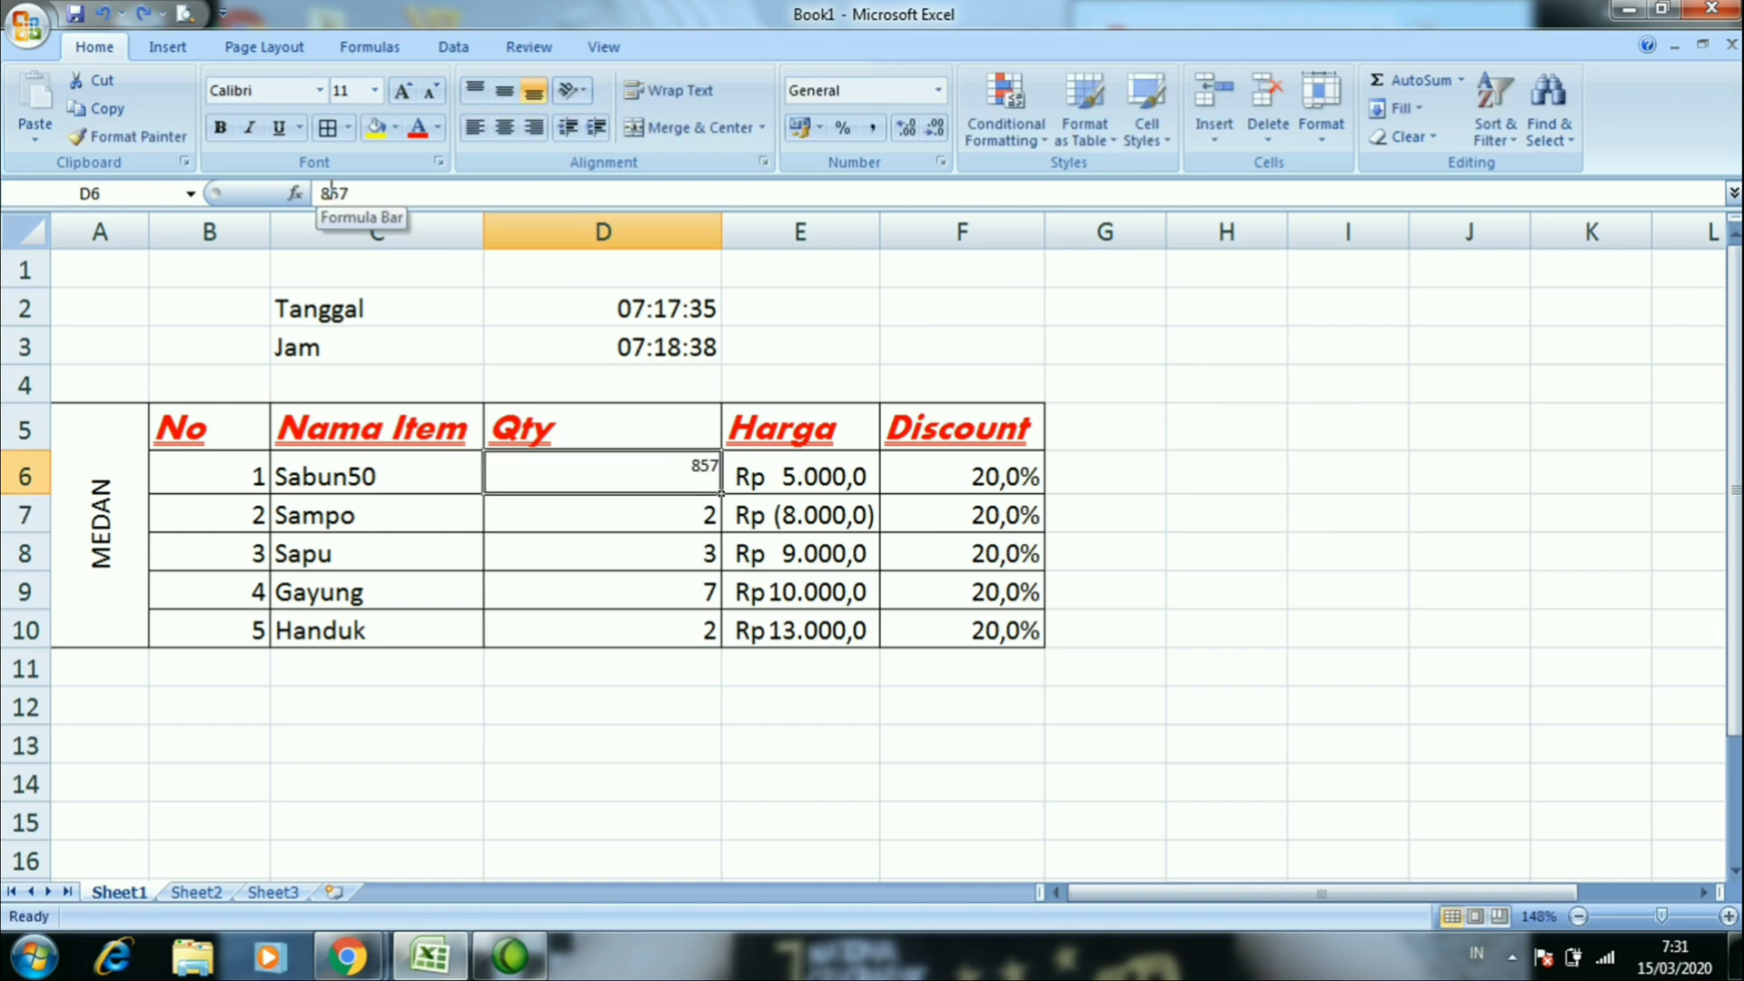
left_click(681, 555)
left_click(678, 488)
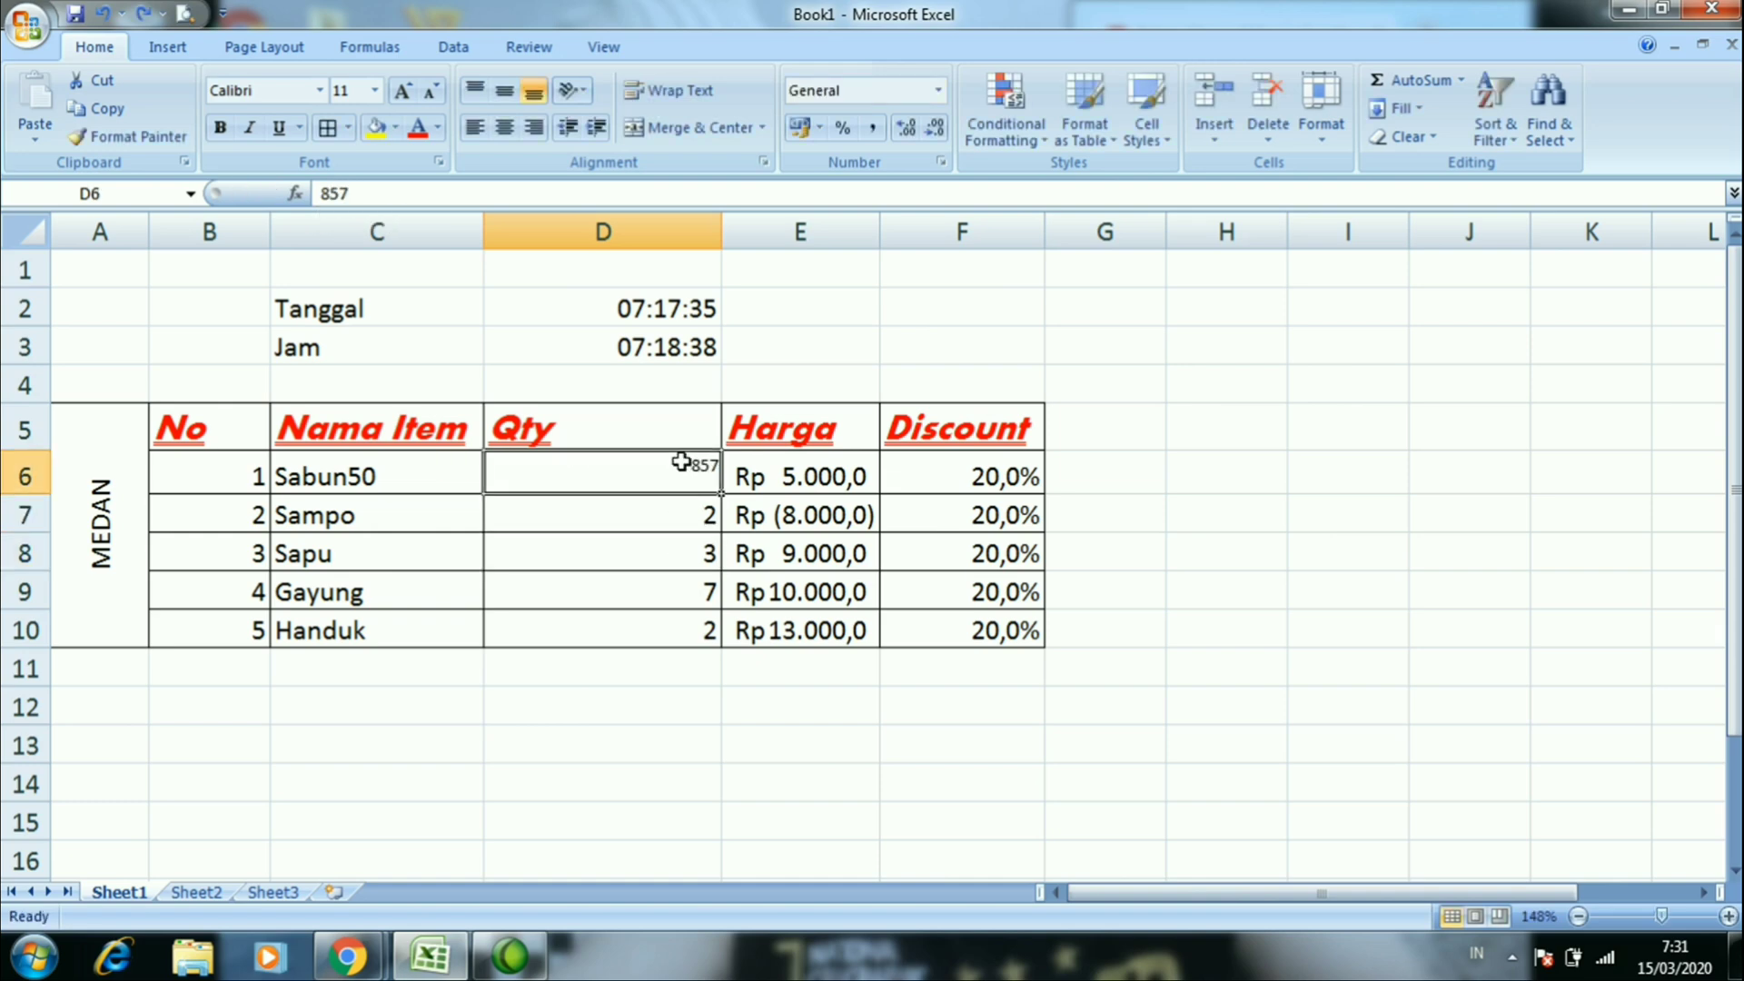
left_click(708, 498)
left_click(693, 460)
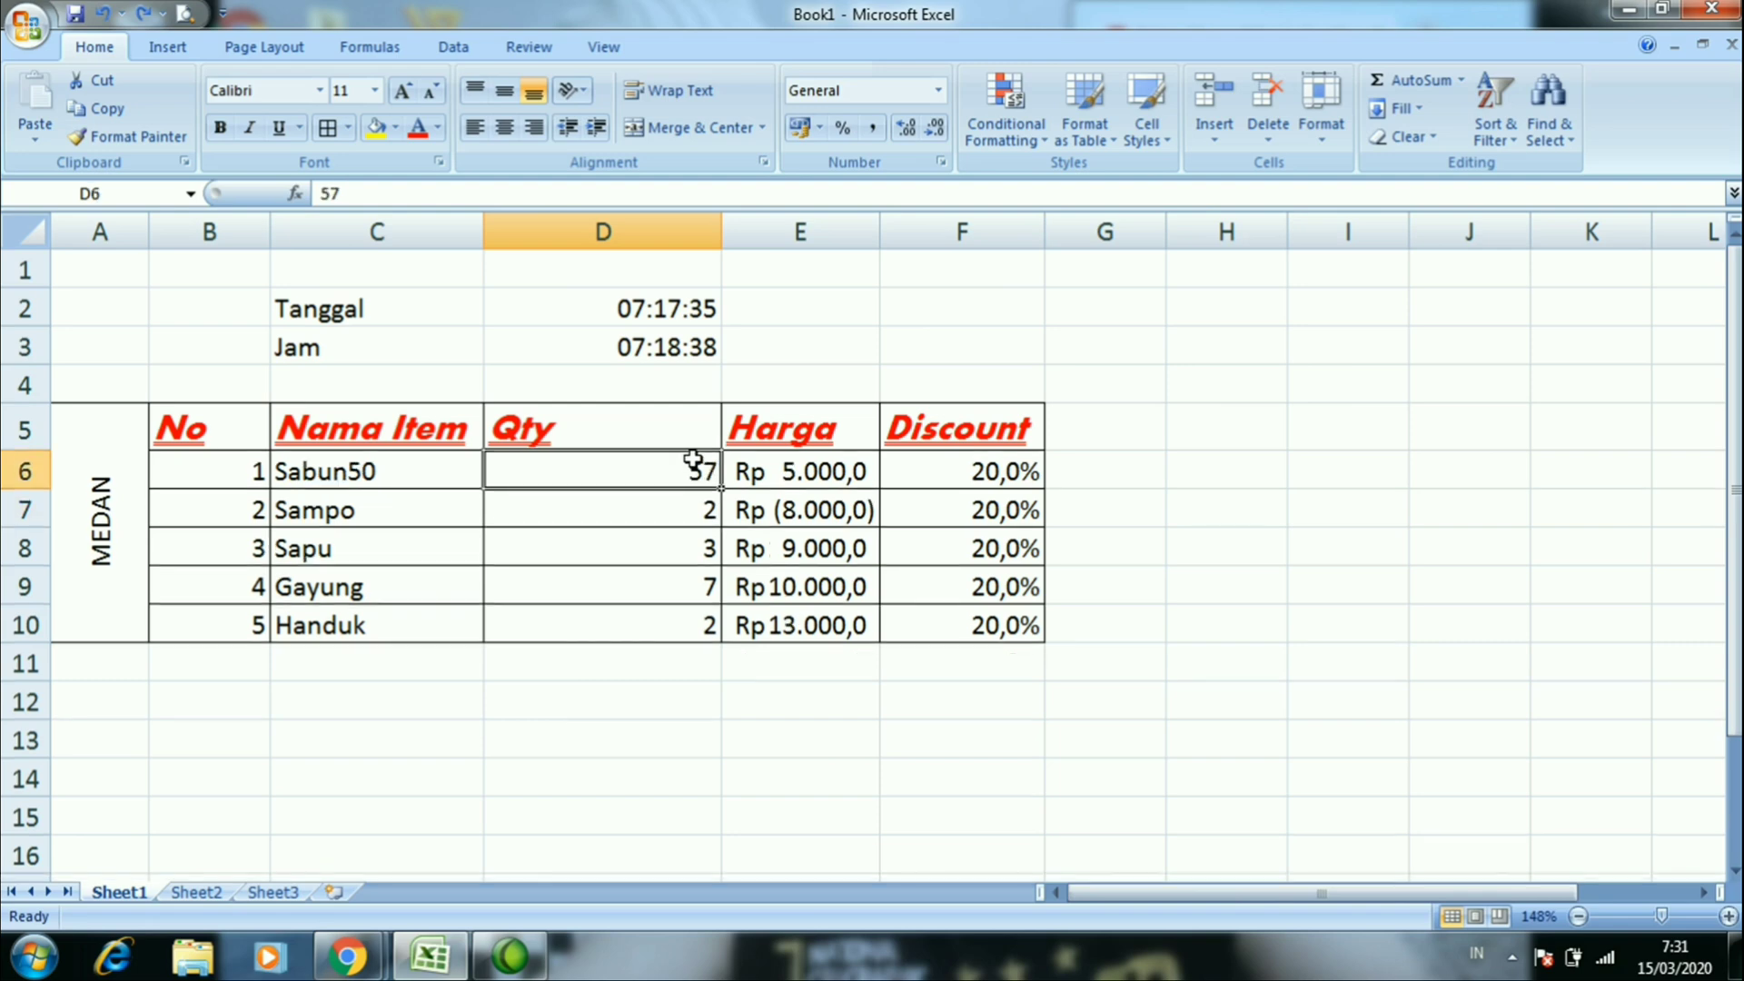
Change the Qty of Sabun50 in cell D6 to 5
left_click(406, 194)
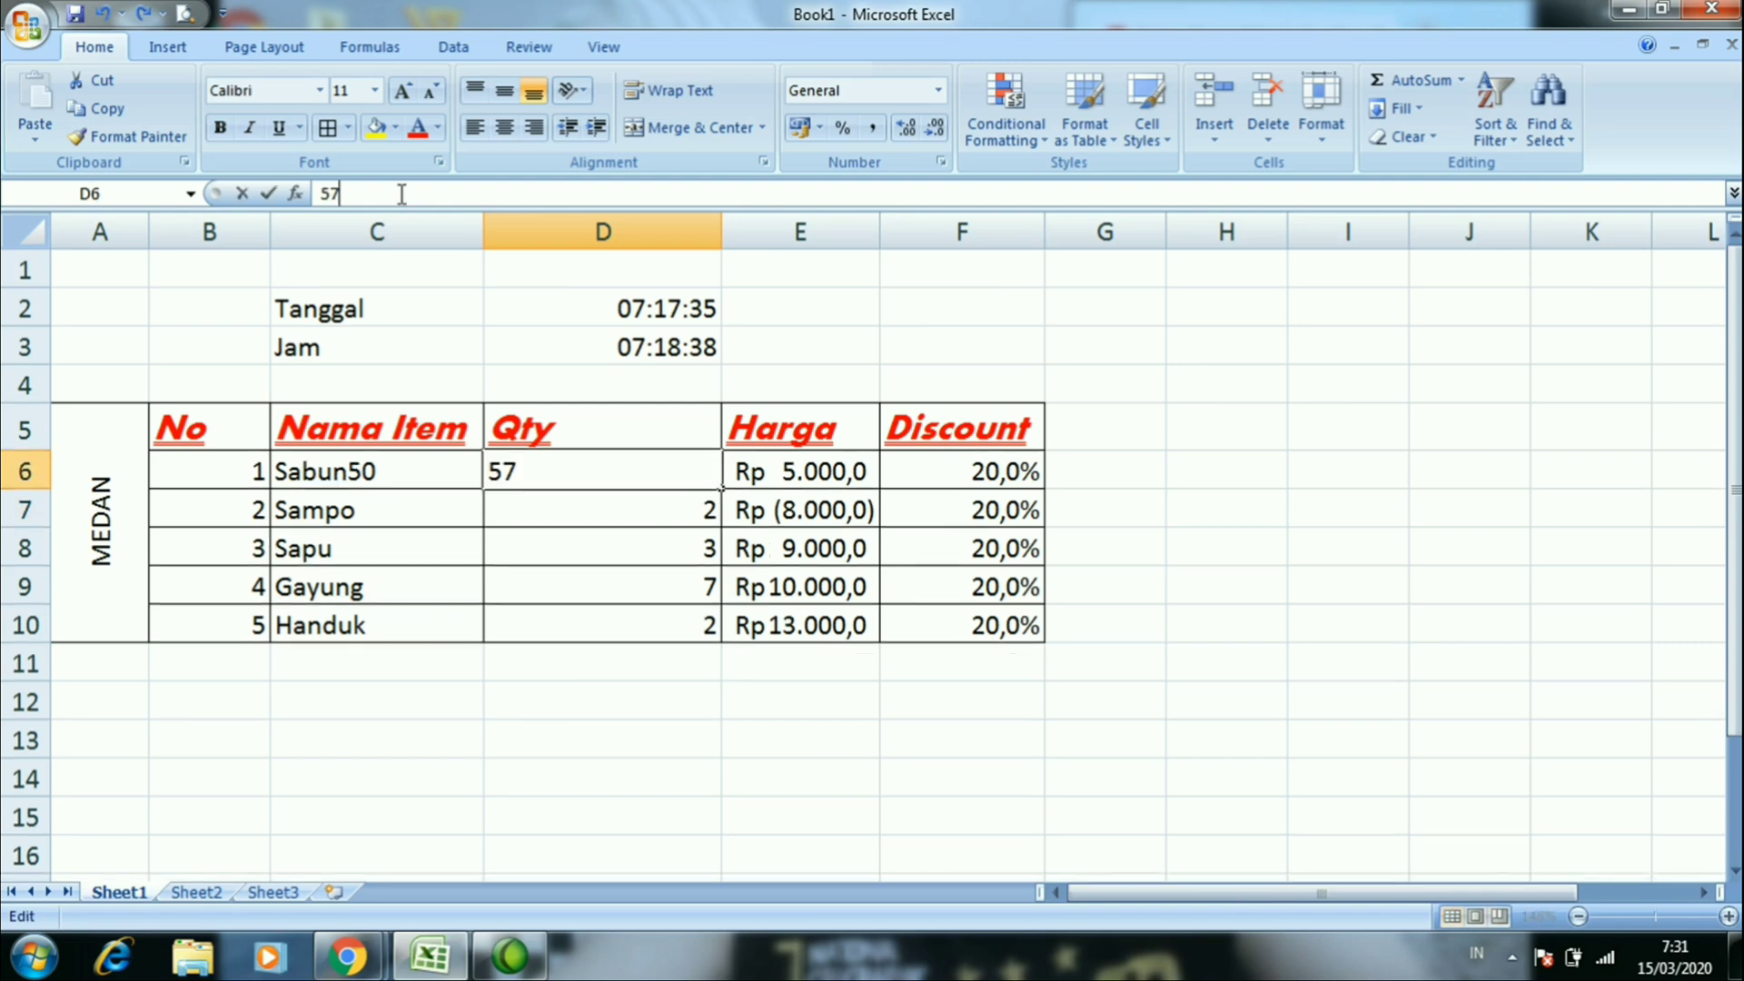
key("BackSpace")
left_click(626, 558)
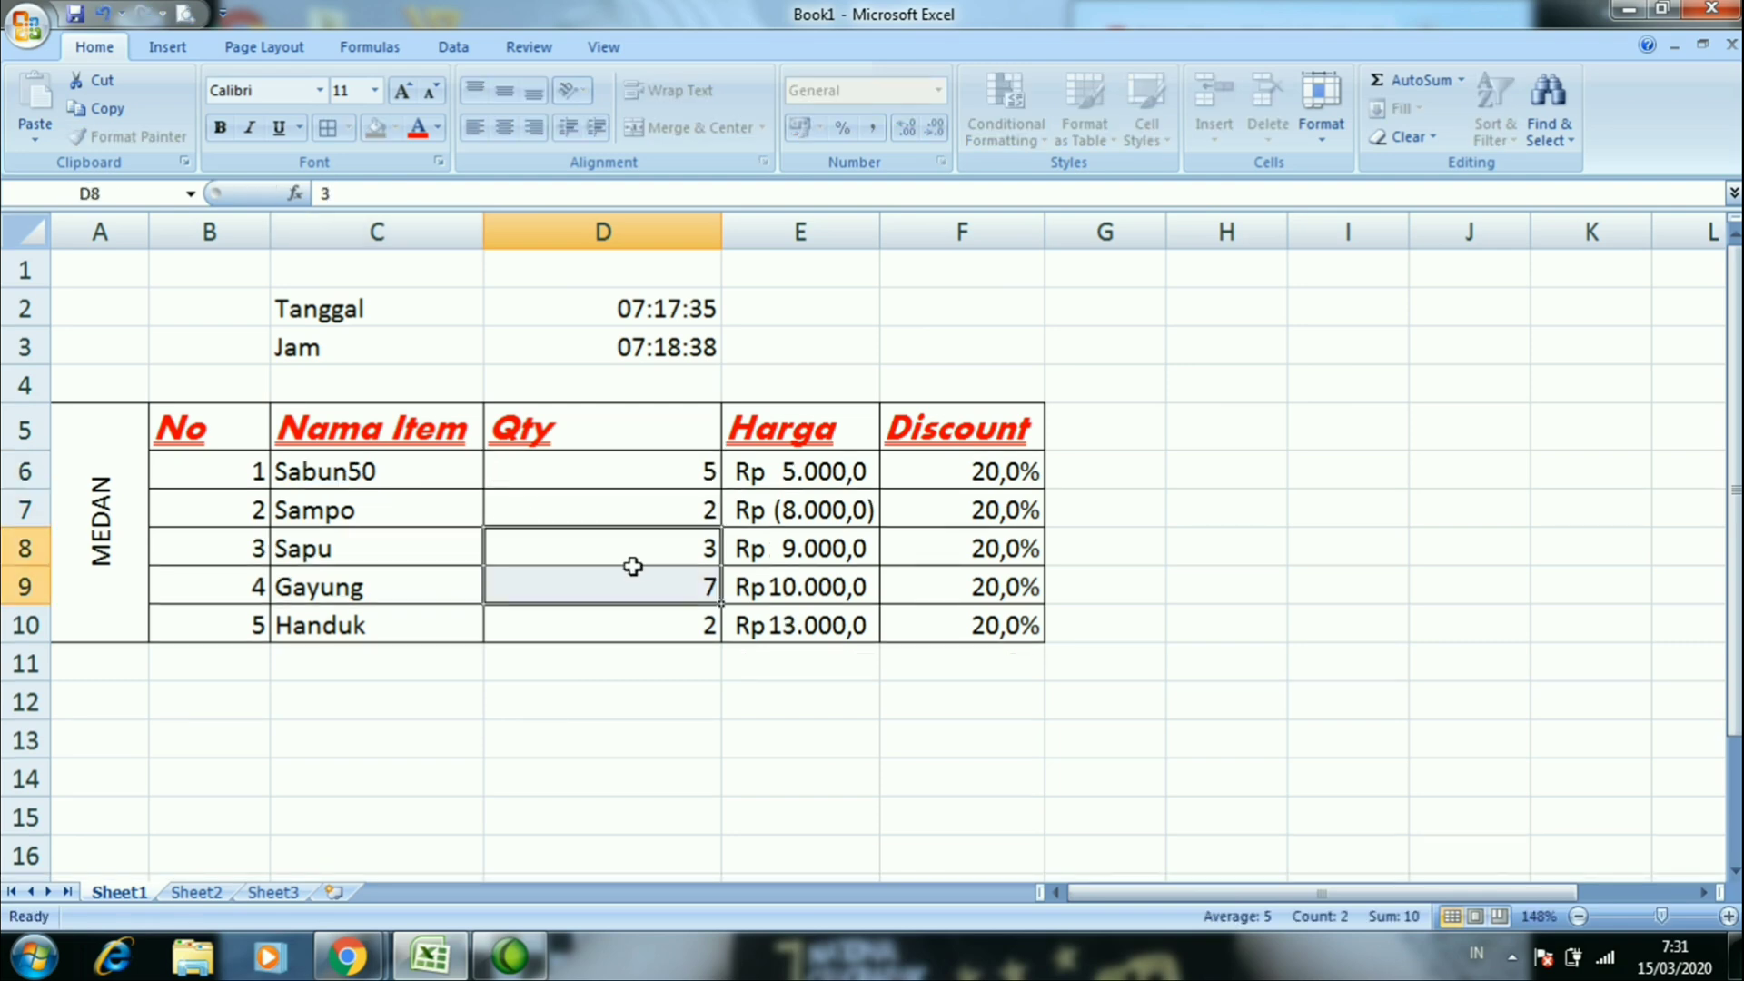
left_click(617, 474)
right_click(620, 477)
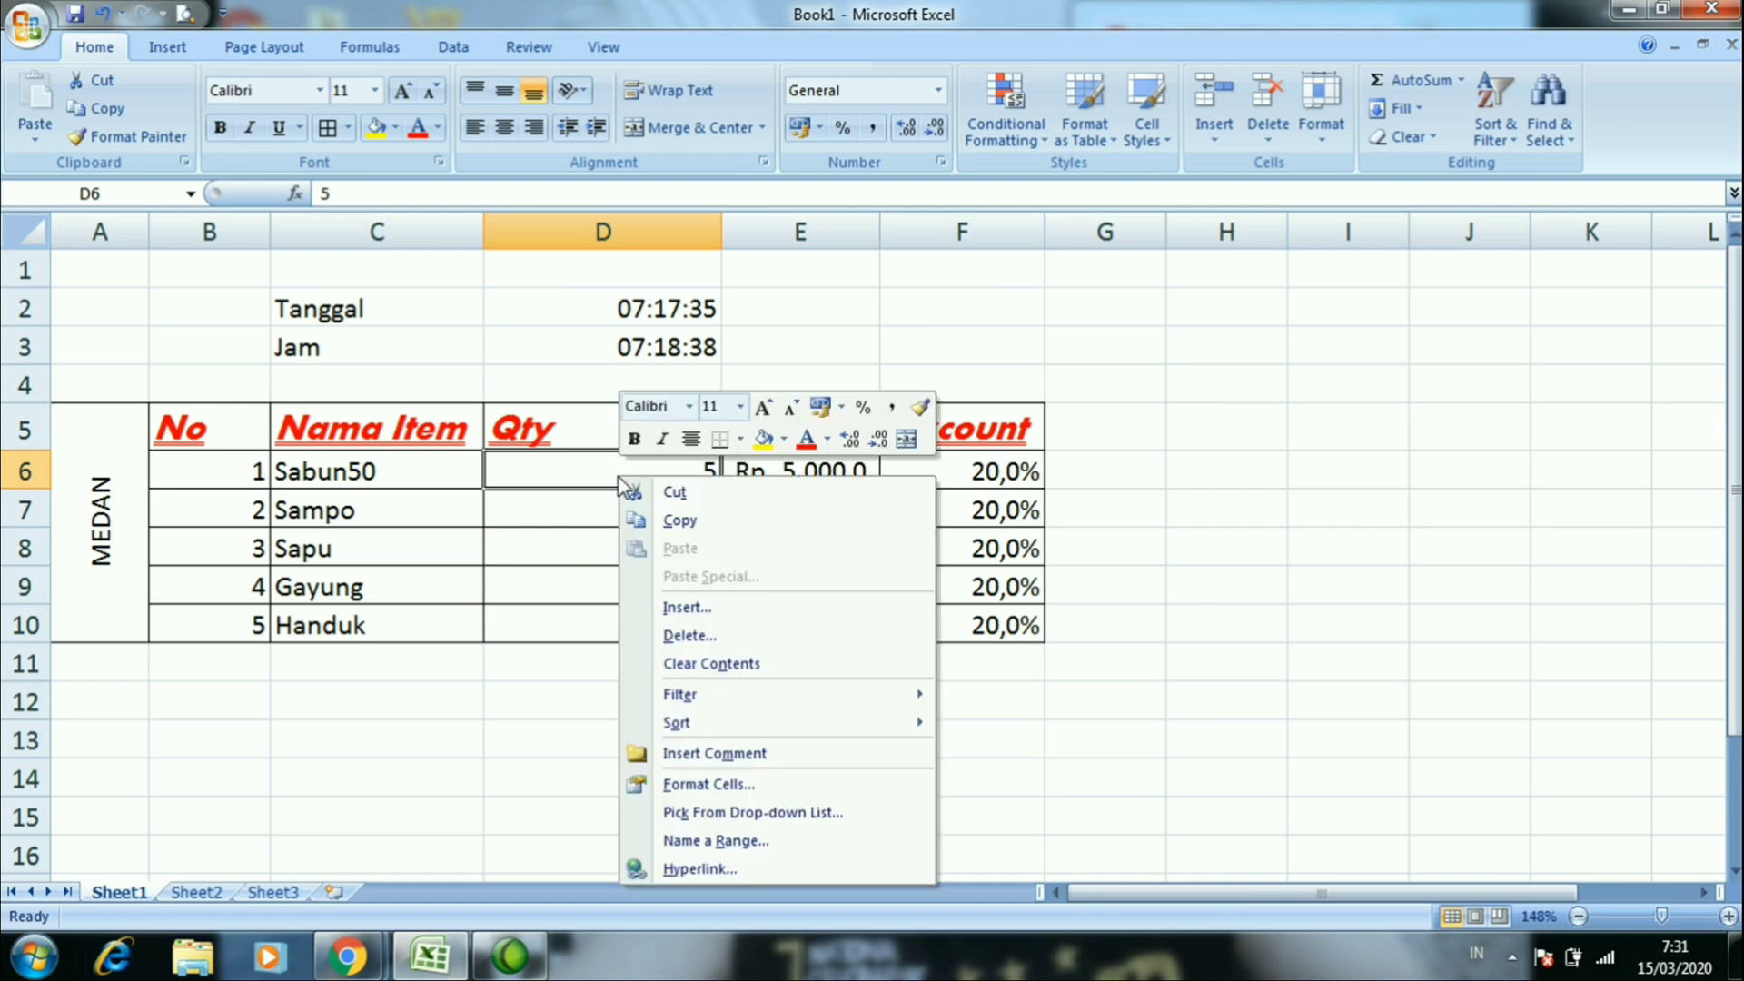
left_click(696, 787)
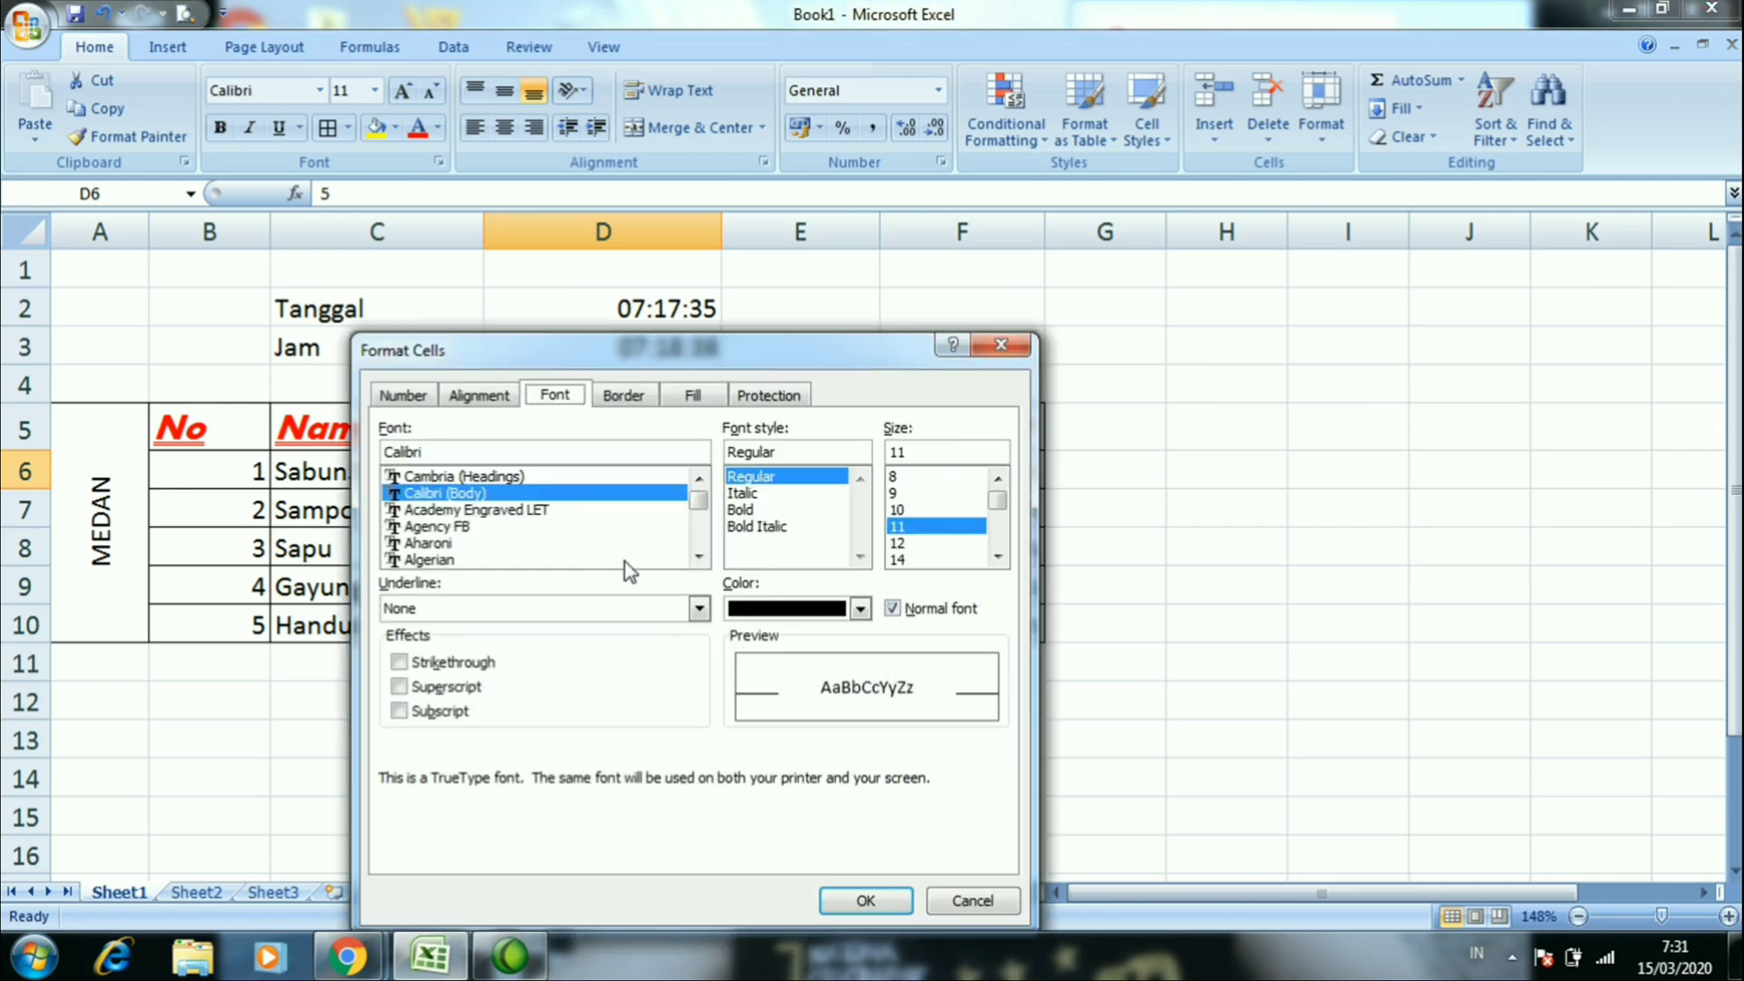
left_click(622, 397)
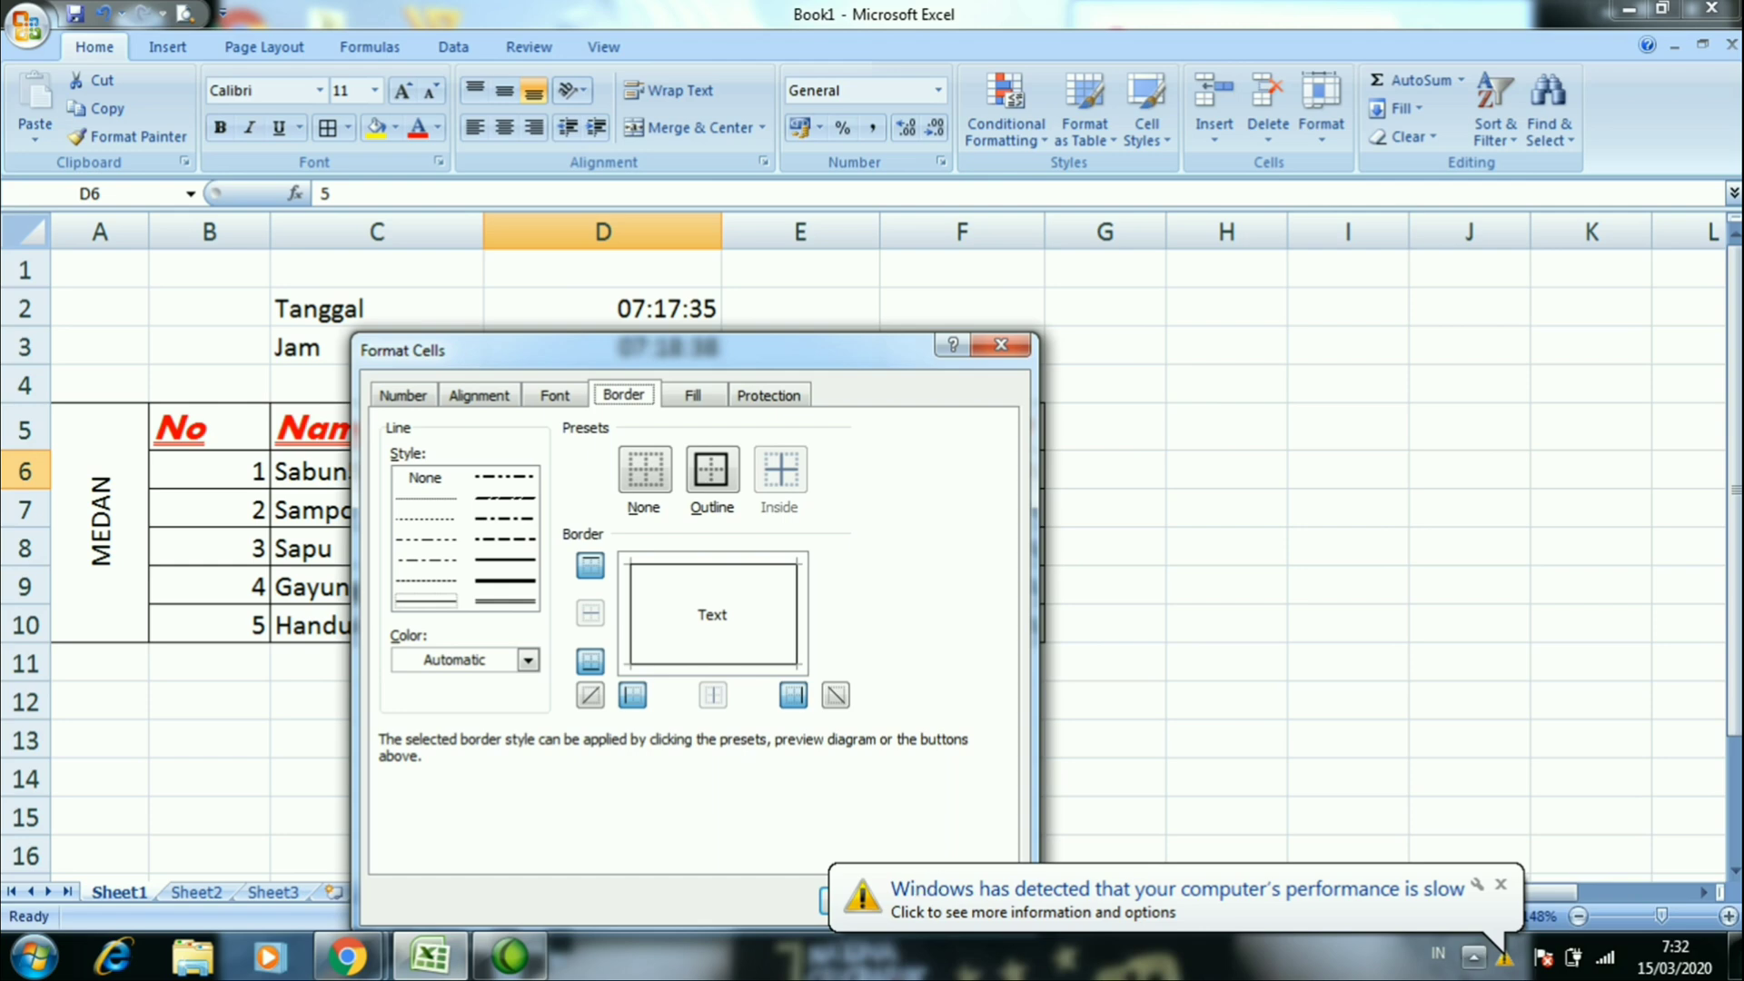
left_click(1503, 887)
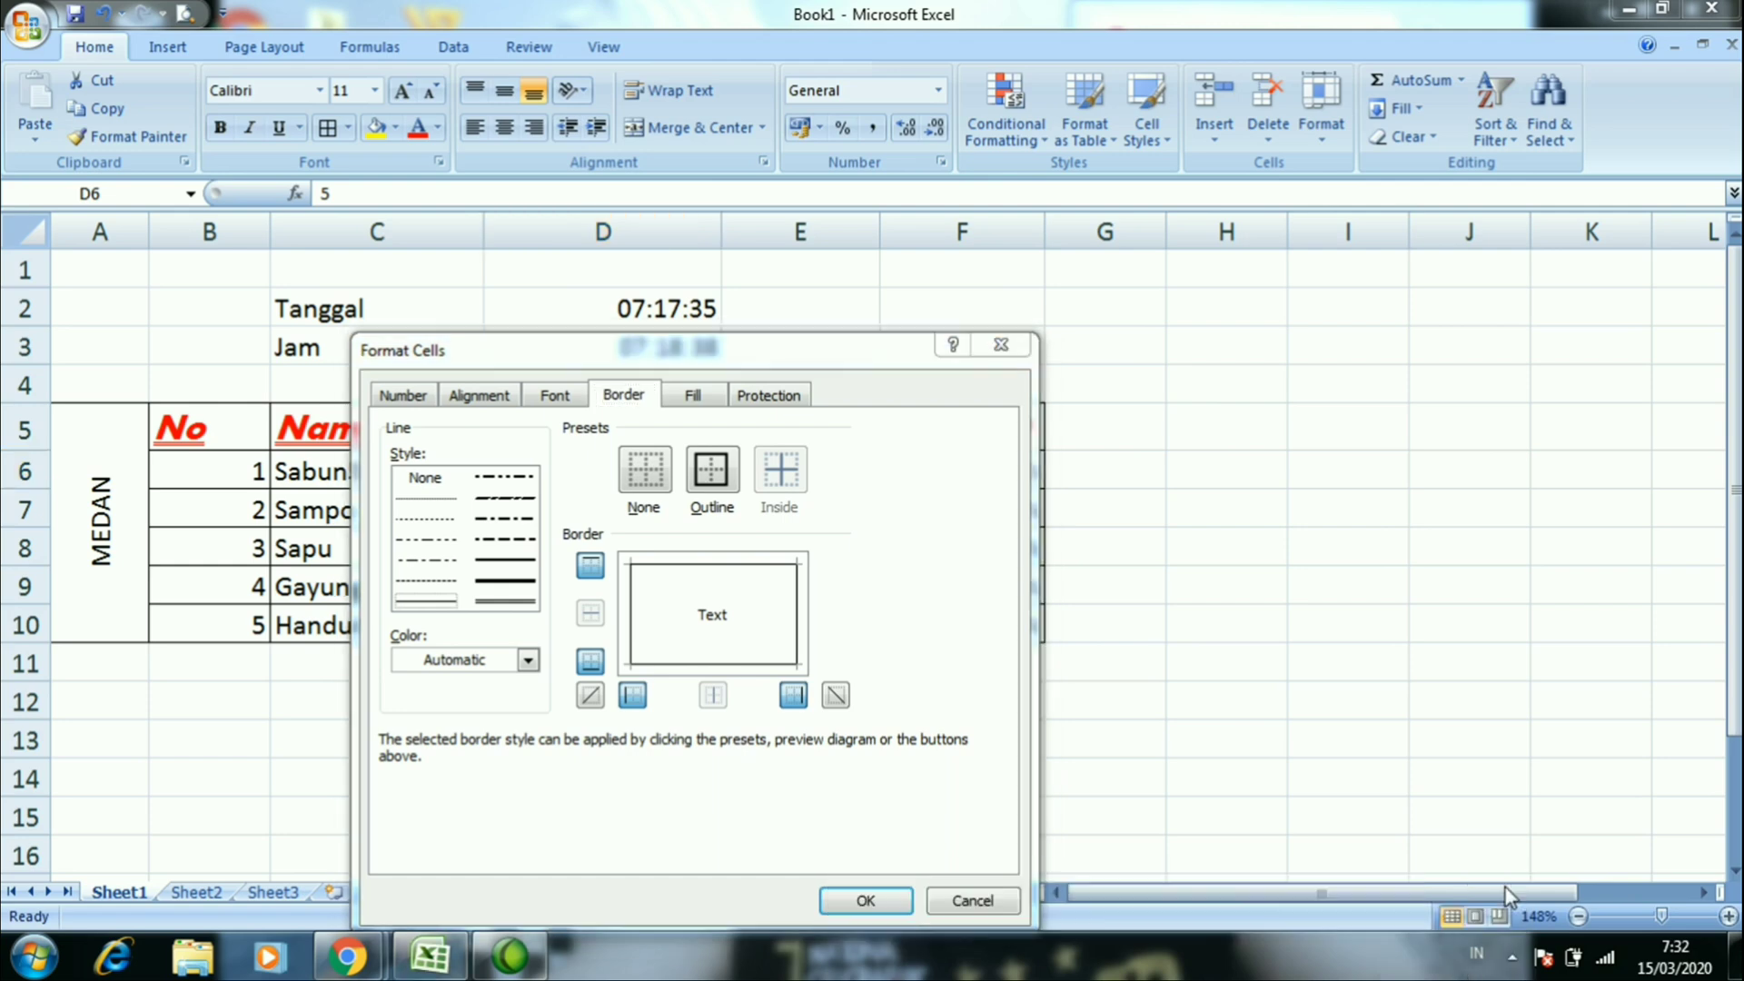
left_click(968, 325)
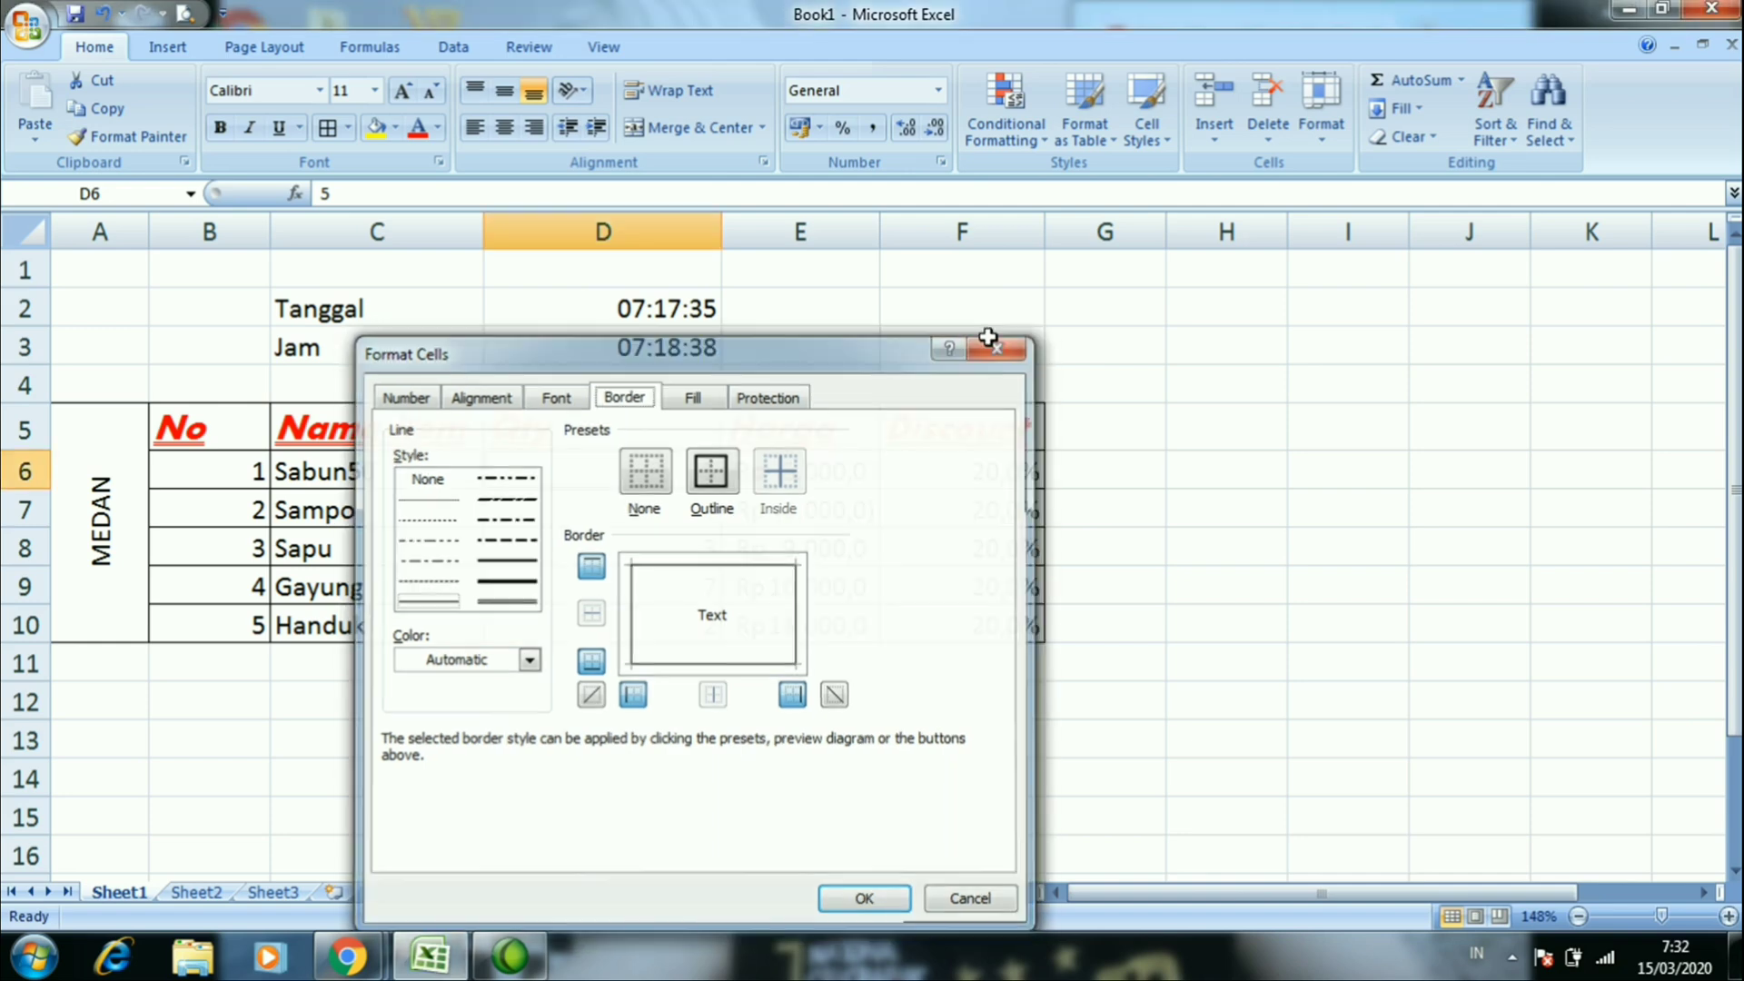
left_click(1001, 344)
Select the table range B5:F10 and set a double line on all four outer edges in its border settings
left_click(216, 424)
left_click_drag(549, 578, 947, 634)
right_click(947, 634)
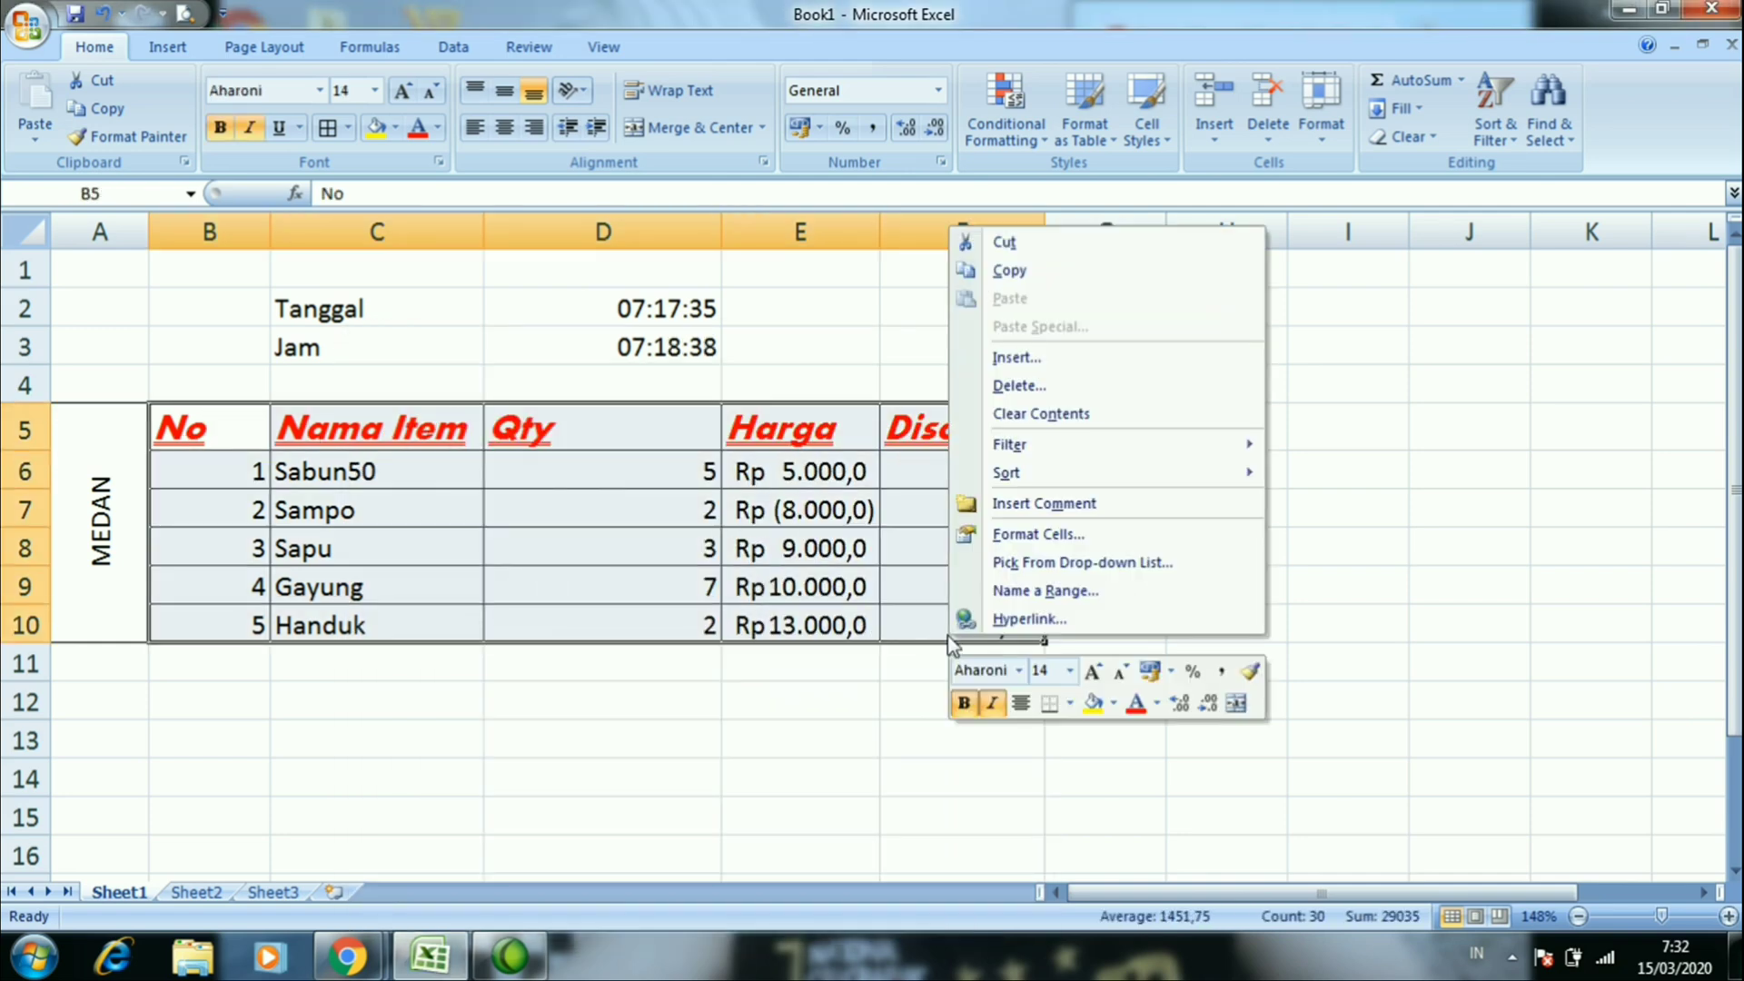
left_click(1002, 536)
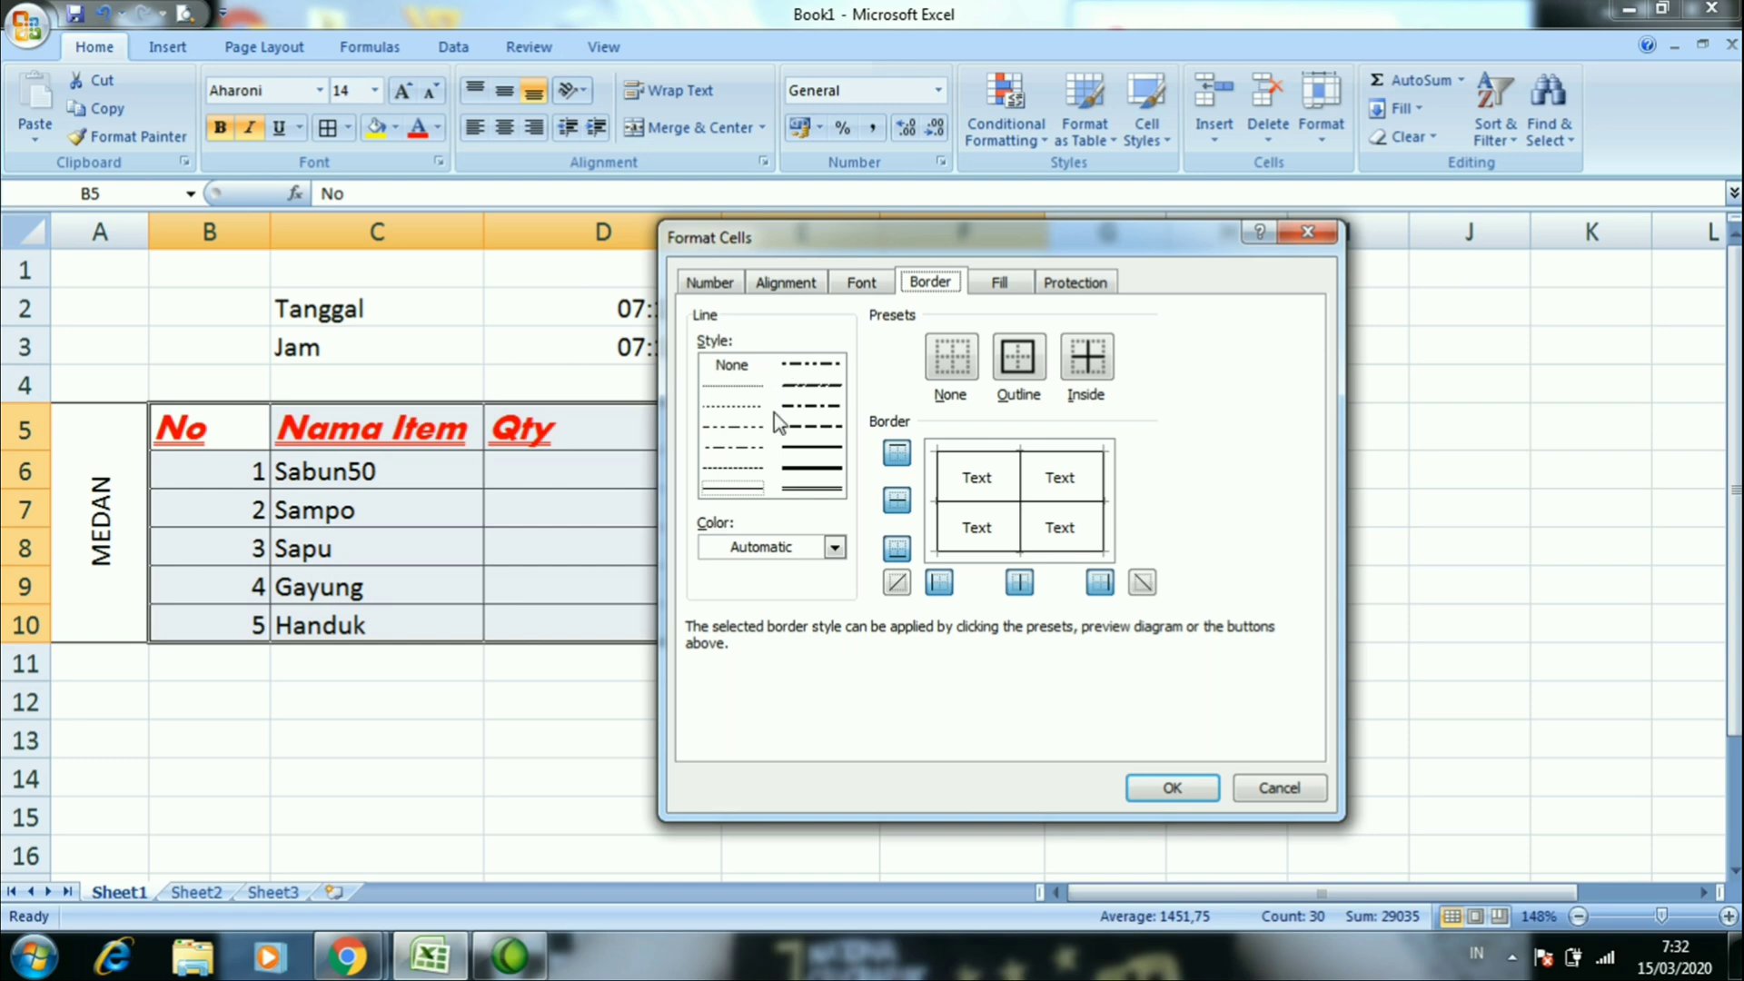
left_click(812, 488)
left_click(994, 452)
left_click(1103, 495)
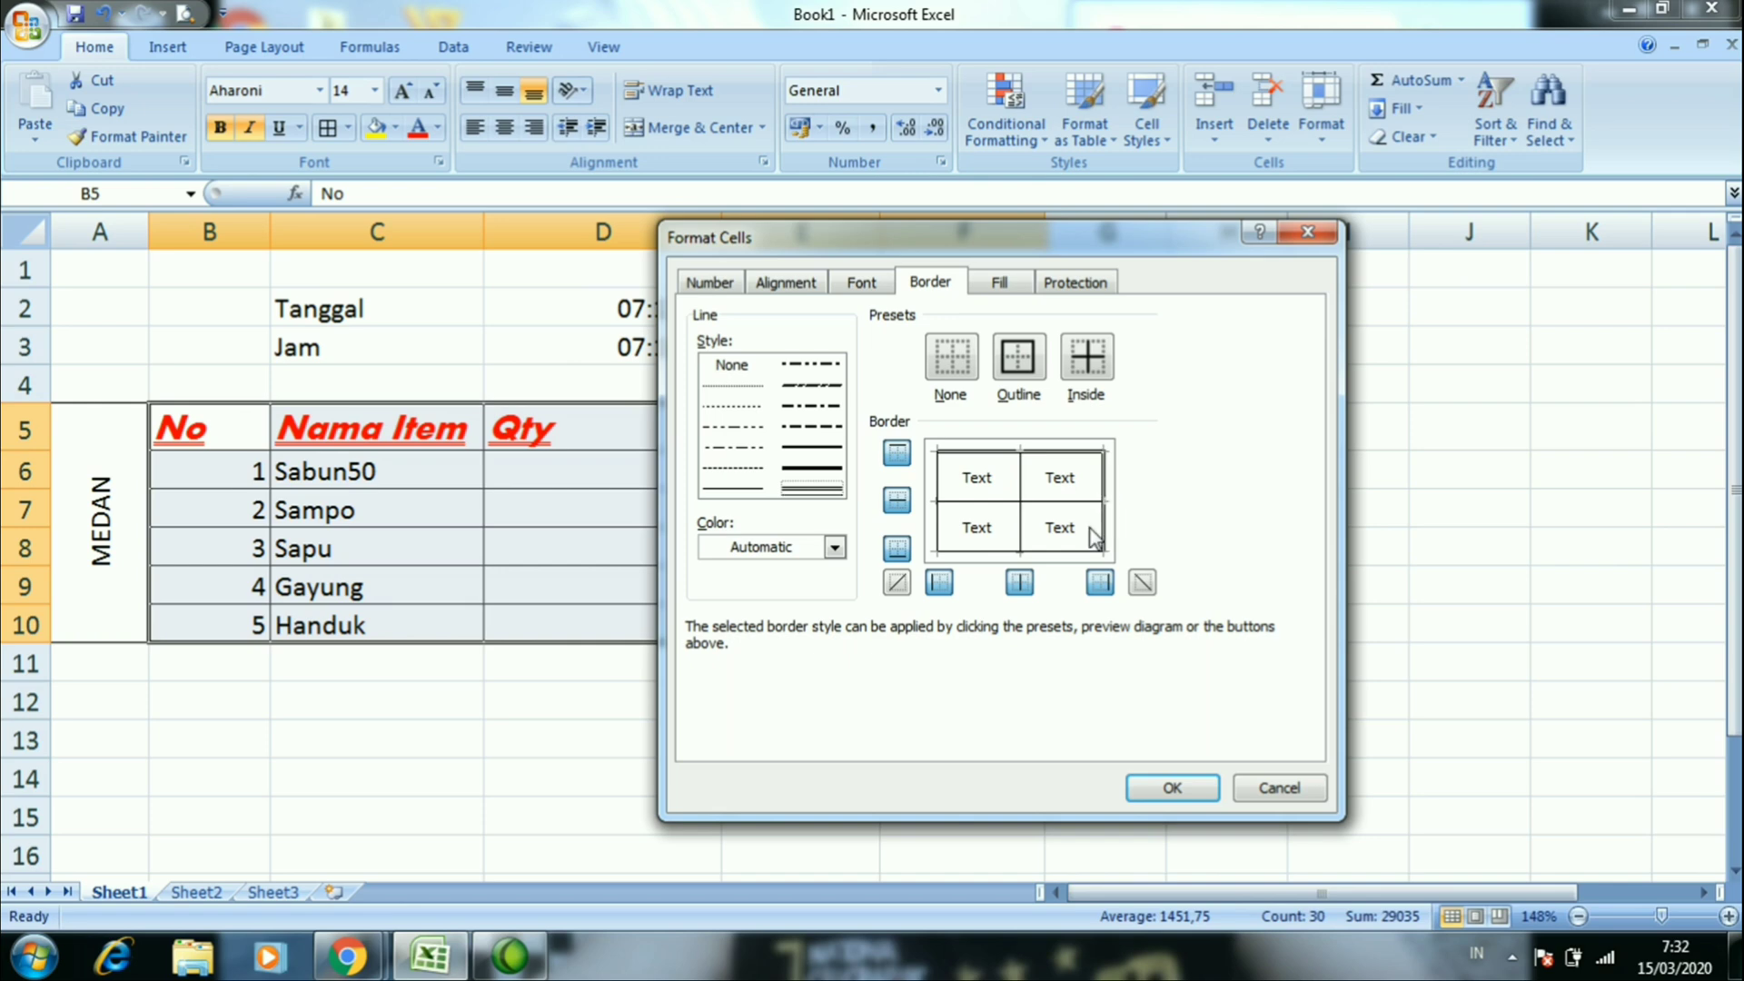
left_click(1076, 551)
left_click(939, 518)
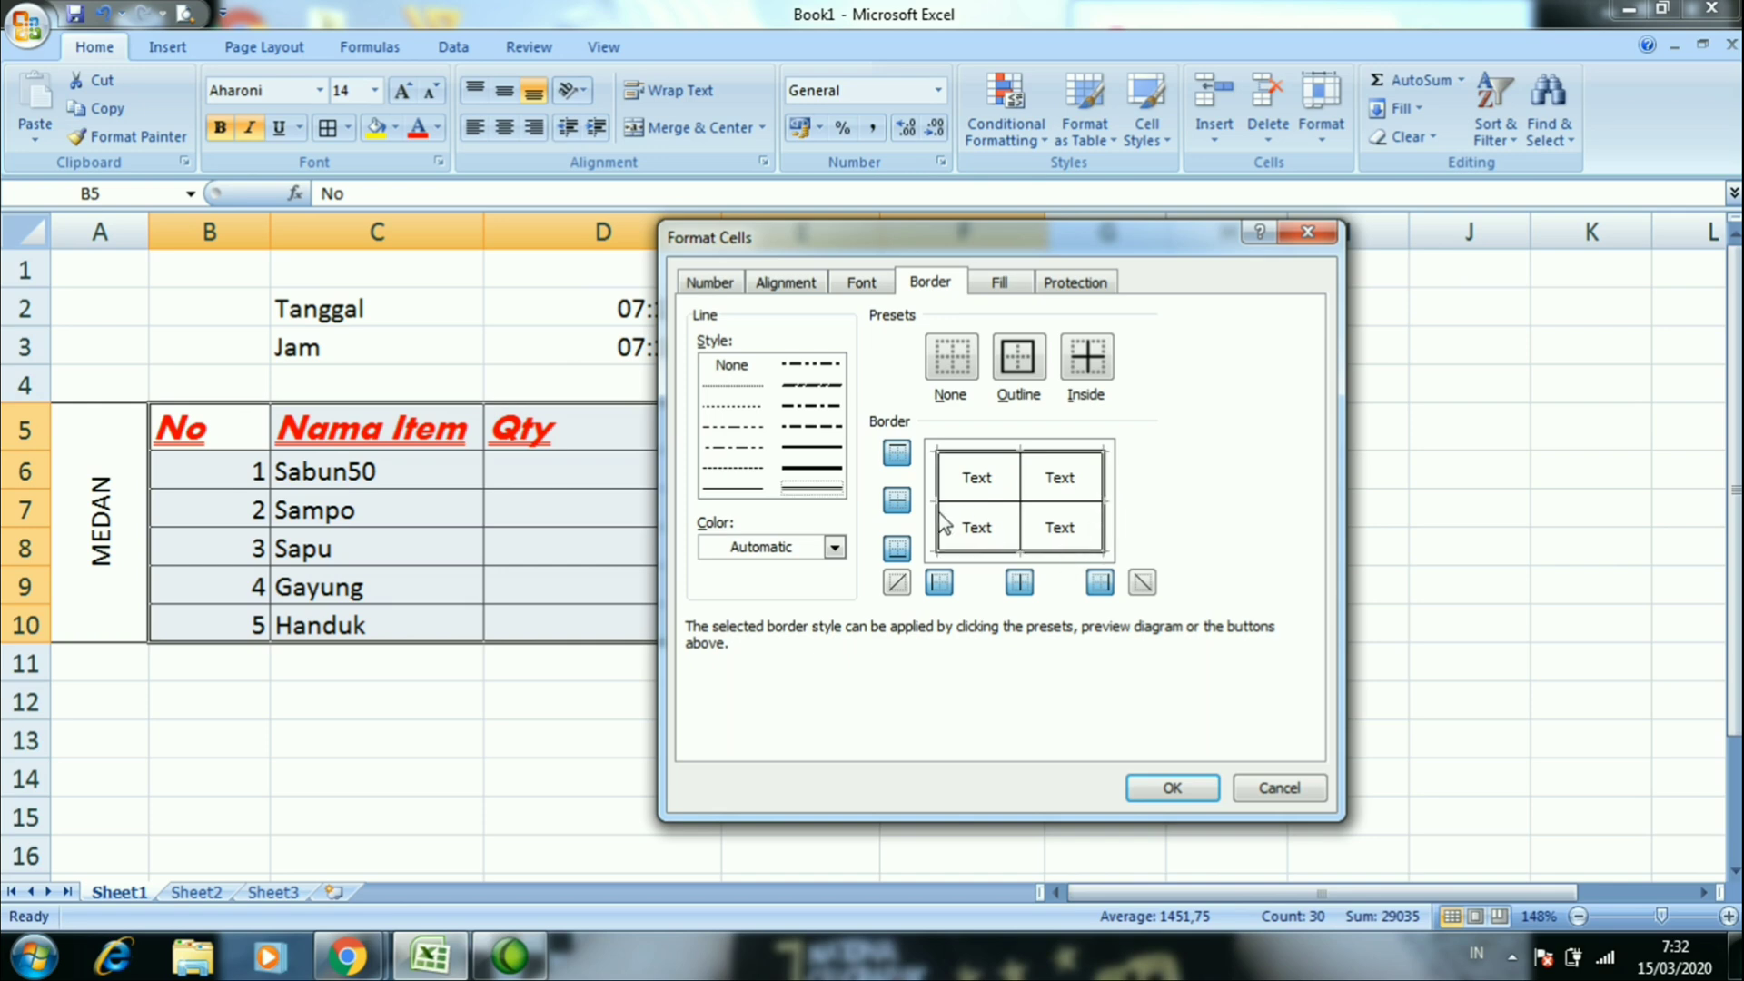
Recolor the double outer border red on all four edges and apply it to the table
left_click(833, 547)
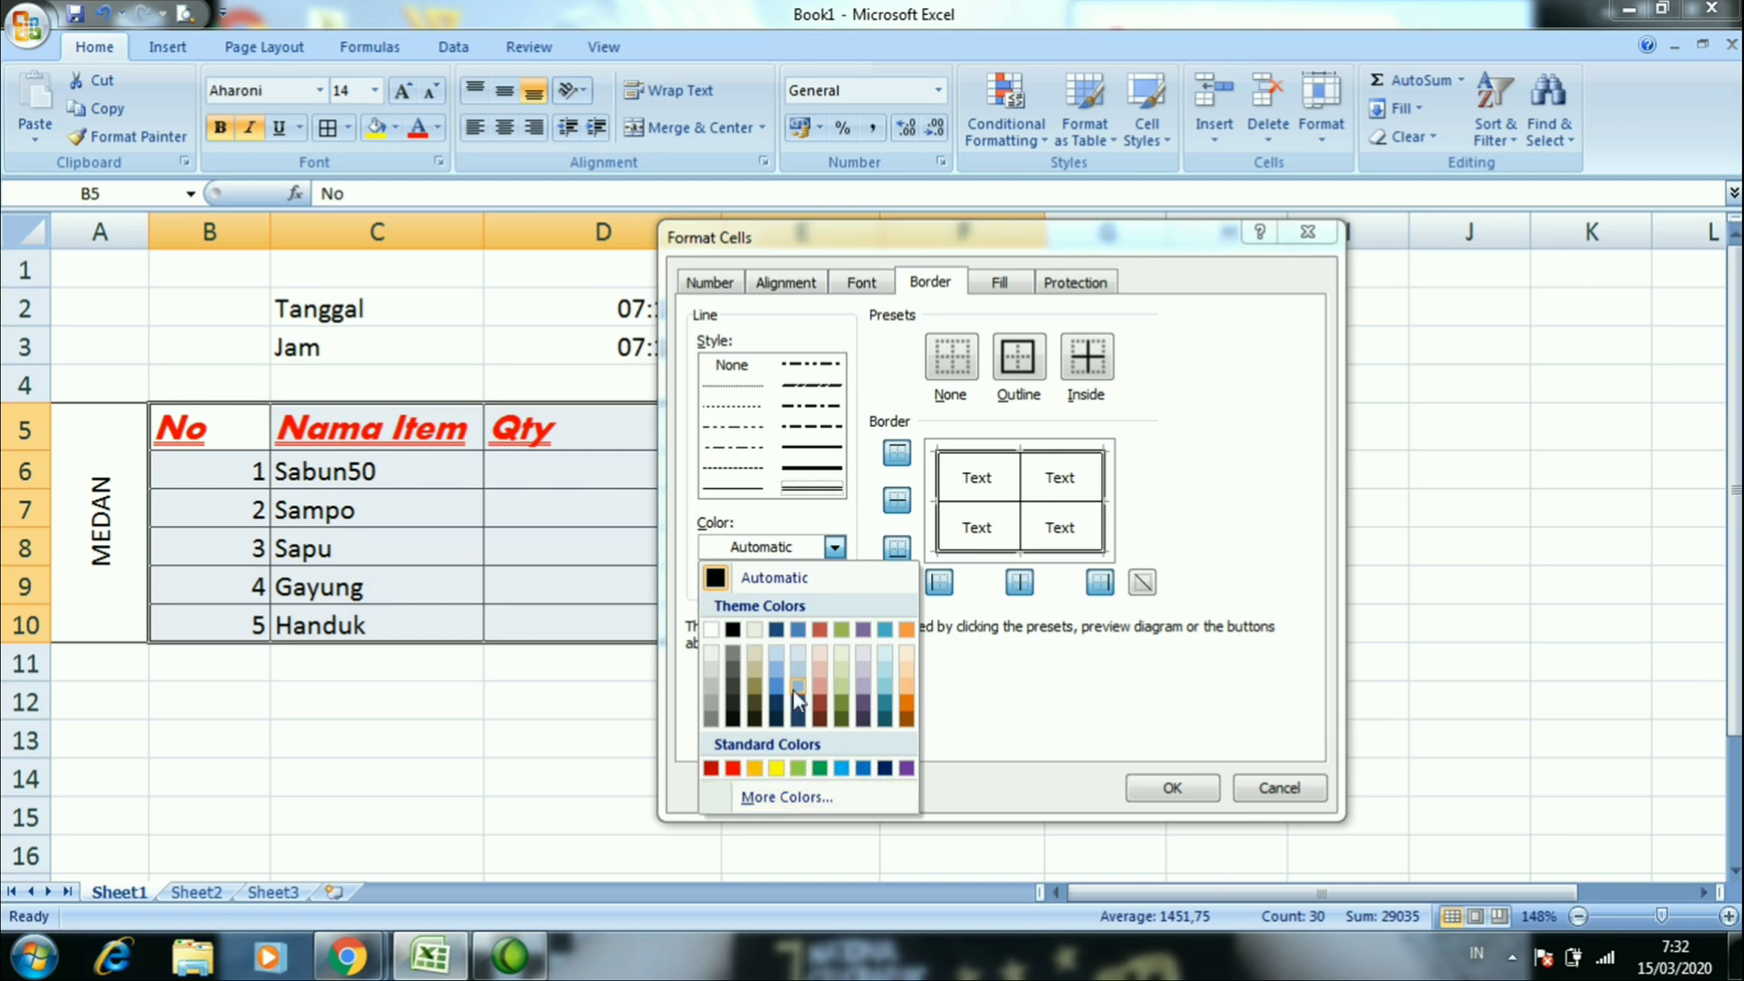
left_click(737, 768)
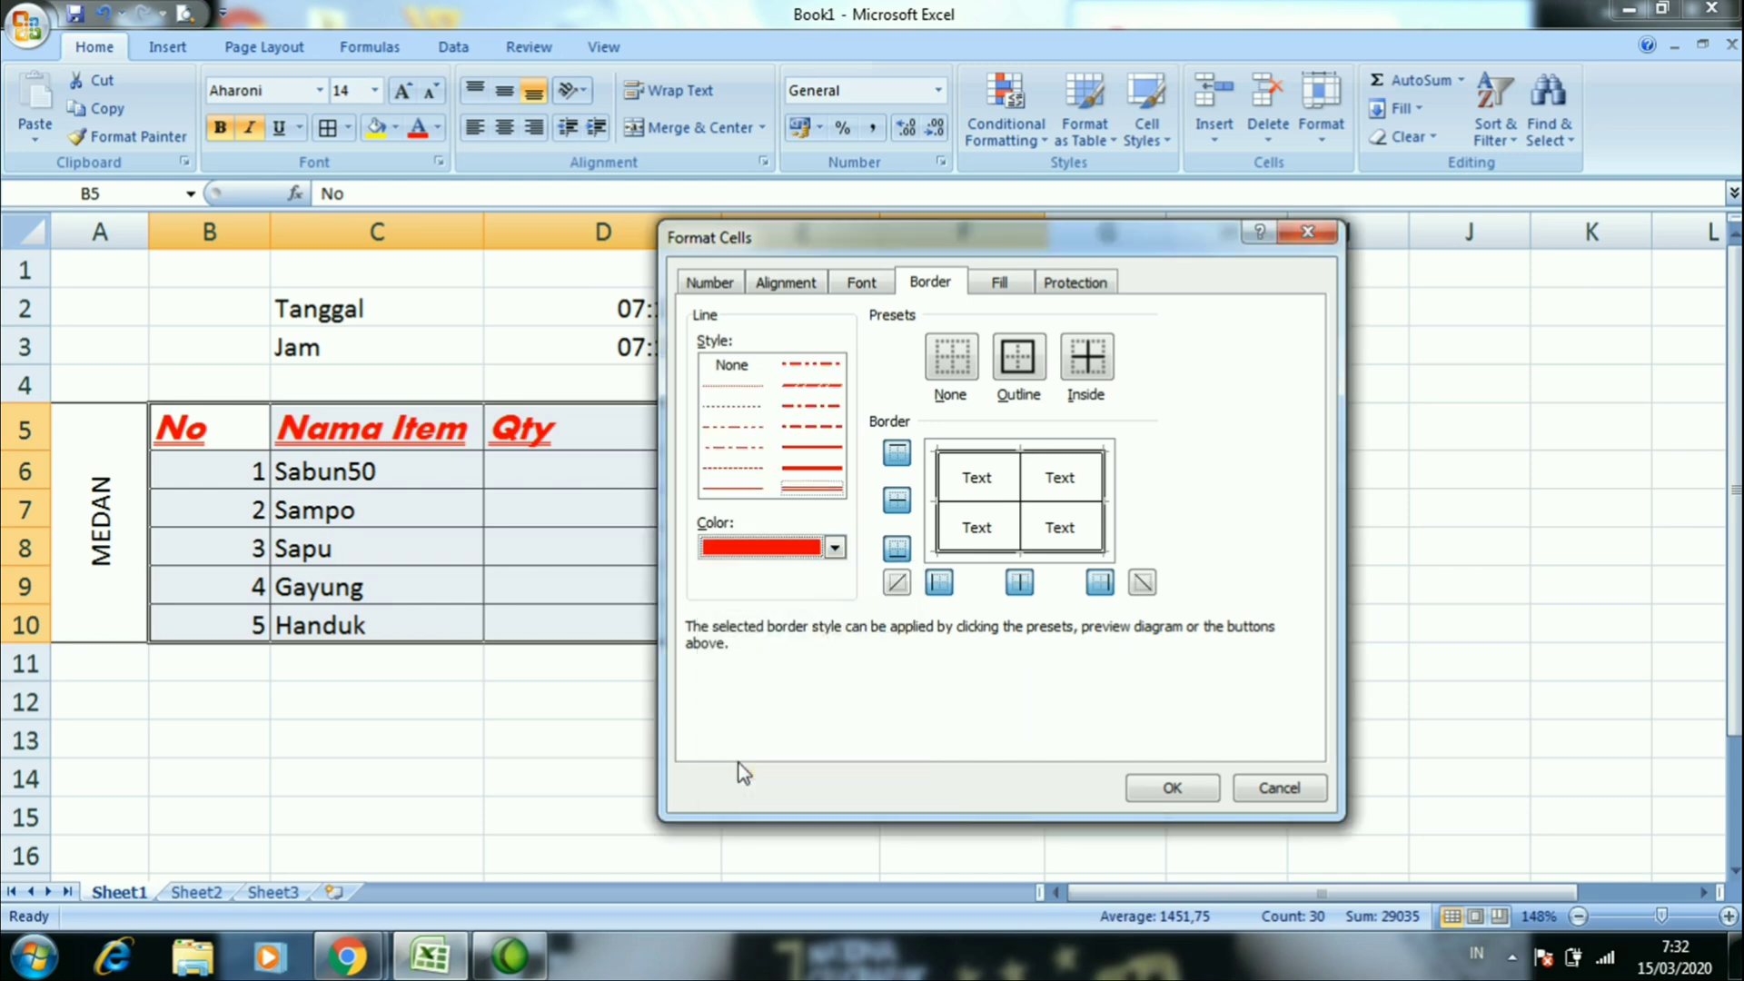
left_click(986, 454)
left_click(1104, 486)
left_click(1072, 550)
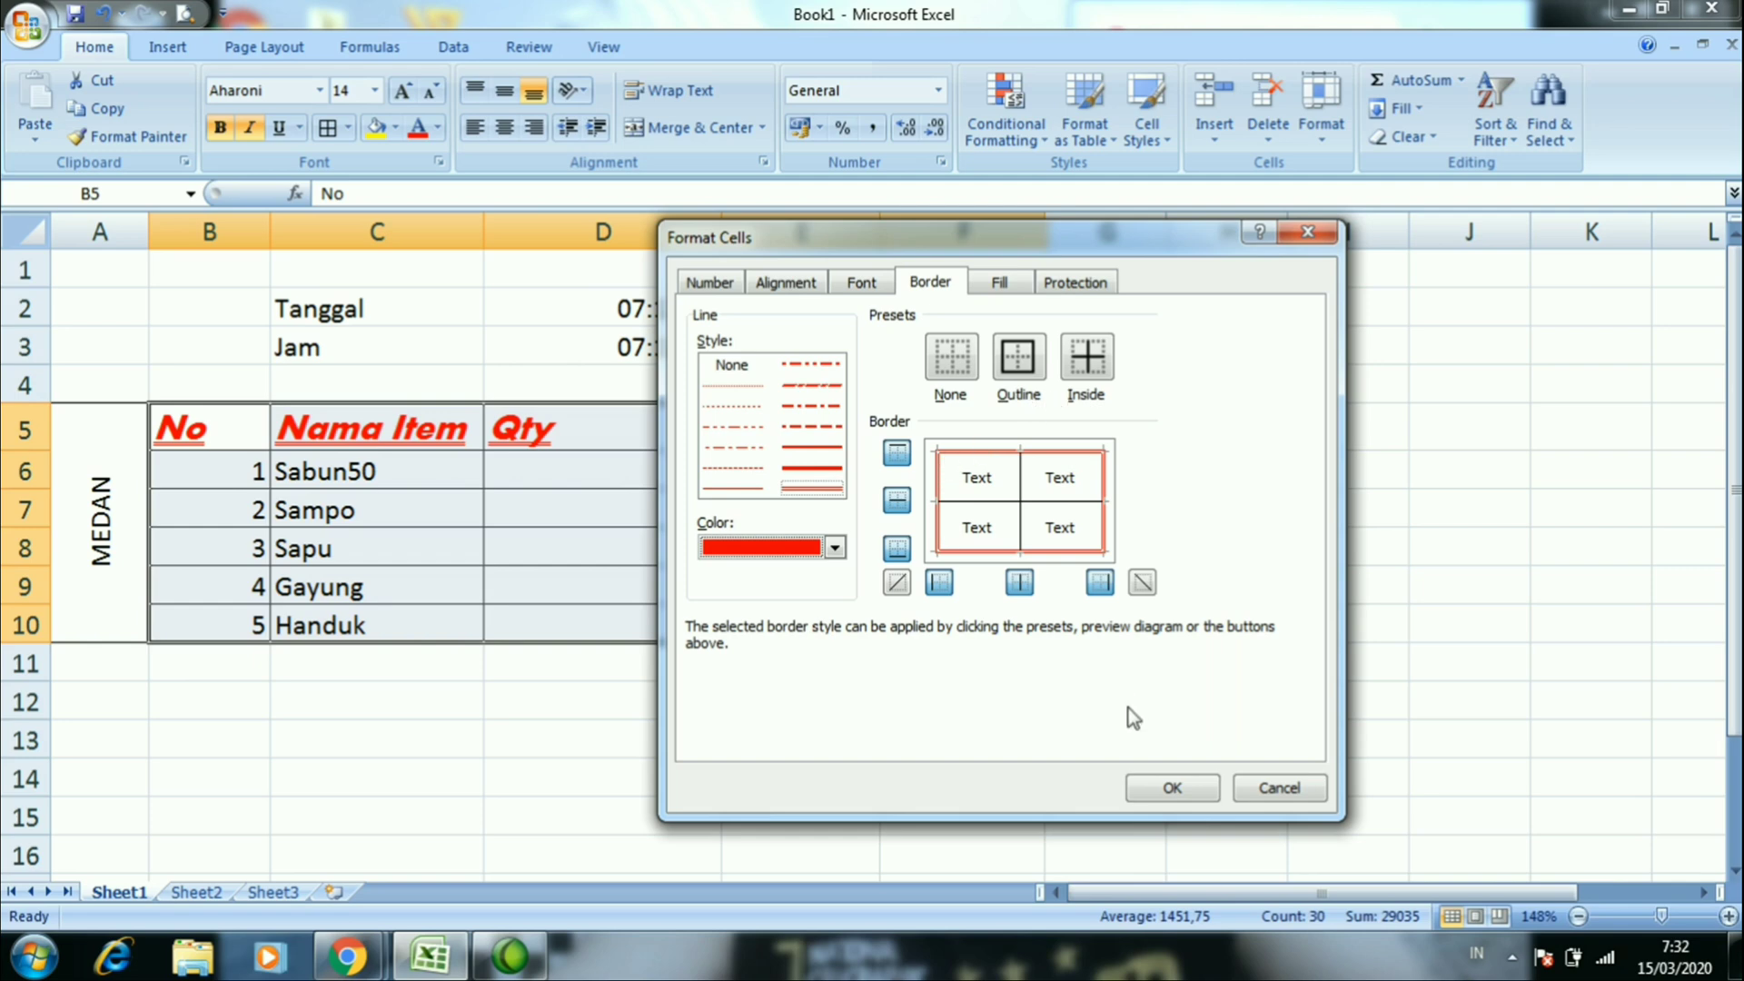
left_click(1197, 790)
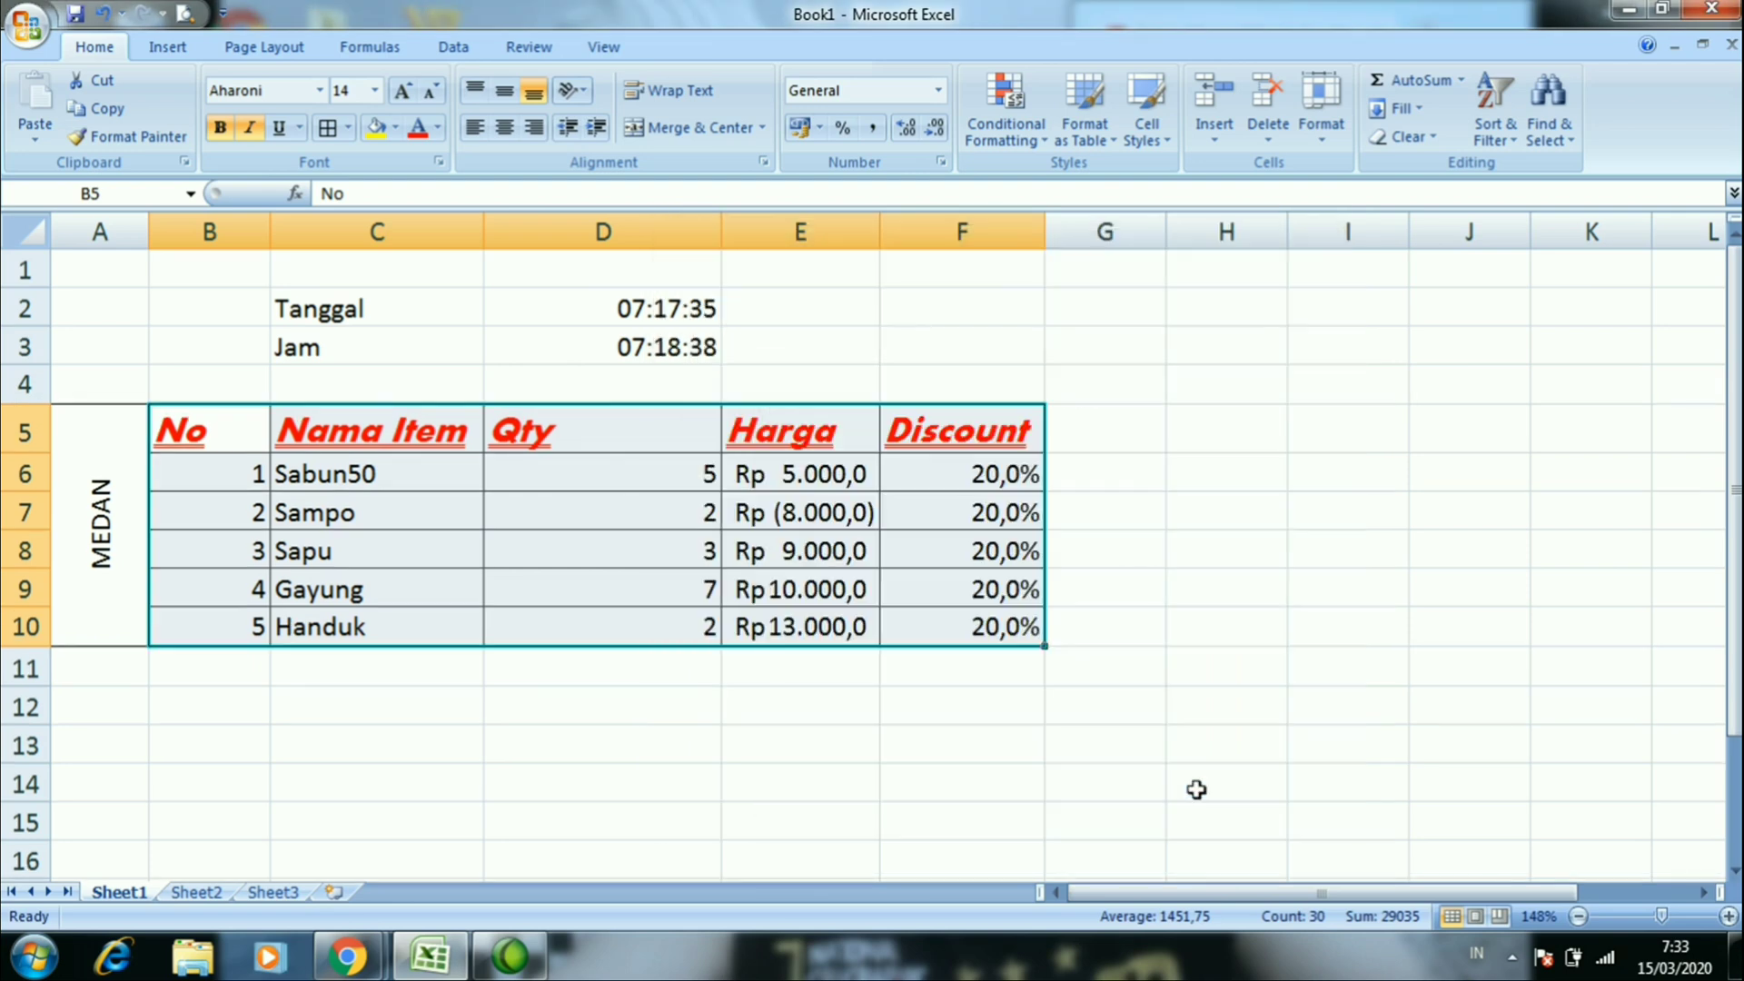
left_click(1197, 790)
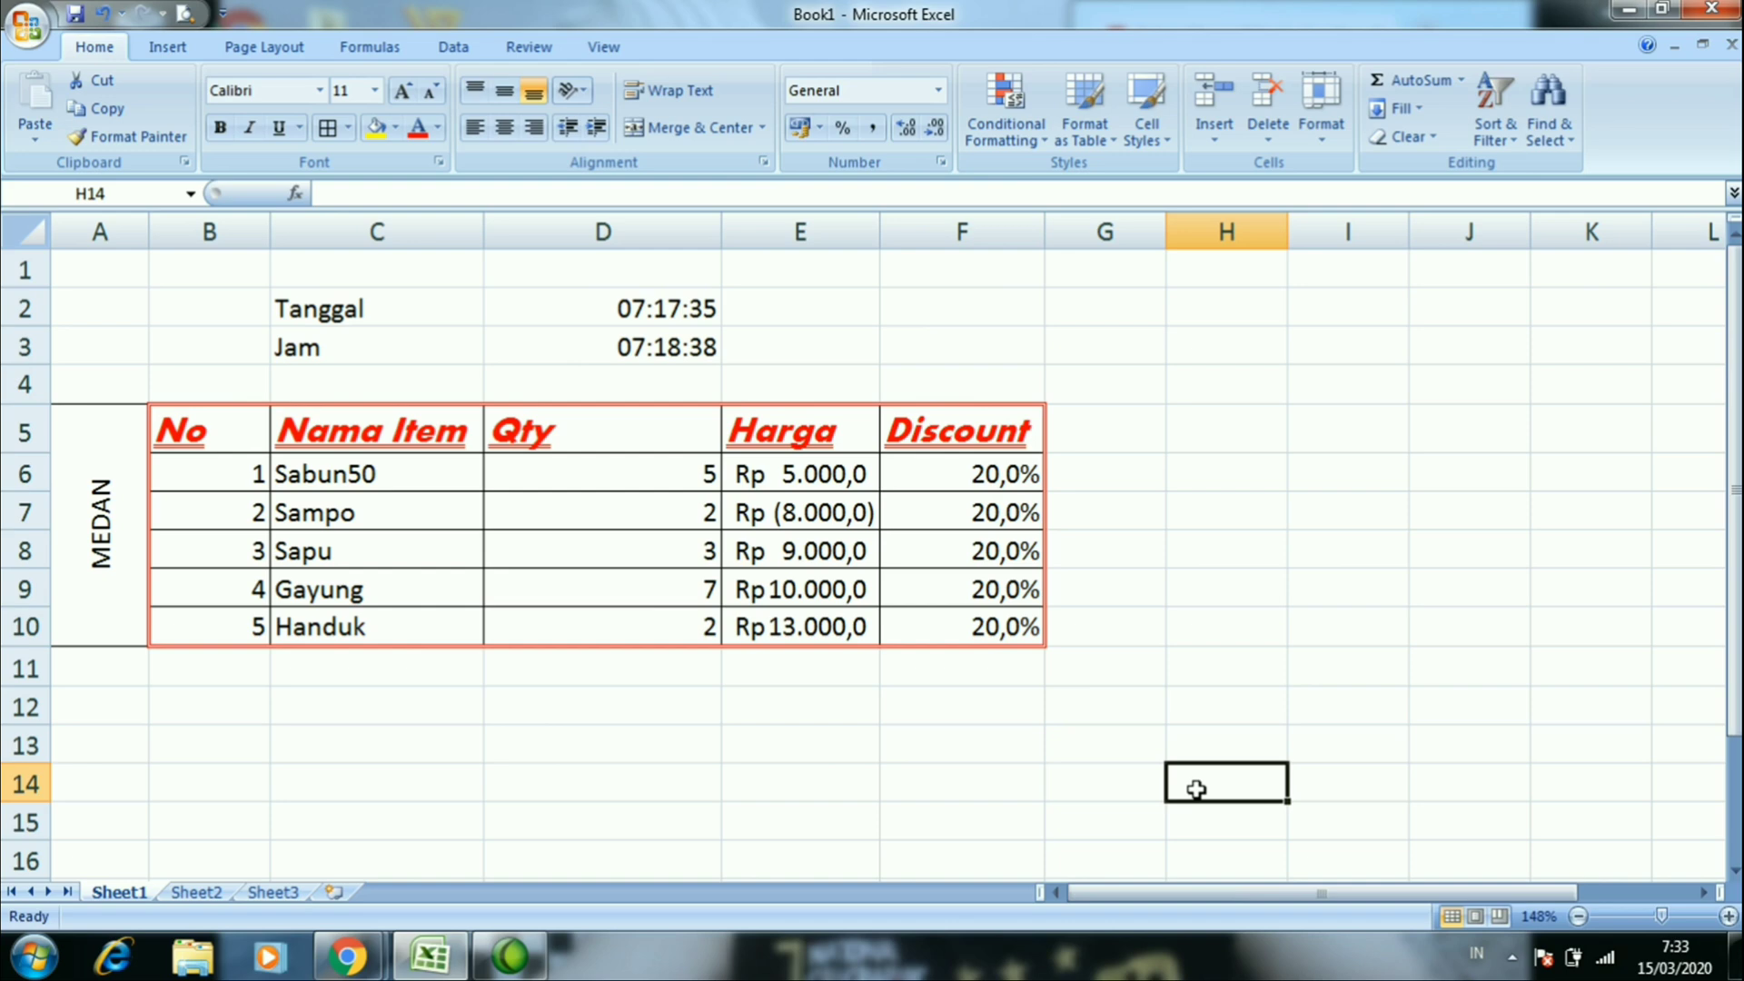
Reopen the border settings for B5:F10 and set the inside borders to red, trying a double line before choosing a medium solid line
left_click_drag(229, 439, 983, 631)
right_click(984, 631)
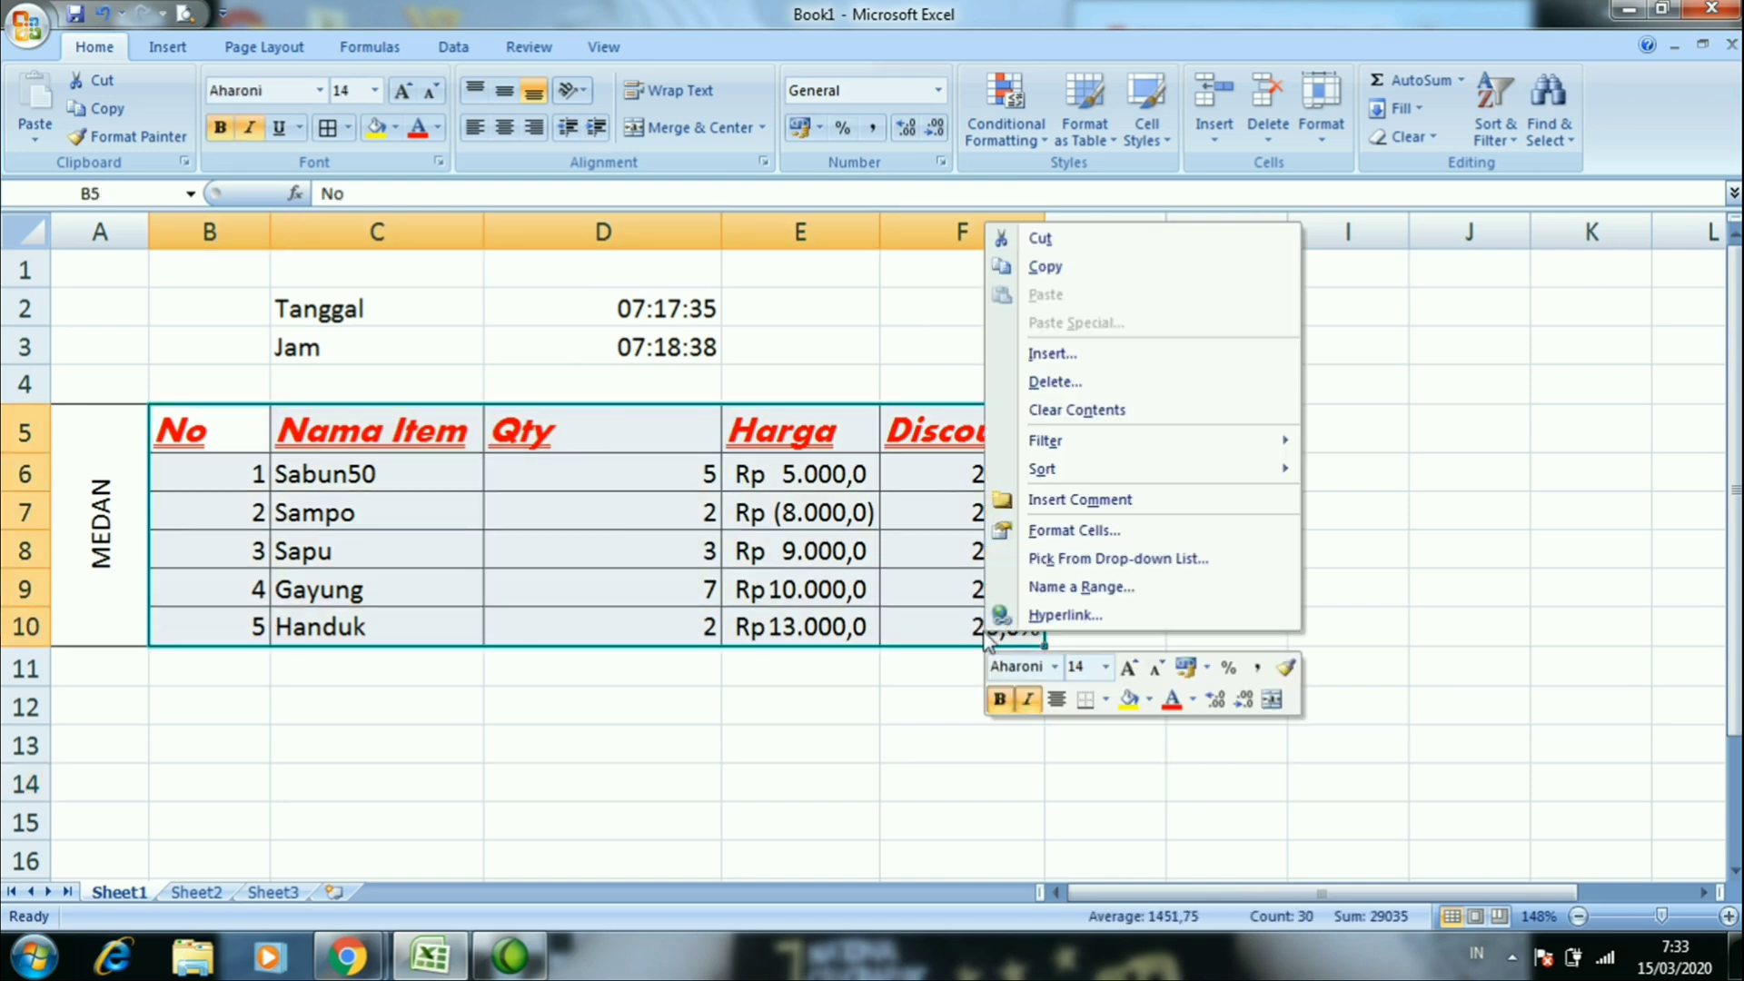
left_click(1063, 535)
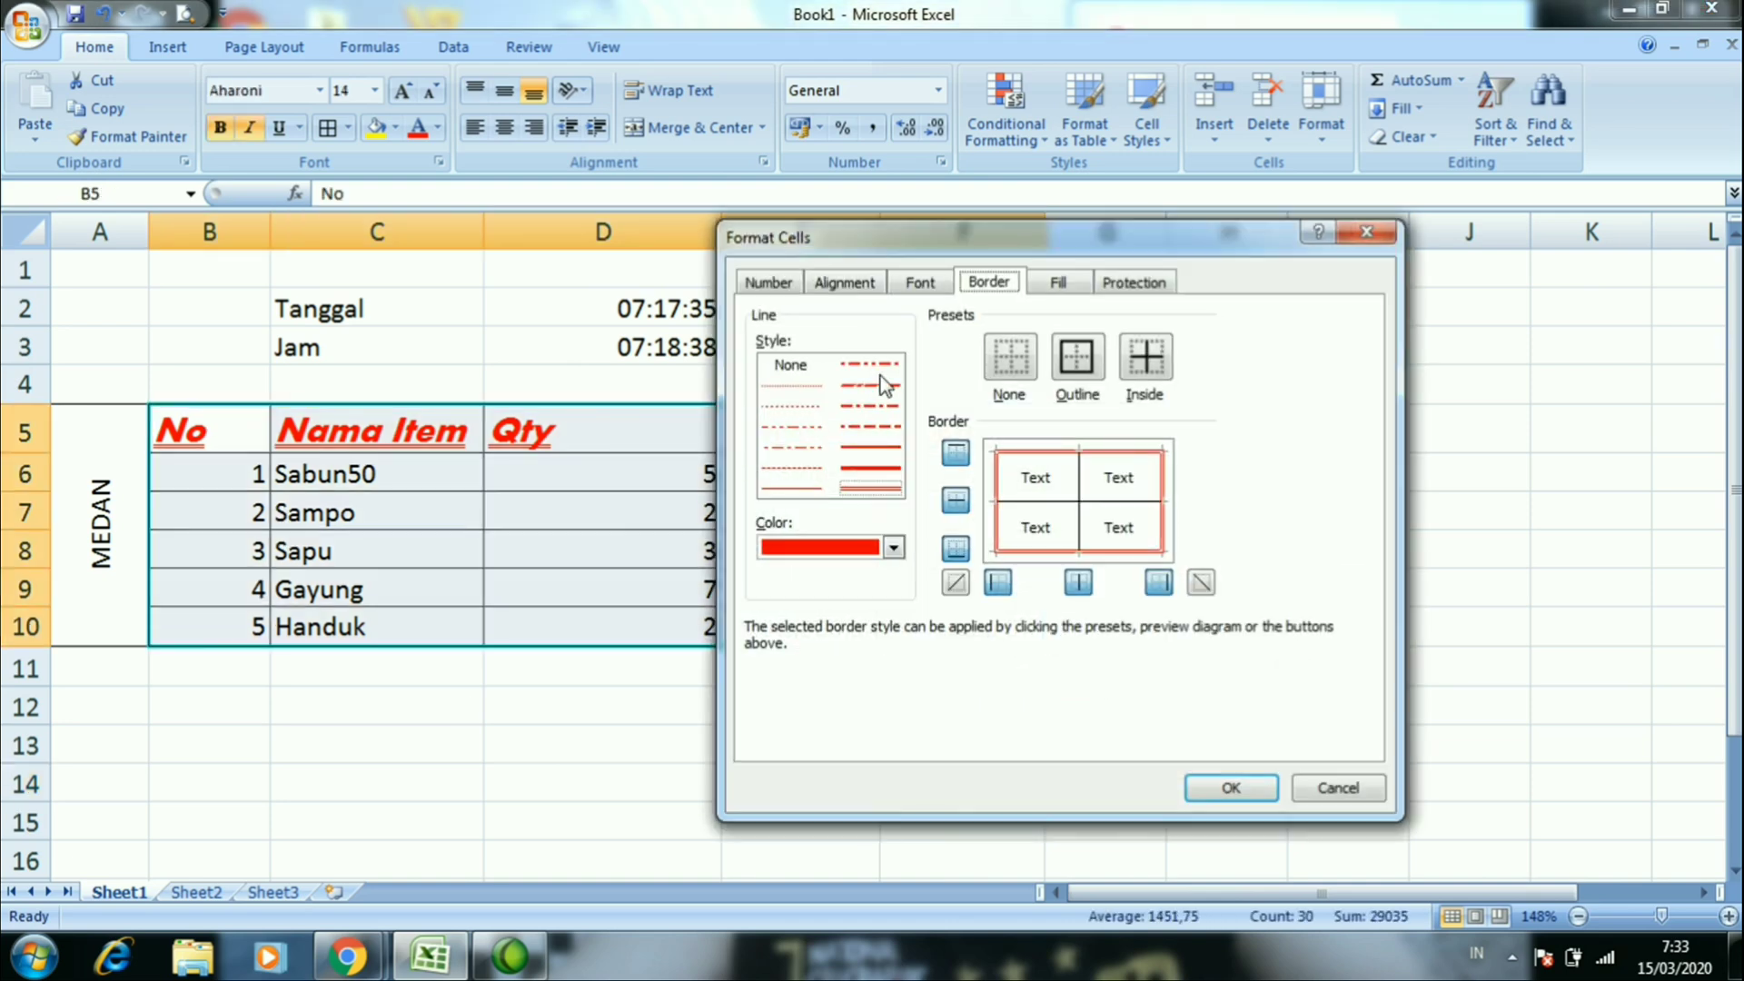
left_click(1081, 379)
left_click(1151, 371)
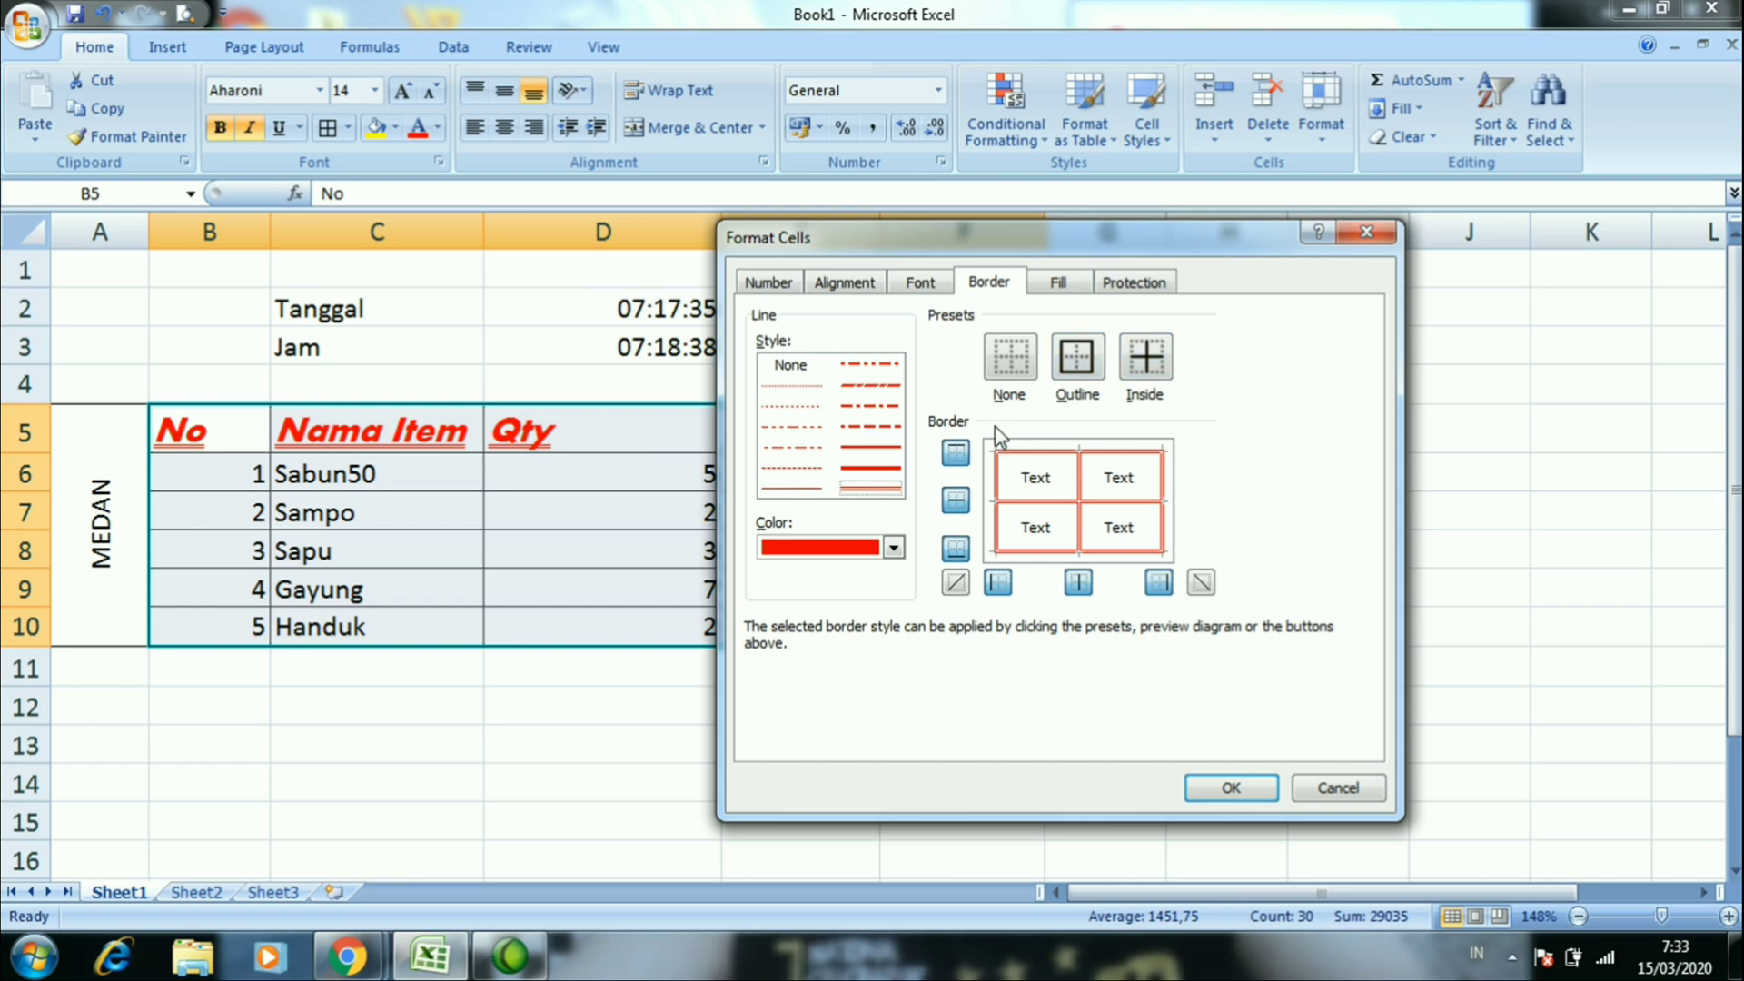
left_click(881, 446)
left_click(1153, 364)
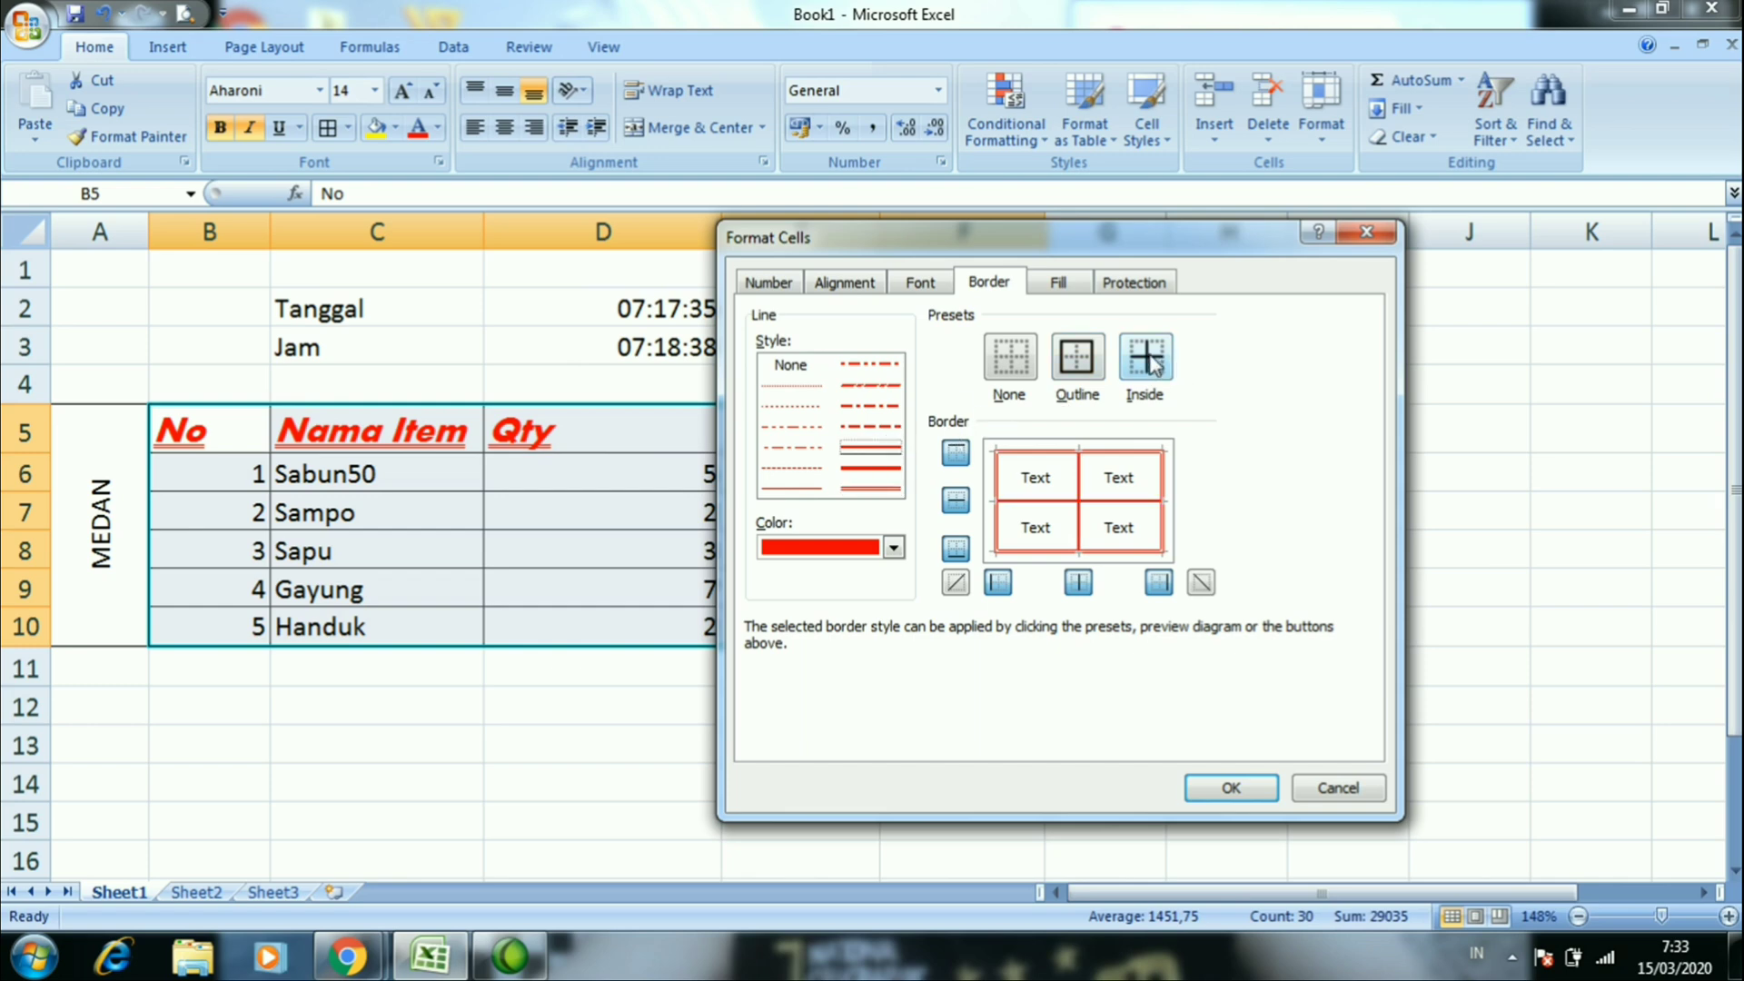
Recolor the inside borders of the table dark blue and apply them
left_click(895, 547)
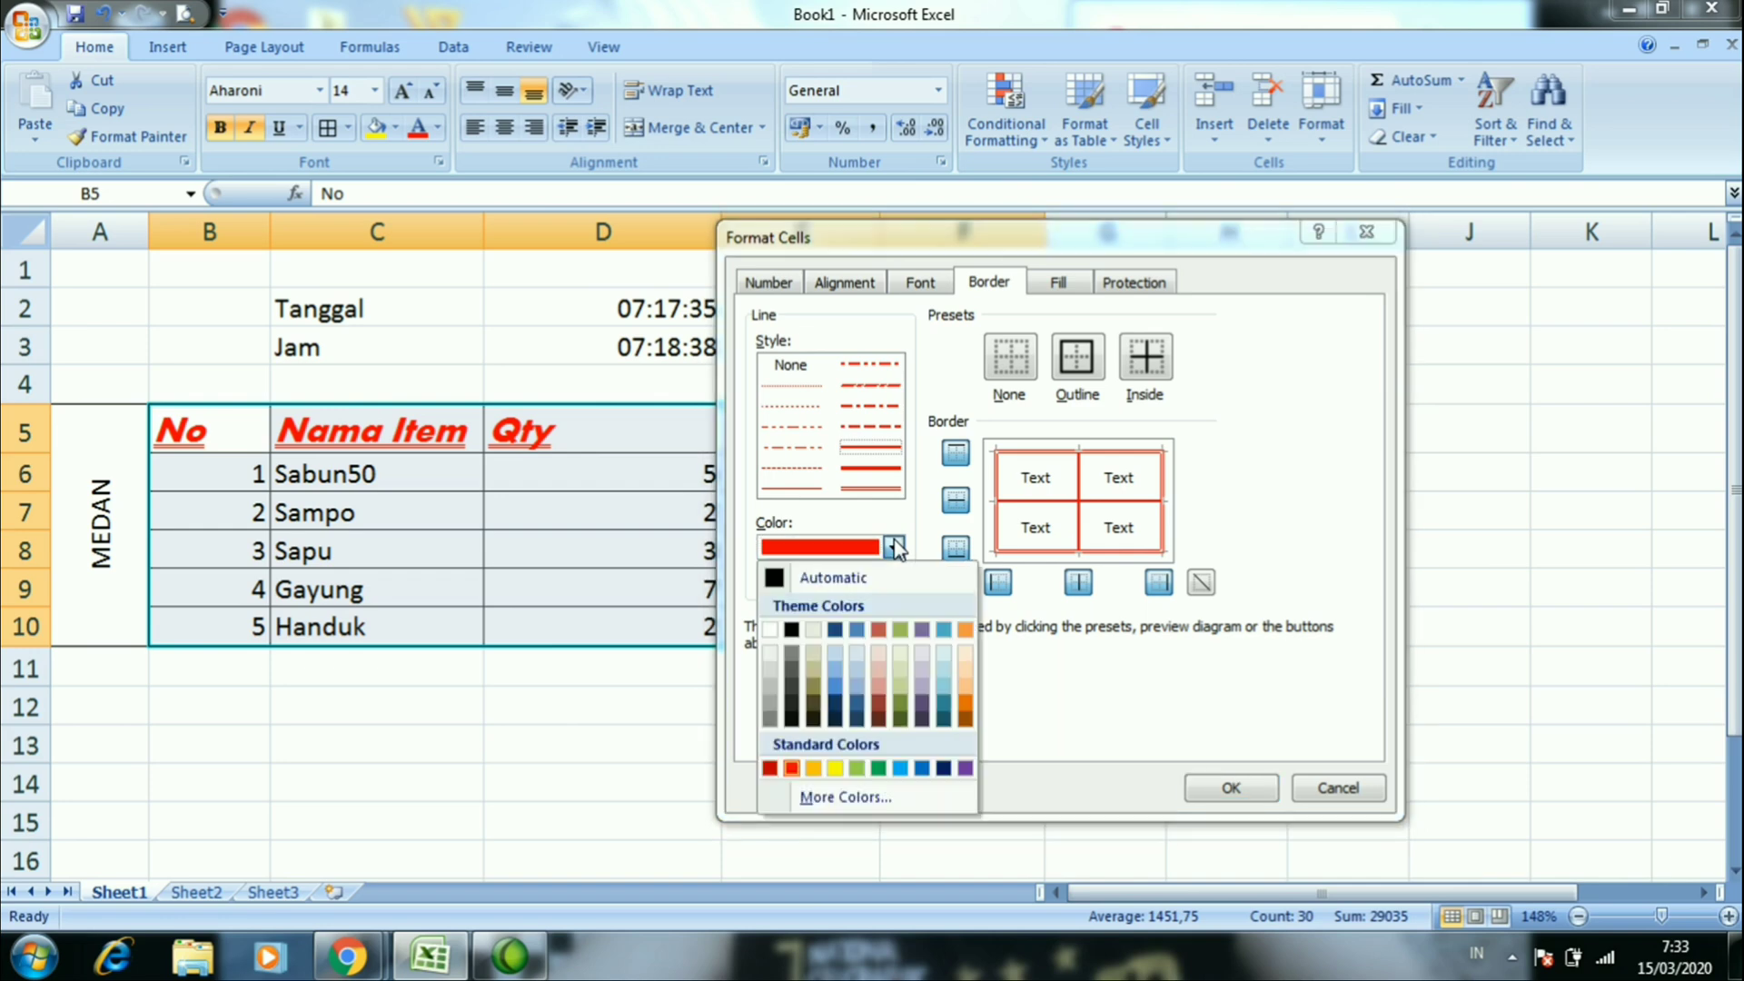
left_click(837, 632)
left_click(1145, 373)
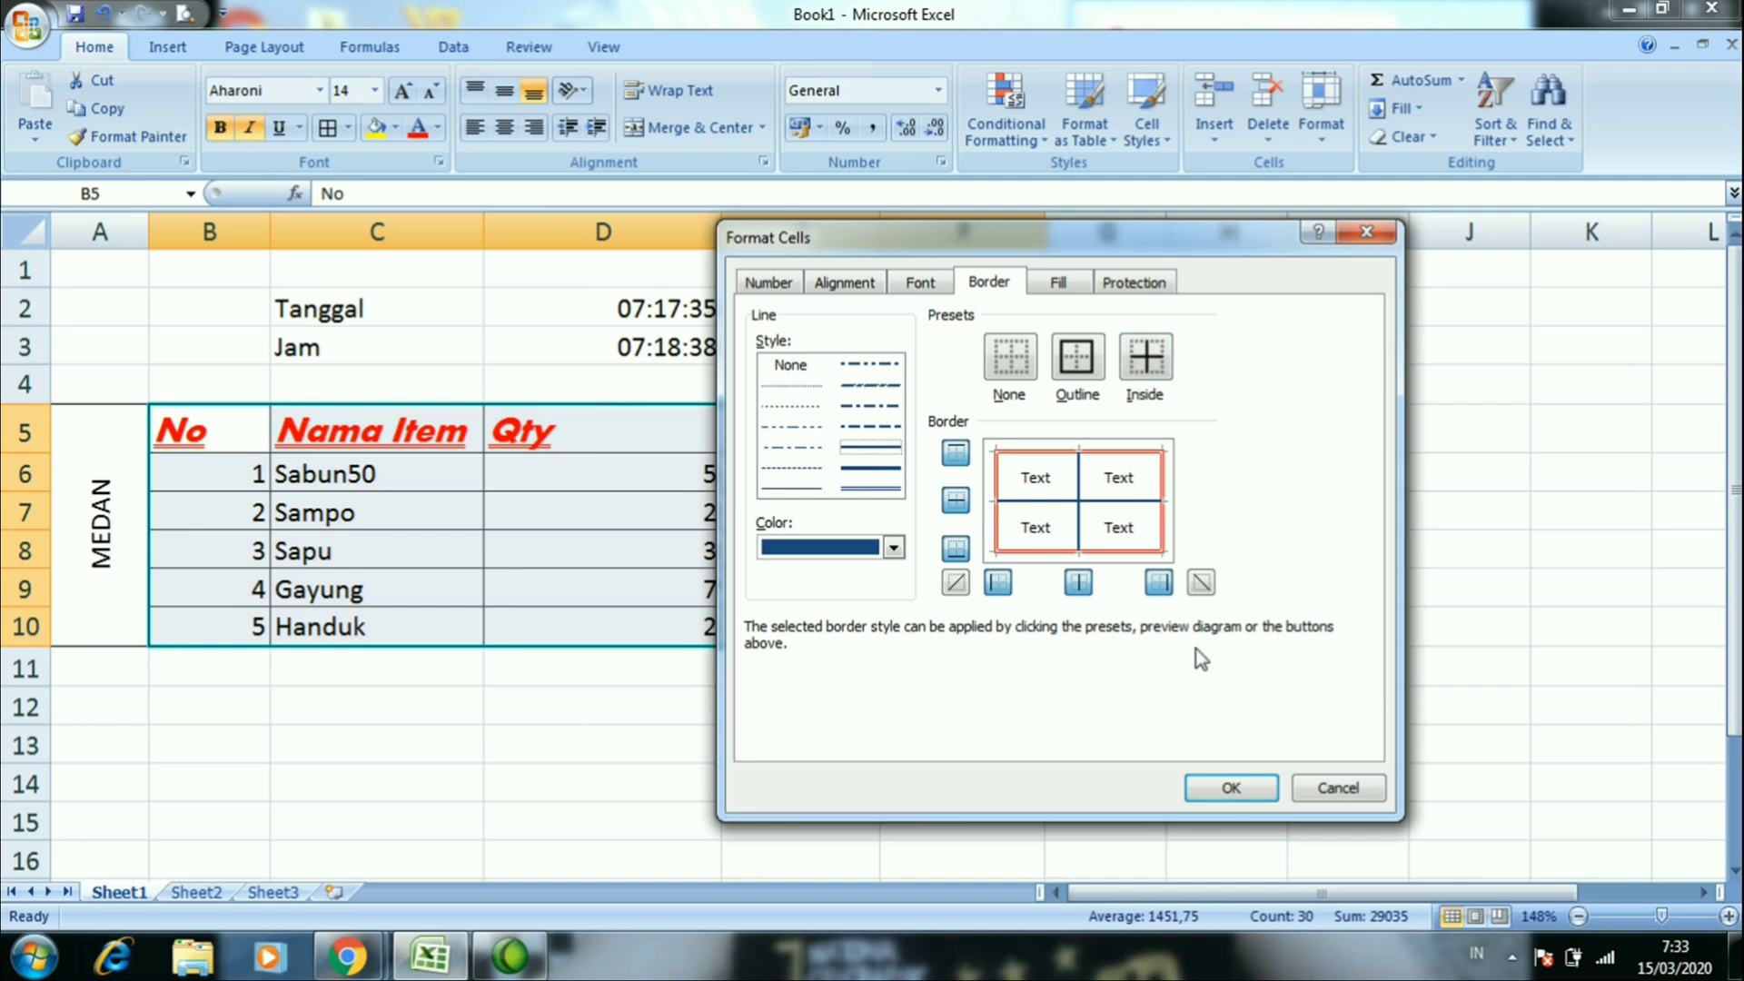
left_click(1246, 793)
left_click(1245, 792)
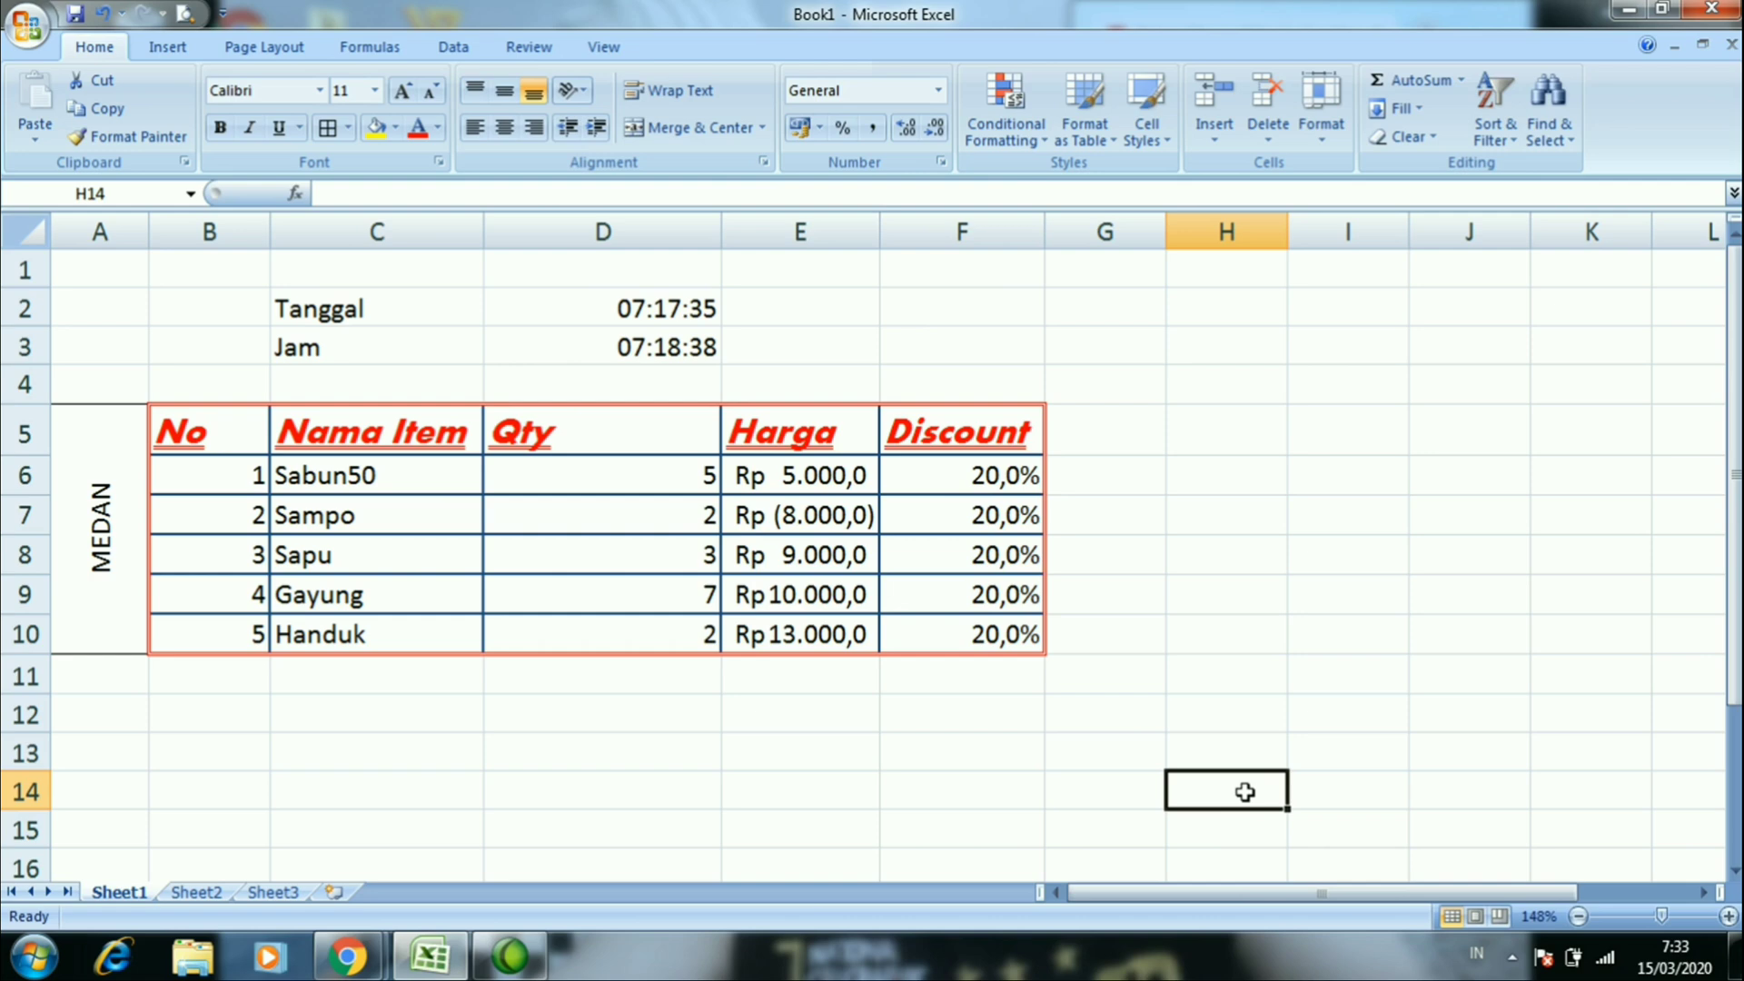
Select the header row B5:F5 and choose a yellow background color in its fill settings
right_click(652, 515)
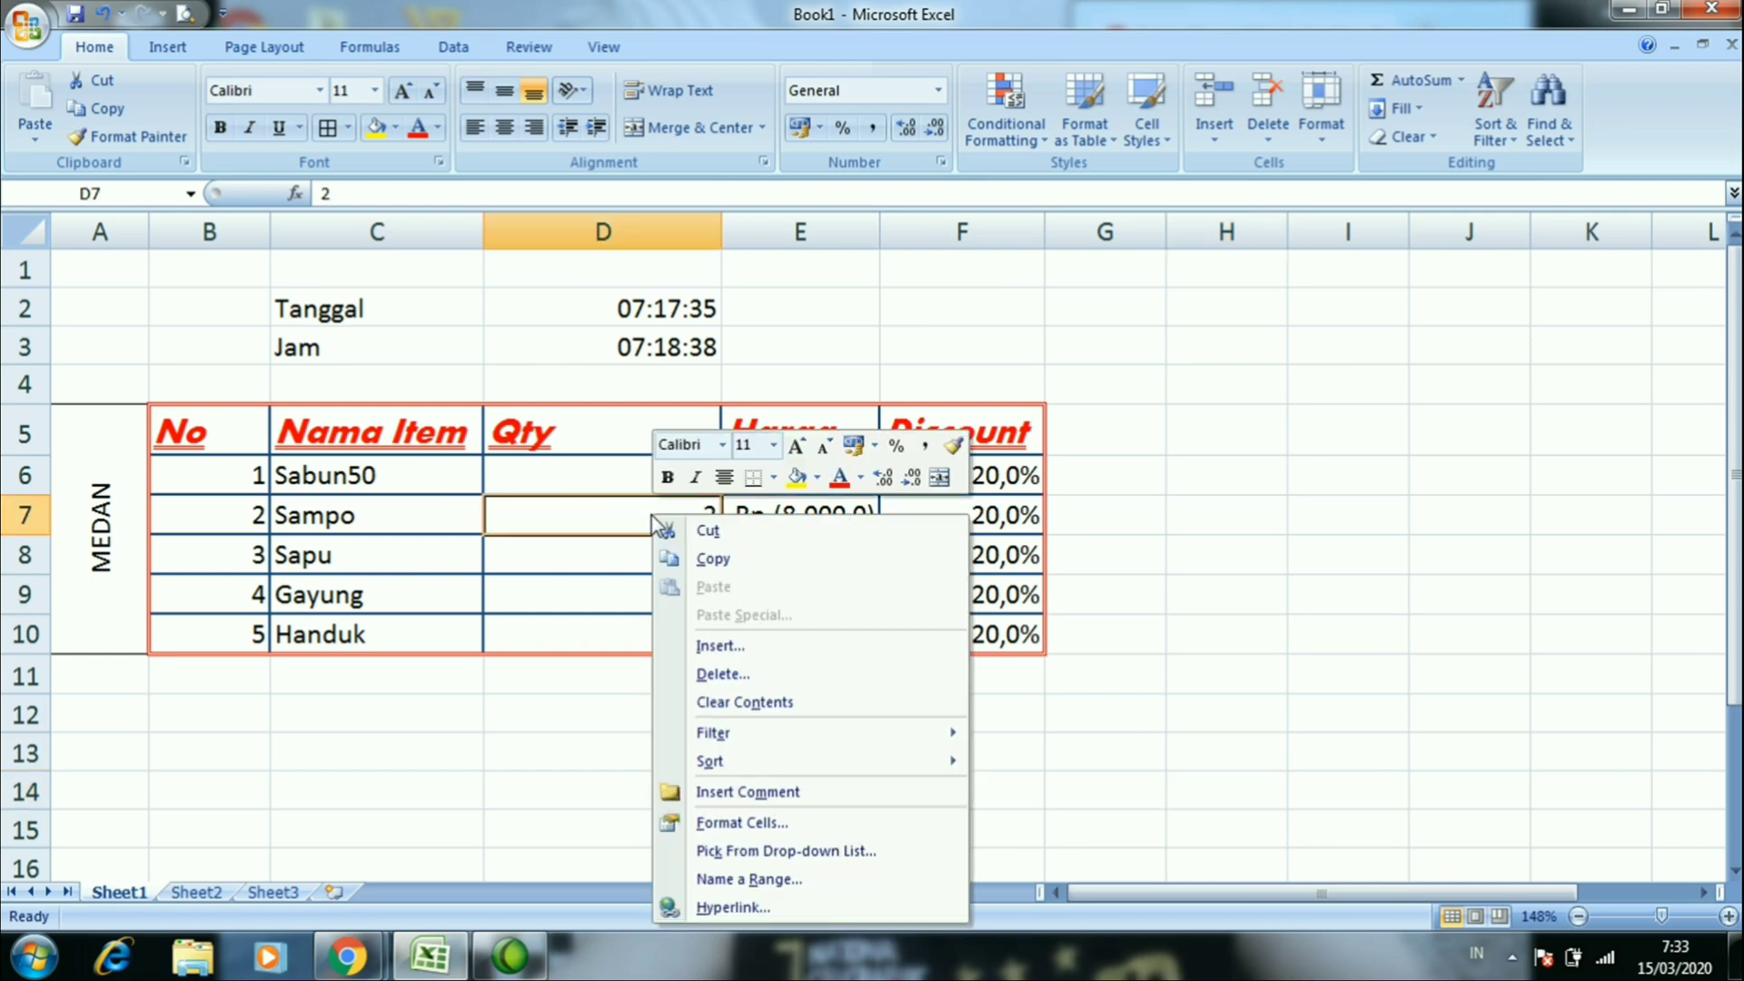
left_click(361, 471)
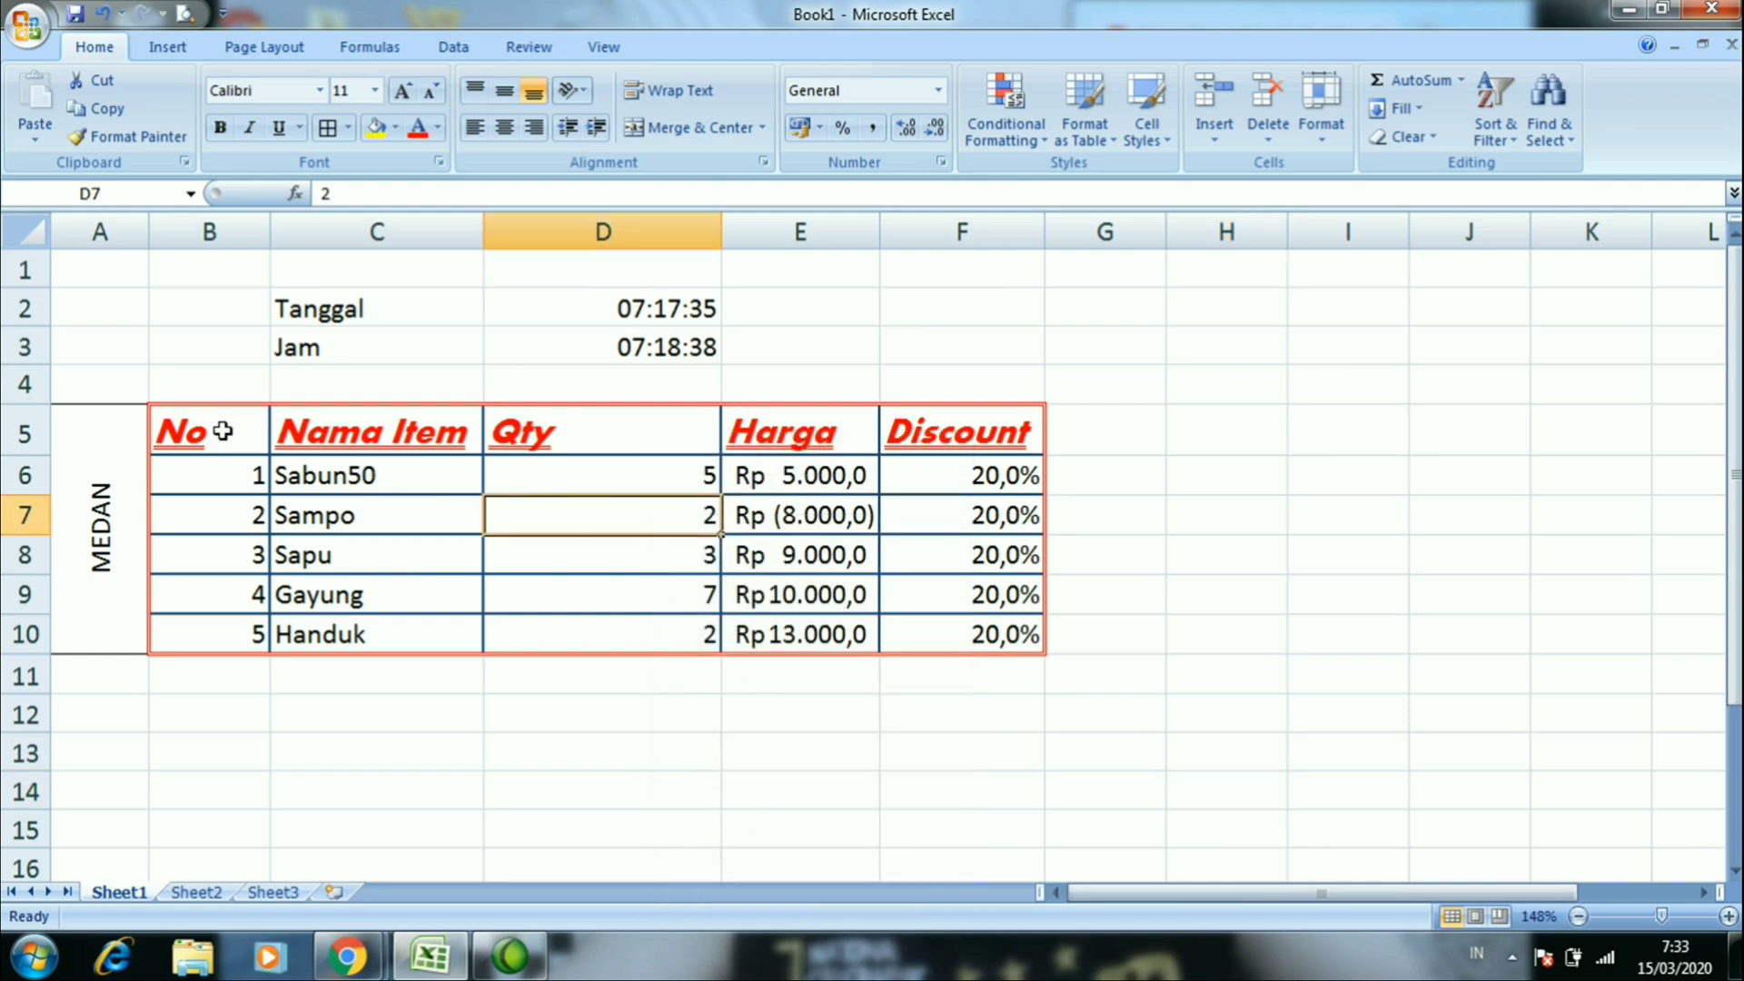
left_click_drag(217, 427, 935, 437)
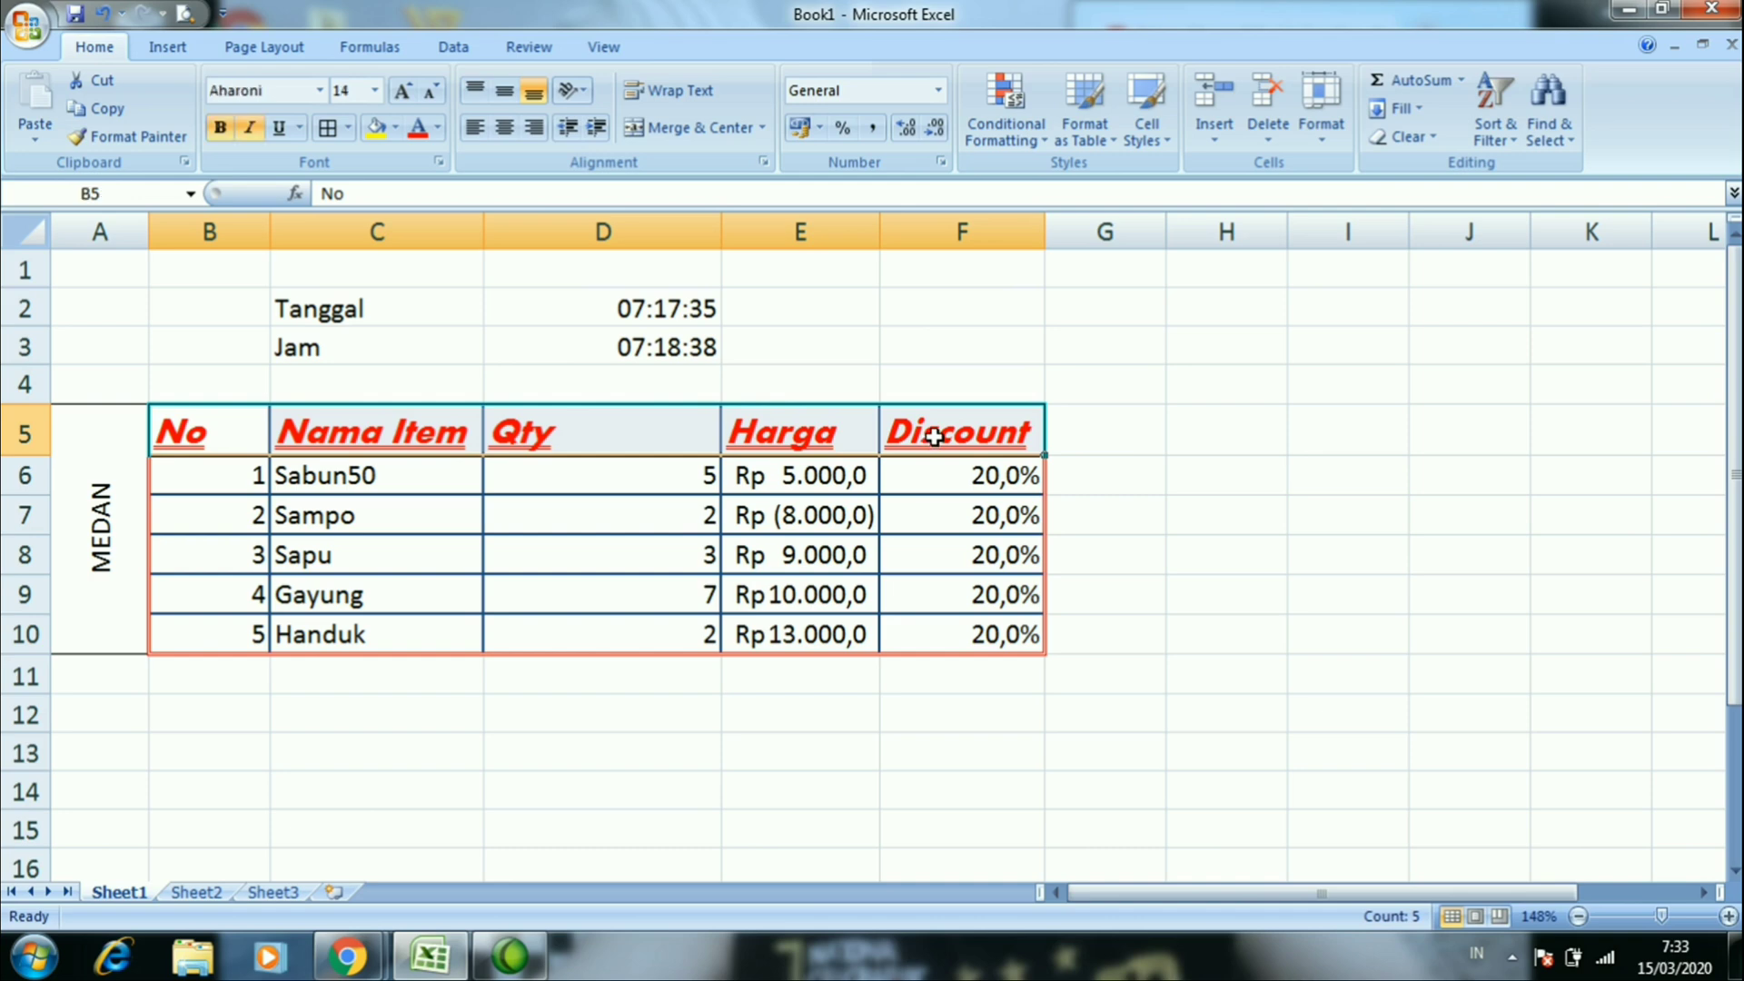
right_click(935, 437)
left_click(1013, 754)
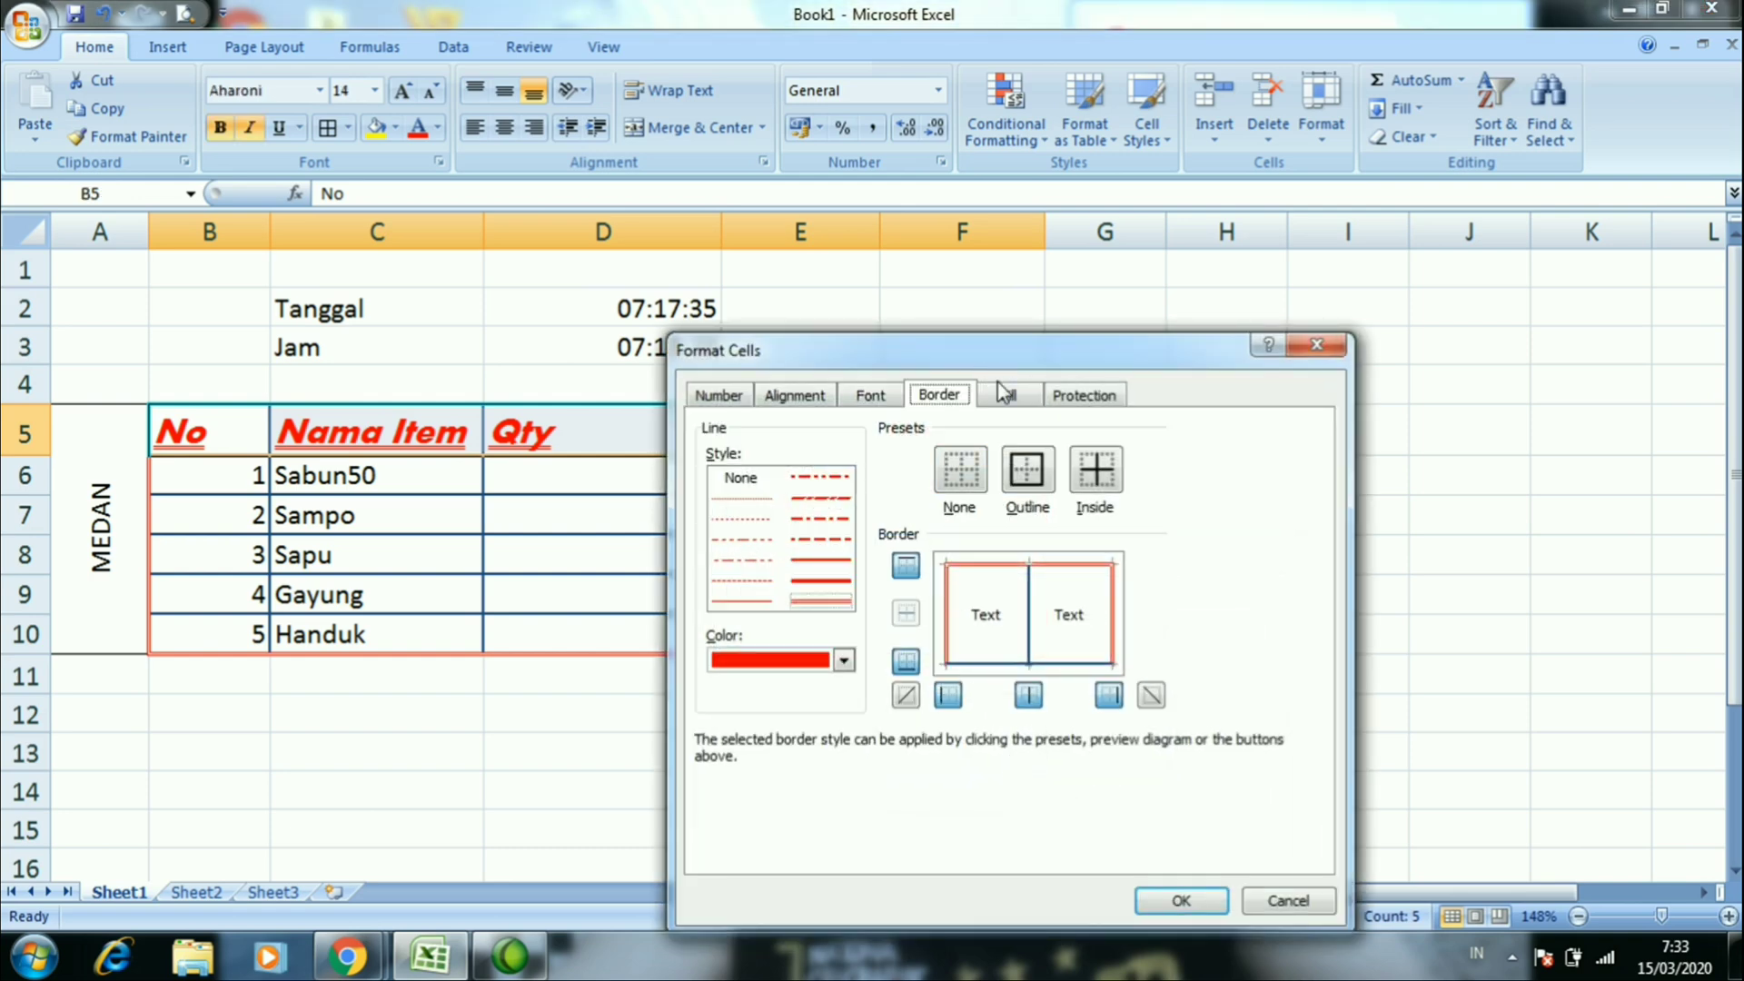
left_click(1008, 397)
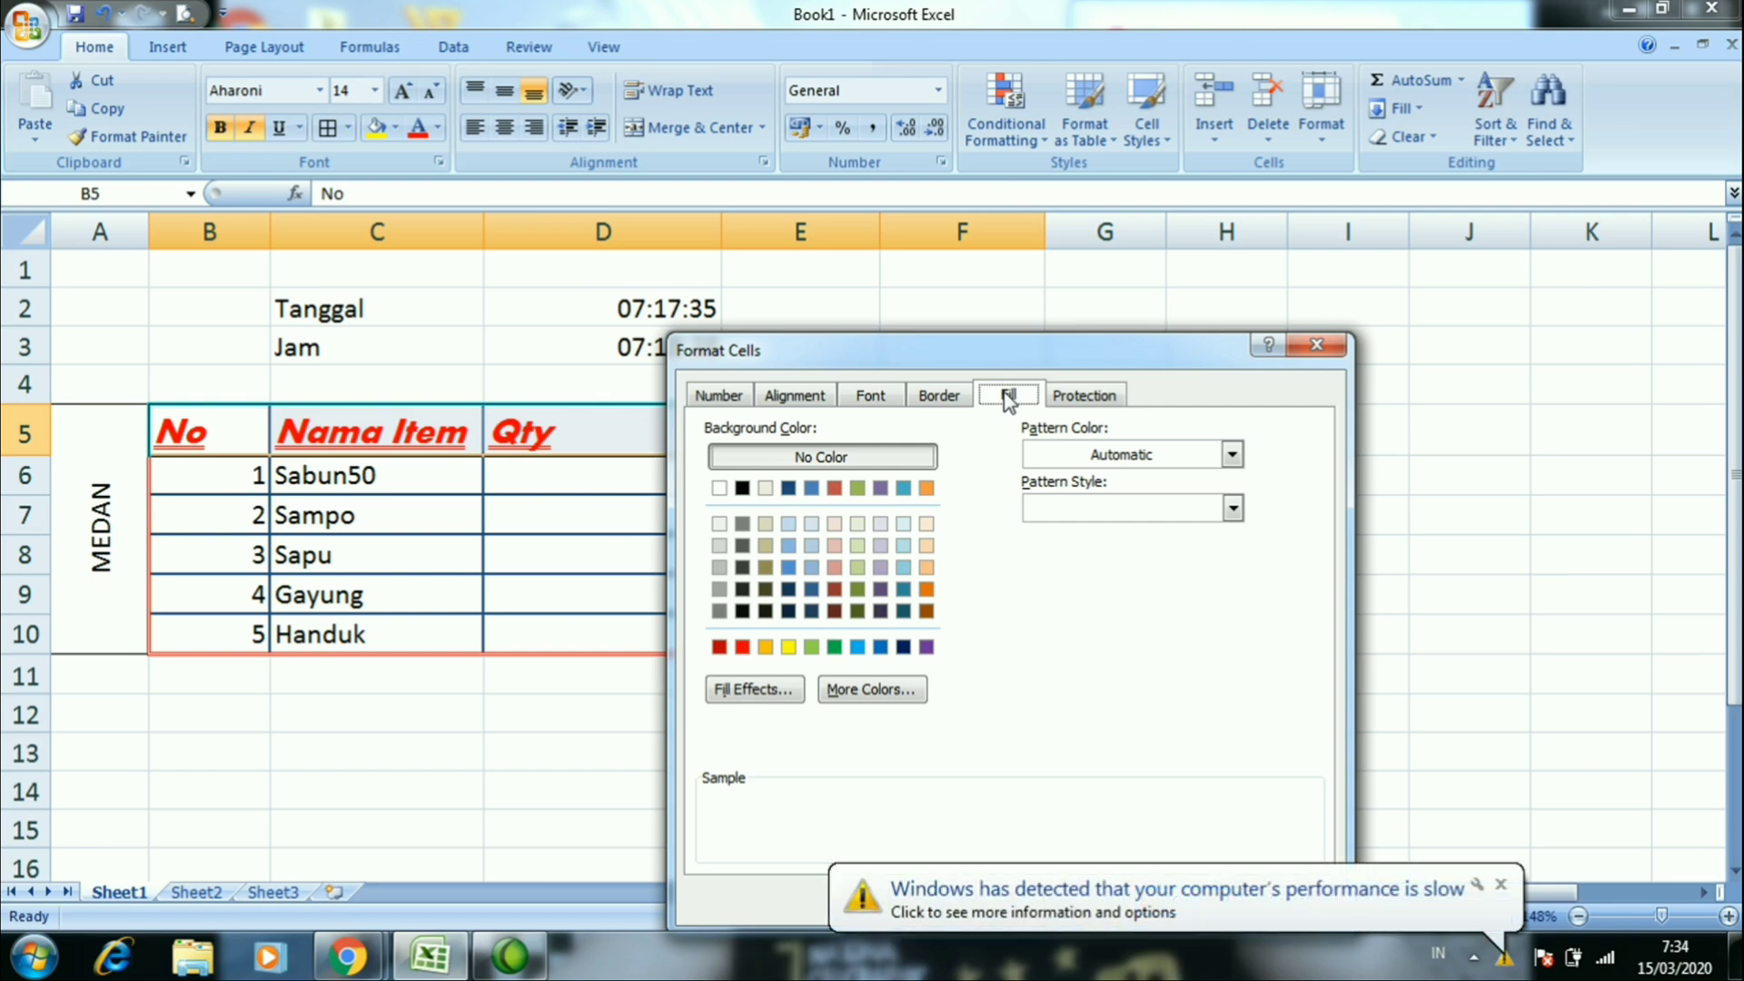
left_click(1500, 884)
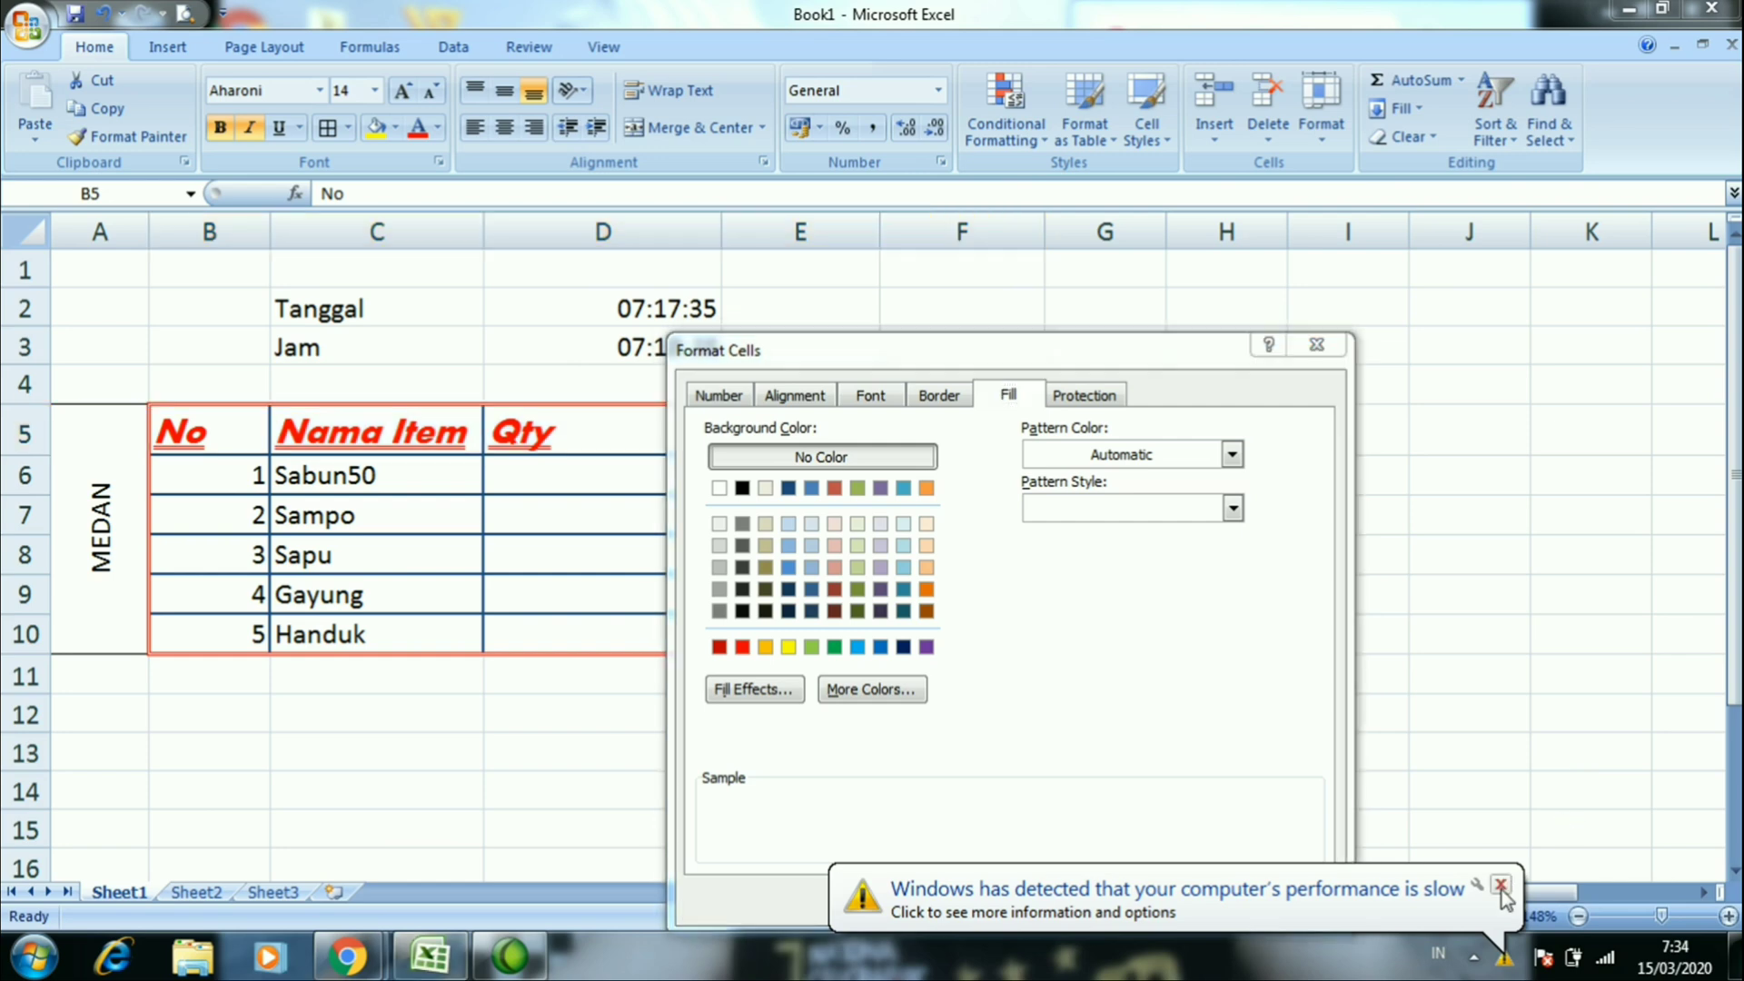
left_click(906, 692)
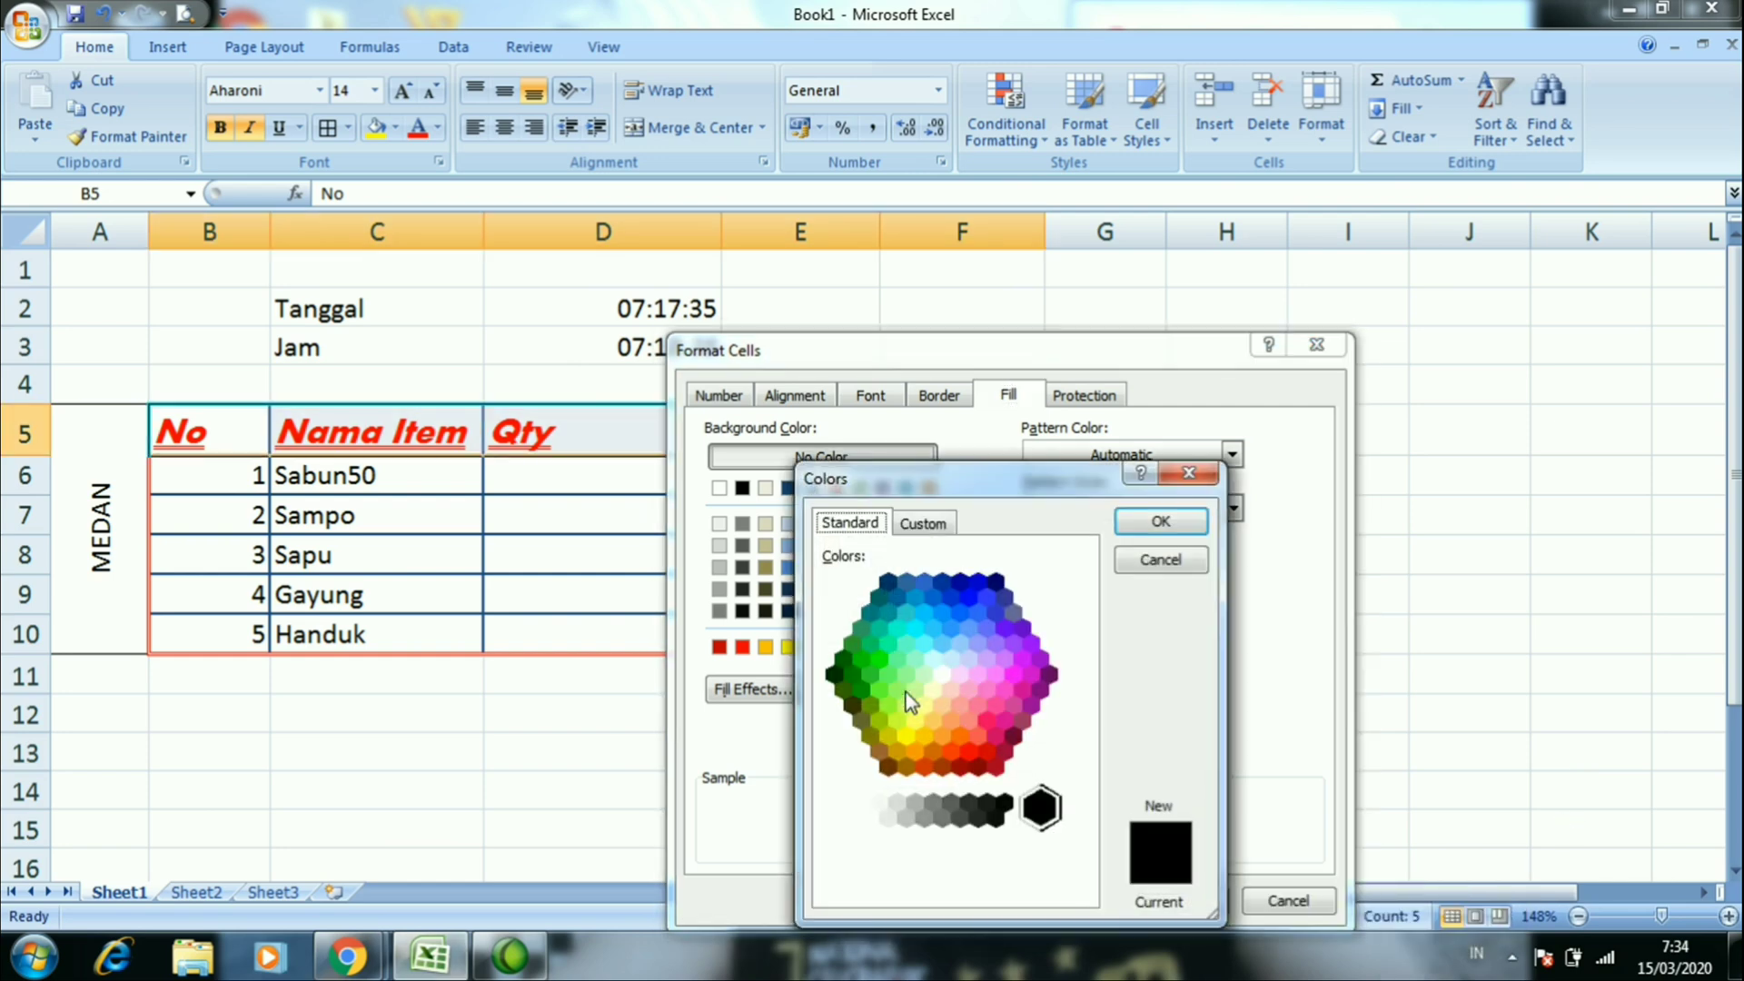
left_click(1189, 473)
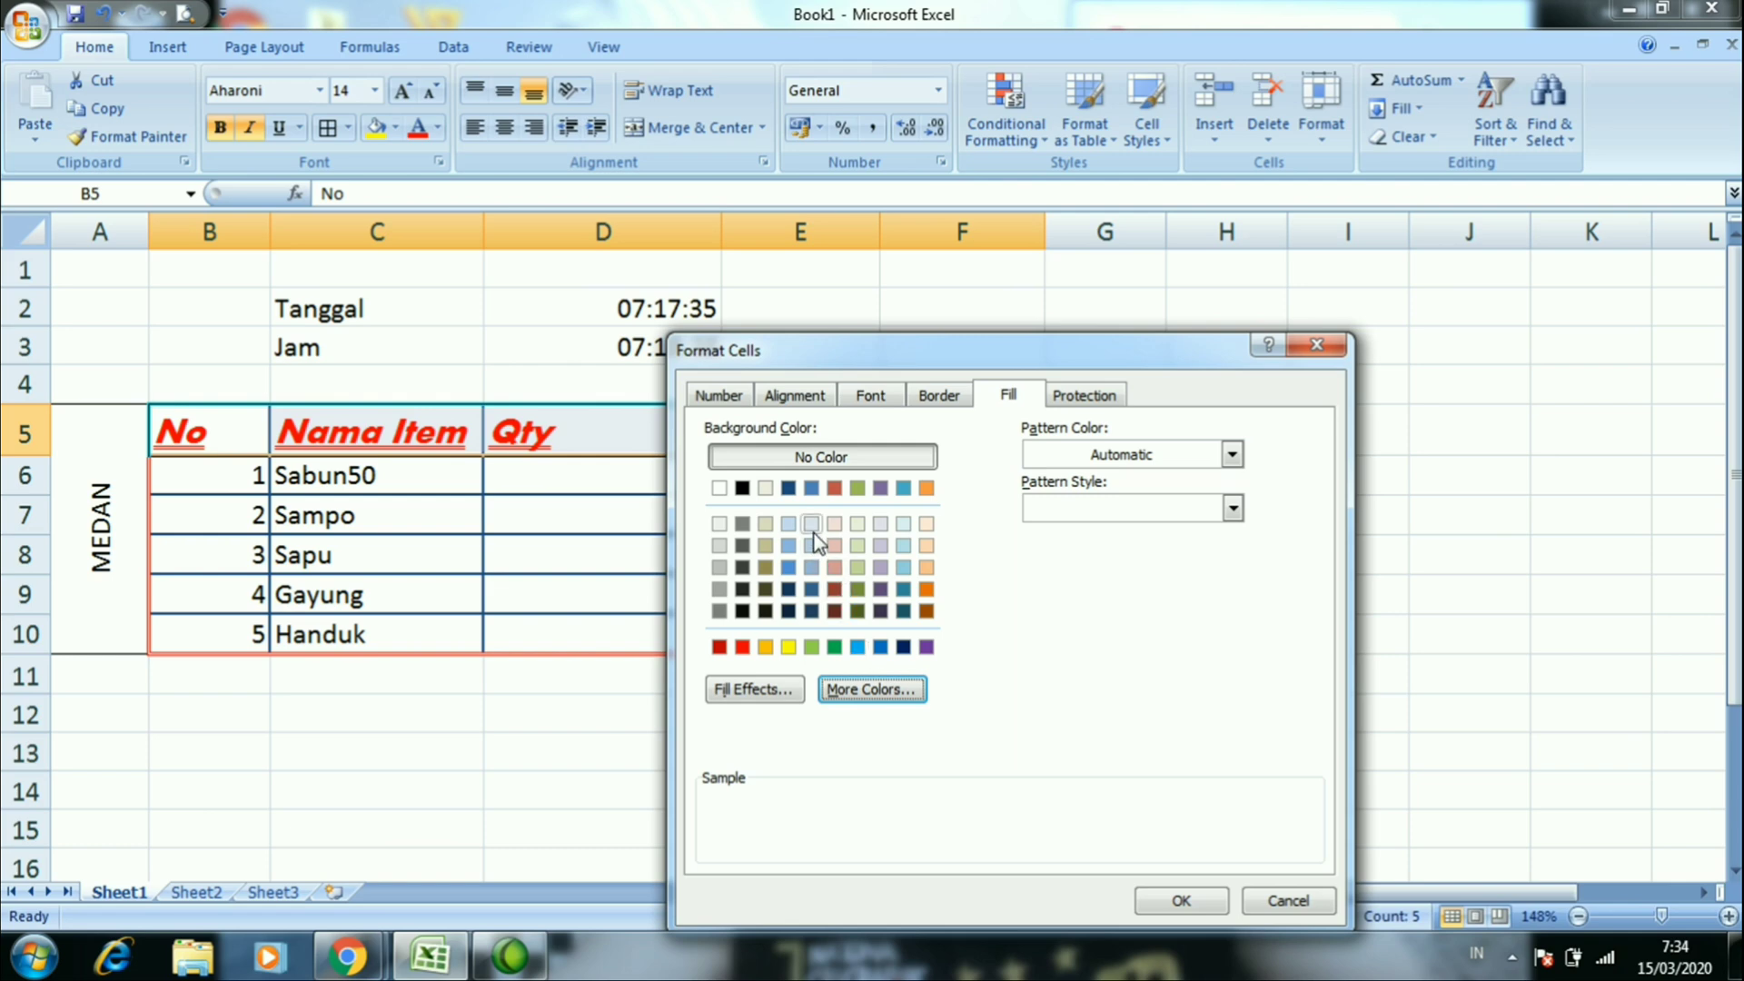
left_click(787, 646)
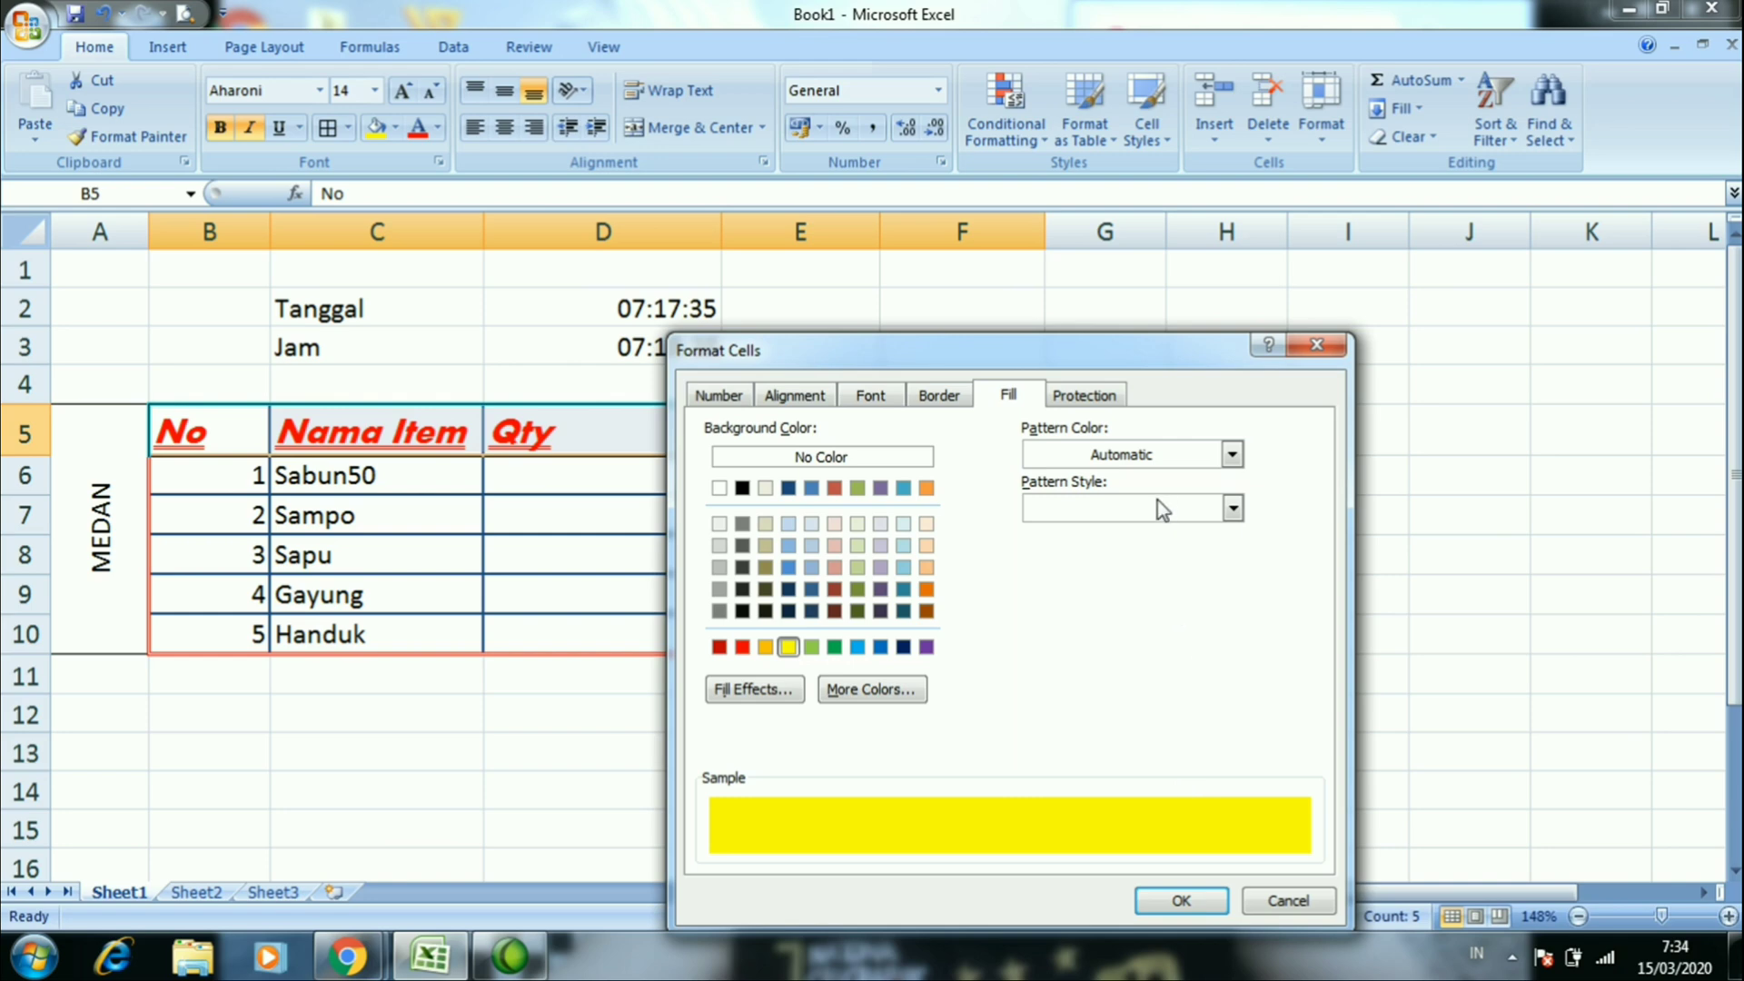
Add a fine dotted pattern style to the yellow header fill and apply it
left_click(1148, 455)
left_click(1152, 459)
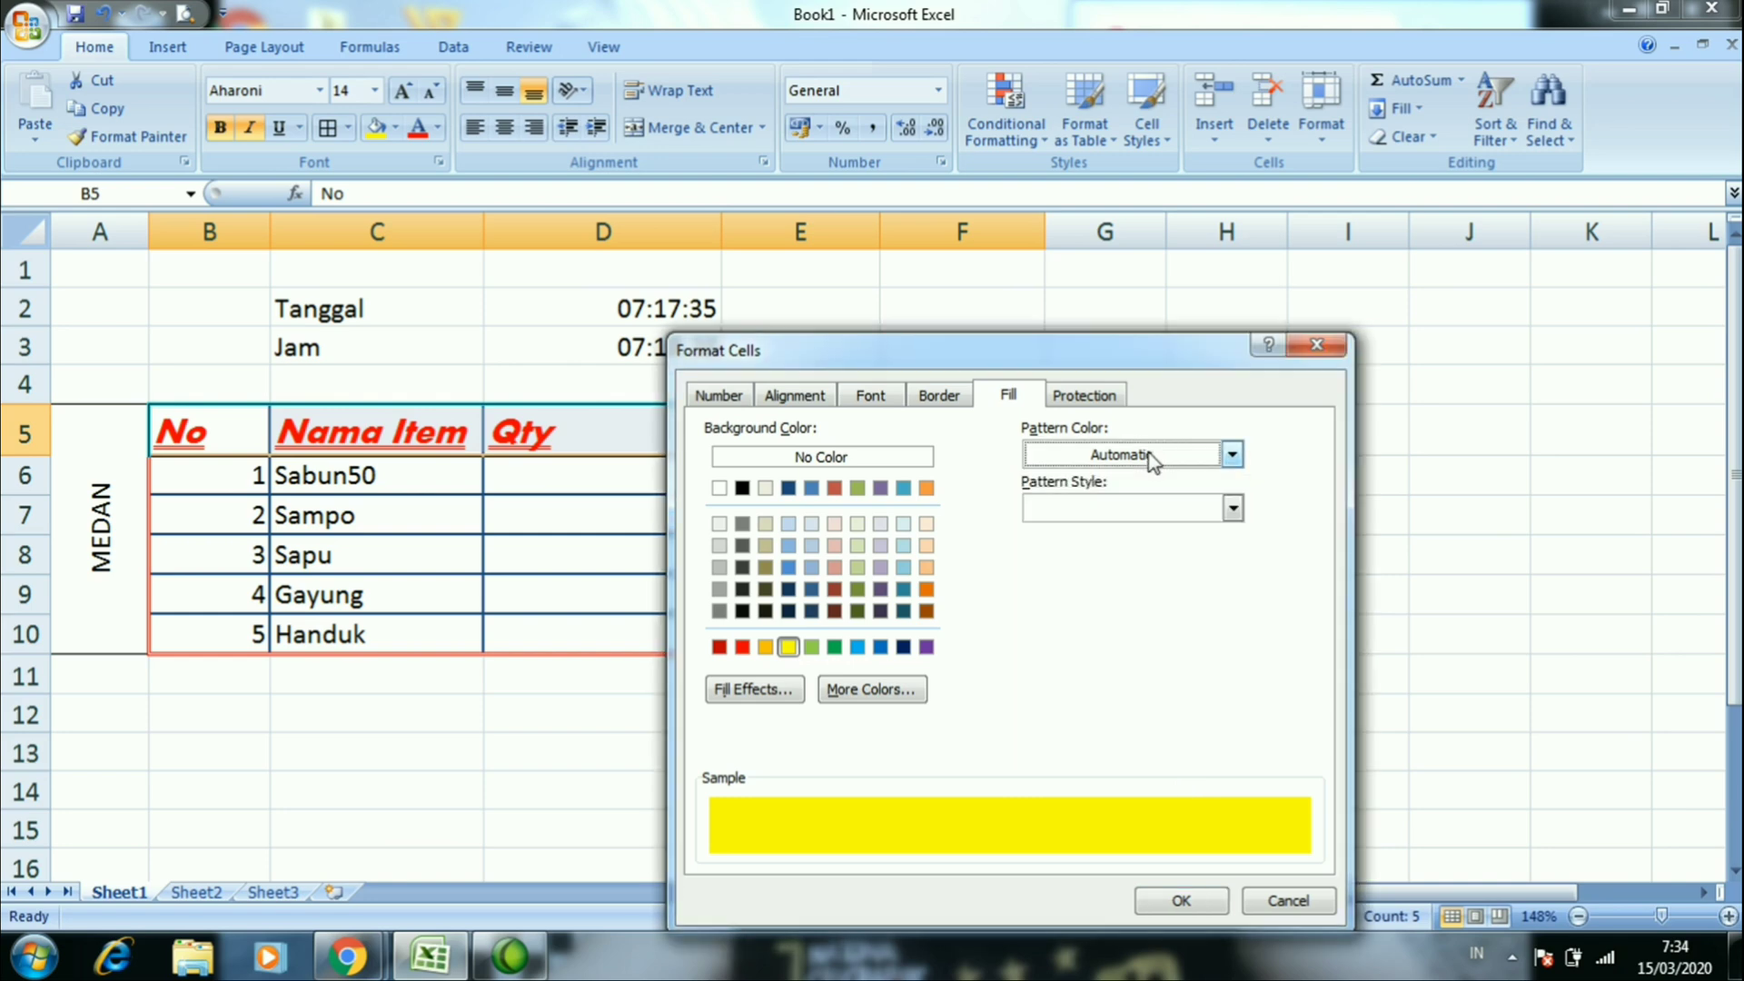
left_click(1164, 509)
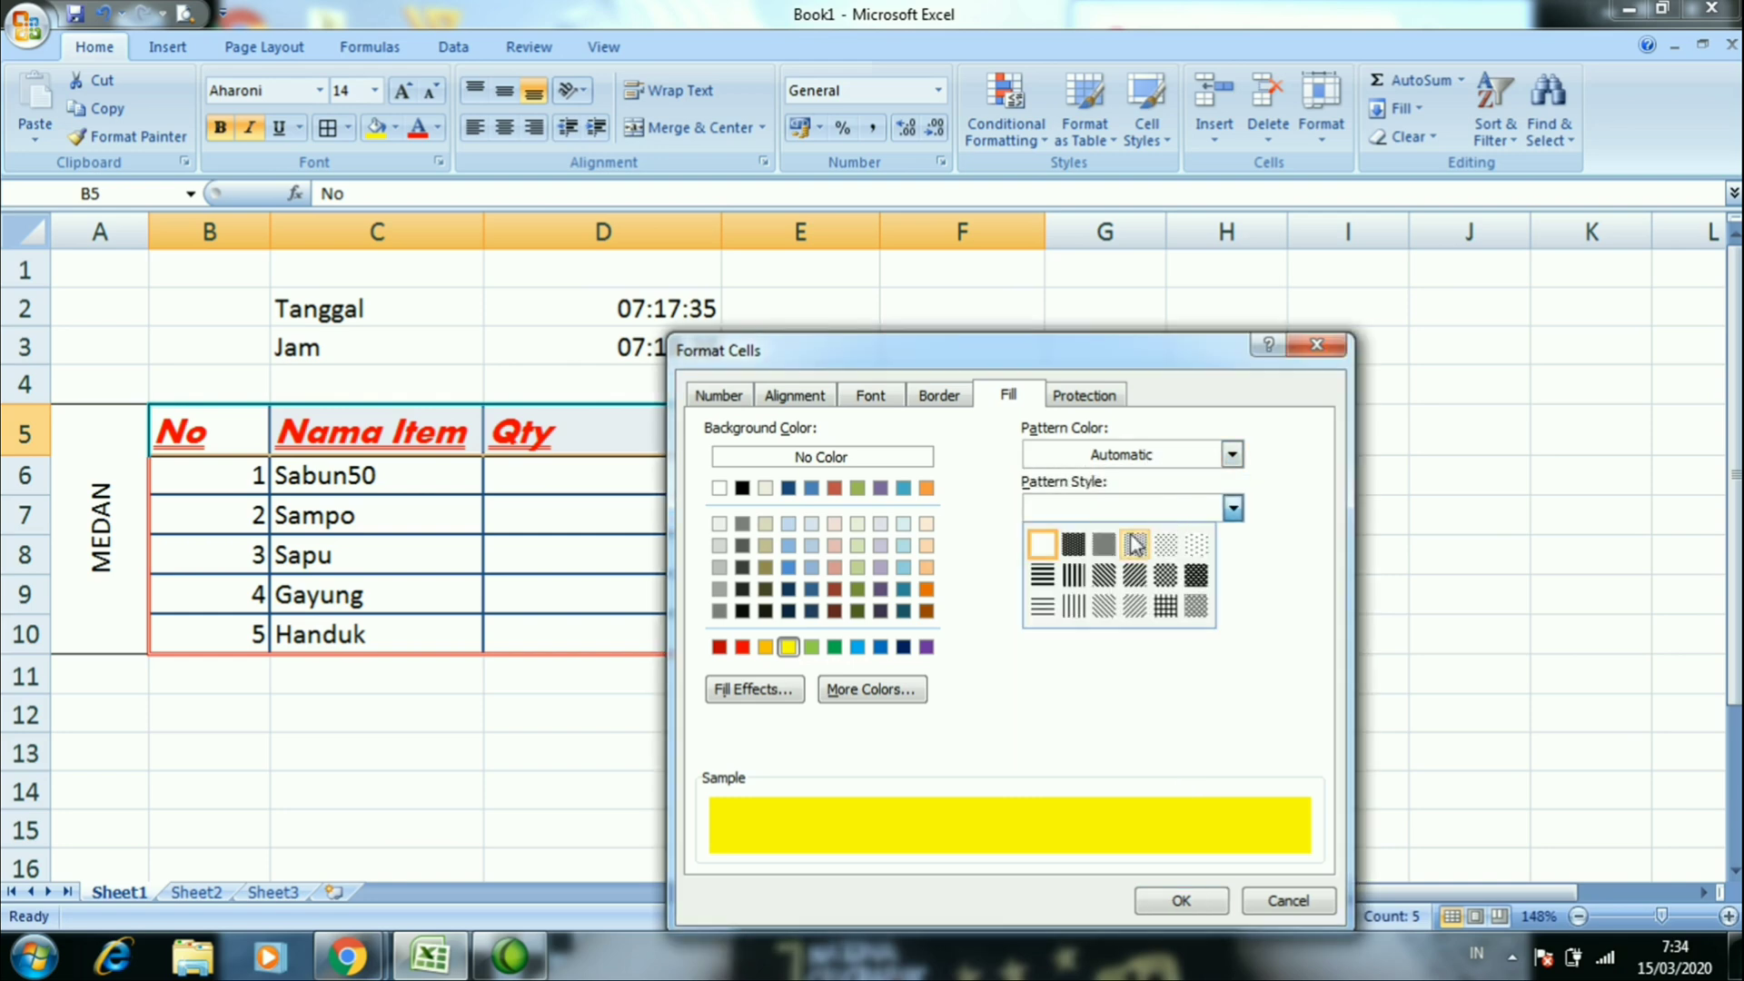
left_click(1164, 543)
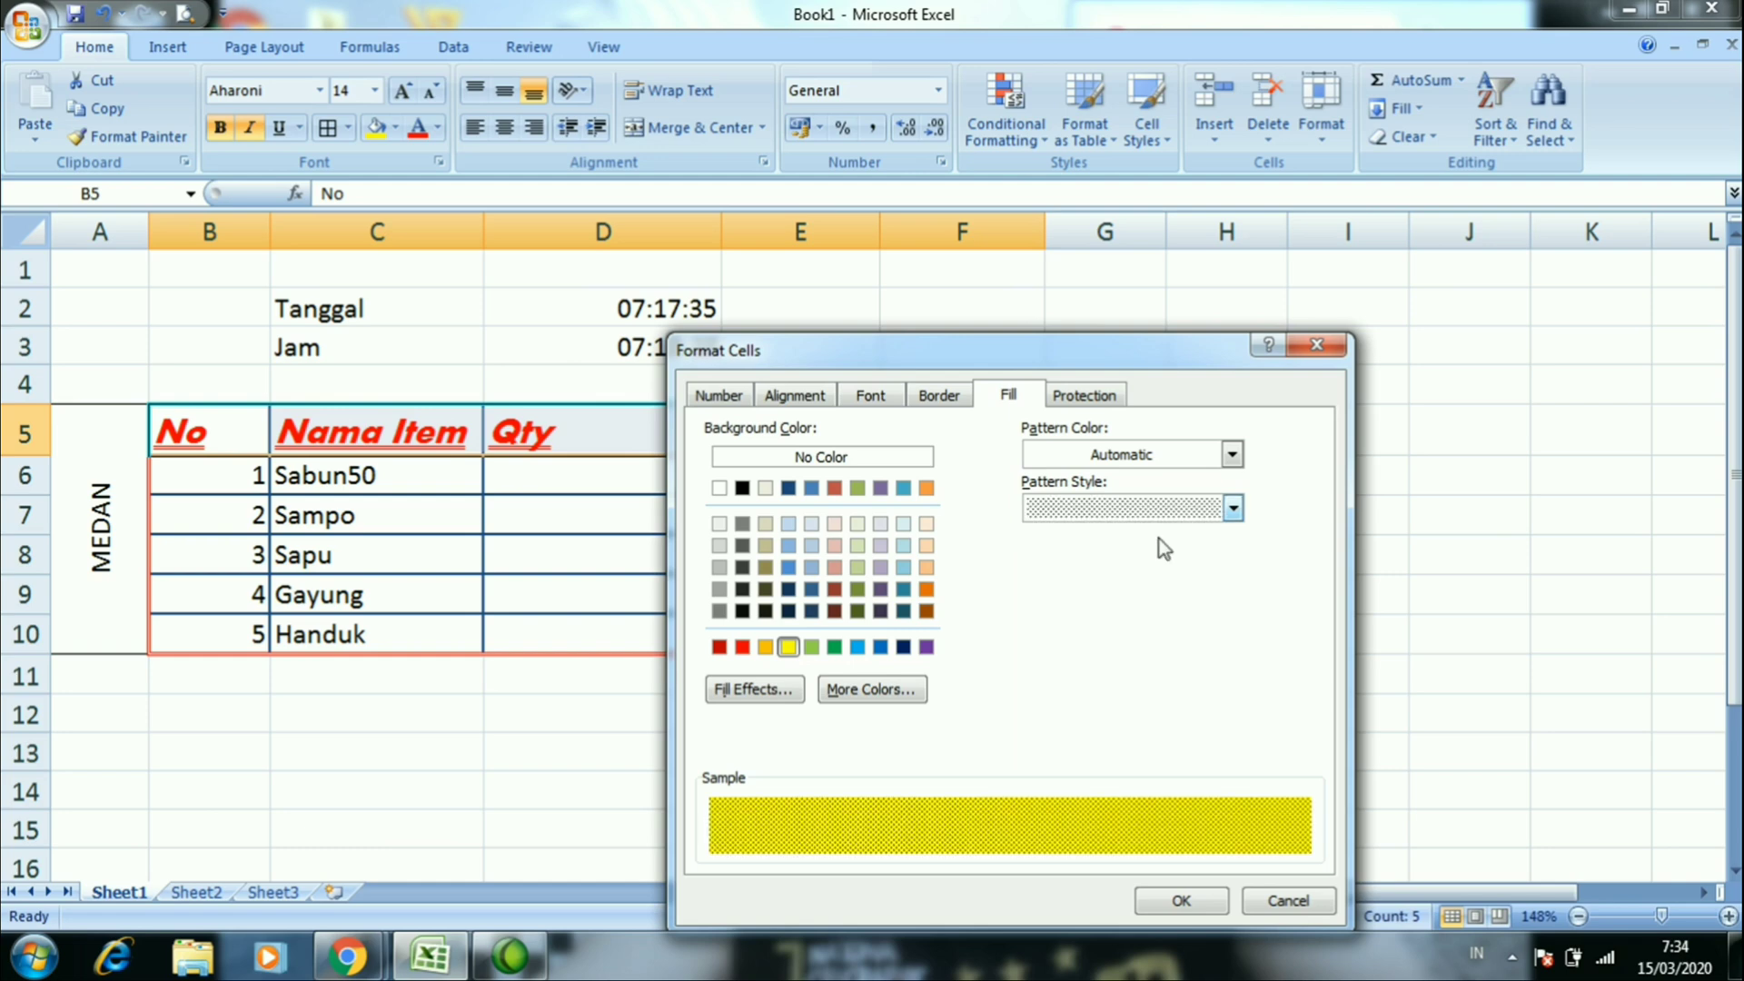
left_click(1183, 902)
left_click(1337, 633)
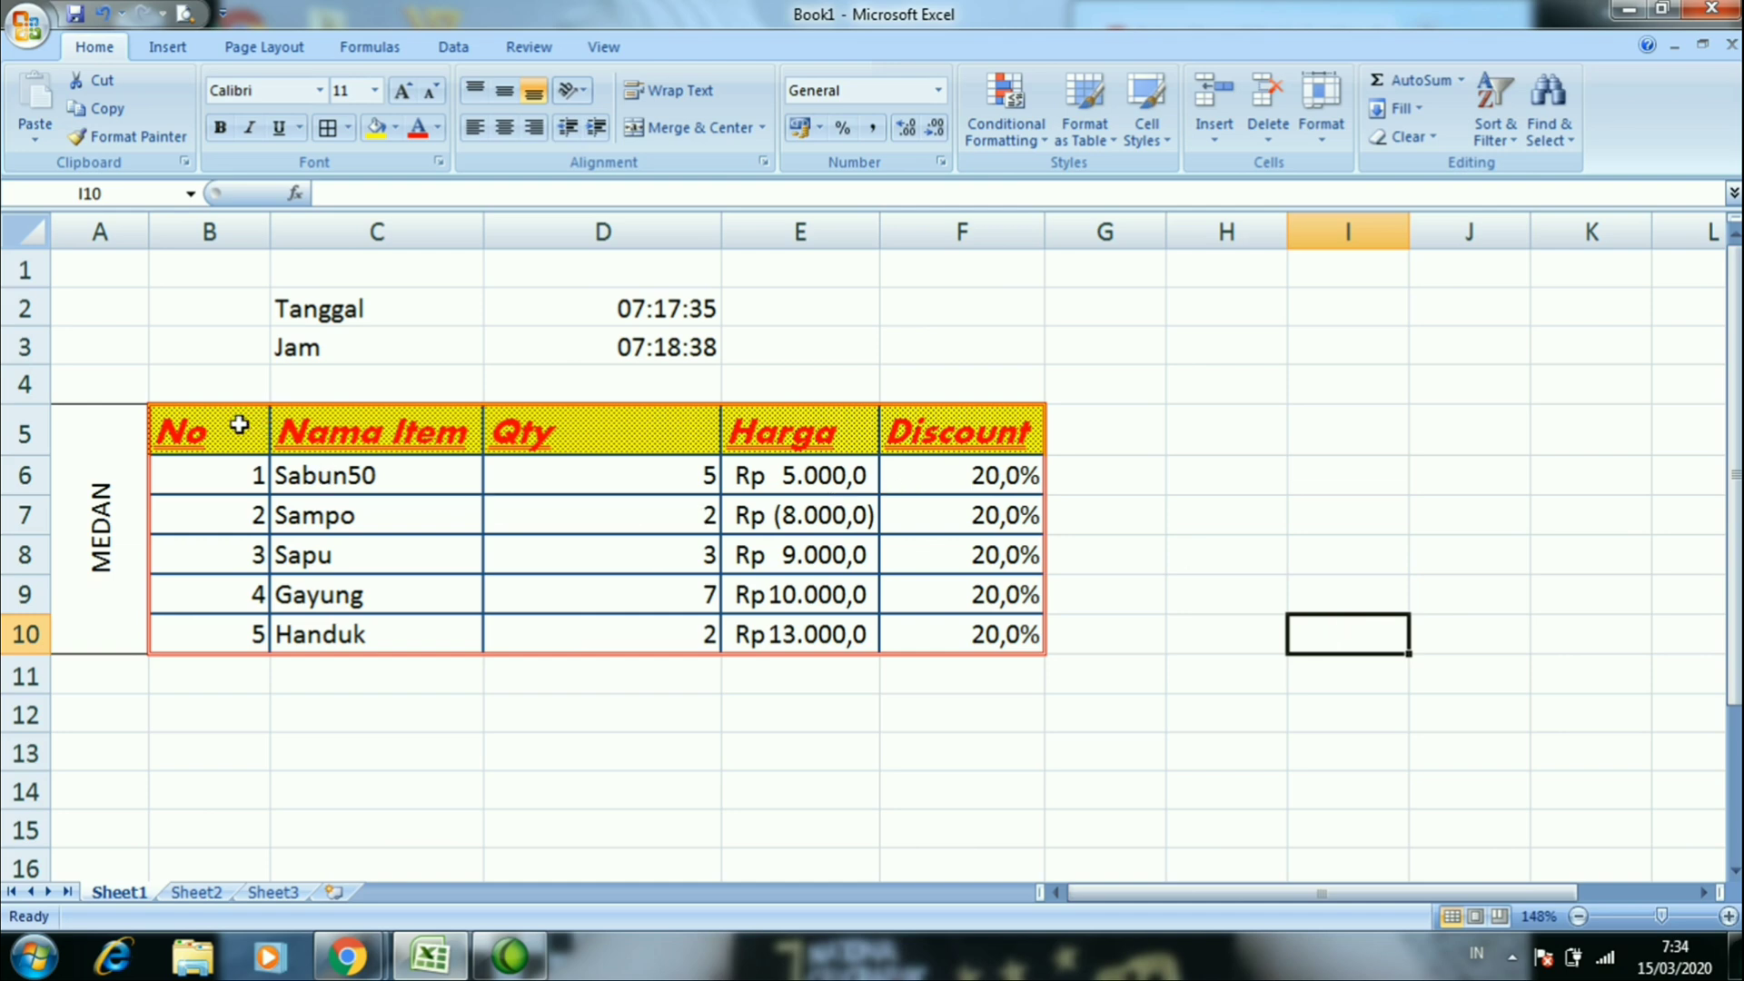
Look at the cell protection options for B5:F6 without changing them
left_click_drag(241, 425, 953, 468)
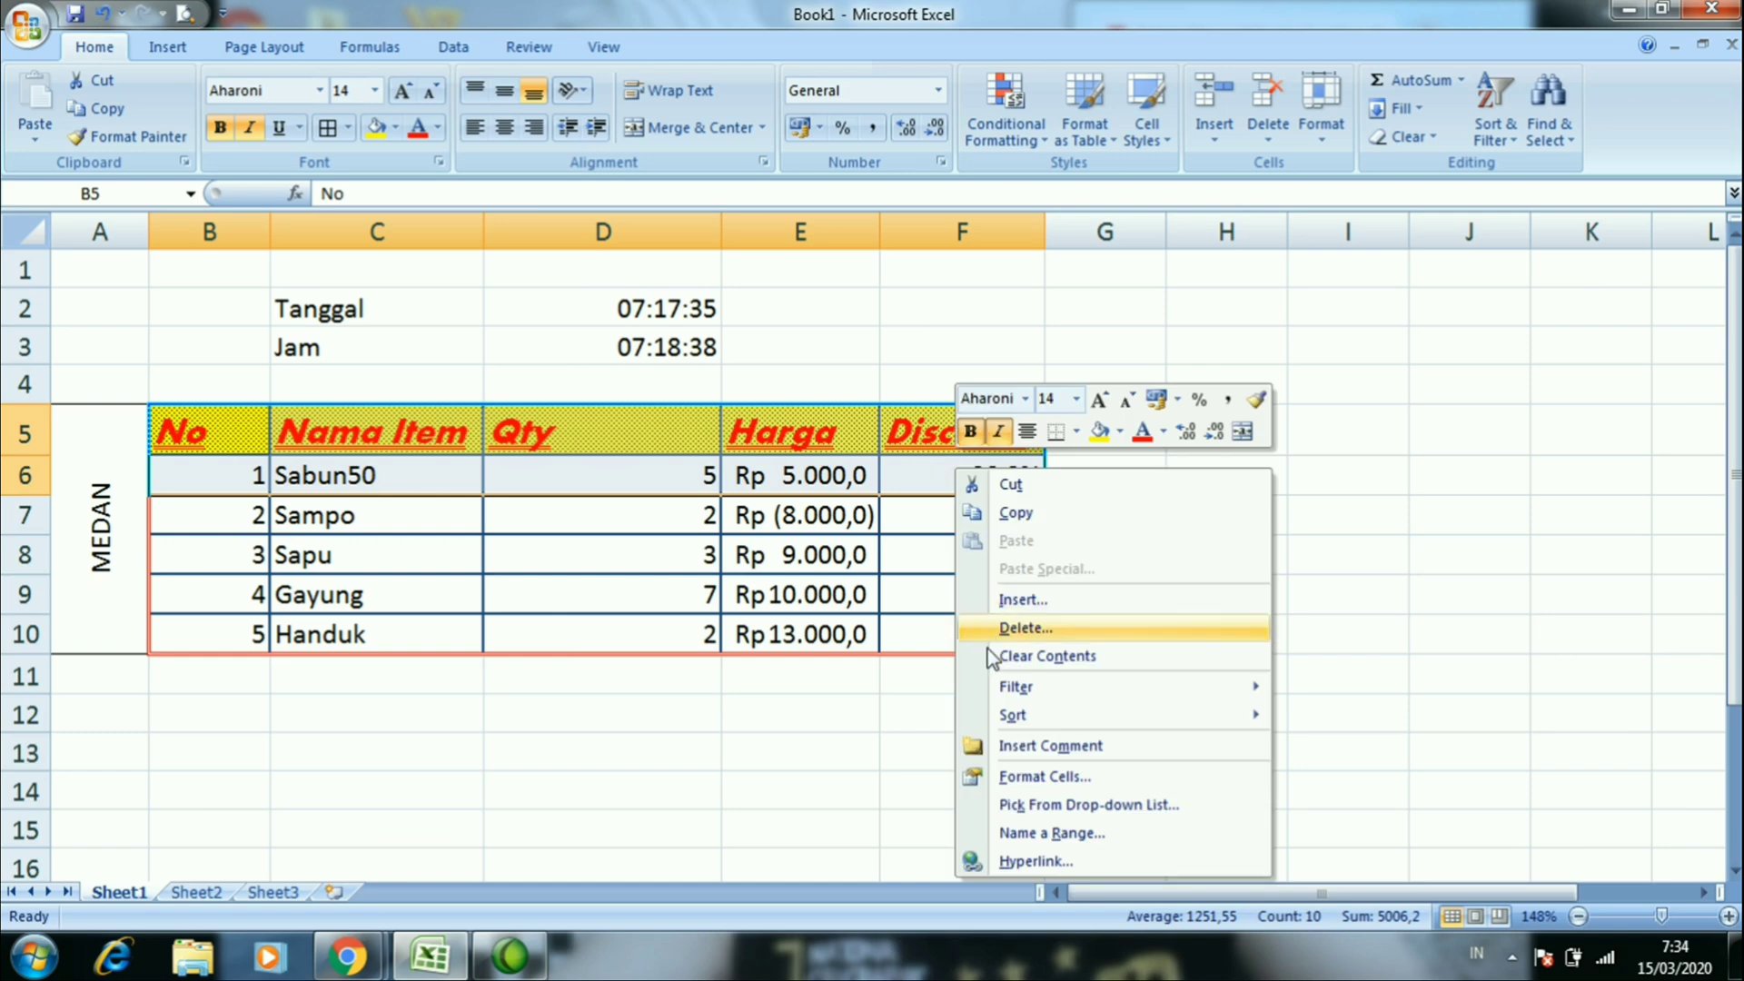
left_click(1024, 779)
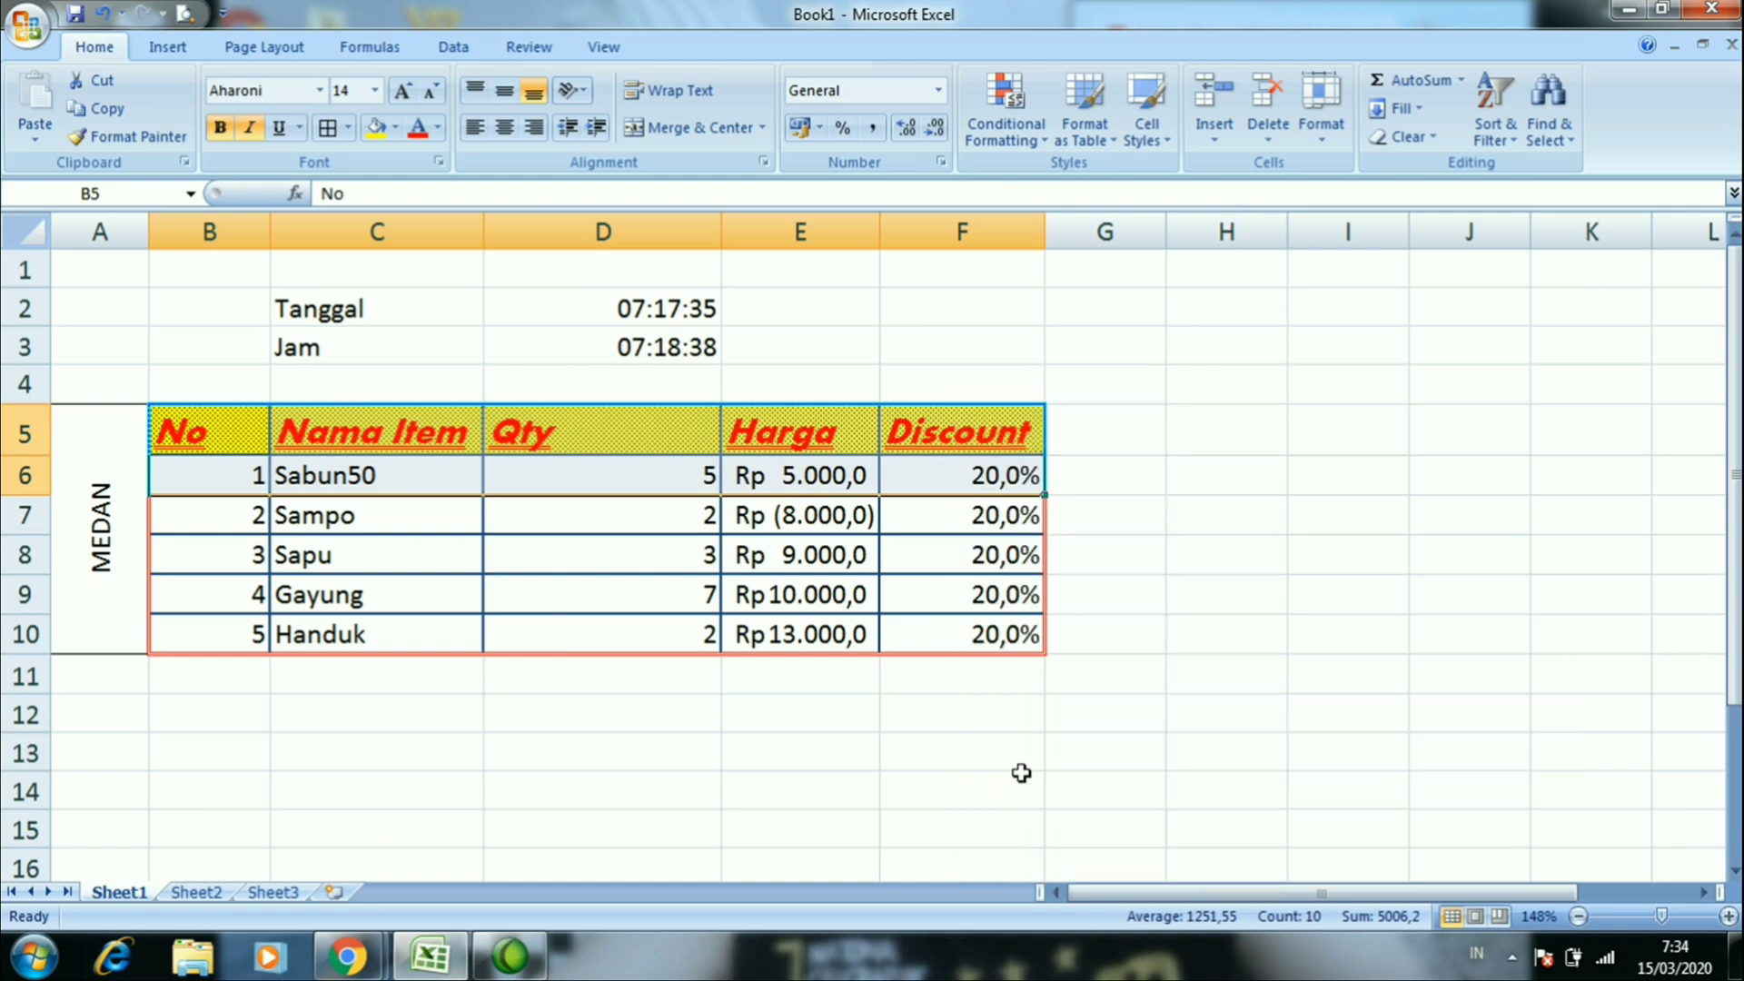
left_click(1095, 395)
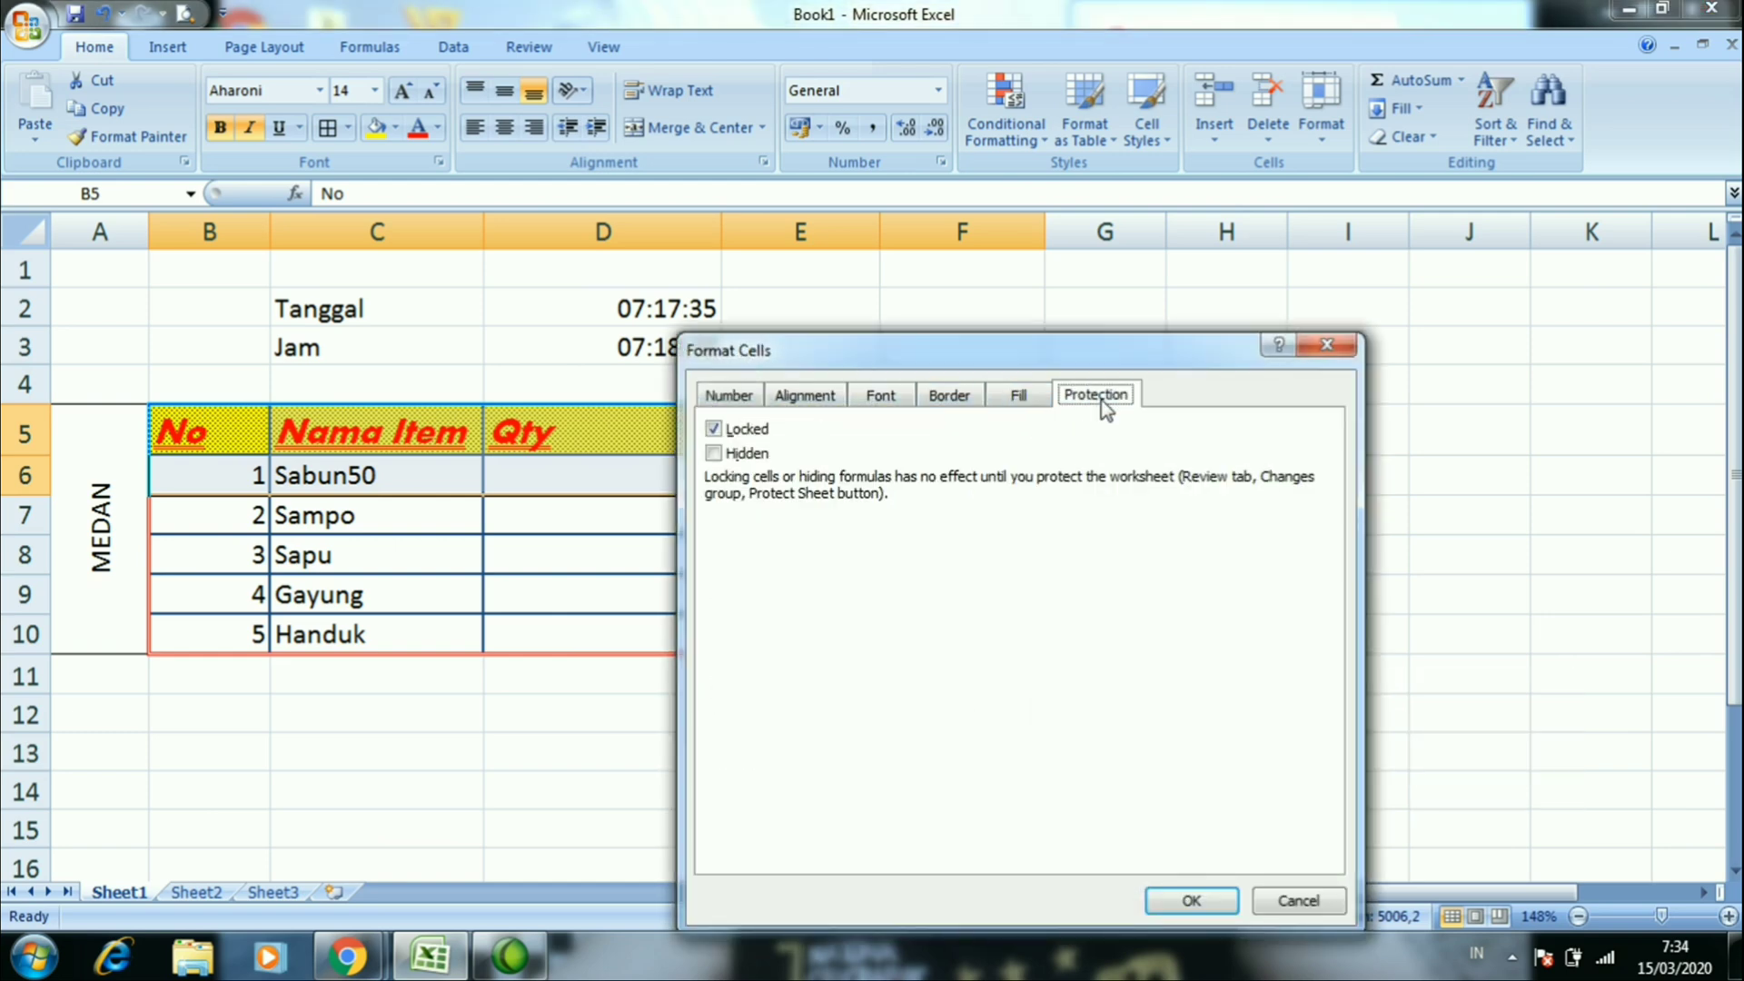
left_click(1282, 898)
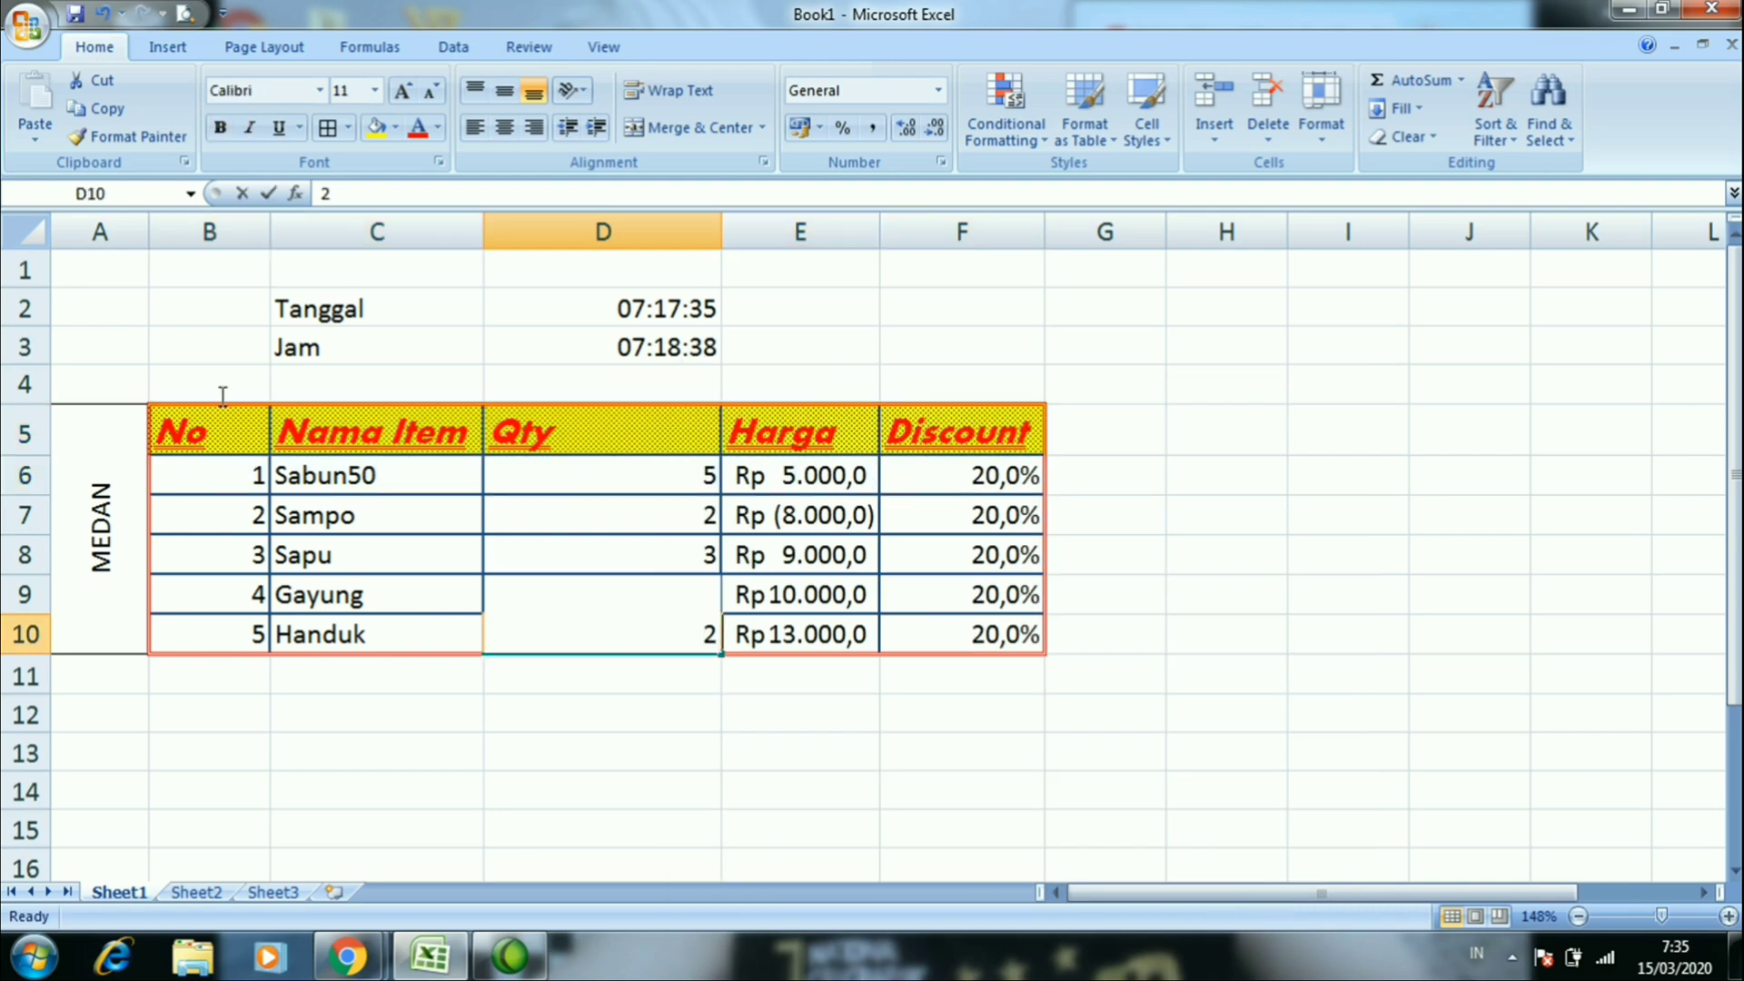
double_click(524, 479)
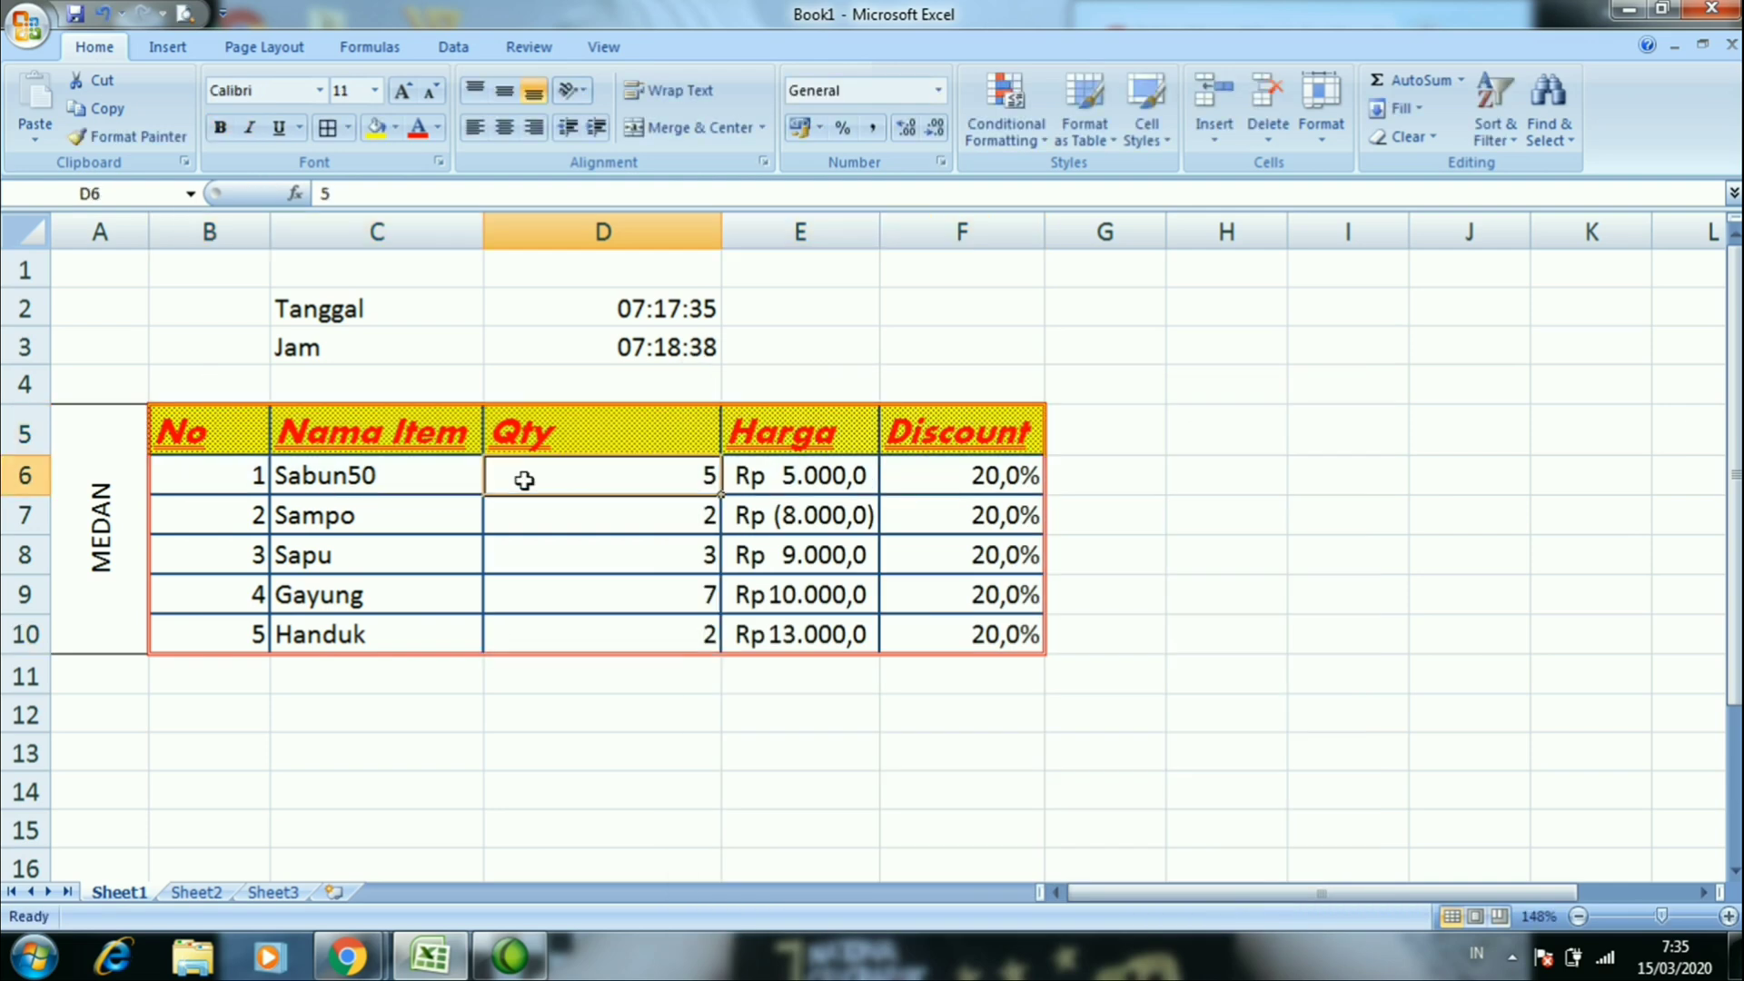
Turn on the Hidden protection option for the header cells B5:F5 and apply it
left_click(243, 430)
left_click_drag(209, 431, 940, 443)
right_click(950, 442)
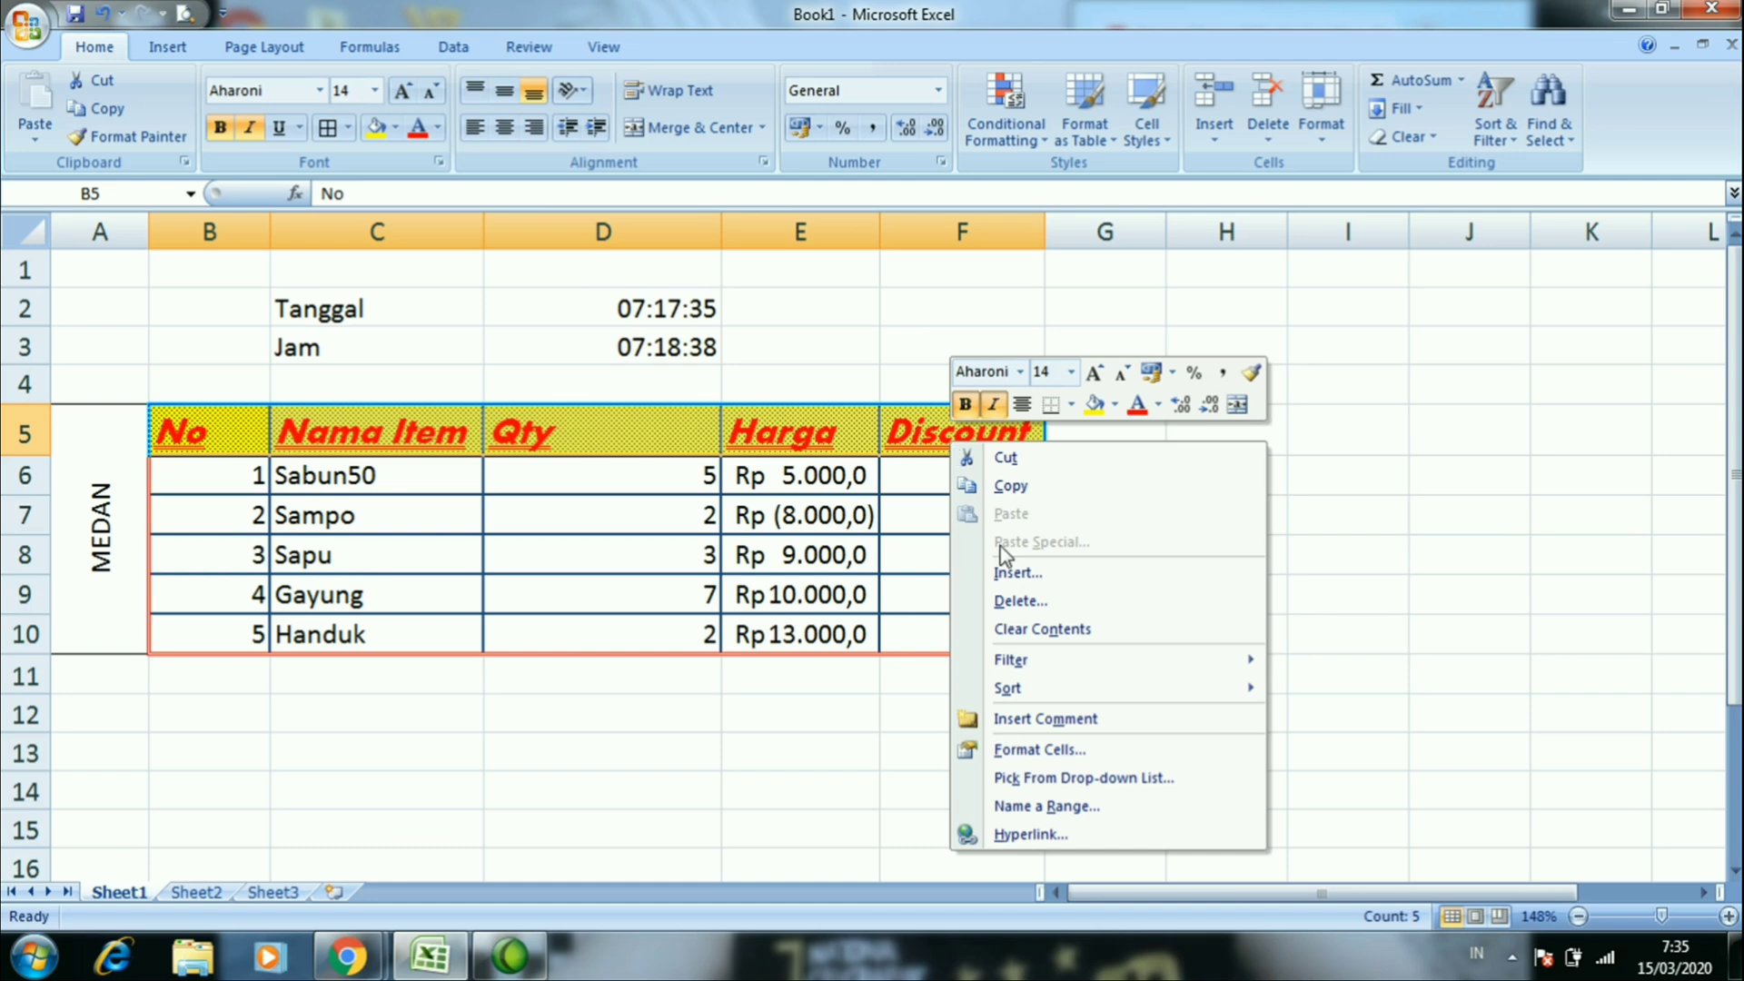
left_click(1007, 749)
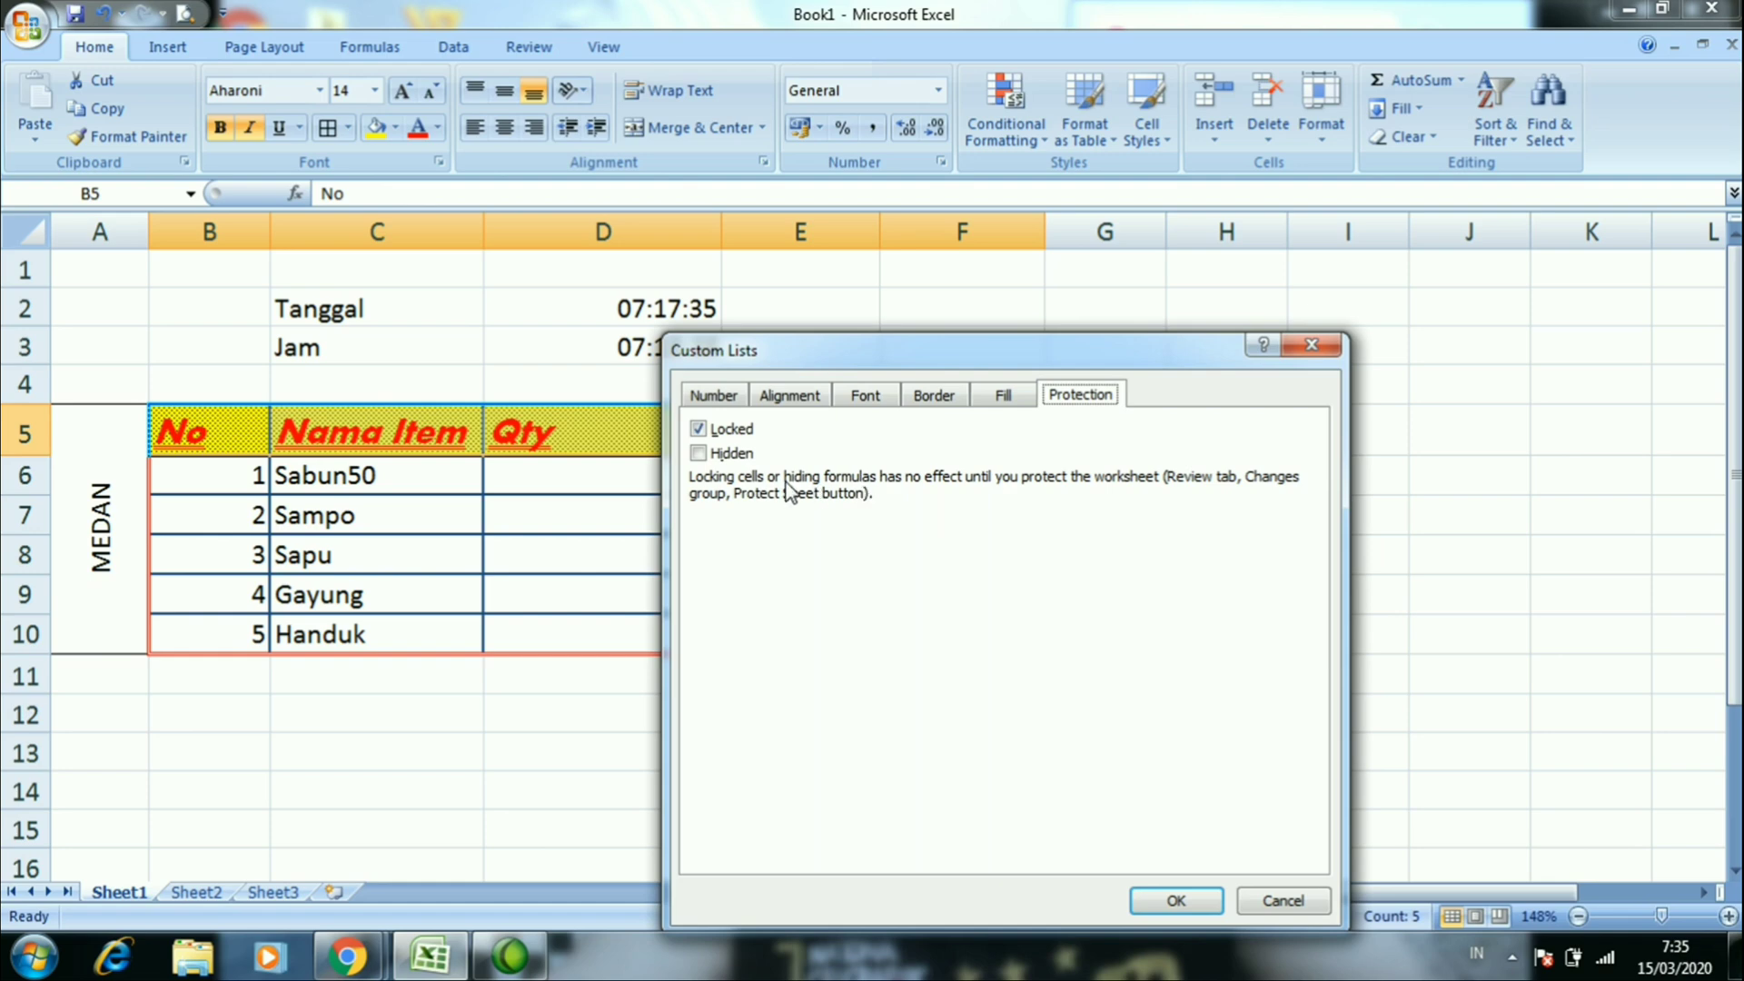
left_click(701, 452)
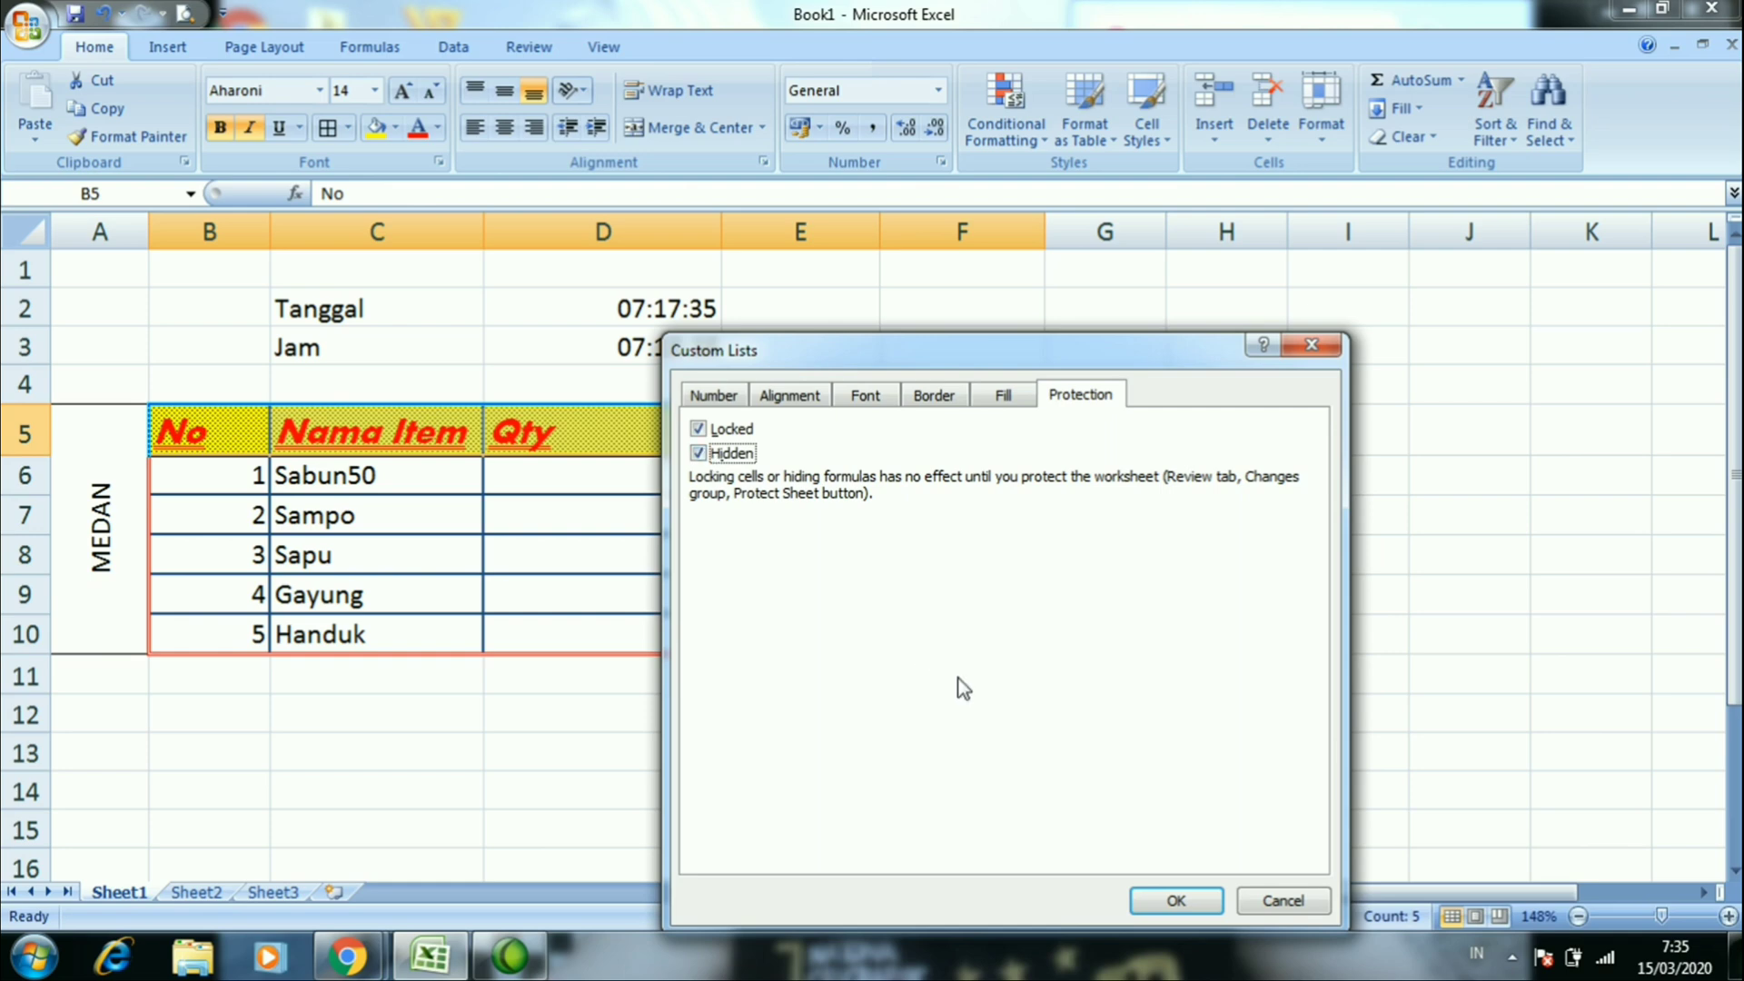
left_click(1197, 901)
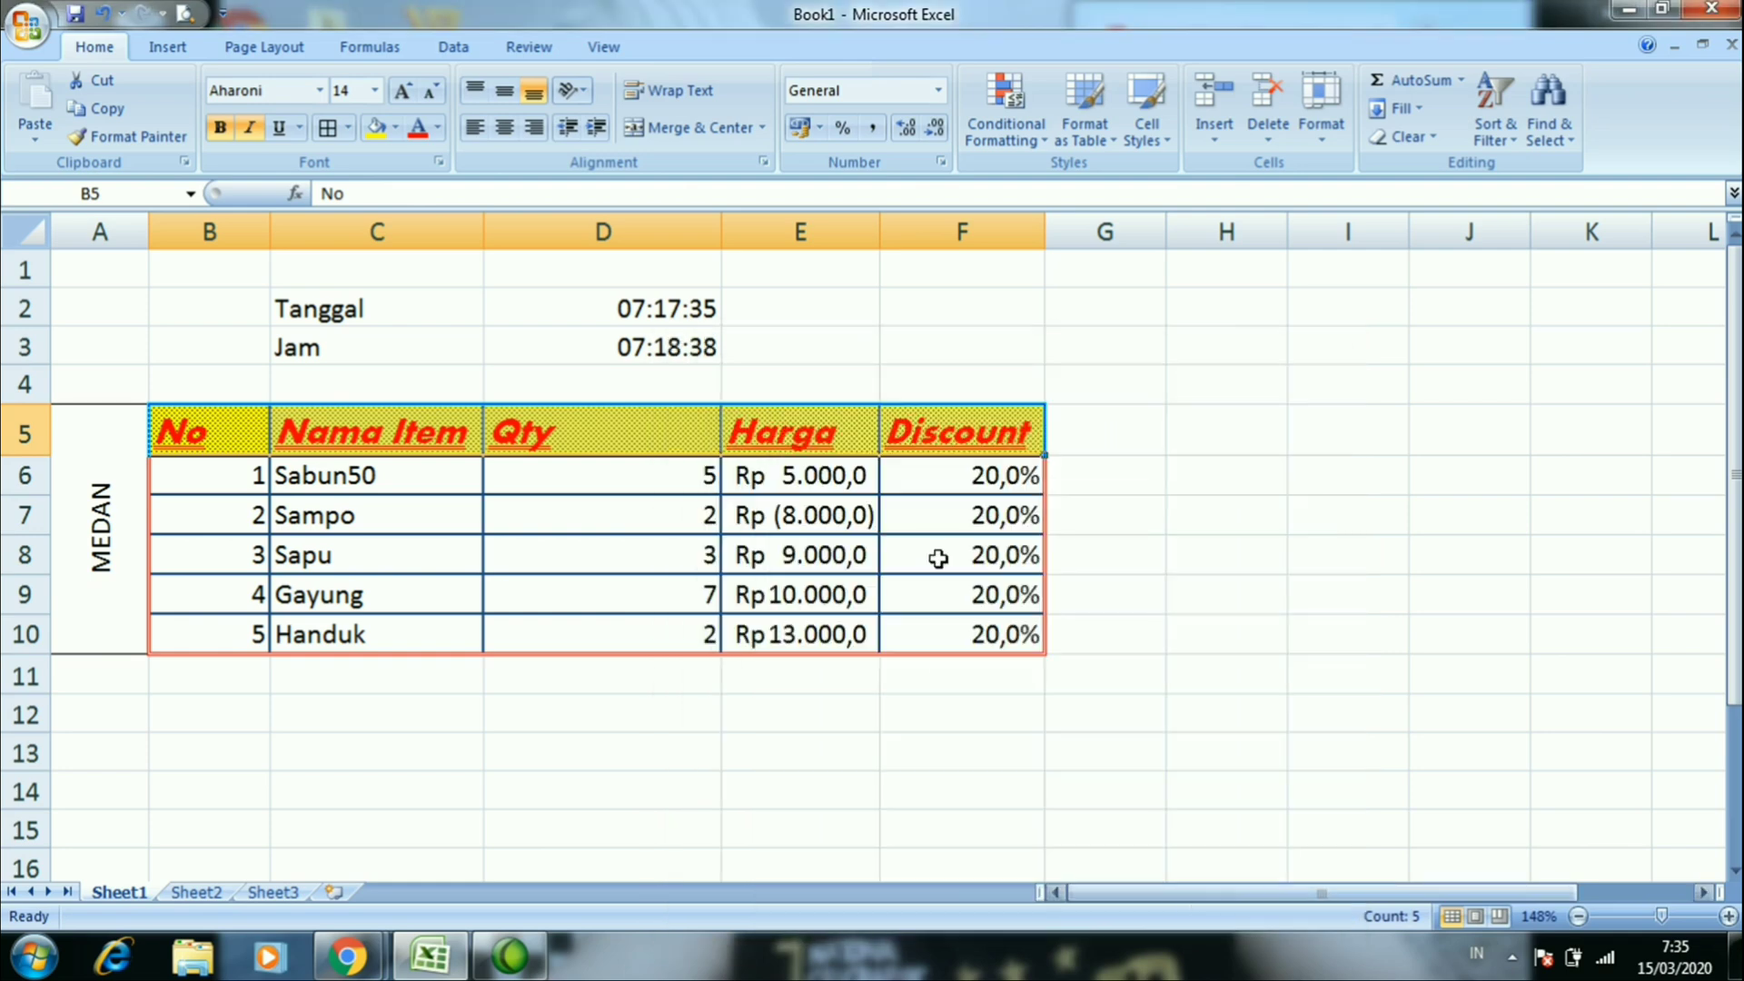
Try overwriting the Discount header in F5 with IHJK, and undo the entry
left_click(935, 554)
left_click(912, 413)
type("IHJK")
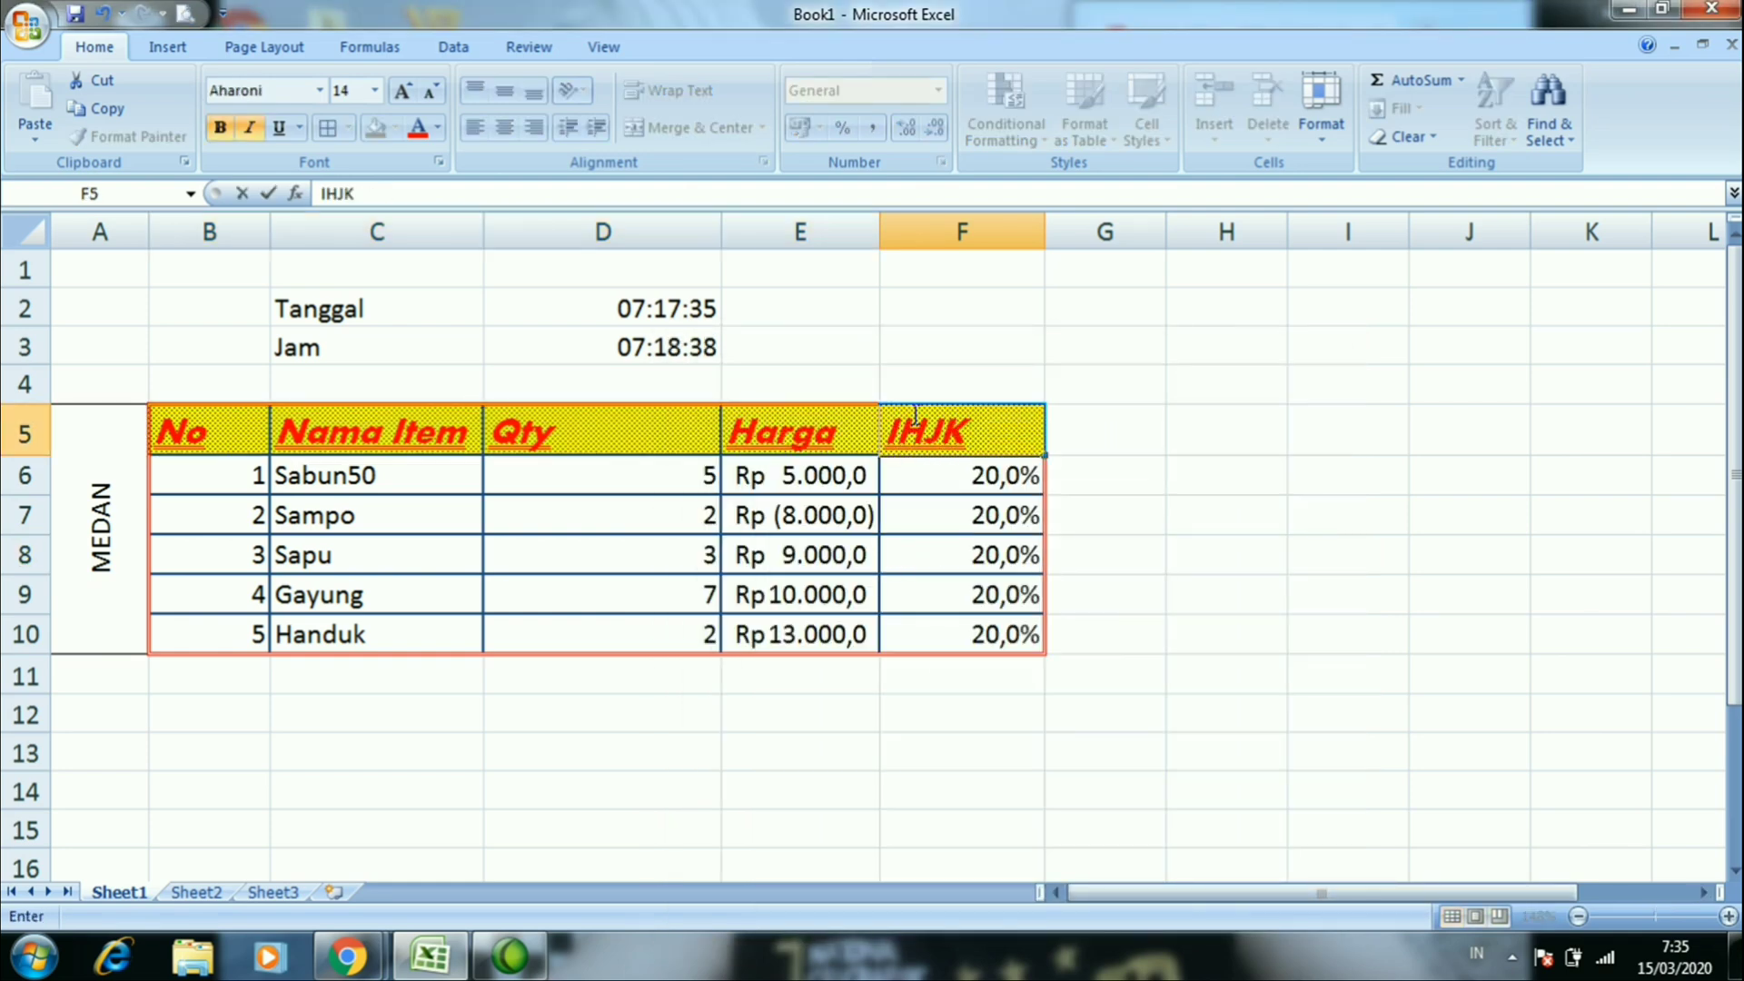
key("ctrl+z")
key("Return")
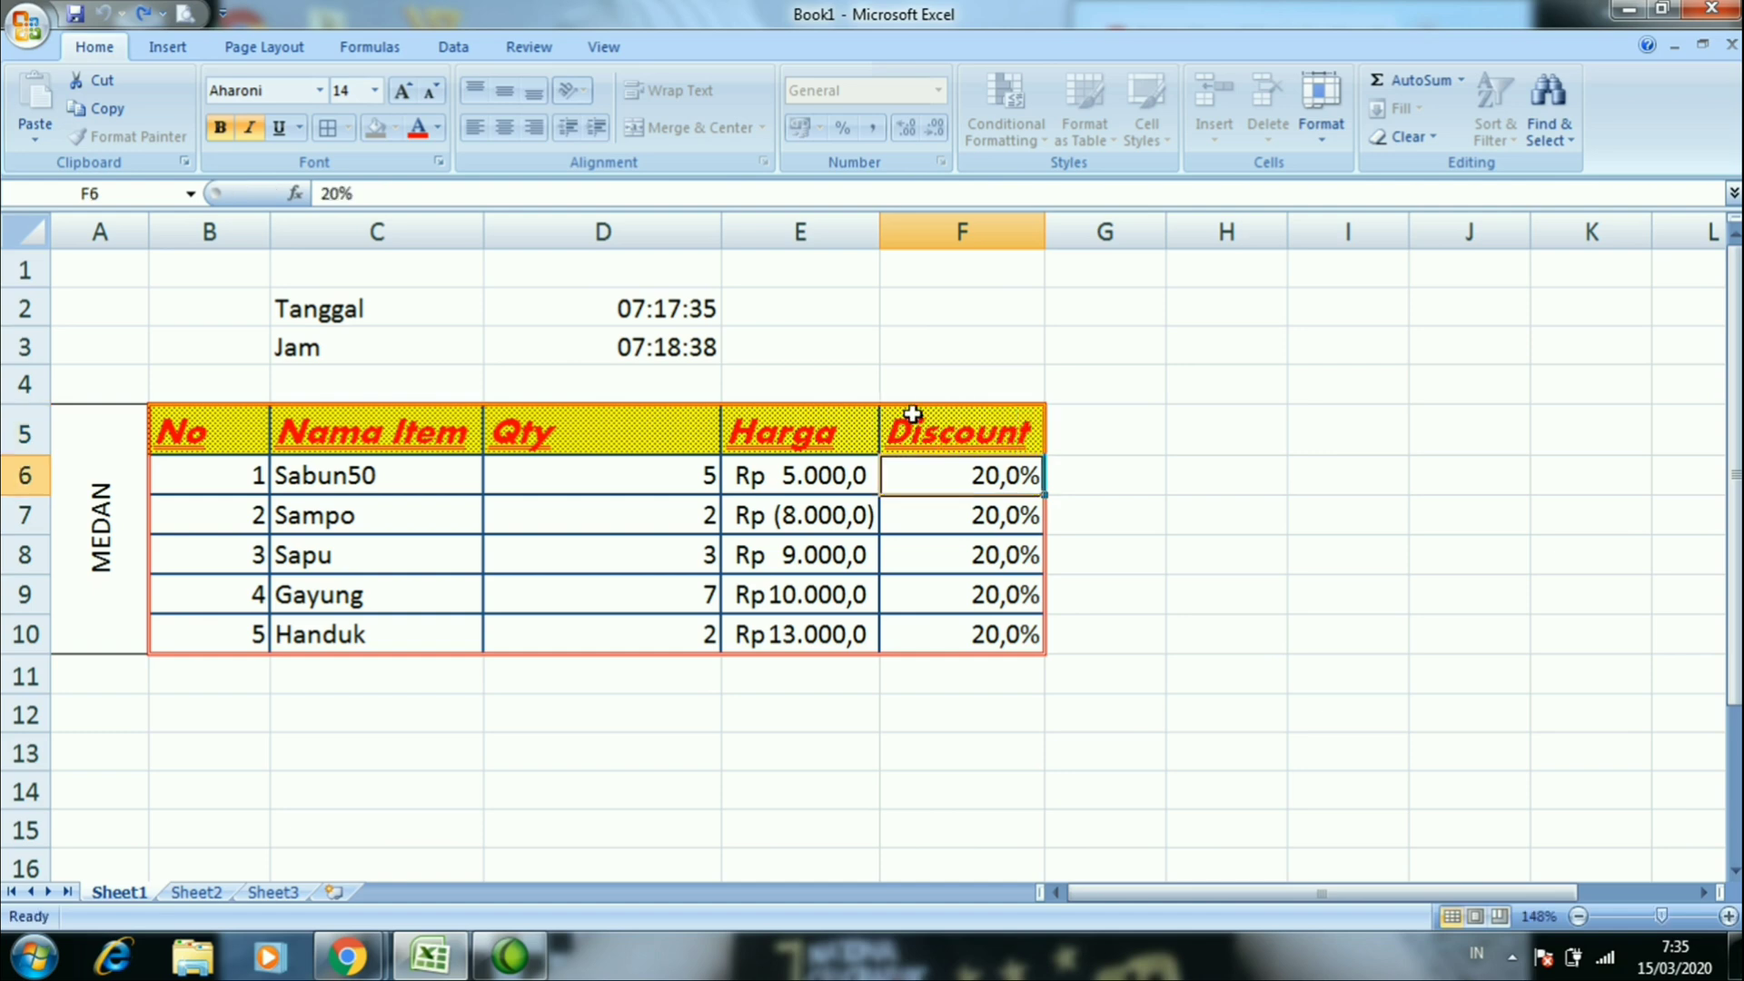
Clear both the Hidden and Locked protection options for the header cells B5:F5 and apply the change
key("Left")
key("Up")
key("Up")
left_click_drag(912, 413, 261, 435)
right_click(262, 434)
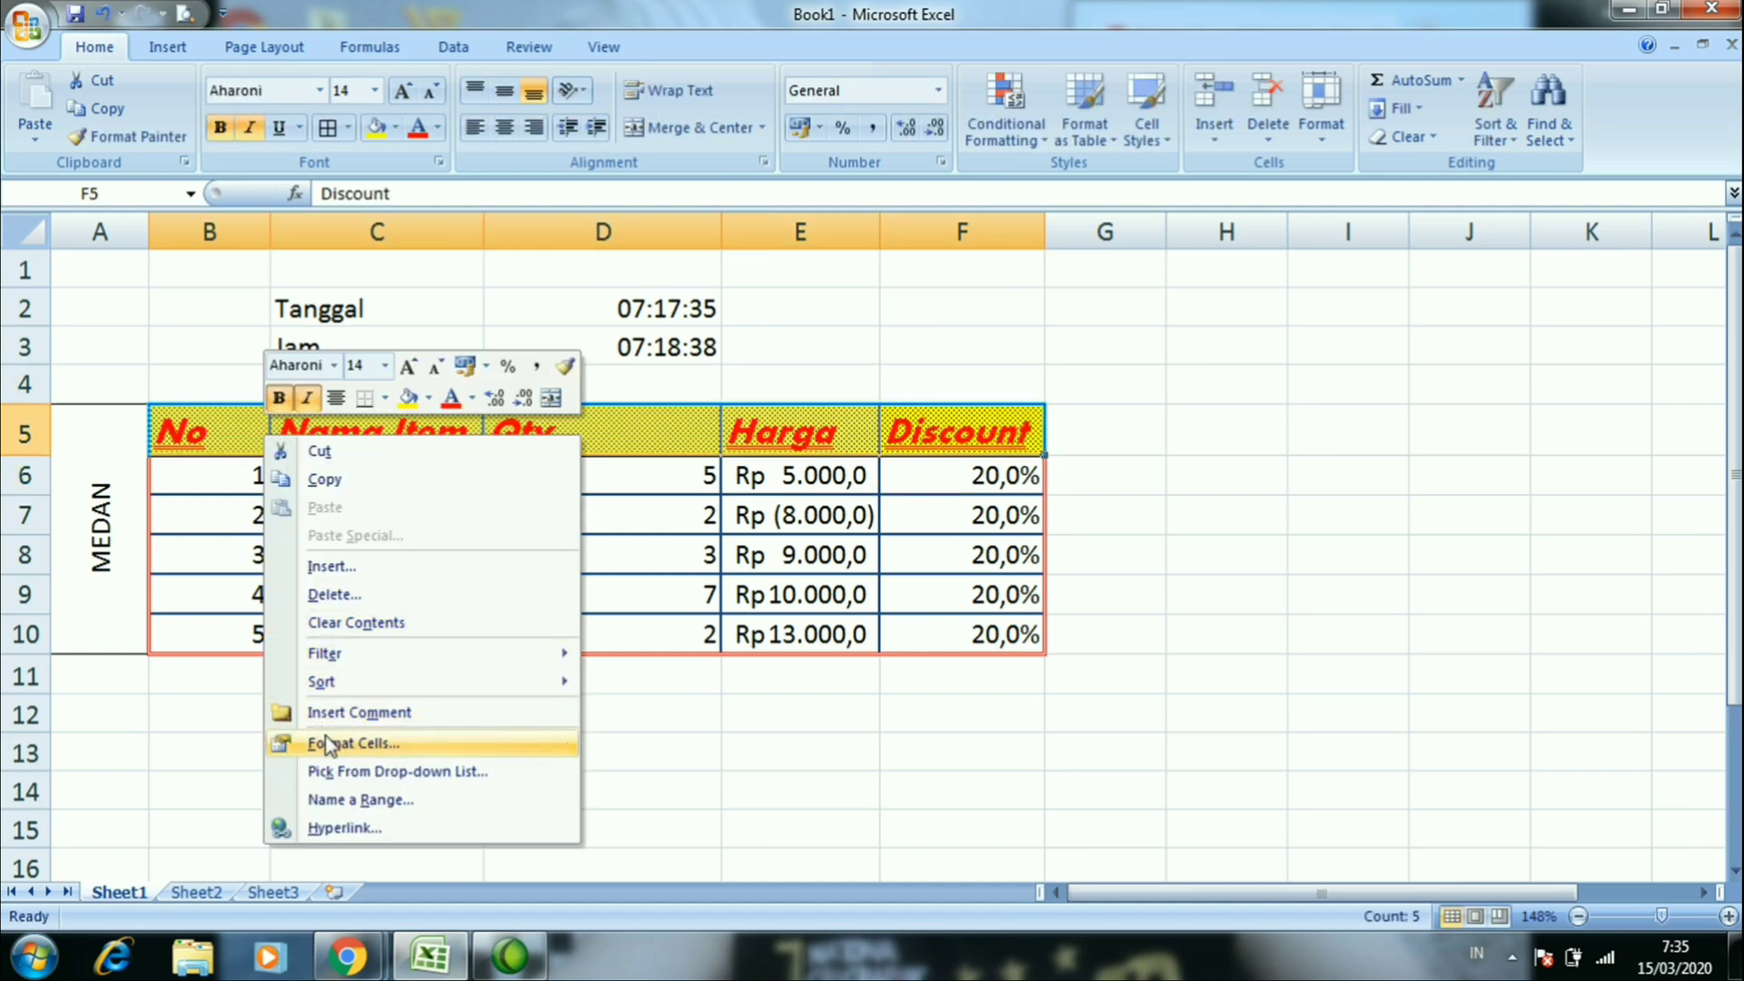
key("Escape")
key("ctrl+1")
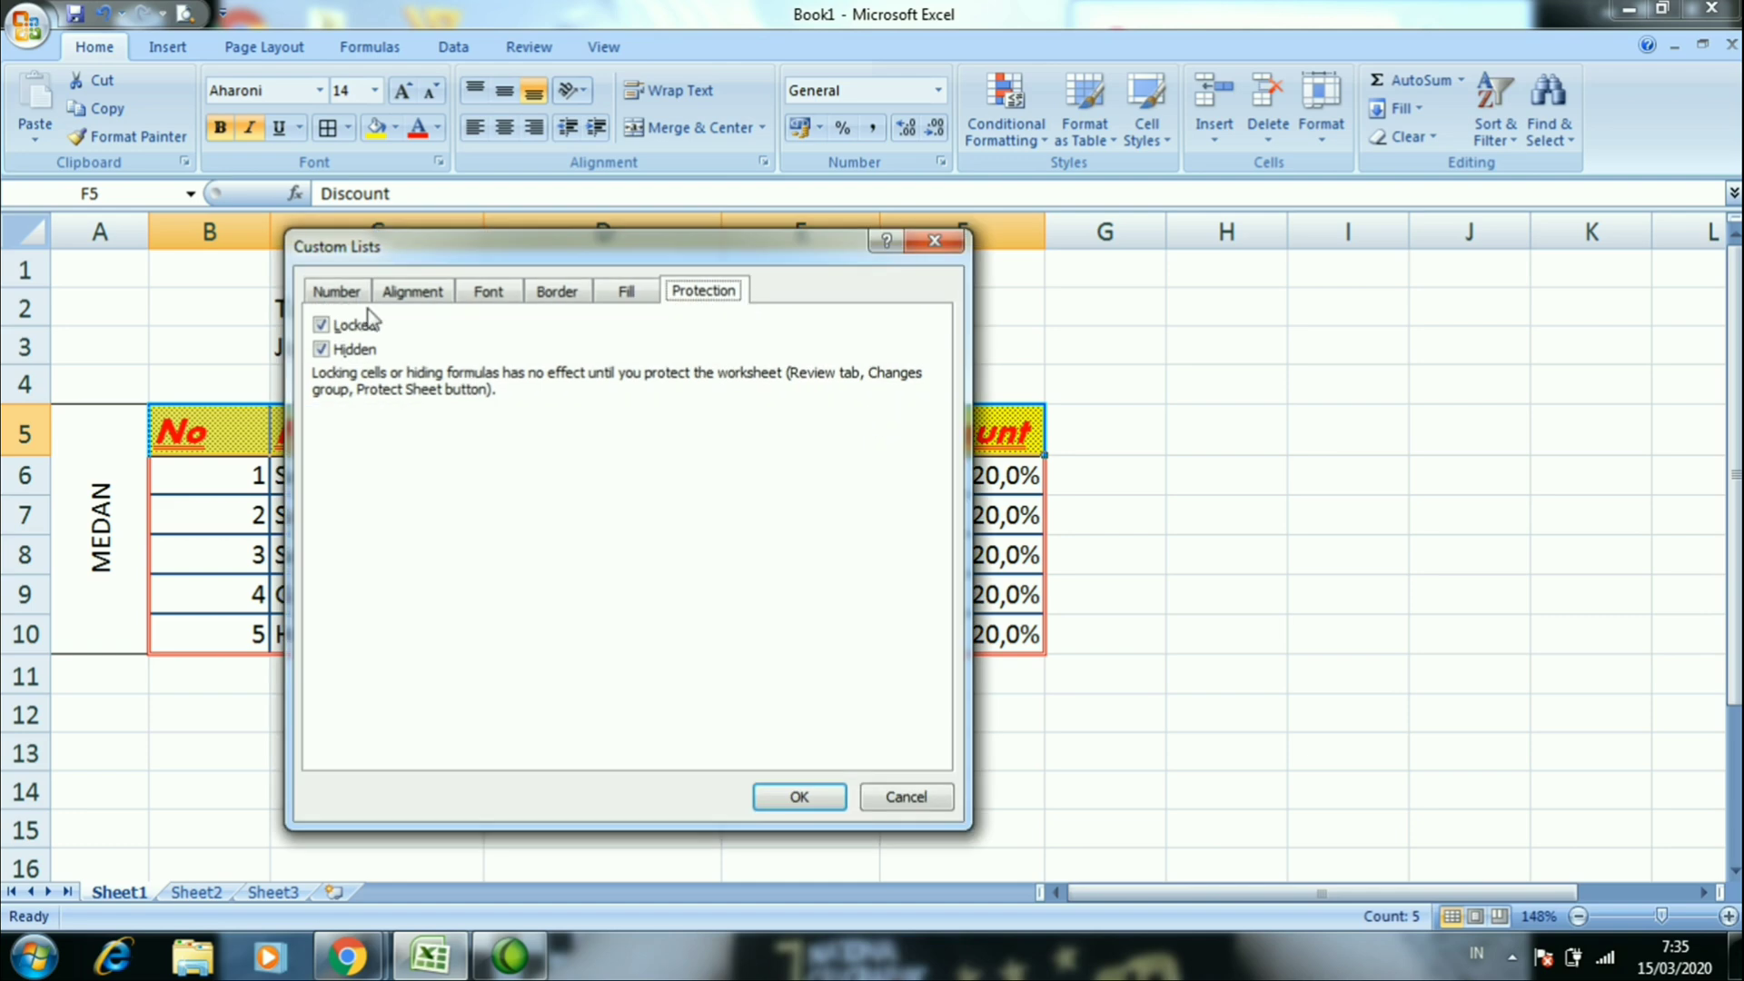
left_click(322, 352)
left_click(320, 325)
left_click(799, 799)
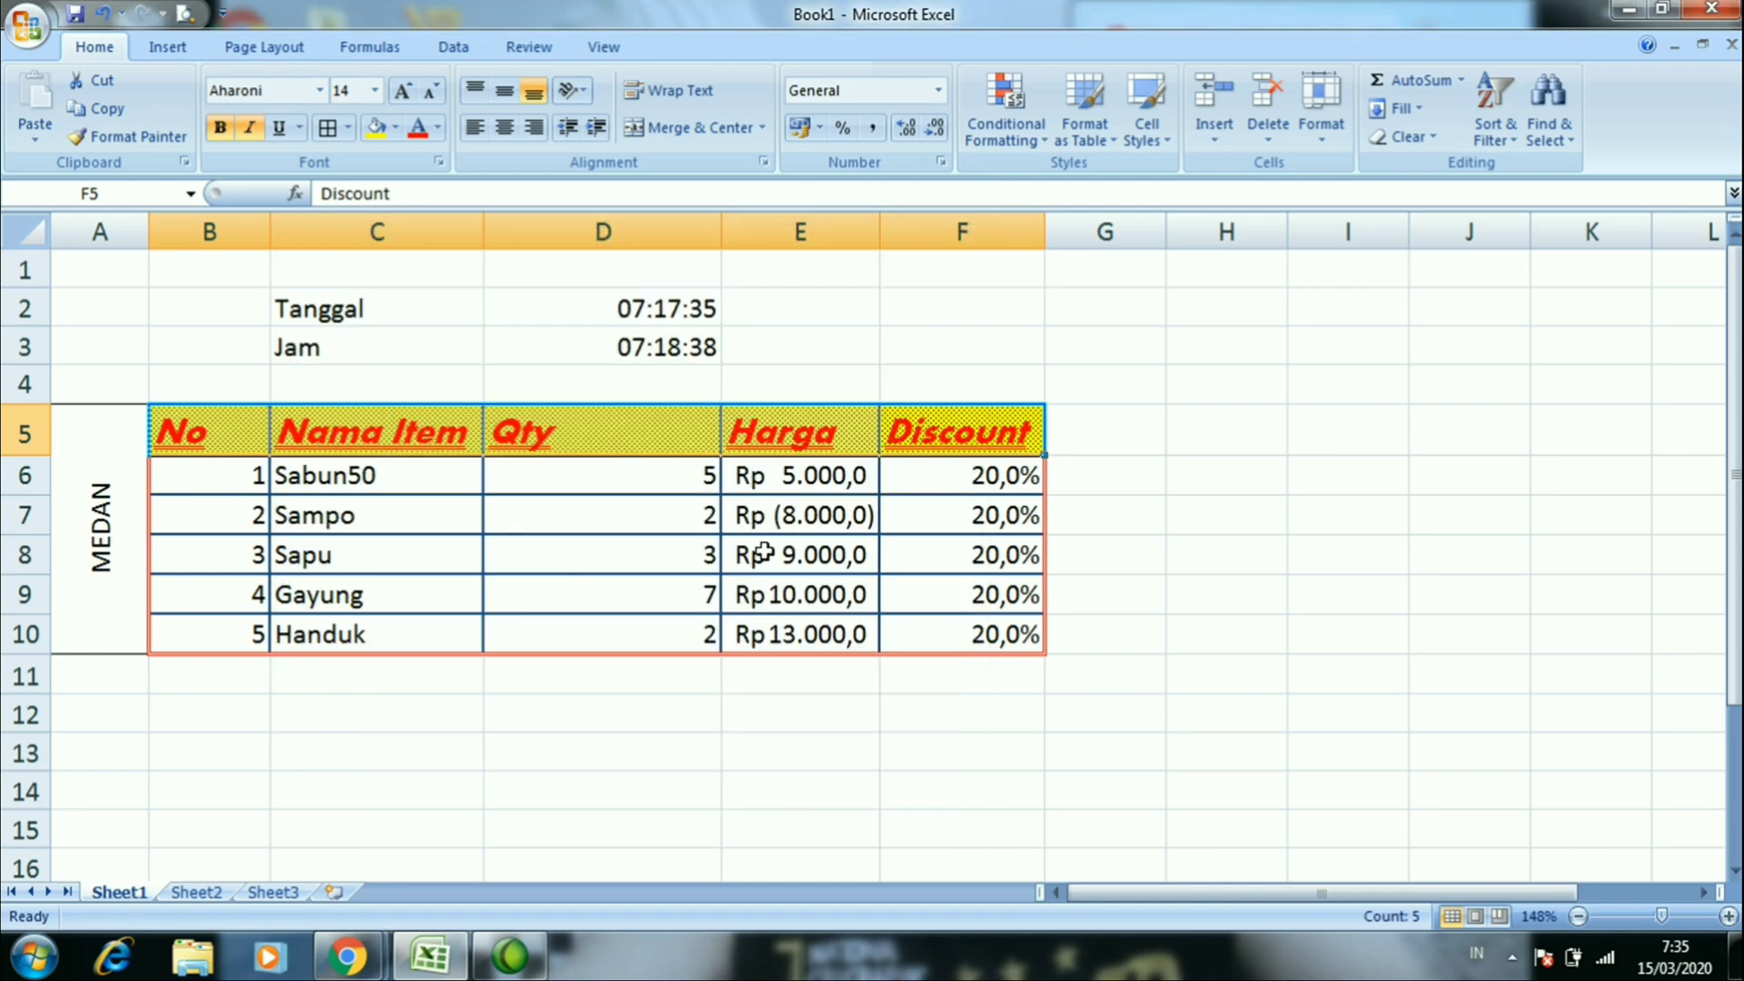
Try overwriting the Qty header in D5 with 999, and restore the Qty text
left_click(728, 390)
left_click(687, 421)
type("9999")
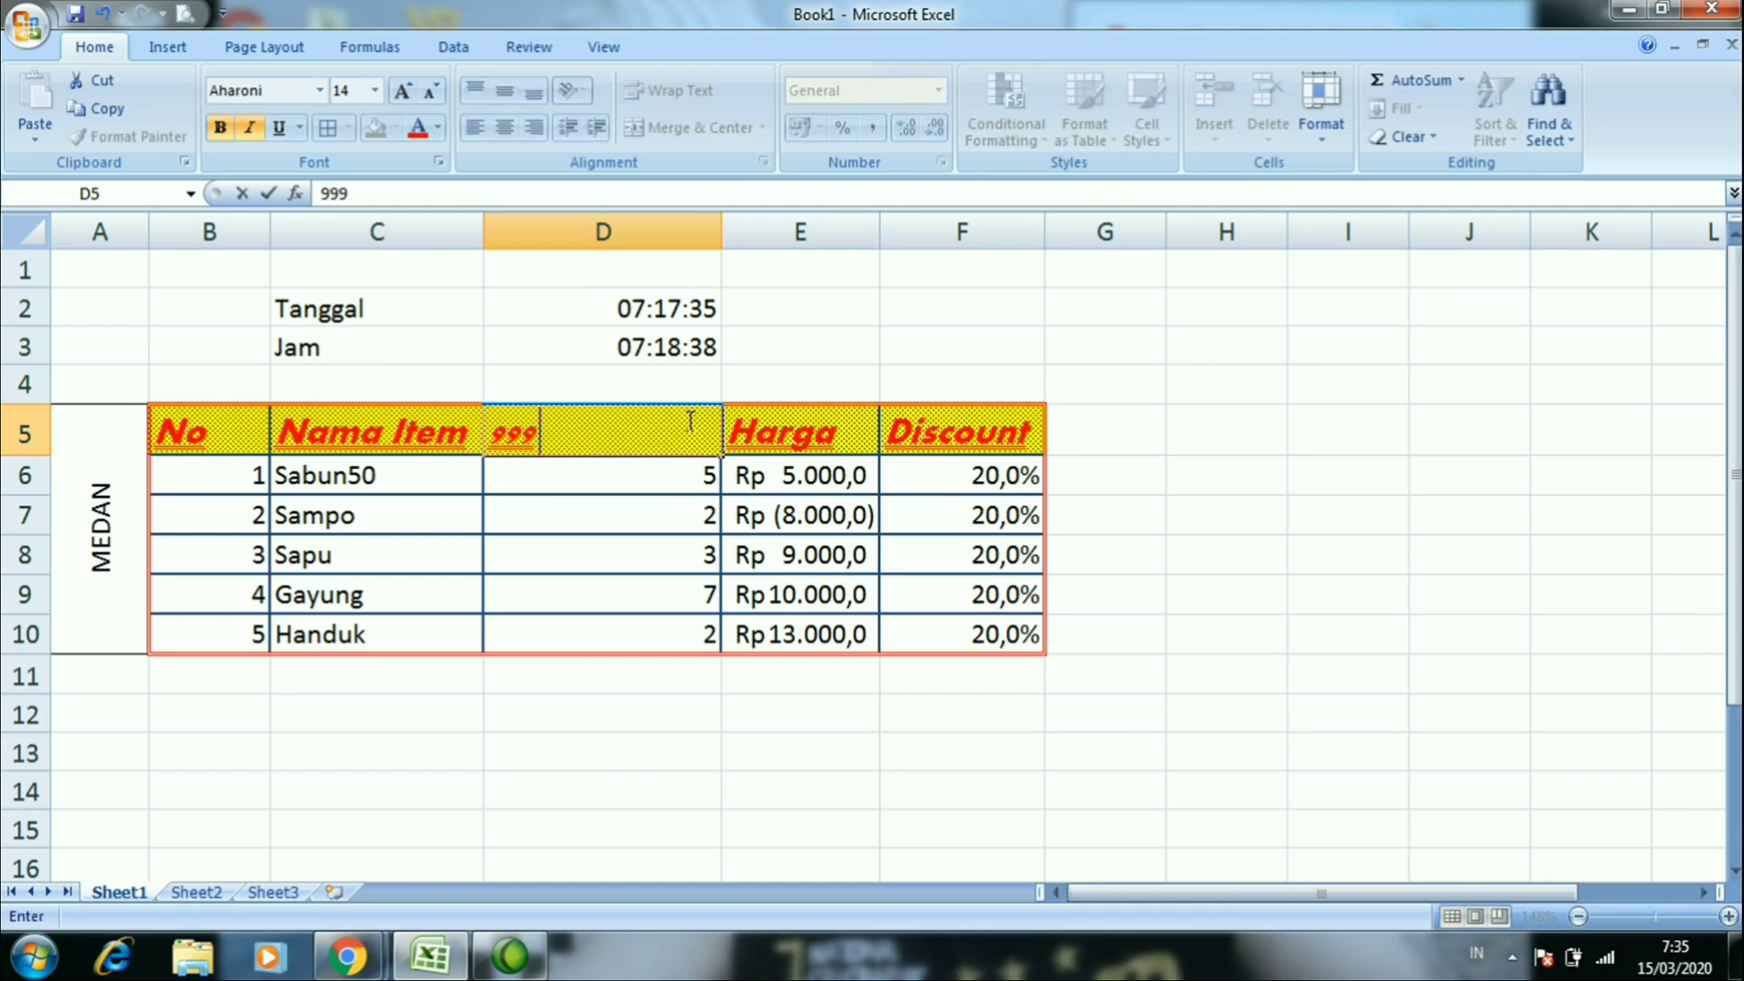
key("BackSpace")
key("BackSpace")
key("BackSpace")
key("BackSpace")
type("Q")
left_click(790, 492)
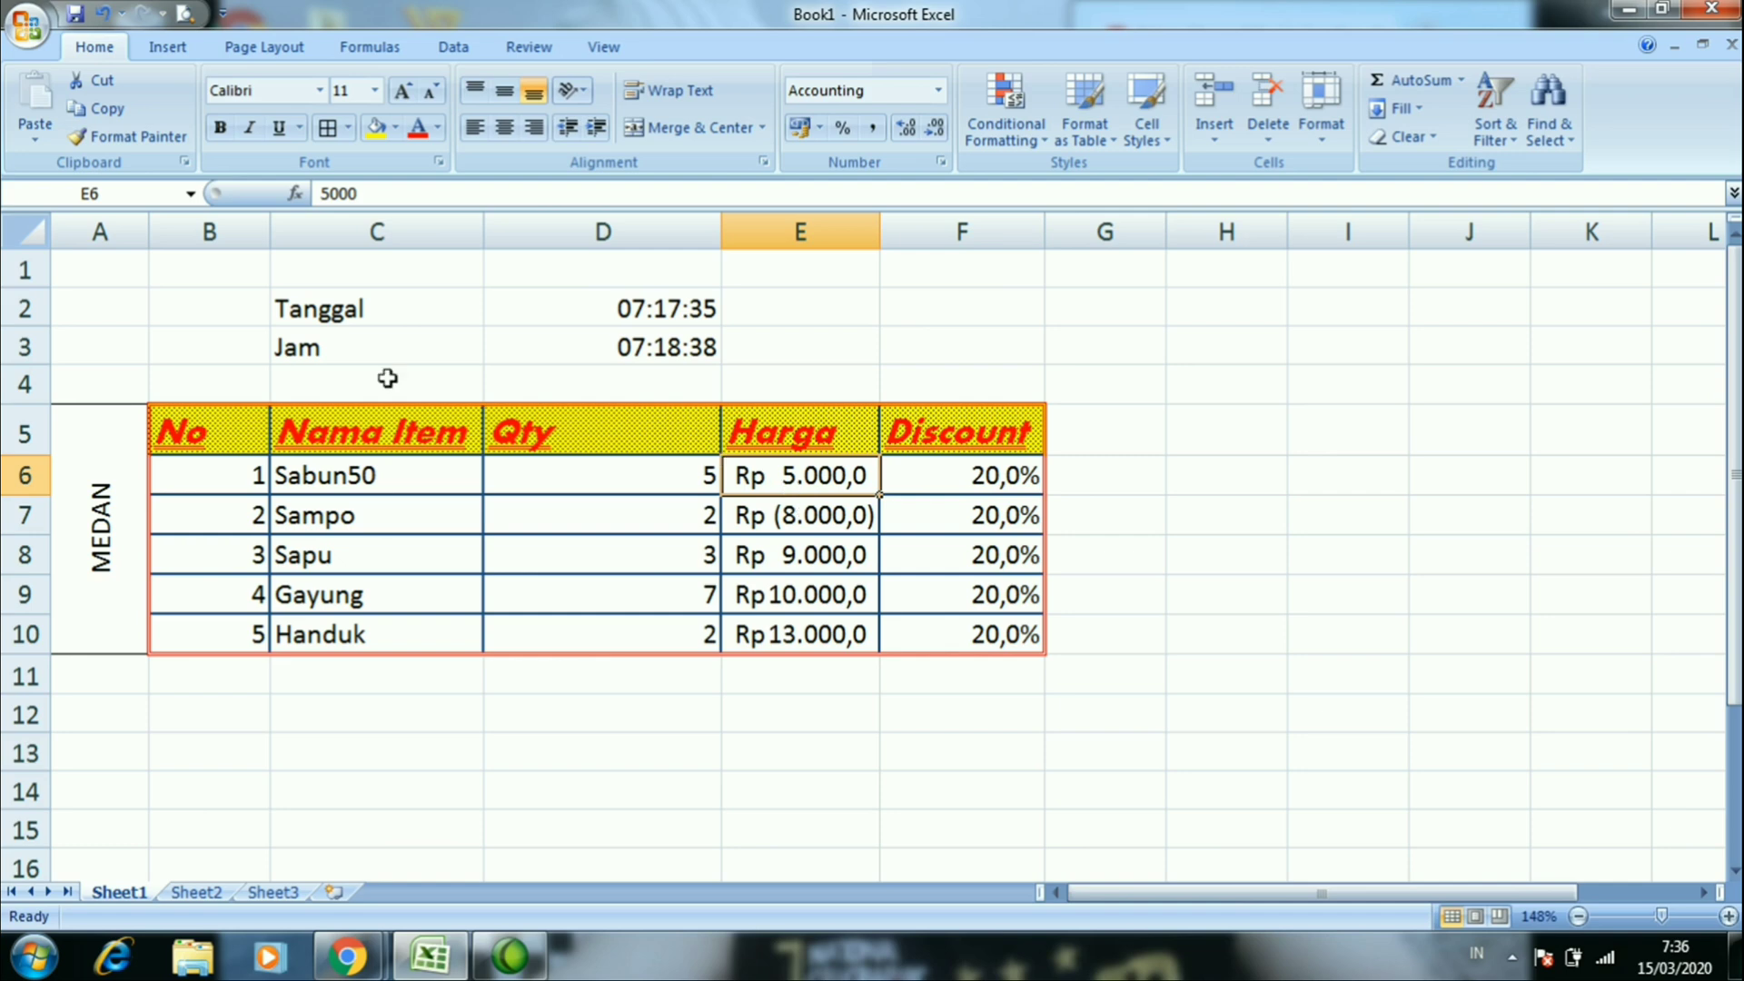
Reopen the protection options for B5:F5, toggle Locked, turn on Hidden, and apply the settings
left_click_drag(237, 432, 969, 432)
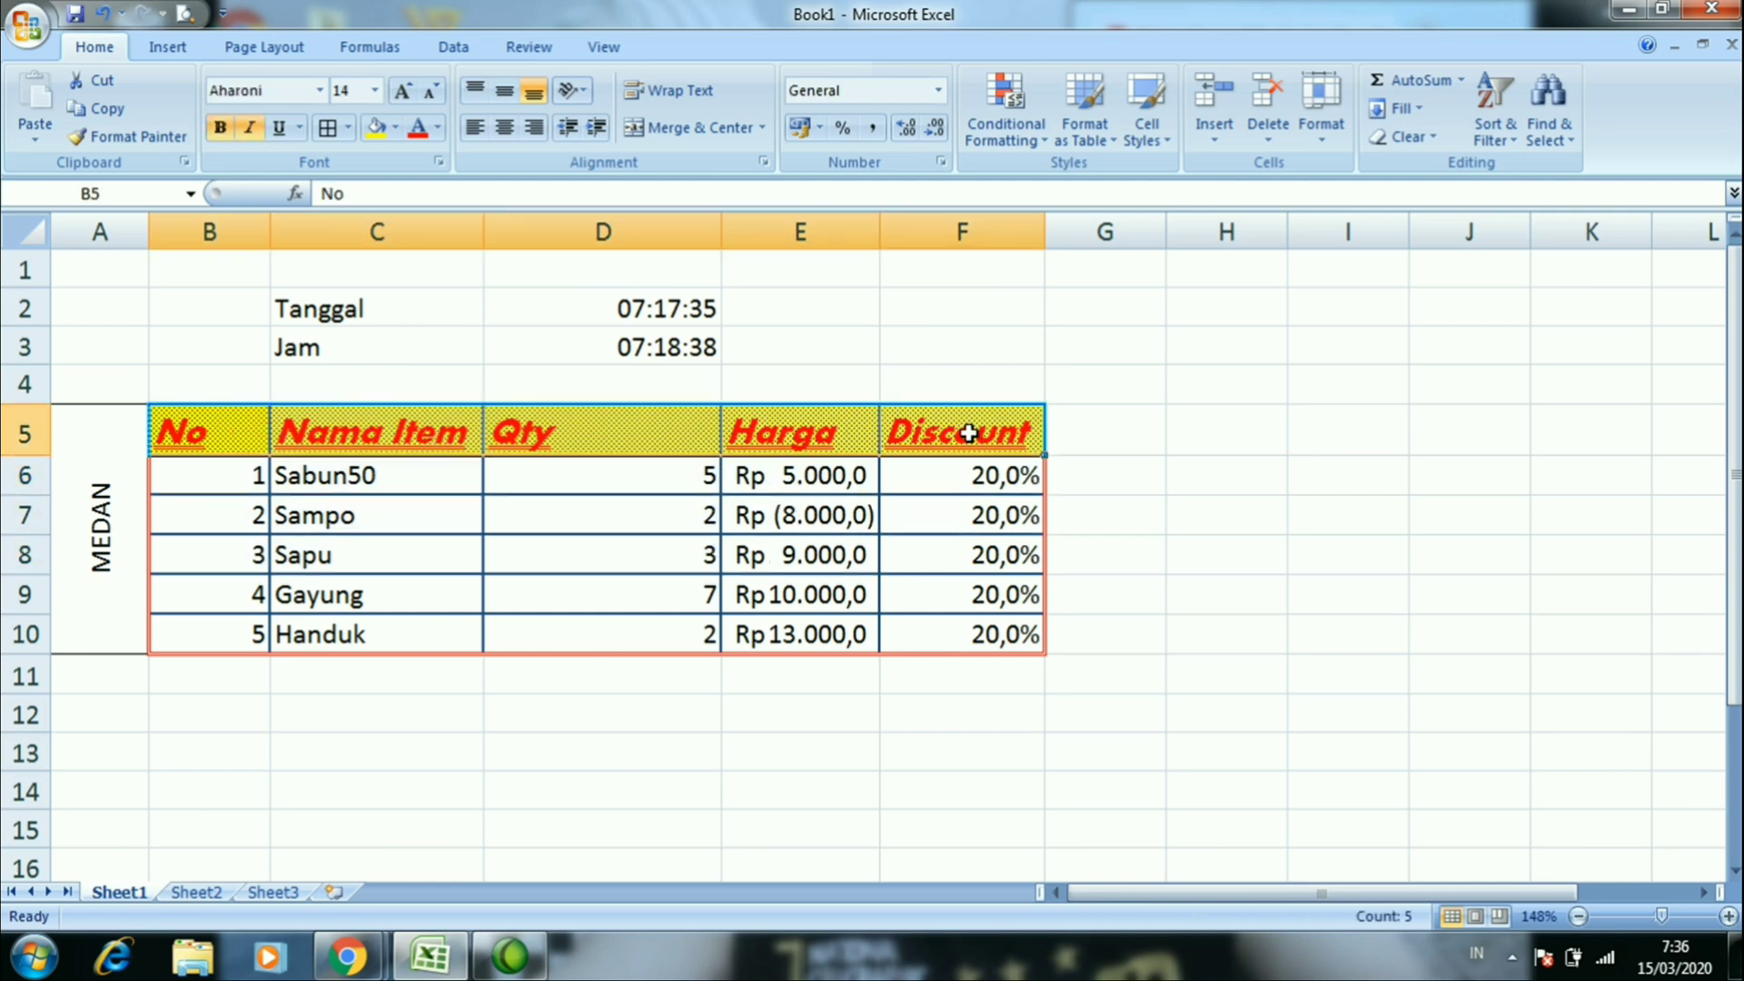
right_click(969, 433)
left_click(1021, 743)
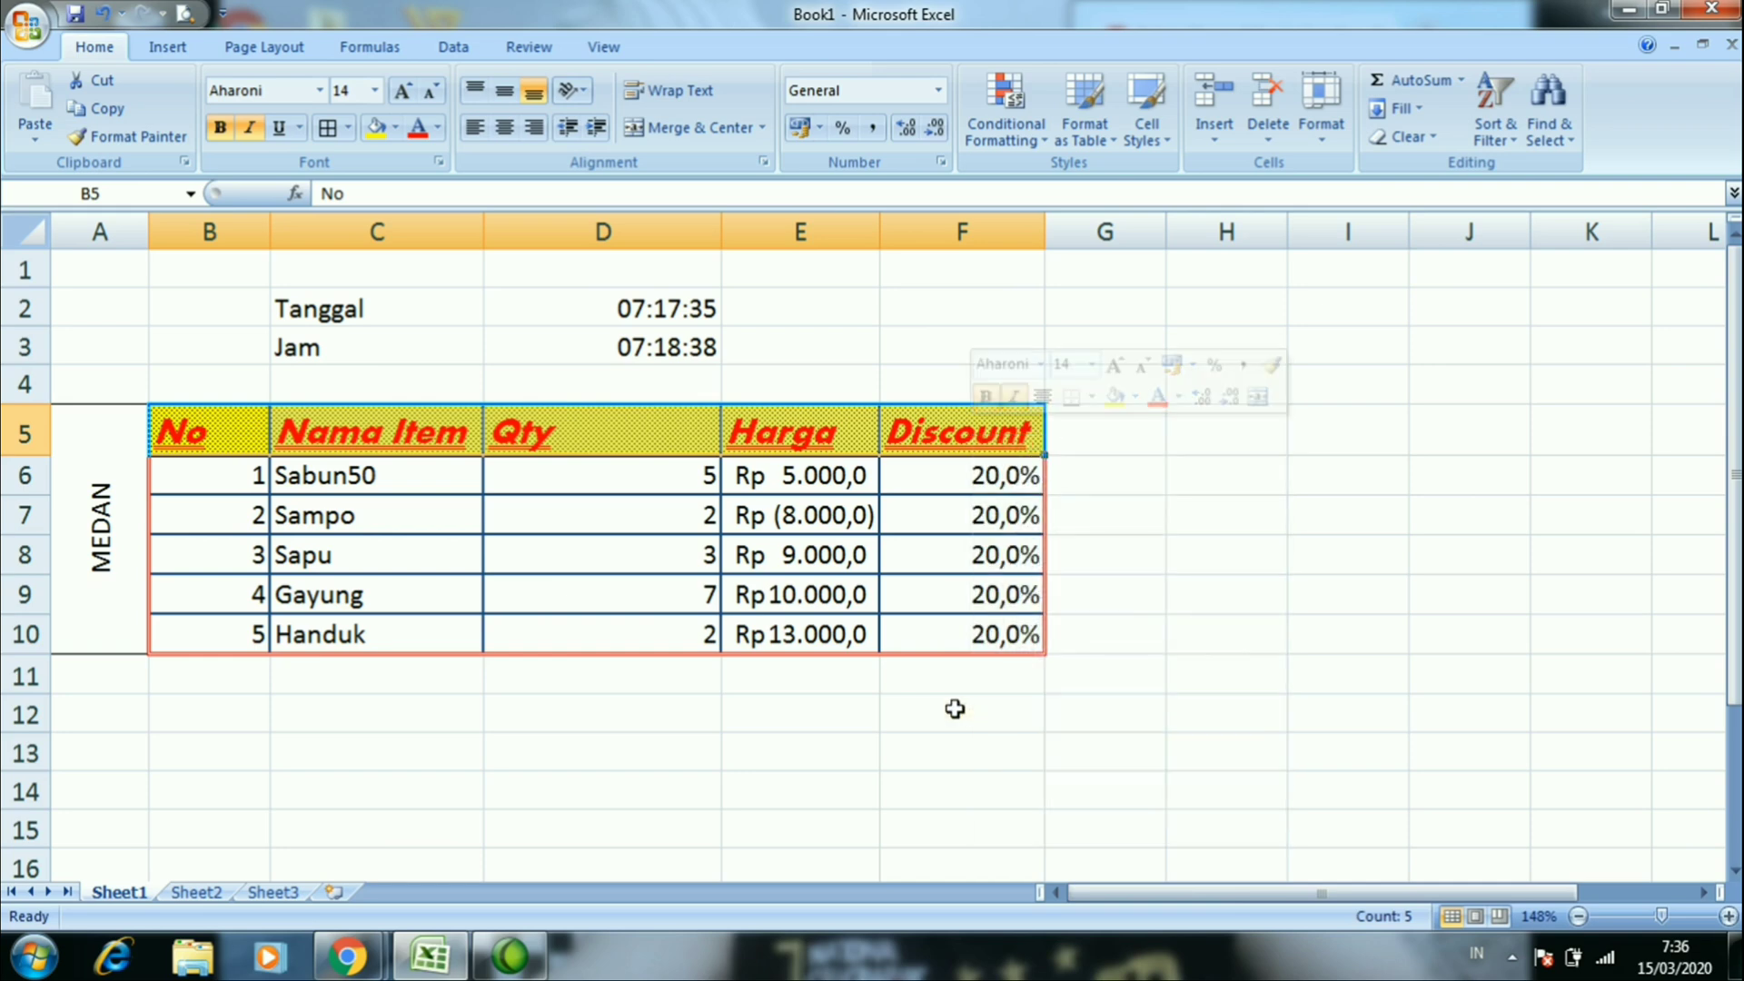
left_click(755, 429)
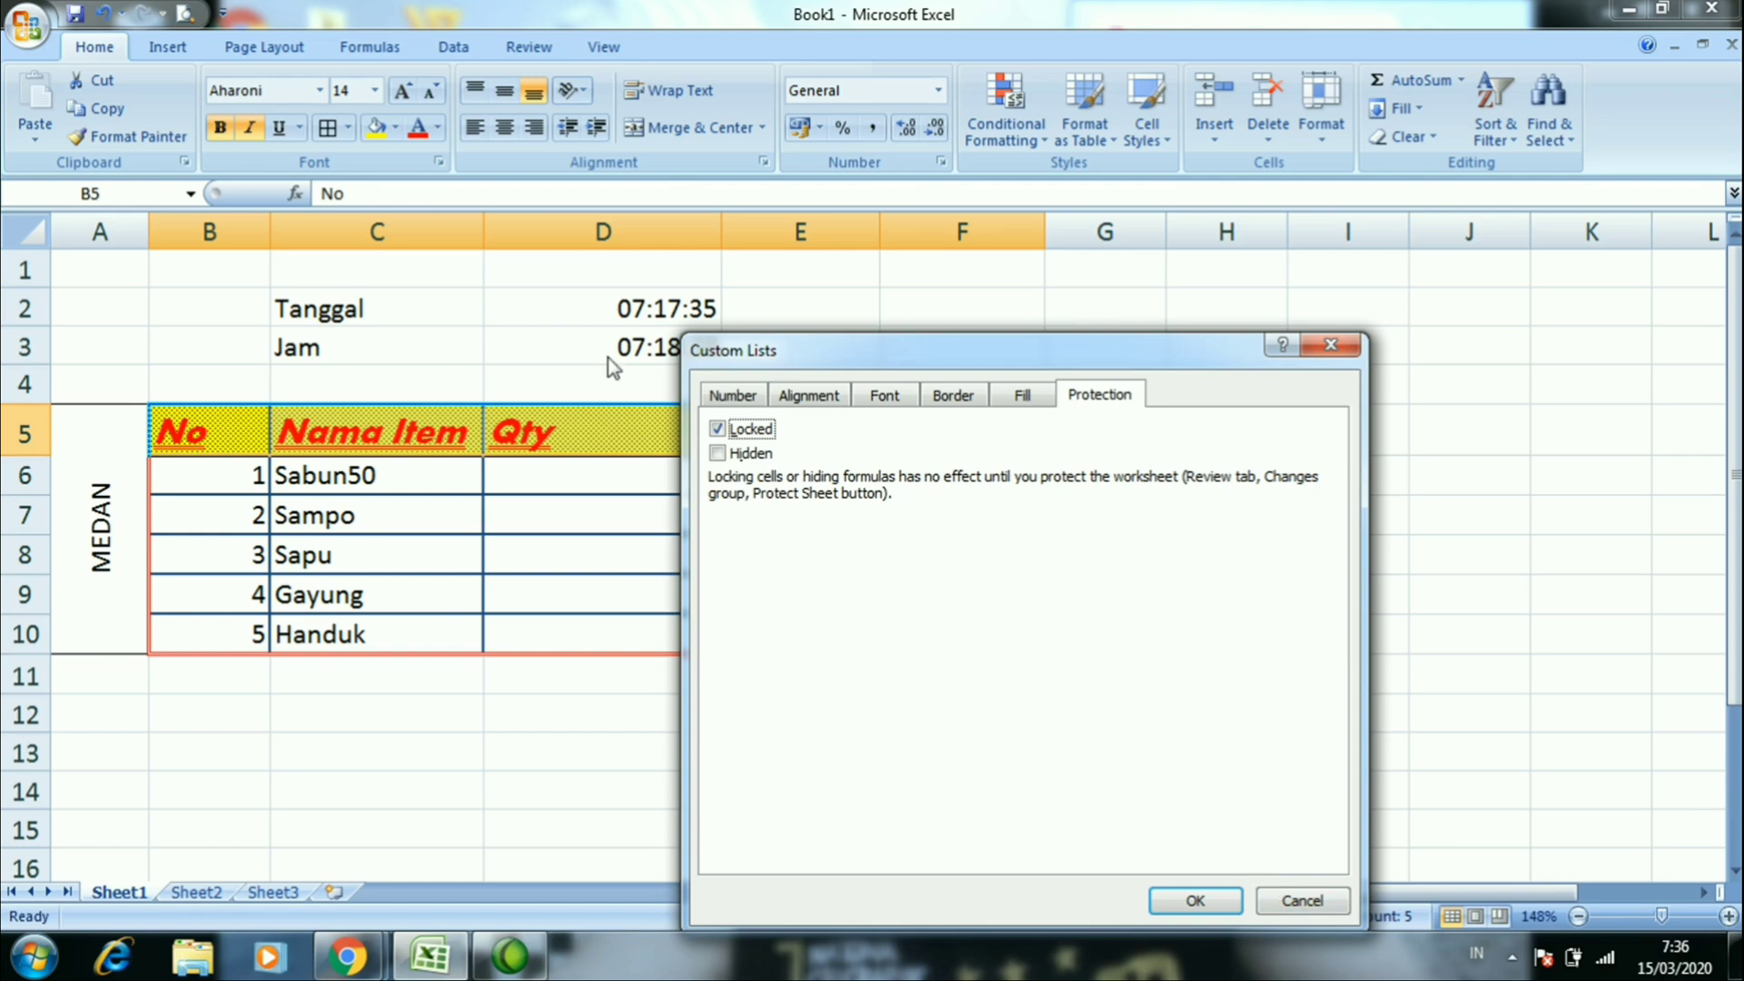
left_click(723, 438)
left_click(718, 452)
left_click(1195, 901)
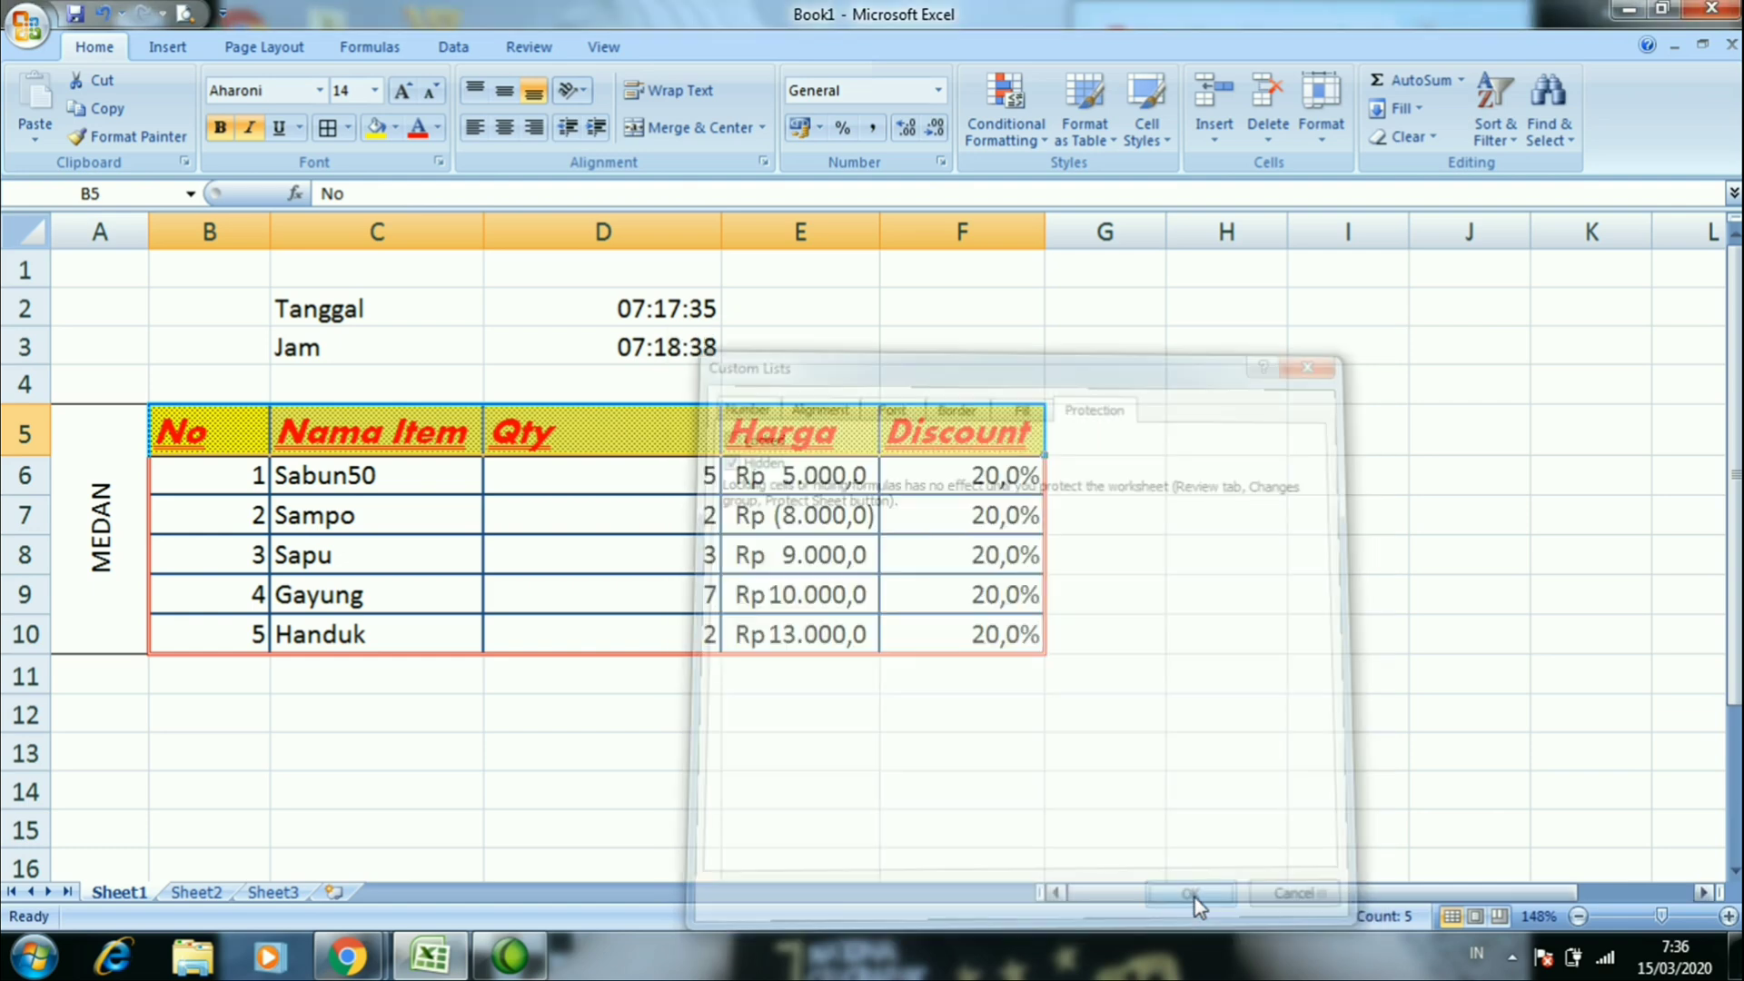
left_click(933, 620)
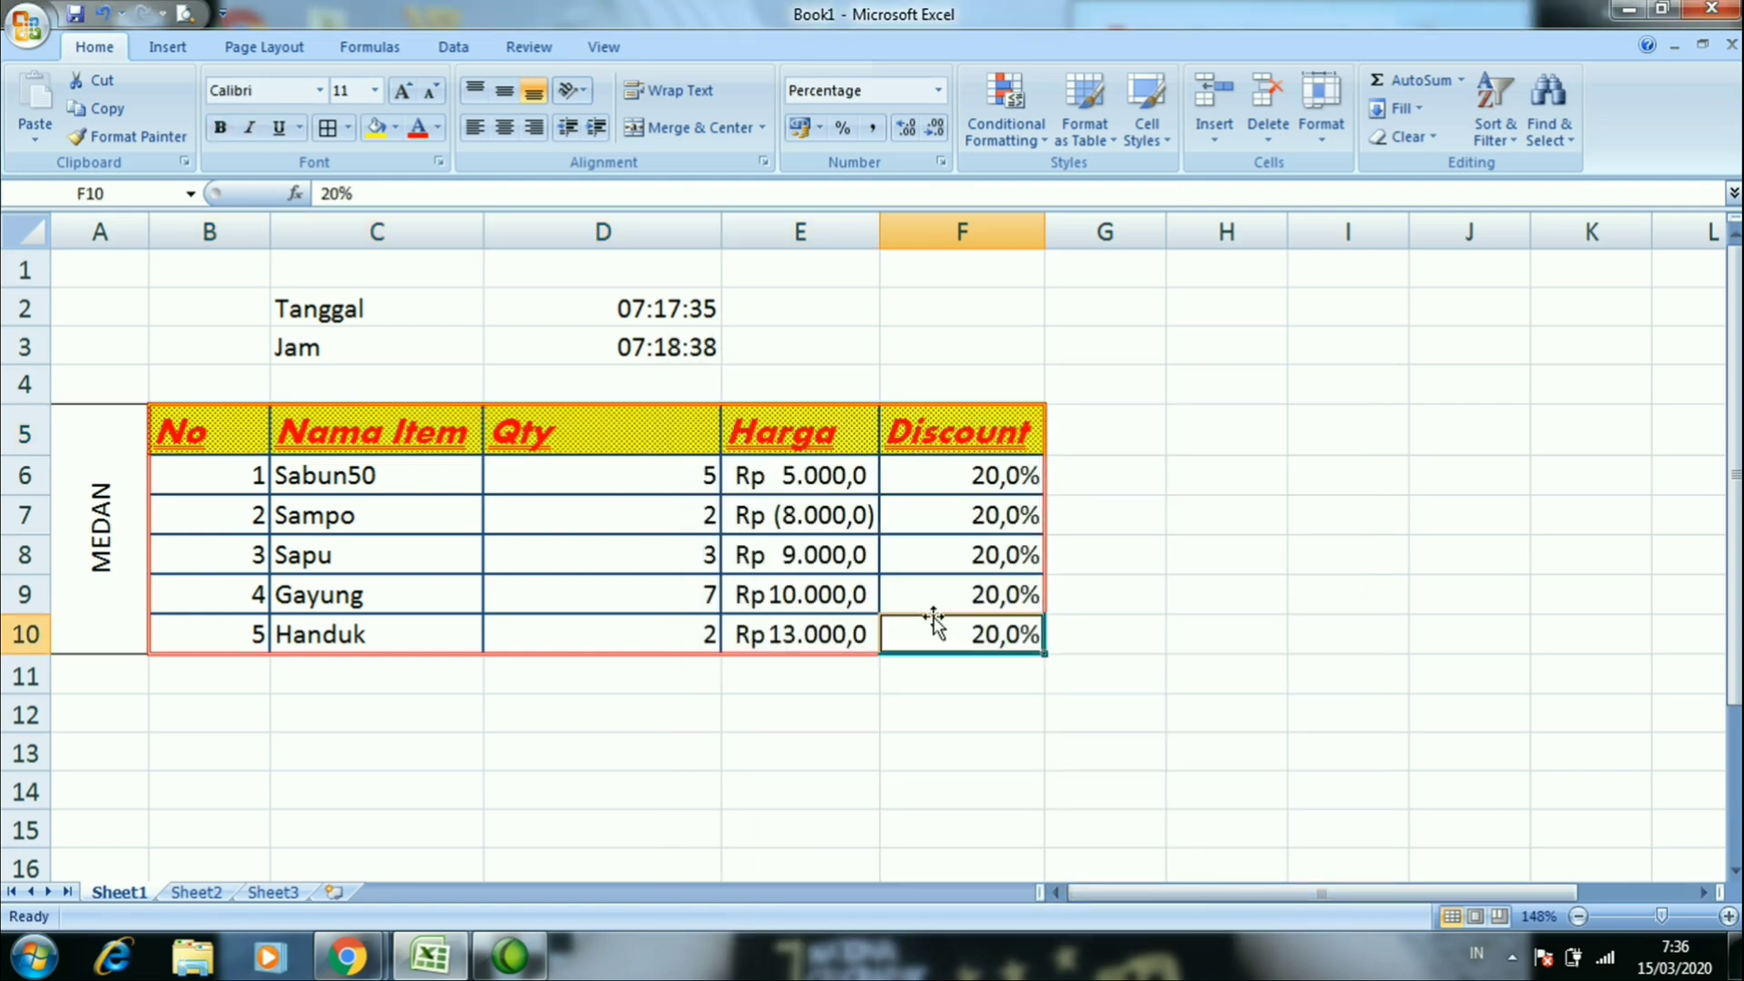
left_click(850, 473)
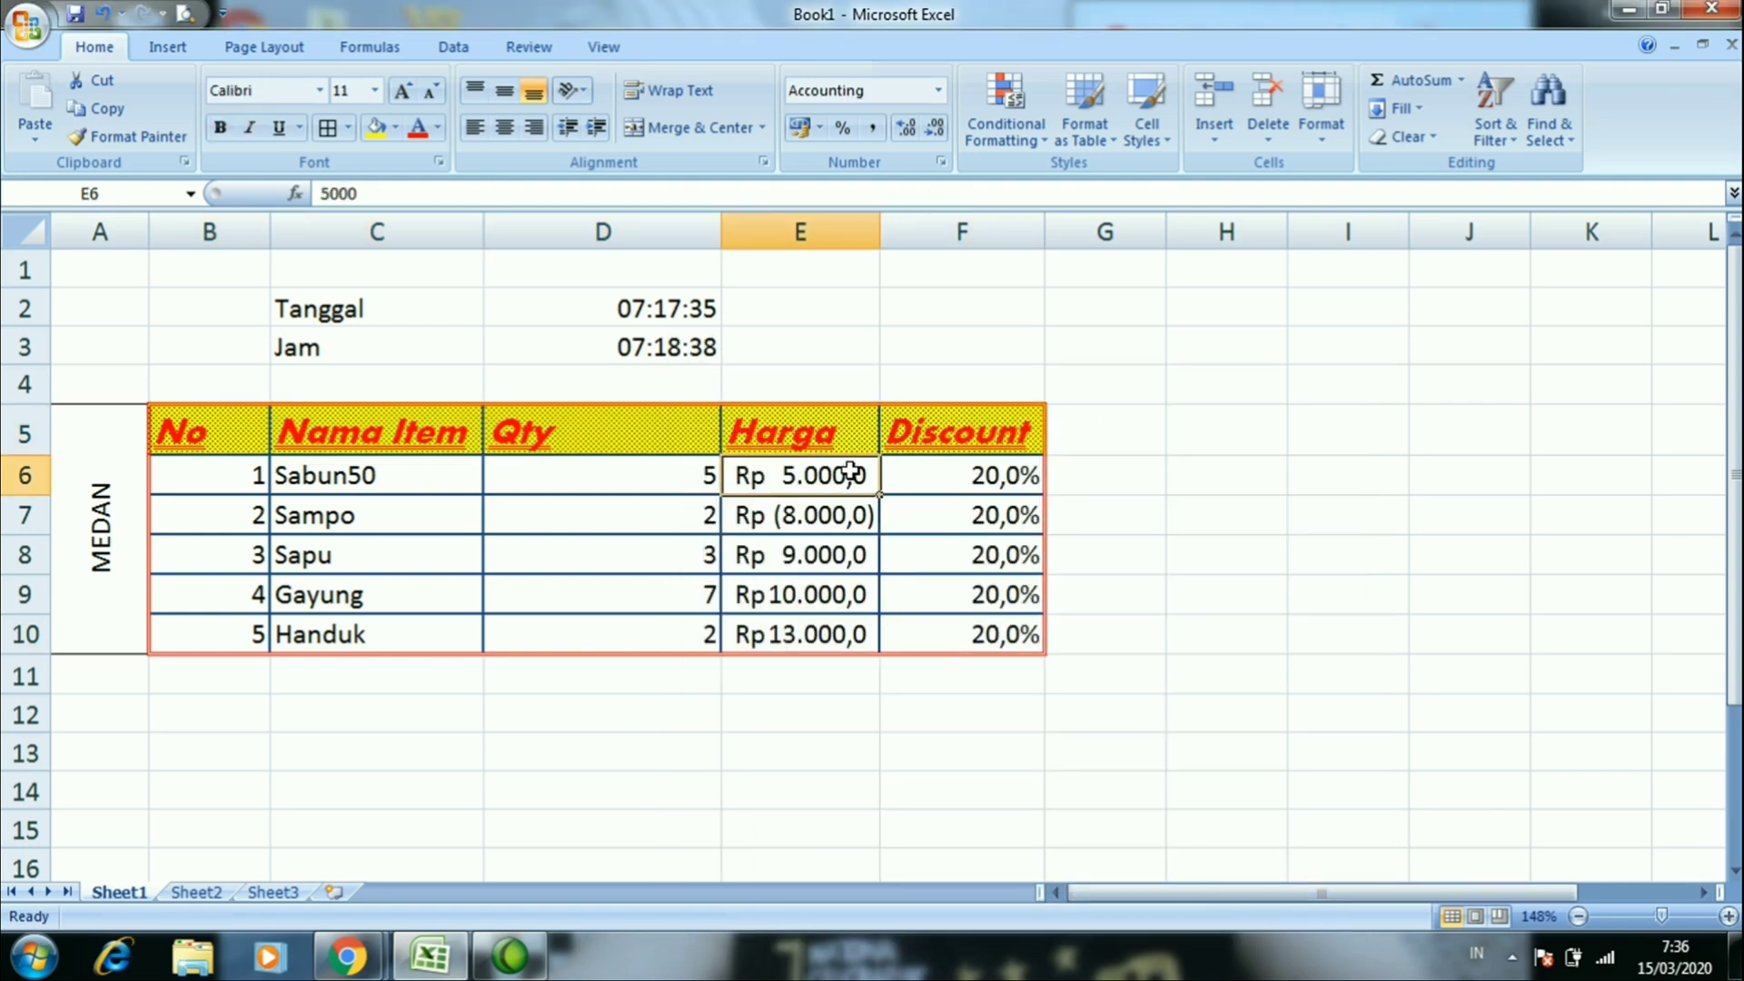
Review the protection, font and alignment settings of price cell E6 without applying any changes
right_click(850, 473)
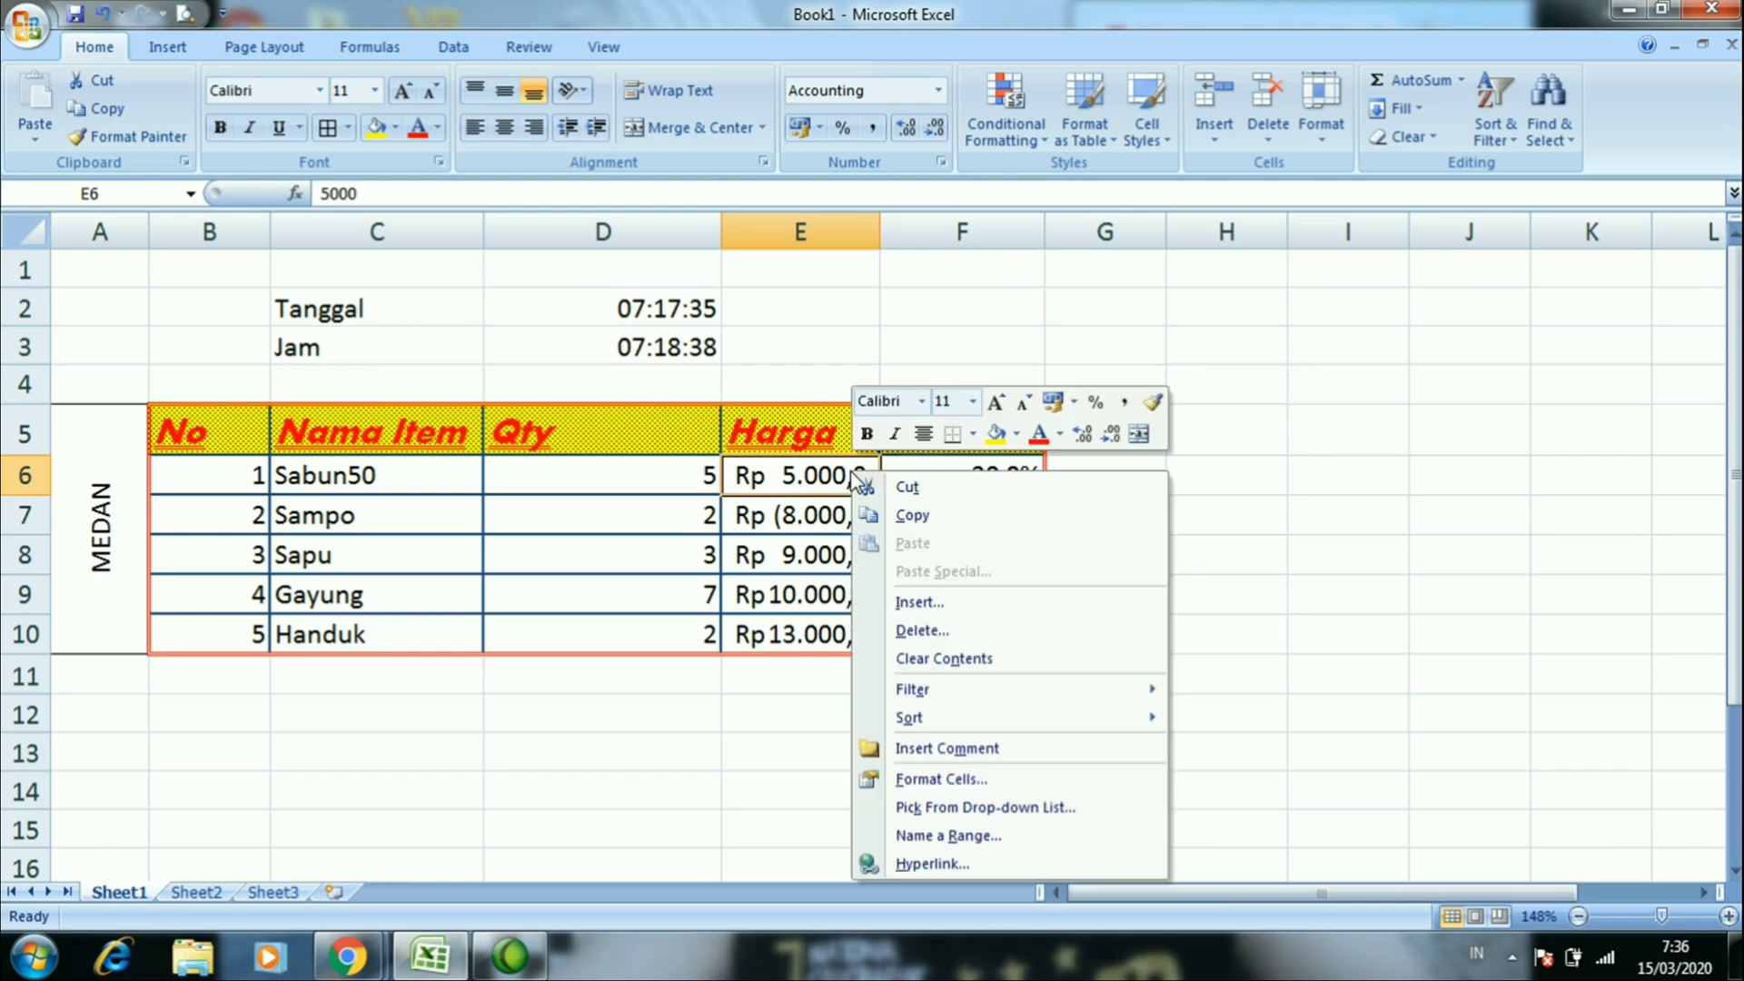
left_click(908, 784)
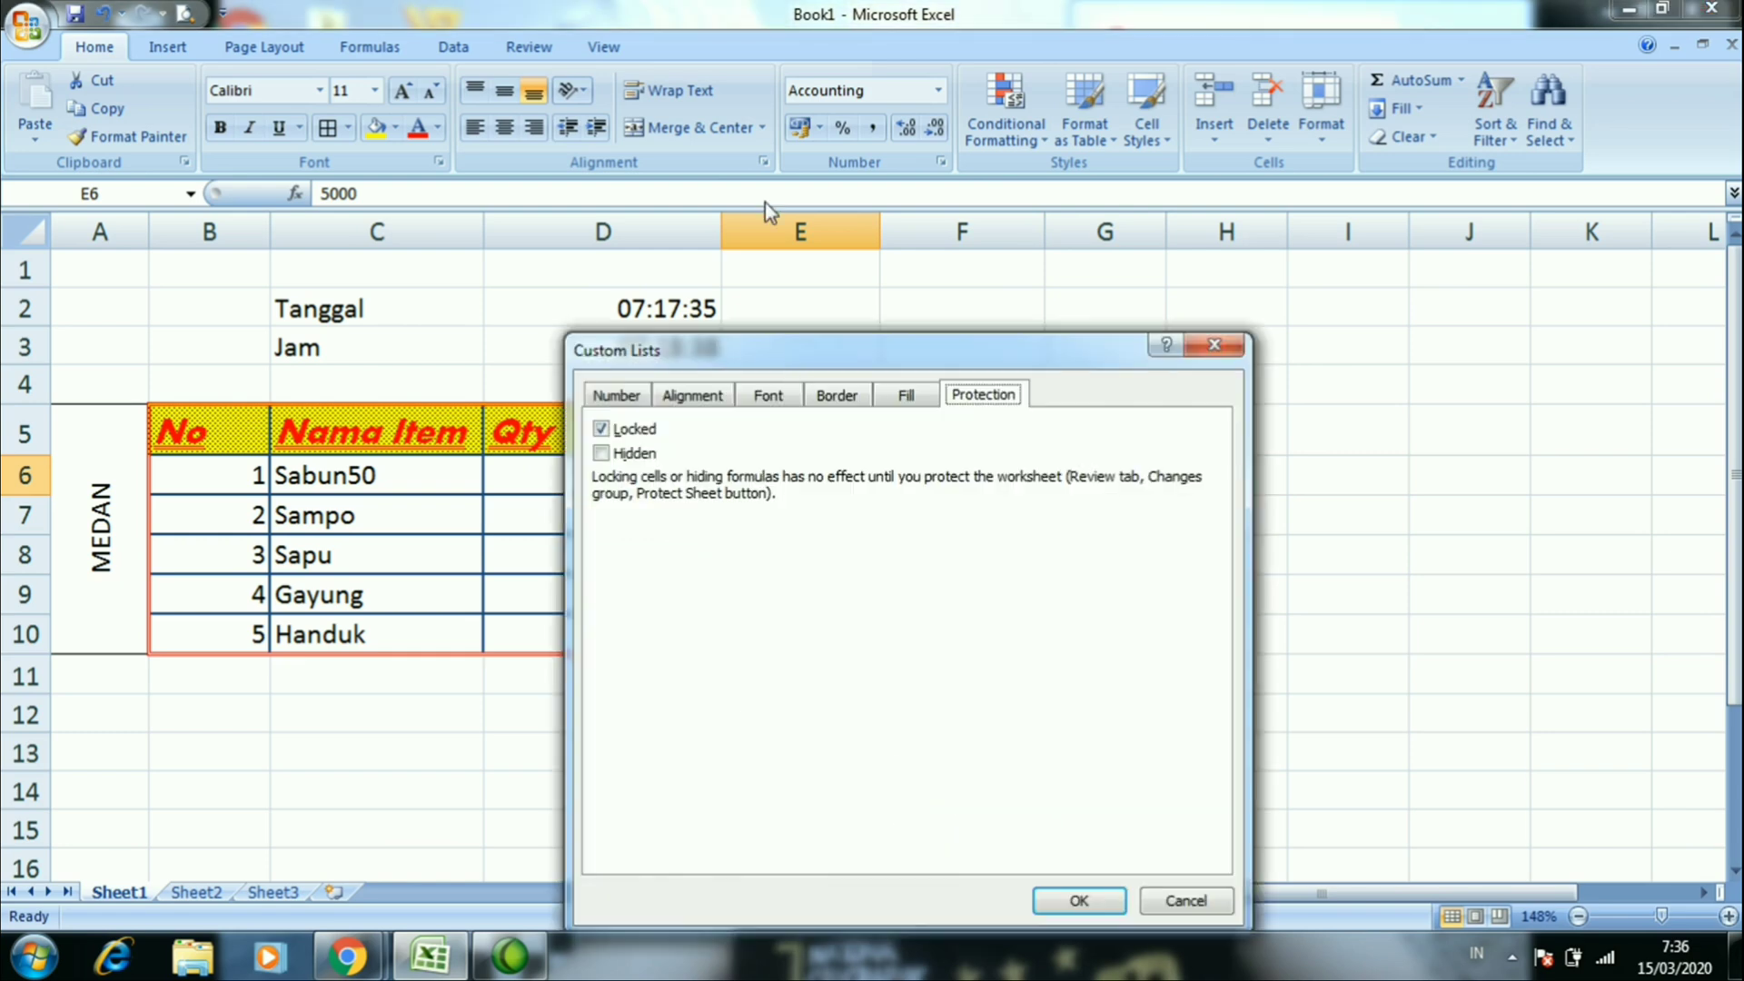
left_click(782, 401)
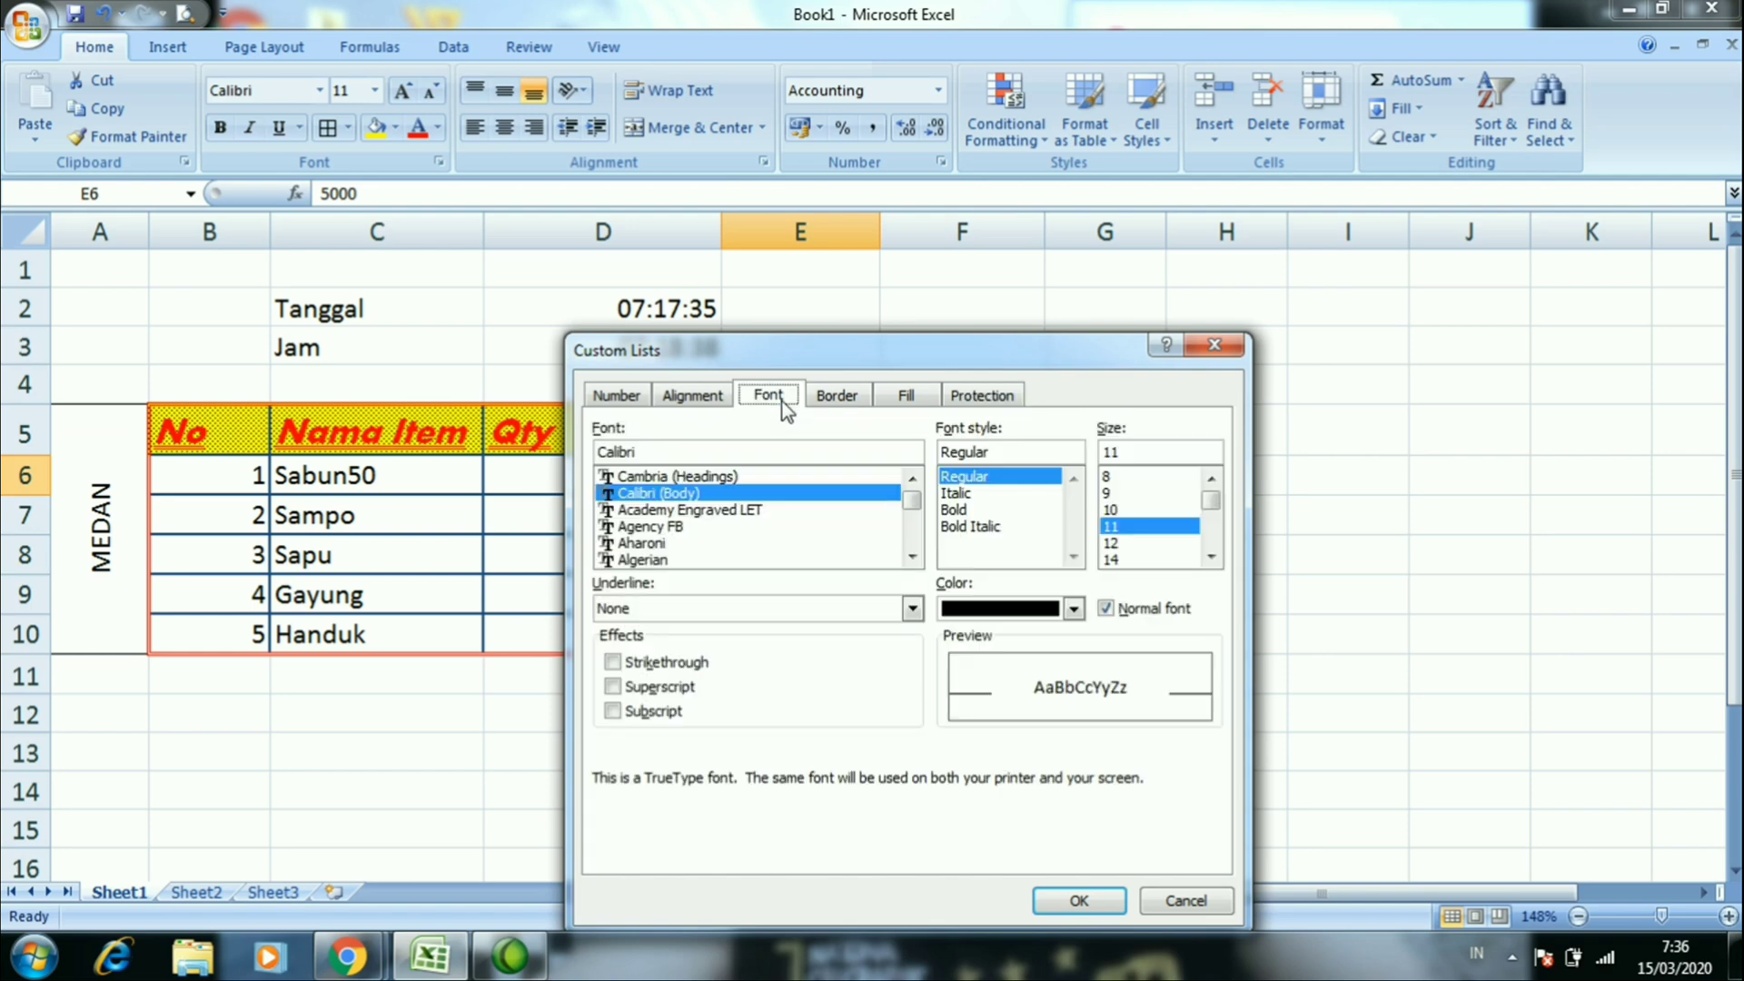
left_click(725, 405)
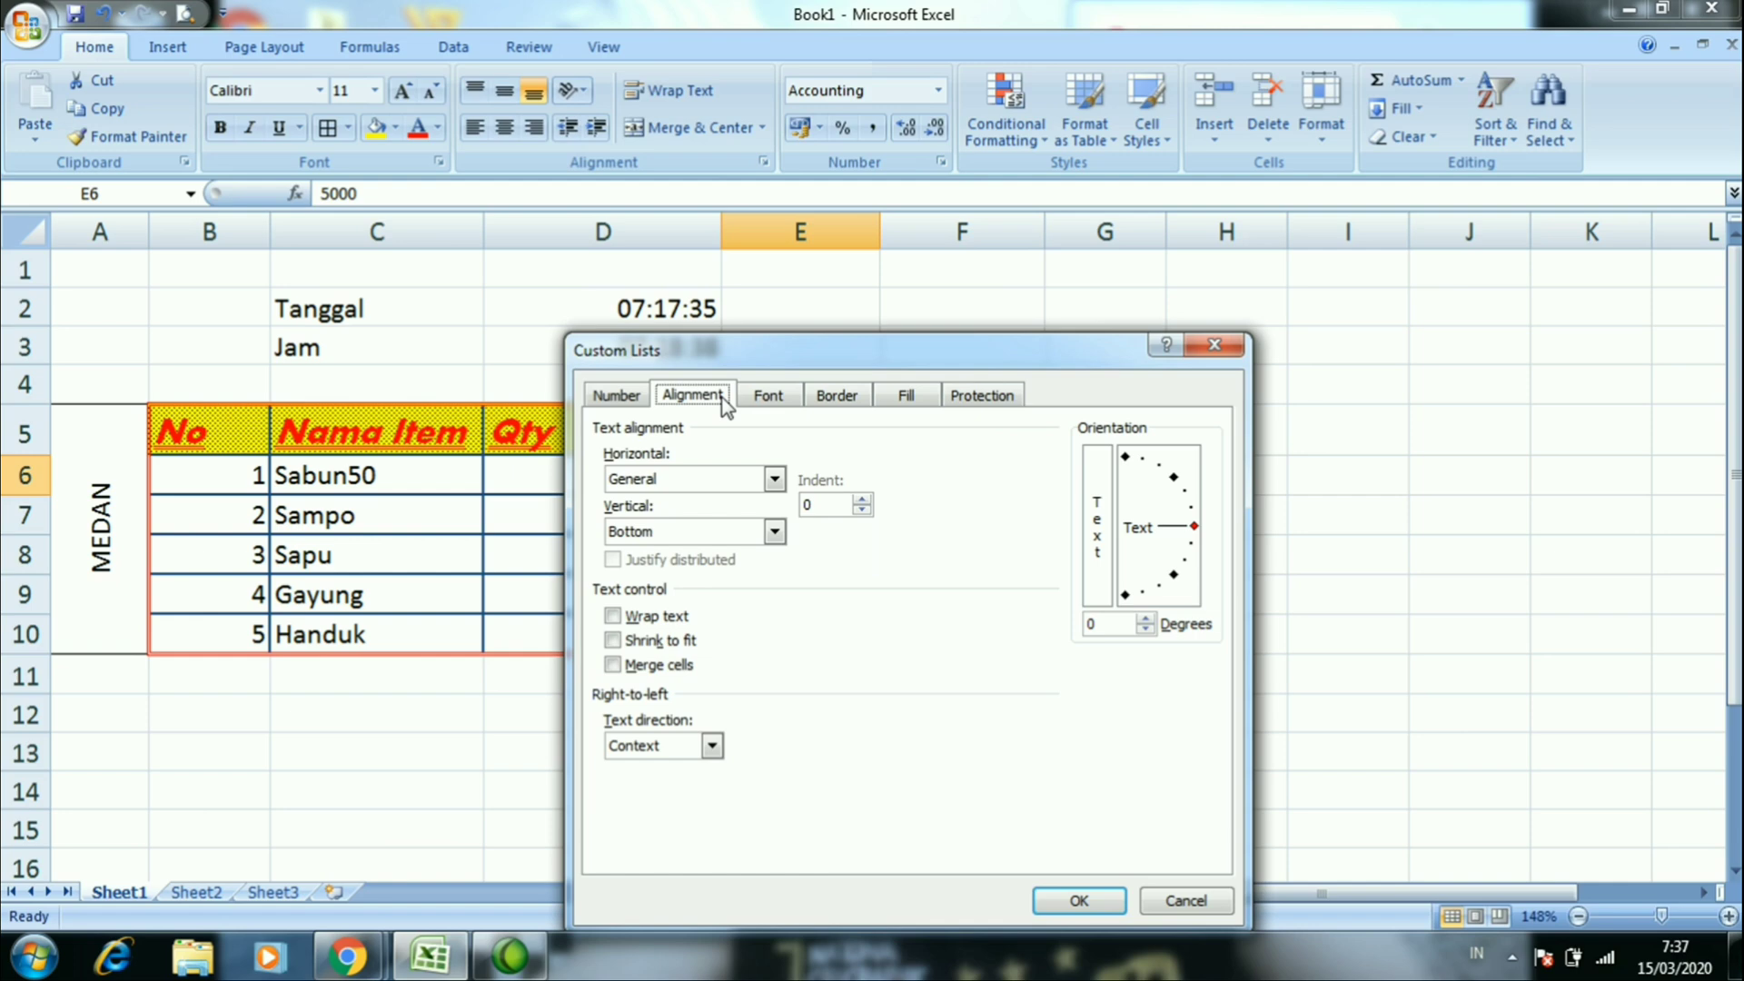
left_click(1217, 345)
Try entering PER in cell G5 beside the Discount header, and clear the entry
left_click(1105, 426)
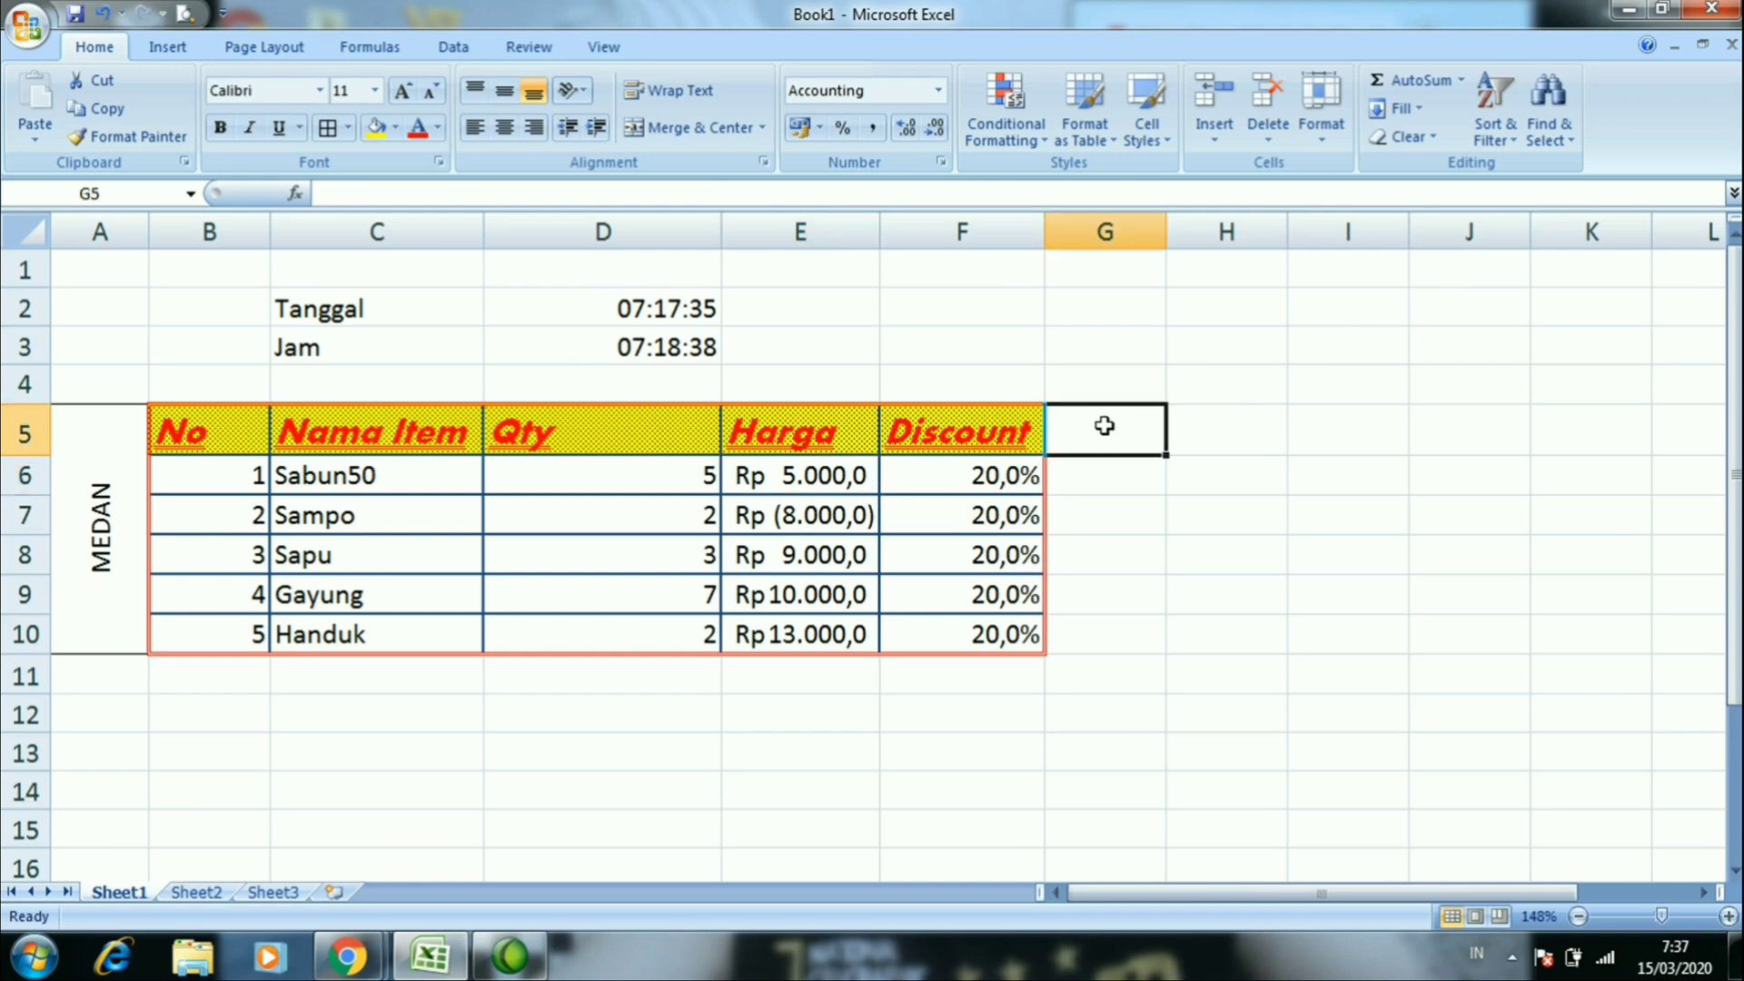
type("PER")
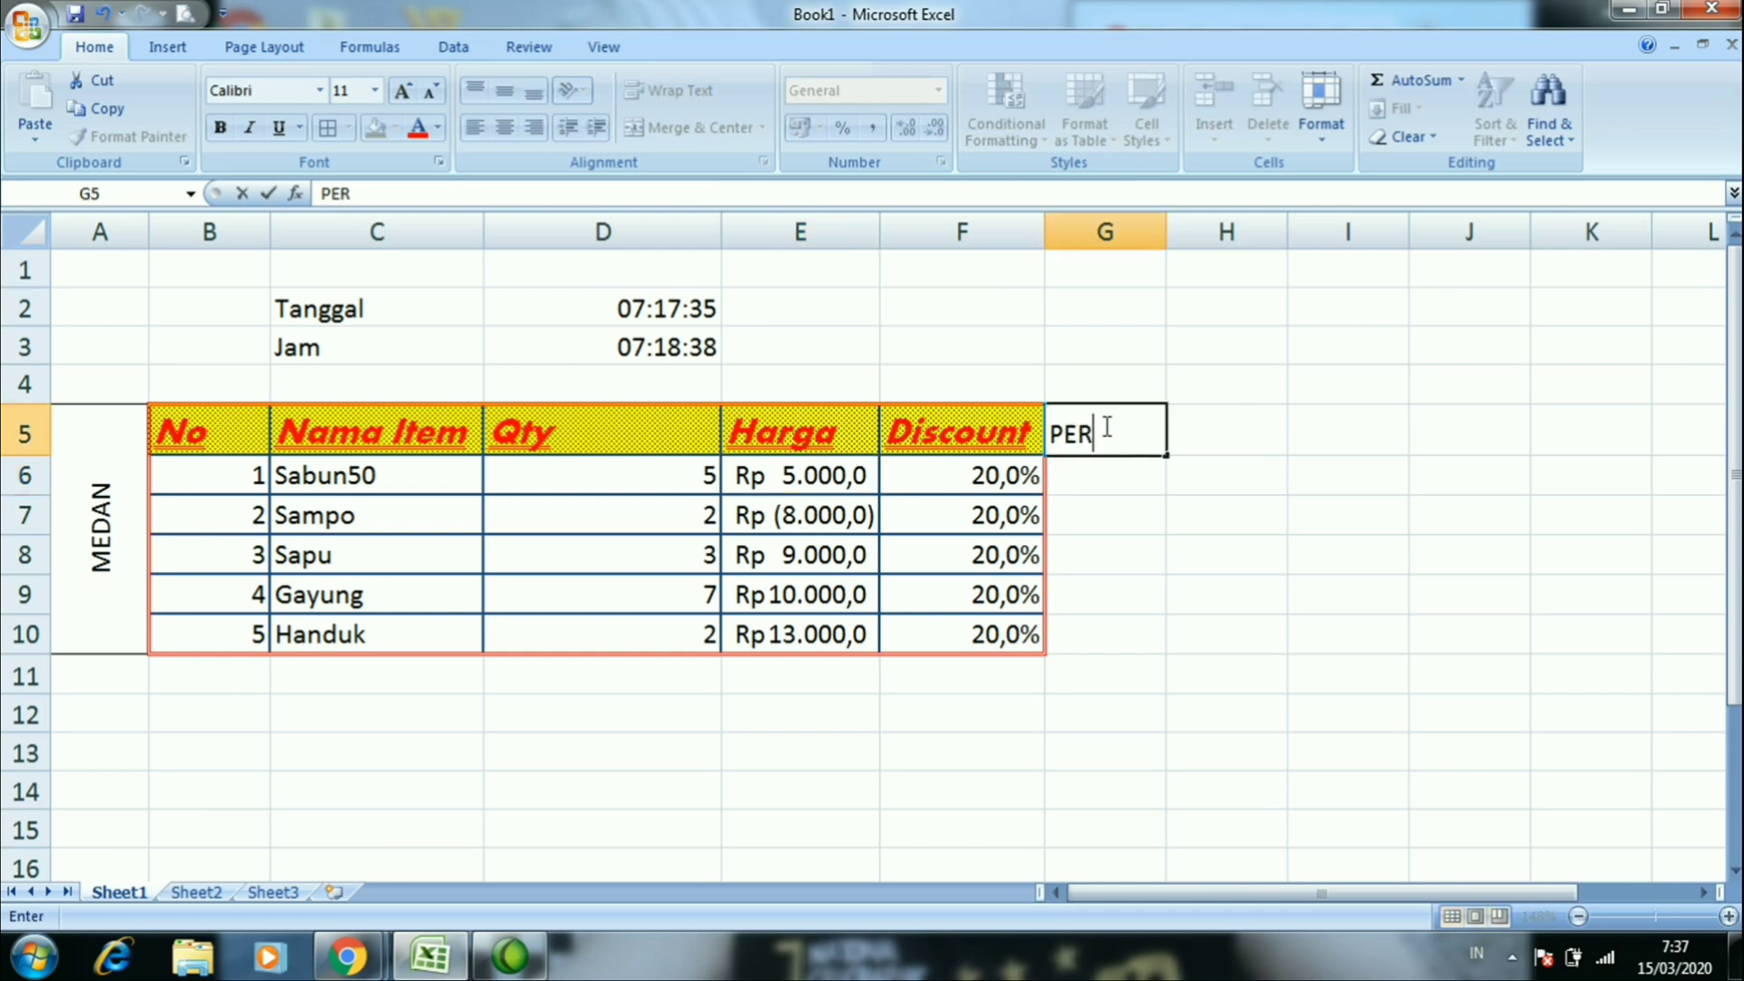
key("BackSpace")
key("BackSpace")
key("BackSpace")
key("Return")
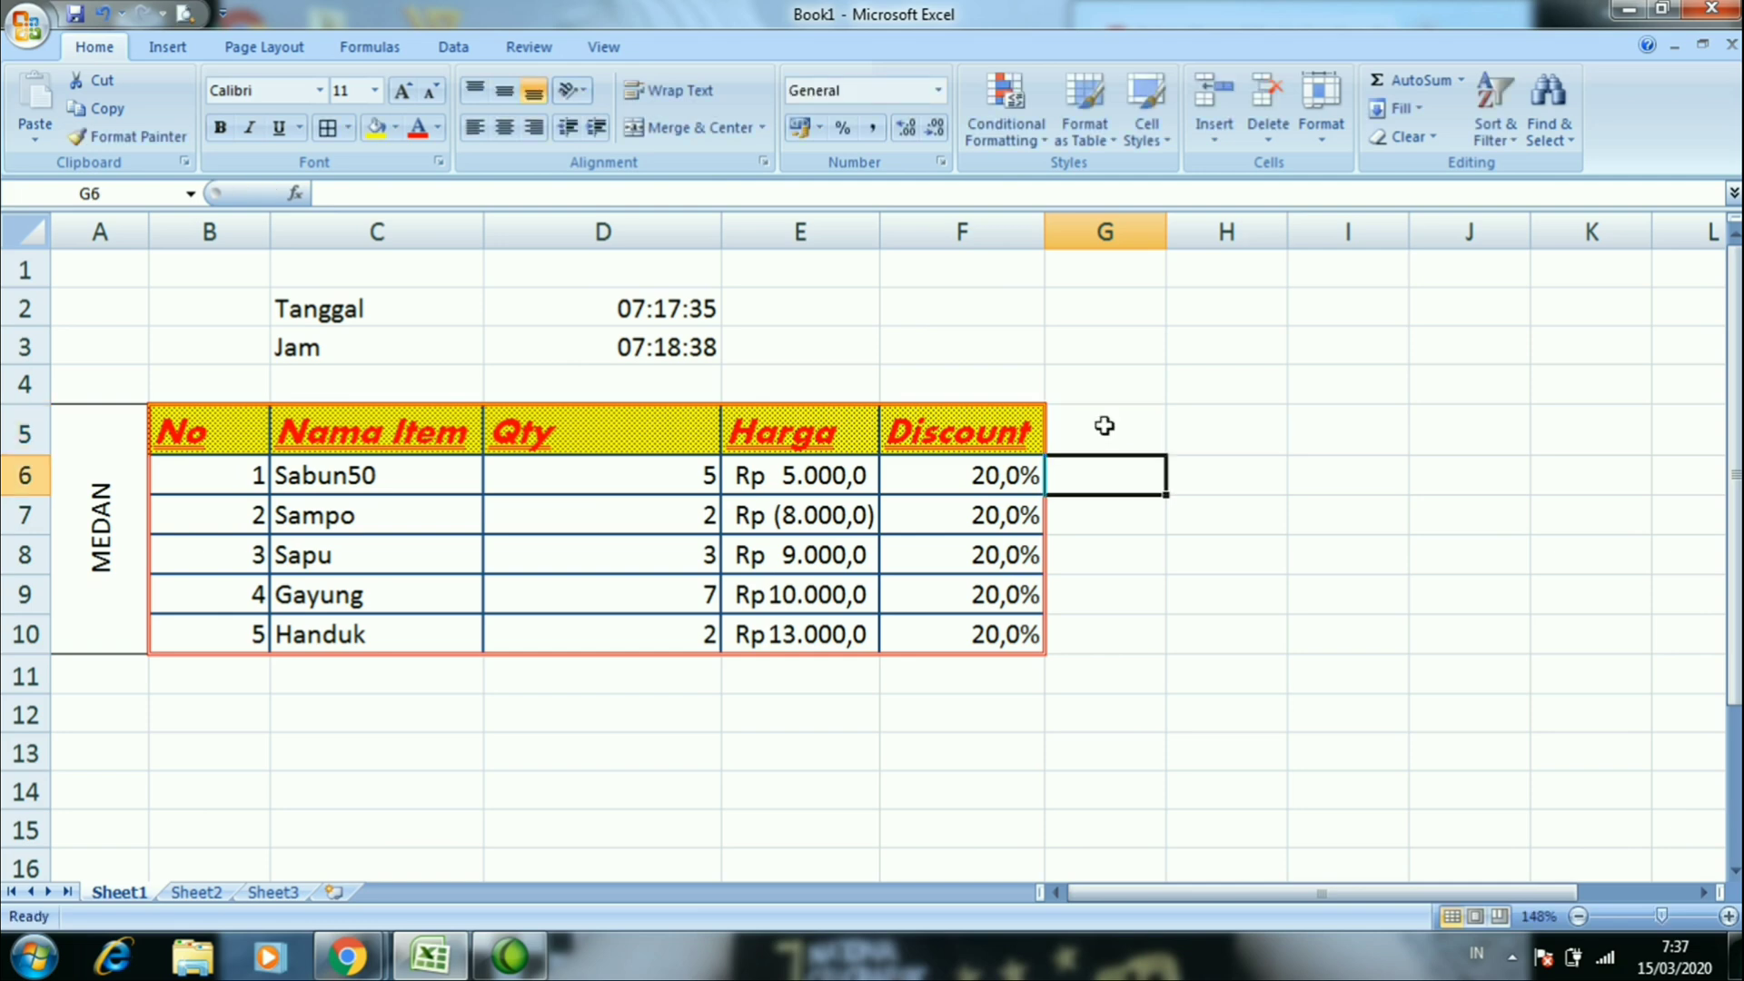
key("Down")
key("Down")
key("Down")
key("Down")
key("Down")
key("Left")
key("Left")
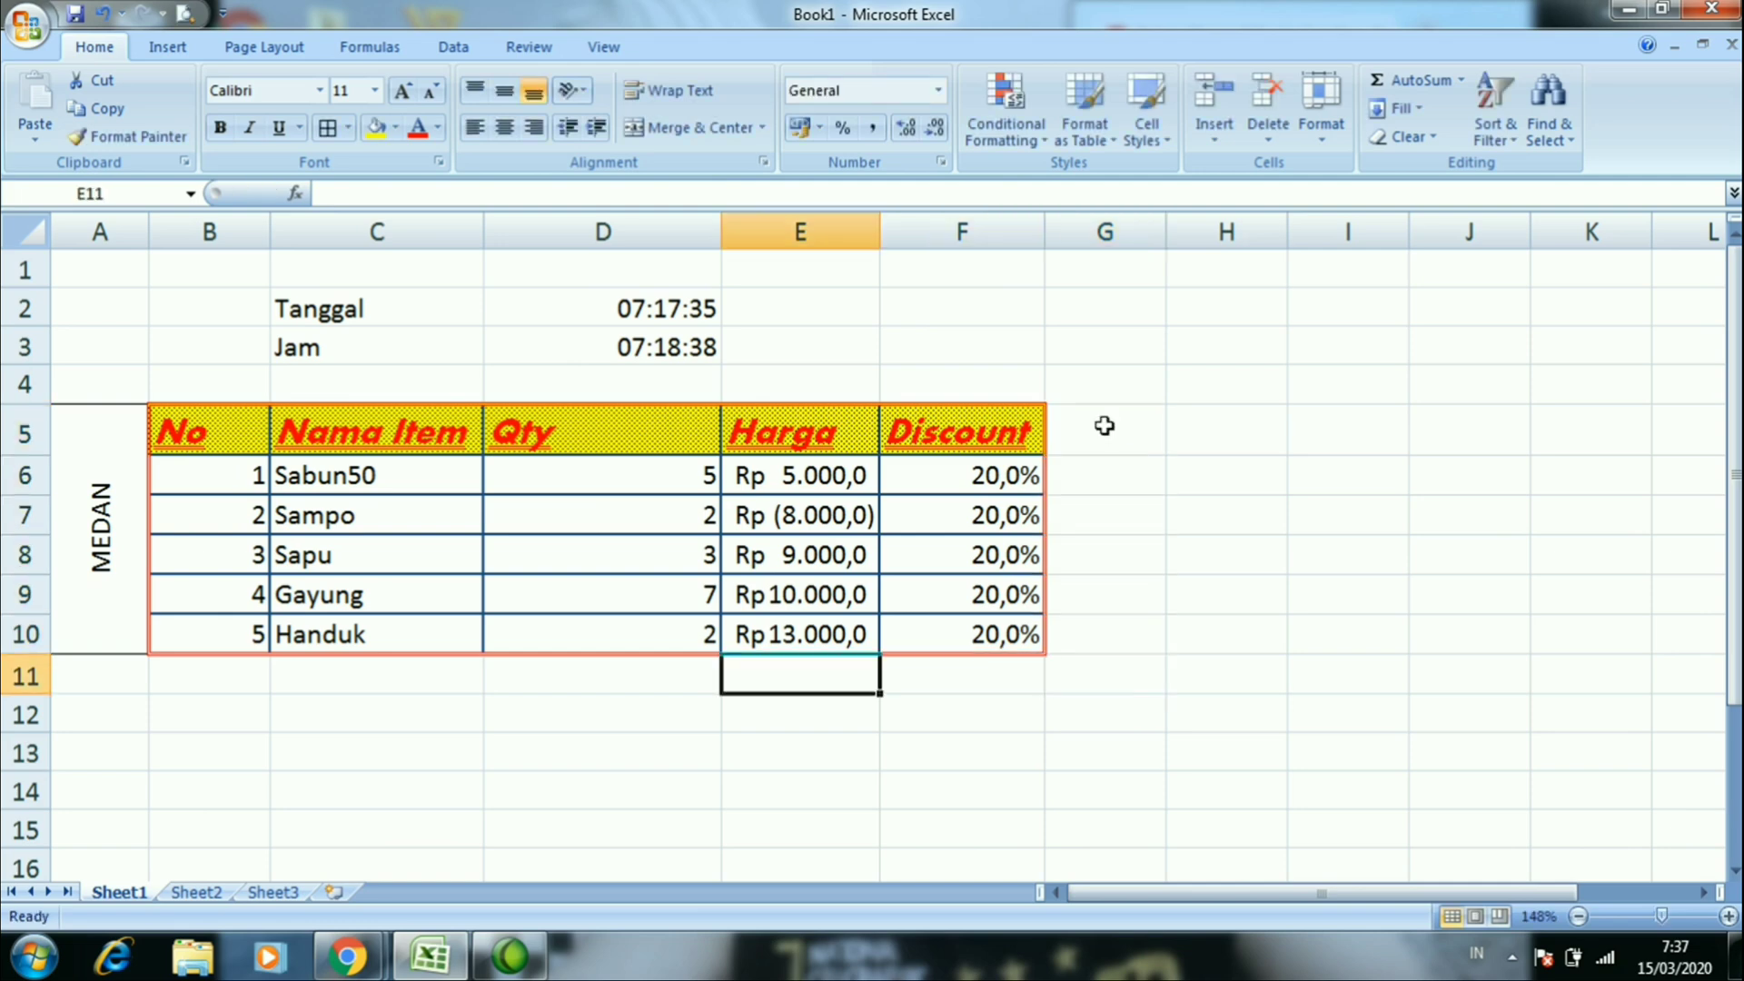
key("Left")
key("Left")
key("Left")
key("Right")
key("Right")
key("Right")
key("Right")
key("Left")
key("Left")
key("Left")
key("Left")
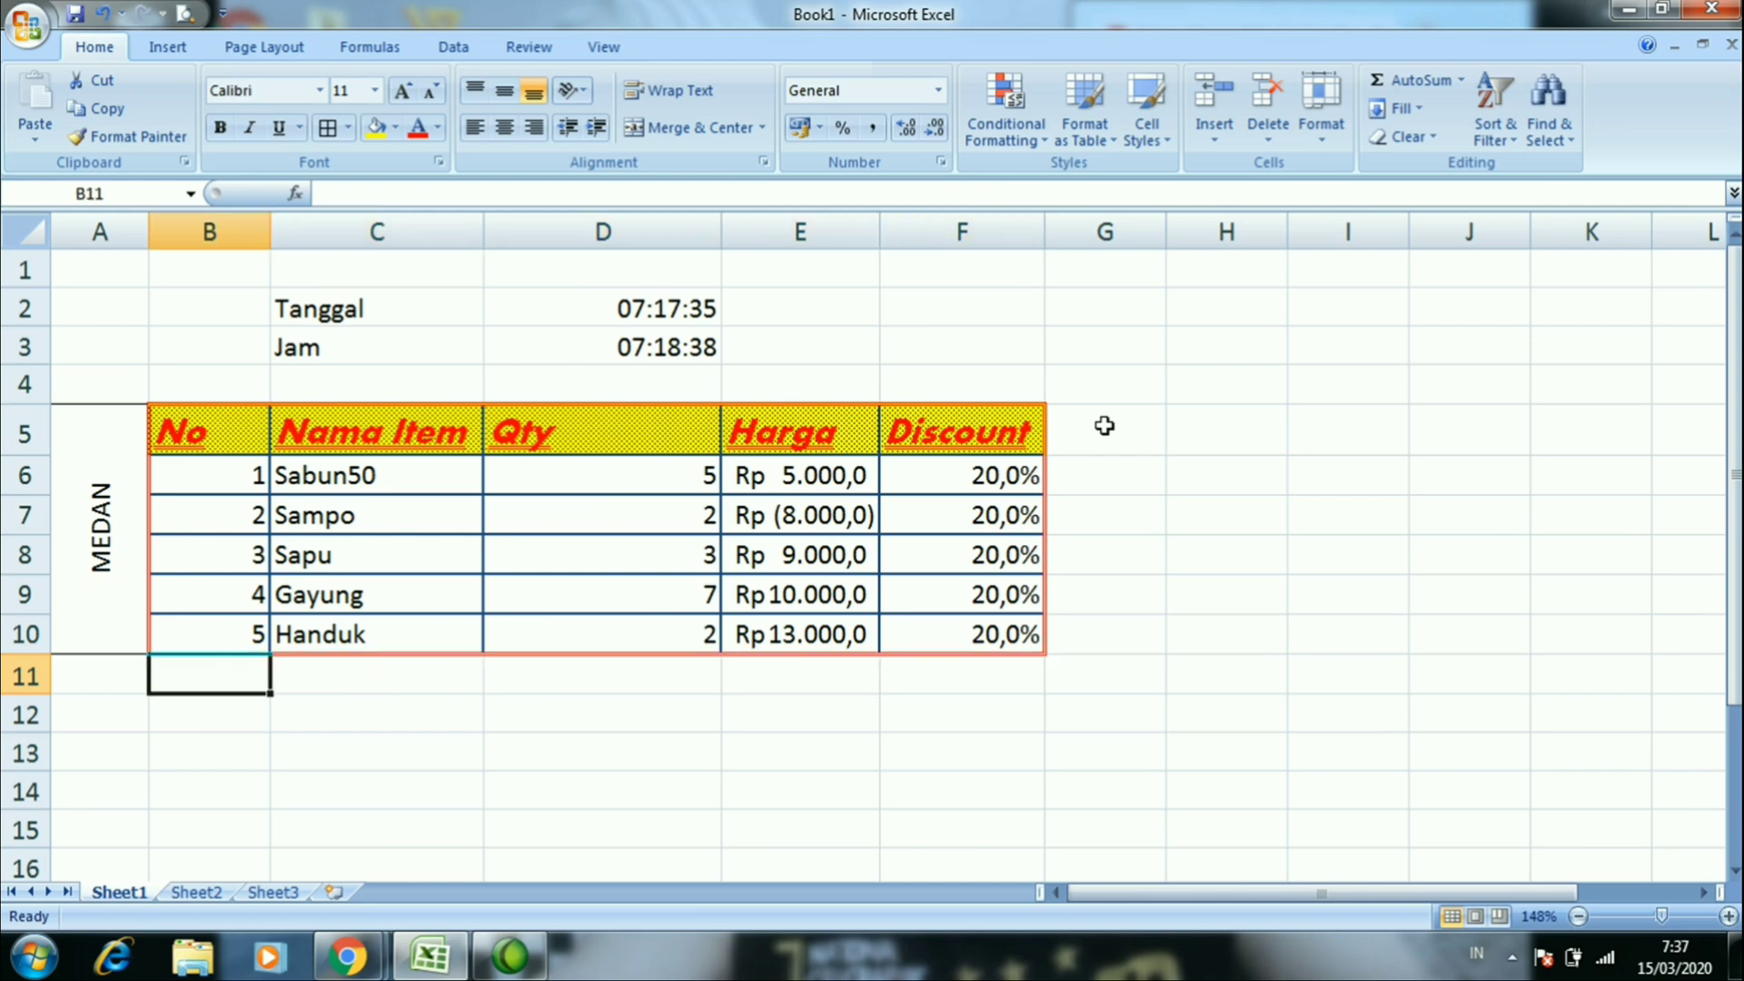
key("shift+Right")
key("shift+Right")
key("shift+Right")
key("shift+Right")
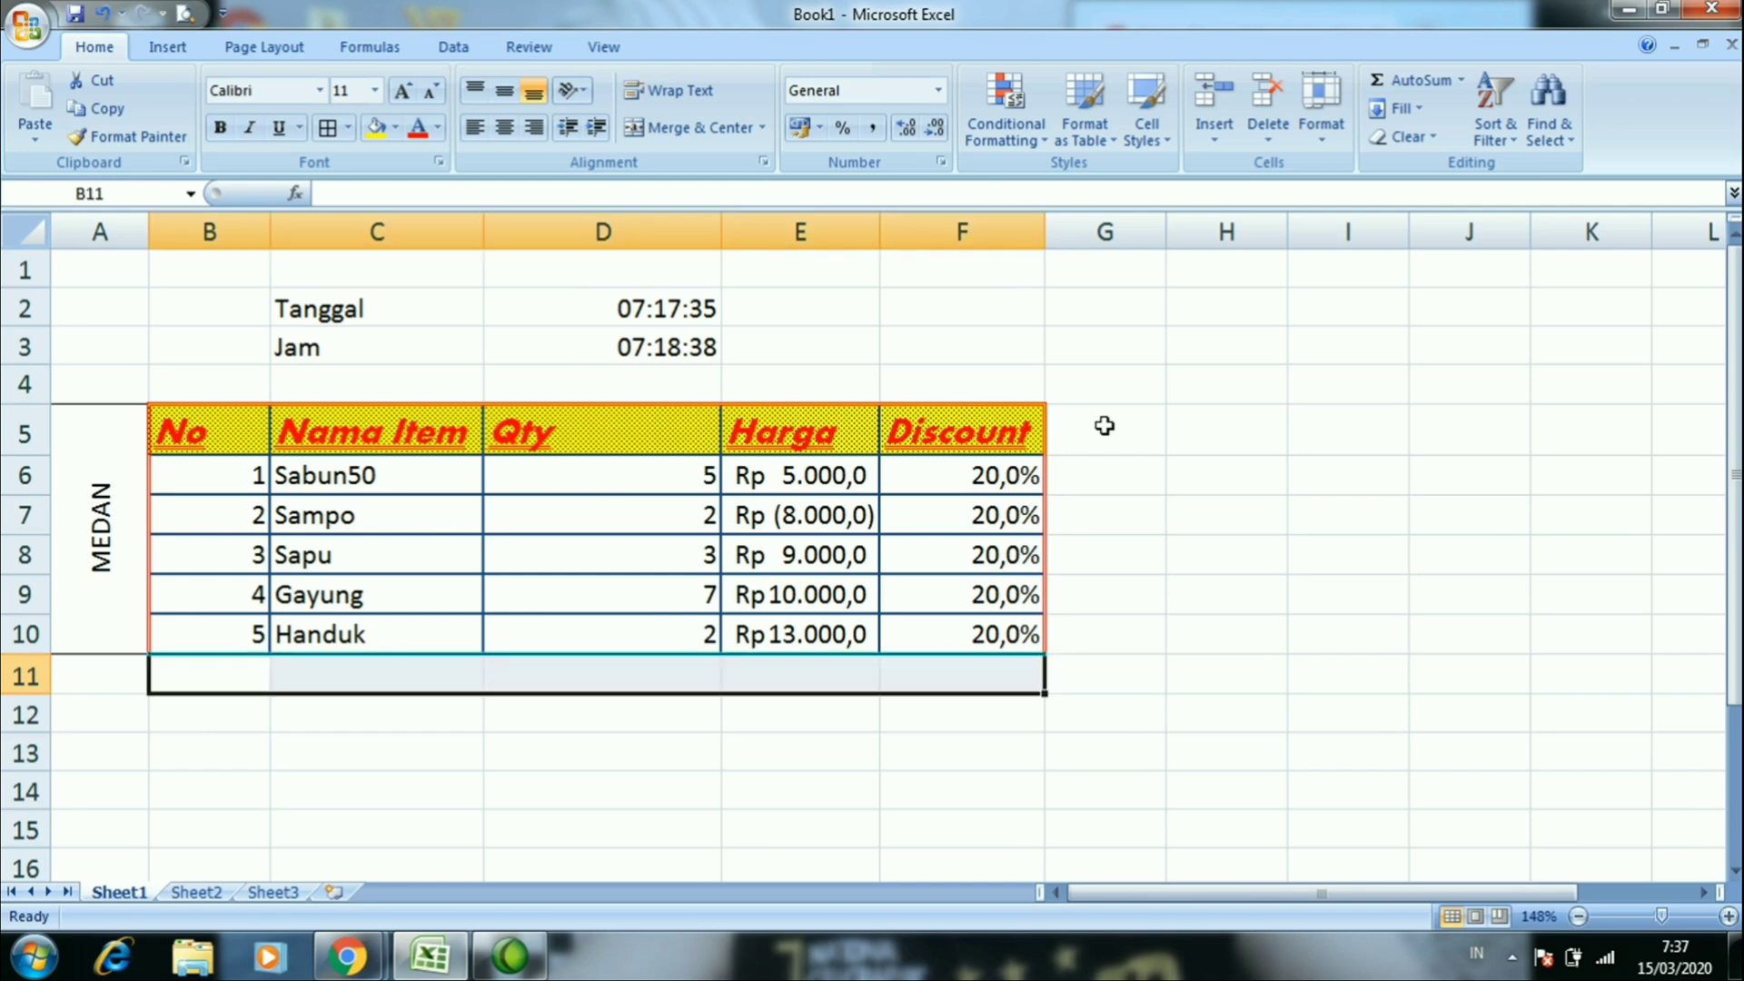
Select the range A4:F11 around the item table, including the MEDAN label
key("Left")
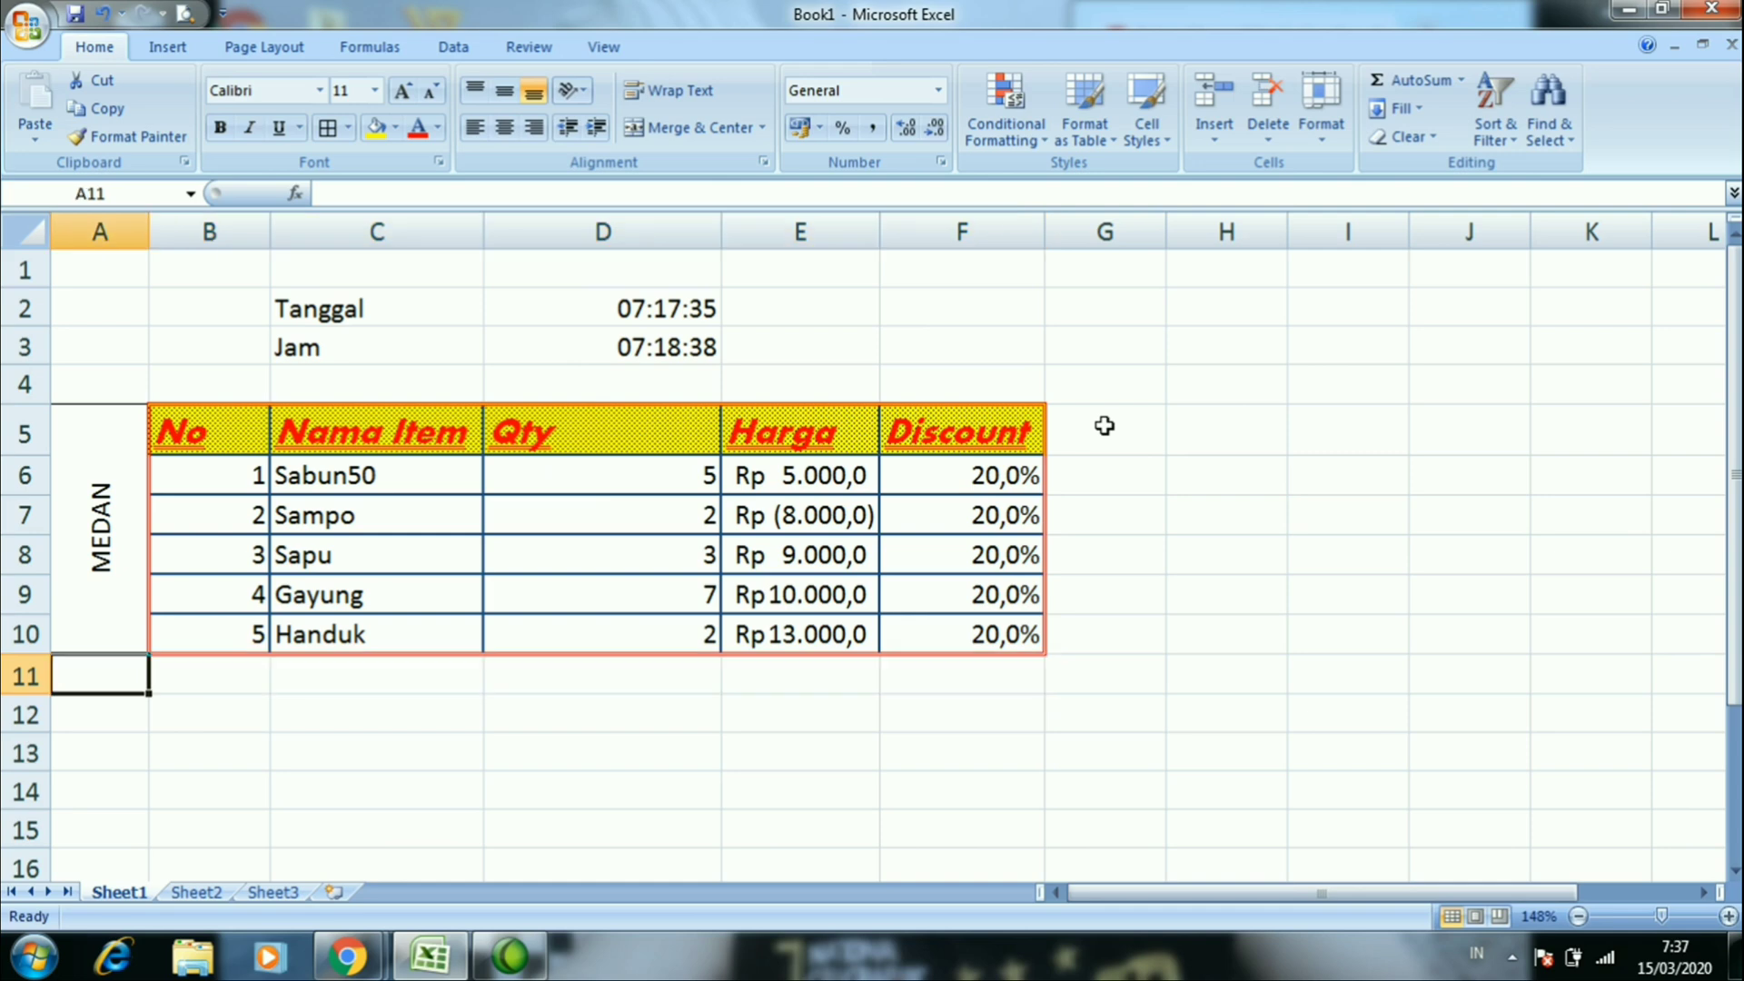
key("shift+Right")
key("shift+Right")
key("shift+Right")
key("shift+Right")
key("shift+Right")
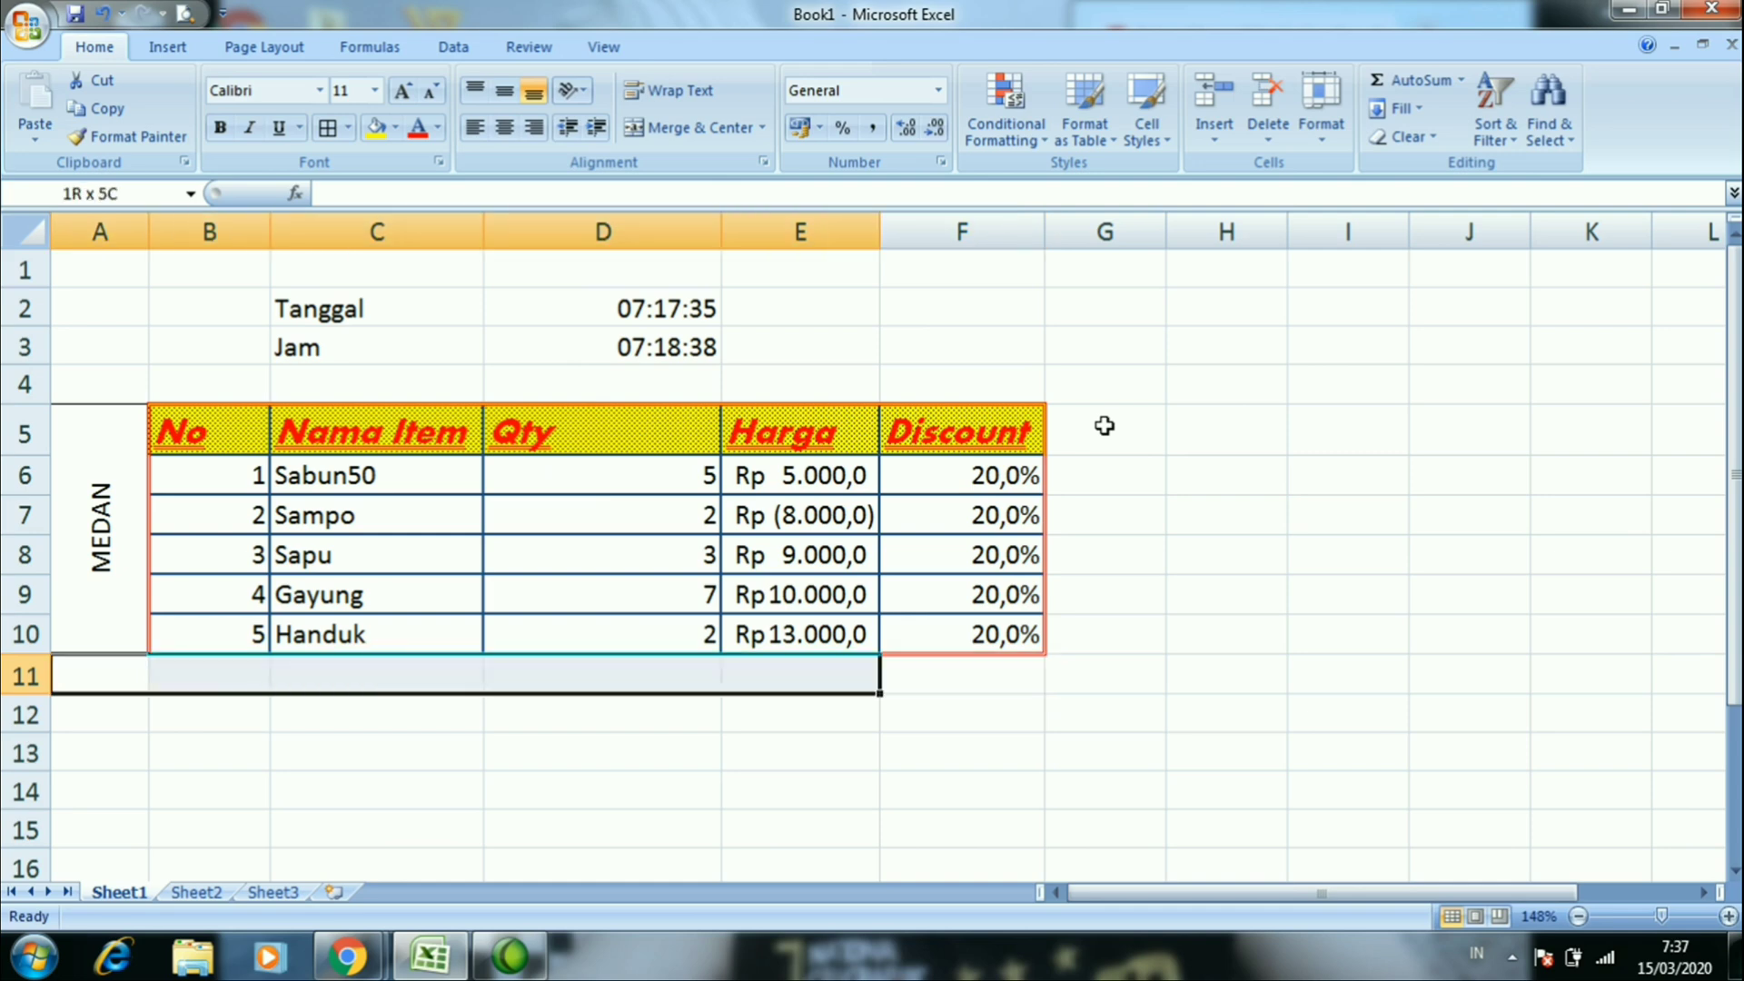
key("shift+Up")
key("shift+Up")
key("shift+Up")
key("shift+Up")
key("shift+Up")
key("shift+Up")
key("shift+Up")
key("shift+Up")
key("shift+Up")
key("shift+Up")
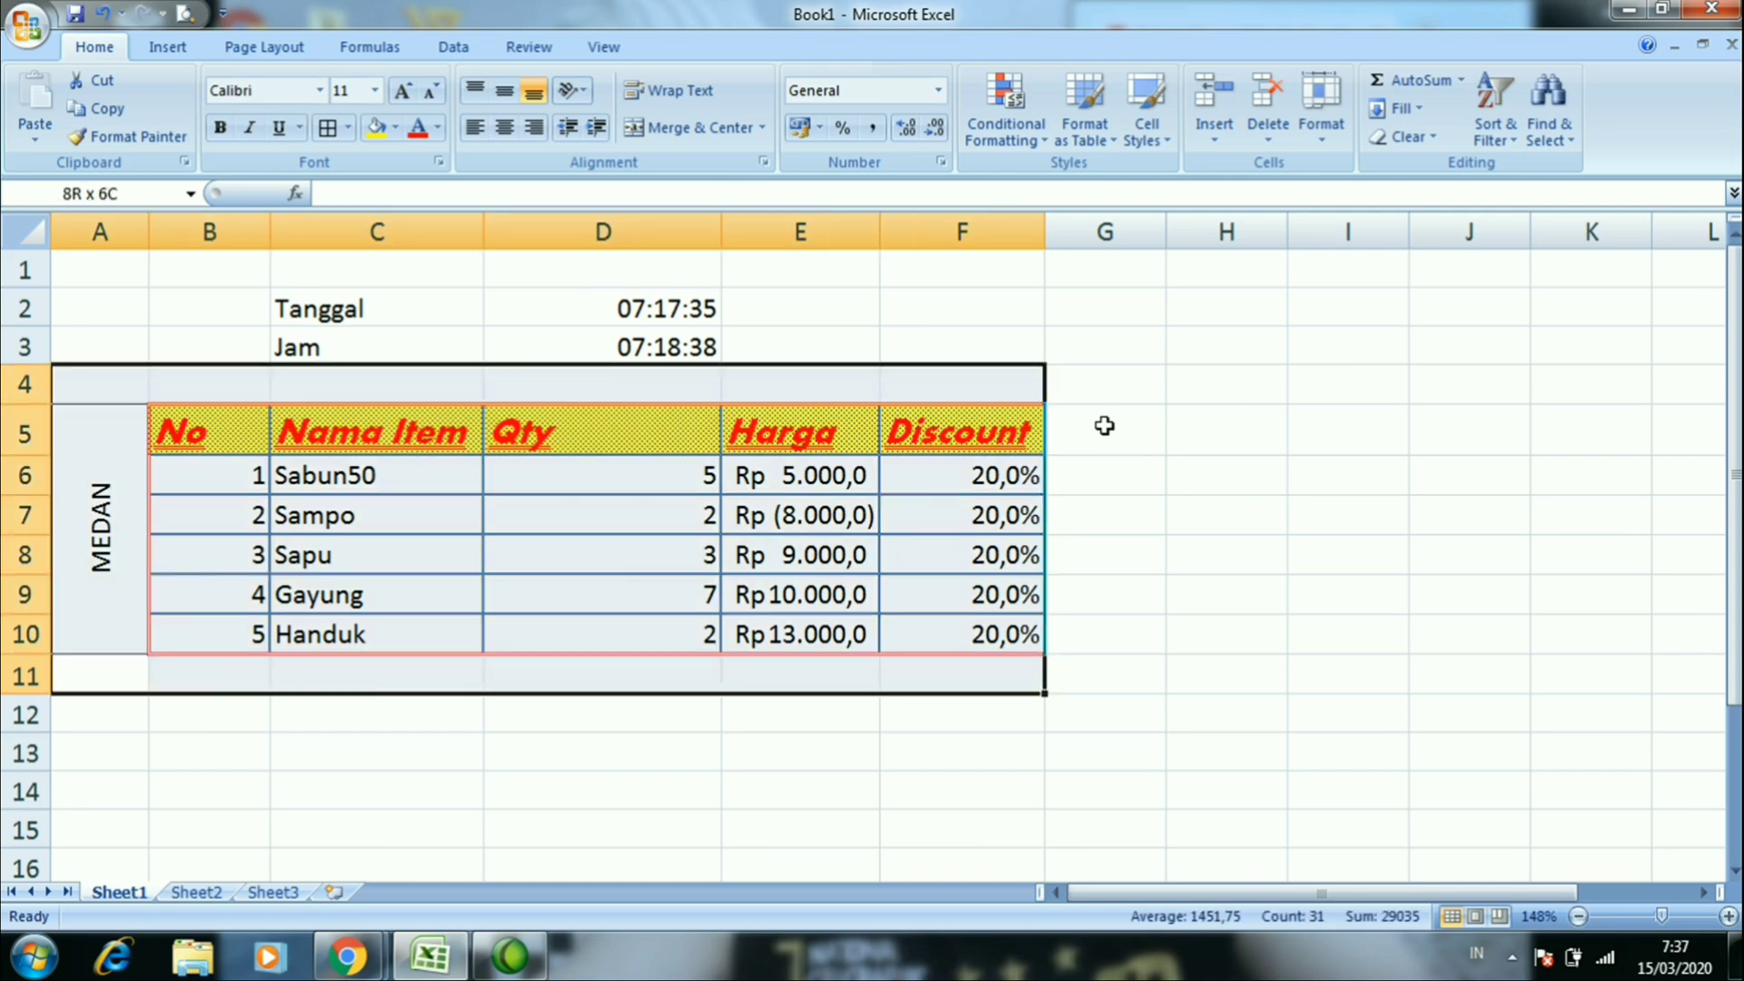